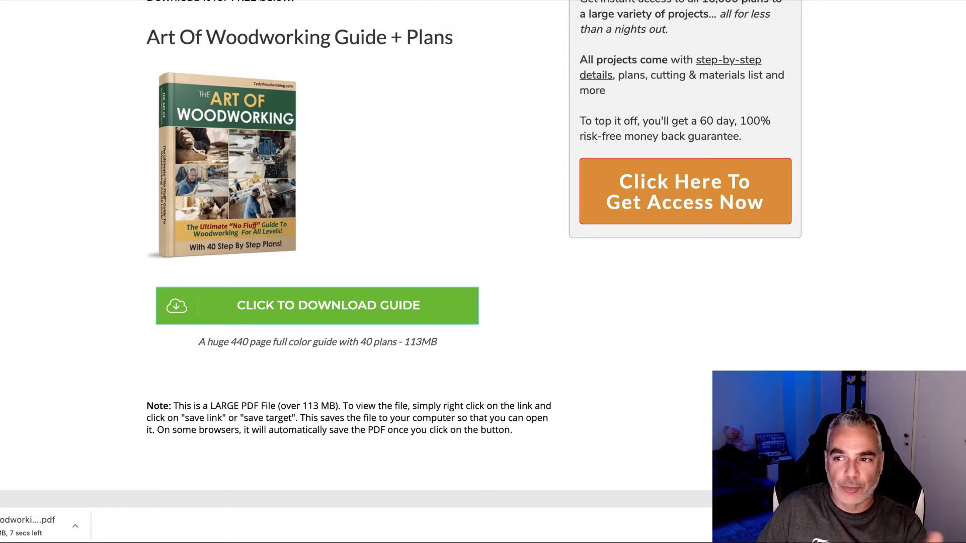
Step: Open the Dropbox website in a new Chrome tab from the 'drop' address suggestion
key("ctrl+t")
type("drop")
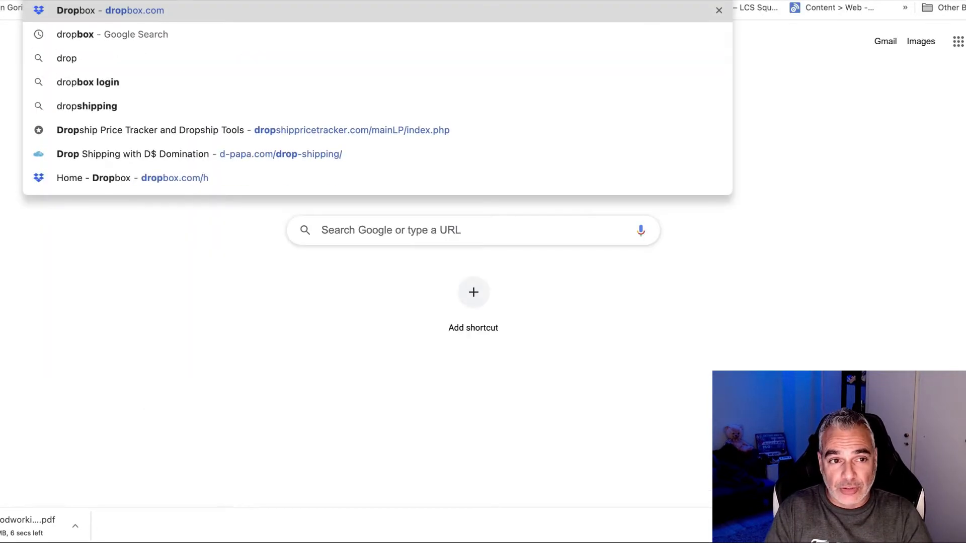
key("Return")
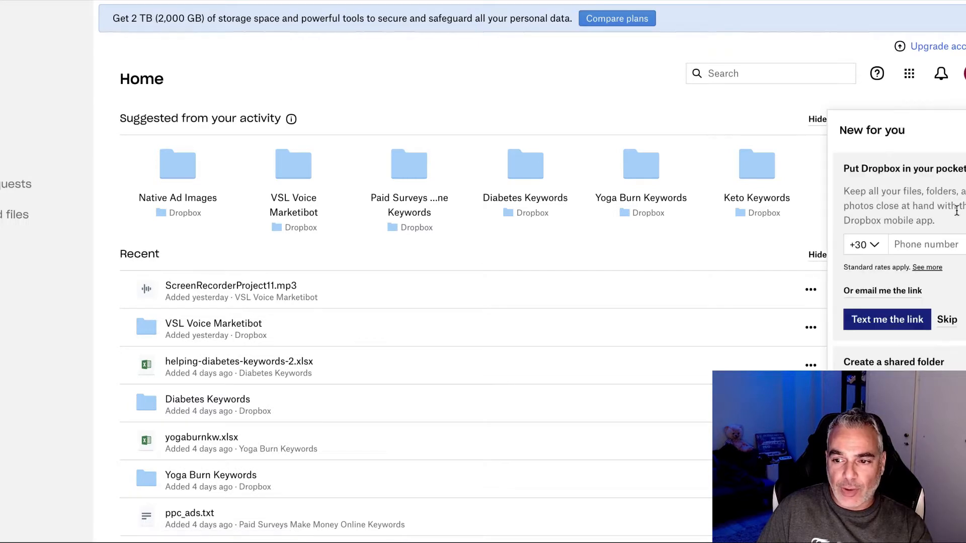
Step: Dismiss the Dropbox promos and choose the ArtofWoodworking PDF from Downloads for upload
left_click(948, 322)
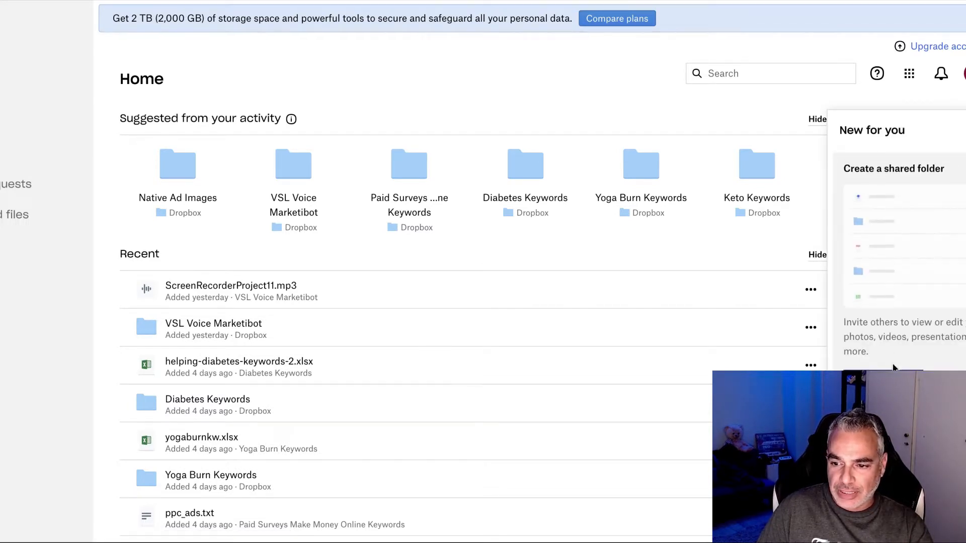
left_click(965, 130)
left_click(899, 170)
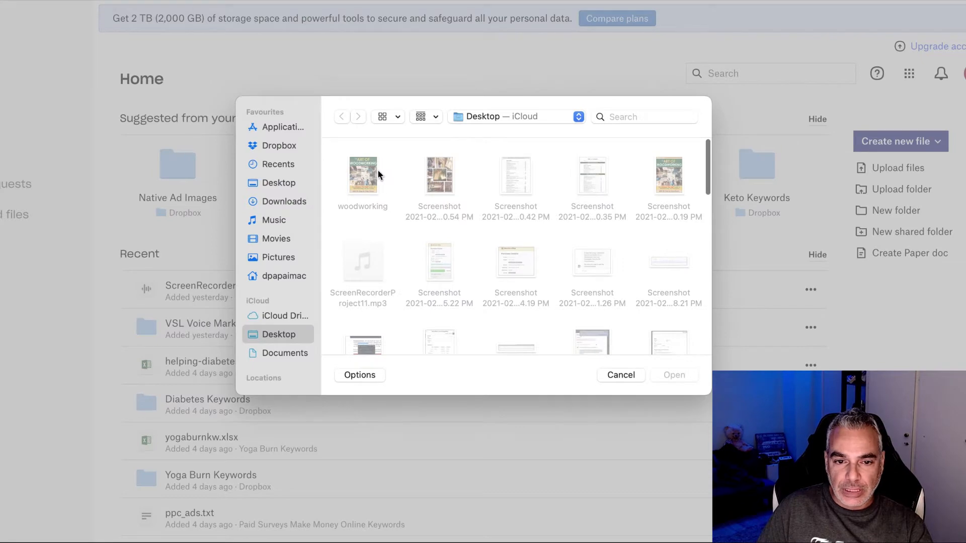
left_click(284, 201)
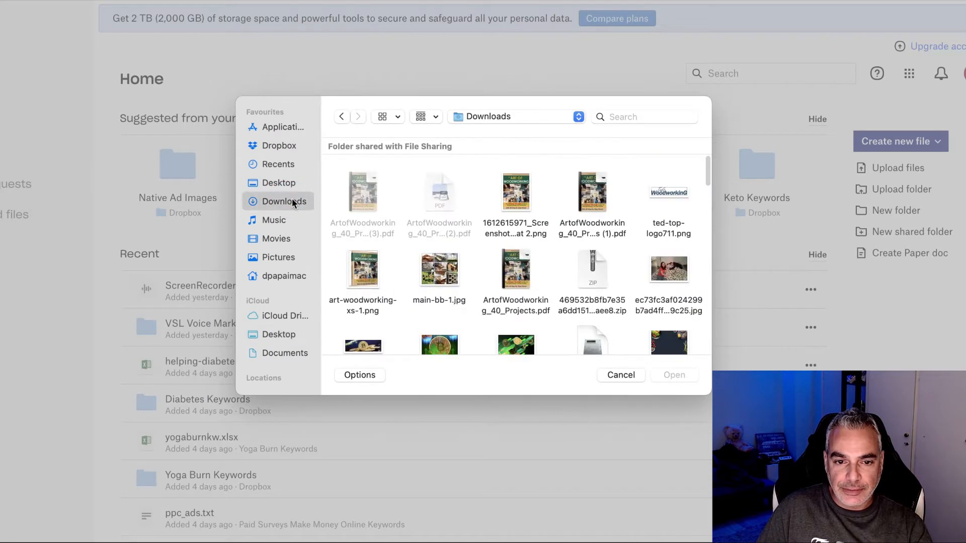
left_click(363, 194)
left_click(658, 375)
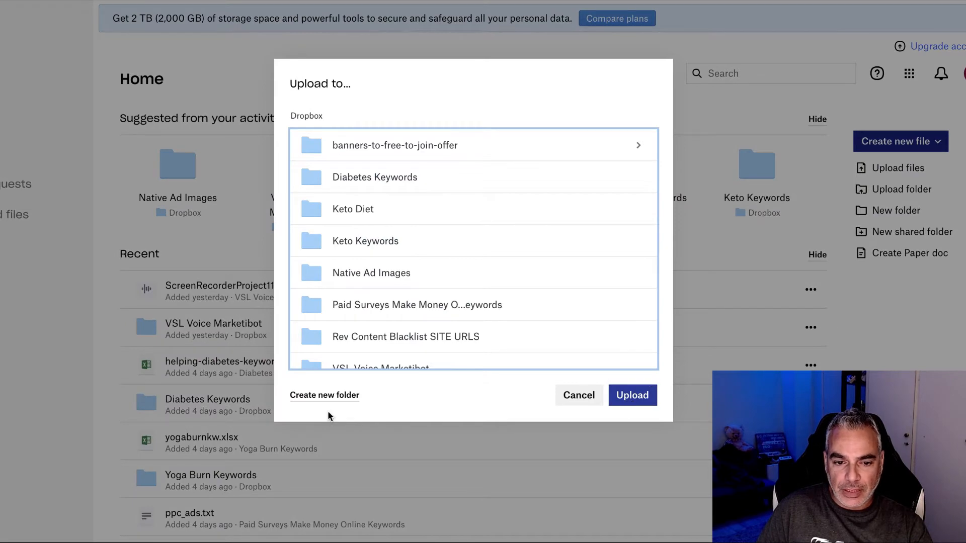
Step: Create a new 'Woodworking PDF' folder and upload the PDF into it
left_click(334, 395)
type("W")
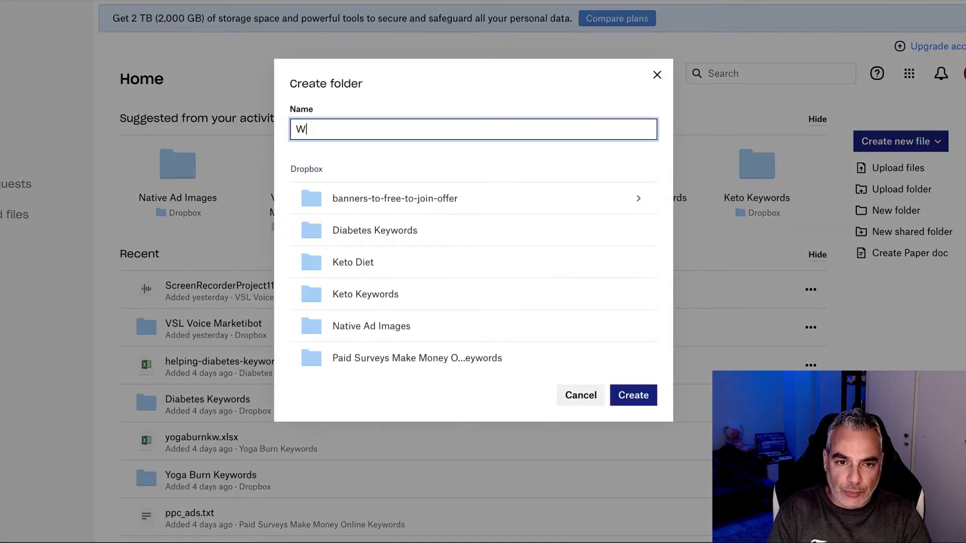
type("oodworking PDF")
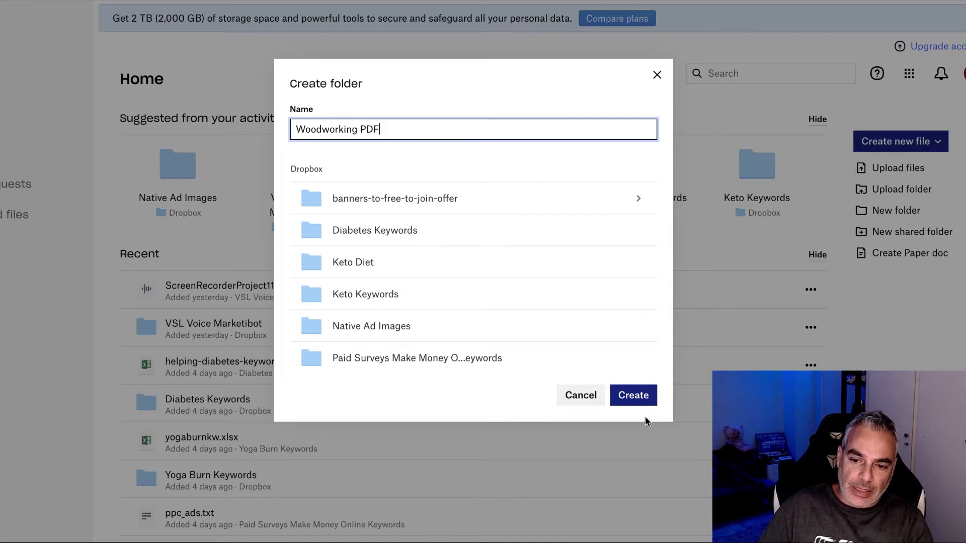
left_click(635, 396)
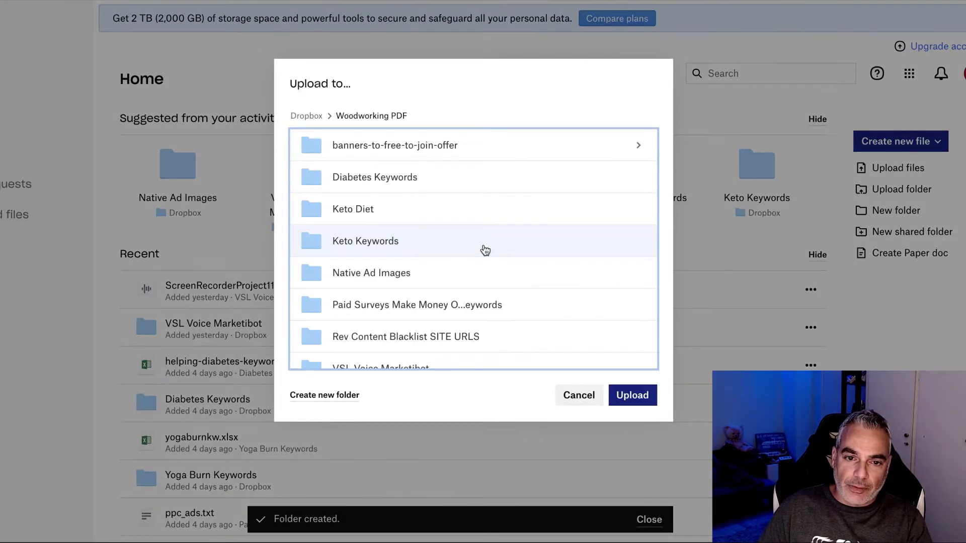
left_click(635, 396)
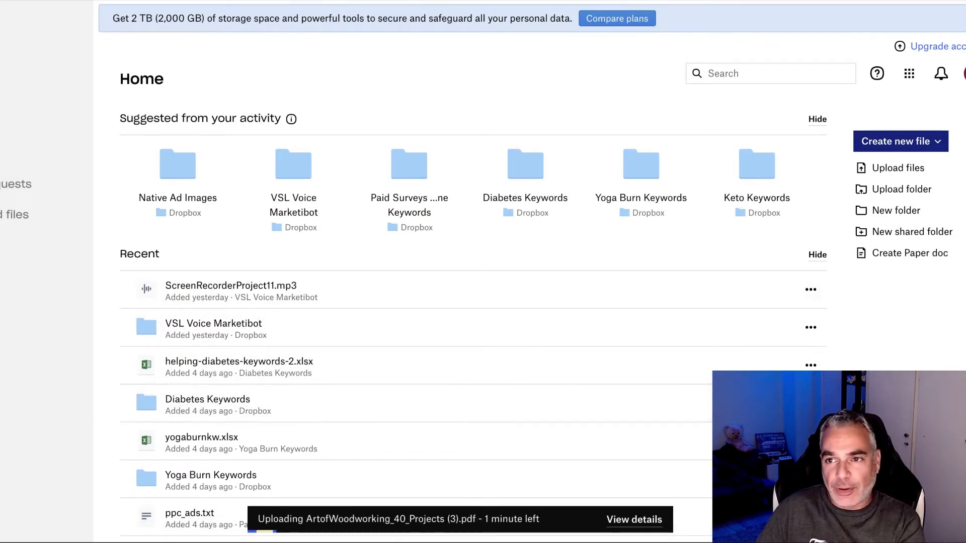
Step: Return to the GroovePages editor's Home page and open the Manage Sites and Funnels list
key("ctrl+Tab")
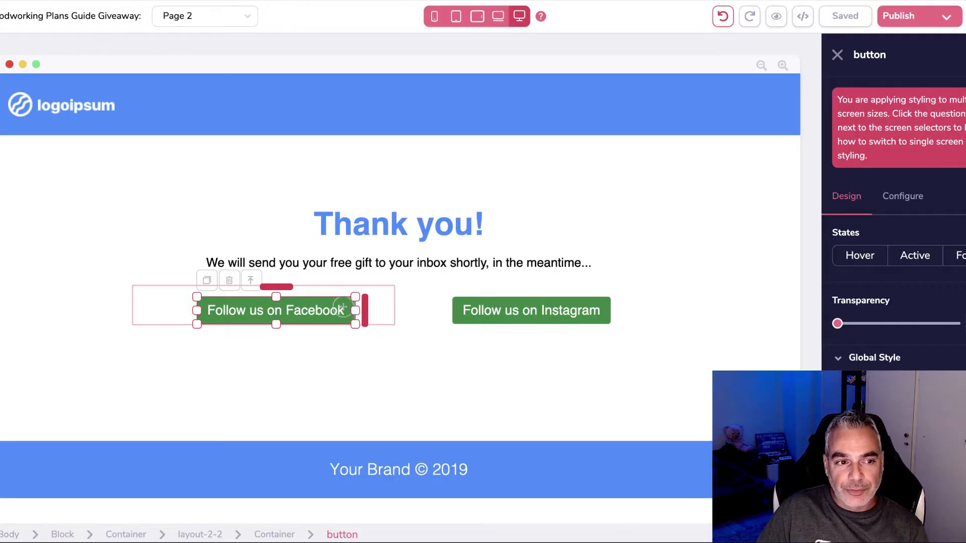
left_click(80, 130)
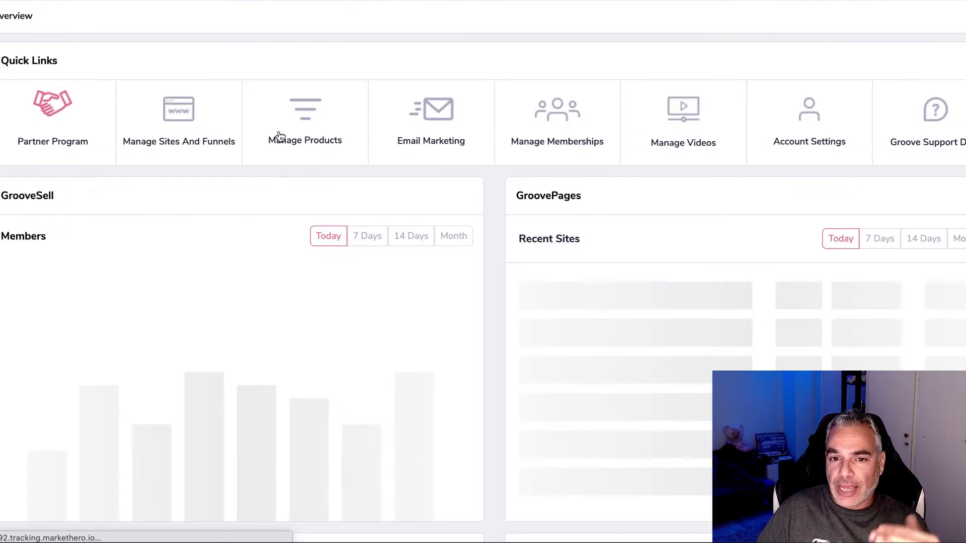
left_click(178, 123)
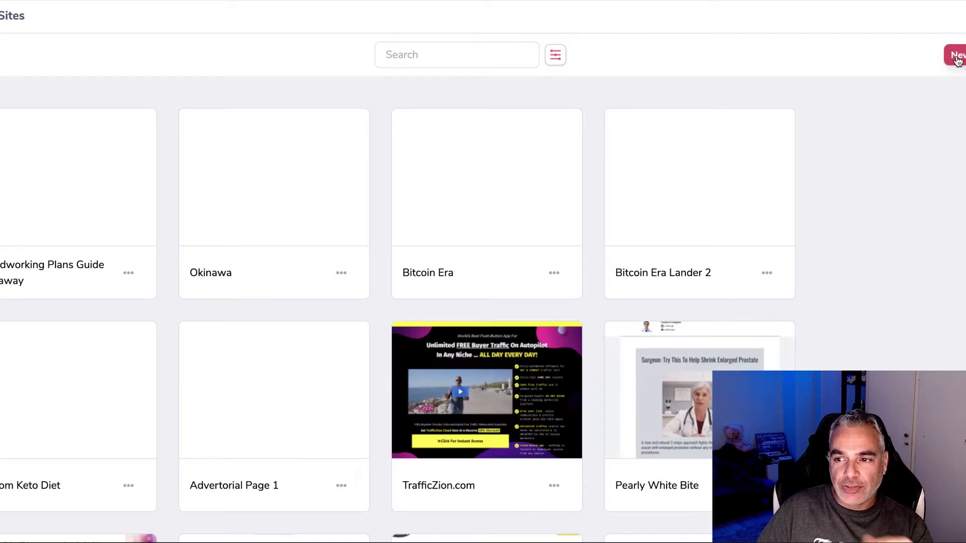
Step: Abandon a new Home-template site, then open the woodworking giveaway site instead
left_click(956, 57)
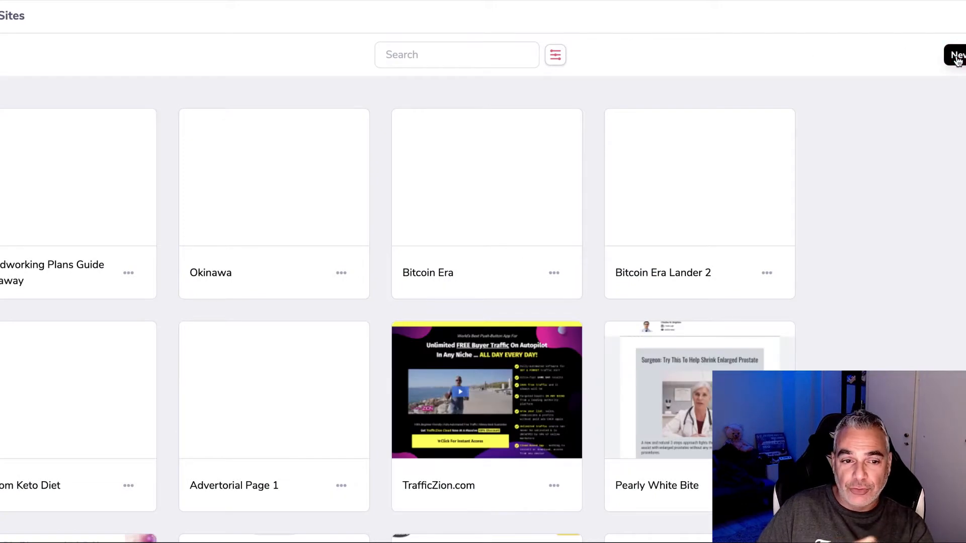
scroll(433, 285, "down", 3)
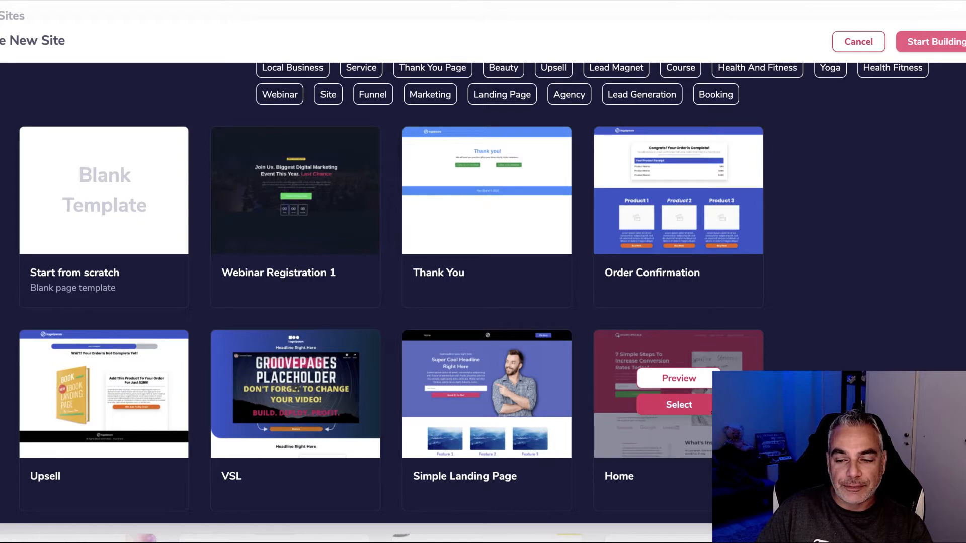
left_click(708, 408)
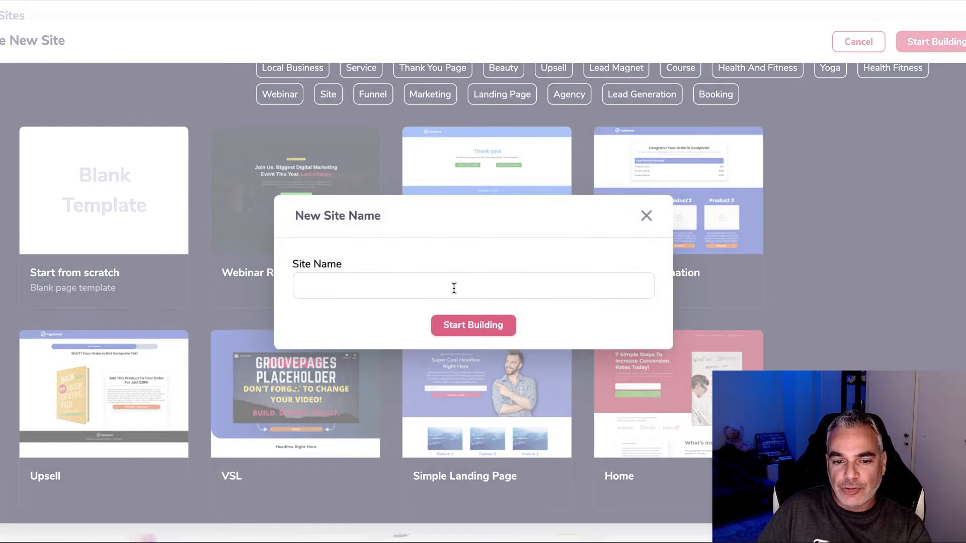
left_click(454, 288)
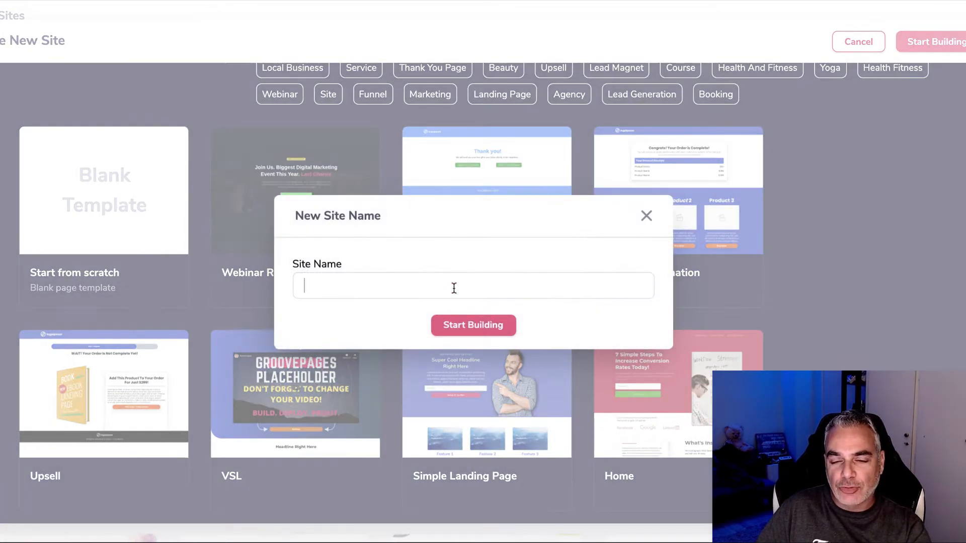
left_click(647, 216)
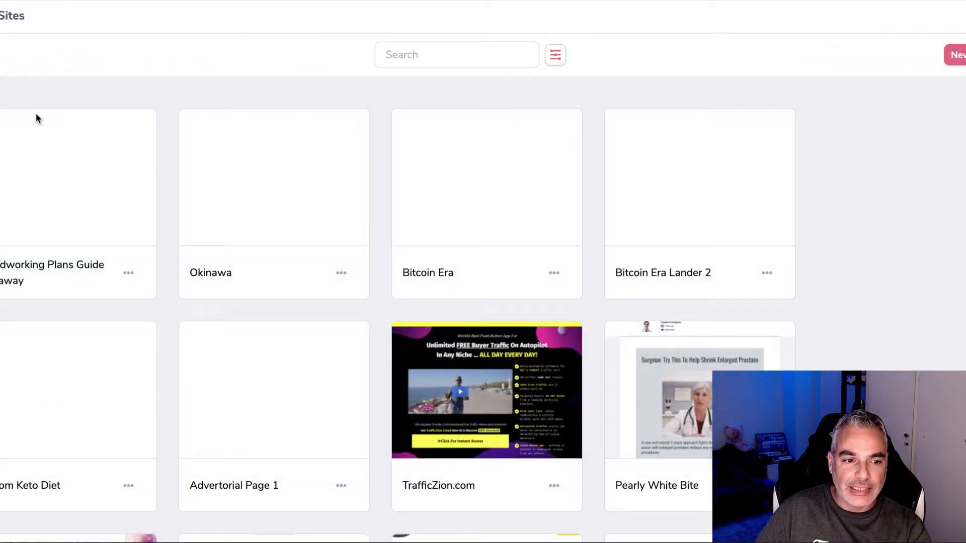
mouse_move(65, 182)
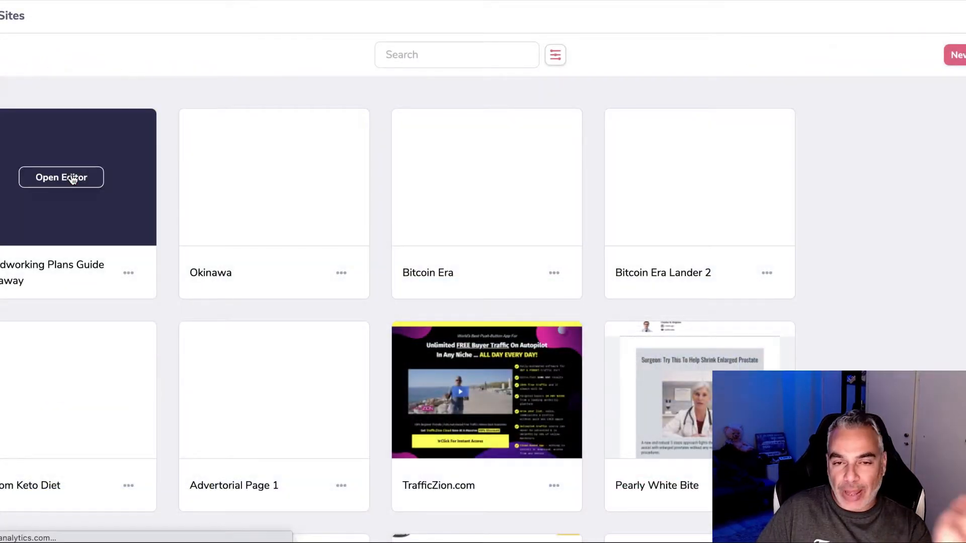
left_click(73, 179)
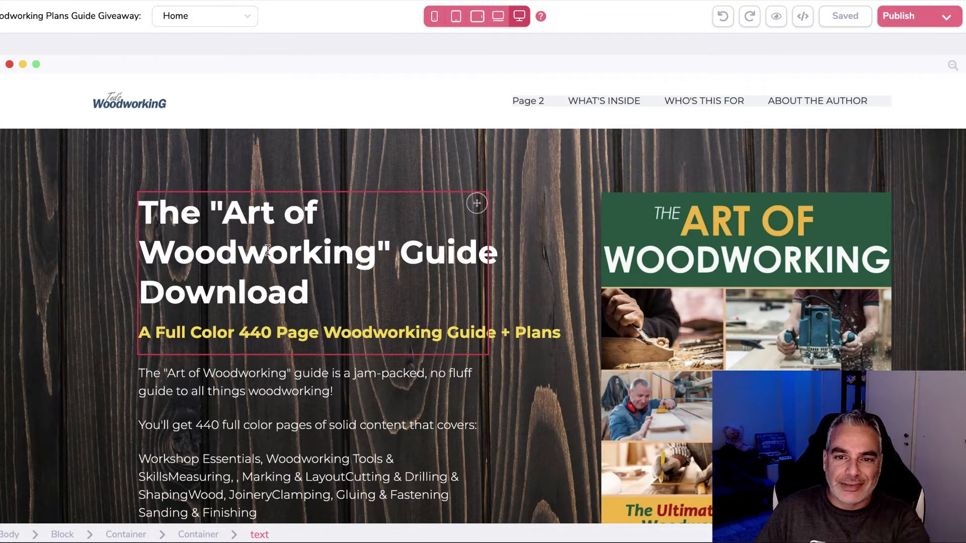
Step: Select the Home page's hero block and open its background image in the Image Library
scroll(561, 270, "down", 4)
scroll(561, 270, "up", 3)
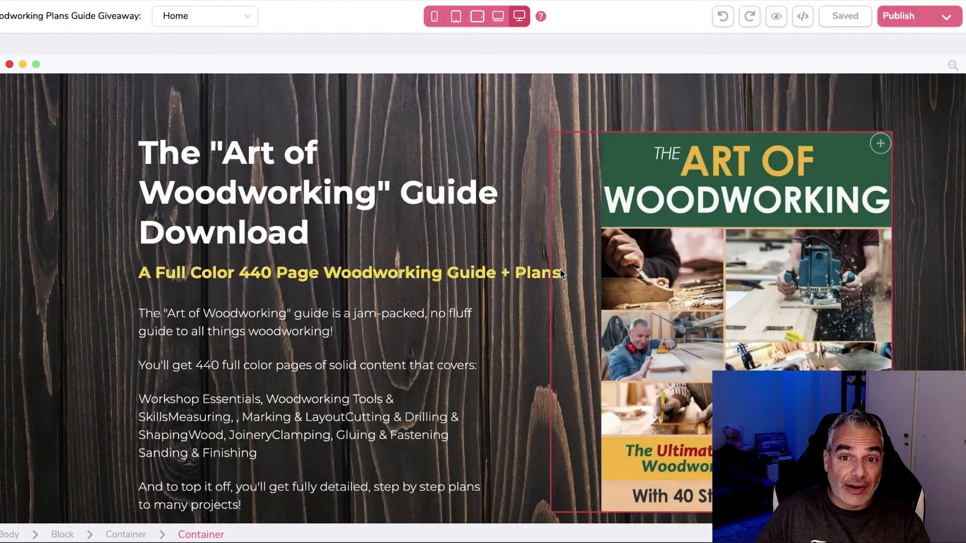
scroll(561, 270, "up", 1)
scroll(562, 271, "down", 4)
scroll(561, 270, "up", 4)
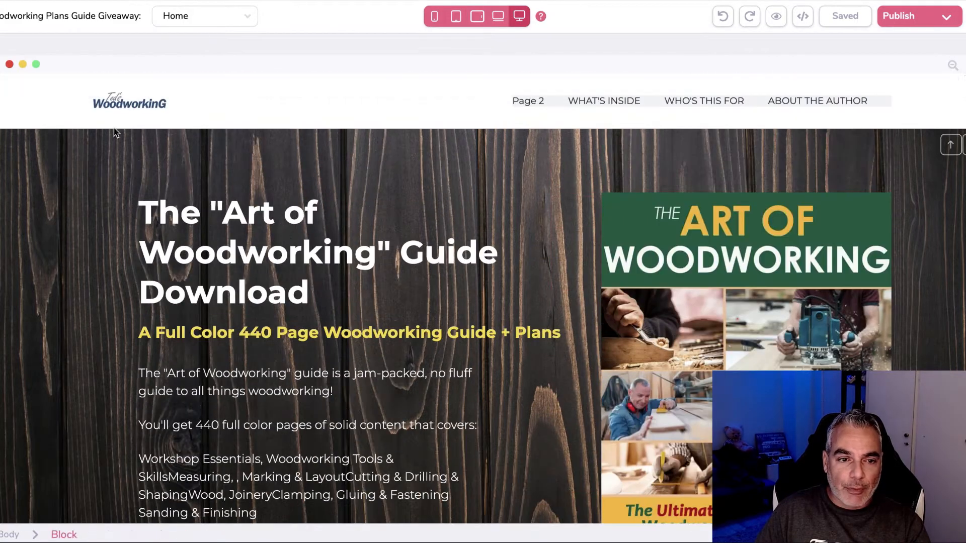
scroll(466, 226, "down", 1)
scroll(465, 226, "up", 1)
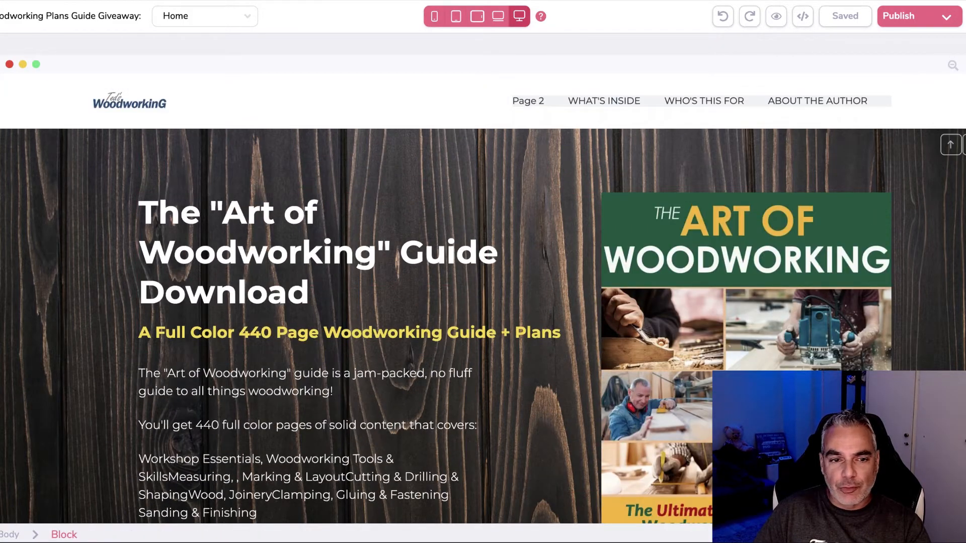
left_click(10, 160)
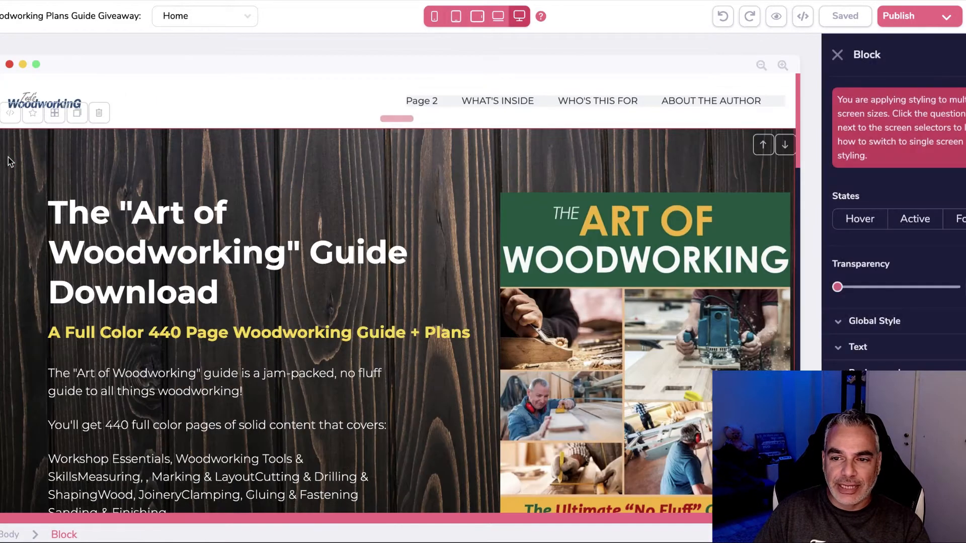
left_click(902, 370)
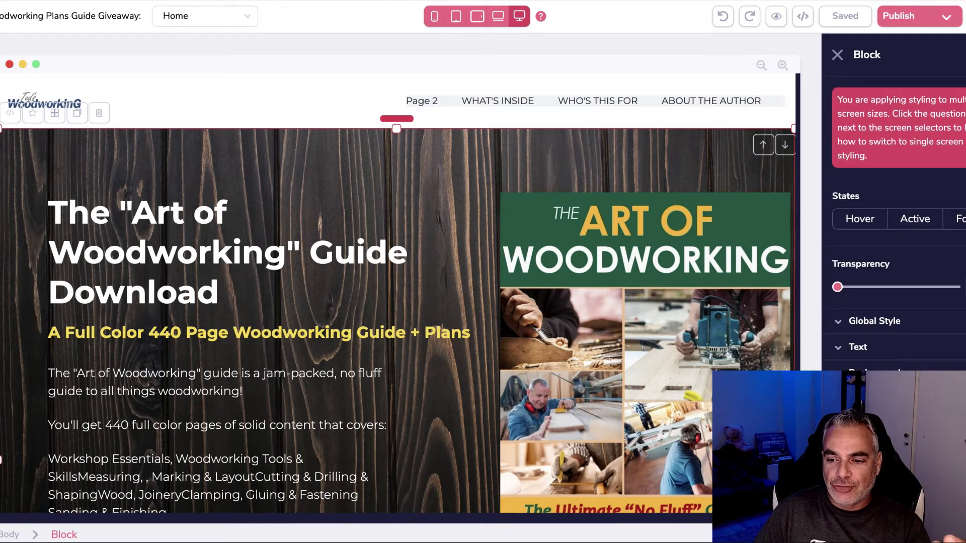
scroll(902, 302, "down", 1)
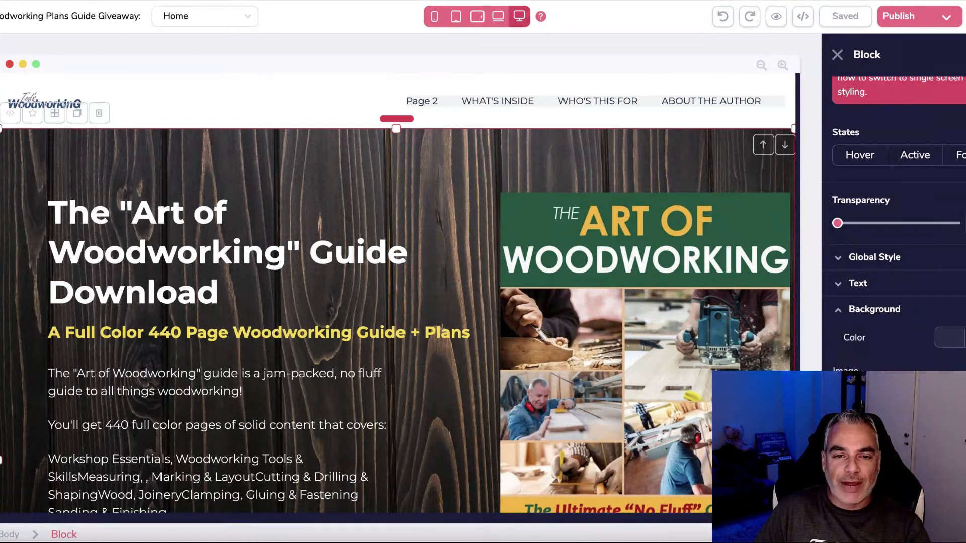
left_click(895, 402)
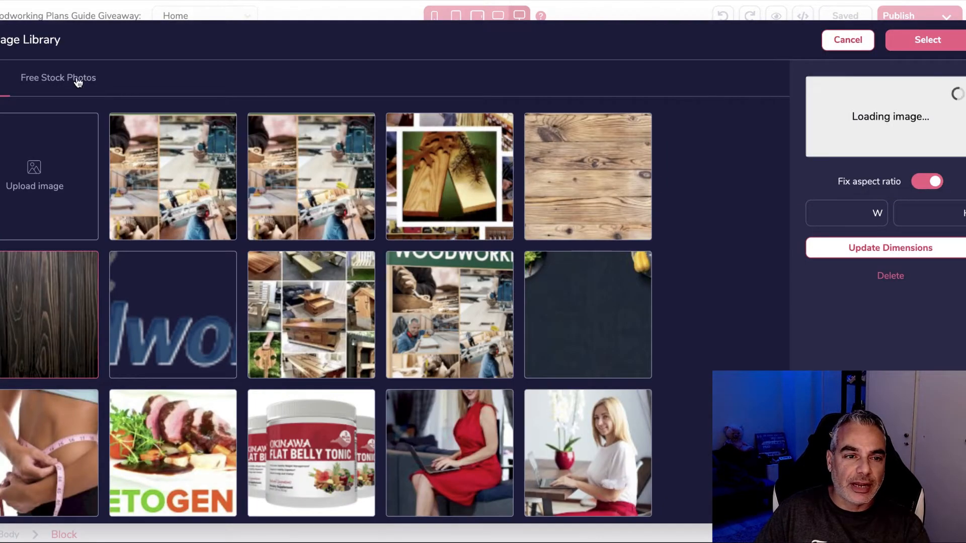
Step: Search Free Stock Photos for 'wood working' images, then cancel without choosing one
left_click(78, 82)
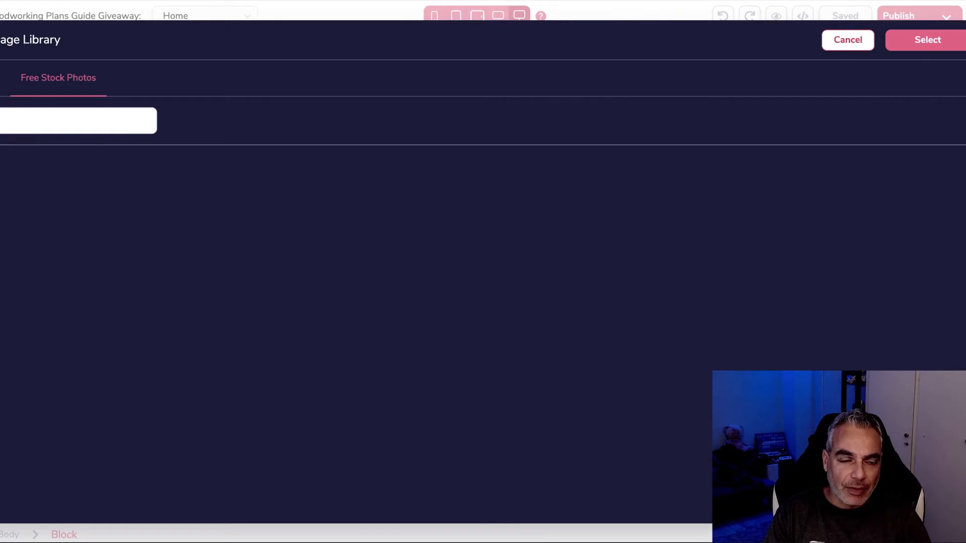
type("dwokring")
key("BackSpace")
key("BackSpace")
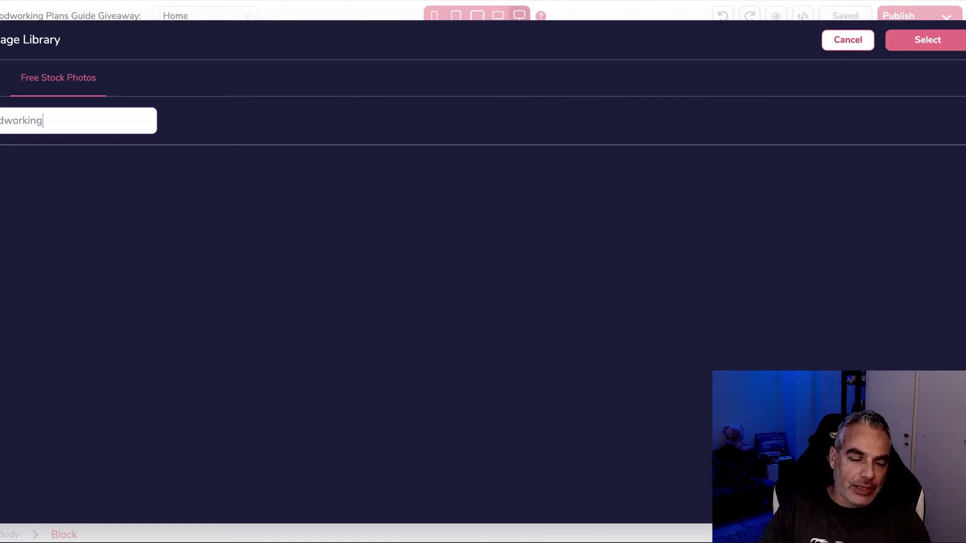
key("Return")
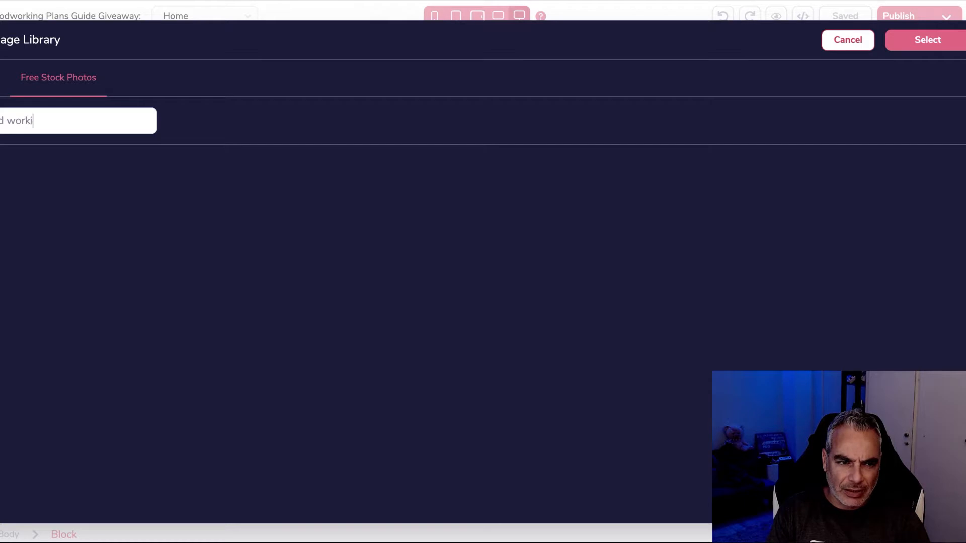
key("Return")
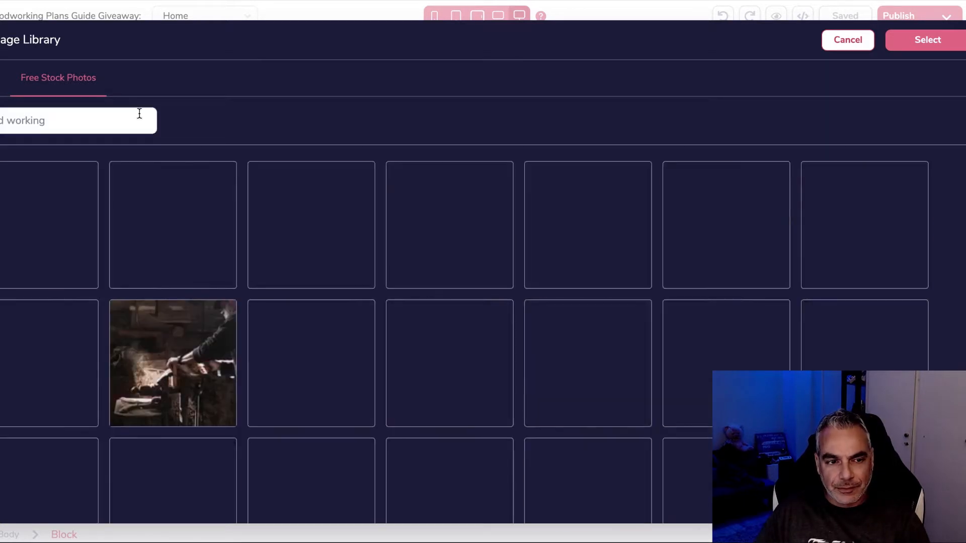
scroll(423, 236, "down", 4)
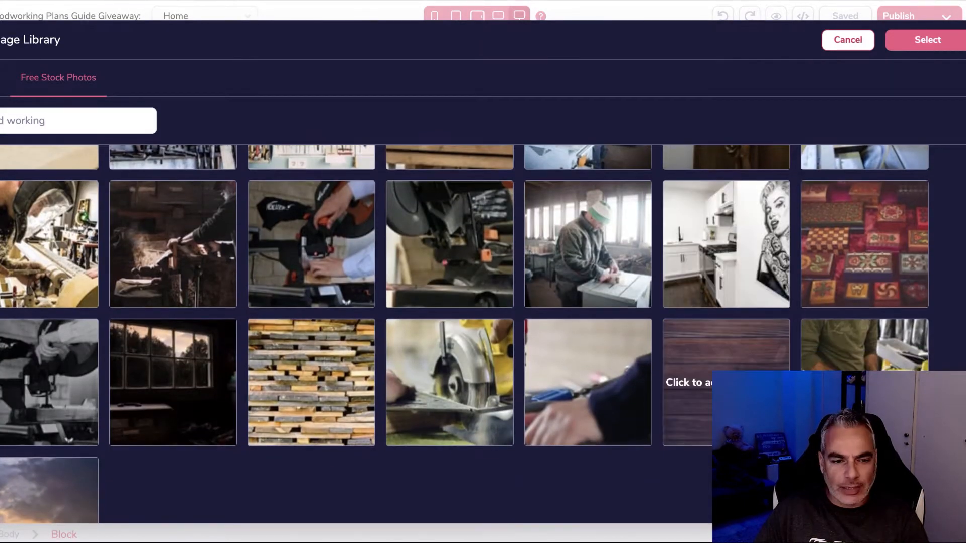
scroll(575, 318, "up", 4)
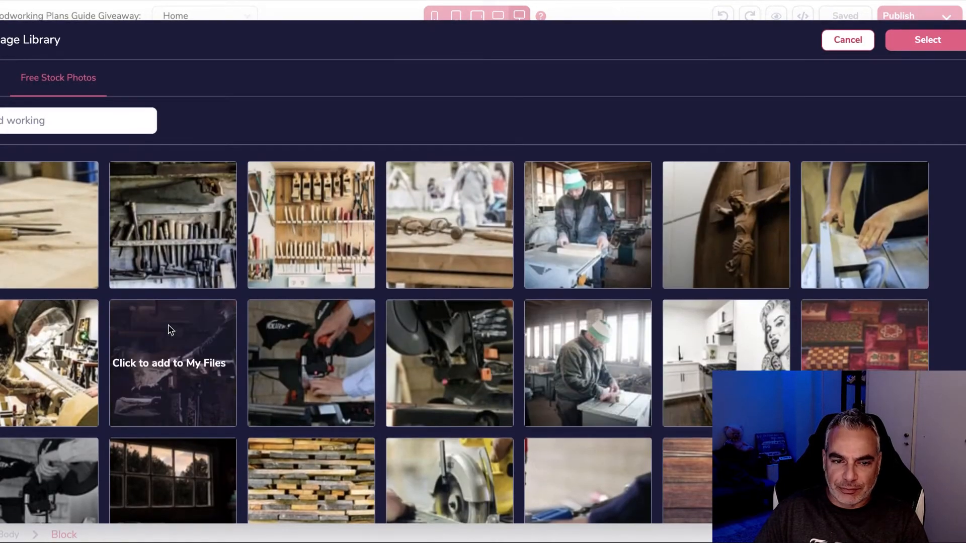
left_click(847, 44)
scroll(105, 236, "down", 9)
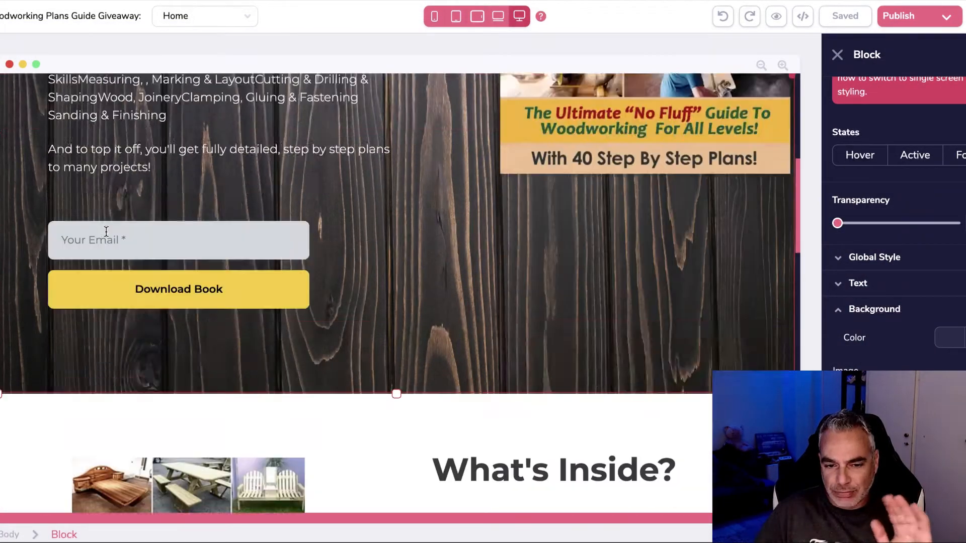
Step: Review the hero's wood background settings, Repeat and Size Cover, in the Block panel
scroll(236, 216, "up", 10)
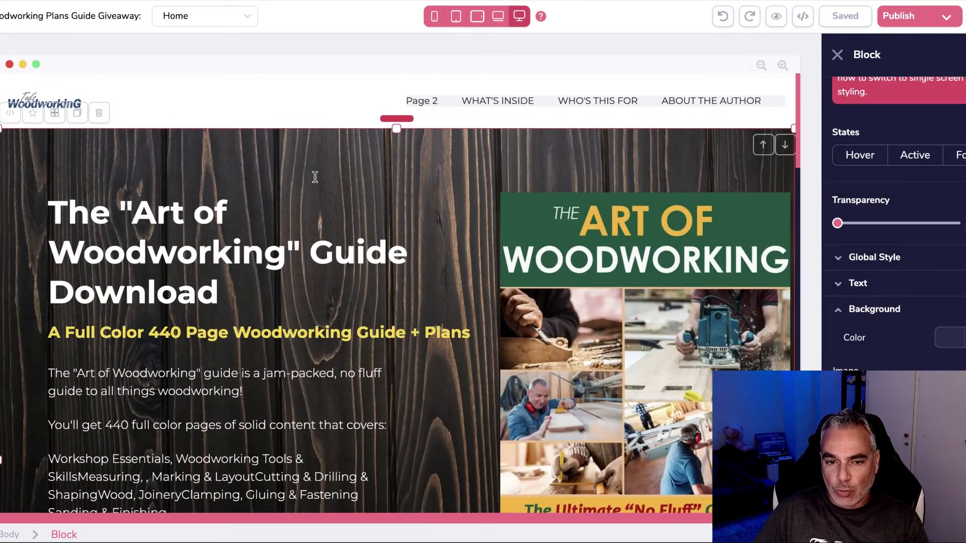
scroll(358, 152, "down", 1)
scroll(522, 298, "down", 4)
scroll(893, 252, "down", 2)
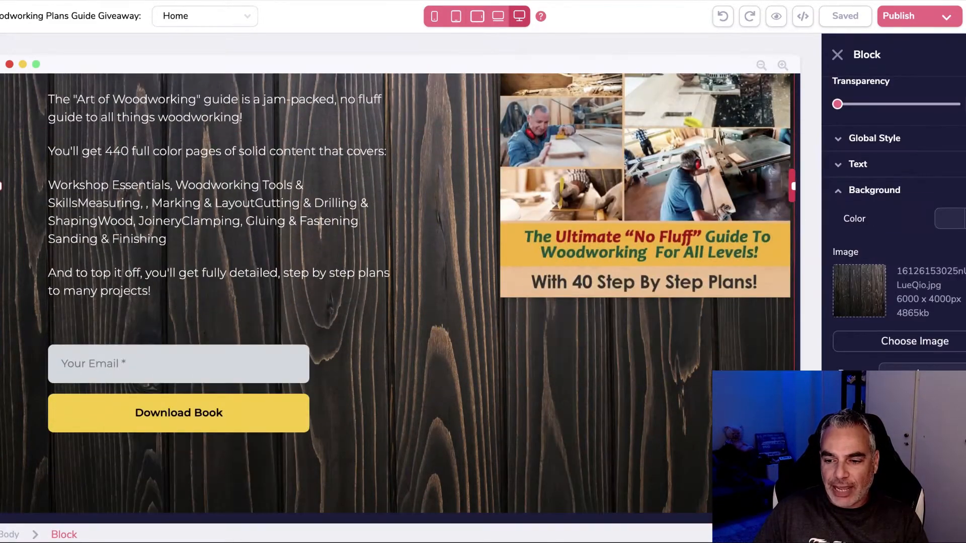
scroll(893, 251, "down", 2)
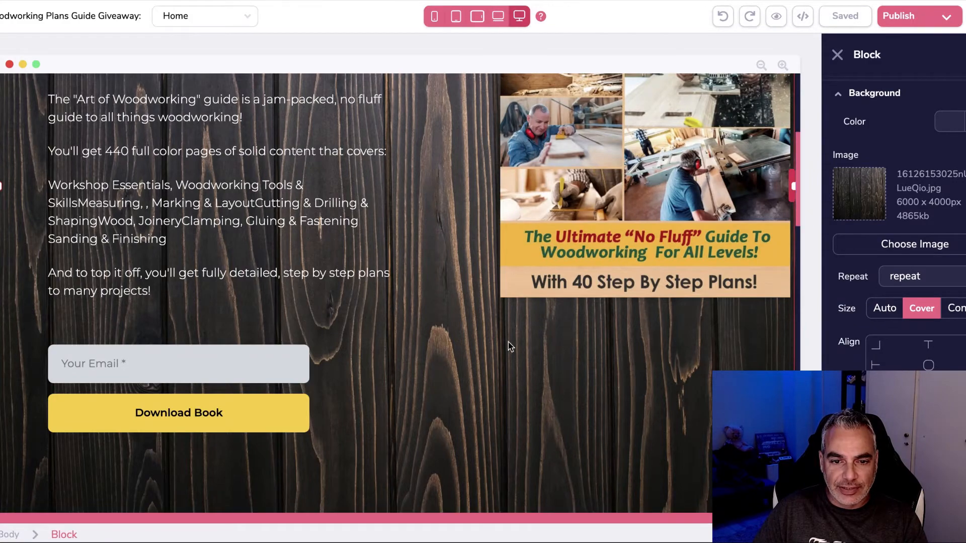
scroll(508, 342, "up", 5)
scroll(681, 350, "down", 2)
scroll(681, 351, "down", 6)
scroll(670, 337, "up", 7)
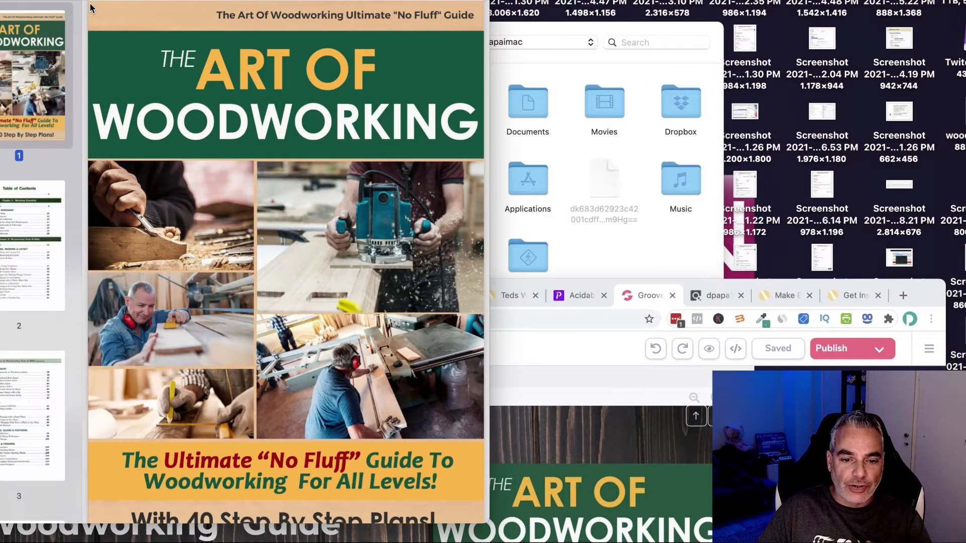
Step: Bring Chrome in front of Preview and scroll the Art Of Woodworking Guide + Plans download page
left_click(763, 285)
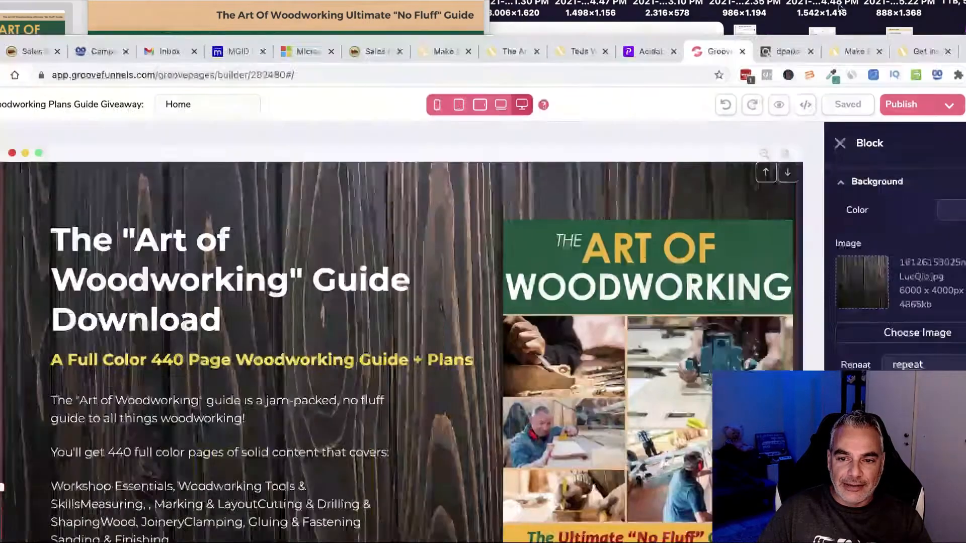
scroll(621, 297, "down", 3)
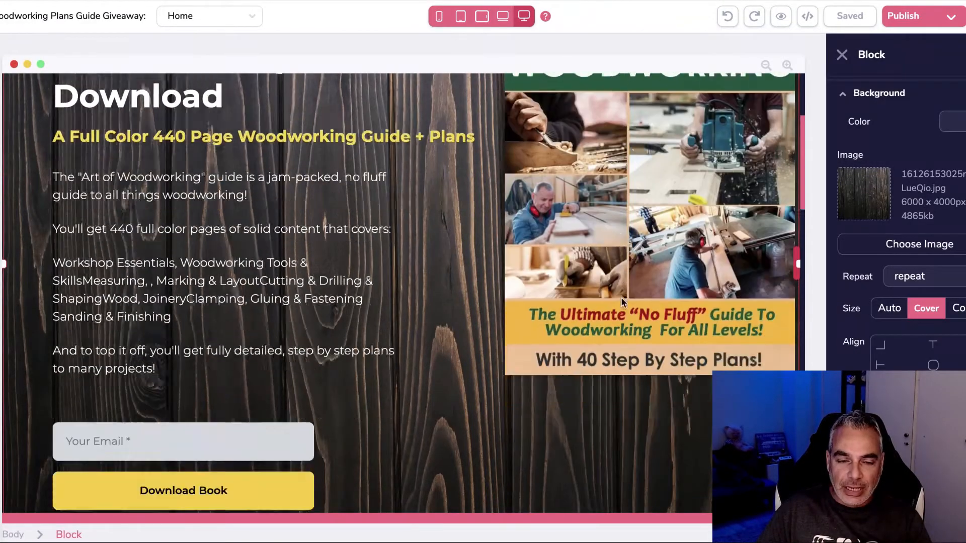
scroll(621, 297, "down", 10)
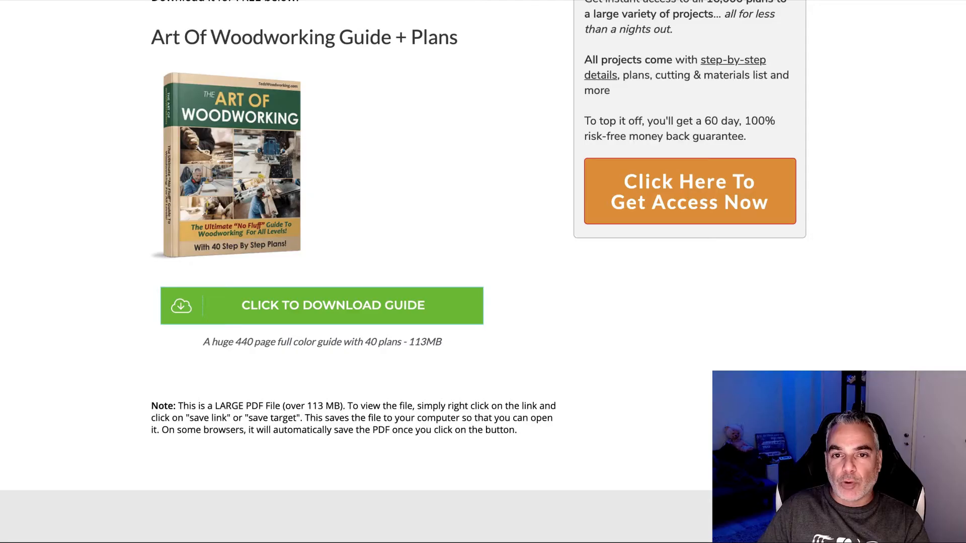
Step: Highlight the download page's description from 'The Art of Woodworking' to 'many projects!'
scroll(344, 69, "up", 7)
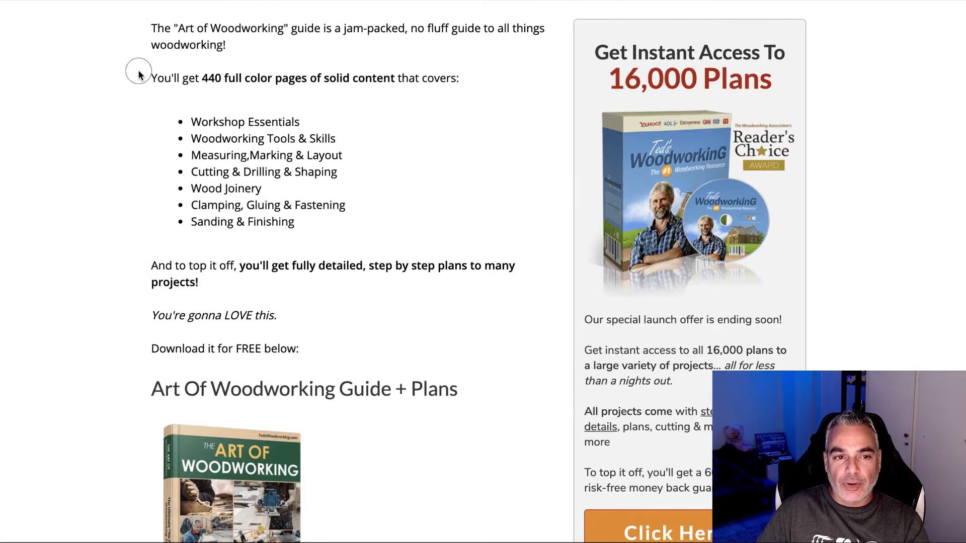
left_click_drag(151, 30, 419, 265)
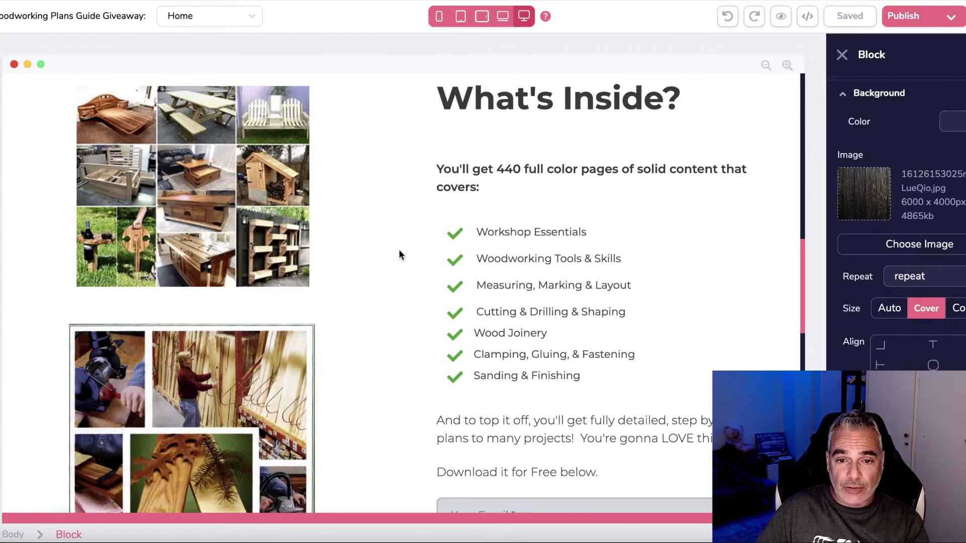
scroll(428, 282, "down", 5)
scroll(172, 283, "up", 2)
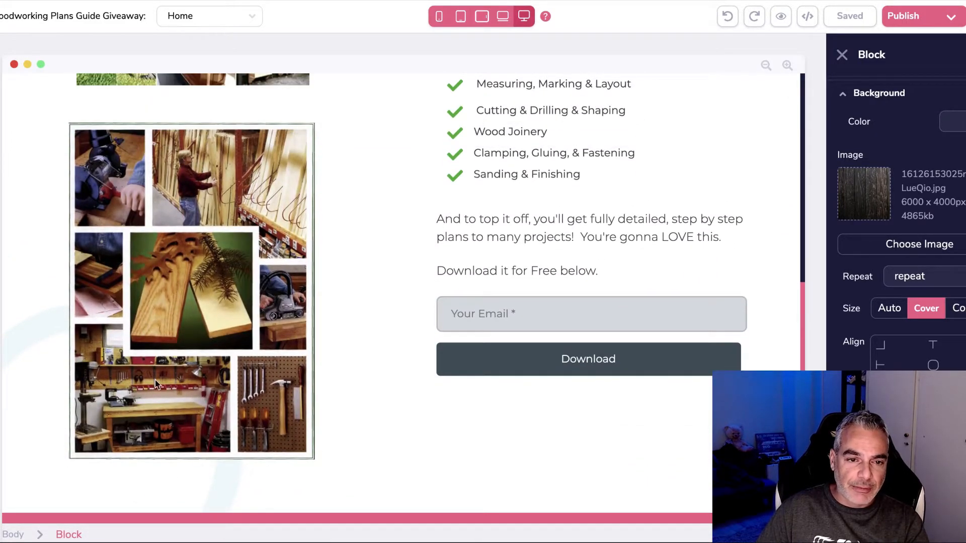
scroll(166, 322, "up", 4)
scroll(183, 260, "down", 5)
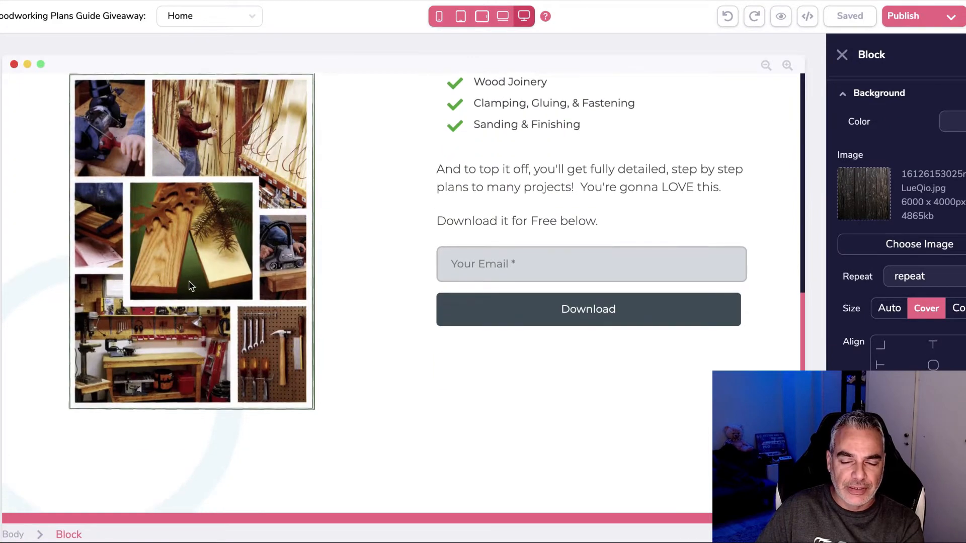
left_click(424, 245)
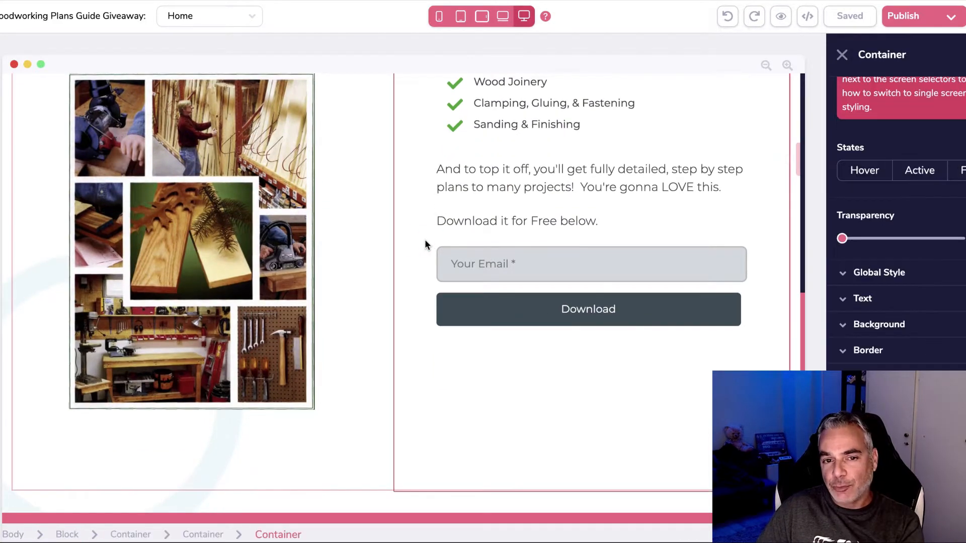
scroll(410, 249, "up", 12)
scroll(394, 249, "down", 5)
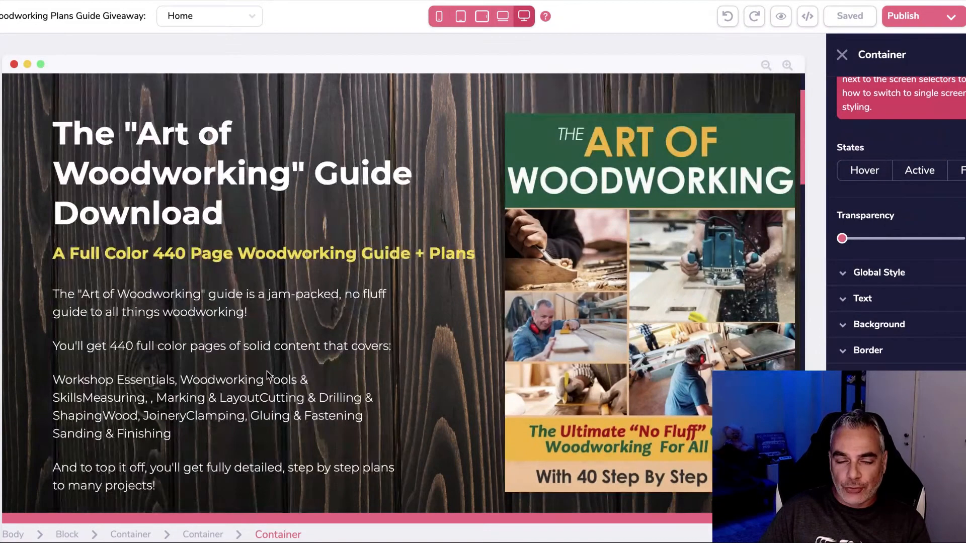
scroll(267, 371, "down", 5)
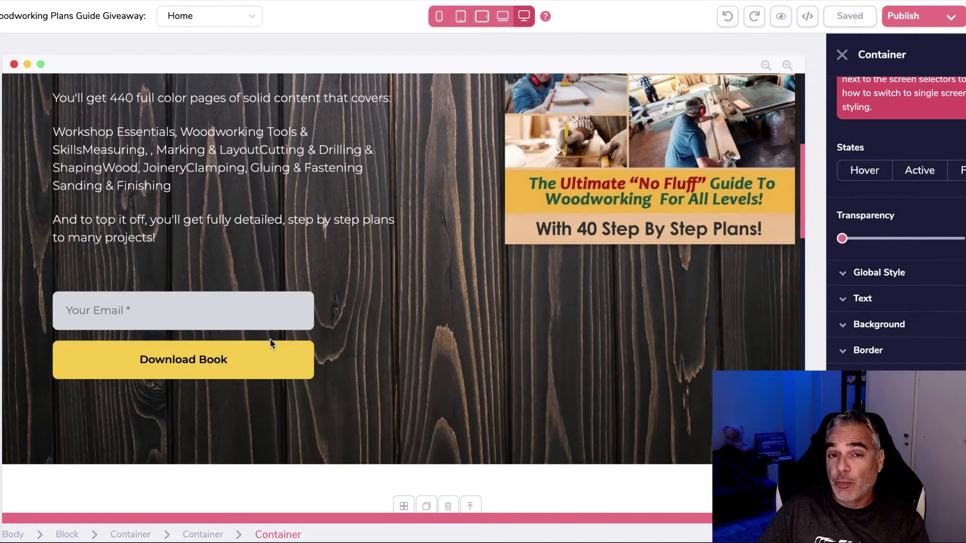
scroll(270, 344, "up", 5)
scroll(272, 341, "down", 5)
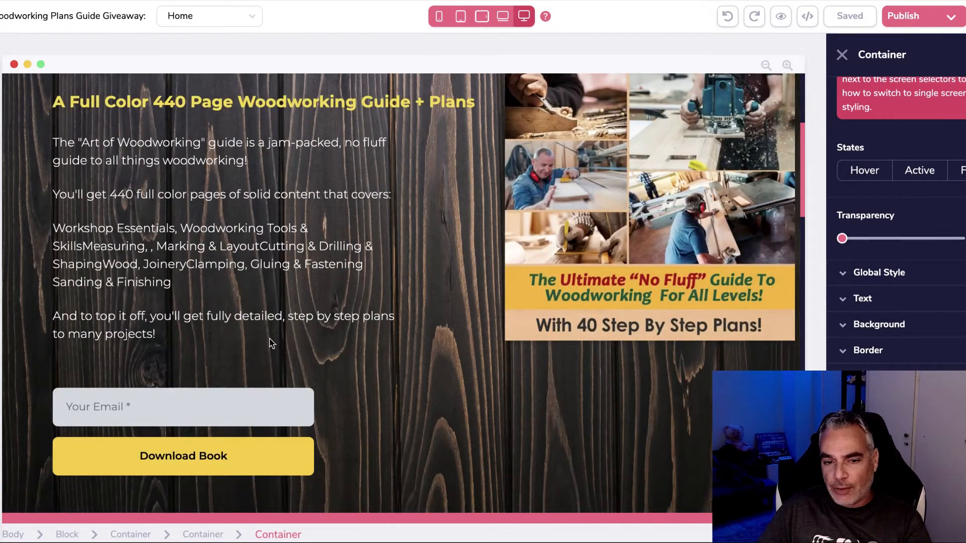
scroll(322, 343, "down", 15)
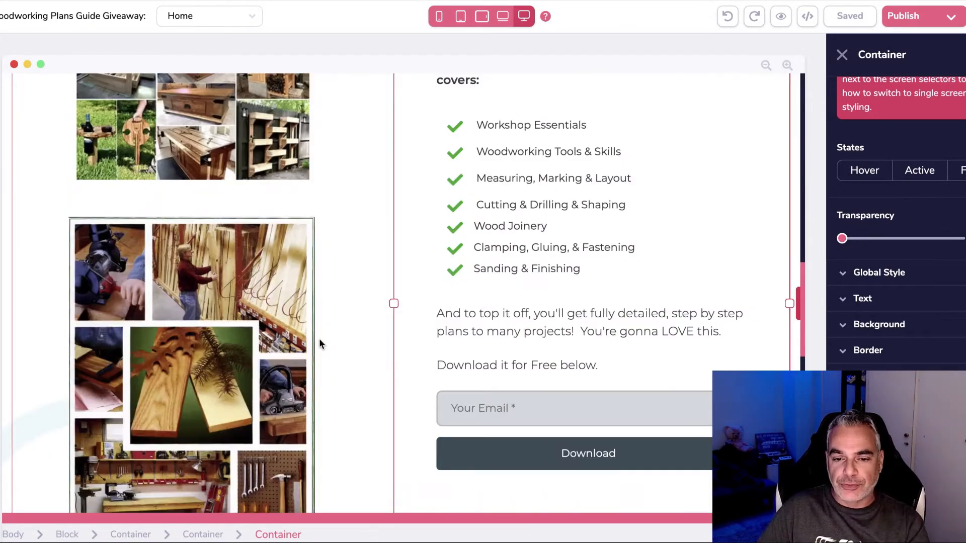
scroll(319, 341, "down", 6)
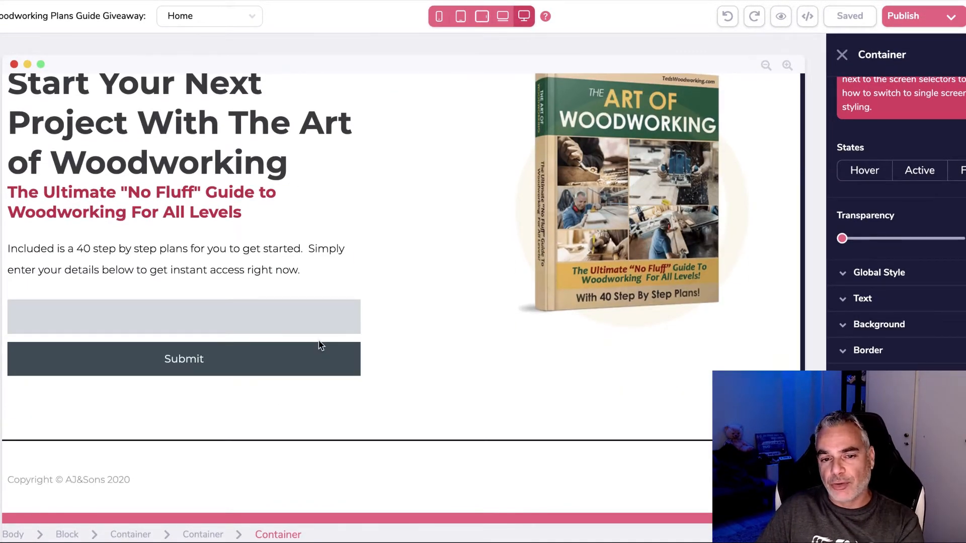
scroll(320, 345, "up", 1)
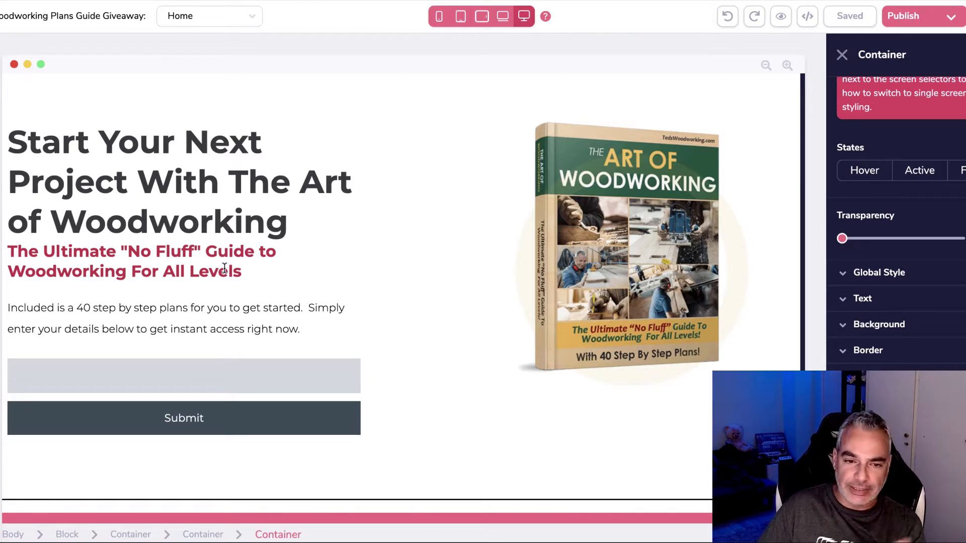
scroll(212, 250, "down", 1)
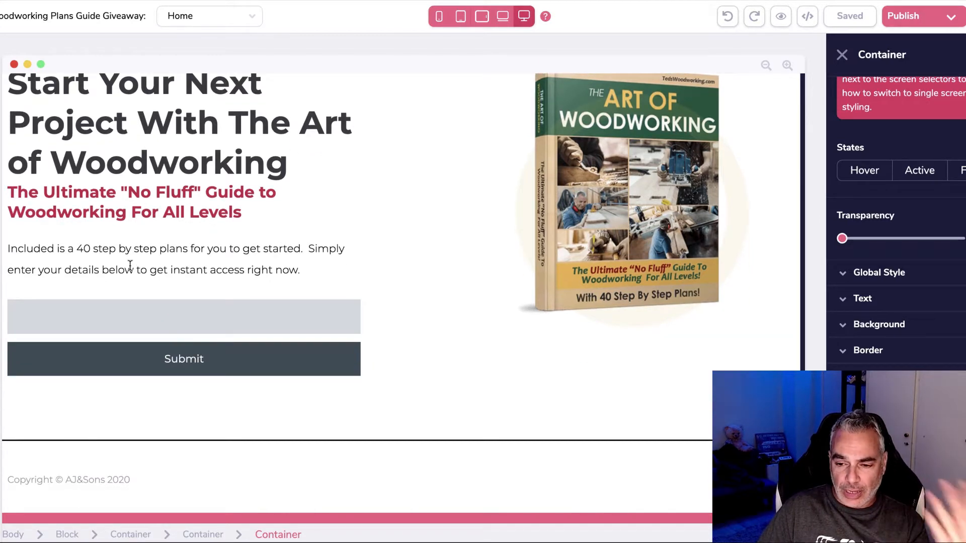
scroll(153, 300, "up", 2)
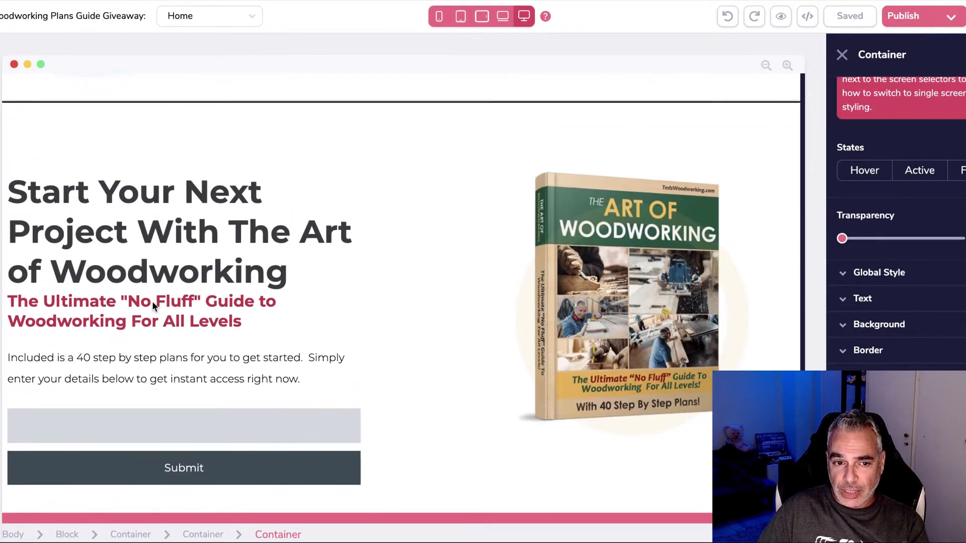
left_click(590, 285)
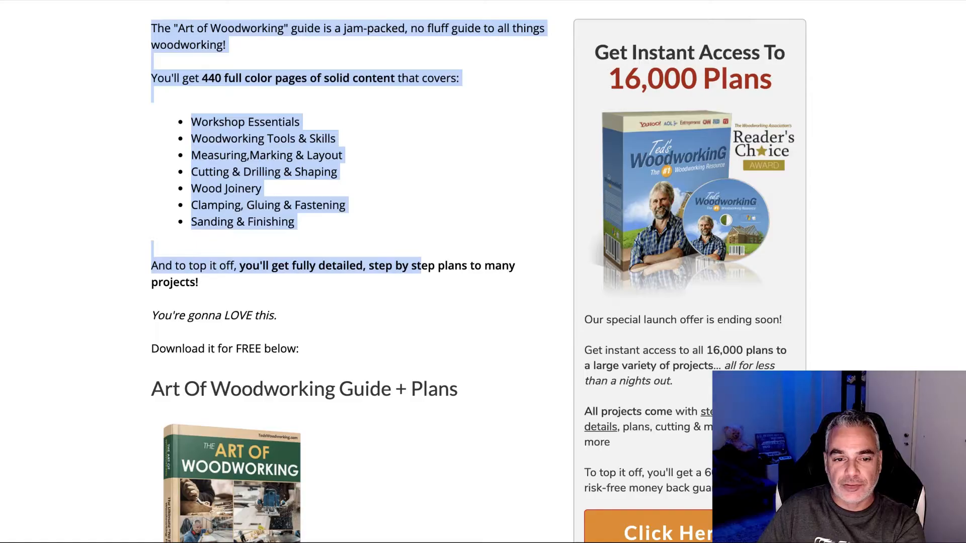
Step: Inspect the book cover image's context options on the download page, then close them
scroll(246, 302, "down", 3)
right_click(247, 301)
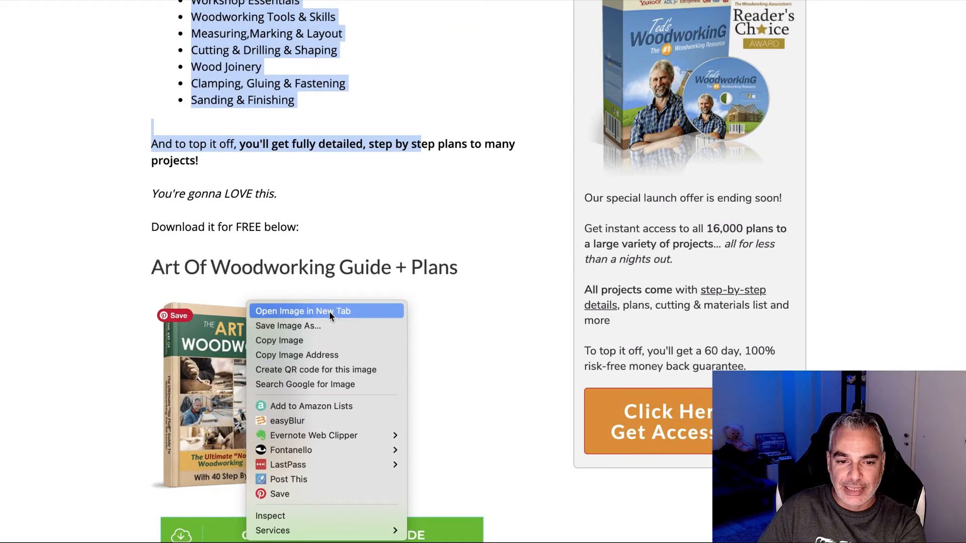
key("Escape")
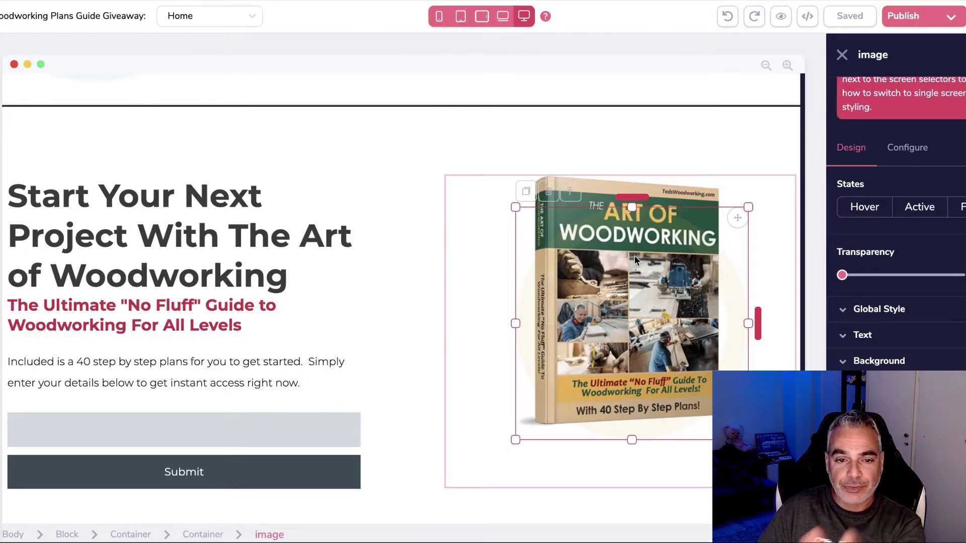
scroll(635, 260, "down", 3)
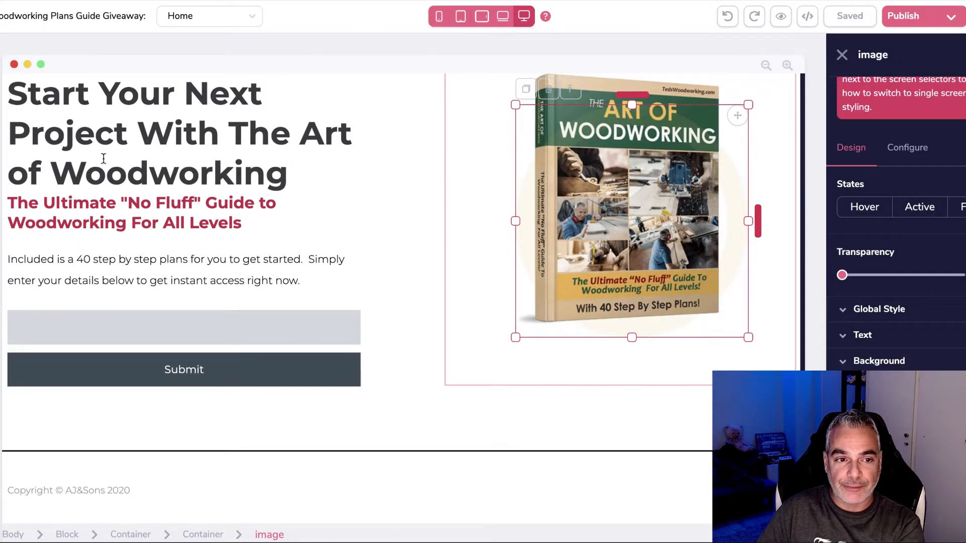
Step: Delete the Page 2 link from the top navigation menu and confirm the removal
scroll(320, 166, "up", 8)
scroll(298, 295, "down", 4)
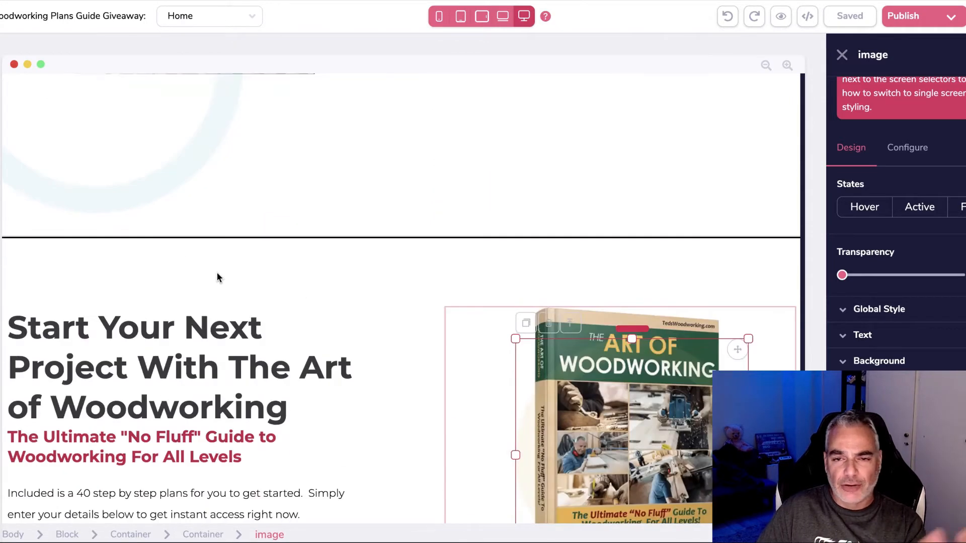
scroll(217, 275, "down", 5)
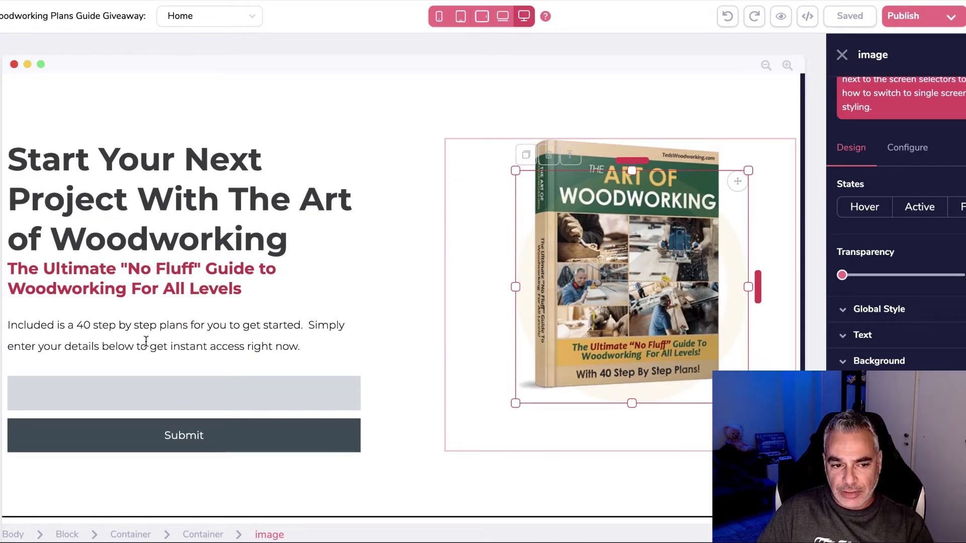
scroll(239, 395, "down", 2)
scroll(330, 315, "down", 10)
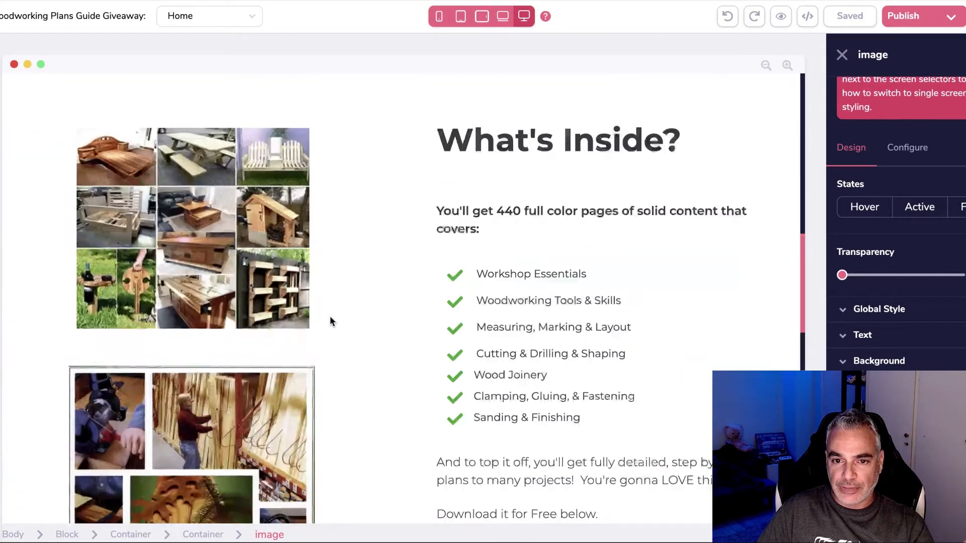
scroll(330, 315, "up", 5)
scroll(331, 317, "down", 5)
scroll(330, 315, "up", 10)
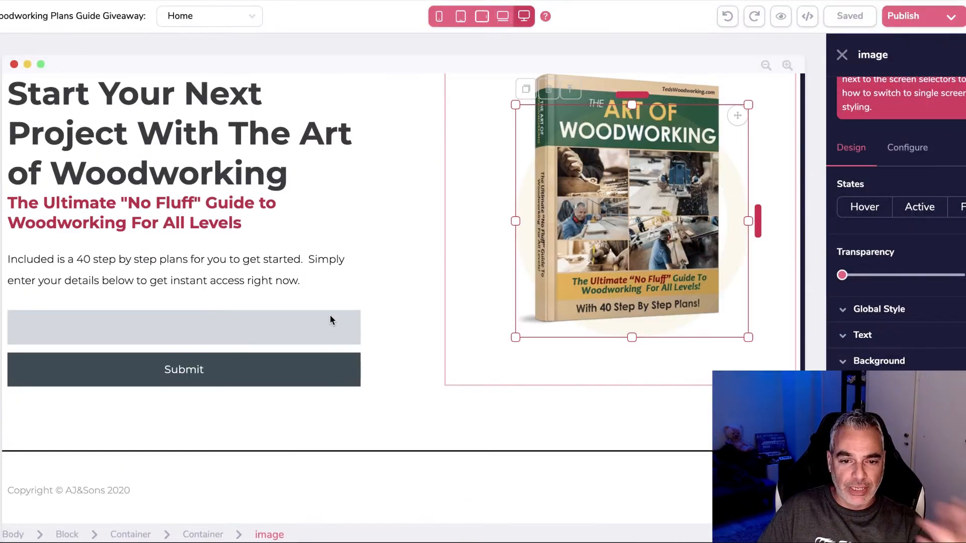
scroll(331, 318, "up", 10)
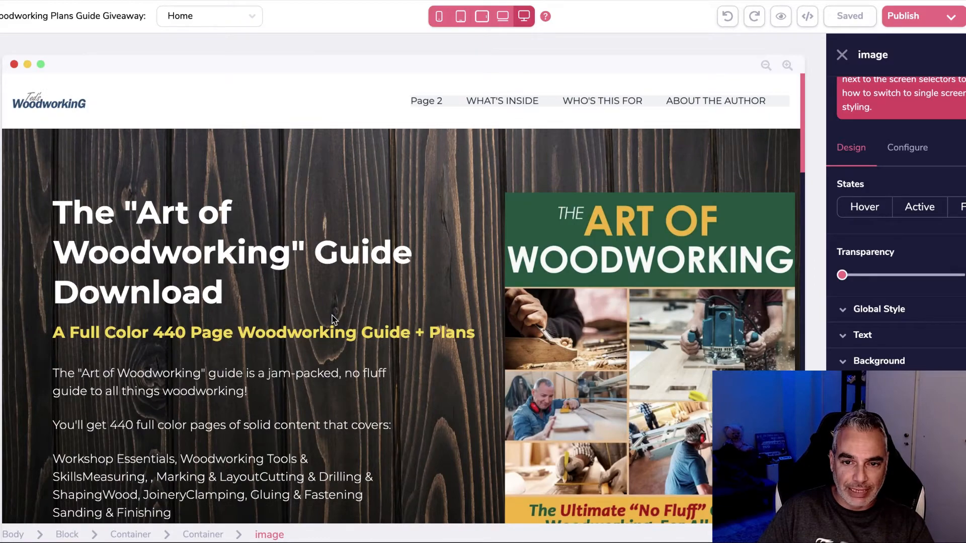
left_click(426, 101)
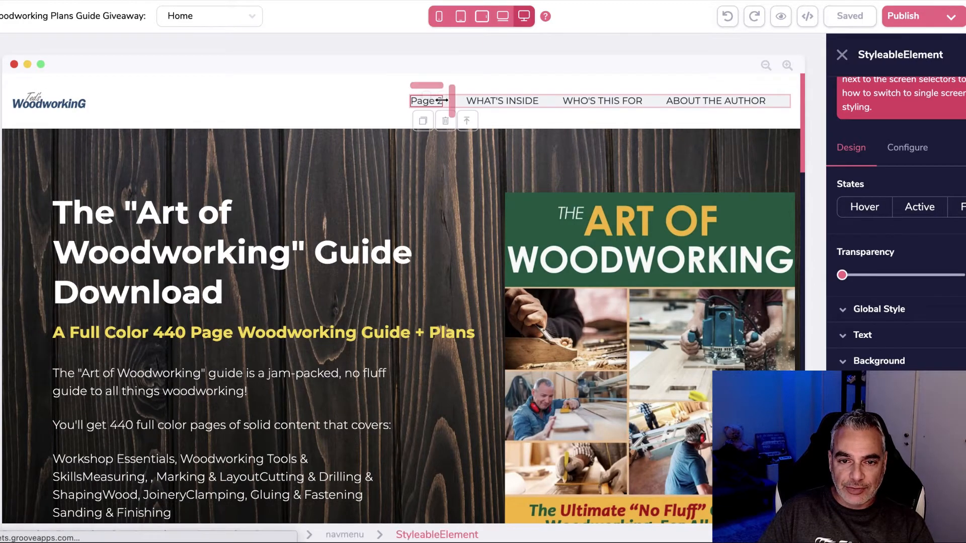
left_click(445, 126)
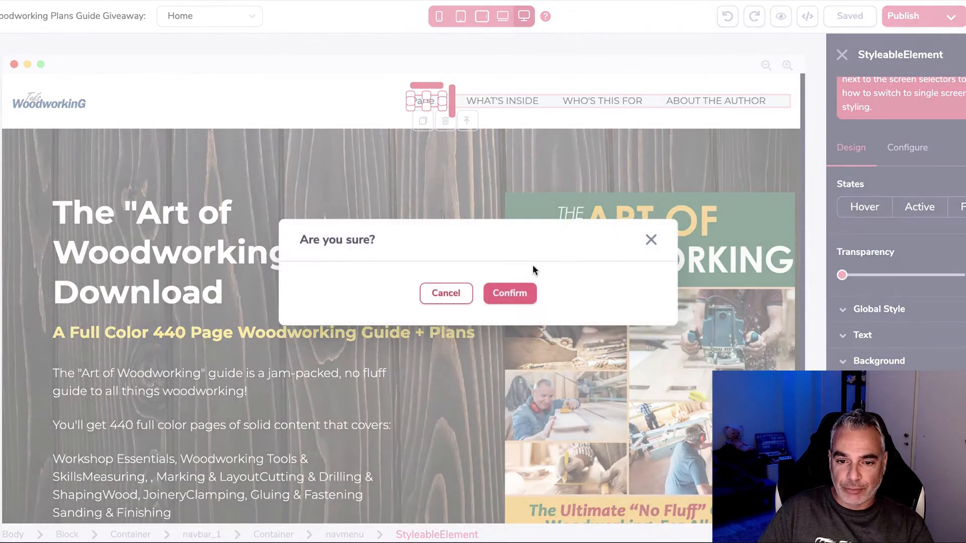
left_click(527, 292)
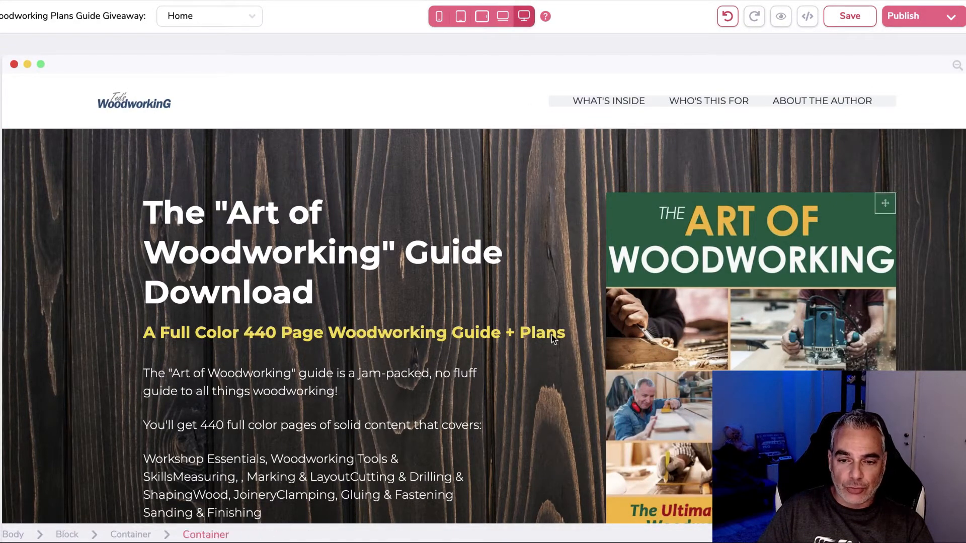
Step: Open the site's Pages list showing Home and Page 2
scroll(45, 199, "down", 3)
scroll(317, 360, "down", 12)
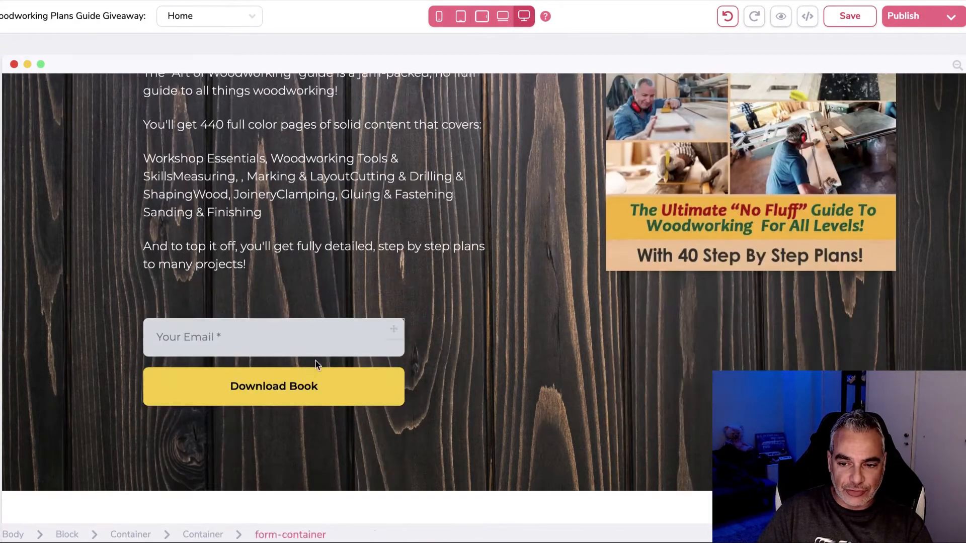
scroll(317, 359, "up", 15)
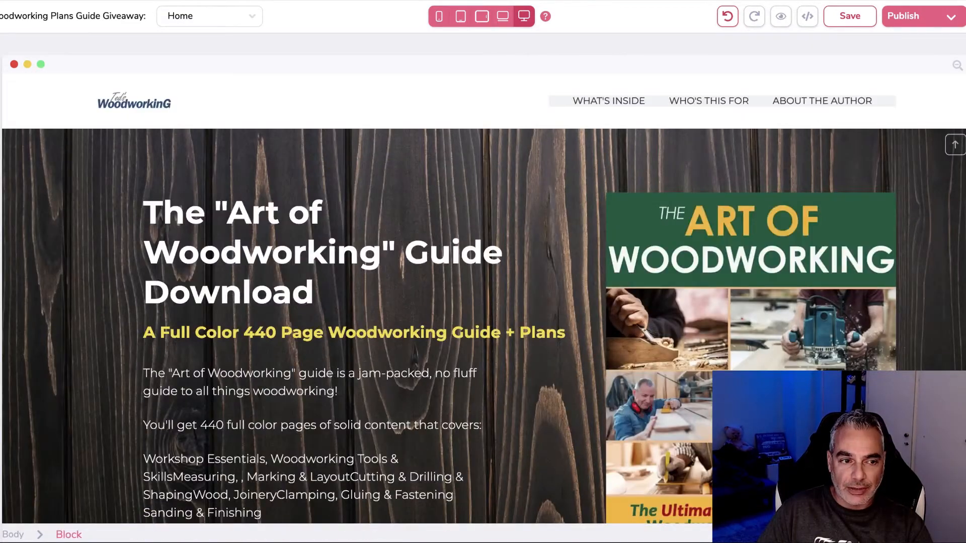
left_click(1, 151)
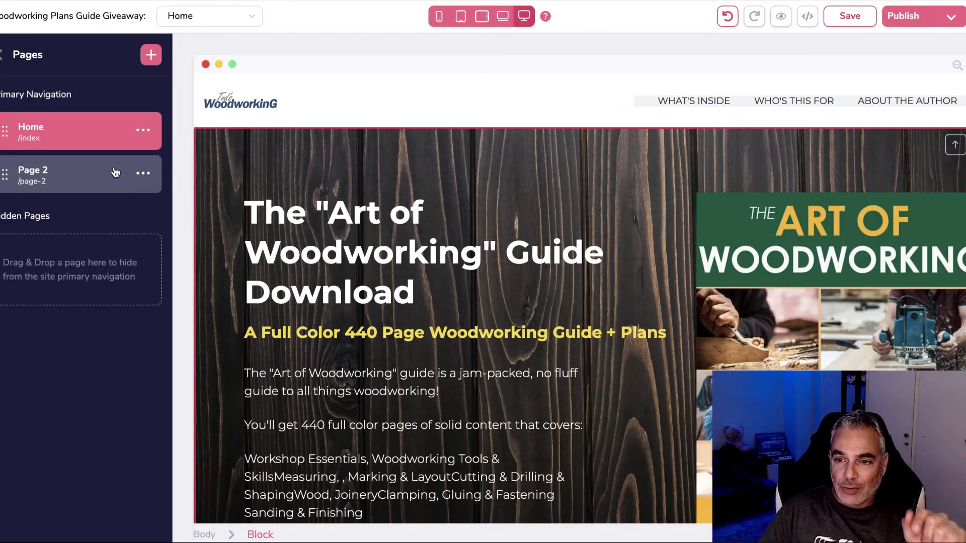
Step: On the Page 2 thank-you page, swap the placeholder logo for Ted's Woodworking logo711.png
left_click(114, 172)
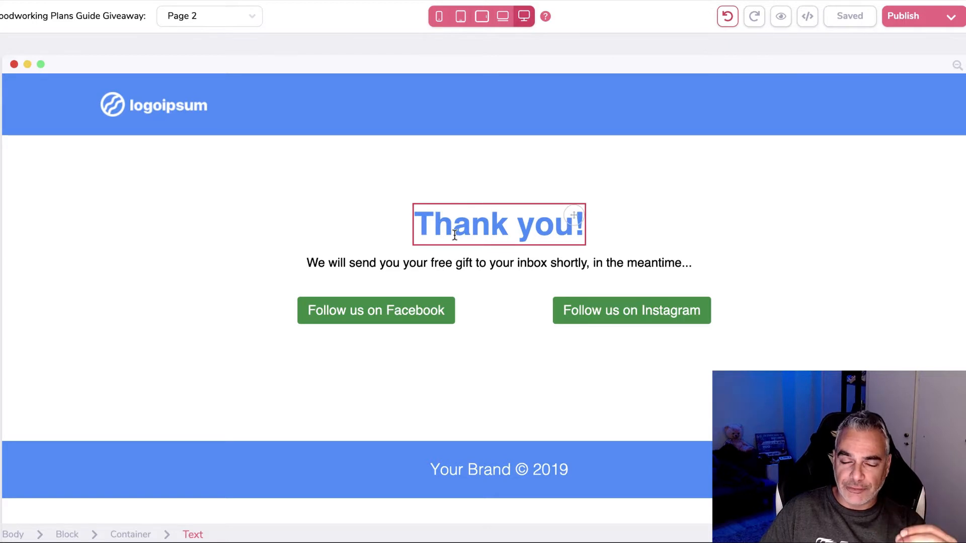
left_click(129, 107)
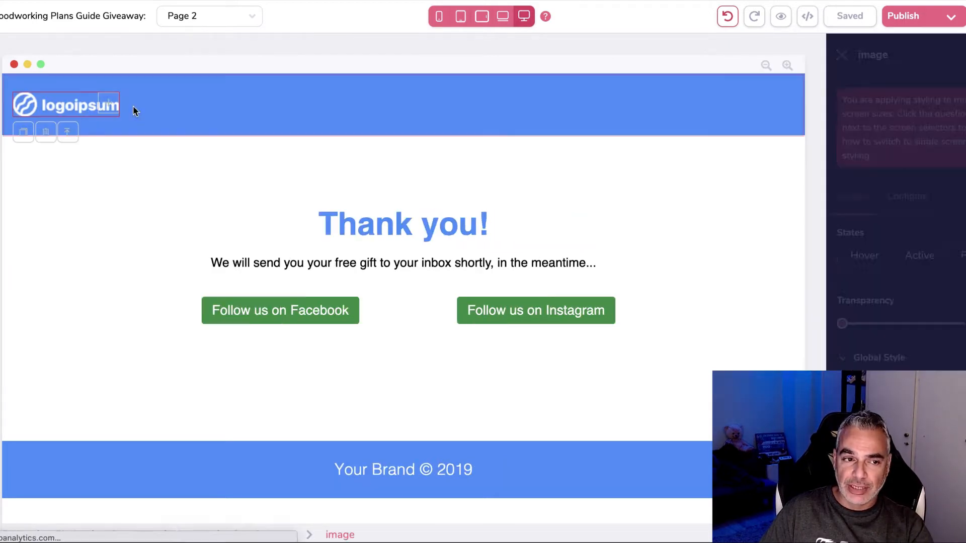
left_click(38, 126)
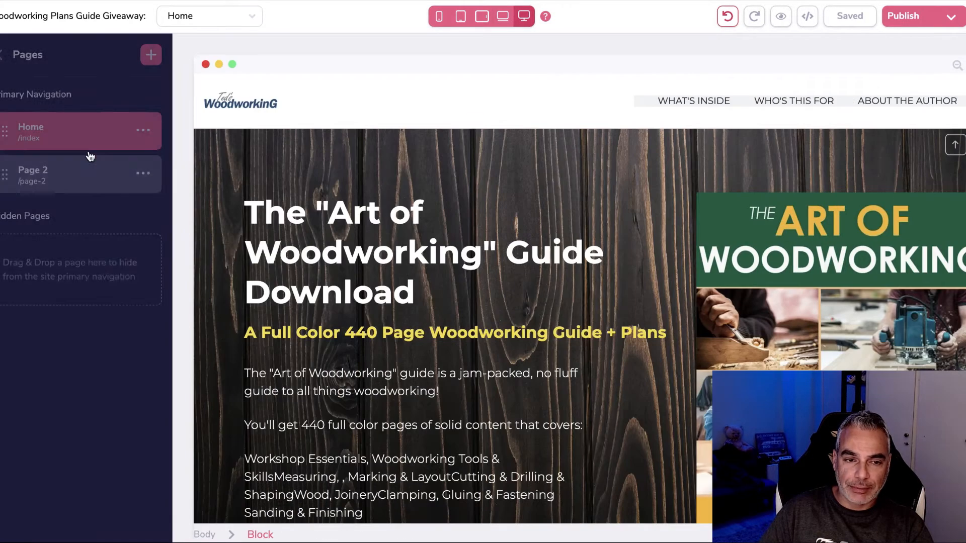
left_click(59, 172)
left_click(108, 109)
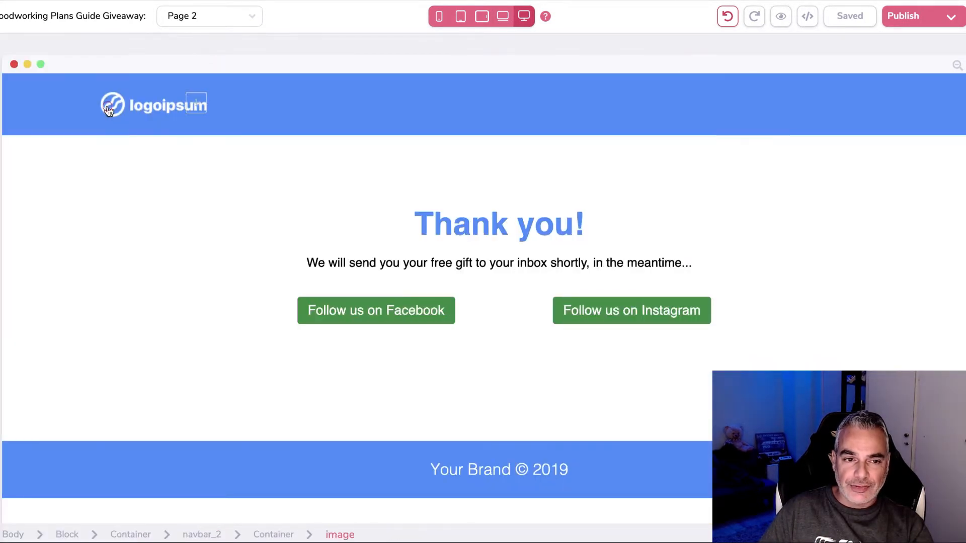
left_click(917, 195)
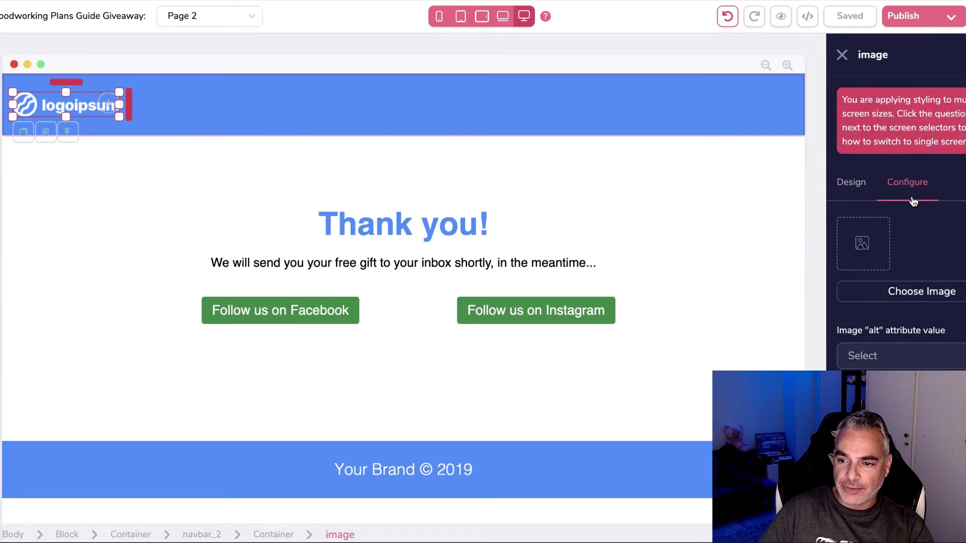
left_click(919, 293)
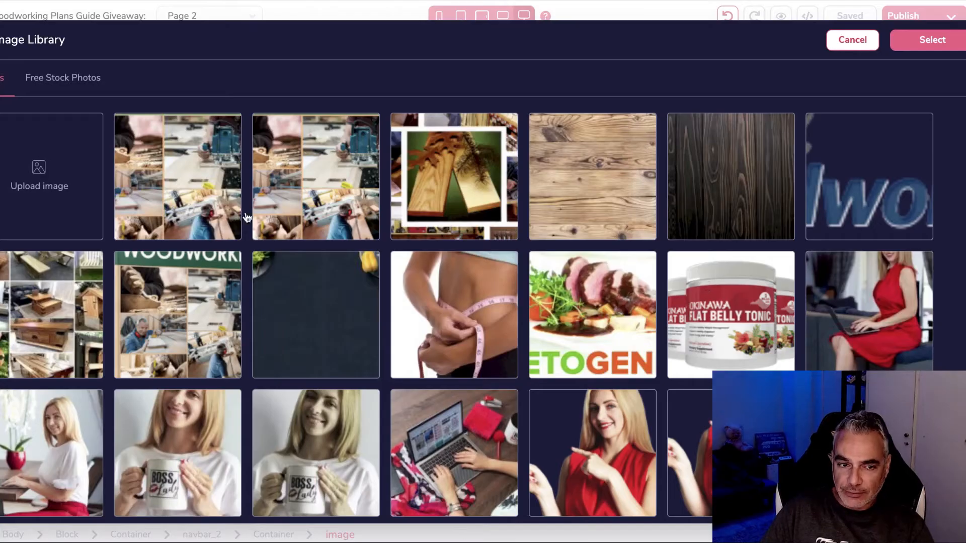
left_click(907, 177)
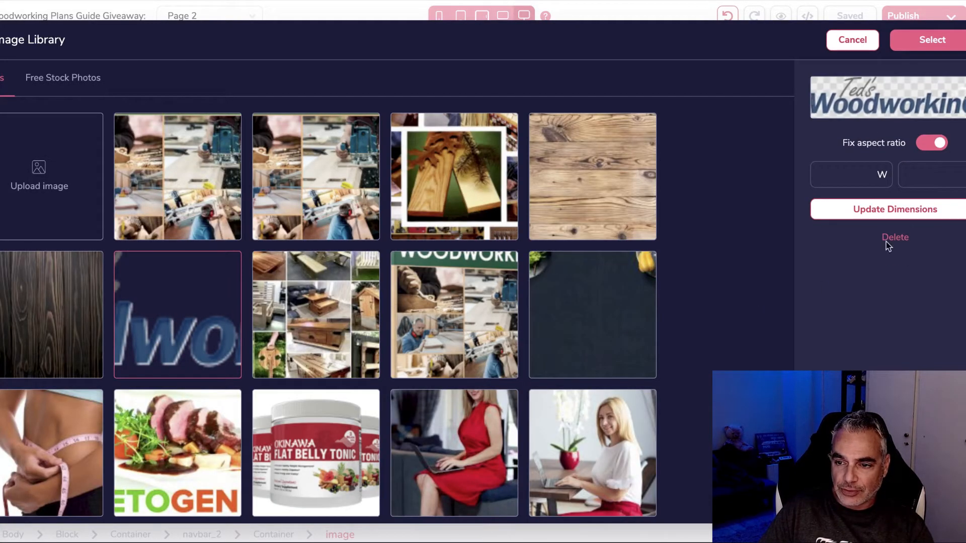
left_click(941, 45)
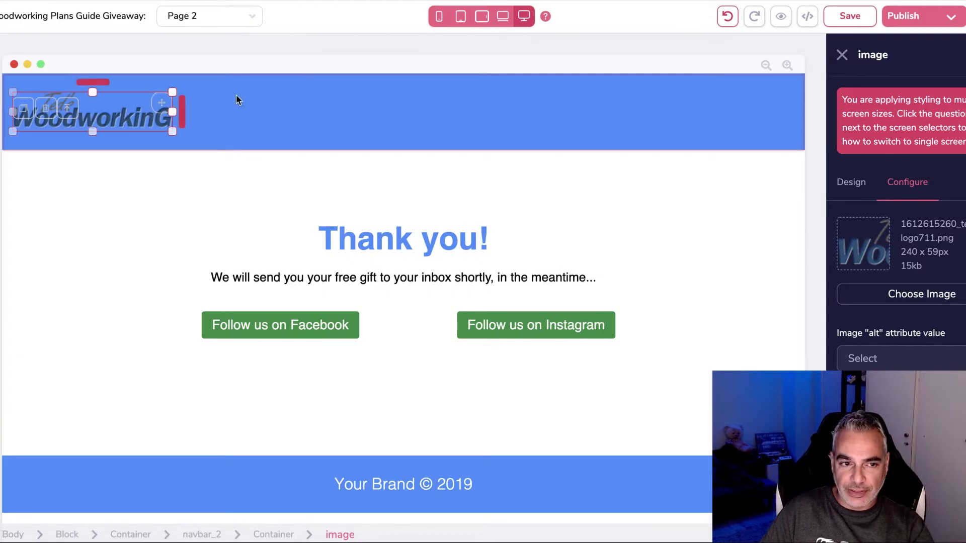
left_click(239, 89)
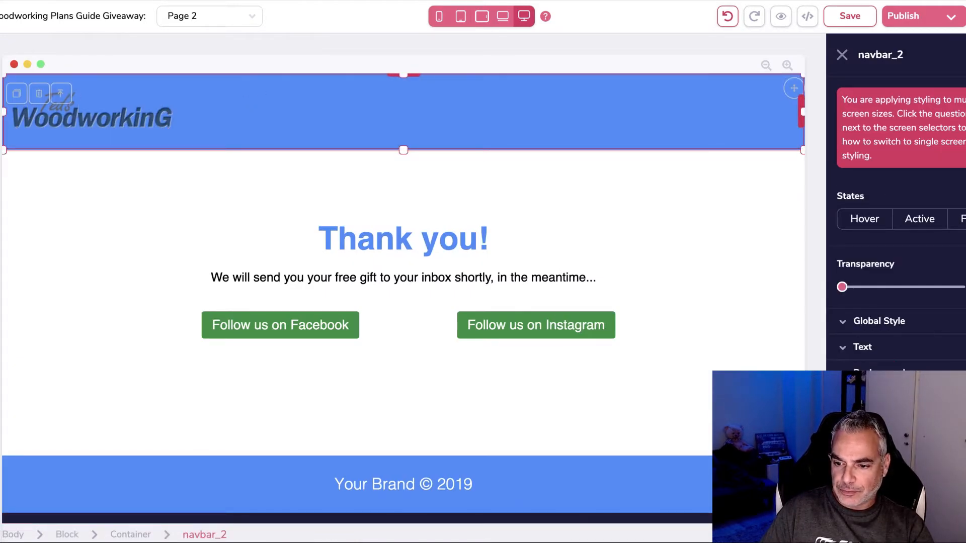
left_click(146, 165)
Step: Reword the thank-you message to promise a free book to your inbox instead of a gift
left_click(144, 128)
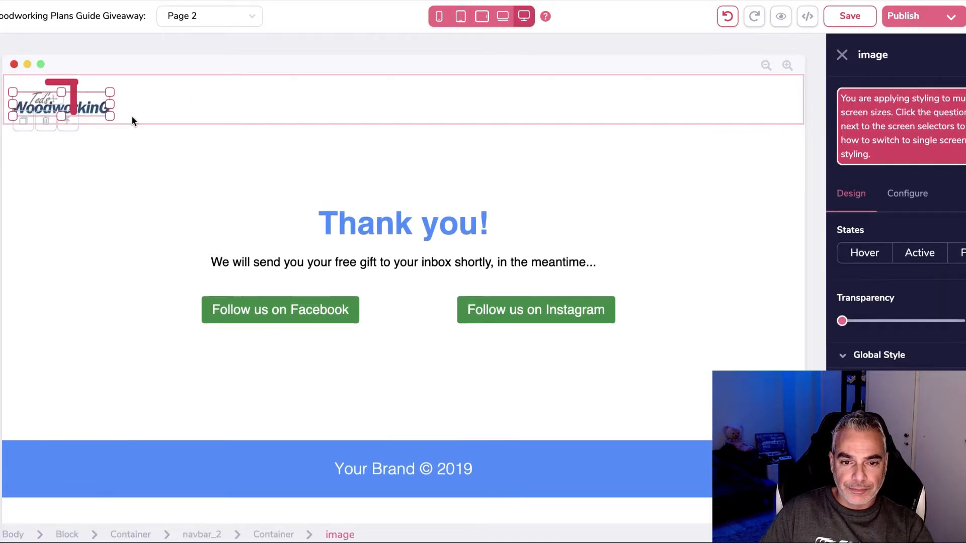
left_click(327, 261)
left_click(327, 261)
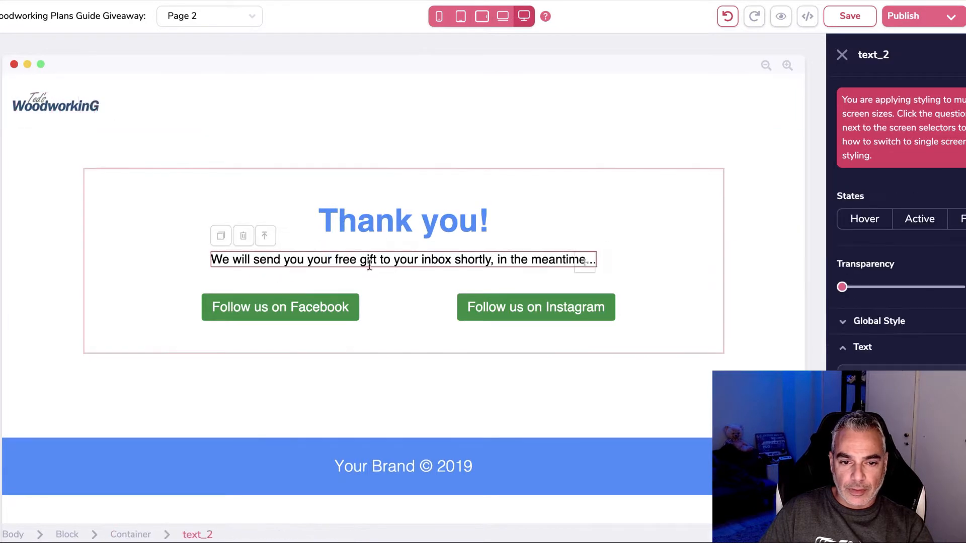
left_click(351, 259)
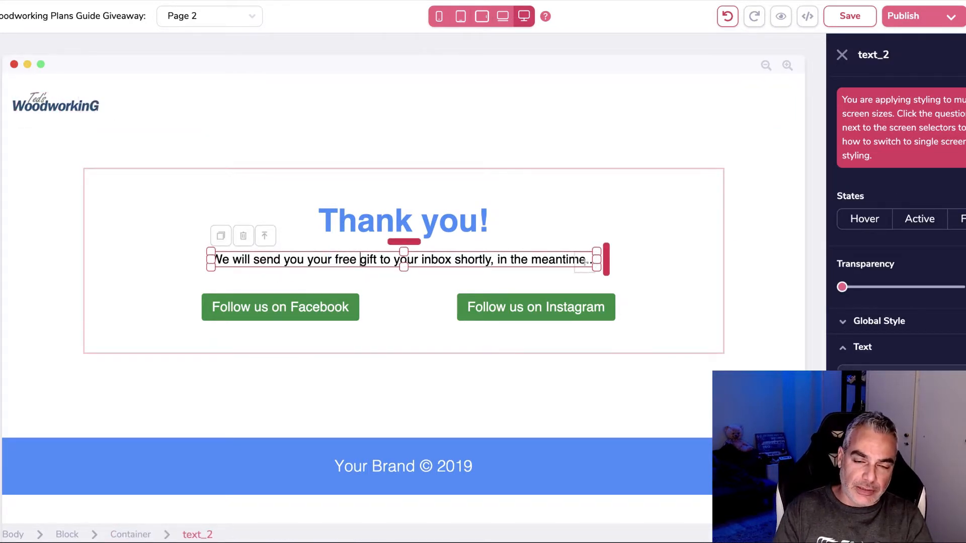
type("book")
key("BackSpace")
key("BackSpace")
key("BackSpace")
key("BackSpace")
key("BackSpace")
type("bo")
key("BackSpace")
key("BackSpace")
type("book")
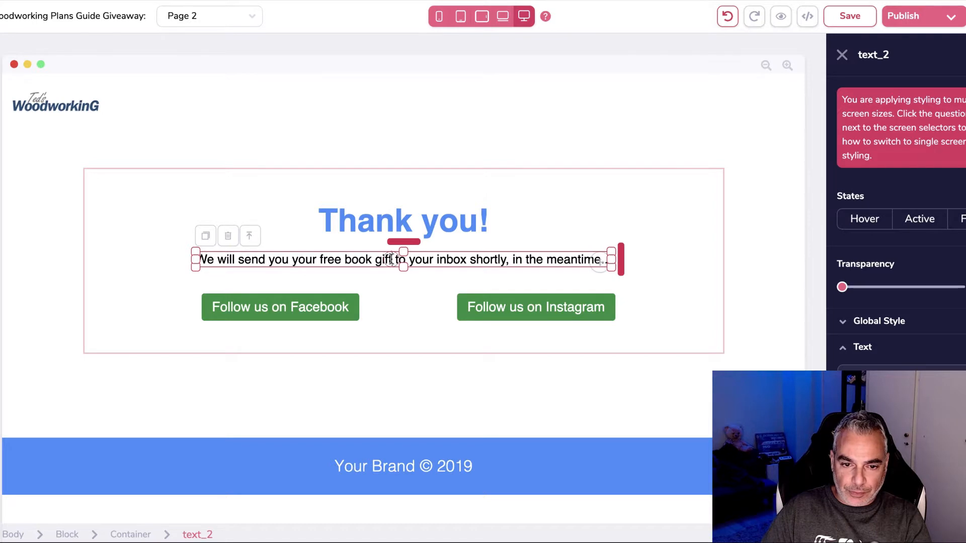
key("Delete")
key("Delete")
key("Delete")
key("Delete")
key("Delete")
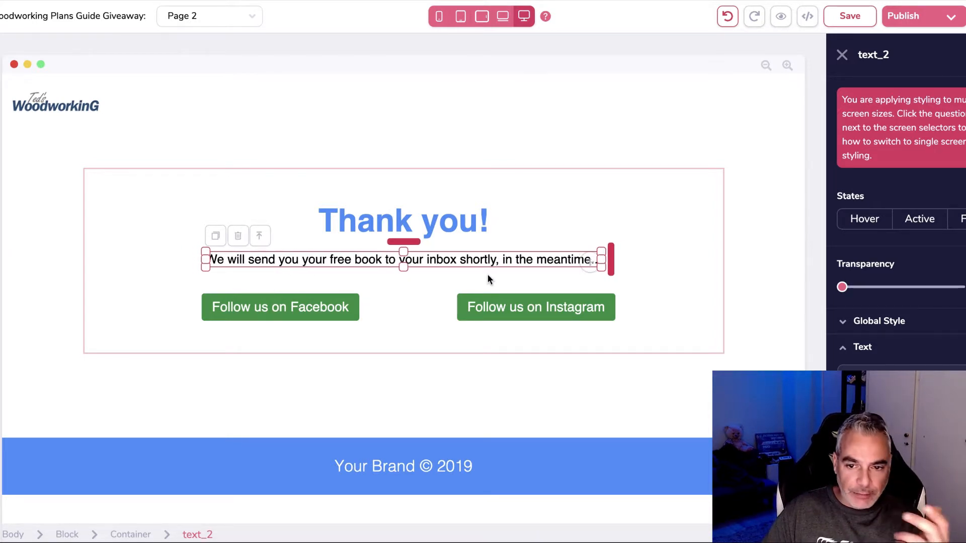
Step: Start replacing the Follow us on Facebook button's label text, typing 'Down'
left_click(285, 314)
left_click(924, 199)
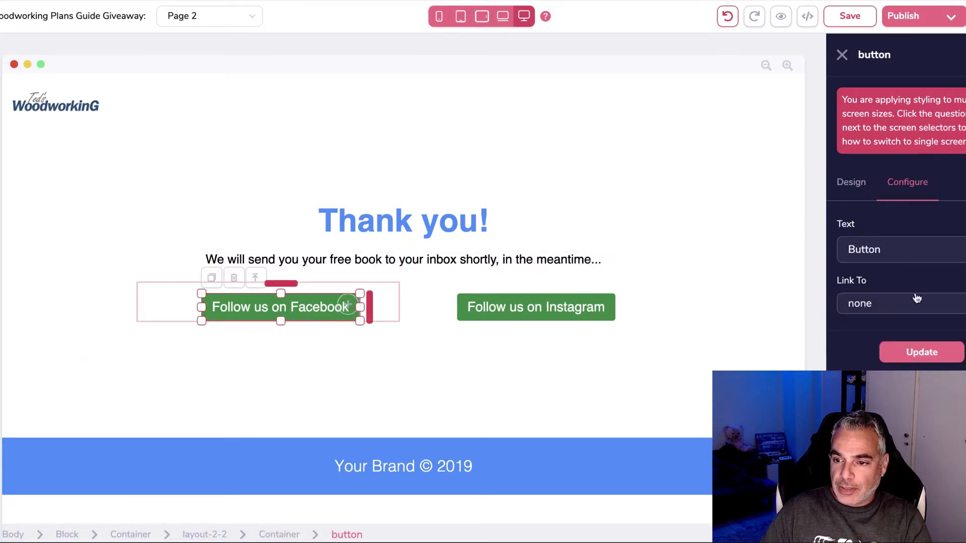
double_click(919, 248)
type("Down")
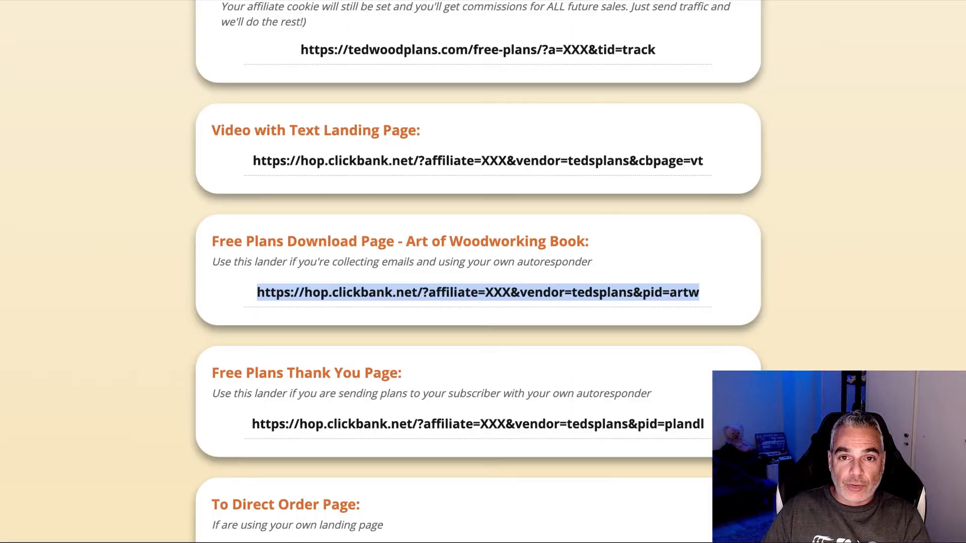
Step: Copy the 50 Free Plans Lander URL from the Ted's Woodworking affiliate page
left_click_drag(214, 237, 694, 266)
left_click_drag(239, 297, 728, 304)
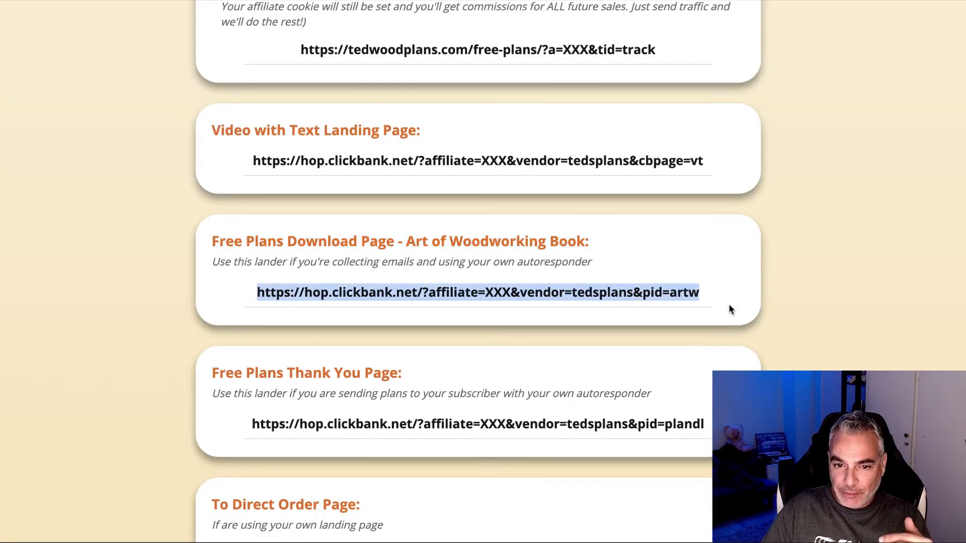
scroll(358, 242, "up", 3)
scroll(358, 242, "up", 1)
left_click_drag(301, 228, 657, 228)
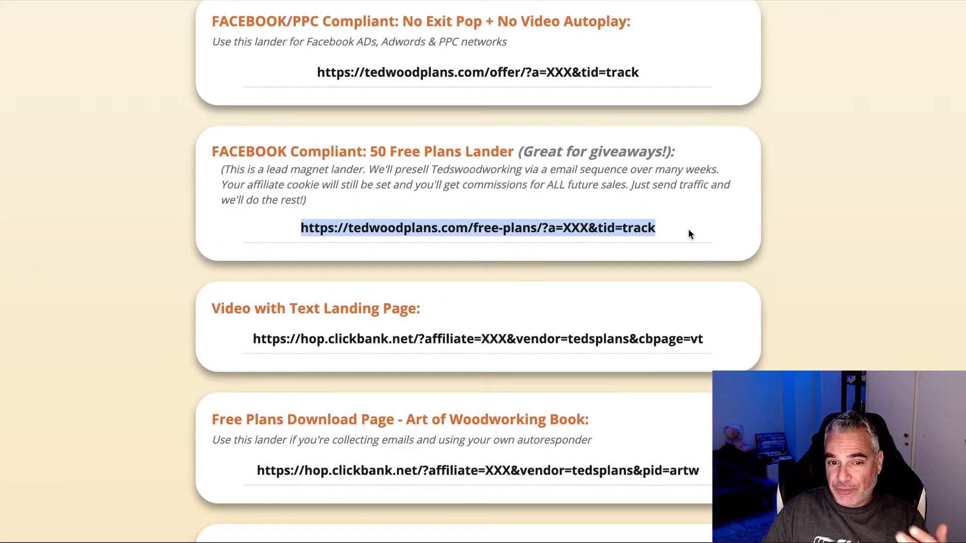
right_click(634, 224)
left_click(654, 257)
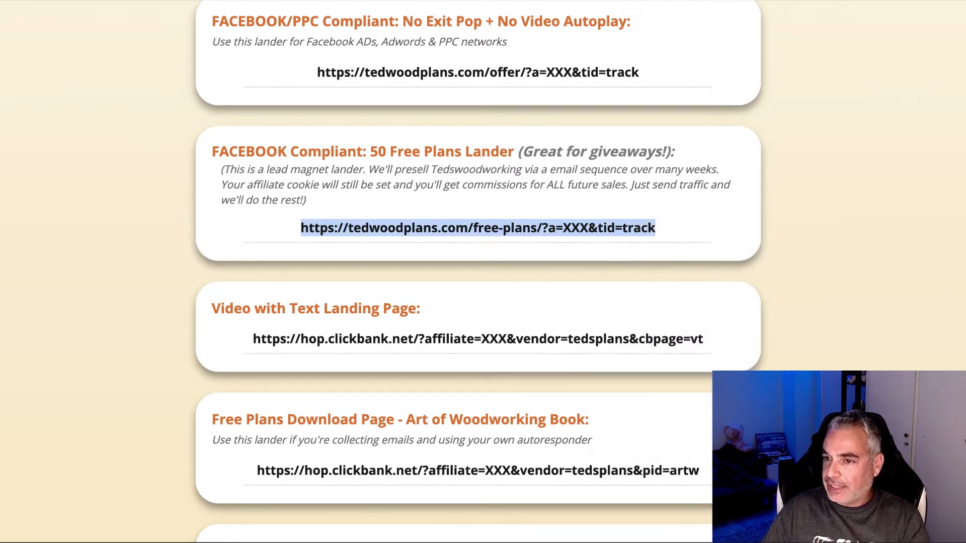
Step: Load the copied 50 free plans lander link in a new browser tab
key("super+t")
key("super+v")
key("Return")
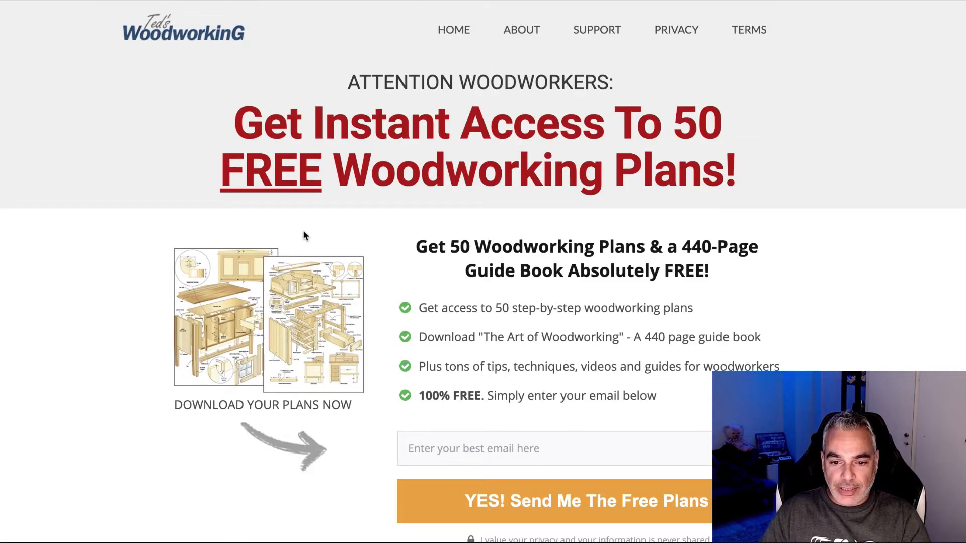
Step: Scroll through the 50 free woodworking plans lander to review it
scroll(304, 235, "down", 3)
scroll(387, 294, "up", 1)
scroll(470, 327, "down", 1)
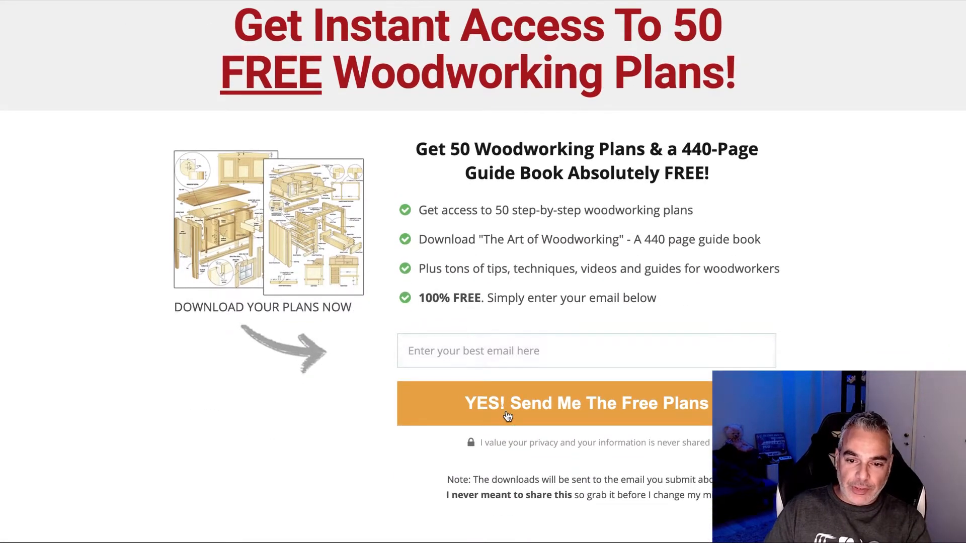
scroll(421, 292, "up", 3)
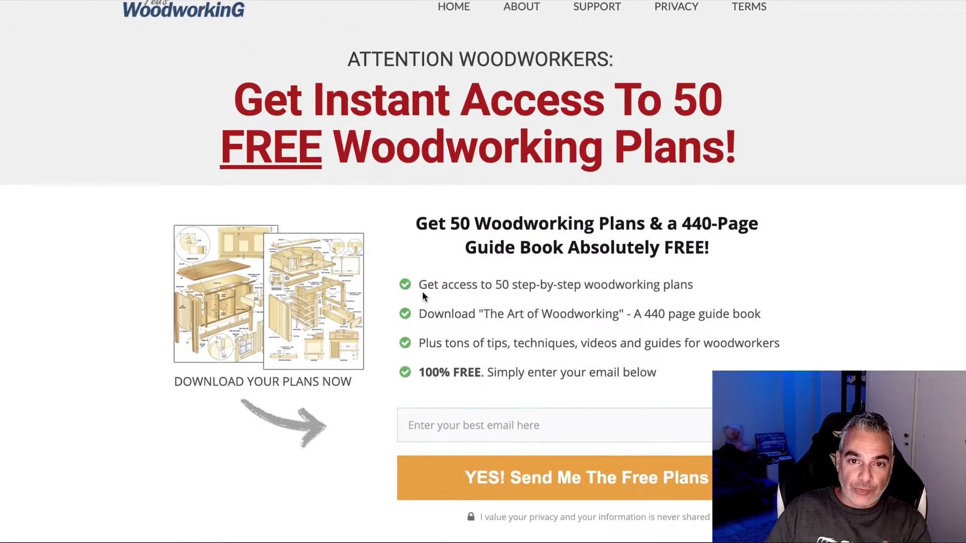
scroll(422, 297, "down", 4)
scroll(421, 295, "up", 4)
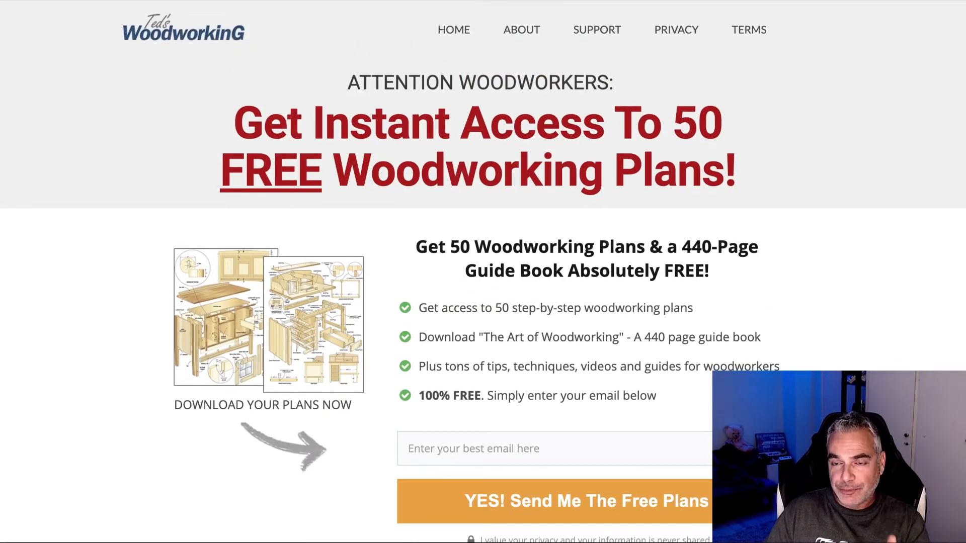
scroll(468, 76, "down", 3)
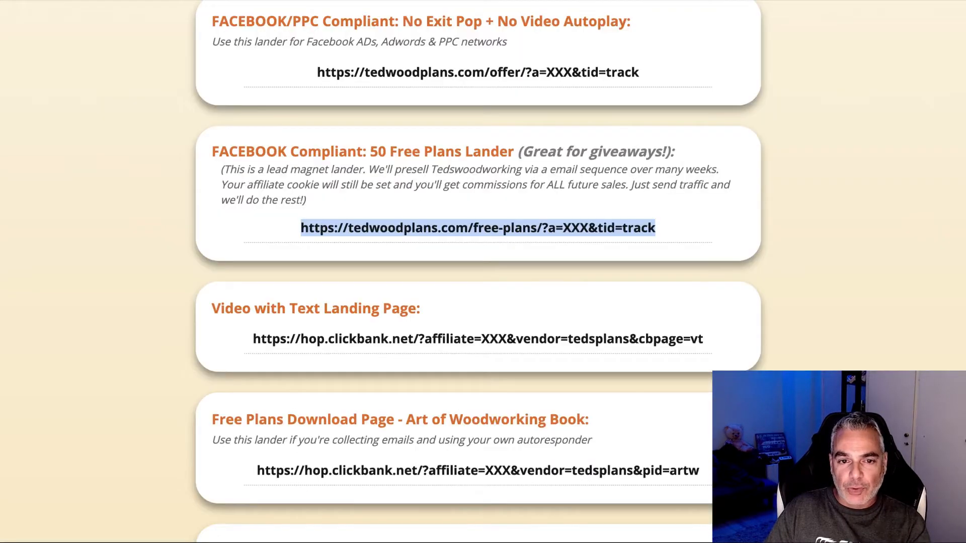
scroll(289, 140, "up", 4)
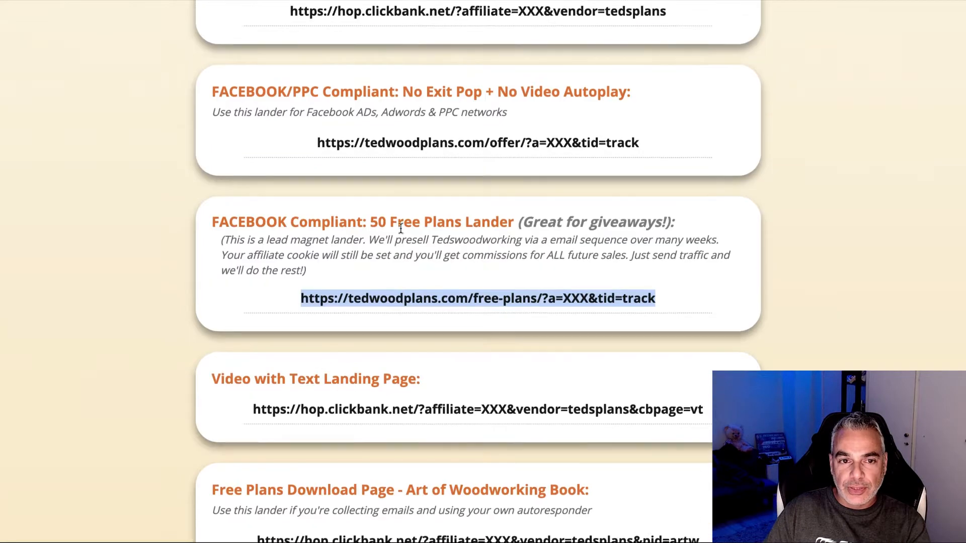
Step: Copy the Main Lander URL from the affiliate page
left_click_drag(289, 141, 664, 139)
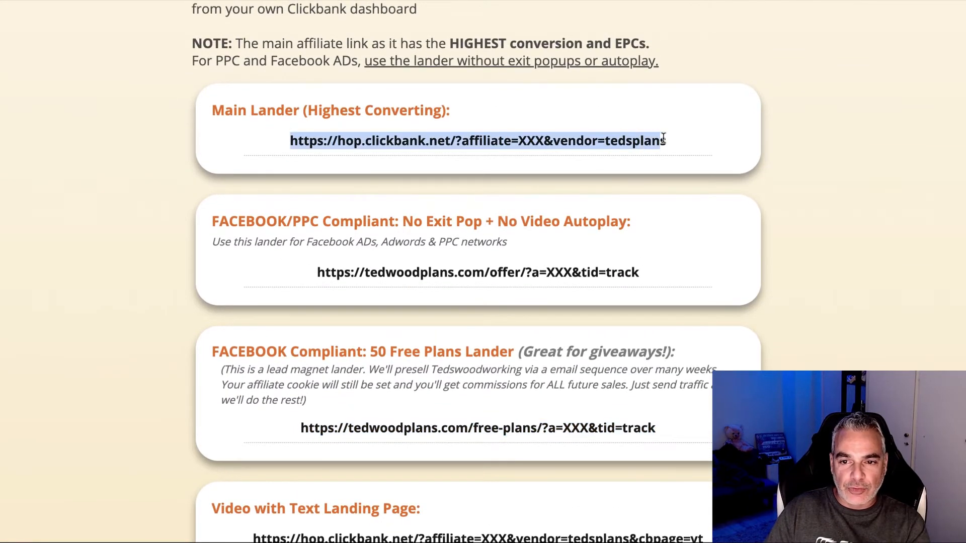
right_click(612, 139)
left_click(650, 171)
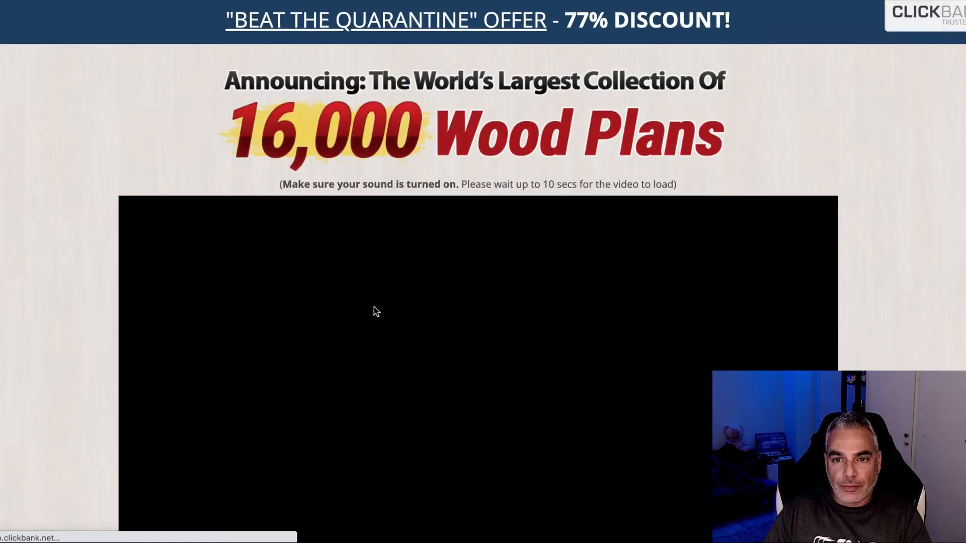
Step: Pause the 16,000 Wood Plans sales presentation video
scroll(499, 382, "down", 1)
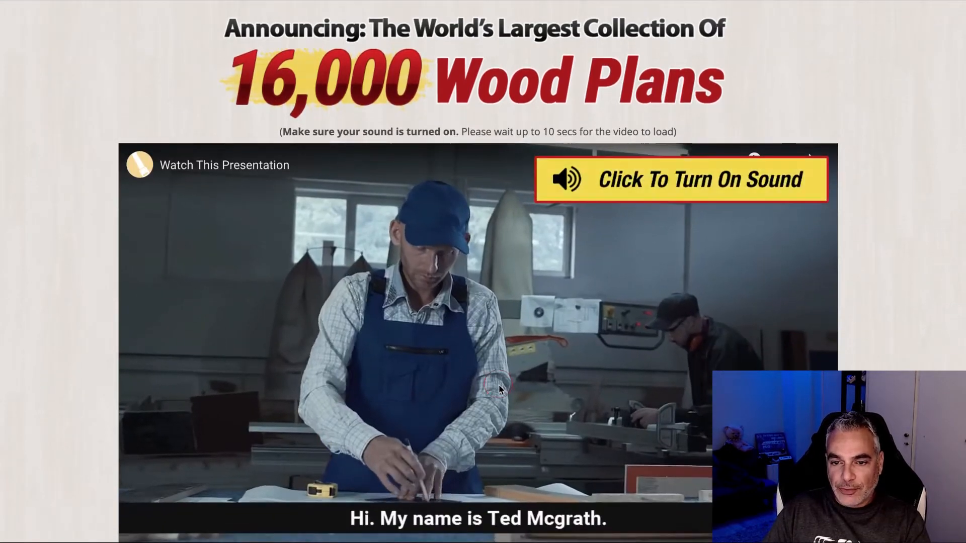
left_click(466, 373)
left_click(466, 372)
scroll(466, 371, "up", 1)
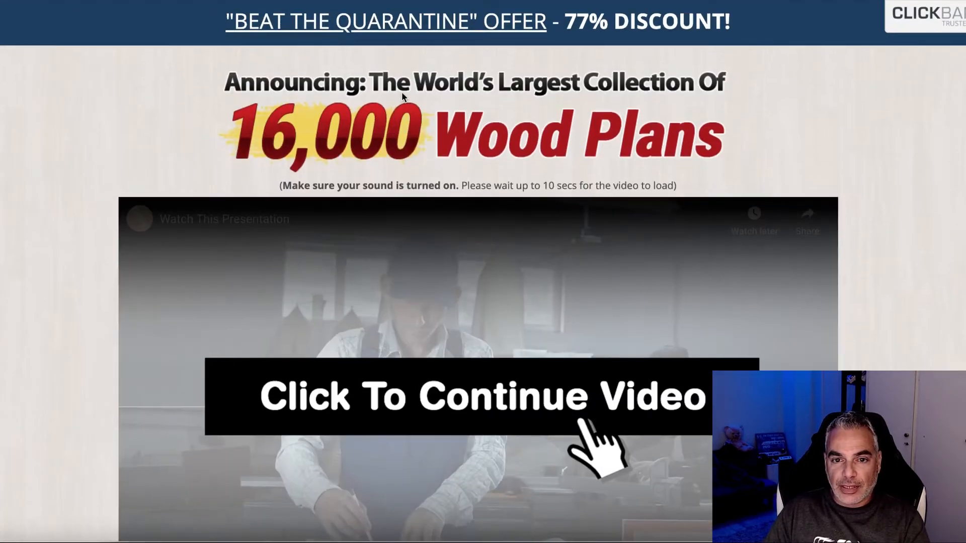
Step: Close the sales page's exit offer popup
left_click_drag(162, 65, 197, 63)
left_click_drag(387, 85, 738, 110)
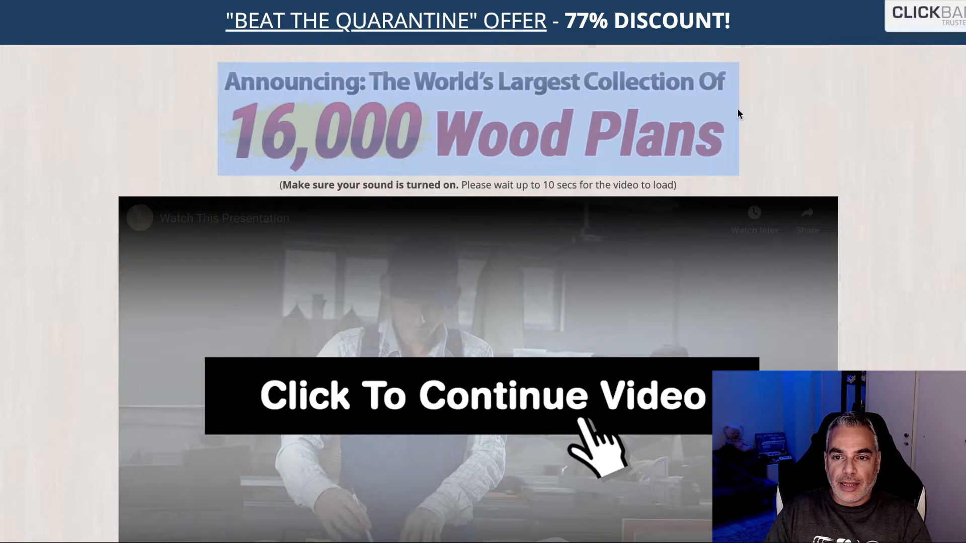
right_click(570, 109)
left_click(314, 97)
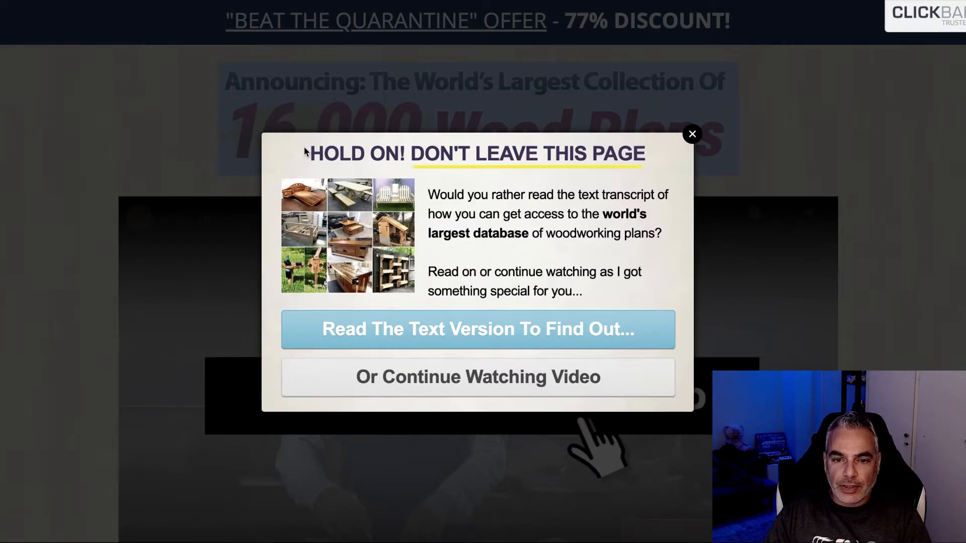
left_click_drag(304, 151, 602, 215)
left_click(693, 133)
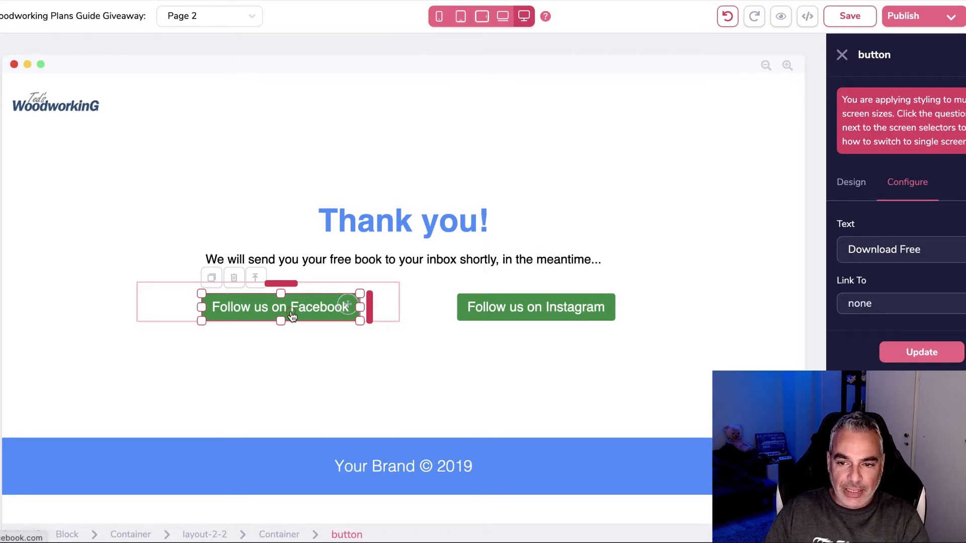
Step: Replace the button label with 'Get Instant Access To 16,000 Projects Now'
left_click_drag(936, 252, 835, 248)
key("BackSpace")
type("C")
key("BackSpace")
type("WAT")
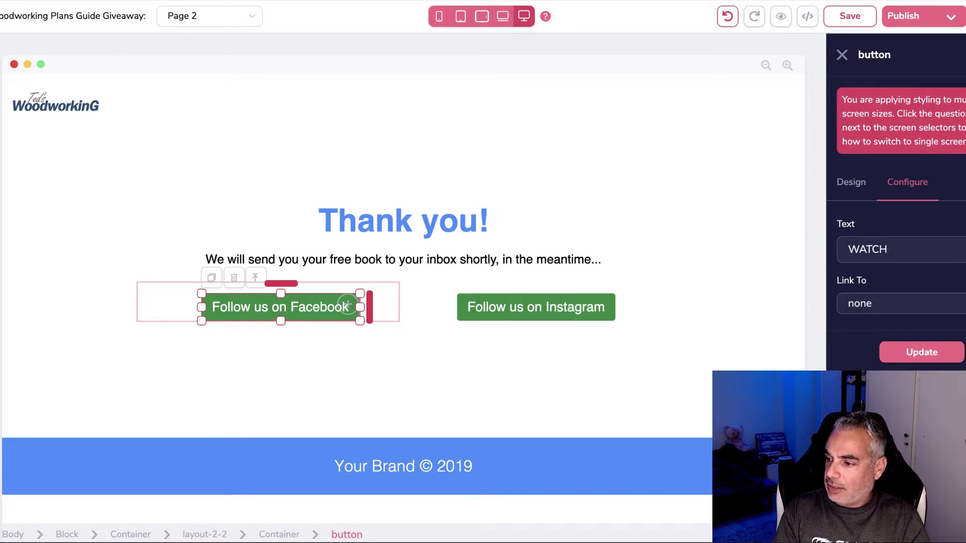
type("CH")
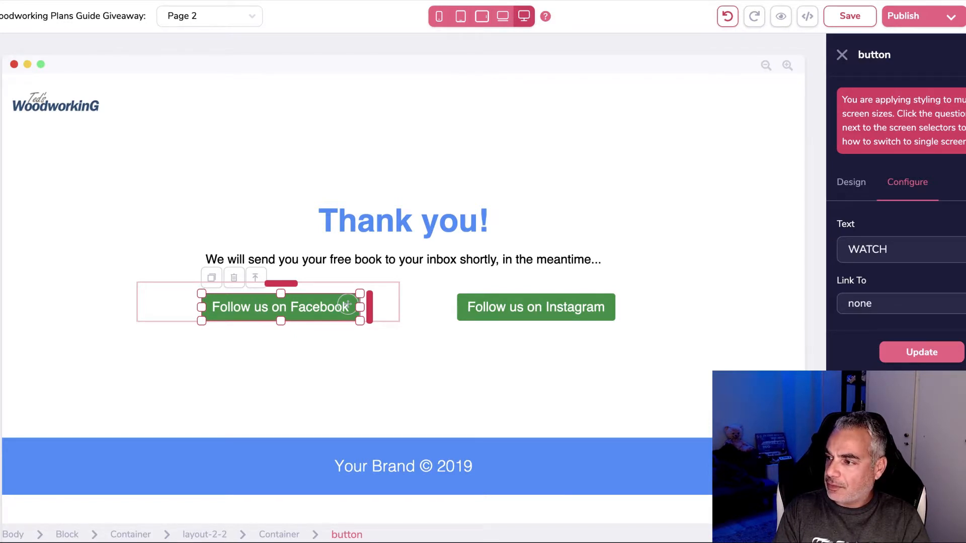
key("BackSpace")
key("BackSpace")
key("BackSpace")
key("BackSpace")
key("BackSpace")
type("GET THE")
key("BackSpace")
key("BackSpace")
type("OWLR")
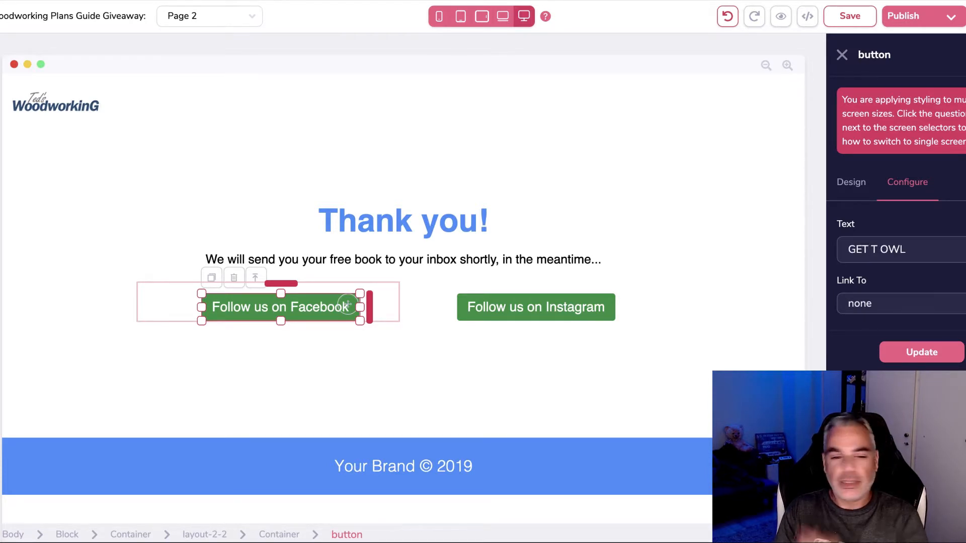
key("BackSpace")
key("BackSpace")
key("BackSpace")
key("BackSpace")
key("BackSpace")
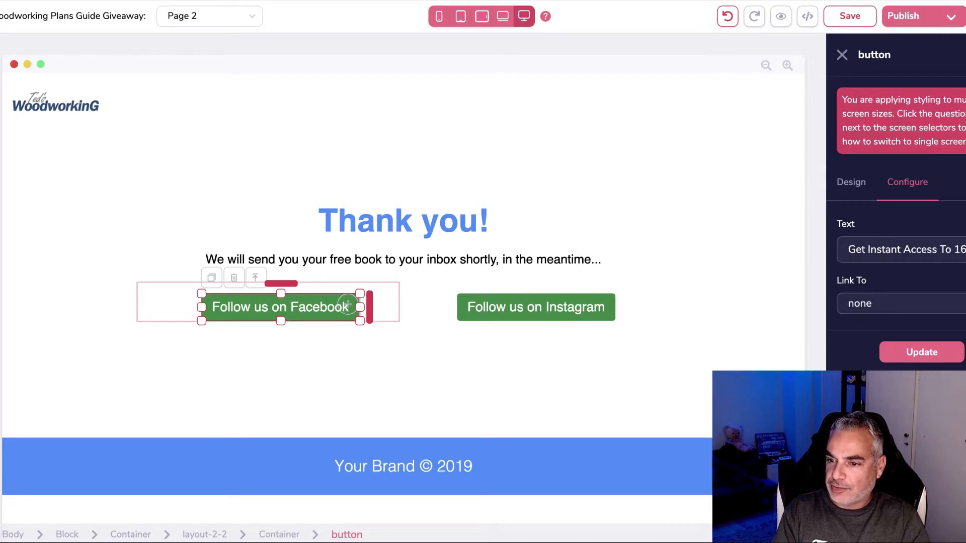
key("Right")
key("Right")
key("Right")
key("Right")
key("Right")
key("Right")
key("Right")
key("Right")
key("Right")
key("Right")
key("Right")
key("Right")
key("Right")
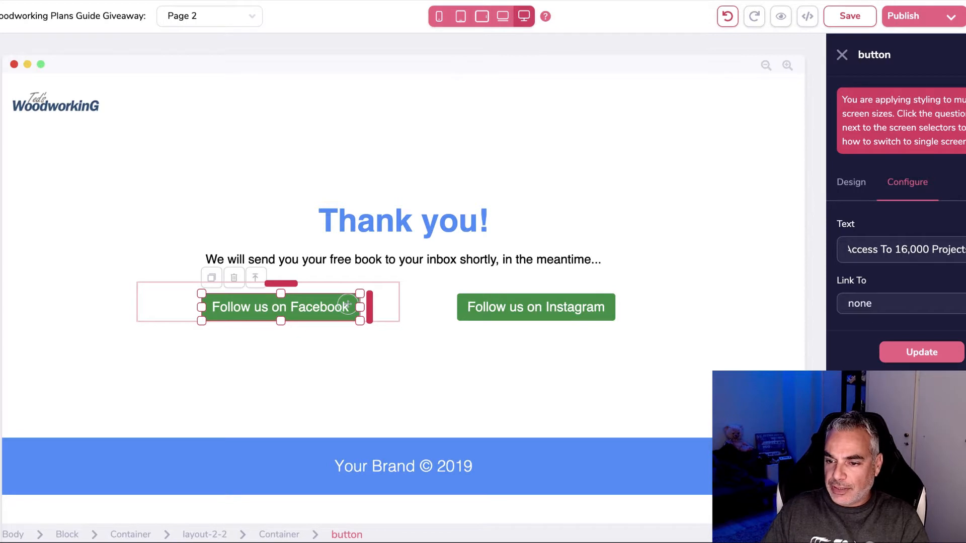
Step: Set the button's Link To back to none and apply the new label with Update
left_click(912, 305)
left_click(873, 382)
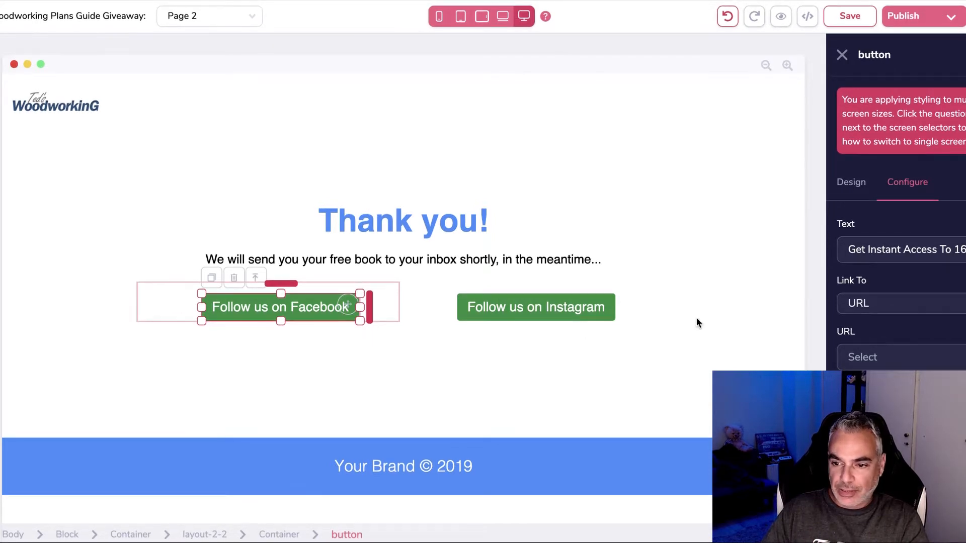
left_click(865, 315)
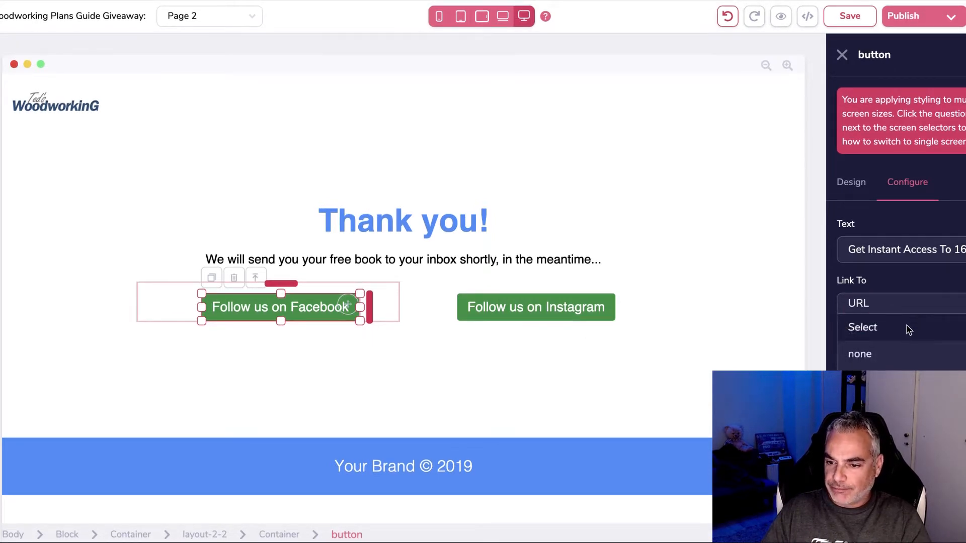
left_click(886, 354)
left_click(922, 353)
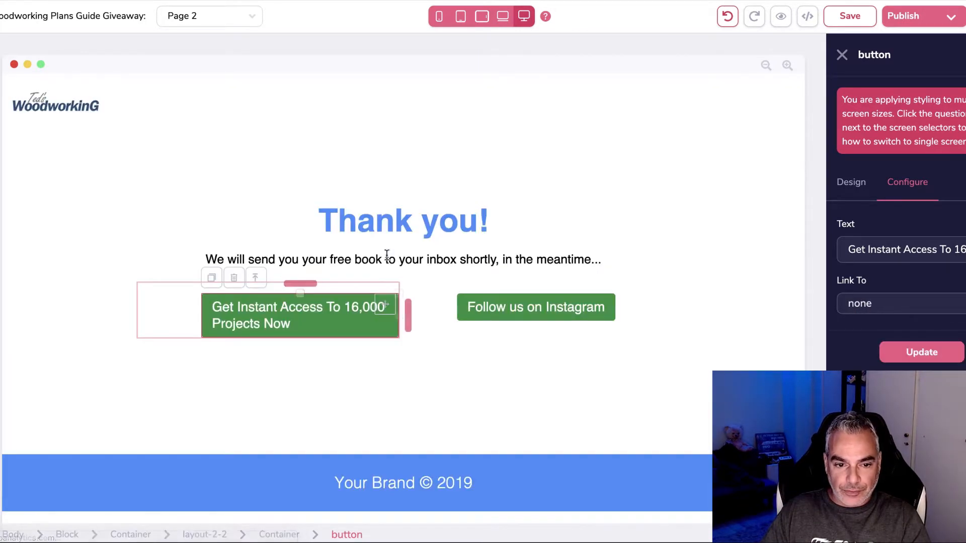
Step: Widen the green button so its label fits on one line
left_click(366, 320)
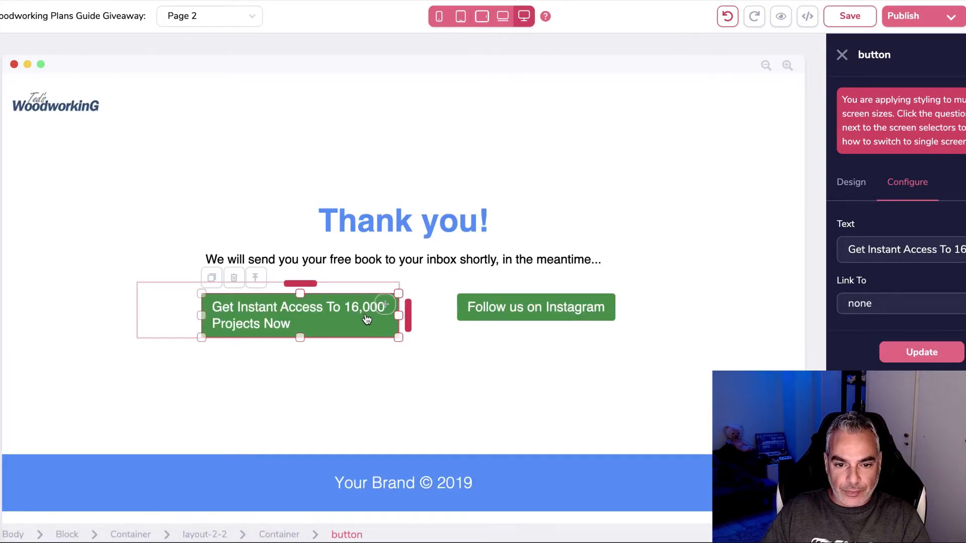
left_click_drag(397, 315, 484, 308)
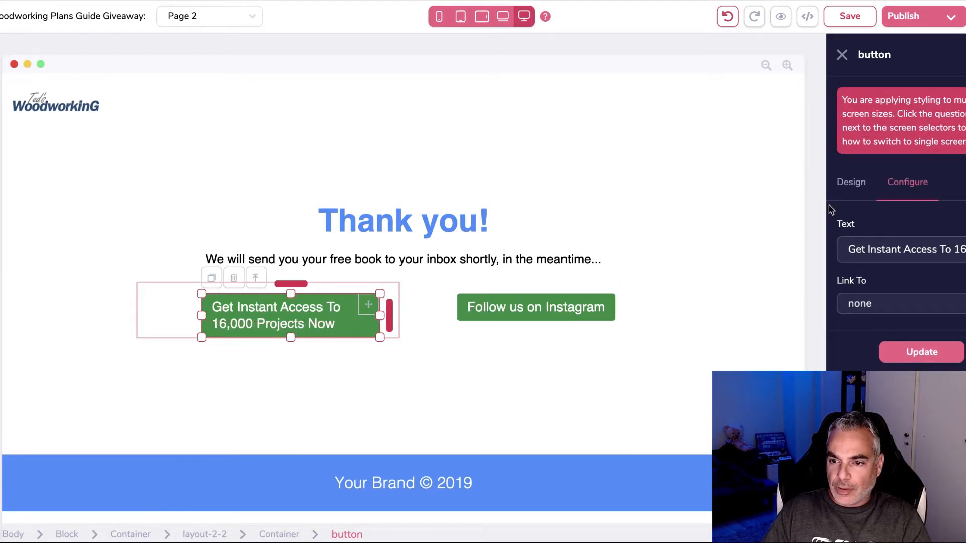
left_click(841, 195)
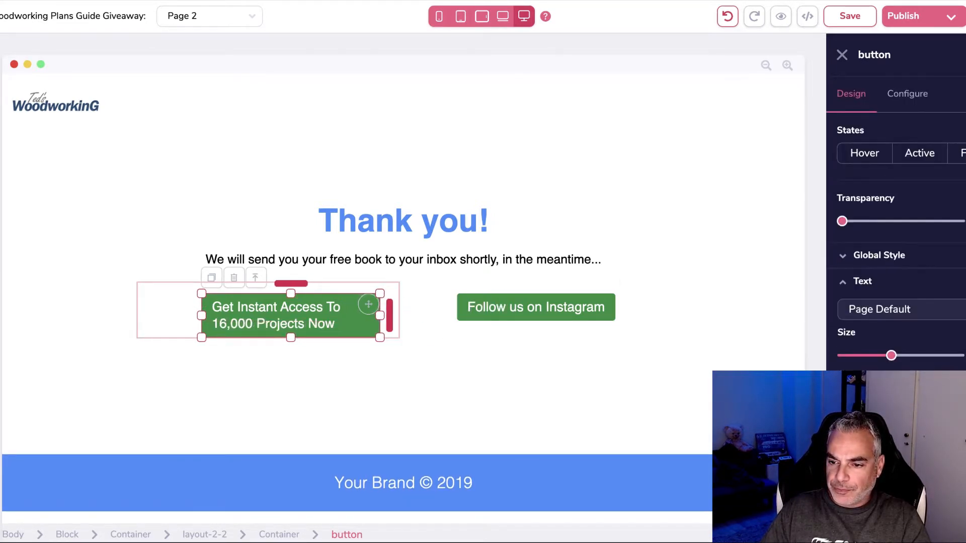
left_click(64, 230)
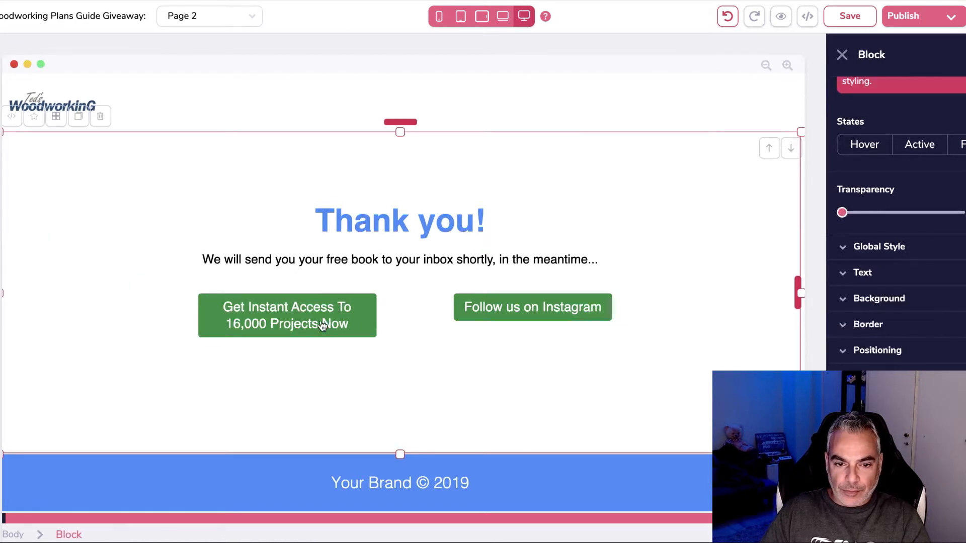
Step: Close the sales page's discount popup
left_click(508, 309)
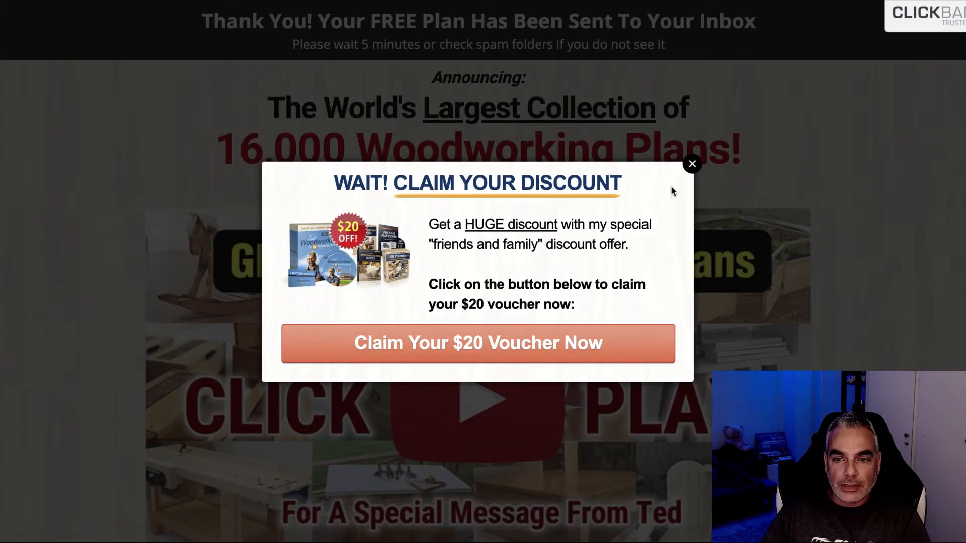
left_click(693, 164)
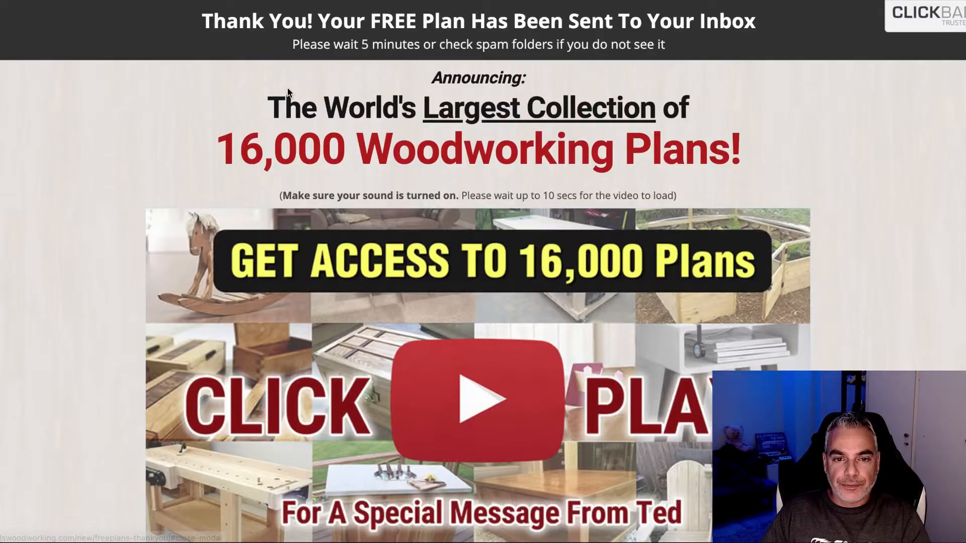
left_click_drag(203, 28, 788, 29)
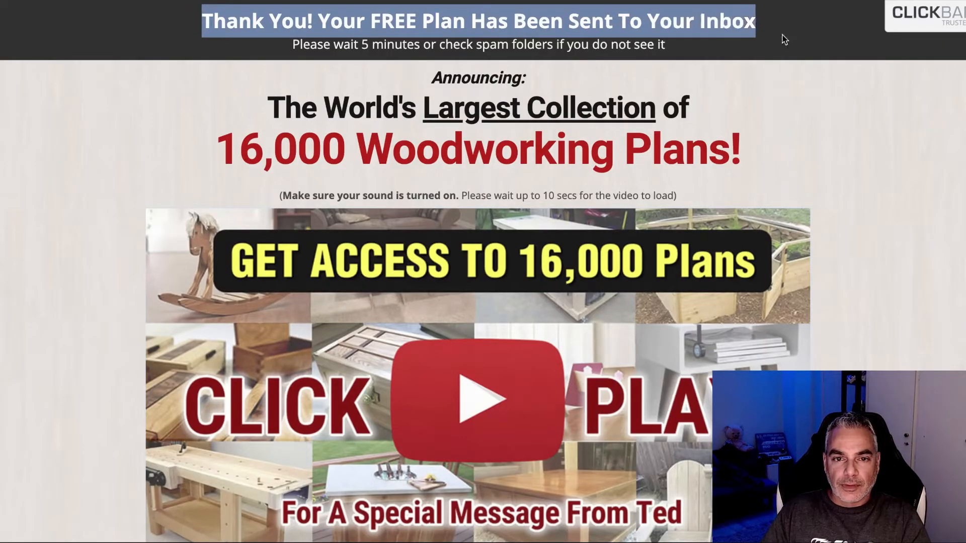
left_click(237, 111)
left_click_drag(512, 92, 743, 151)
Step: Scroll down the sales page to the Ted's Woodworking product bundle image
scroll(321, 210, "down", 10)
scroll(321, 216, "down", 20)
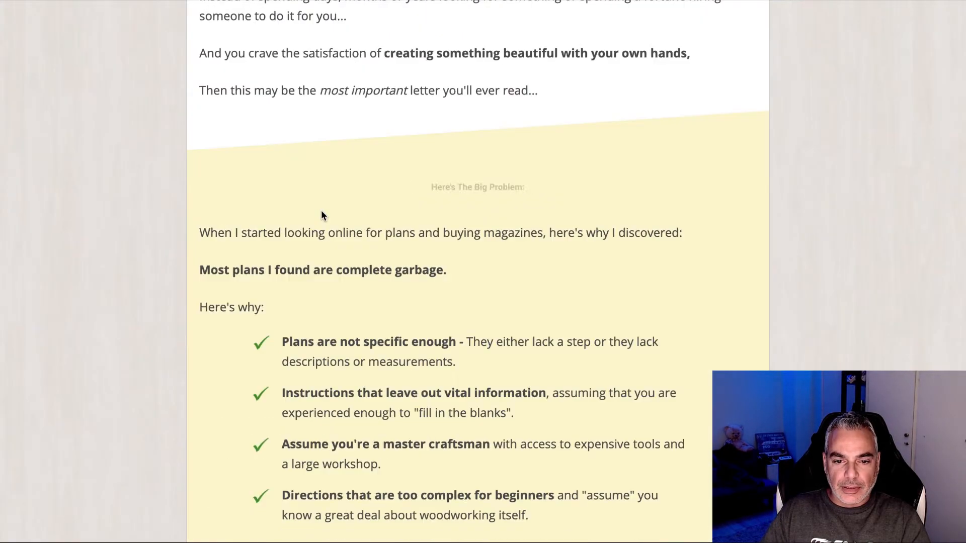
scroll(321, 216, "down", 20)
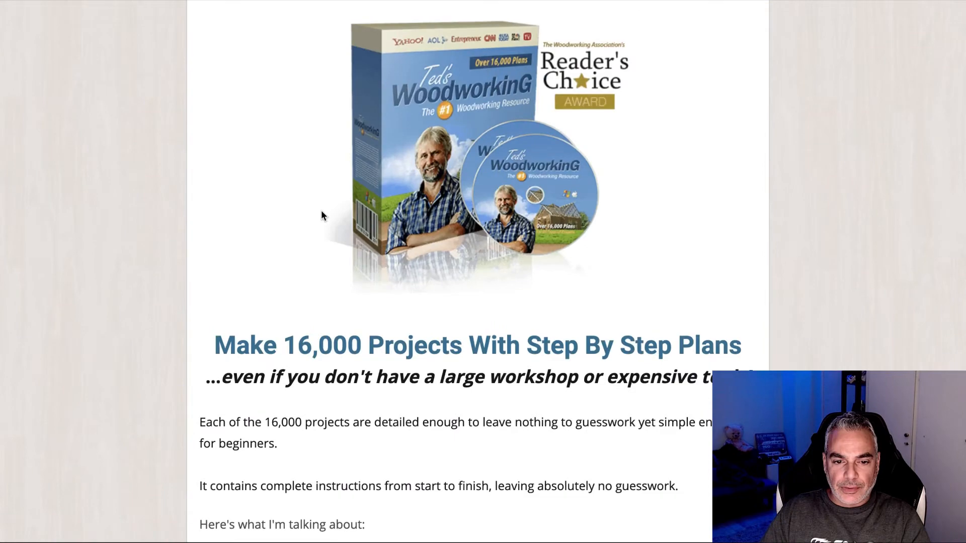
scroll(321, 211, "down", 20)
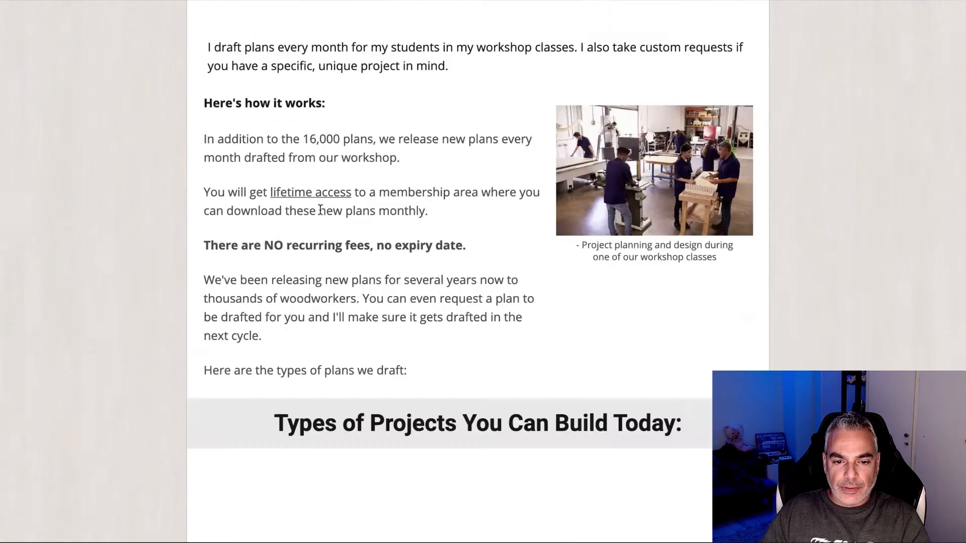
scroll(321, 209, "up", 1)
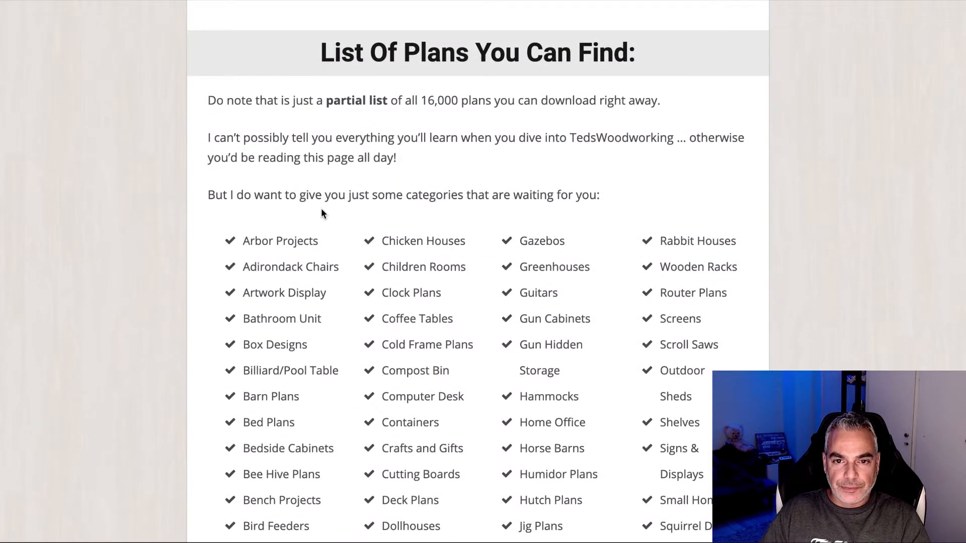
scroll(321, 208, "down", 15)
scroll(321, 208, "down", 20)
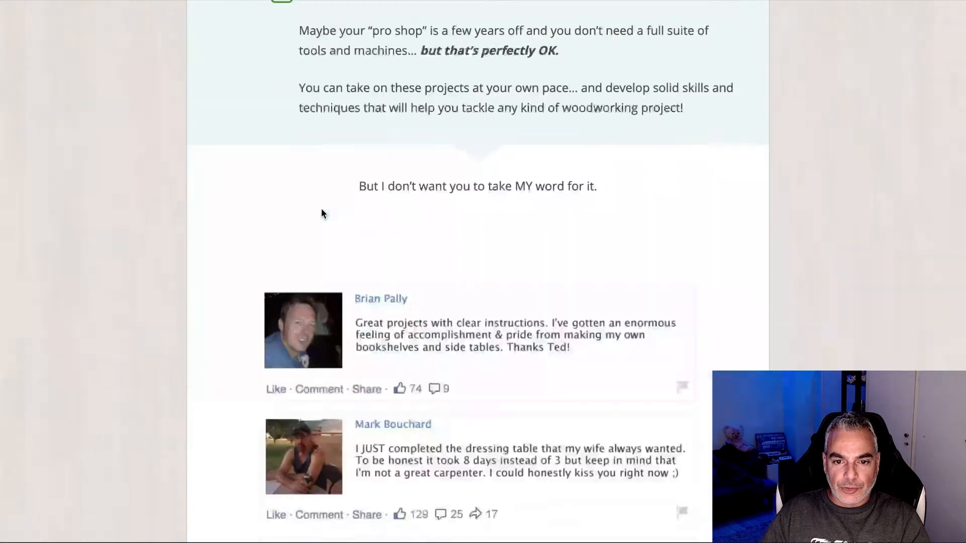
scroll(322, 216, "down", 15)
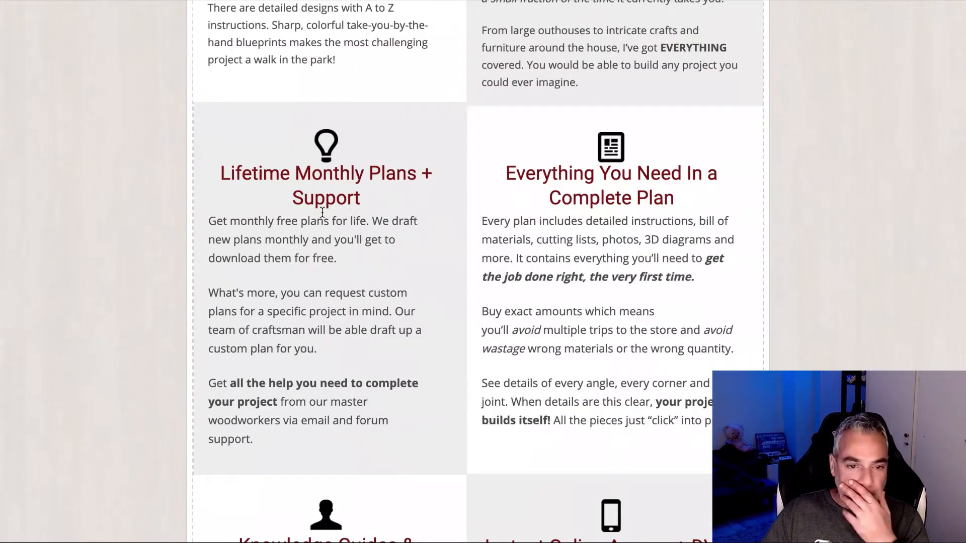
scroll(323, 212, "down", 12)
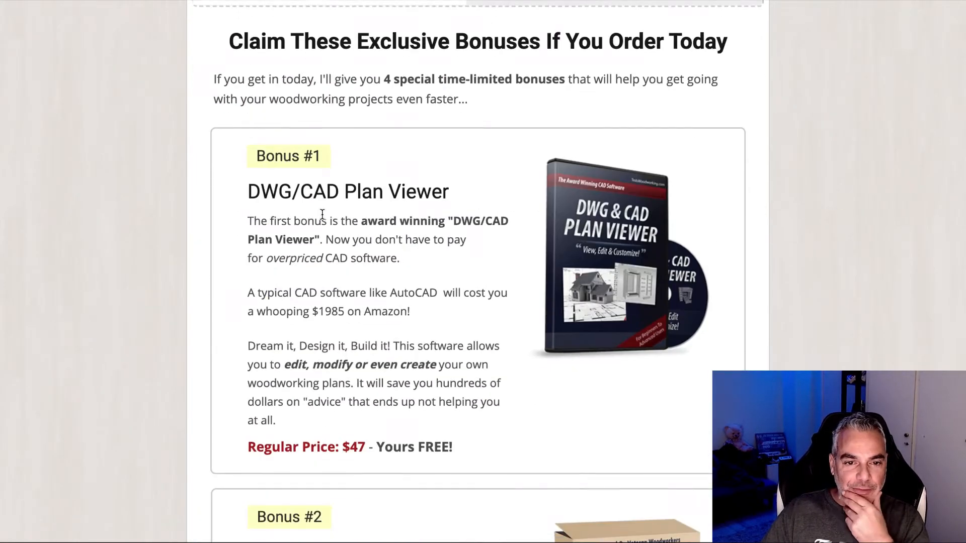
scroll(321, 212, "up", 8)
scroll(321, 212, "down", 20)
scroll(321, 213, "down", 10)
scroll(322, 213, "up", 2)
scroll(322, 212, "down", 12)
scroll(321, 213, "down", 13)
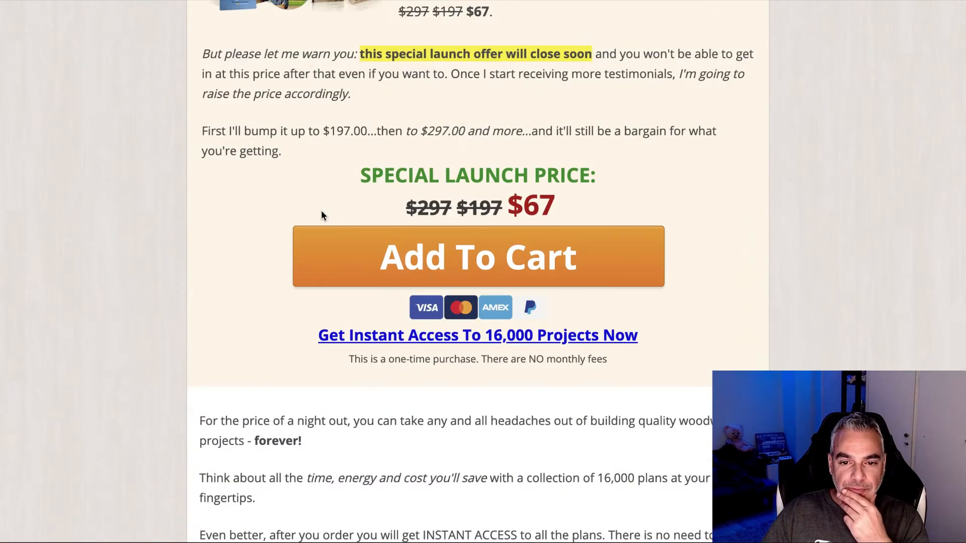
scroll(322, 214, "up", 13)
scroll(322, 217, "down", 5)
scroll(321, 217, "up", 3)
scroll(320, 218, "down", 5)
Step: Save the s-GROUP22.png product bundle image to Downloads, twice
right_click(282, 173)
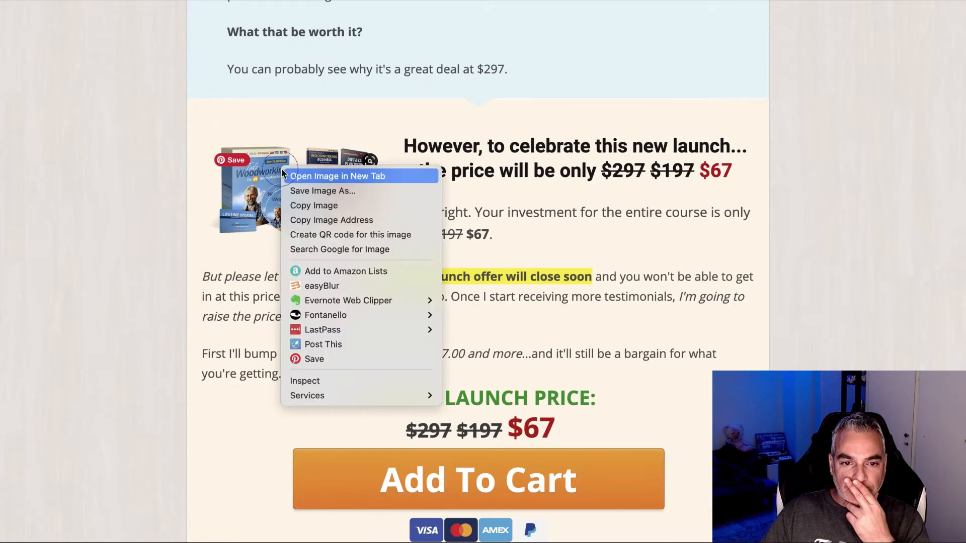
left_click(326, 193)
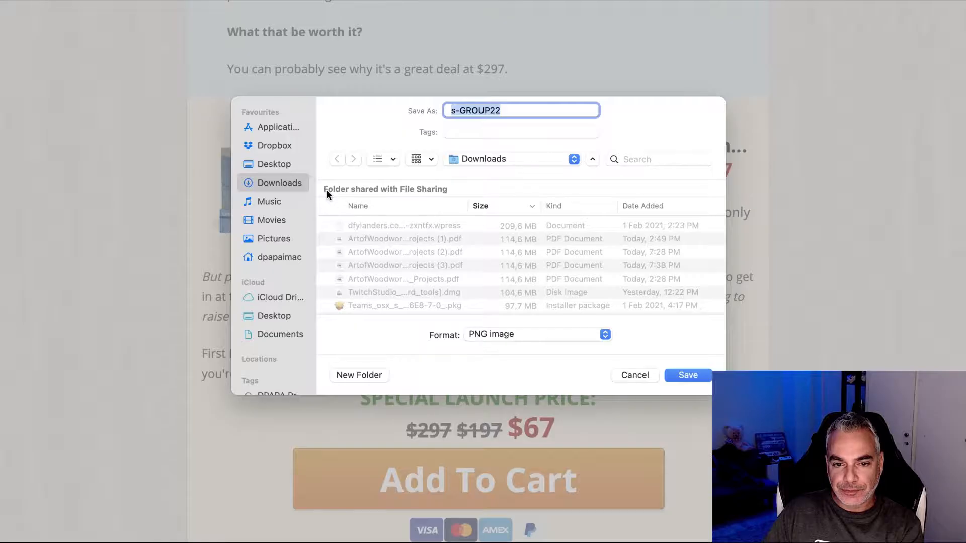
key("Return")
scroll(298, 194, "down", 5)
scroll(296, 194, "down", 15)
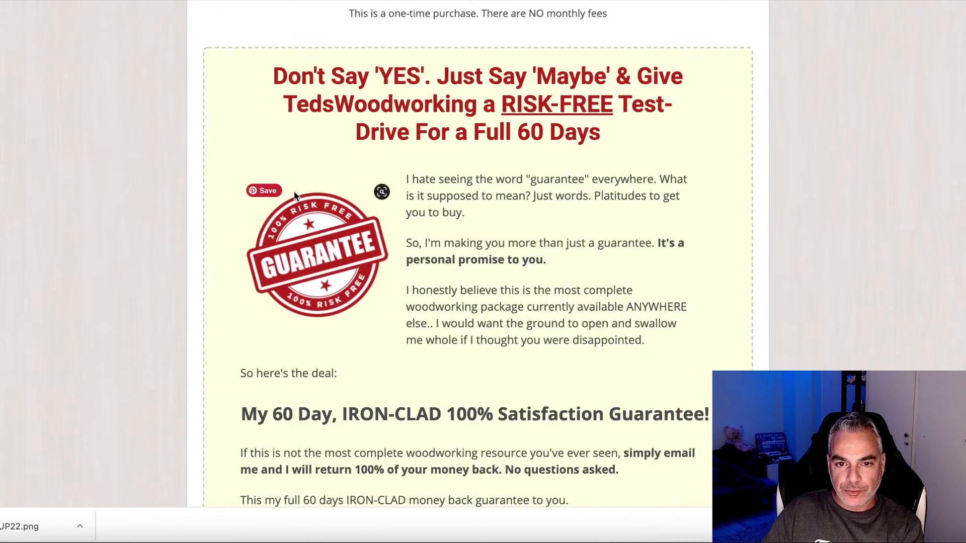
scroll(433, 192, "up", 1)
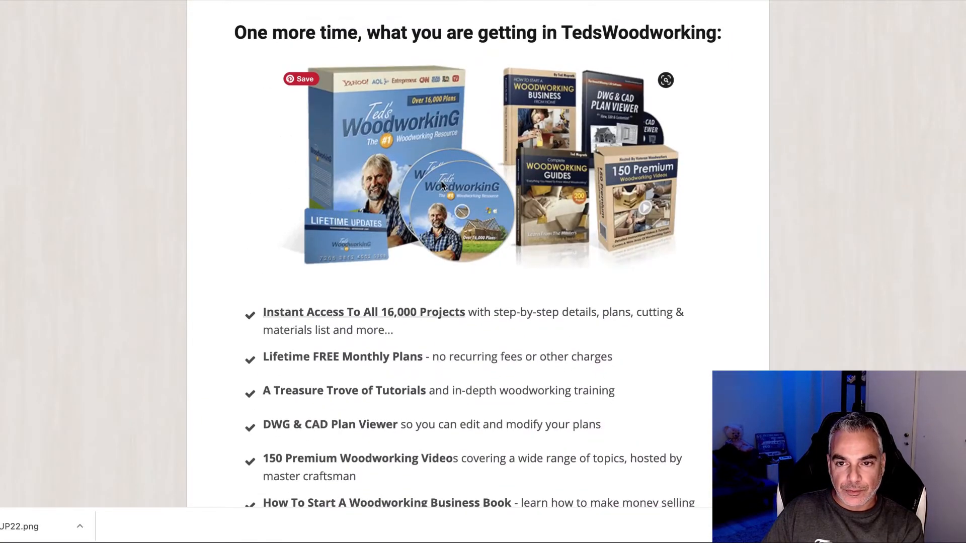
right_click(458, 151)
left_click(475, 177)
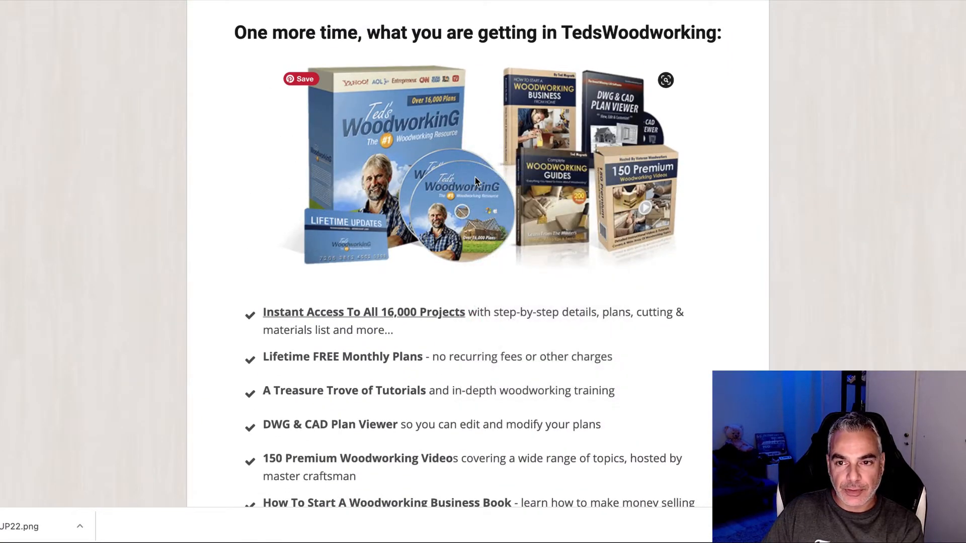
key("Return")
Step: Scroll further through the rest of the sales page
scroll(403, 201, "down", 15)
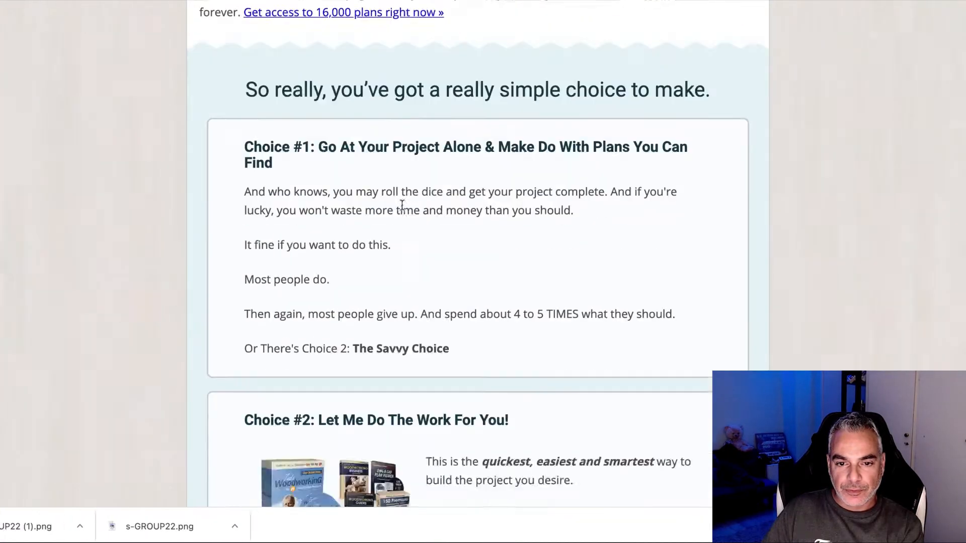
scroll(402, 205, "down", 20)
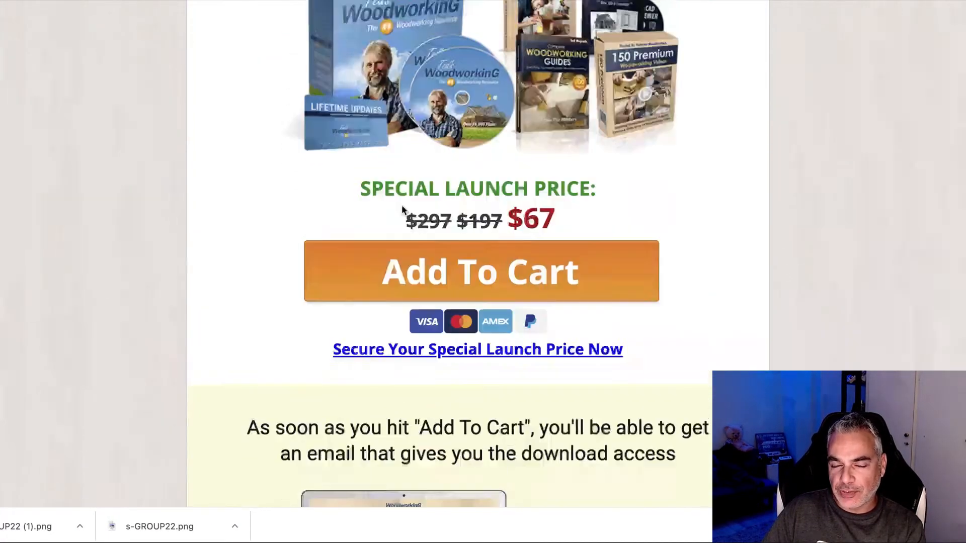
scroll(402, 207, "up", 3)
scroll(402, 206, "down", 15)
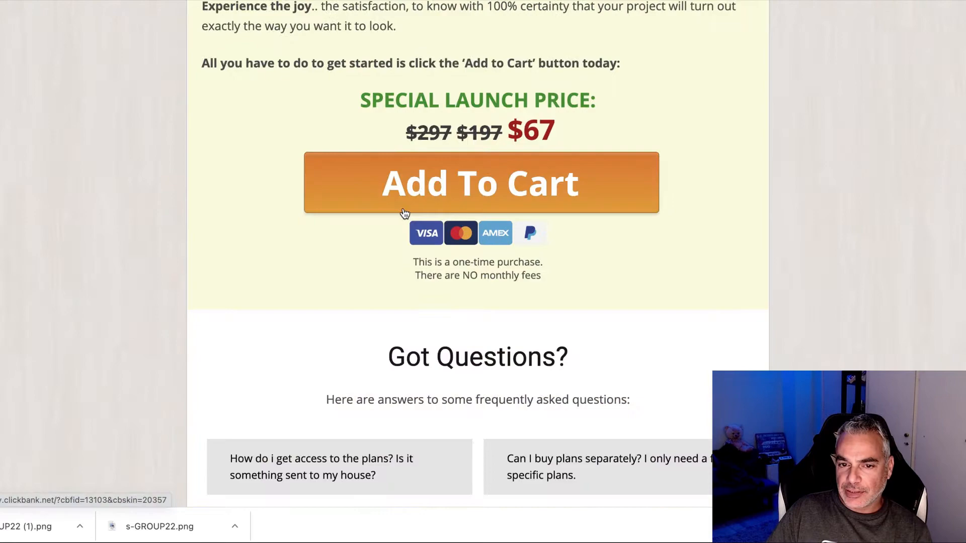
scroll(404, 213, "up", 8)
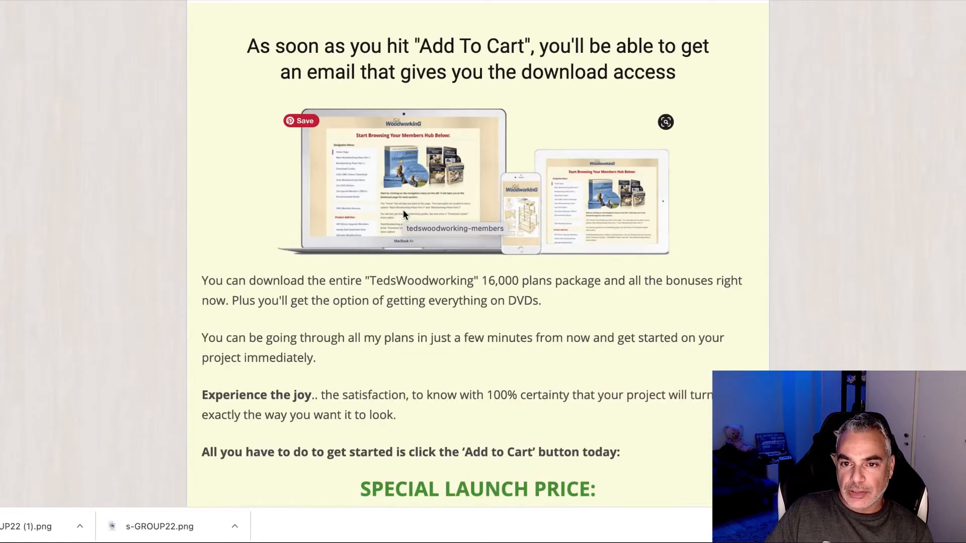
scroll(403, 213, "down", 10)
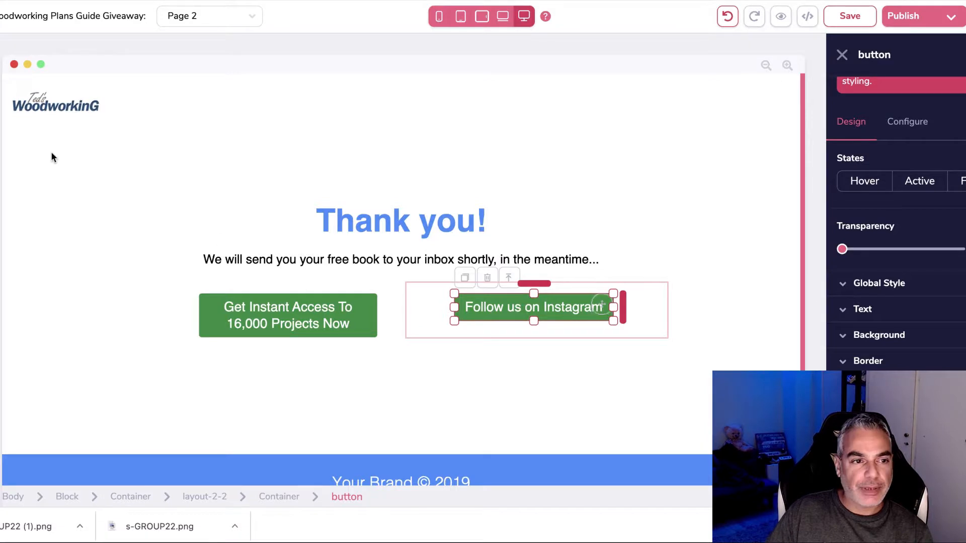
Step: Add a container with an image placeholder above the buttons, centred in its row
left_click(1, 66)
left_click_drag(24, 144, 607, 301)
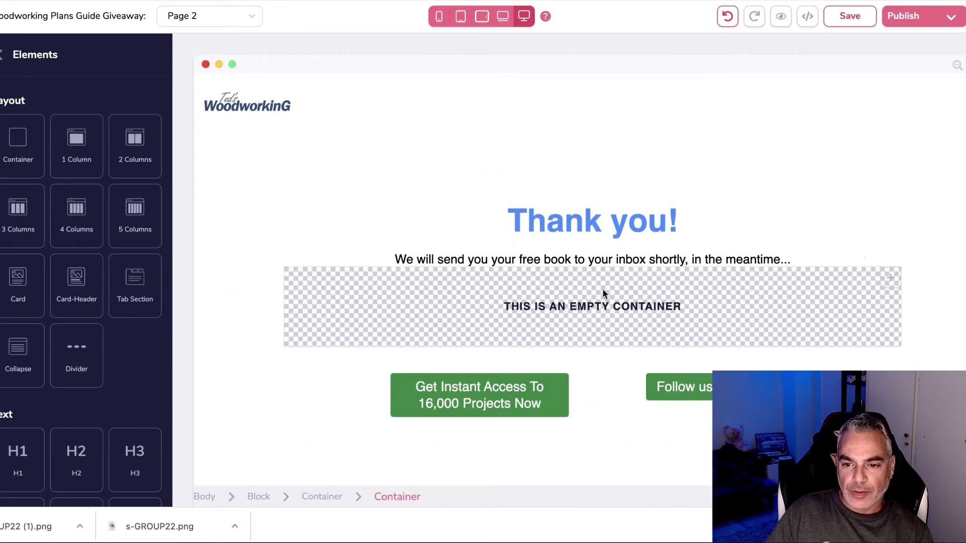
left_click(579, 295)
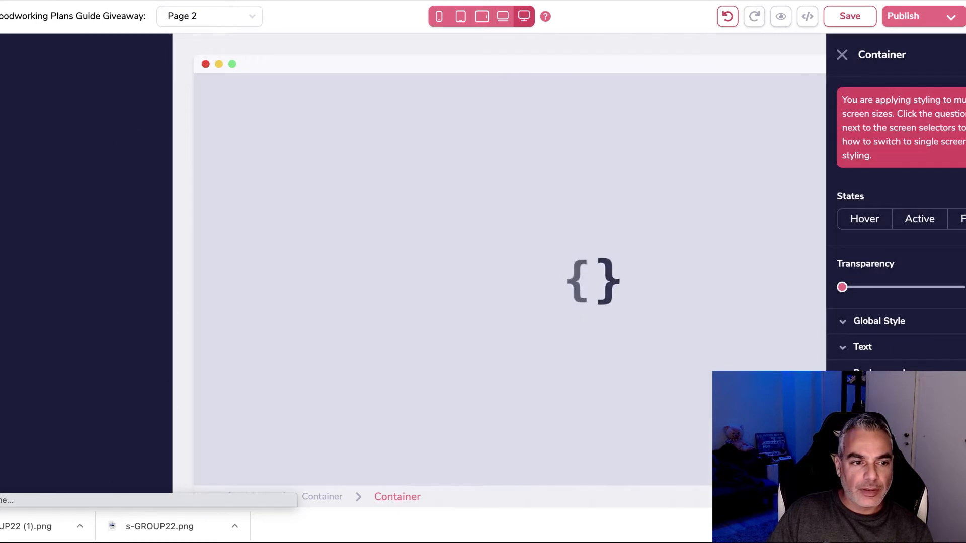
scroll(83, 301, "down", 6)
scroll(89, 355, "down", 10)
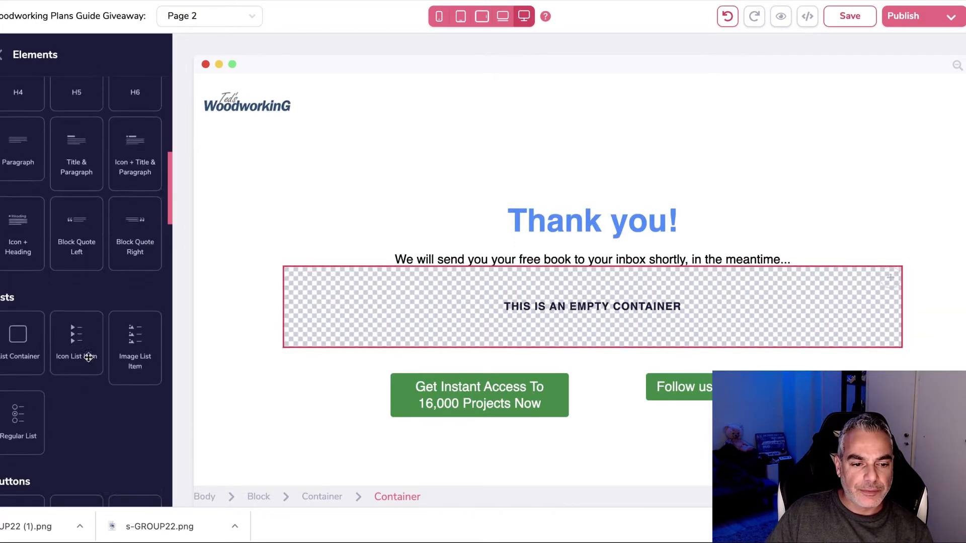
left_click_drag(73, 301, 522, 285)
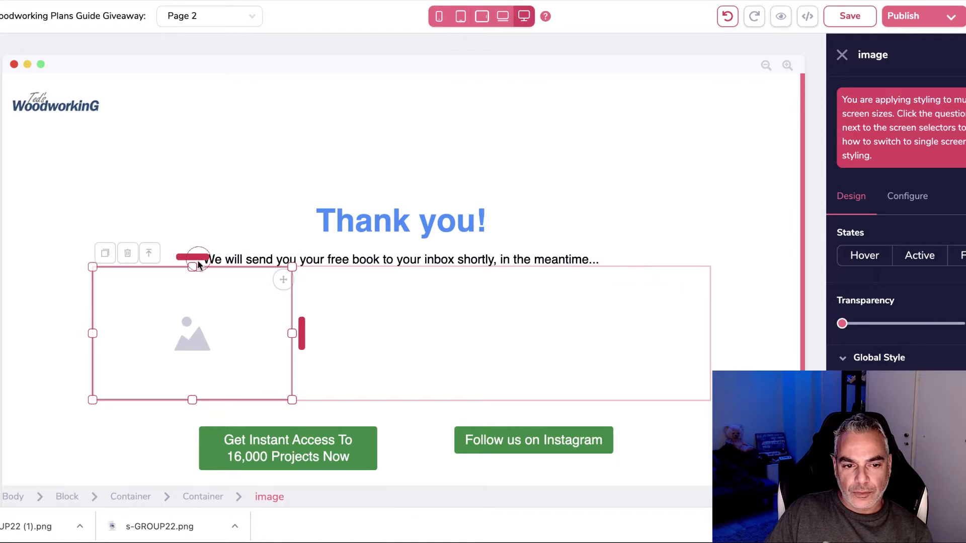
left_click_drag(198, 265, 198, 281)
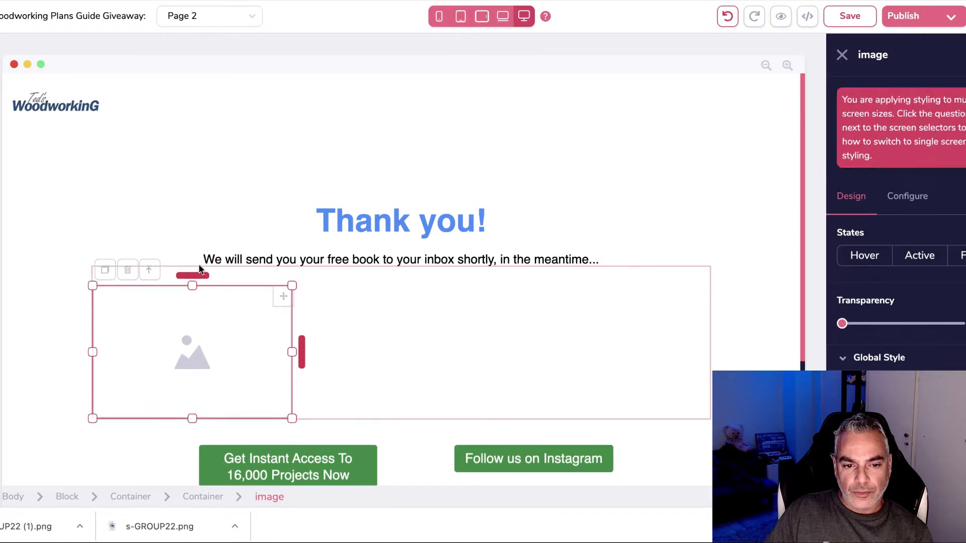
left_click(567, 335)
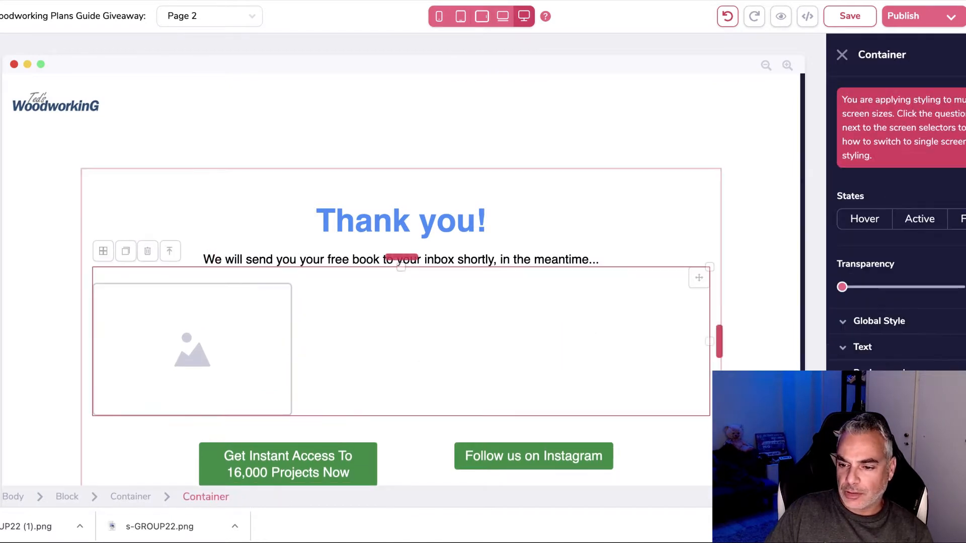
scroll(898, 222, "down", 5)
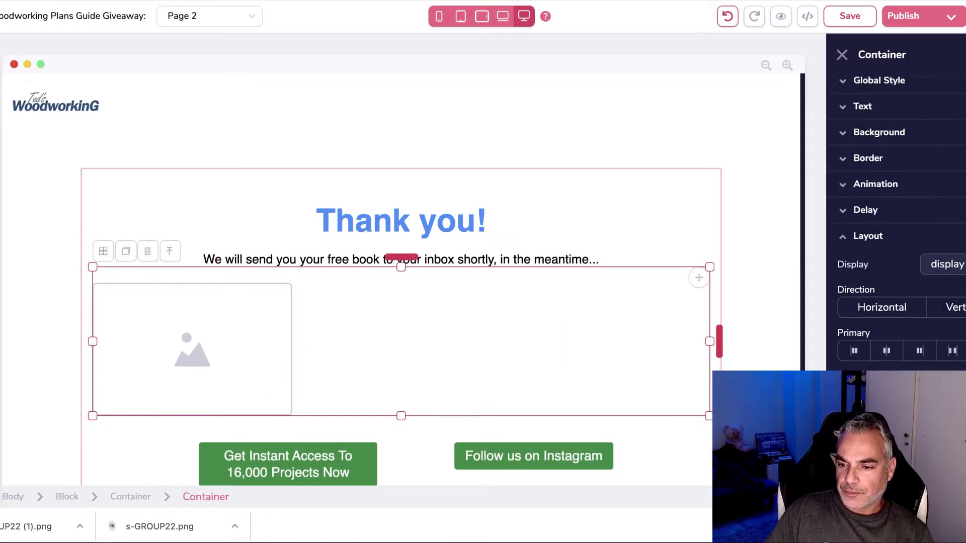
left_click(900, 352)
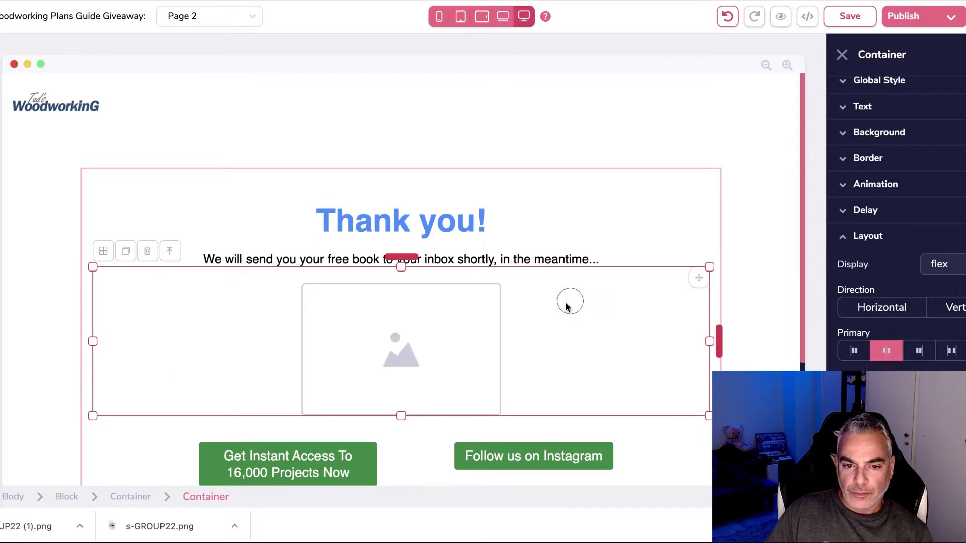
Step: Upload s-GROUP22 (1).png and set it as the placeholder's image
left_click(424, 313)
scroll(896, 144, "up", 3)
left_click(909, 184)
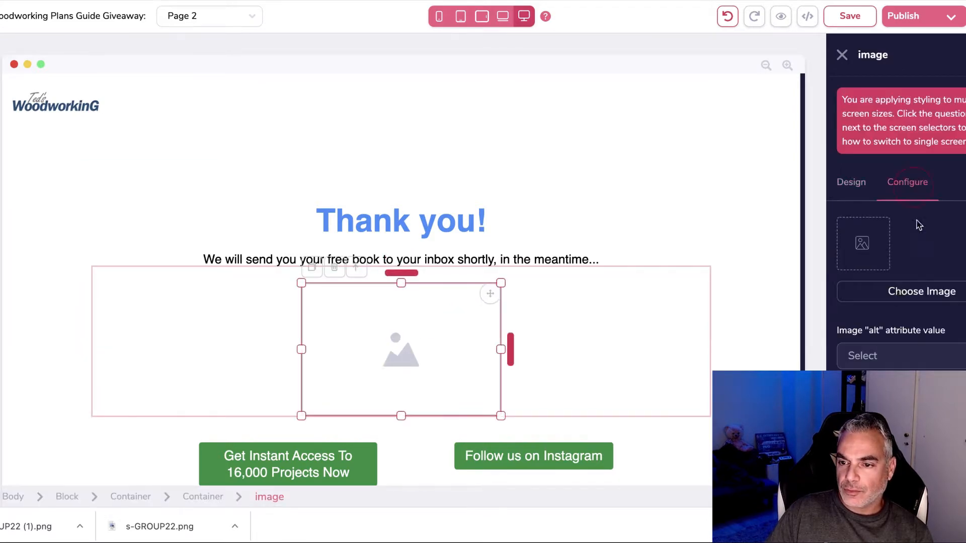
left_click(896, 293)
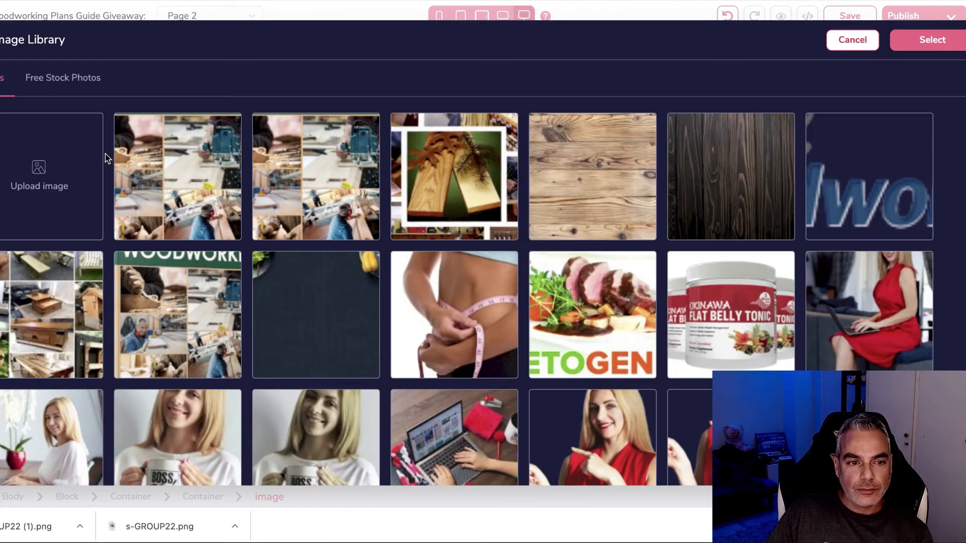
left_click(40, 176)
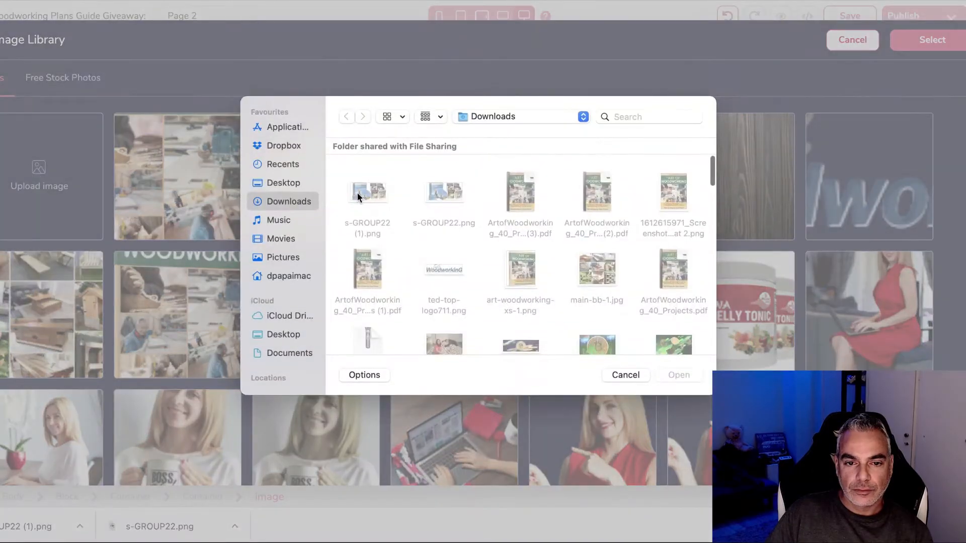
left_click(371, 194)
left_click(679, 375)
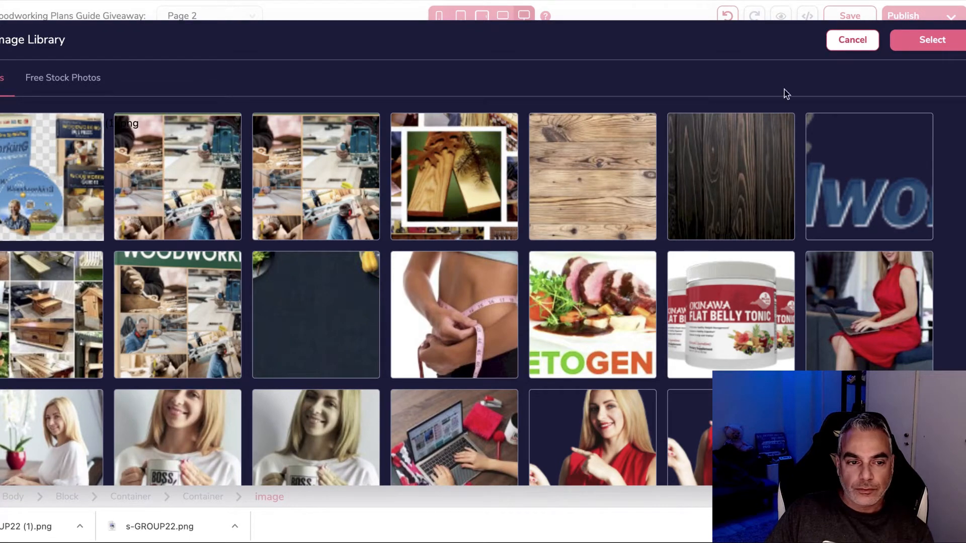
left_click(63, 210)
left_click(932, 39)
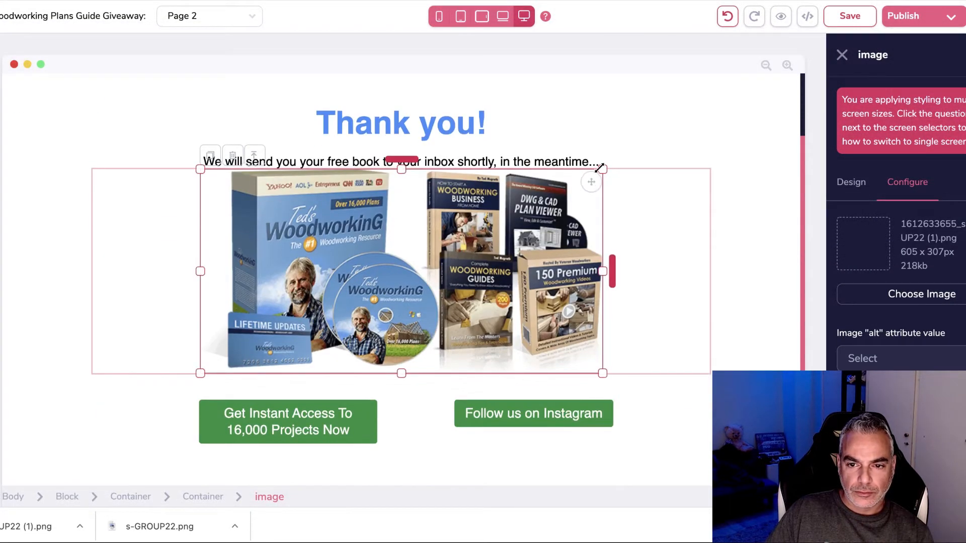
Step: Shrink the bundle image to 605 x 307px and add space above it
left_click_drag(600, 167, 548, 200)
left_click_drag(407, 157, 403, 188)
left_click(600, 413)
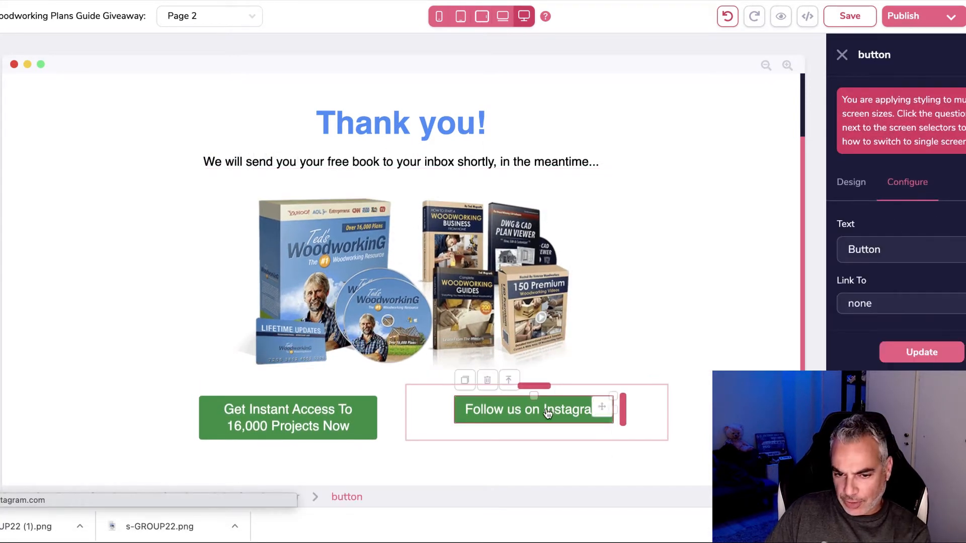
Step: Delete the column holding the Follow us on Instagram button
left_click(443, 399)
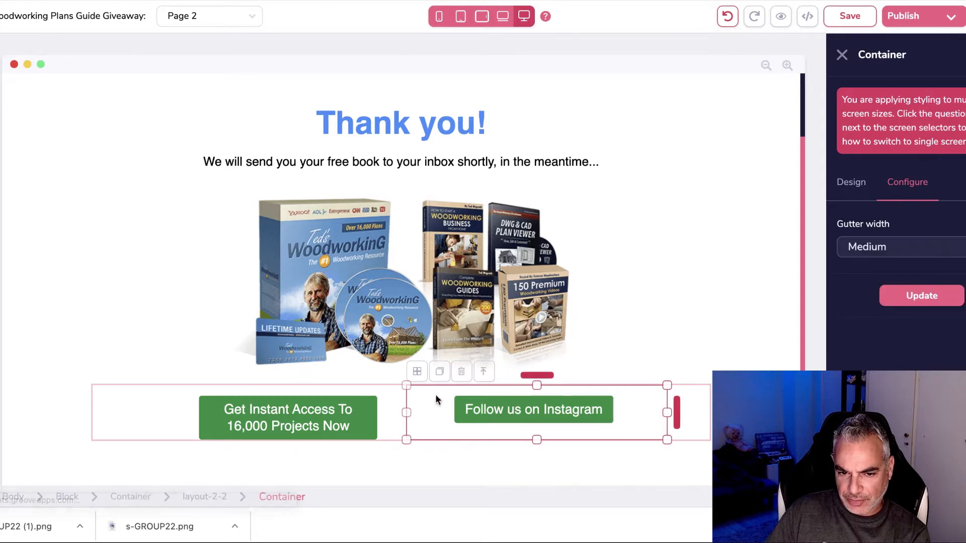
left_click(461, 371)
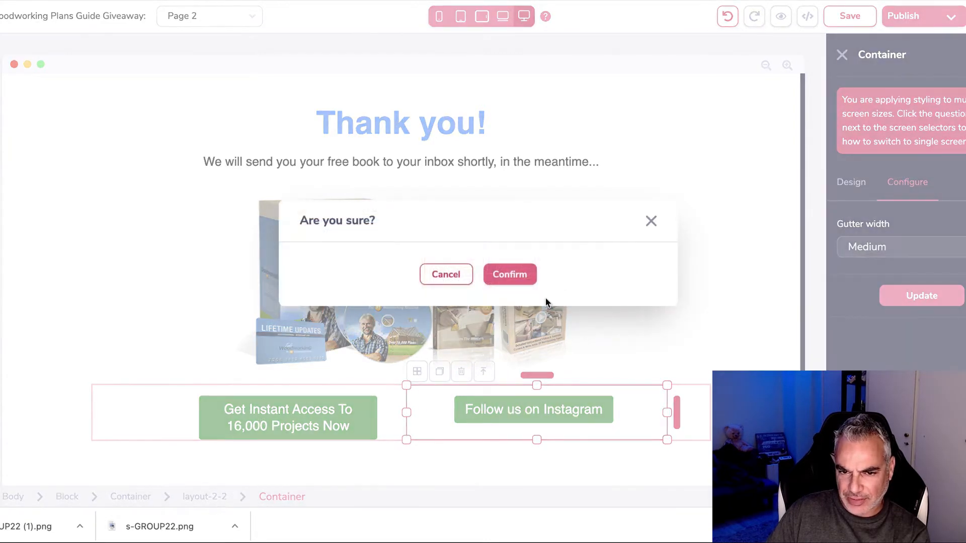
left_click(509, 274)
Step: Select the layout-2-2 row that holds the green Get Instant Access button
left_click(459, 409)
left_click(453, 416)
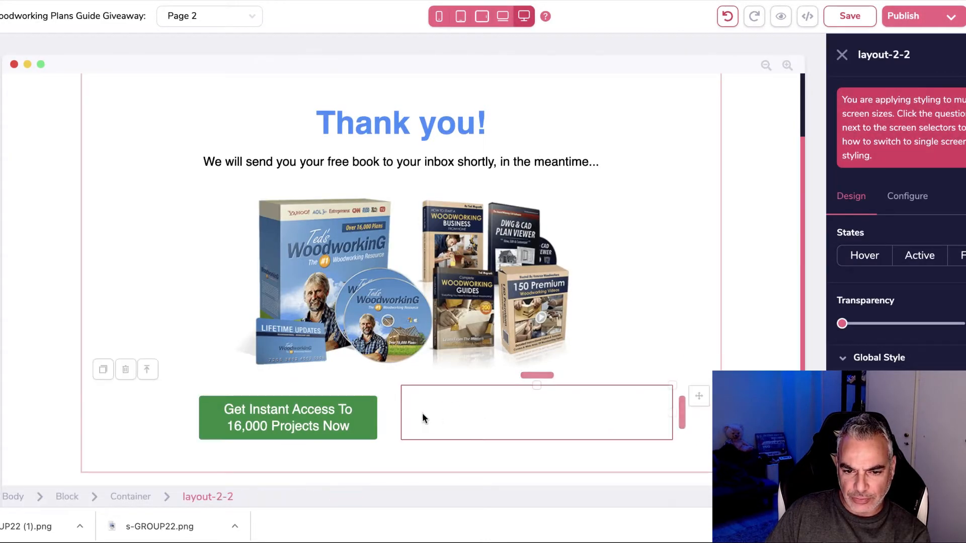
left_click(388, 415)
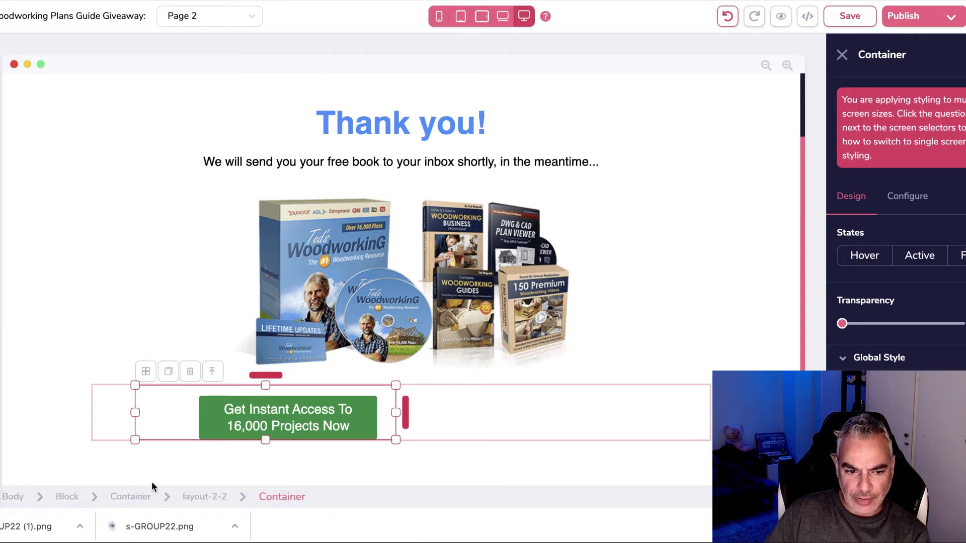
left_click(193, 499)
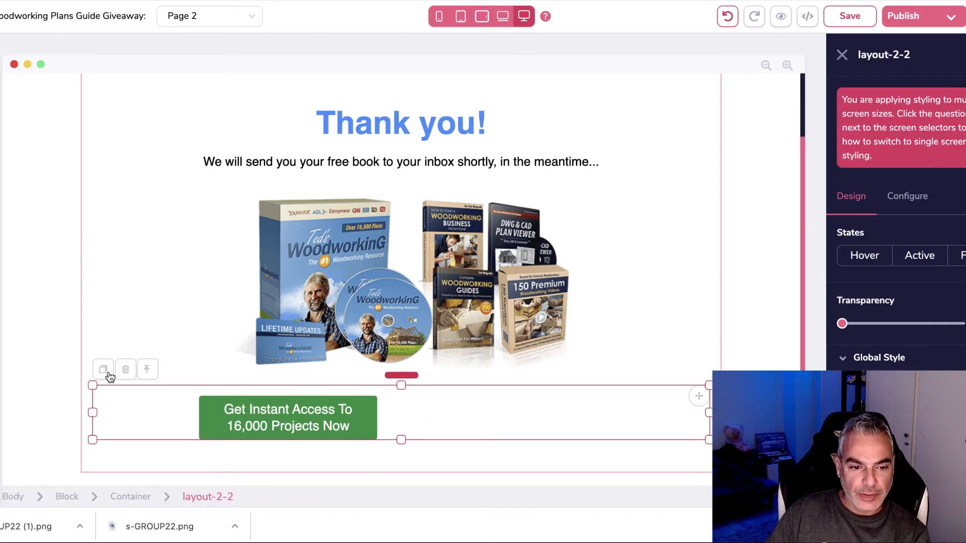
scroll(943, 366, "down", 2)
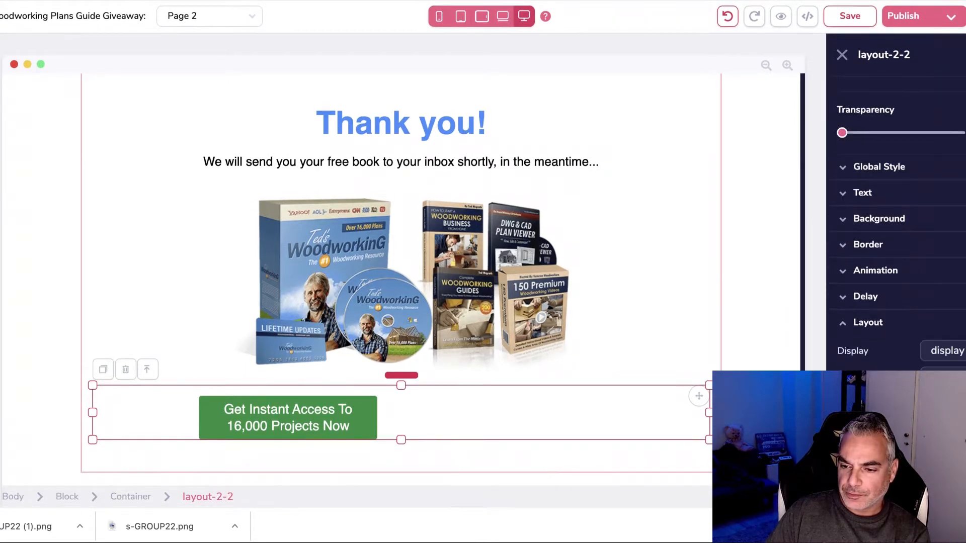
left_click(350, 423)
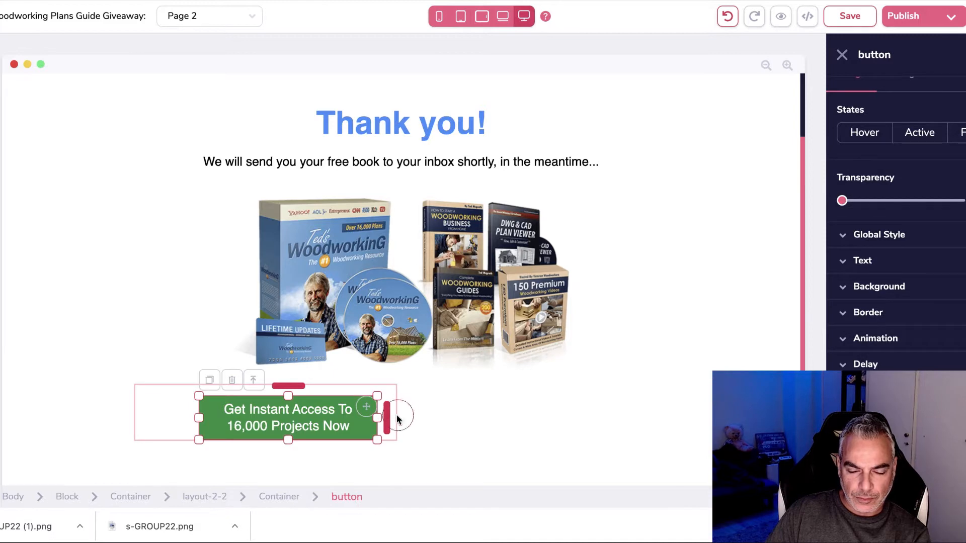
left_click(397, 420)
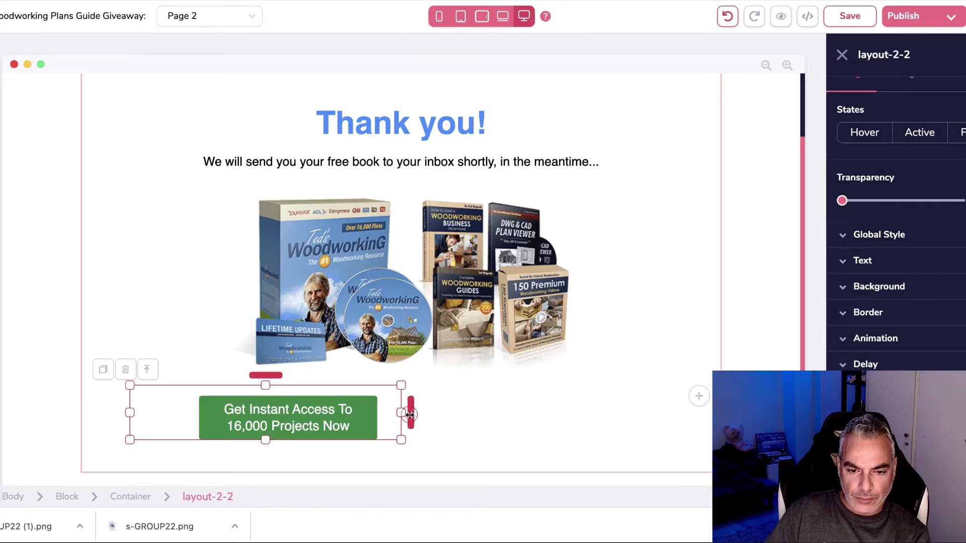
left_click(842, 55)
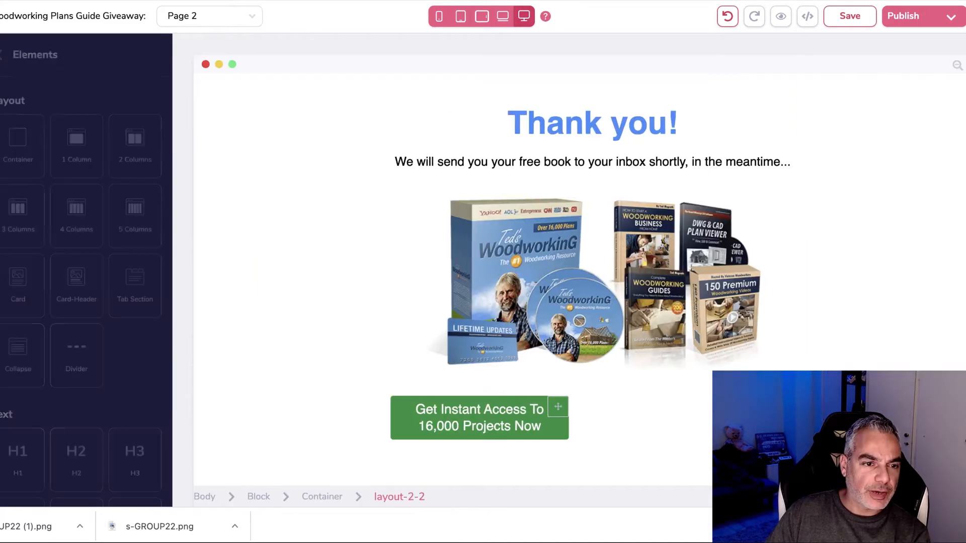
Step: Add an empty container below the product image
left_click_drag(17, 137, 575, 385)
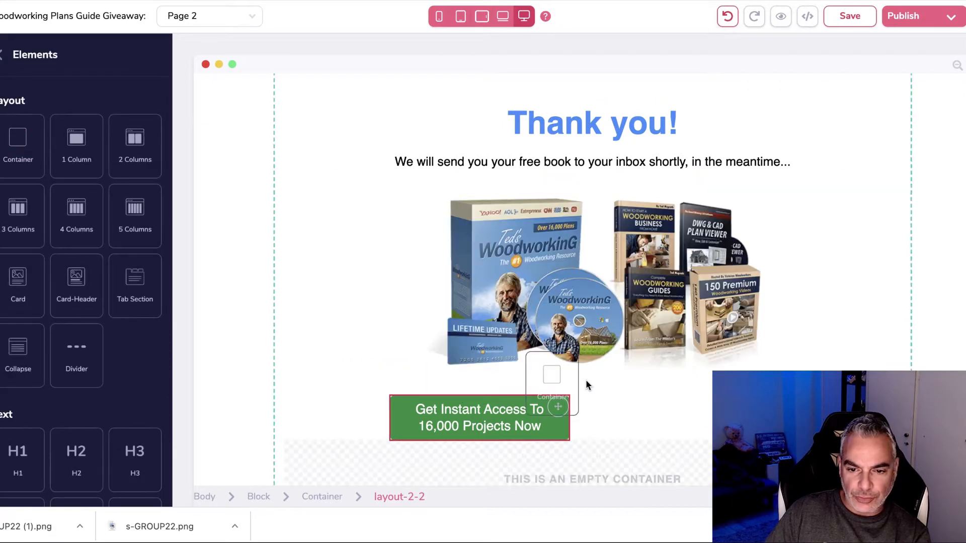
left_click_drag(585, 346, 647, 409)
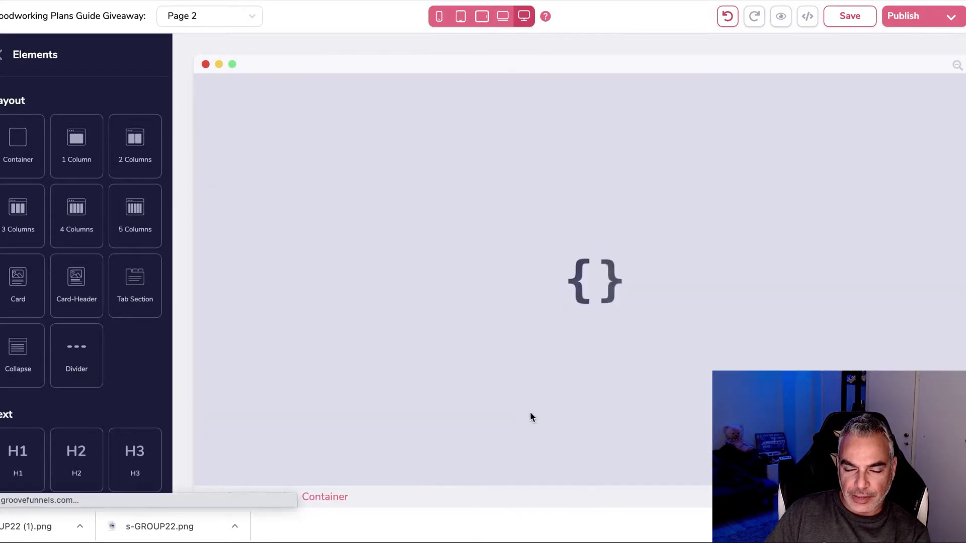
left_click(500, 406)
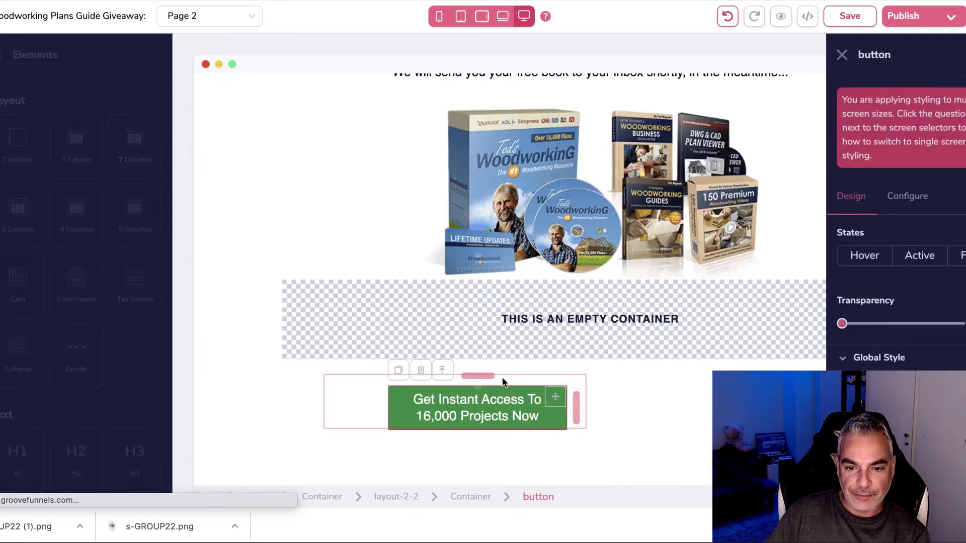
left_click(499, 402)
Step: Move the green Get Instant Access button into the row beneath the image
left_click(283, 402)
left_click_drag(358, 401, 427, 310)
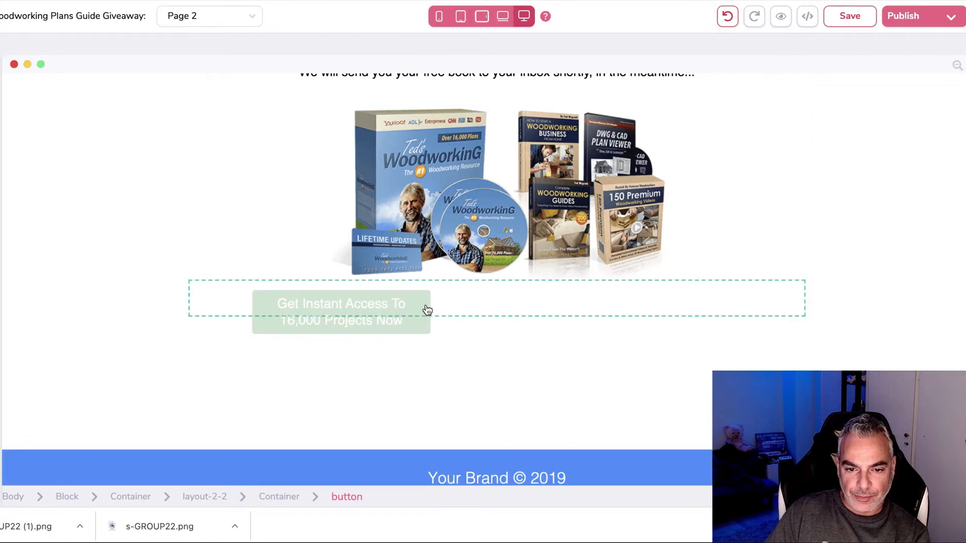
left_click_drag(516, 303, 521, 313)
left_click(525, 312)
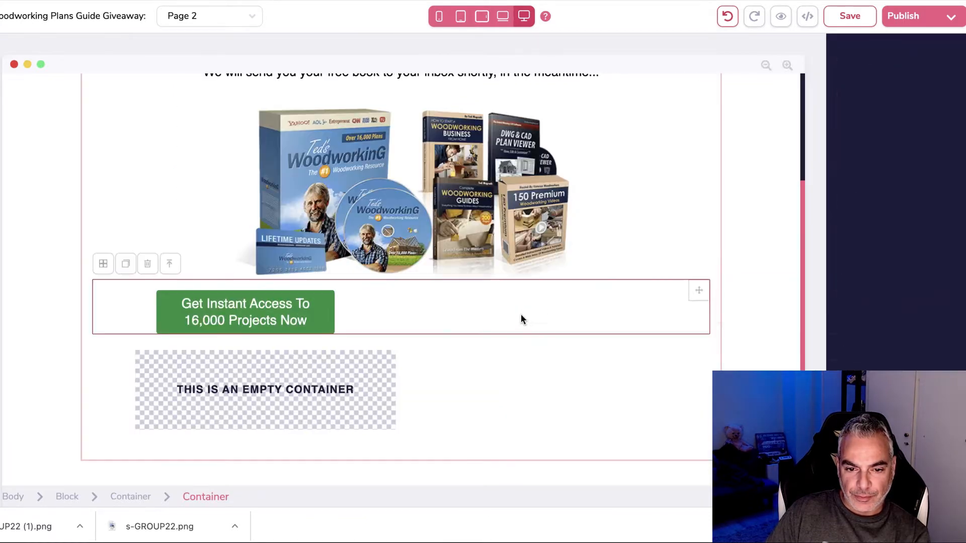
left_click_drag(700, 293, 422, 344)
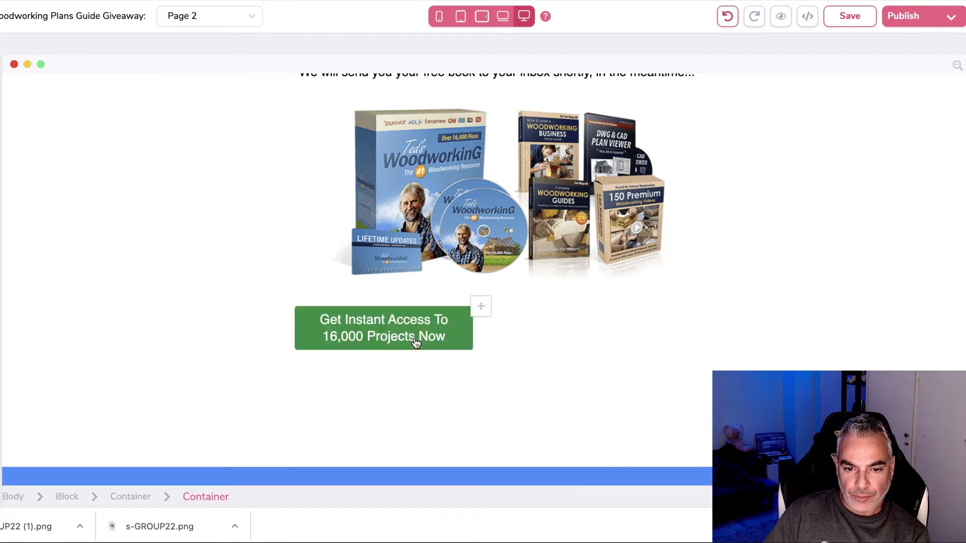
Step: Delete the two-column row along with its green button
left_click(490, 343)
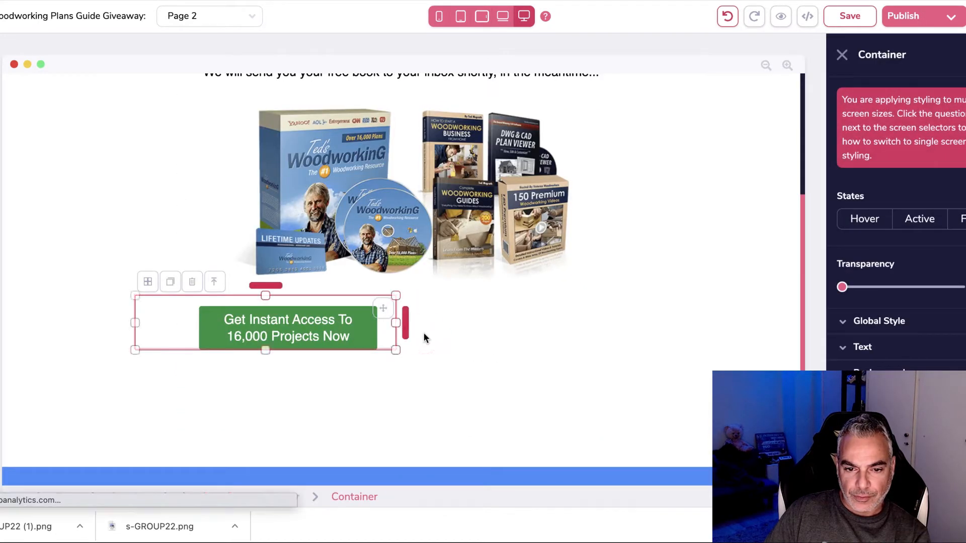
left_click(409, 334)
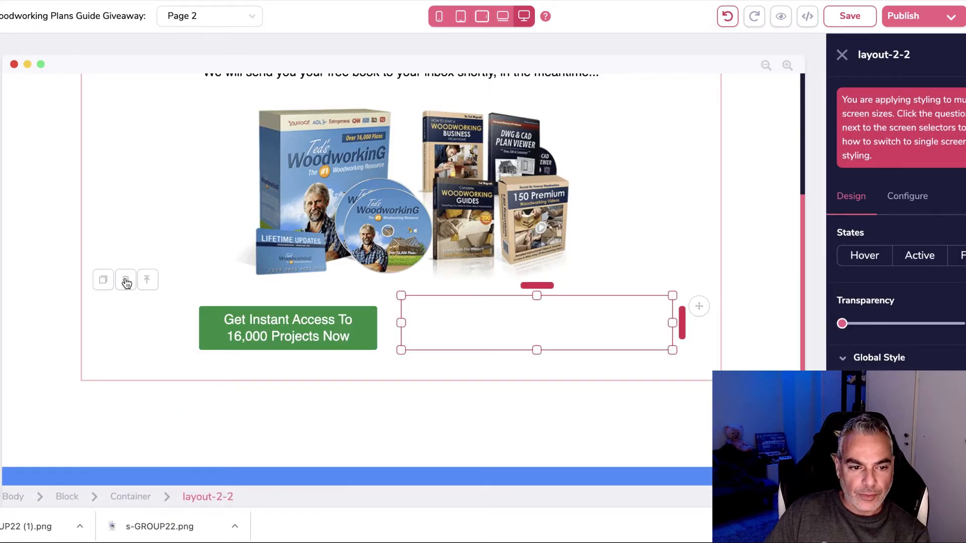
left_click(126, 280)
left_click(503, 274)
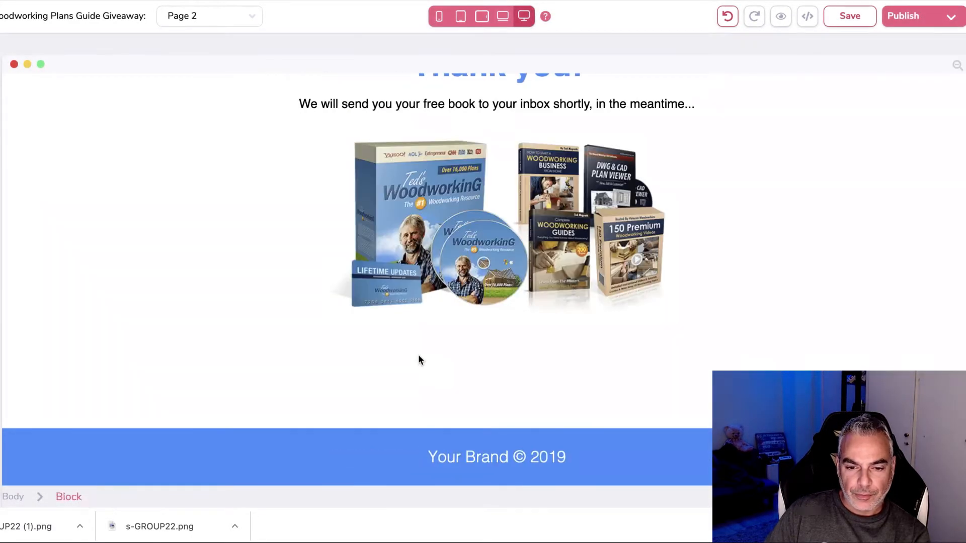
left_click(1, 66)
left_click(2, 111)
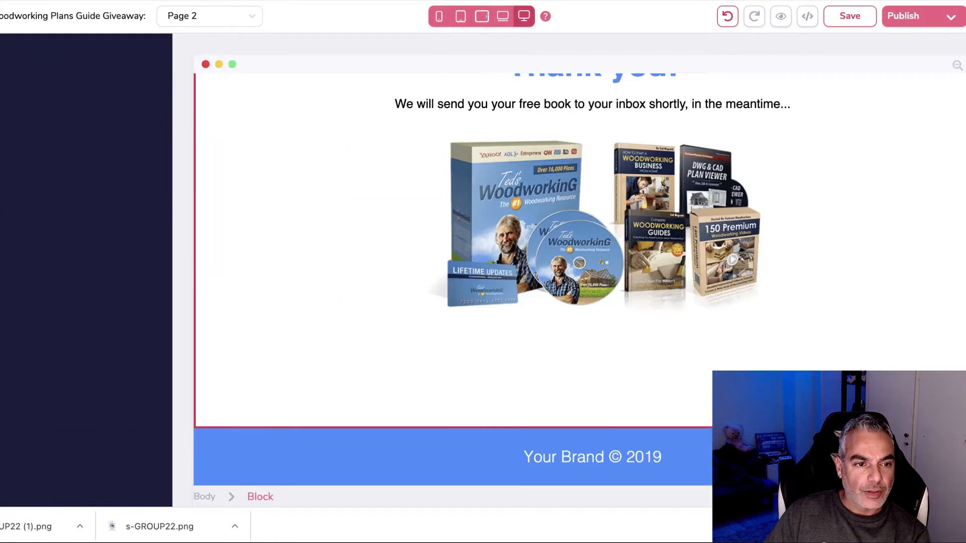
Step: Drop a Container under the bundle image and nudge it slightly lower
left_click_drag(18, 141, 588, 359)
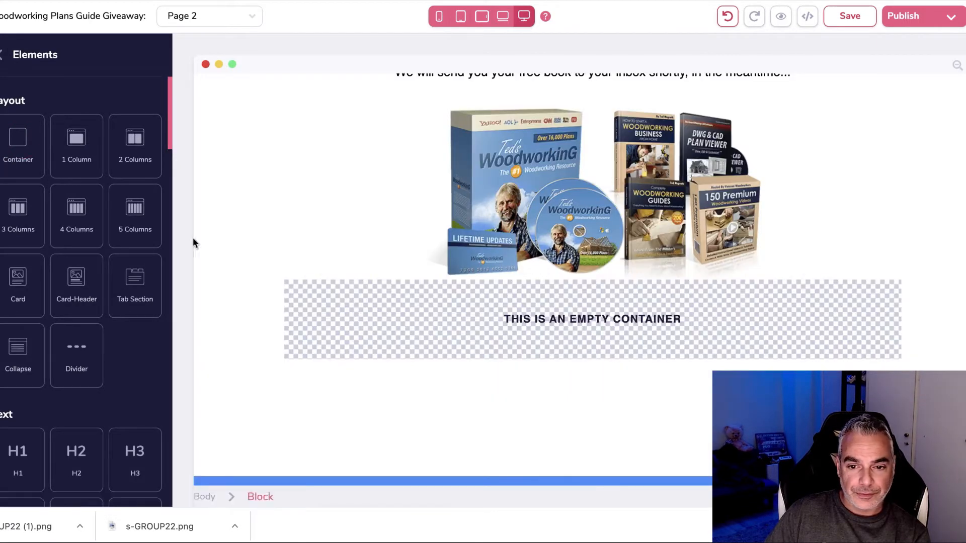
left_click(593, 255)
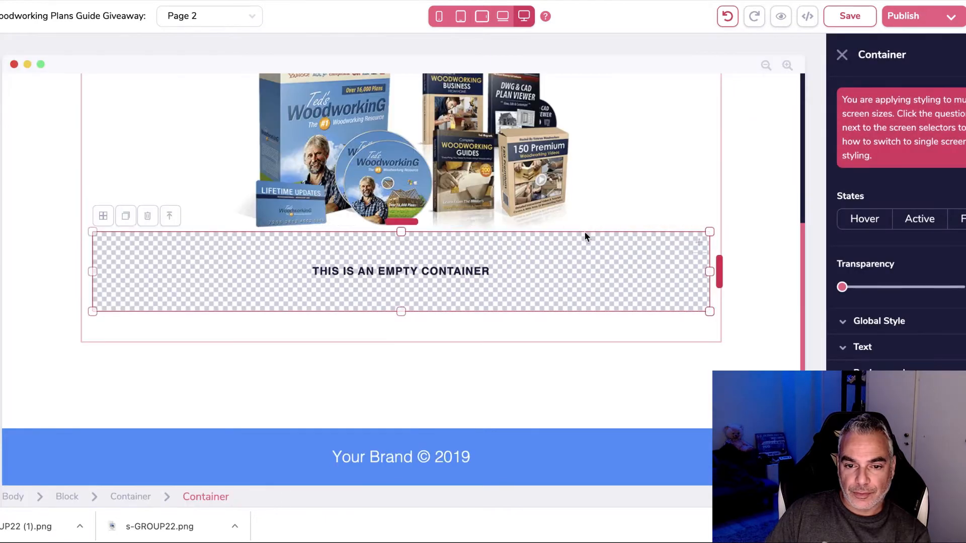
mouse_move(402, 224)
left_mouse_down()
mouse_move(403, 244)
mouse_move(407, 225)
left_mouse_up()
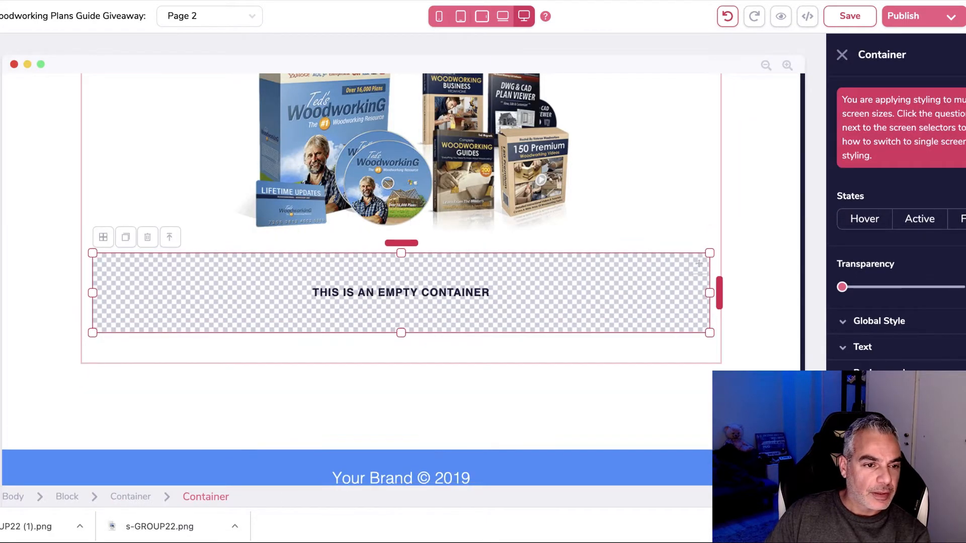
Step: Place a Button with Icon element inside the new container
left_click(2, 121)
scroll(60, 322, "down", 10)
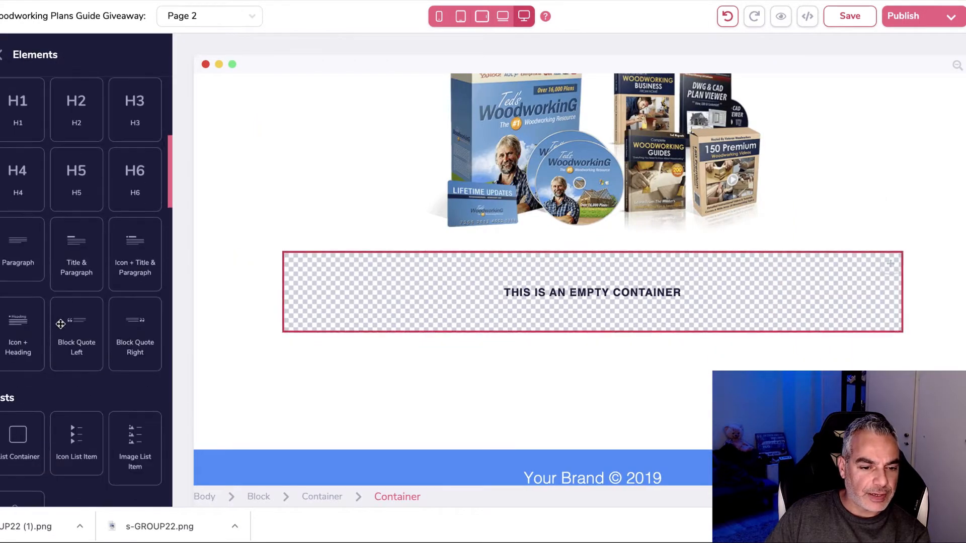
scroll(59, 329, "down", 3)
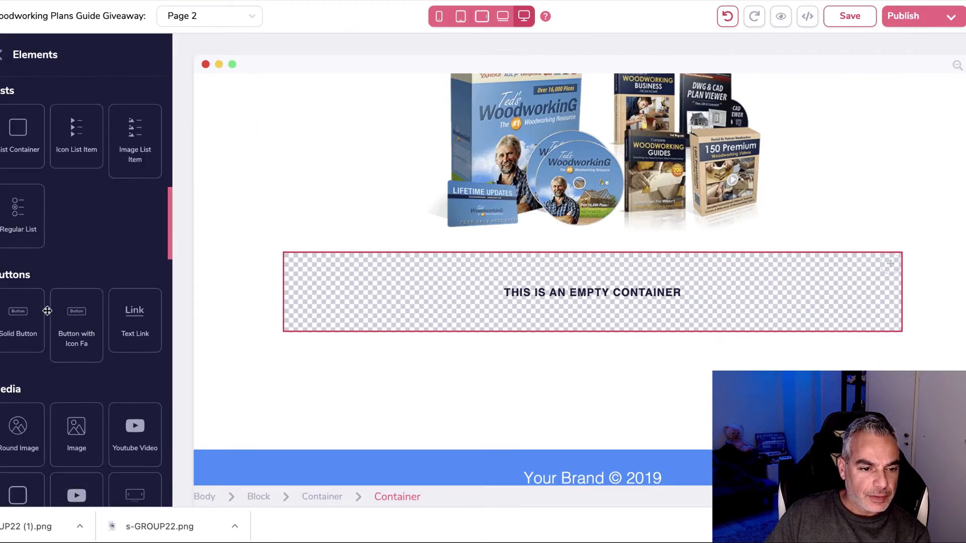
left_click_drag(186, 318, 444, 287)
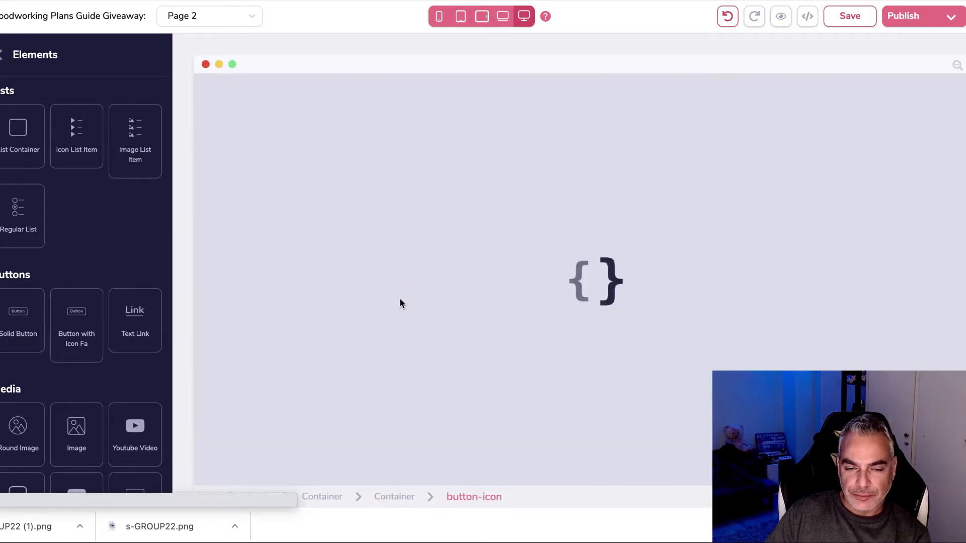
Step: Set the container's Layout Display to flex so the button is centred
left_click(393, 284)
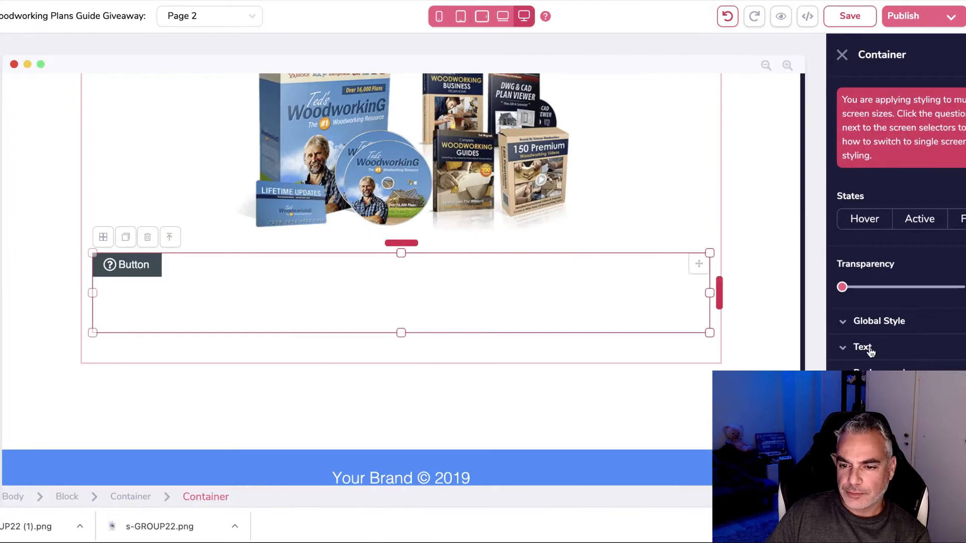
scroll(896, 226, "down", 3)
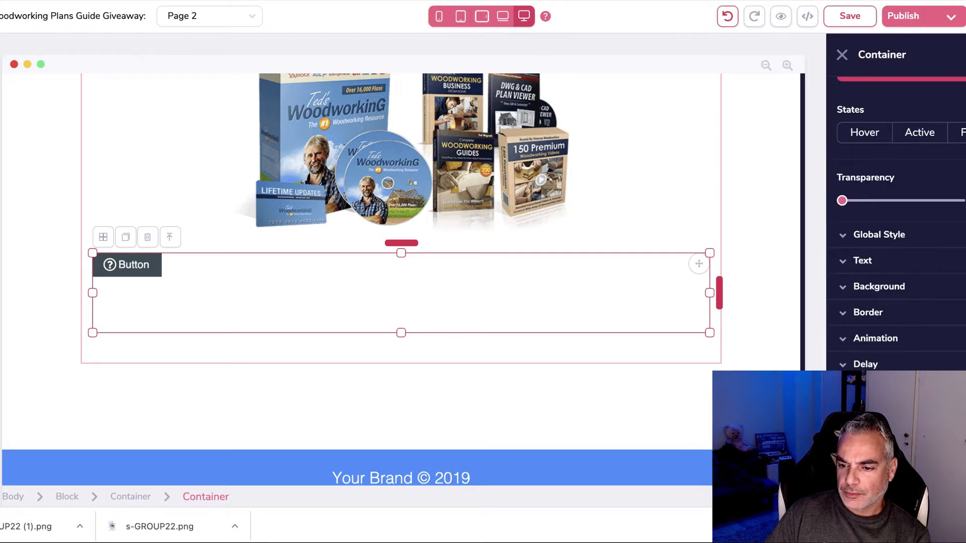
scroll(895, 226, "down", 4)
left_click(892, 377)
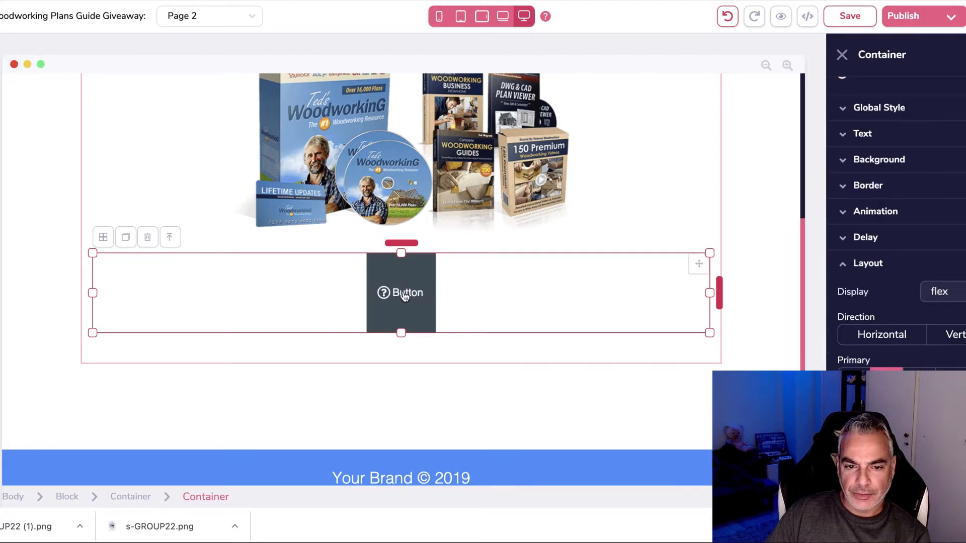
Step: Change the button text to 'Get Instant Access To 16,000 Projects'
left_click(404, 294)
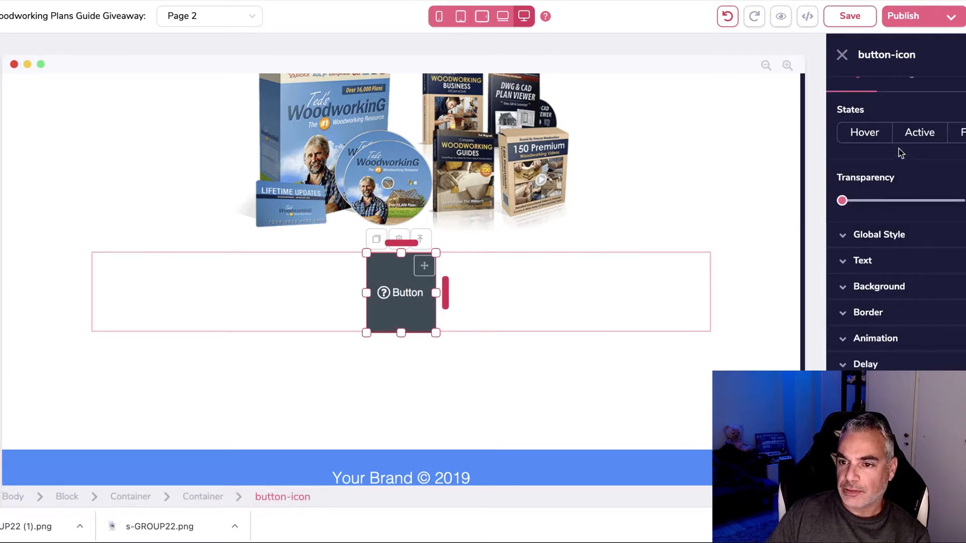
scroll(898, 149, "up", 3)
left_click(905, 196)
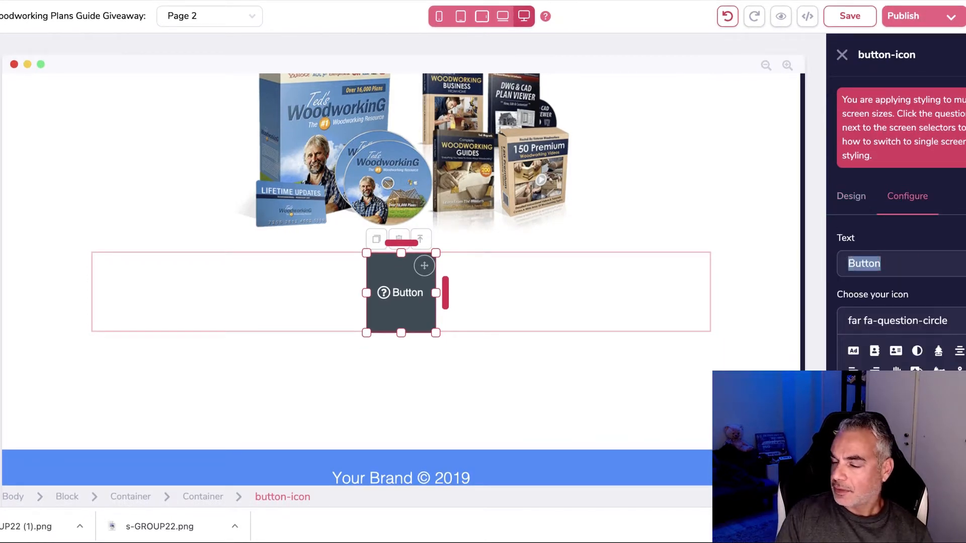
type("Get Instant Access To 16")
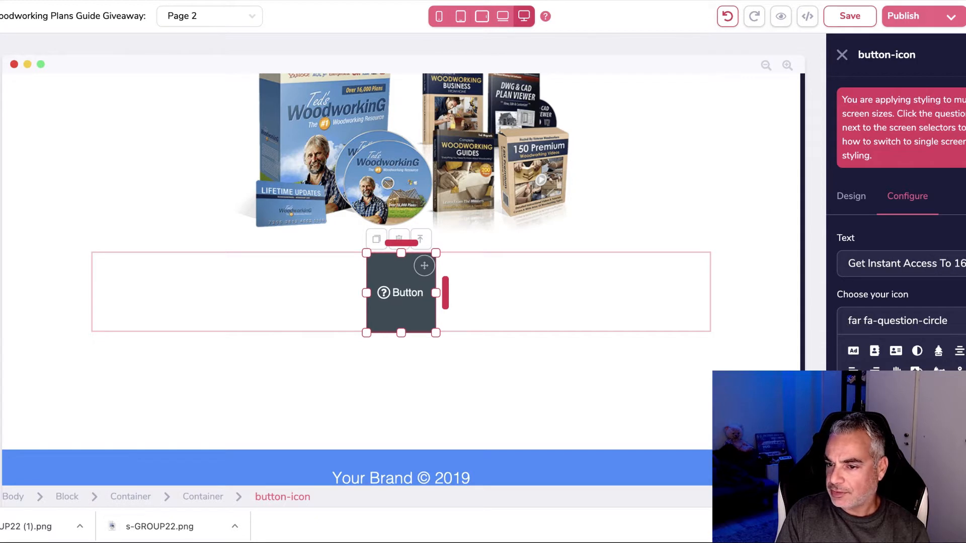
type("Projects")
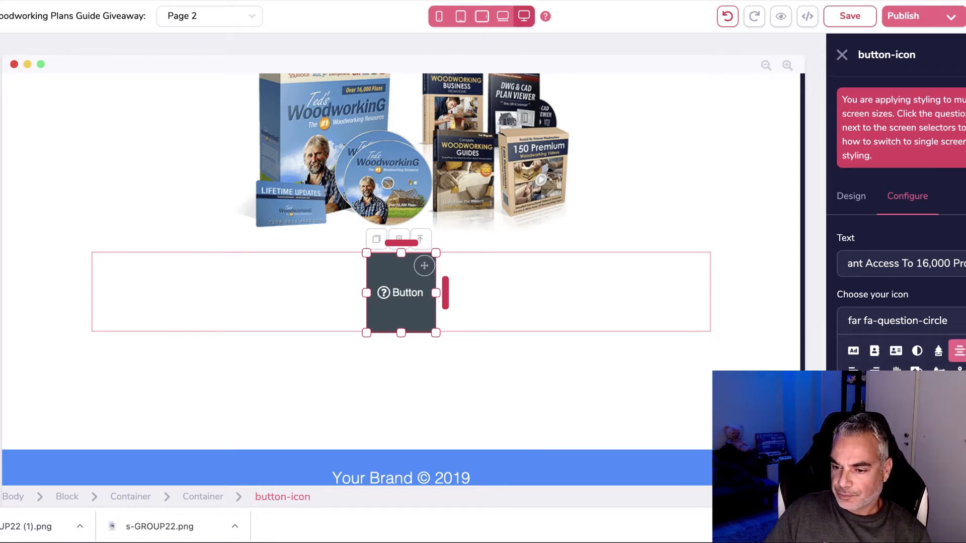
Step: Give the button the fa-arrow-circle-right icon with Icon Size base
left_click(938, 435)
scroll(905, 357, "down", 15)
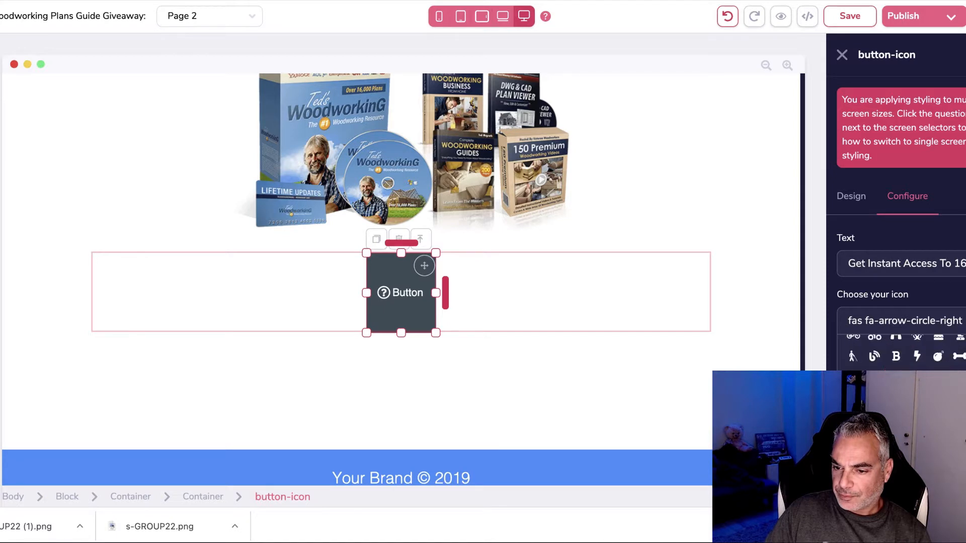
scroll(921, 347, "down", 4)
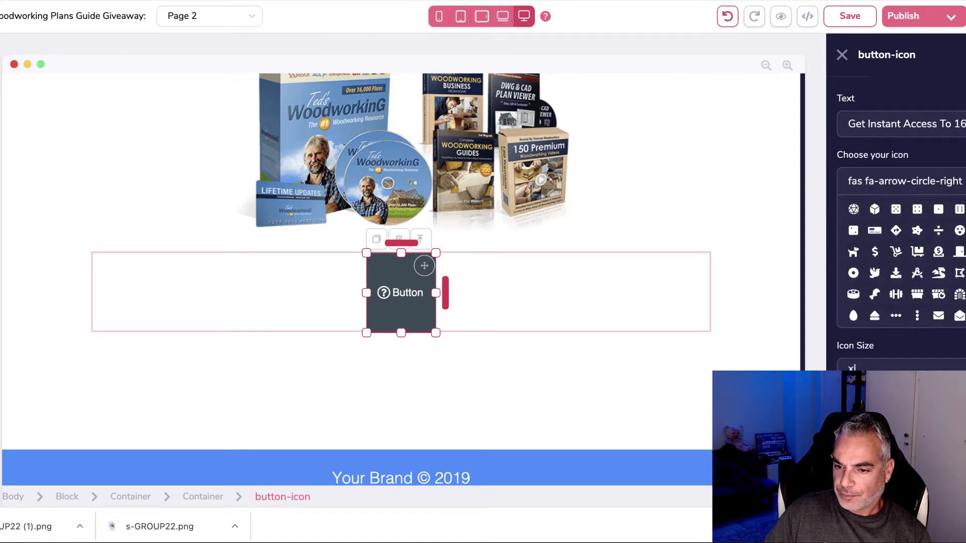
left_click(930, 327)
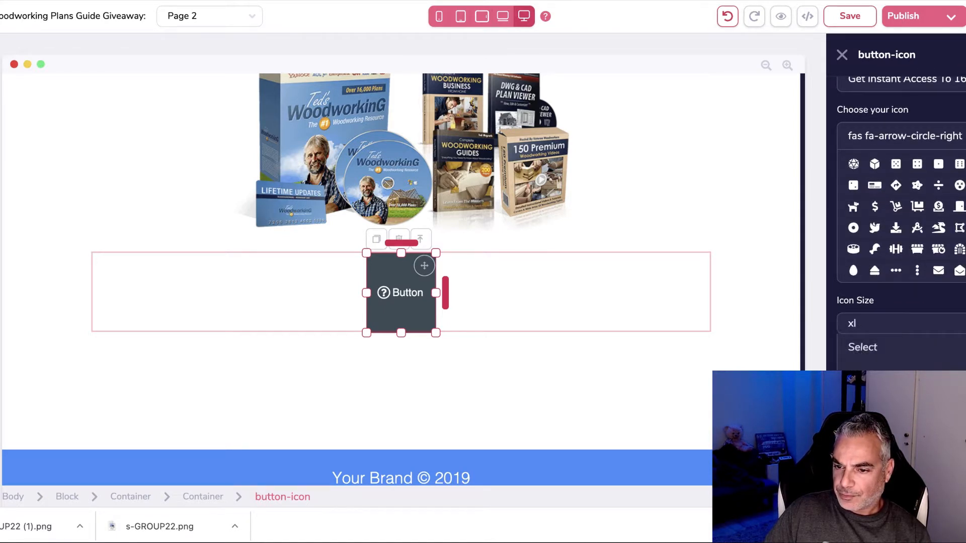
left_click(906, 417)
scroll(906, 352, "down", 1)
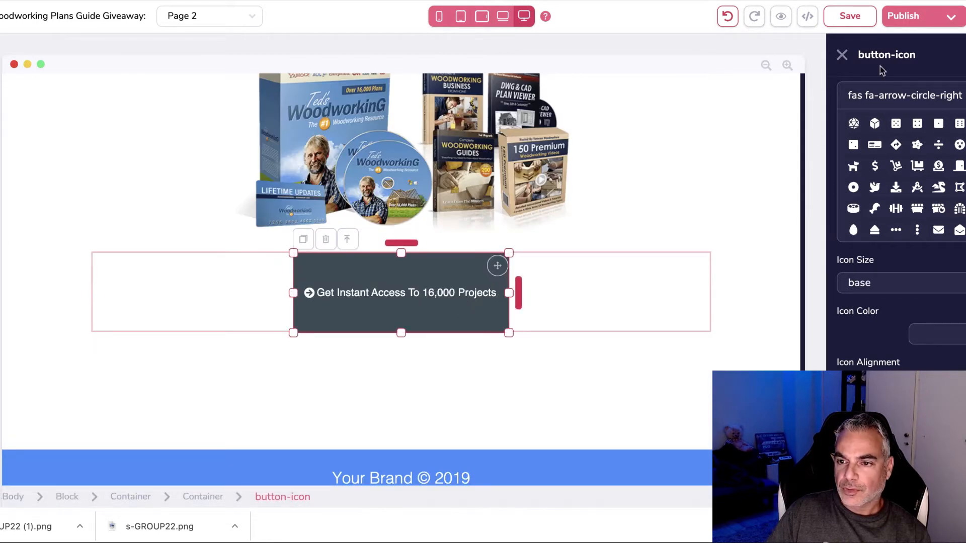
scroll(885, 176, "down", 5)
scroll(875, 193, "up", 5)
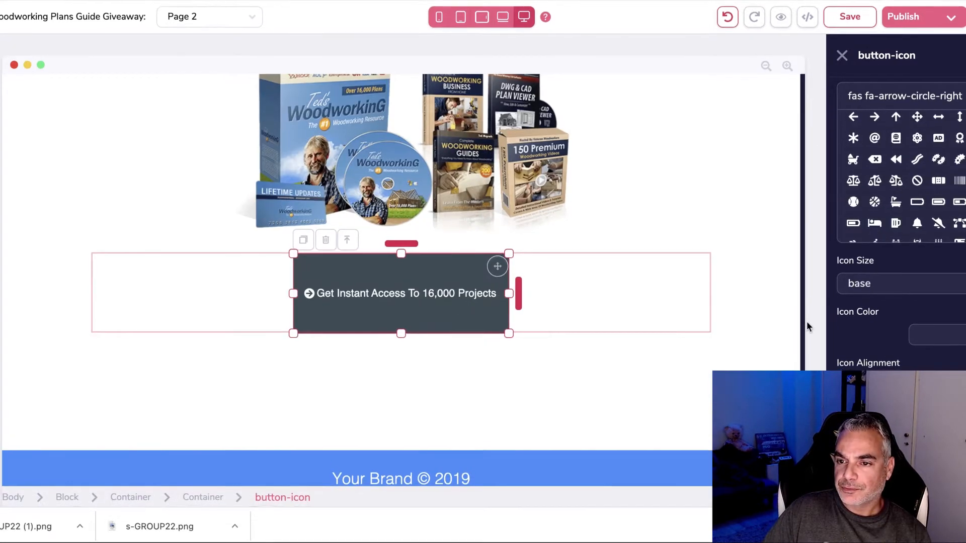
left_click(842, 55)
Step: Make the button shorter, enlarge its text, and move it lower in the container
left_click(535, 276)
left_click_drag(401, 332, 409, 314)
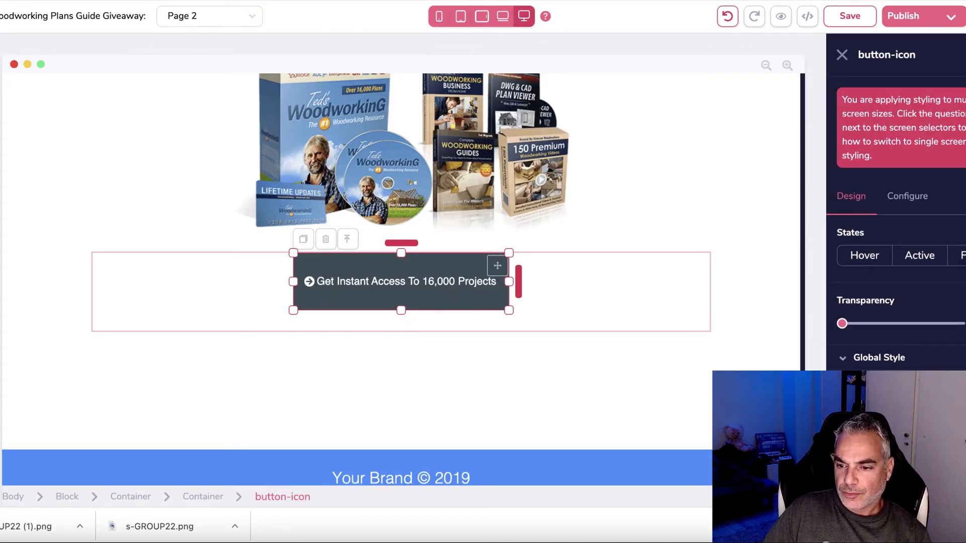
left_click_drag(875, 349, 911, 351)
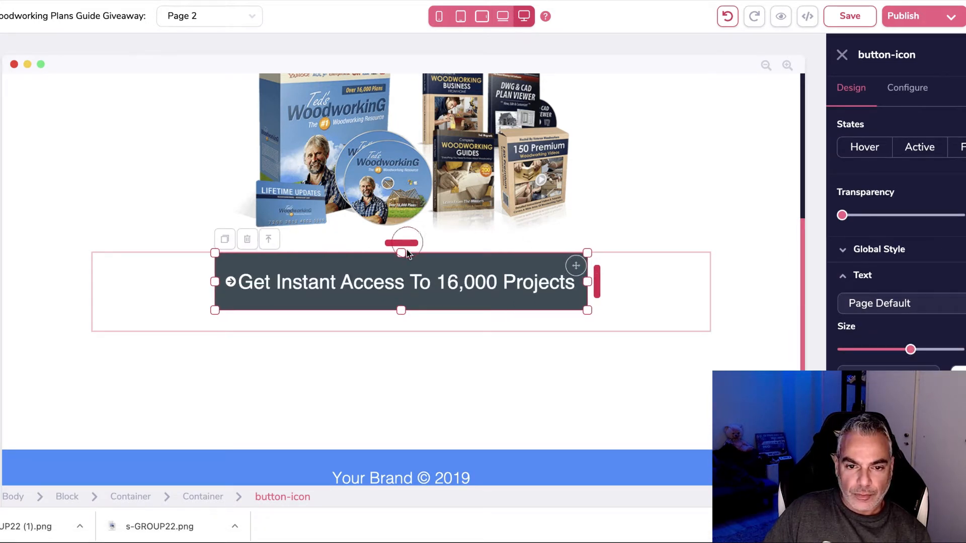
left_click_drag(407, 250, 407, 285)
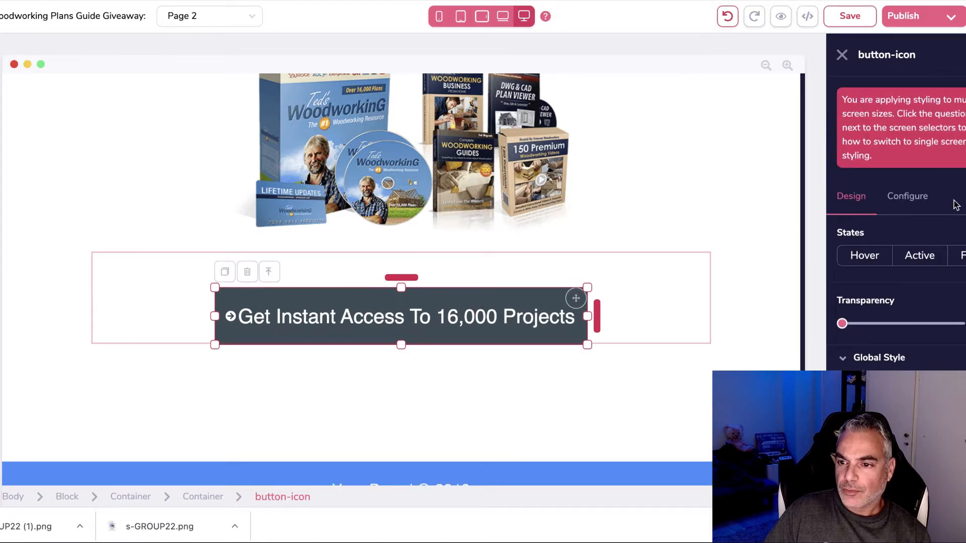
Step: Set the button background to the yellow swatch
left_click(907, 196)
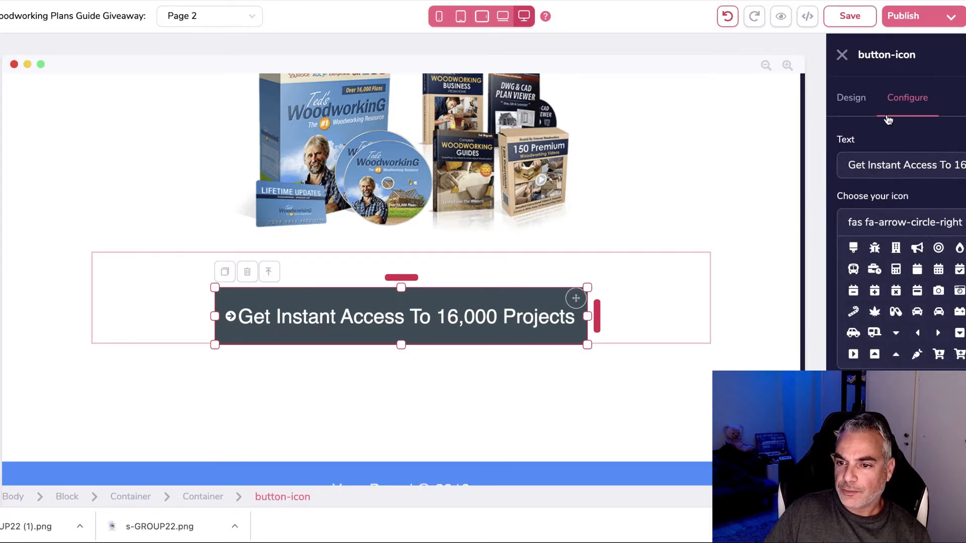
scroll(931, 352, "down", 5)
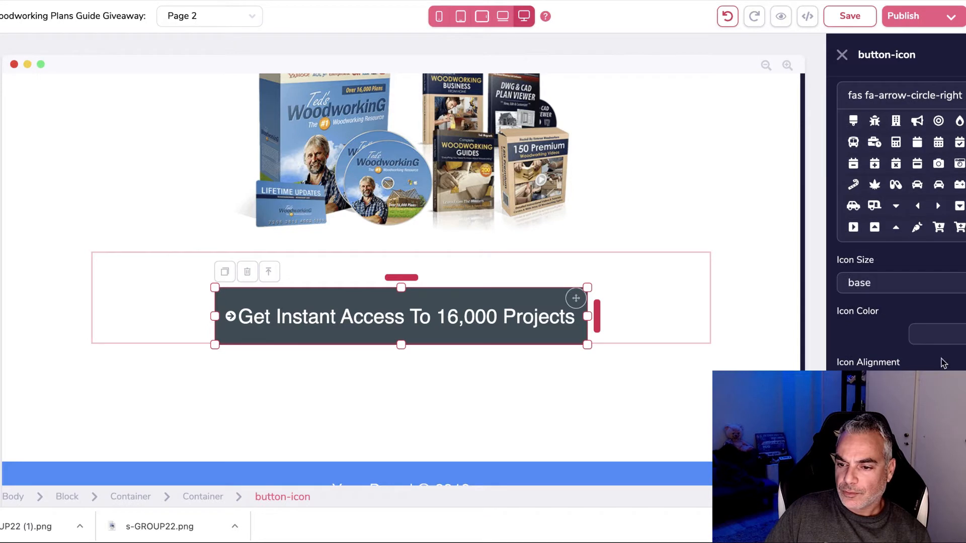
scroll(892, 185, "up", 5)
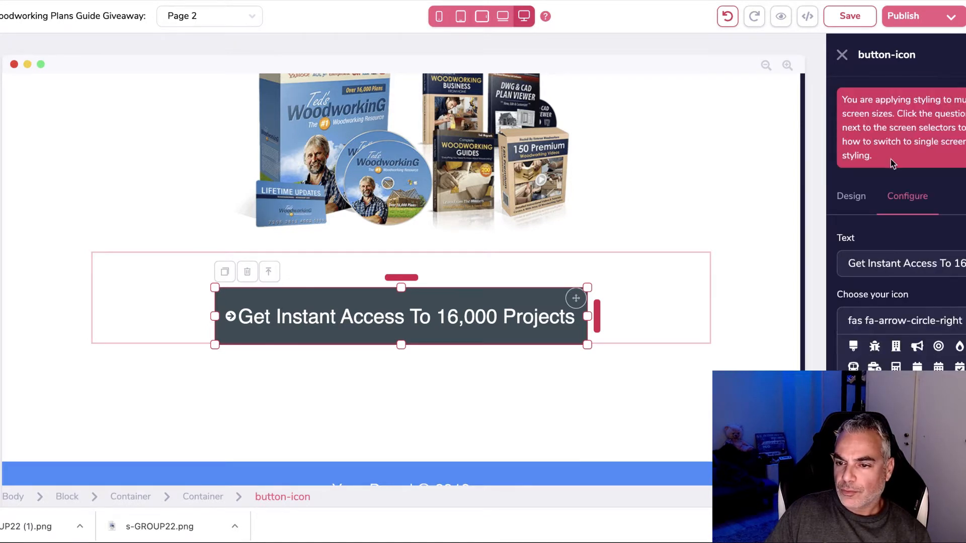
left_click(855, 196)
scroll(913, 358, "down", 8)
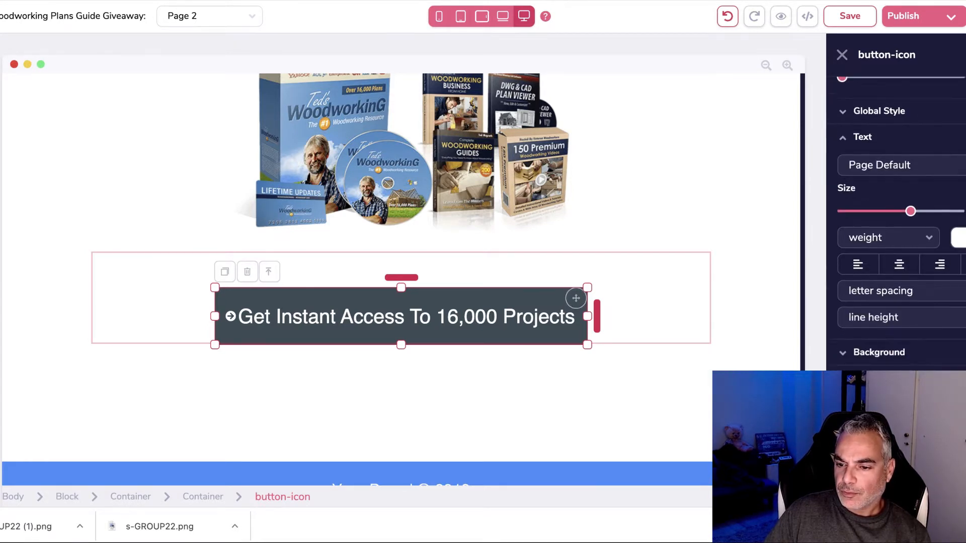
left_click(914, 352)
scroll(953, 350, "down", 3)
left_click(953, 274)
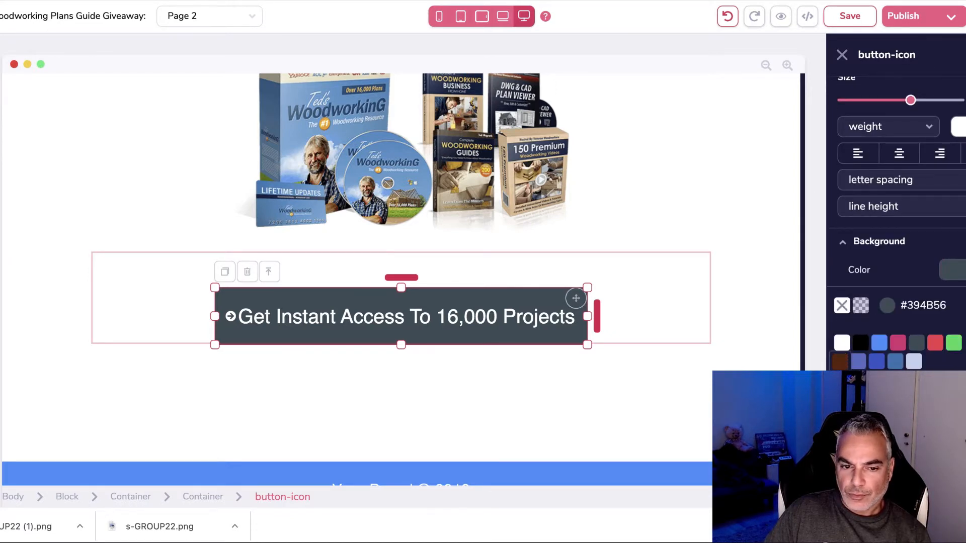
left_click(839, 361)
scroll(891, 244, "up", 5)
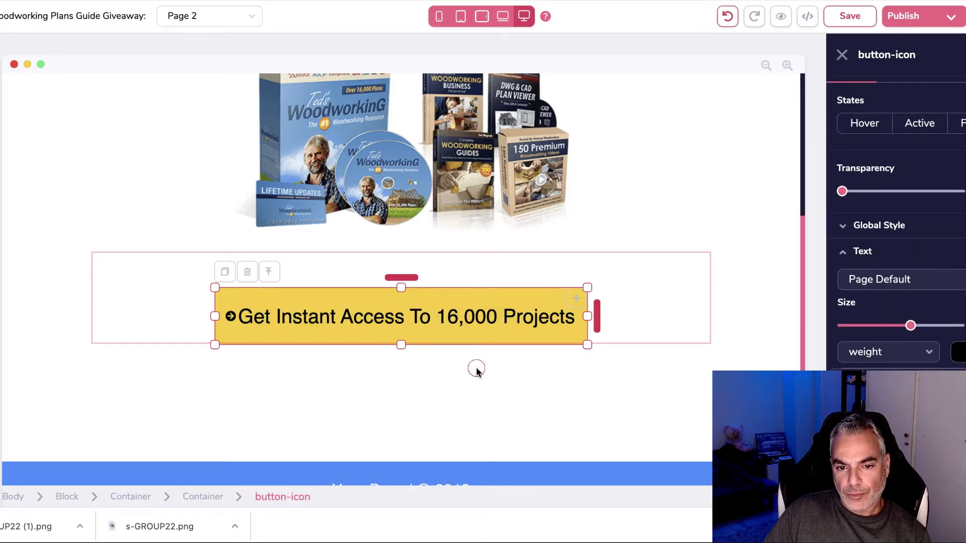
Step: Round the button's corners and give it an md drop shadow
left_click(495, 369)
left_click(576, 318)
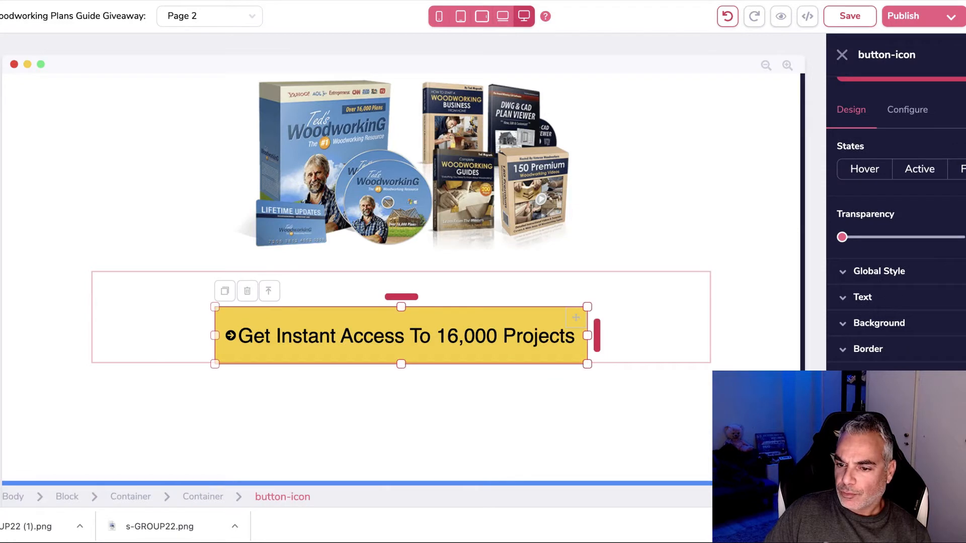
left_click(898, 355)
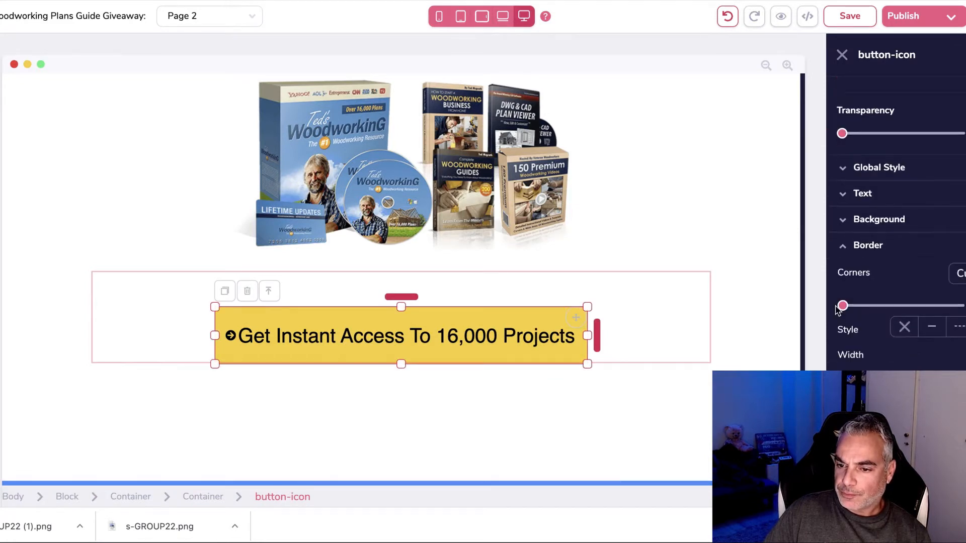
left_click_drag(927, 306, 940, 308)
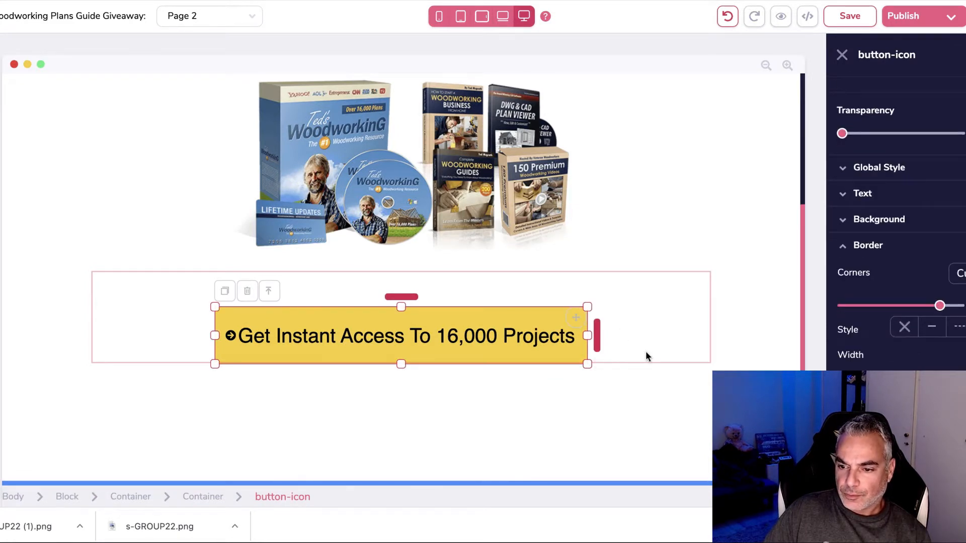
scroll(895, 252, "down", 3)
scroll(895, 251, "down", 1)
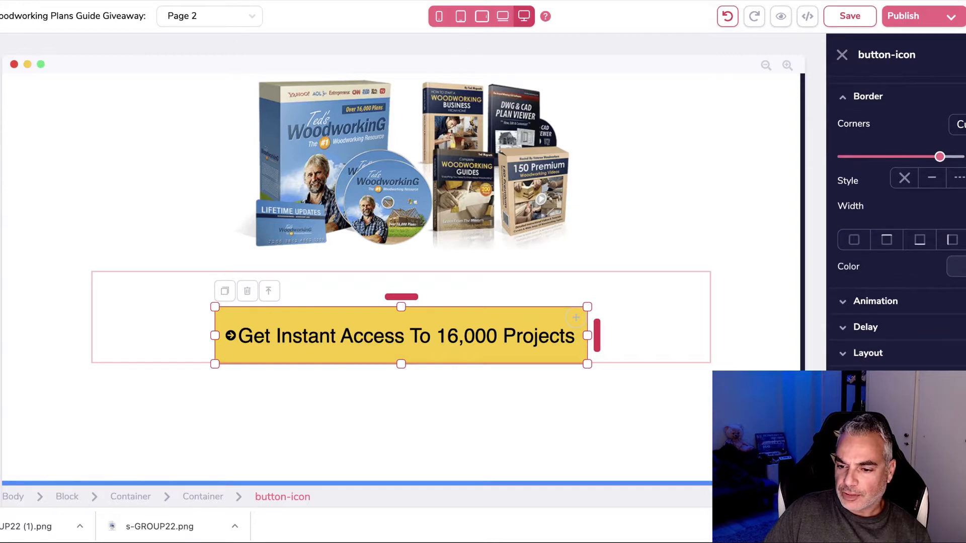
scroll(875, 361, "down", 2)
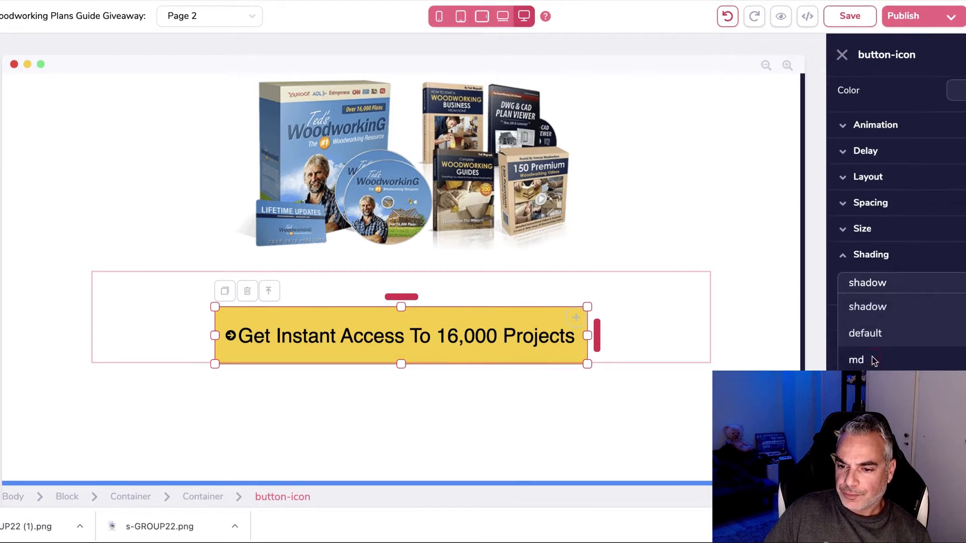
left_click(874, 360)
left_click(712, 344)
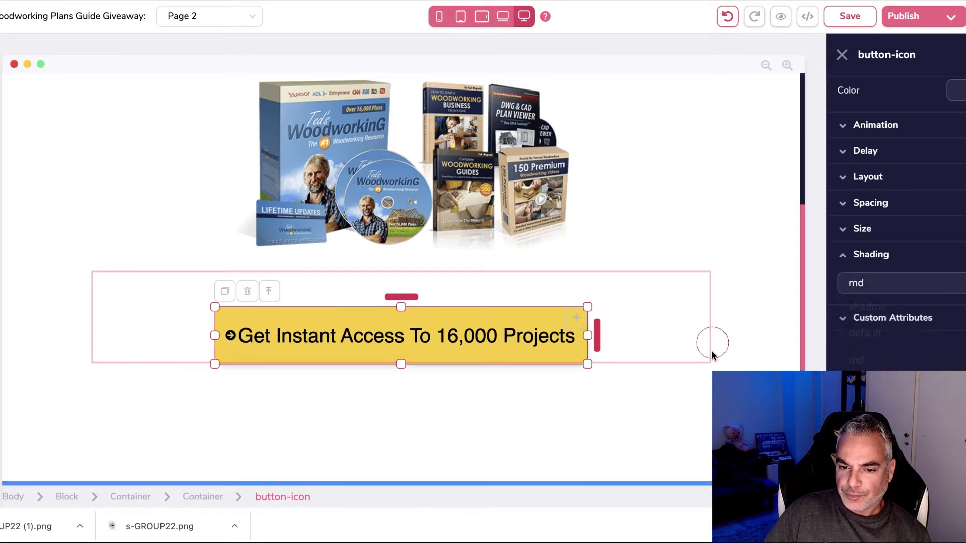
Step: Move the button up closer to the bundle image
left_click(643, 423)
left_click(408, 327)
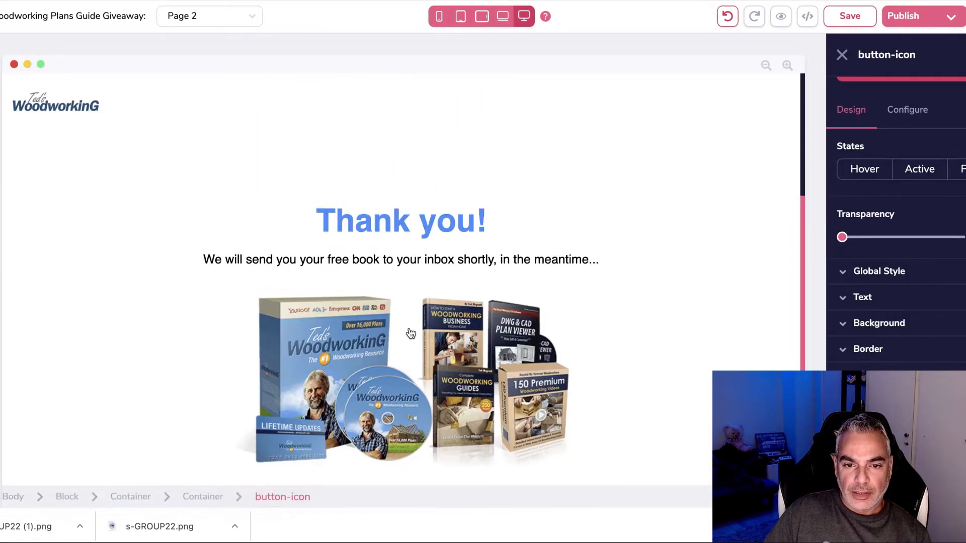
left_click_drag(395, 260, 395, 237)
Step: Finish raising the button and delete 'Your Brand' so the footer reads only © 2019
left_click(528, 292)
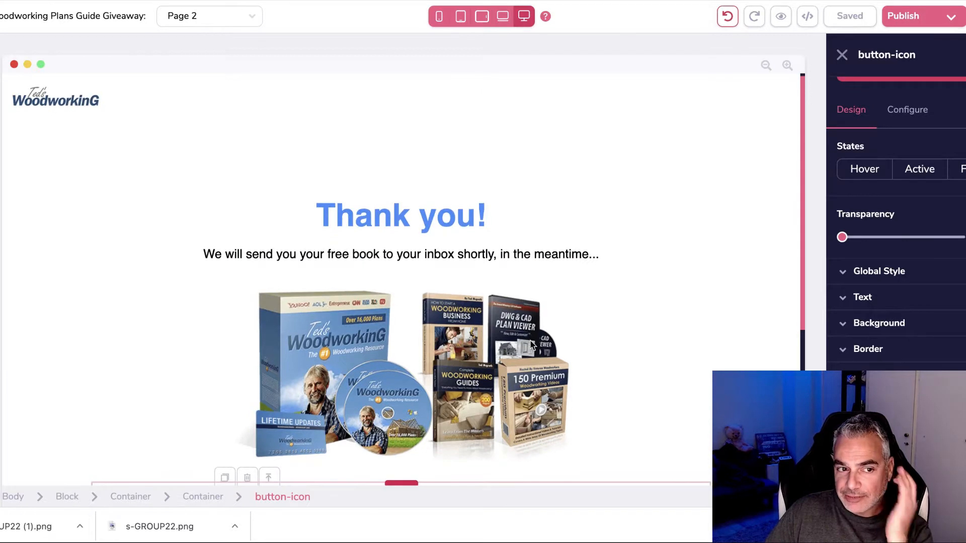
left_click(438, 463)
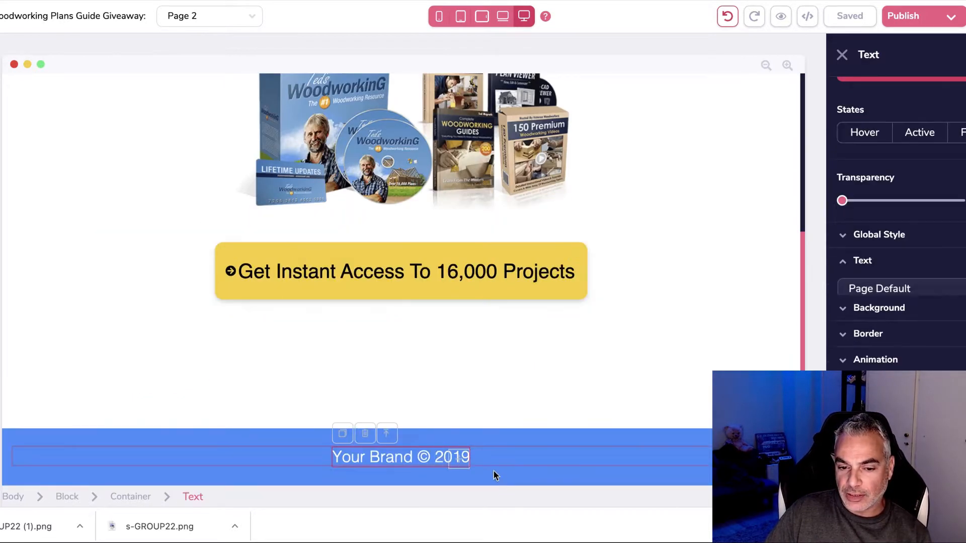
double_click(414, 458)
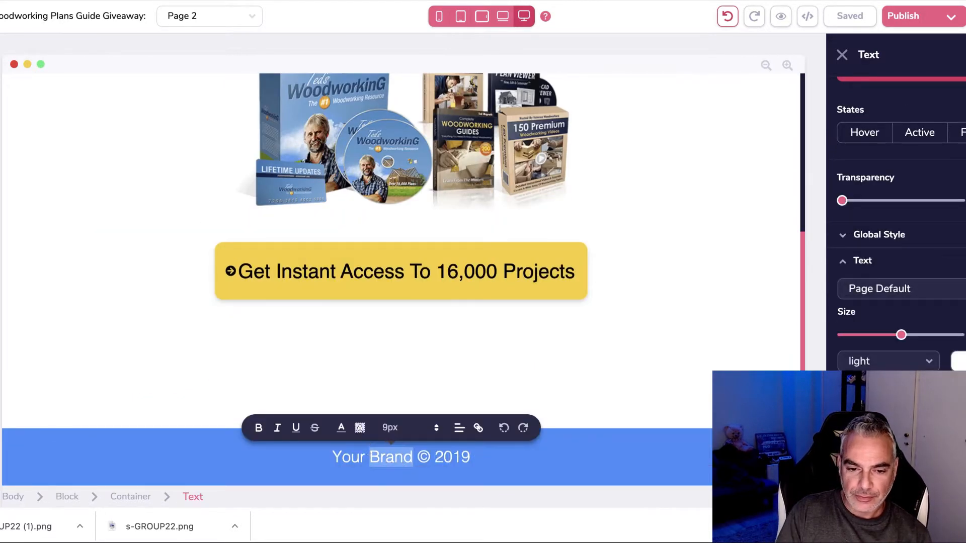
key("BackSpace")
key("BackSpace")
key("BackSpace")
key("BackSpace")
key("BackSpace")
key("BackSpace")
type("Wooor")
key("BackSpace")
key("BackSpace")
key("BackSpace")
key("BackSpace")
key("BackSpace")
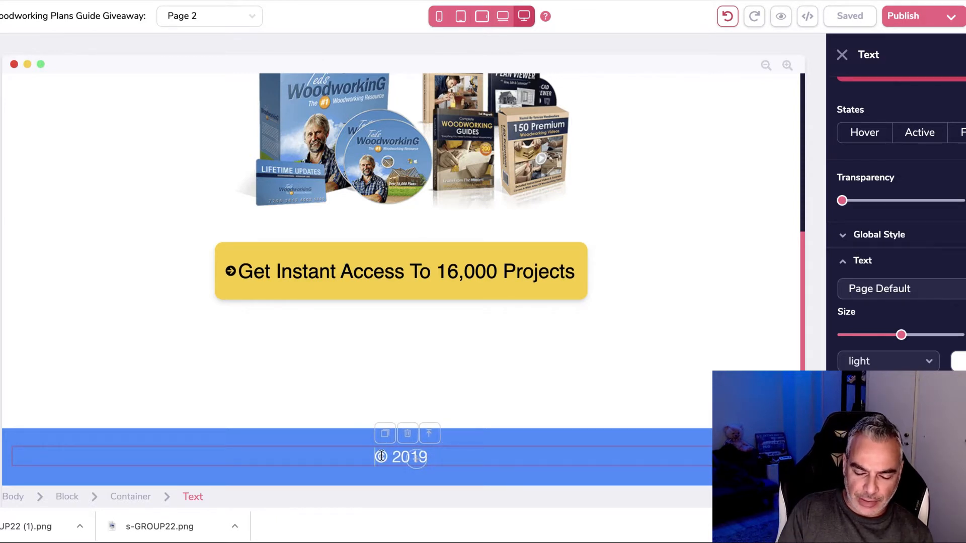
scroll(385, 423, "up", 5)
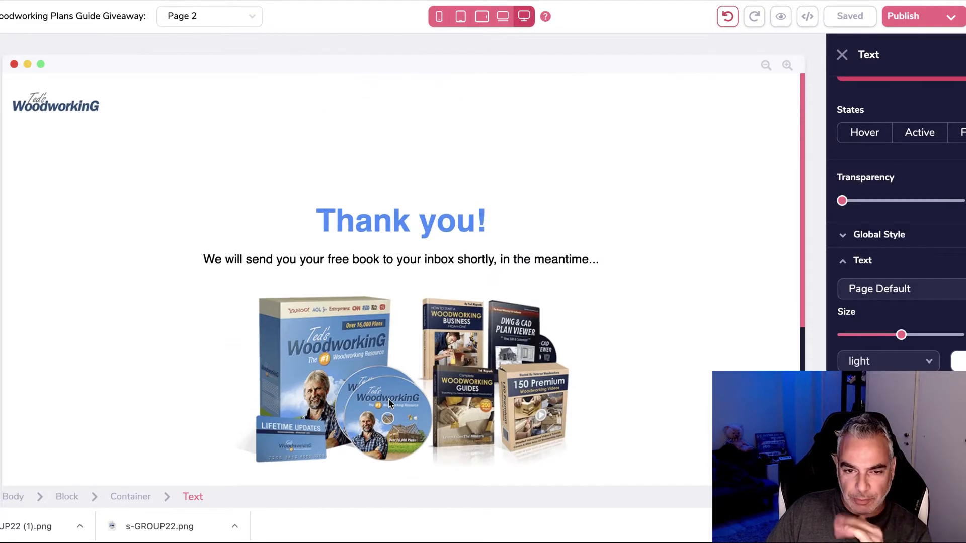
scroll(389, 393, "down", 3)
scroll(390, 381, "up", 3)
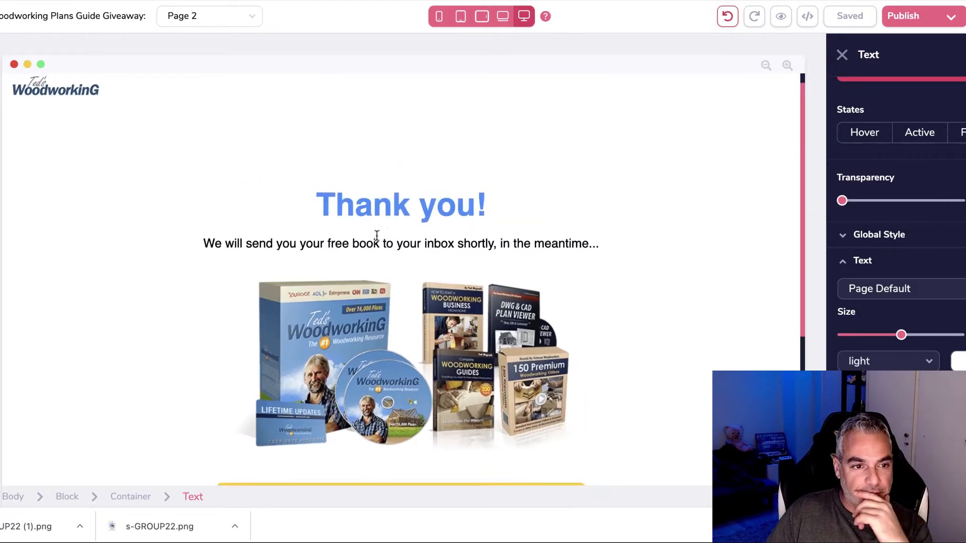
Step: Color the Thank you! heading pink (#E43F70)
left_click(406, 222)
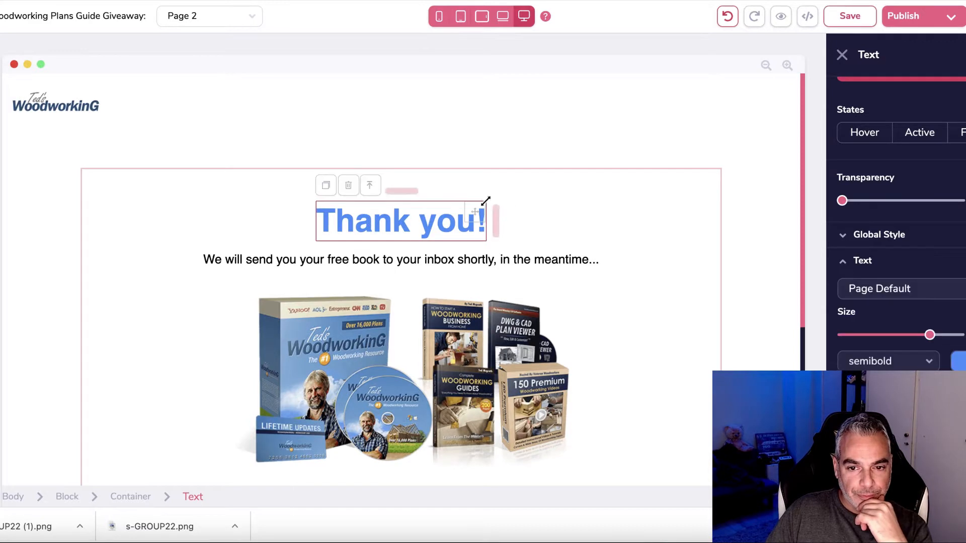
left_click_drag(486, 202, 505, 216)
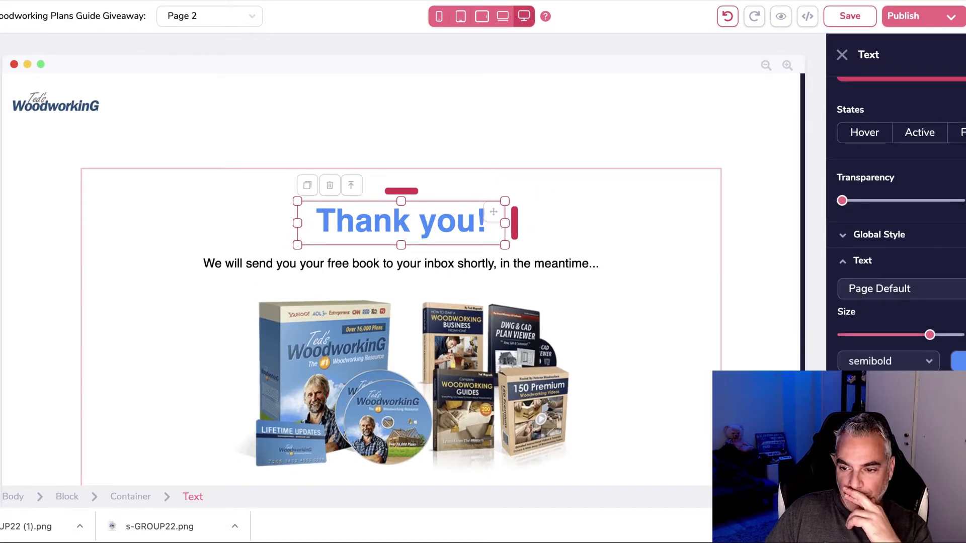
scroll(914, 318, "down", 3)
left_click(958, 276)
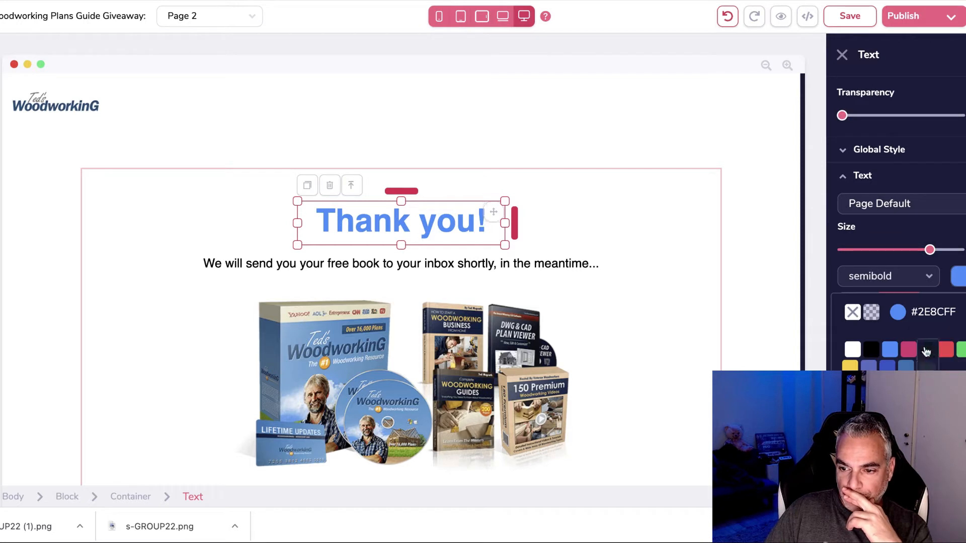
left_click(909, 349)
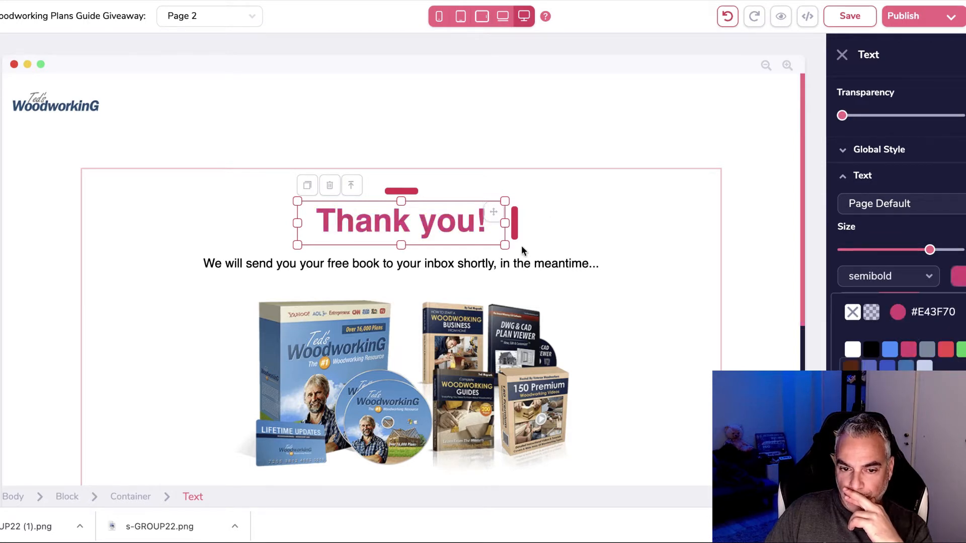
Step: Enlarge the heading, widen it to fit one line, add space below, and save
scroll(928, 303, "up", 2)
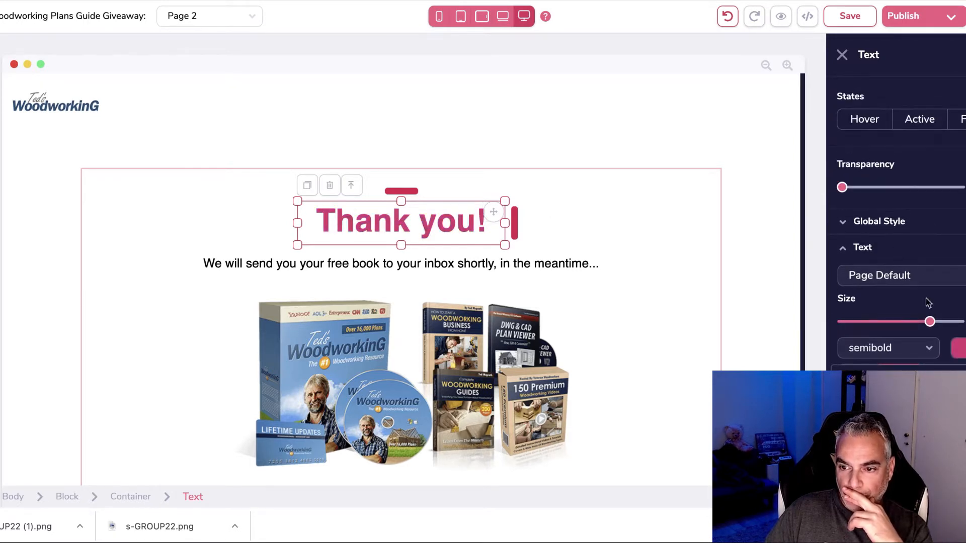
left_click(941, 323)
left_click_drag(505, 224, 602, 225)
left_click_drag(403, 247, 403, 267)
scroll(437, 278, "down", 5)
scroll(442, 278, "up", 5)
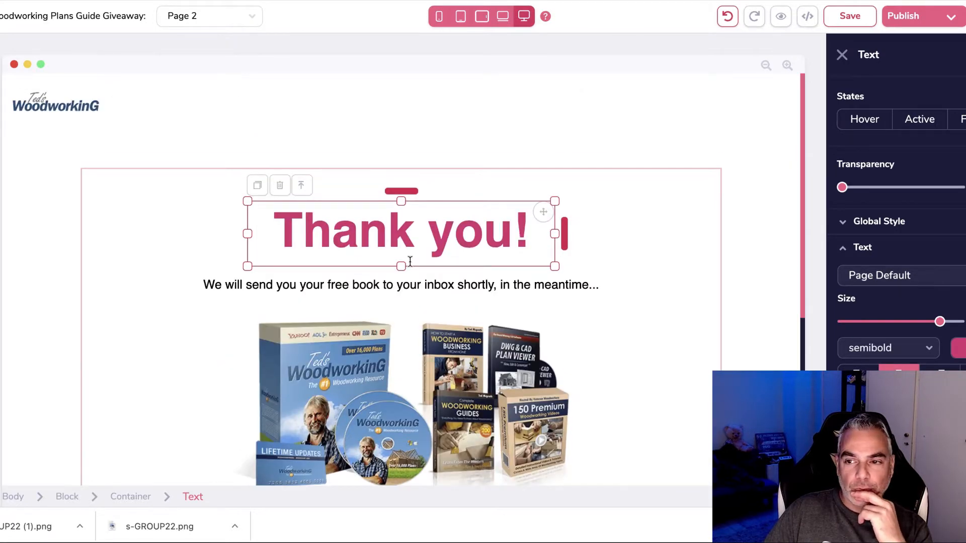
scroll(431, 272, "down", 5)
scroll(418, 254, "up", 5)
left_click(848, 18)
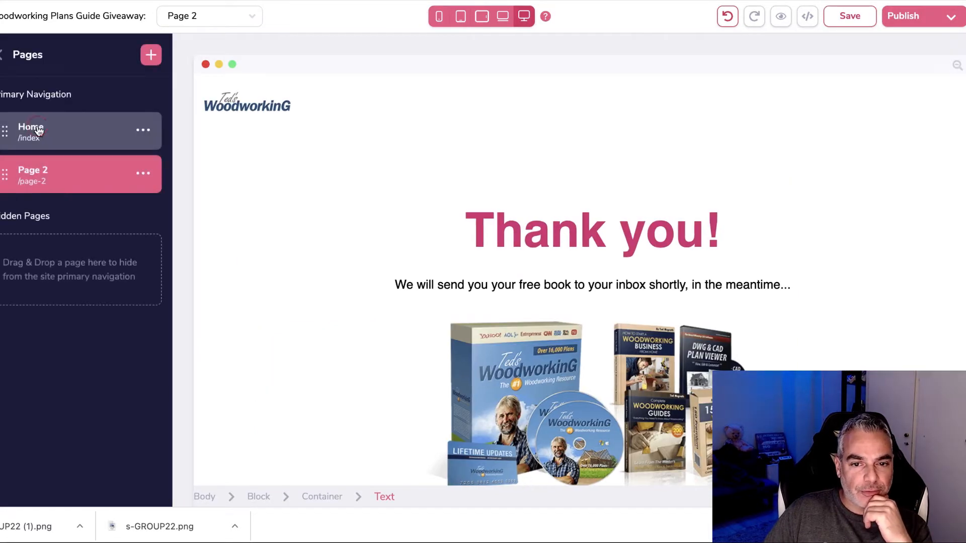
Step: Switch to the Home opt-in page, then open a new browser tab with Cmd+T
left_click(36, 130)
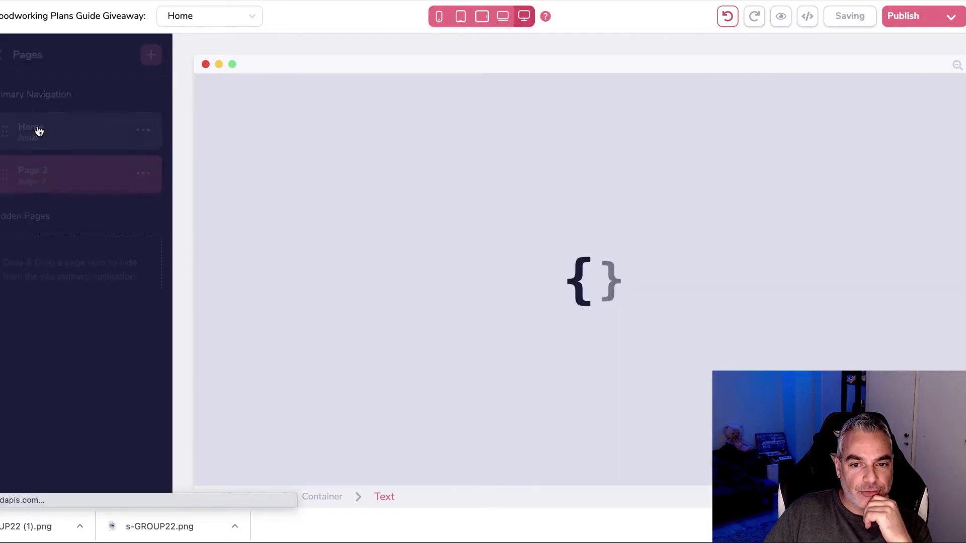
scroll(420, 190, "down", 10)
scroll(407, 192, "up", 3)
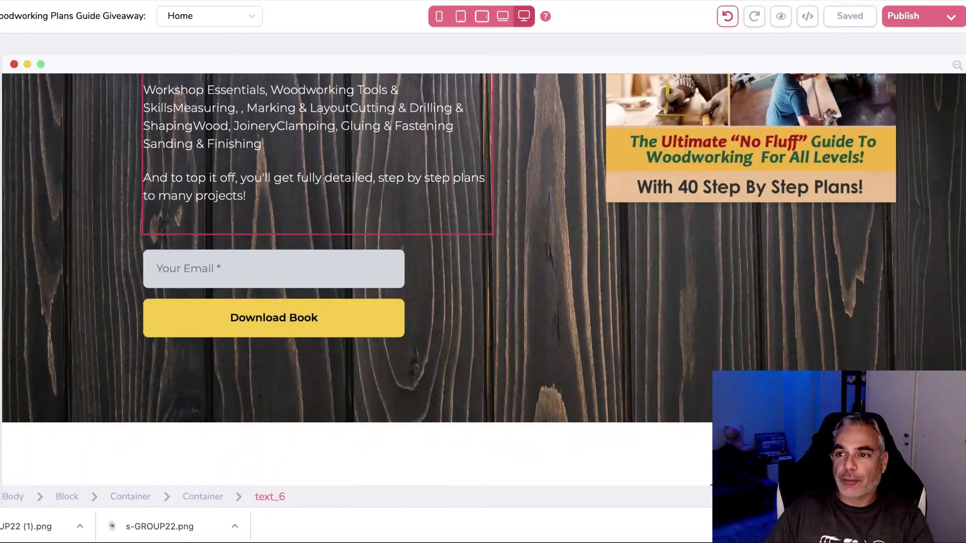
key("super+t")
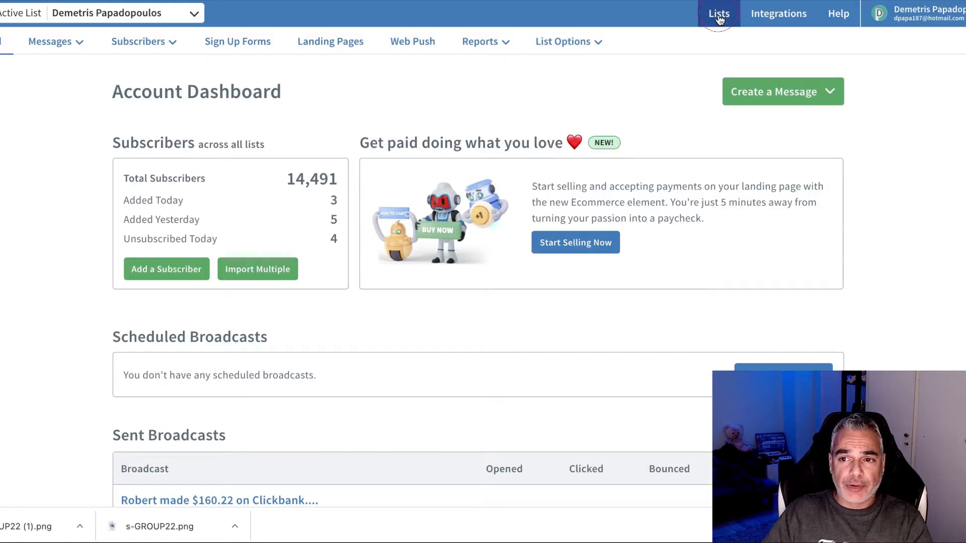
Step: Go to the AWeber lists overview, cancelling an accidentally started list backup
left_click(720, 17)
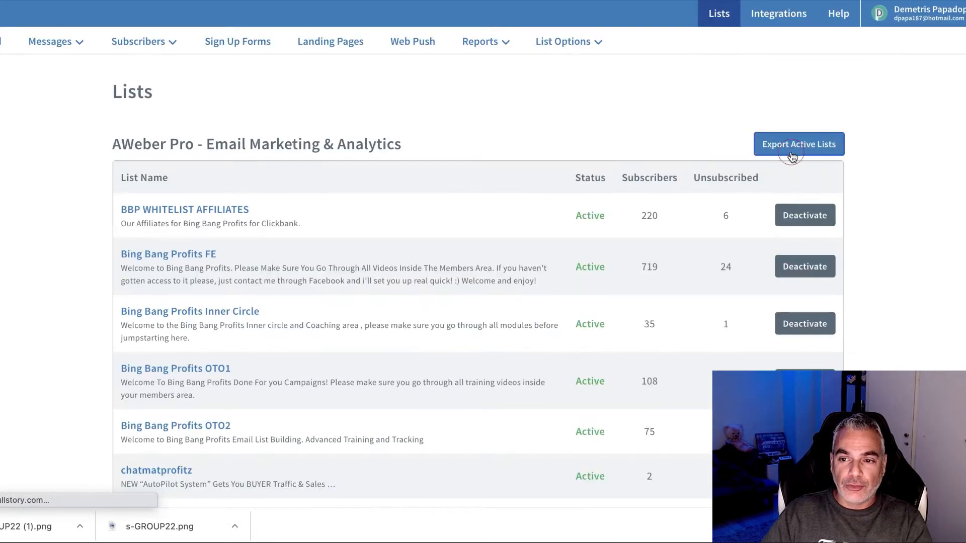
left_click(787, 145)
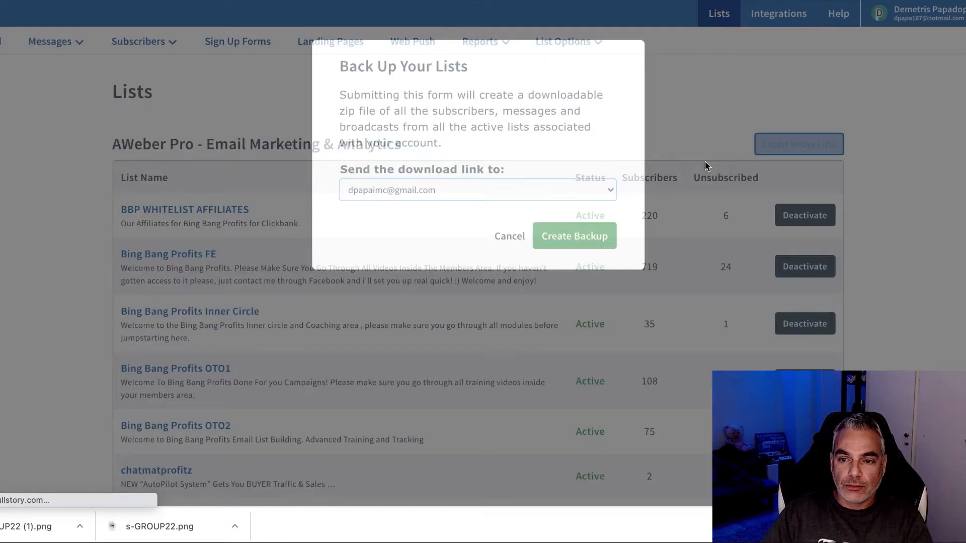
left_click(510, 236)
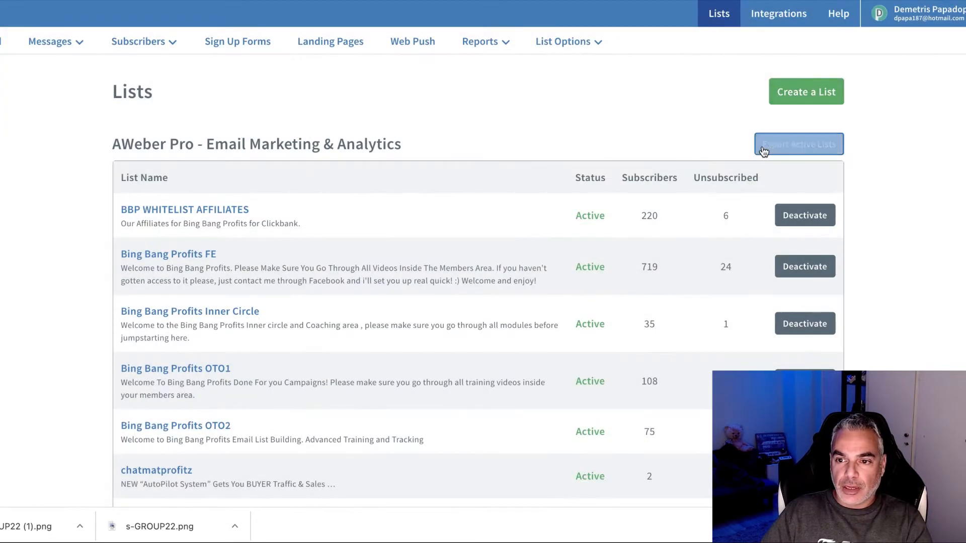
left_click(814, 101)
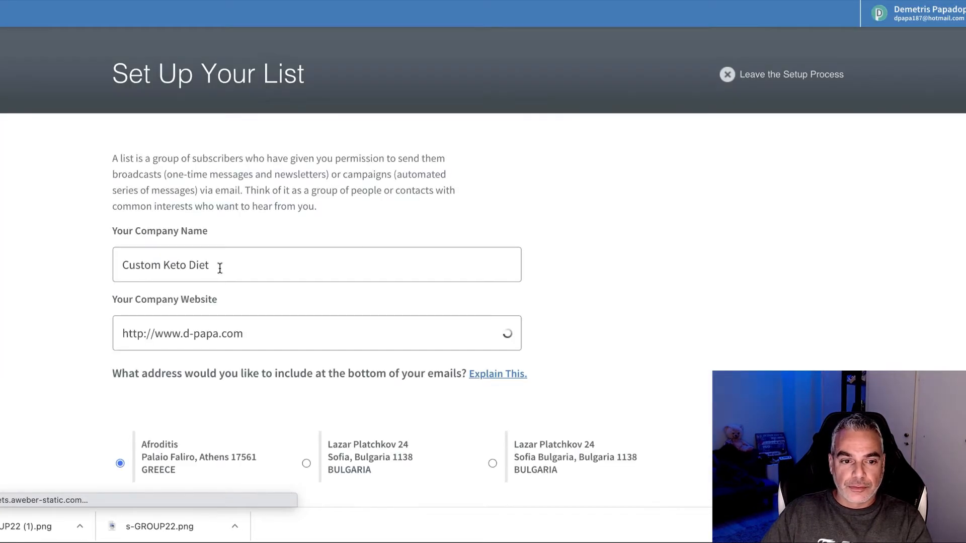
triple_click(220, 267)
type("Woodwo")
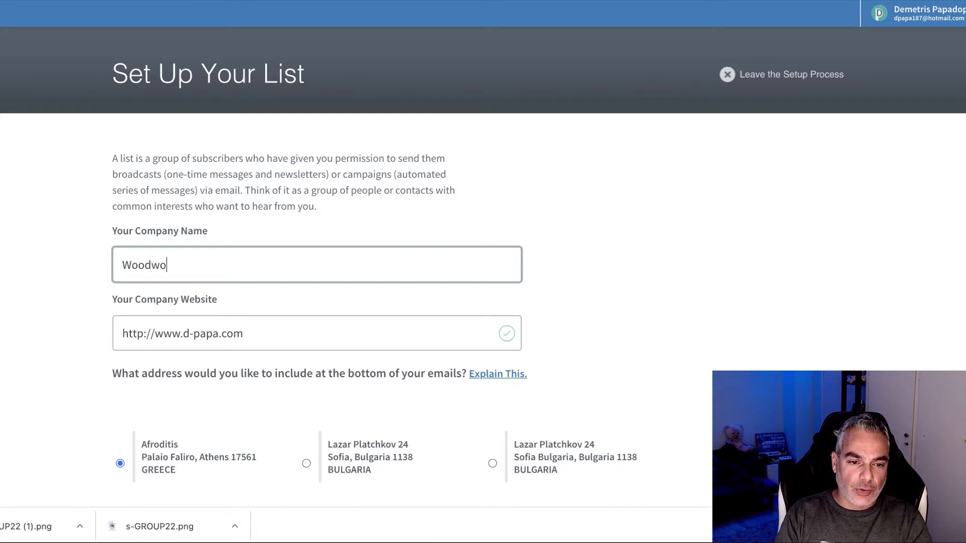
type("rking")
key("Tab")
key("BackSpace")
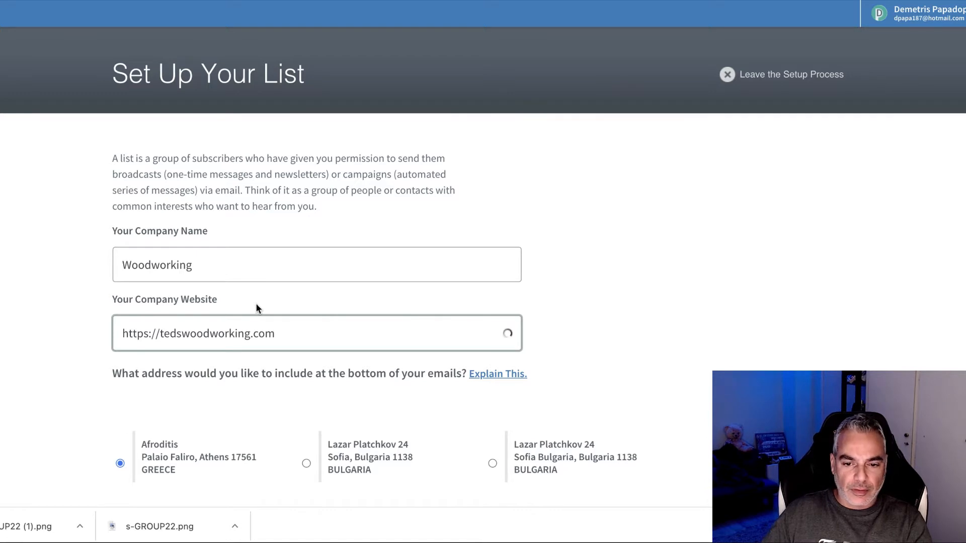
scroll(254, 302, "down", 8)
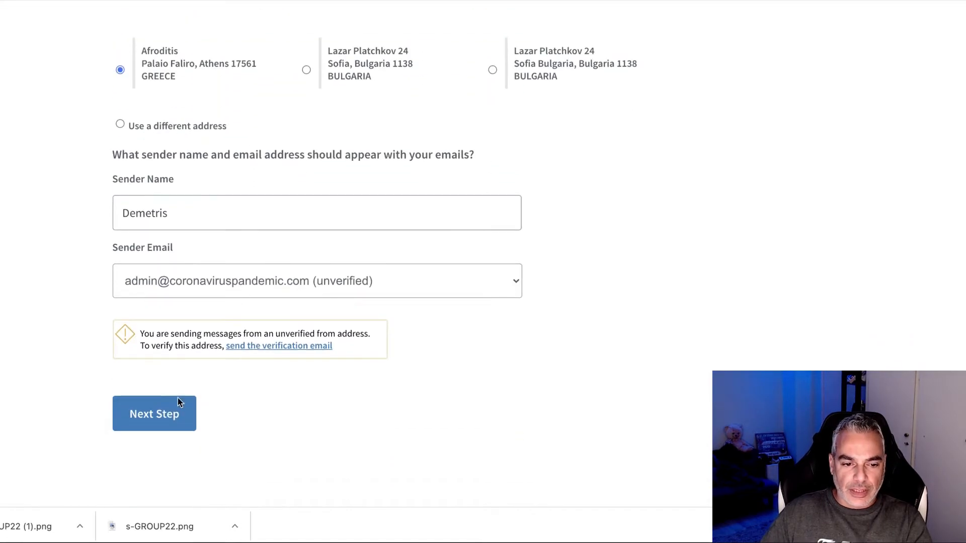
left_click(180, 403)
left_click(261, 202)
type("Woodworking")
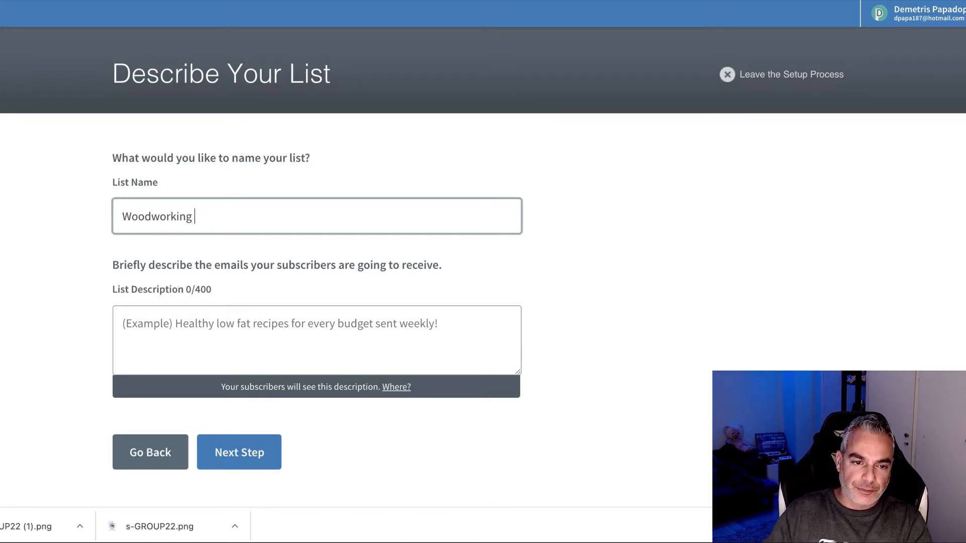
Step: Enter the list description '16,000 Projects with Step By Step Plans!'
scroll(264, 312, "down", 1)
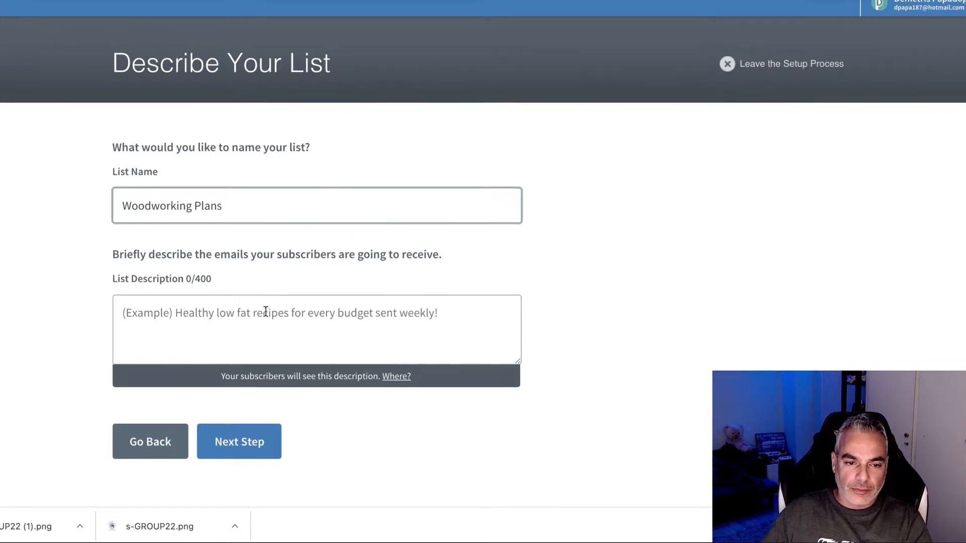
left_click(265, 322)
type("https://tedwoodplans.com/free-plans/?a=XXX&tid=track")
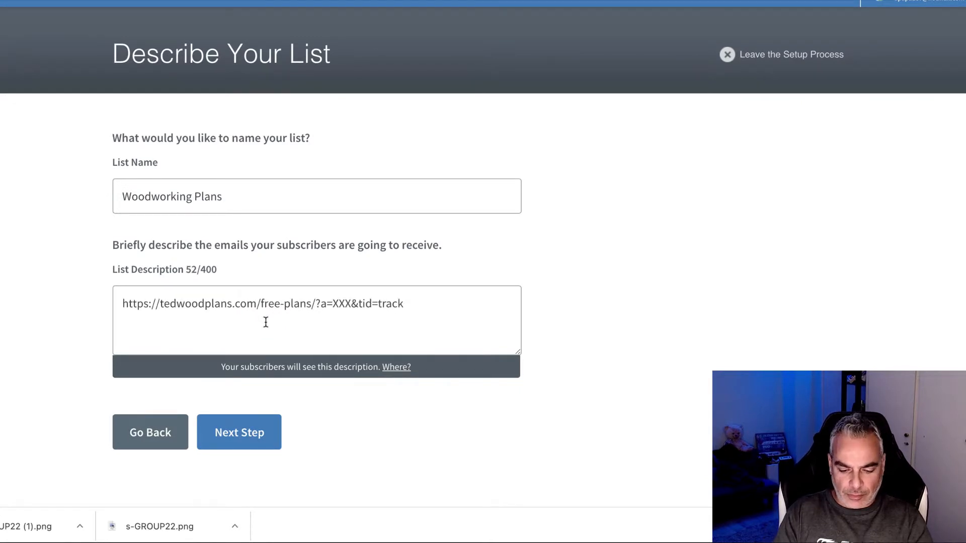
key("ctrl+z")
type("!65")
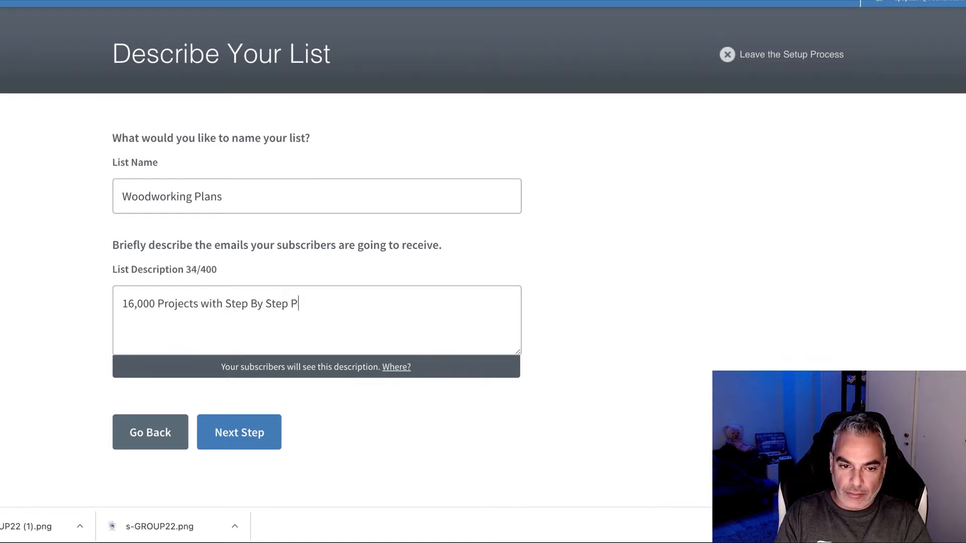
Step: Approve the default confirmation message to create the Woodworking Plans list
left_click(265, 435)
scroll(292, 251, "down", 5)
scroll(302, 226, "up", 3)
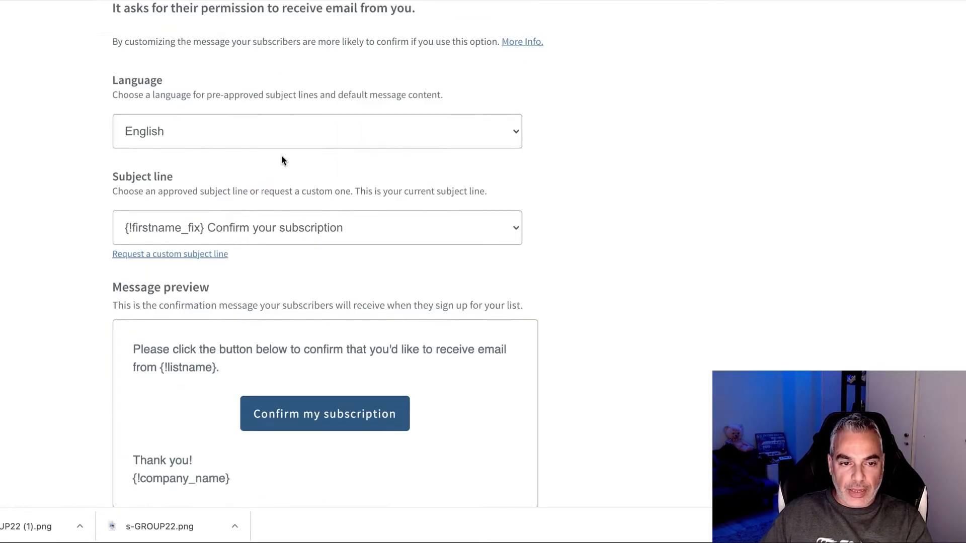
scroll(282, 159, "up", 5)
scroll(312, 302, "down", 10)
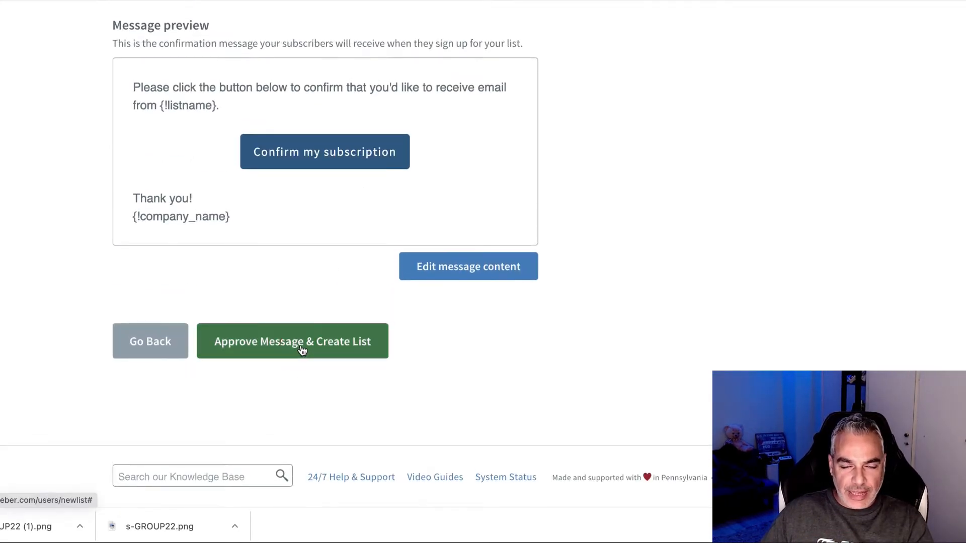
left_click(302, 349)
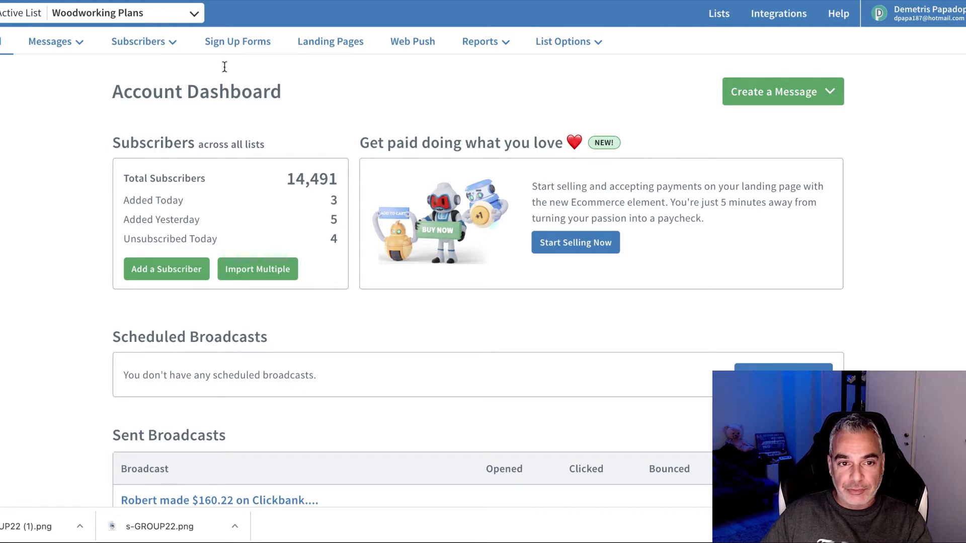
left_click(235, 46)
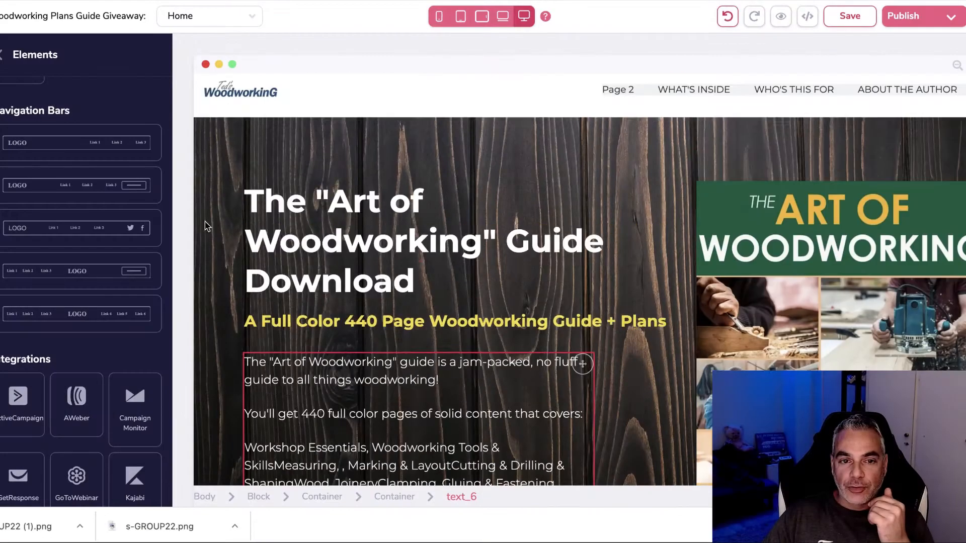
Step: Place an AWeber form with Email, Name and Subscribe button below the guide description, then select it
scroll(161, 213, "down", 3)
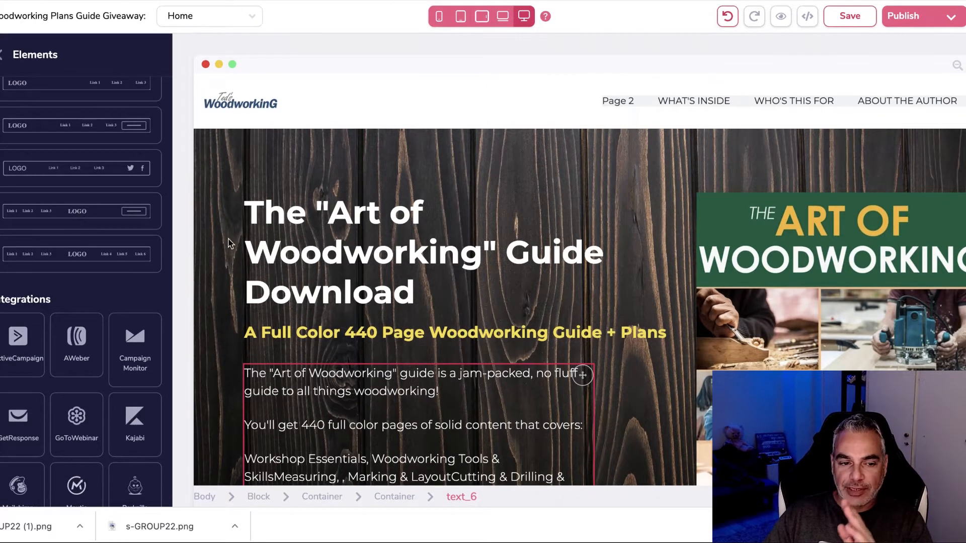
scroll(70, 338, "down", 2)
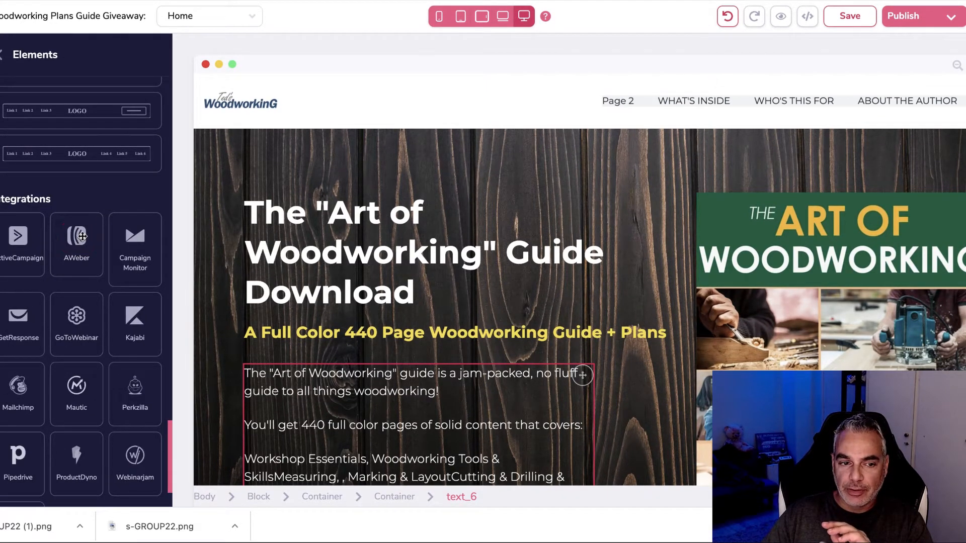
scroll(81, 237, "down", 2)
left_click_drag(81, 139, 341, 244)
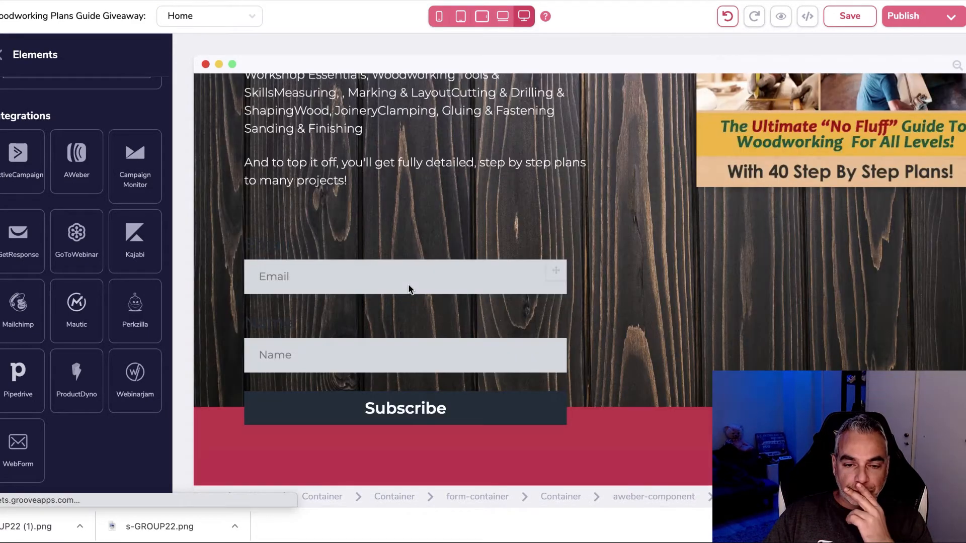
left_click(402, 316)
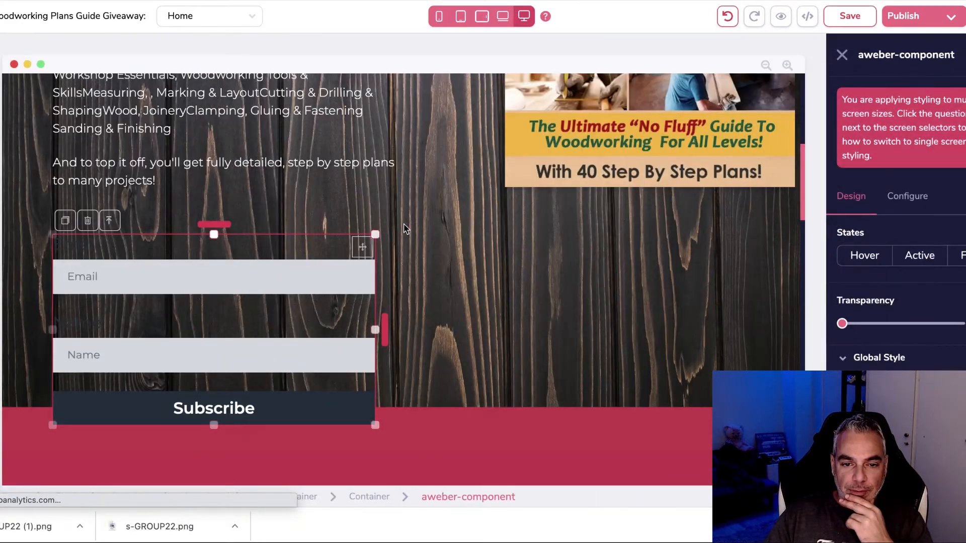
Step: Move the form up, put the Name field above Email, and raise the Subscribe button
left_click_drag(224, 224, 224, 194)
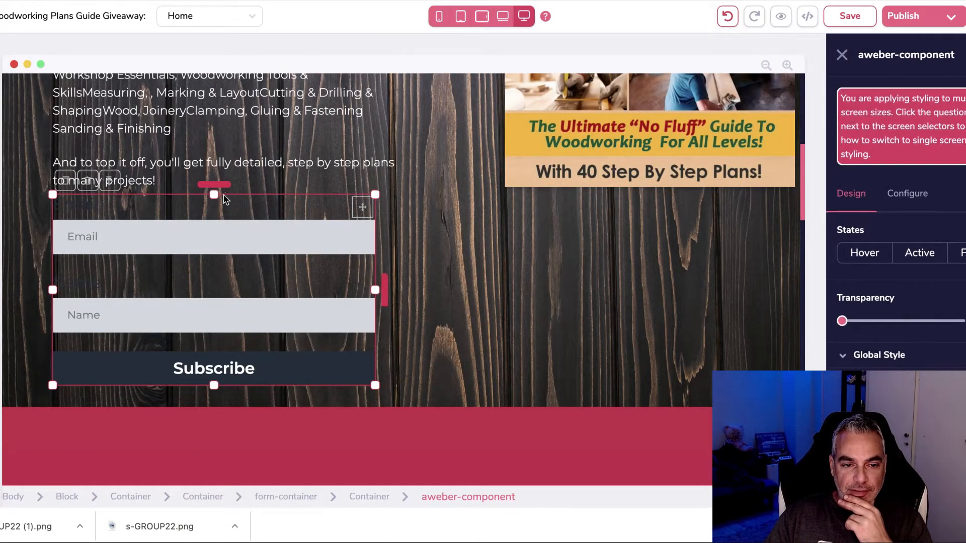
left_click(360, 315)
left_click_drag(362, 315, 313, 265)
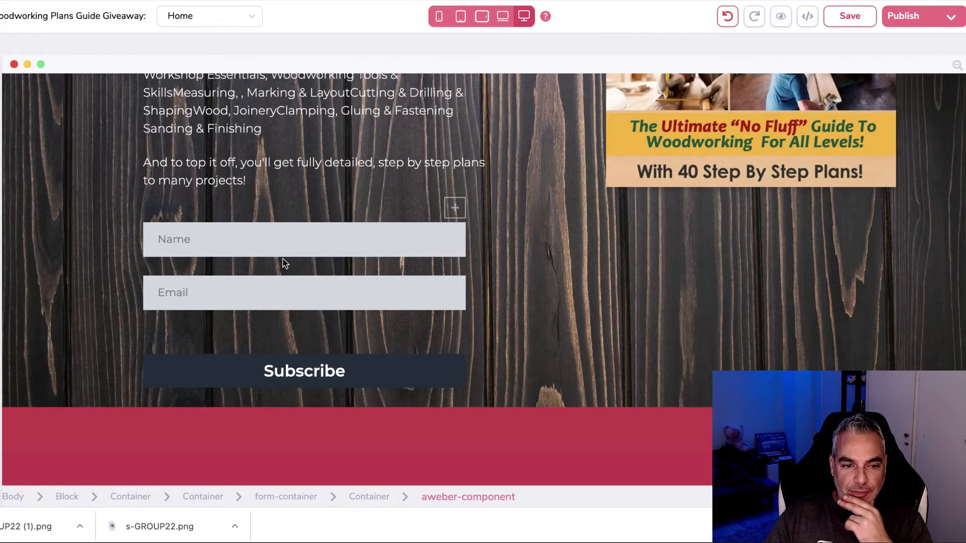
left_click(316, 371)
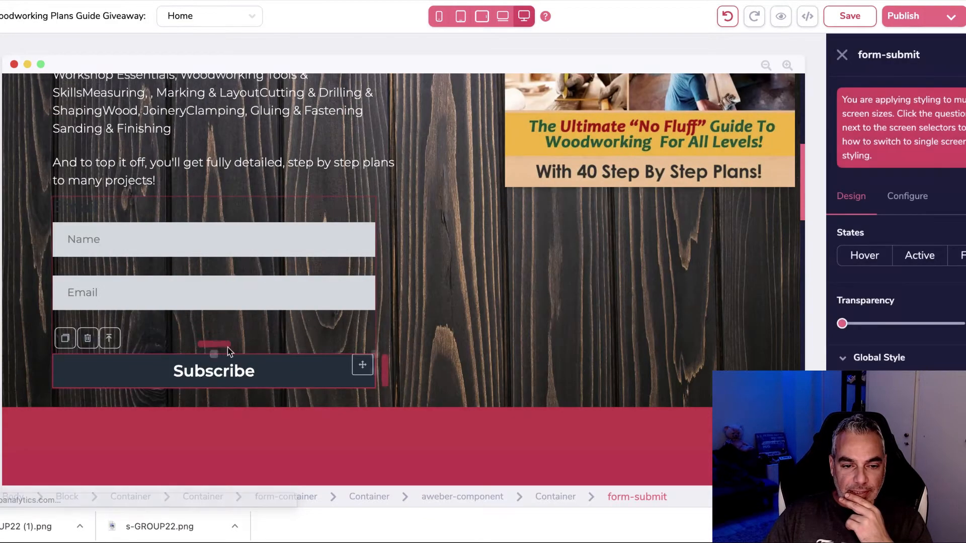
left_click_drag(221, 345, 219, 359)
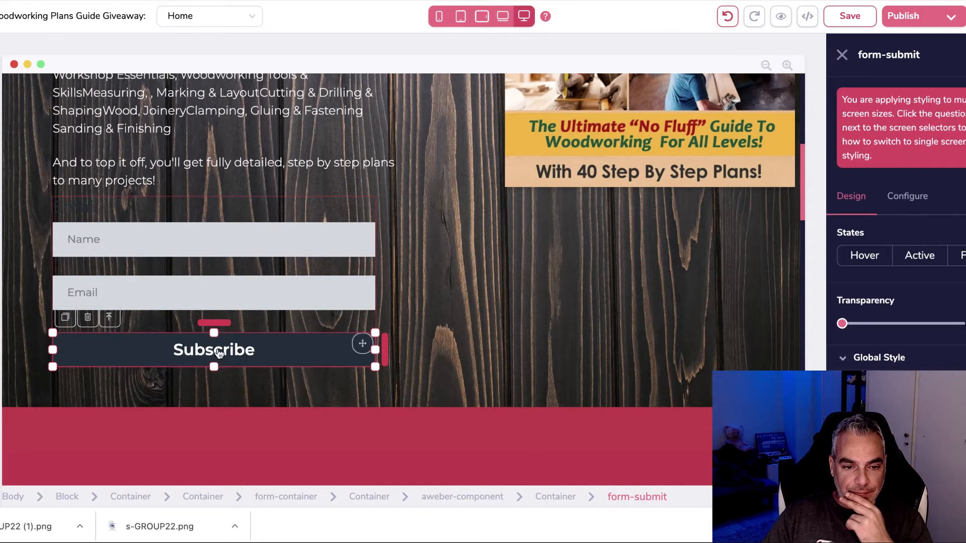
Step: Give the Subscribe button a yellow #FFCC24 background
scroll(273, 367, "up", 1)
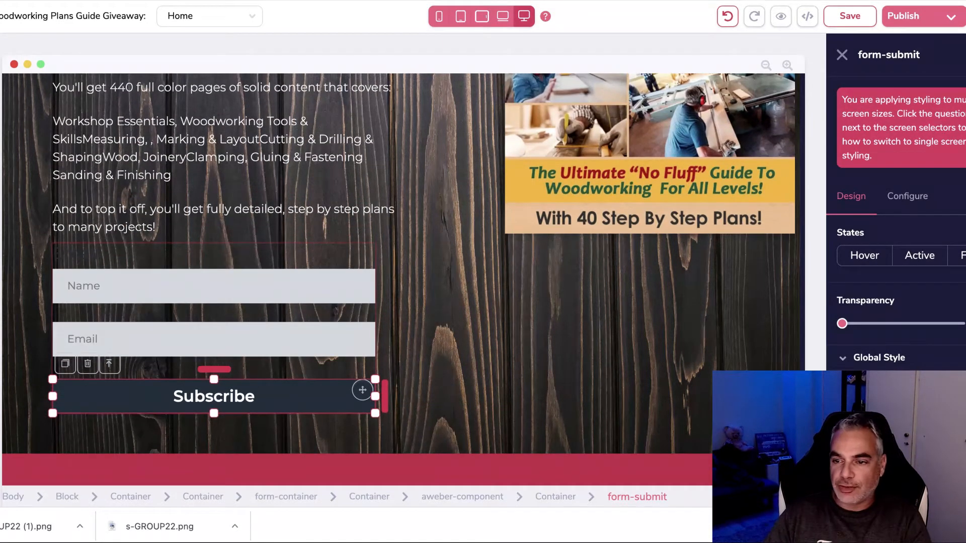
left_click(921, 196)
left_click(851, 184)
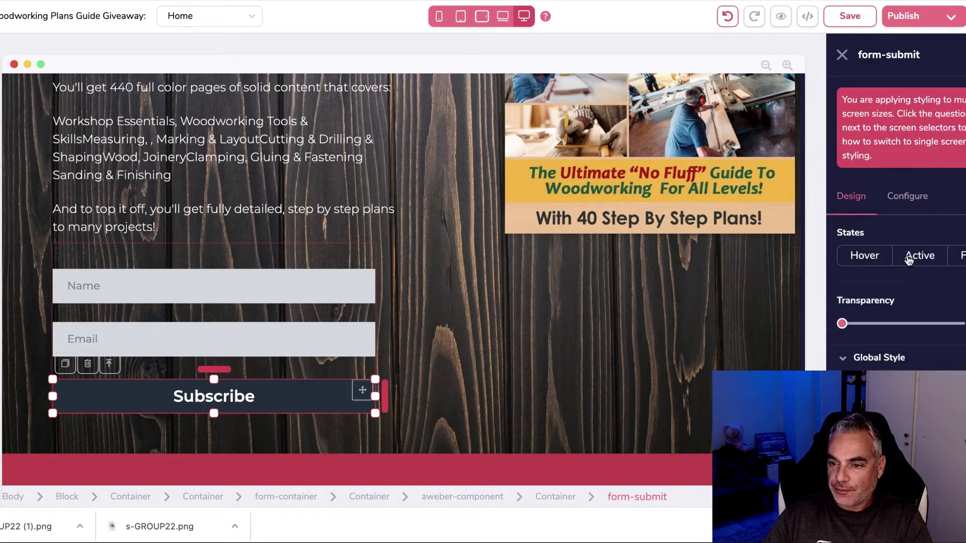
scroll(896, 226, "down", 5)
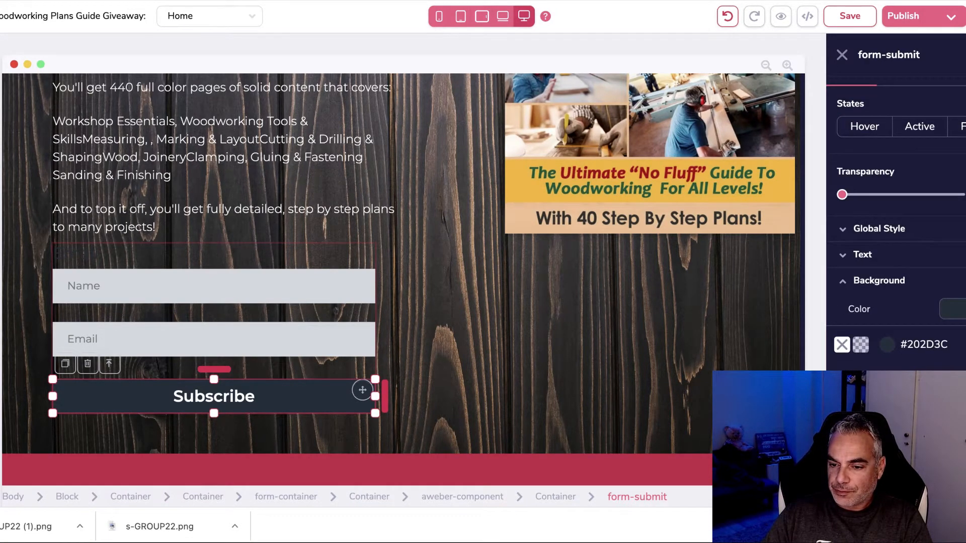
left_click(887, 402)
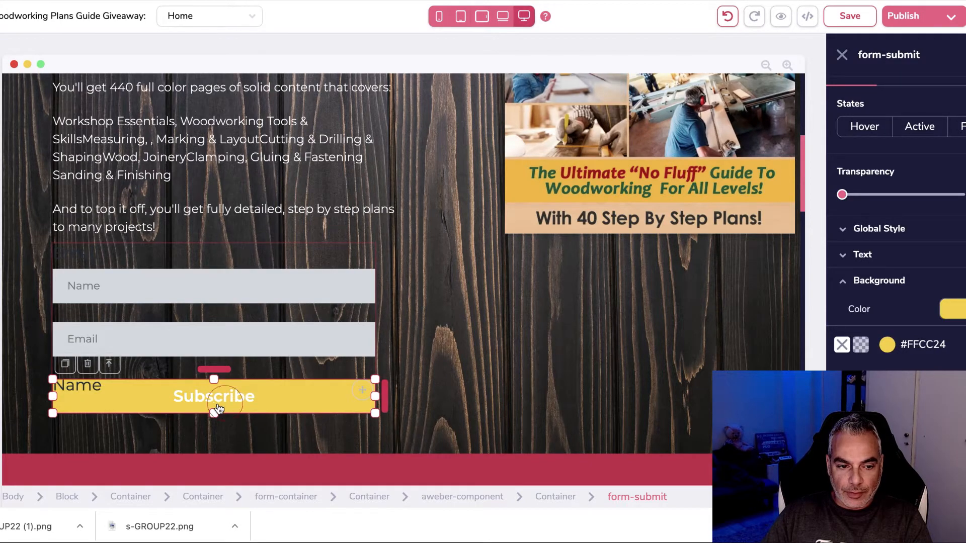
Step: Delete the stray Name label sitting over the button
left_click(99, 424)
left_click(89, 388)
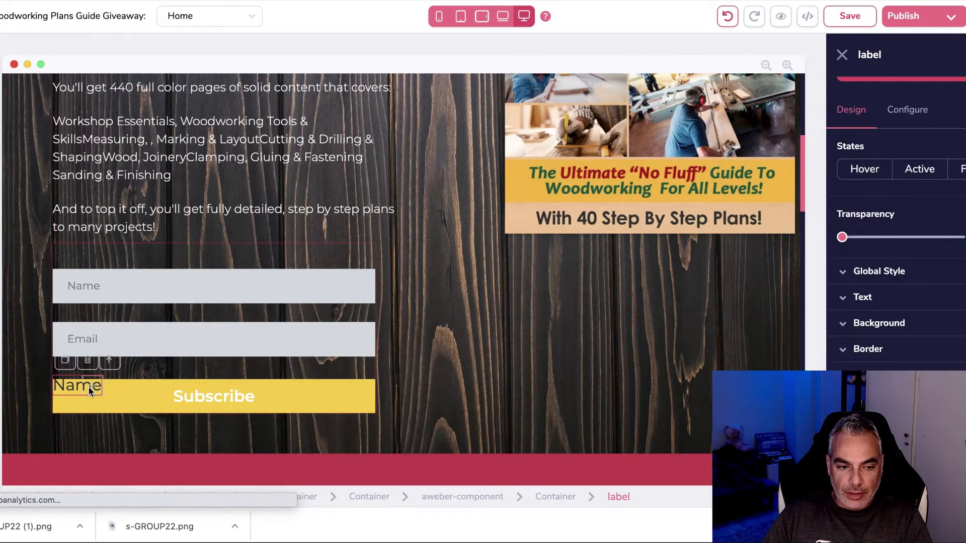
left_click(87, 360)
left_click(508, 274)
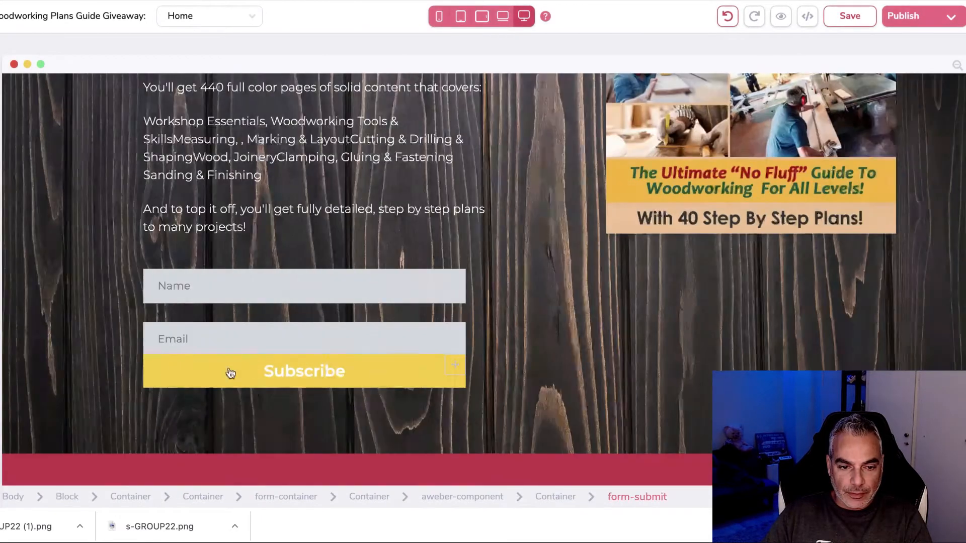
Step: Adjust the Subscribe button's spacing below the Name and Email fields
left_click(339, 366)
left_click_drag(216, 346, 216, 305)
left_click(250, 335)
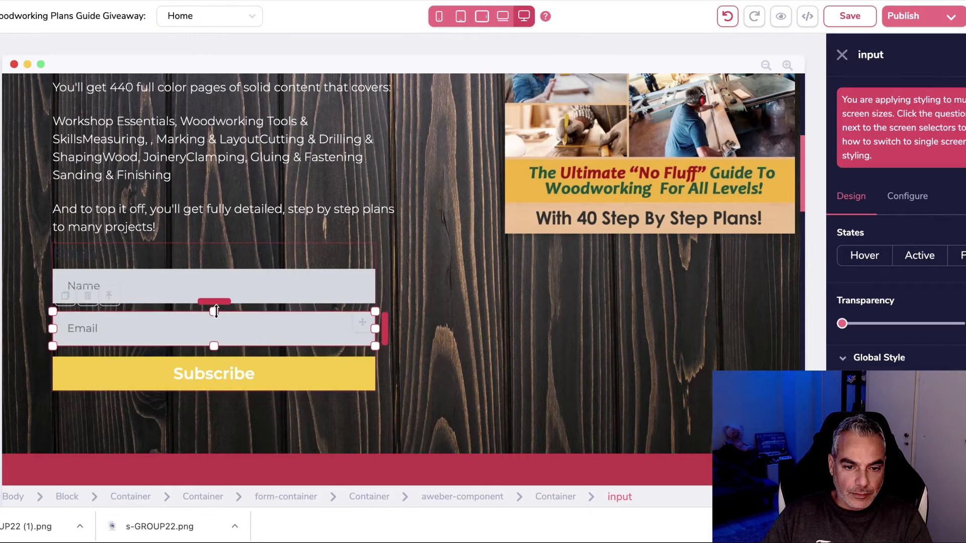
left_click(233, 377)
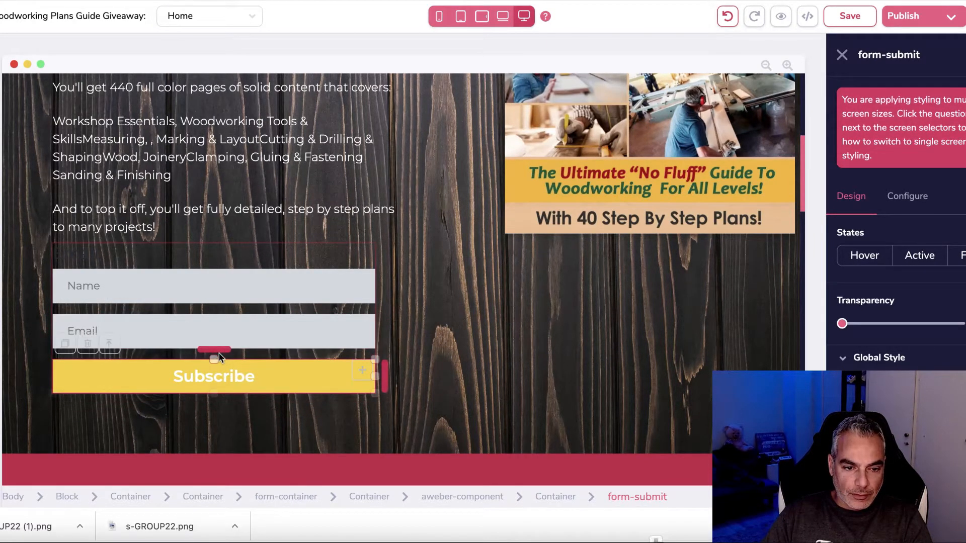
left_click_drag(219, 354, 220, 352)
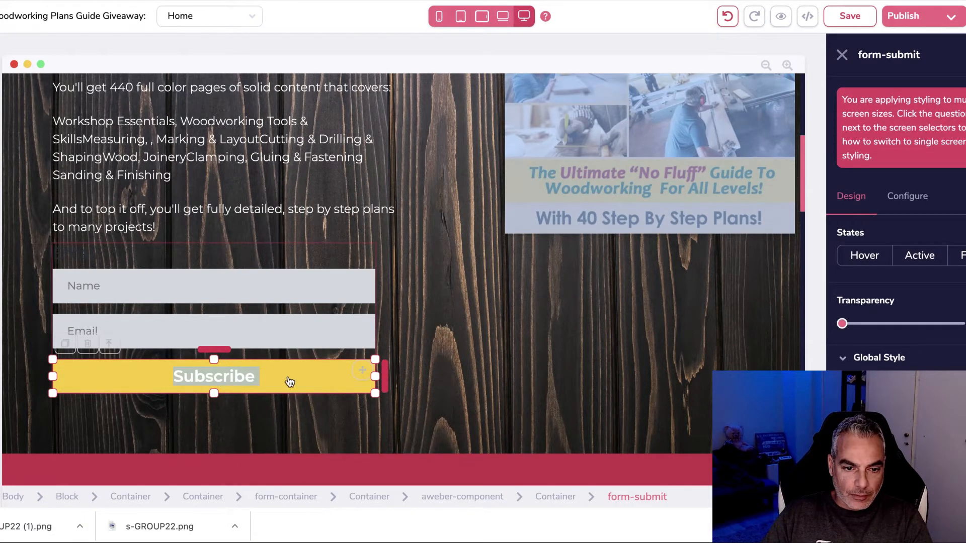
Step: Relabel the button DOWNLOAD BOOK, link the form to the Woodworking Plans list, and redirect to a page
left_click(908, 197)
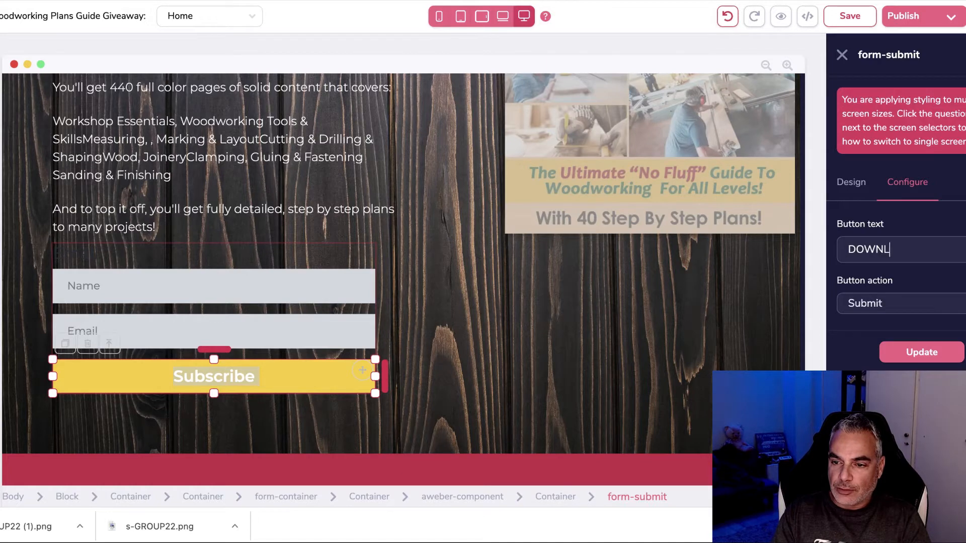
left_click(922, 352)
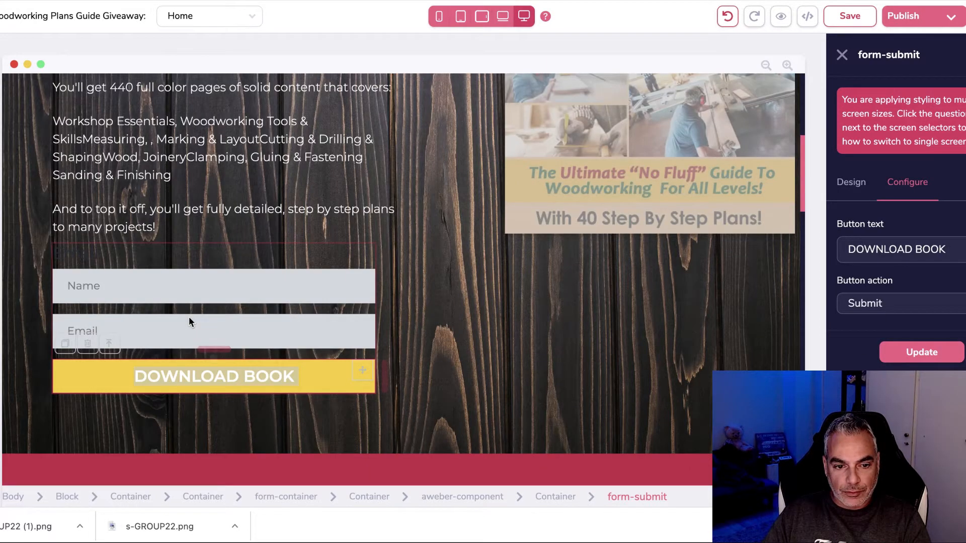
left_click(256, 365)
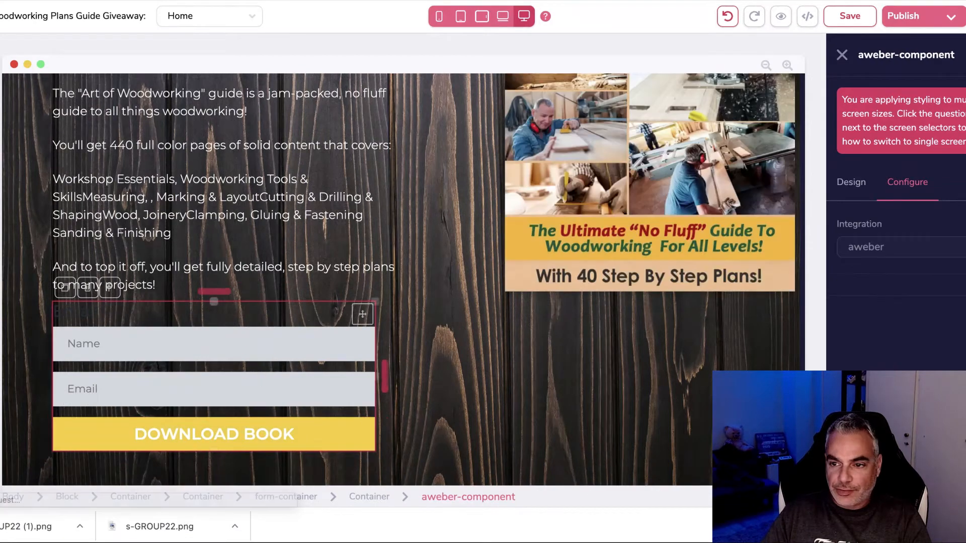
left_click(915, 299)
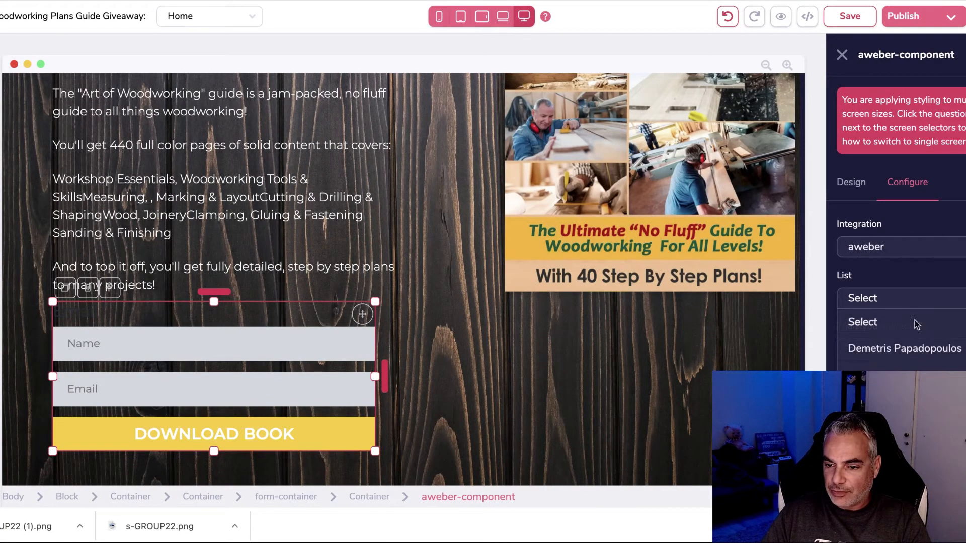
scroll(901, 342, "down", 5)
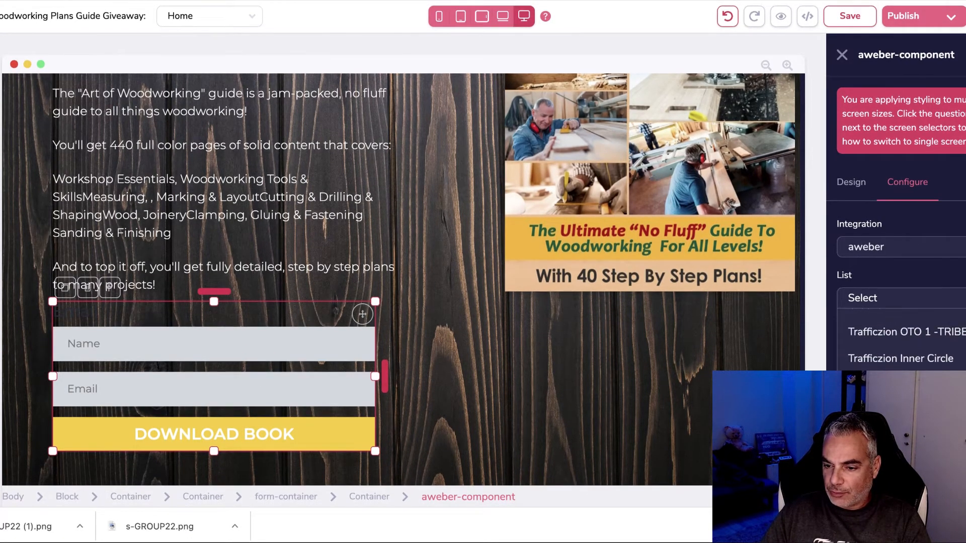
left_click(895, 352)
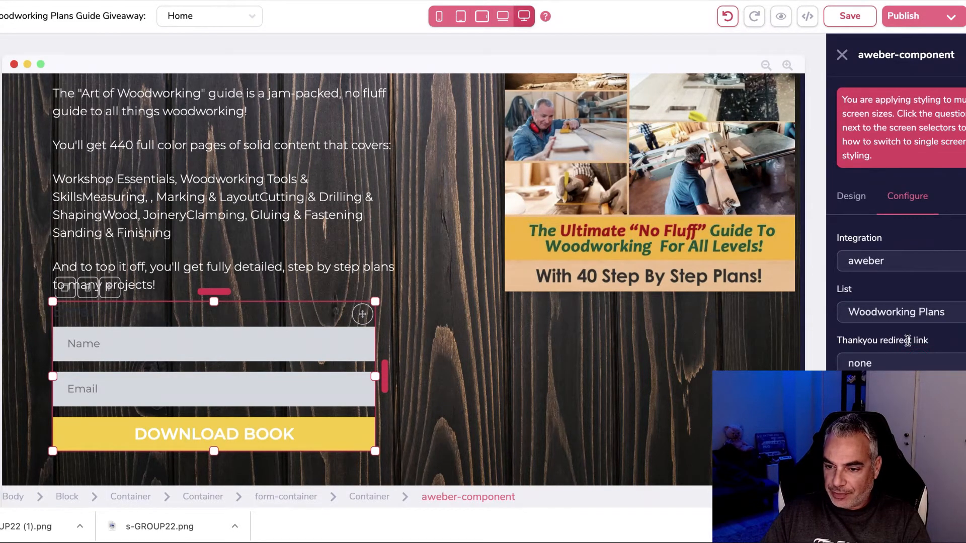
scroll(895, 221, "down", 1)
left_click(870, 384)
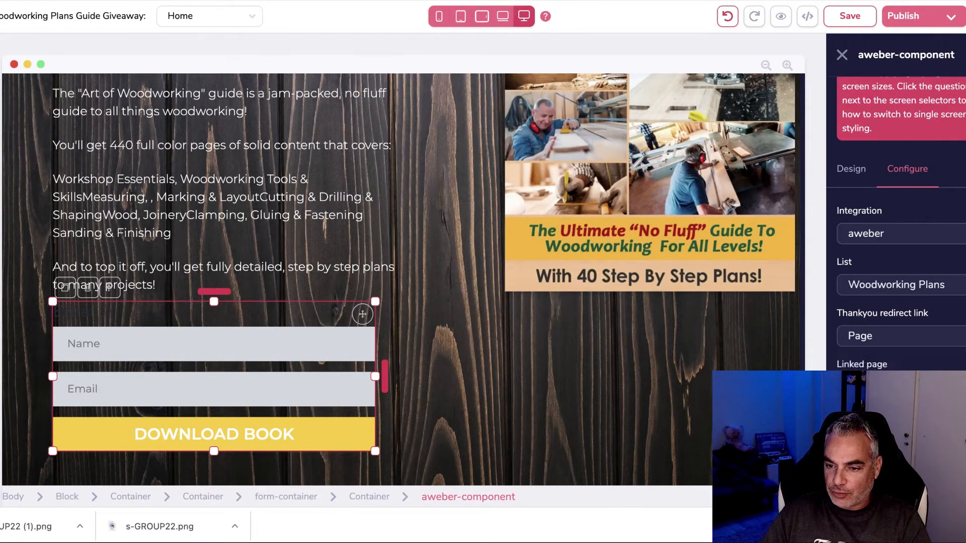
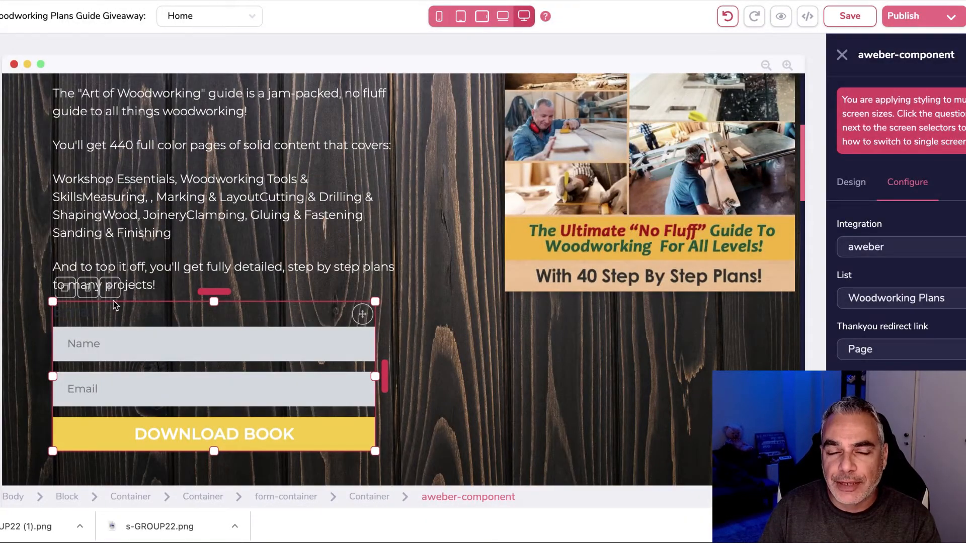
Step: Browse the Elements panel and review the DOWNLOAD BOOK button's Design settings
scroll(113, 305, "up", 3)
left_click(1, 126)
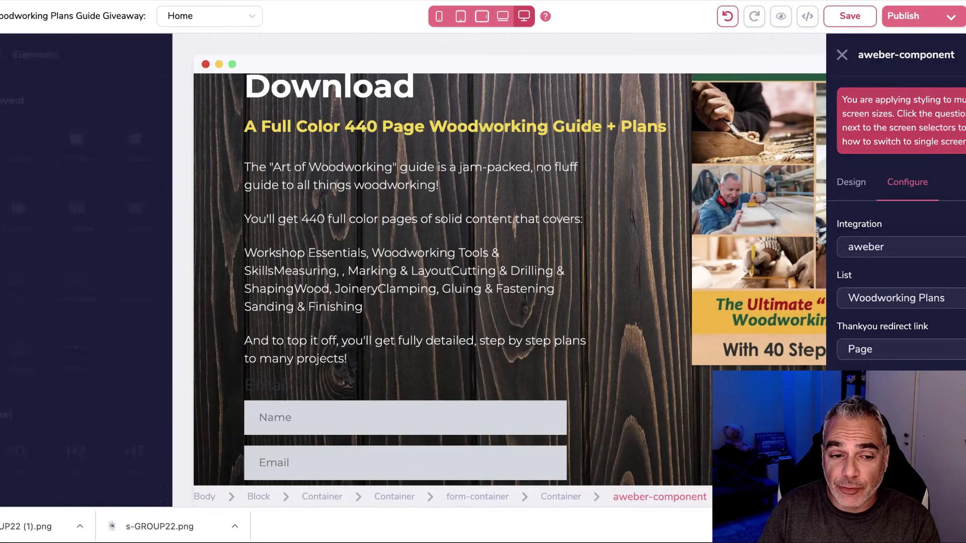
scroll(89, 352, "down", 12)
scroll(93, 353, "down", 15)
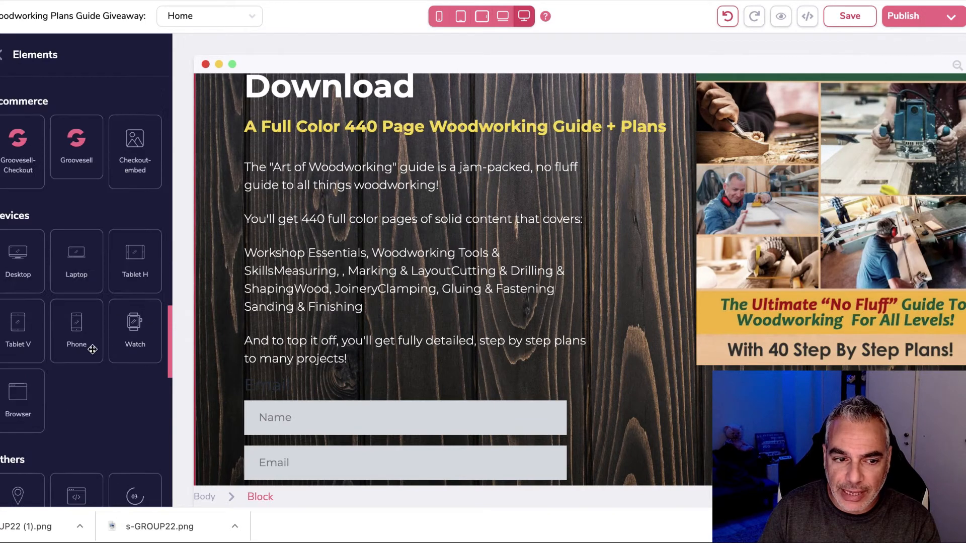
scroll(80, 230, "up", 2)
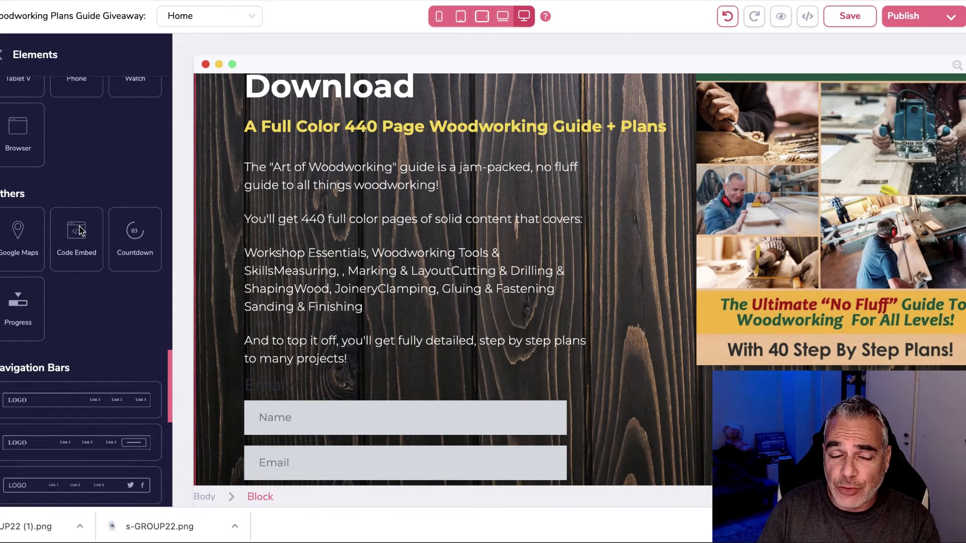
scroll(71, 282, "down", 10)
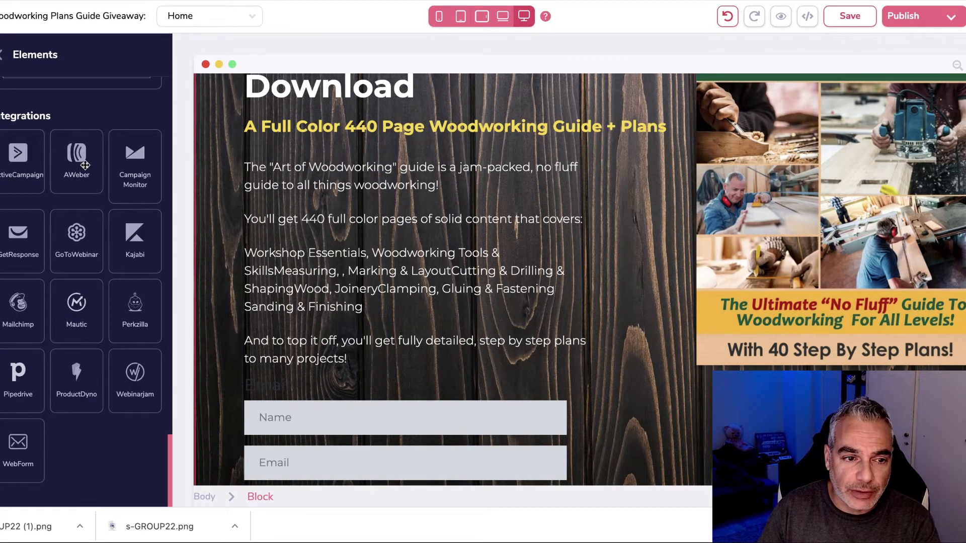
scroll(85, 163, "up", 15)
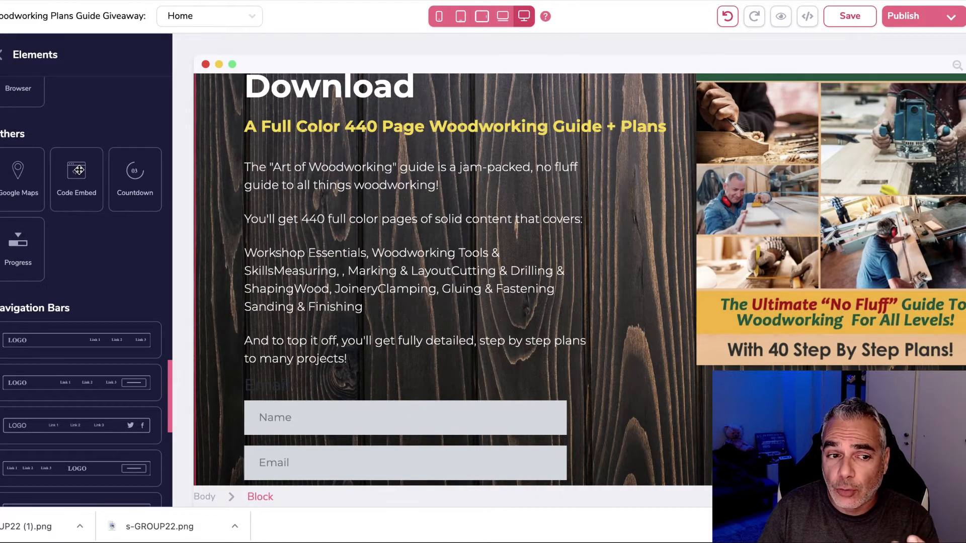
scroll(431, 357, "up", 3)
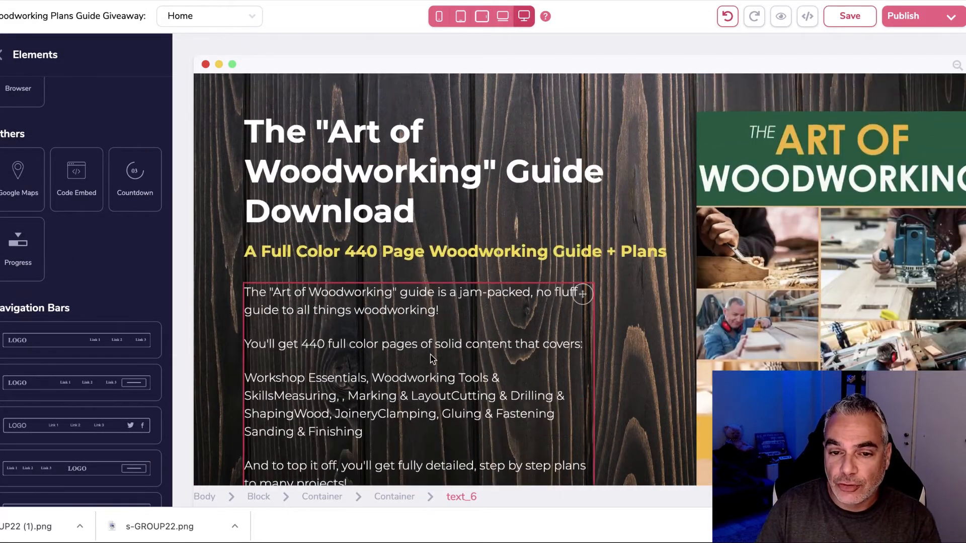
scroll(430, 358, "down", 5)
scroll(433, 349, "up", 2)
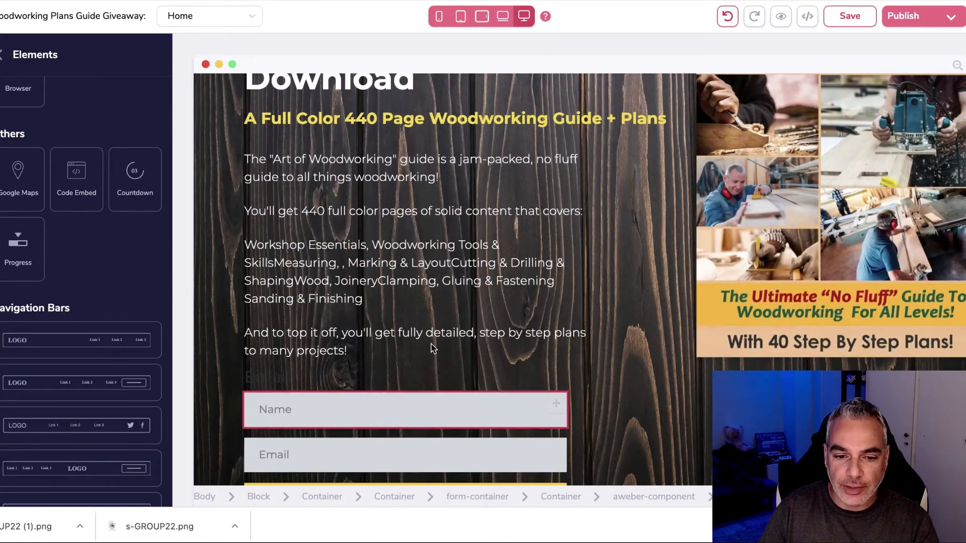
scroll(432, 346, "down", 3)
scroll(502, 322, "down", 4)
scroll(502, 328, "up", 2)
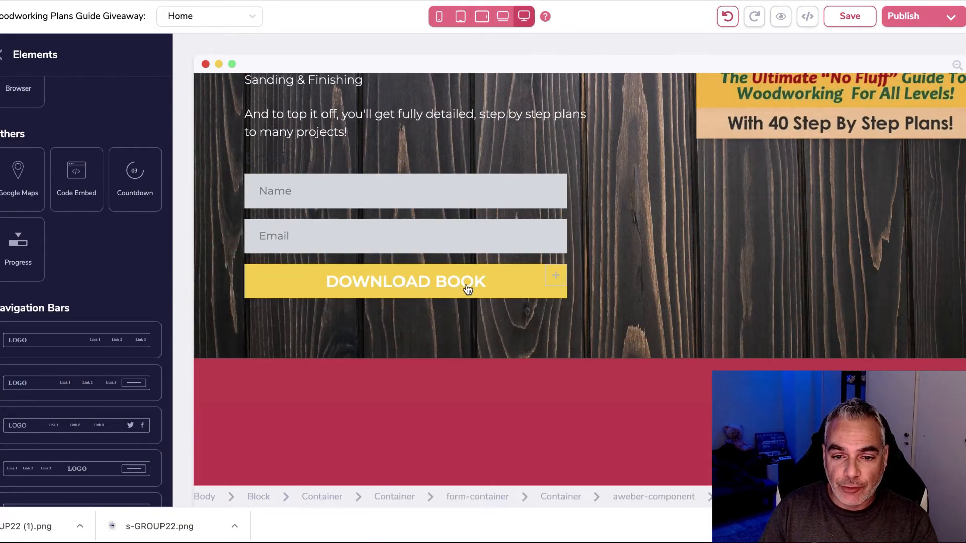
left_click(468, 289)
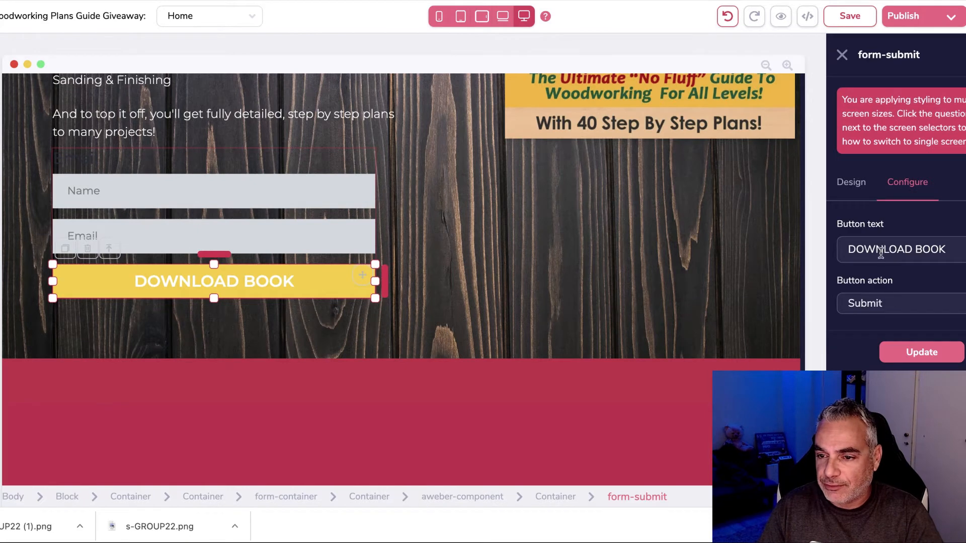
left_click(837, 196)
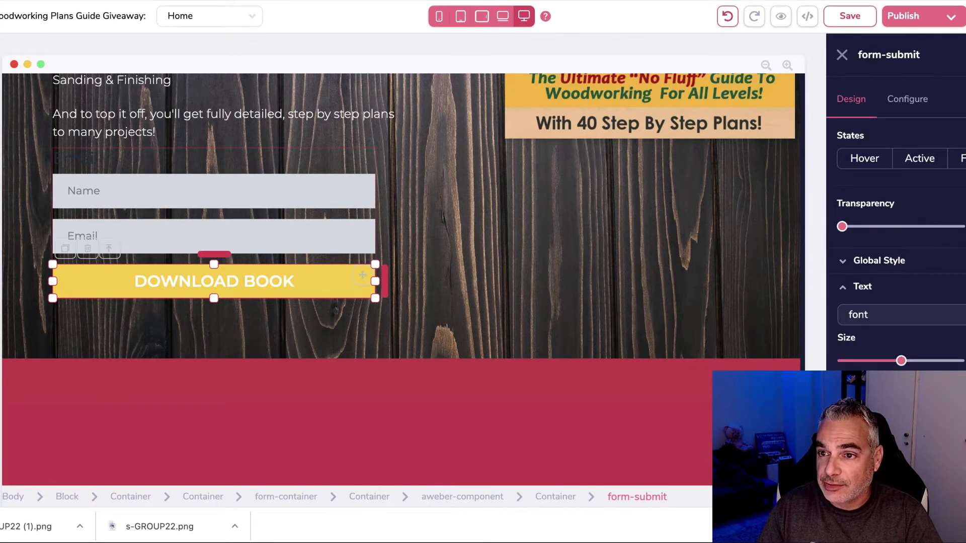
scroll(895, 229, "down", 1)
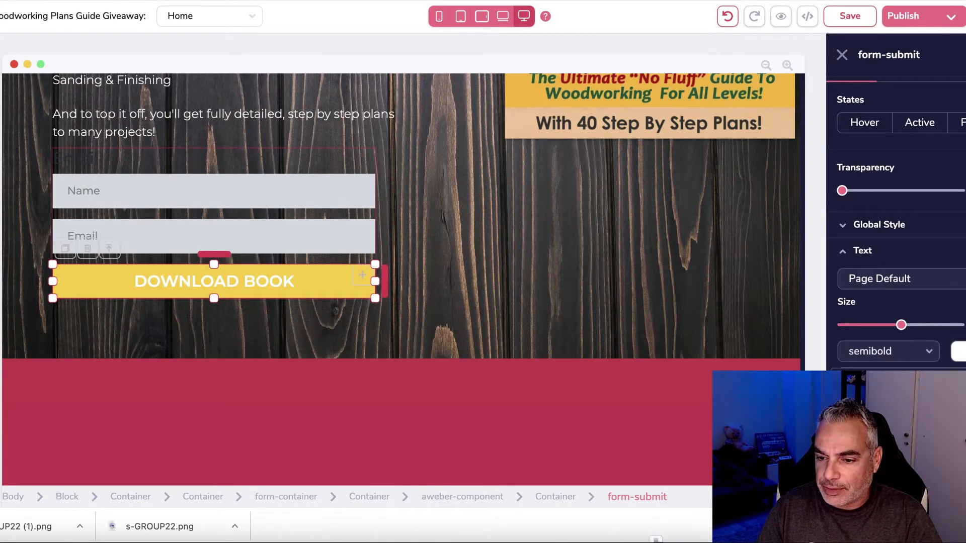
Step: Drag the Art of Woodworking book image's top margin down to lower it in the hero
left_click(445, 307)
scroll(438, 307, "up", 10)
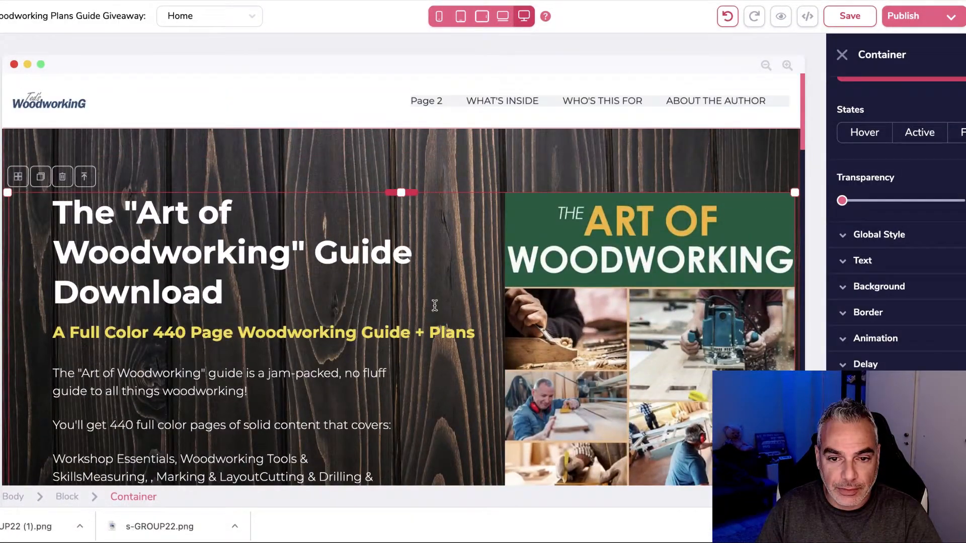
scroll(435, 305, "down", 10)
scroll(681, 251, "up", 8)
left_click(682, 251)
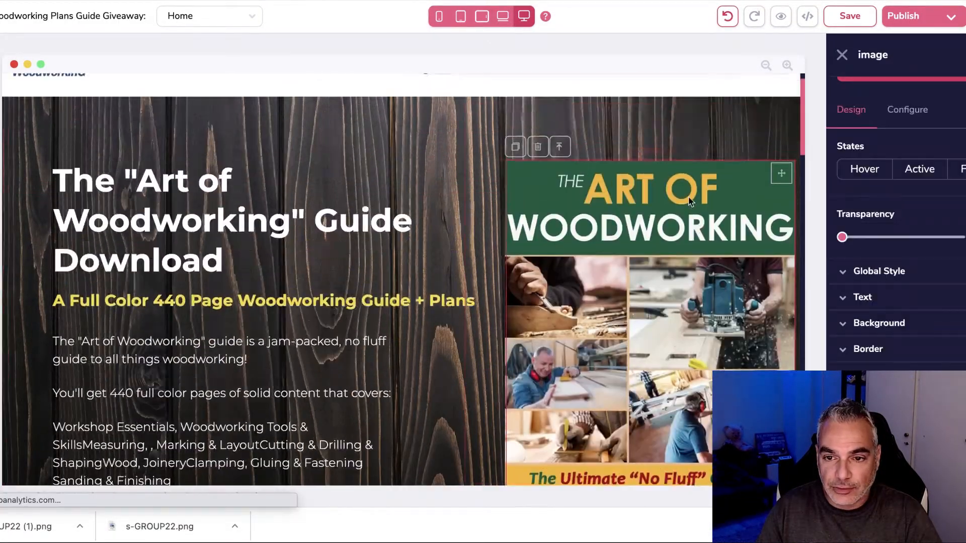
scroll(648, 180, "up", 2)
left_click_drag(648, 193, 649, 238)
scroll(647, 244, "down", 5)
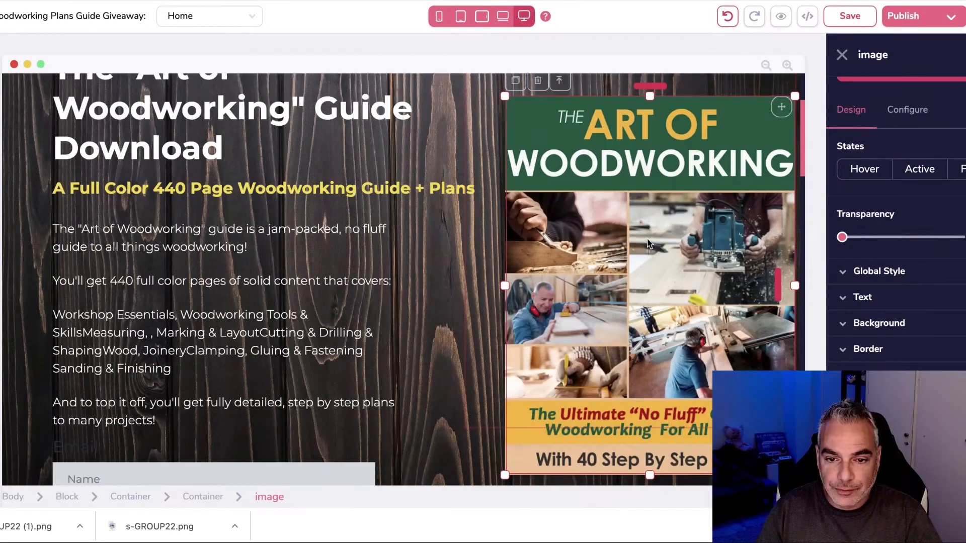
scroll(648, 244, "down", 10)
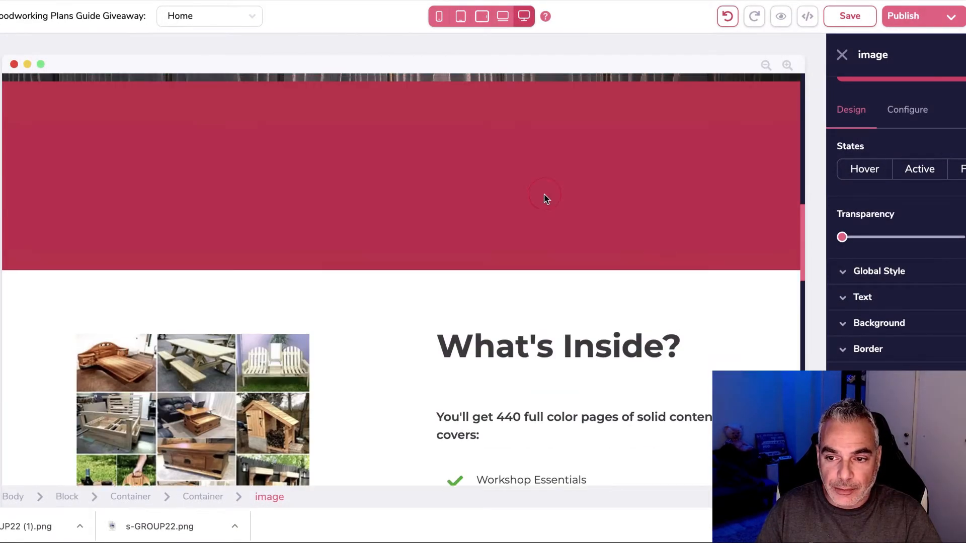
Step: Collapse the red band by dragging the What's Inside section's top edge up
left_click(434, 295)
left_click(362, 300)
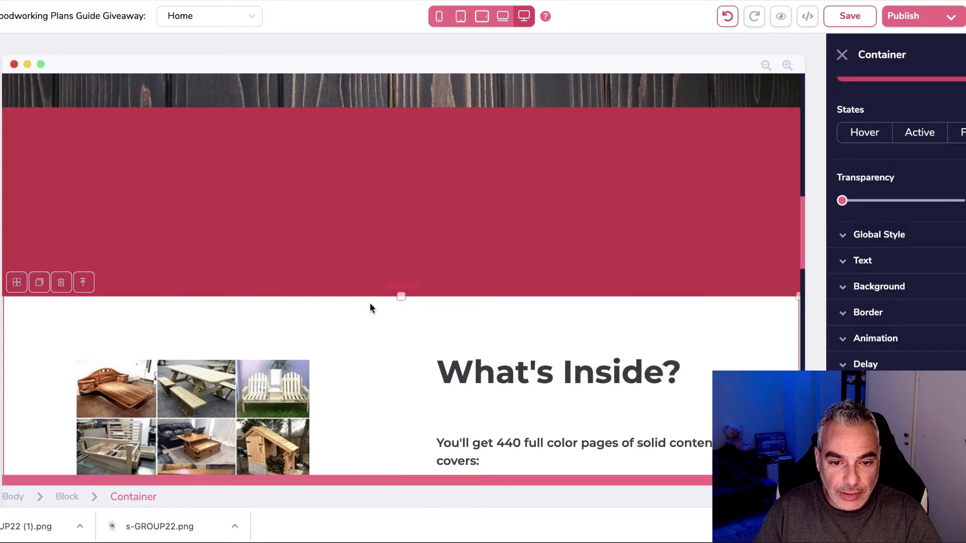
left_click_drag(405, 288, 403, 186)
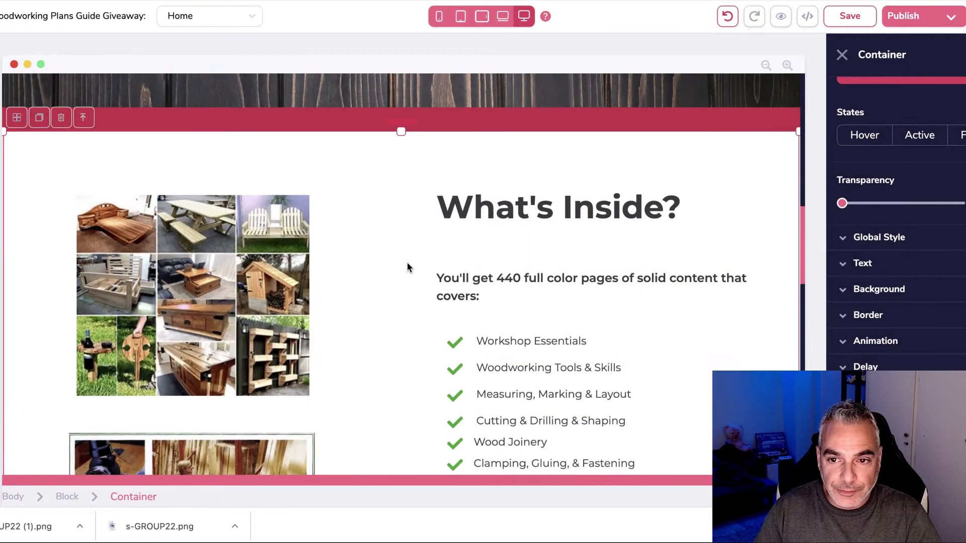
scroll(408, 258, "up", 3)
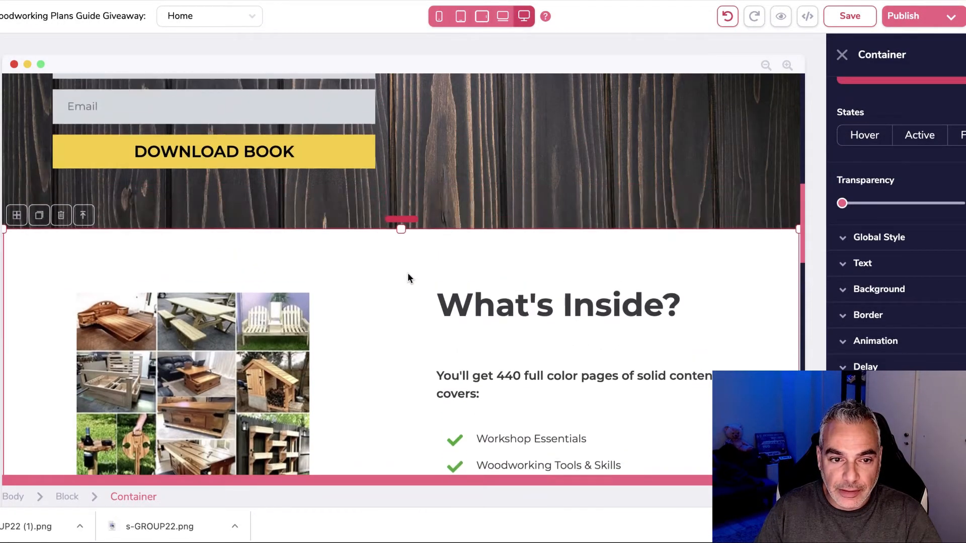
scroll(410, 279, "up", 10)
scroll(408, 278, "down", 20)
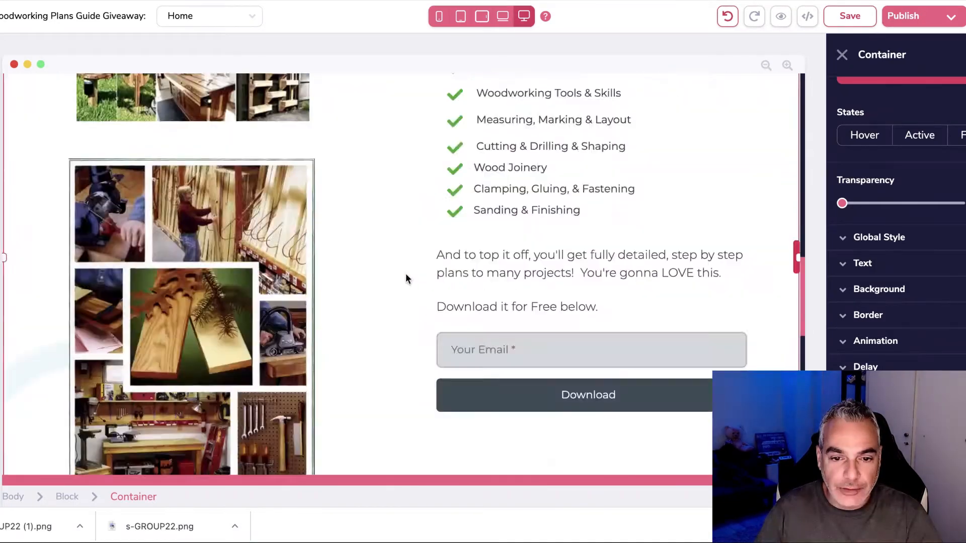
scroll(407, 279, "down", 5)
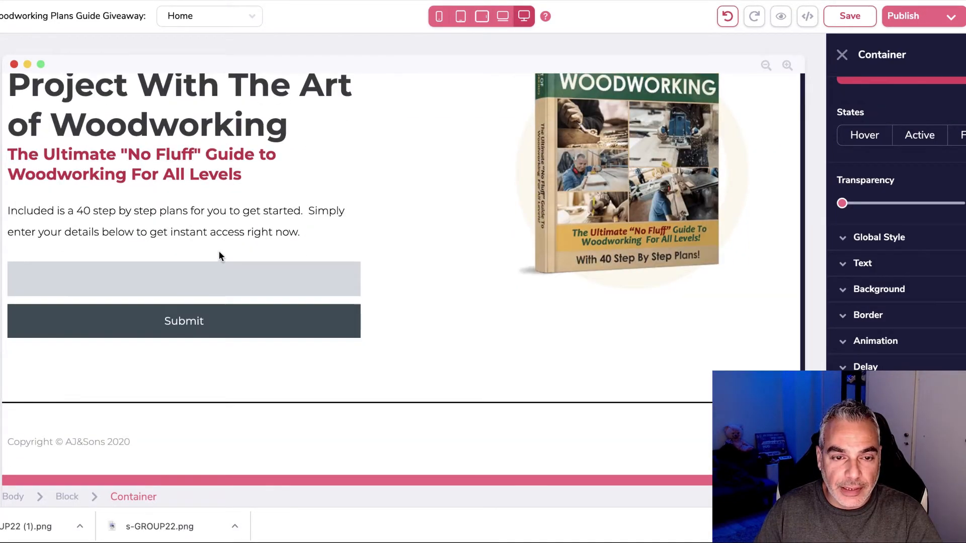
scroll(222, 255, "down", 10)
scroll(223, 255, "up", 6)
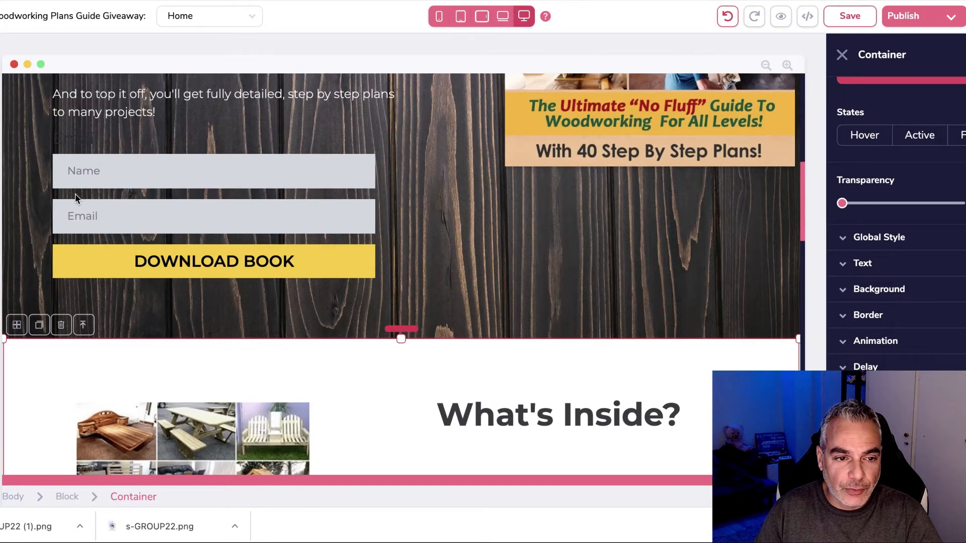
Step: Delete the empty label above the Name field
left_click(96, 197)
left_click(81, 129)
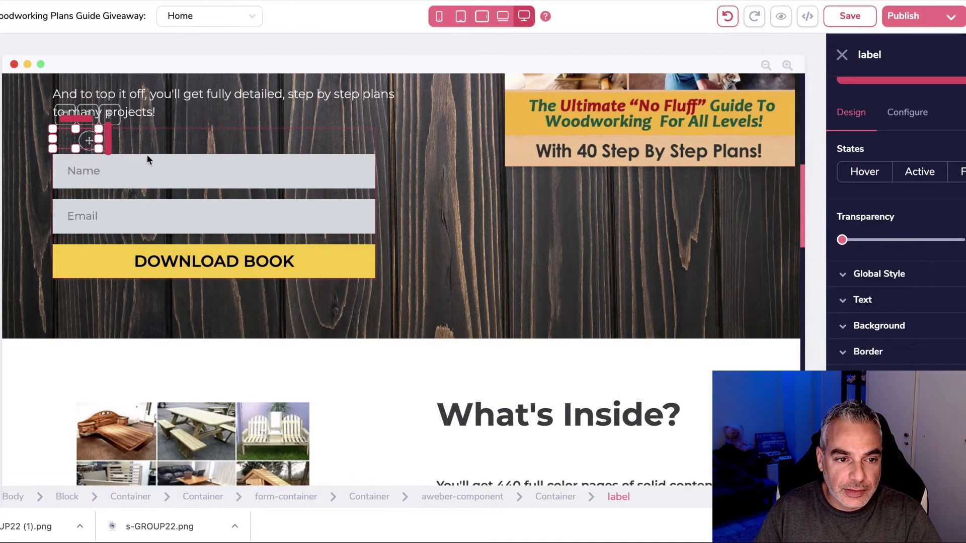
left_click(88, 115)
left_click(508, 272)
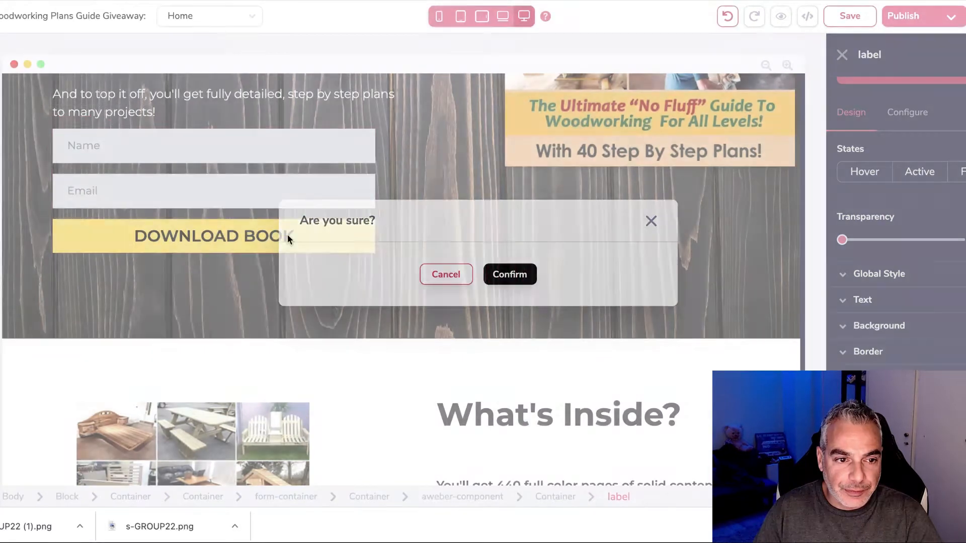
Step: Adjust the spacing above the Name input field
left_click(293, 146)
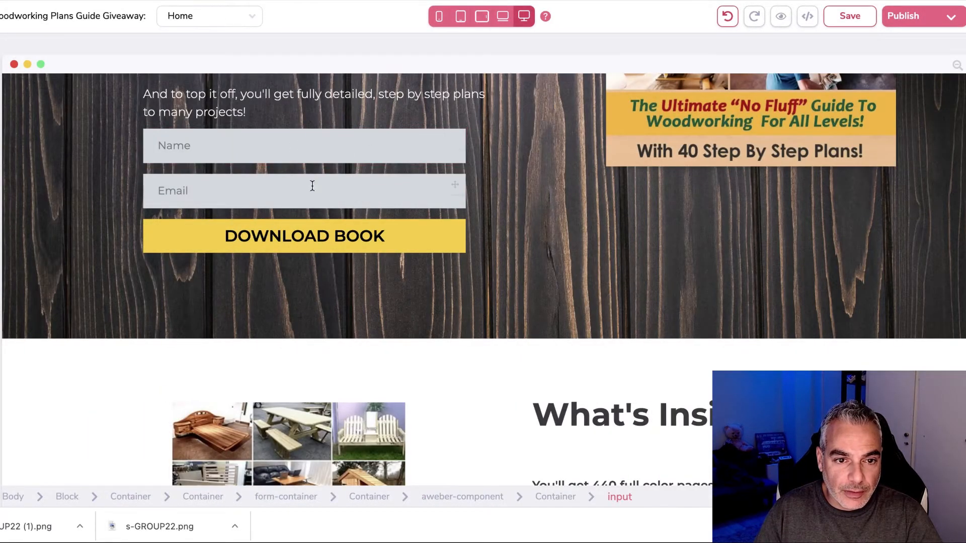
scroll(312, 185, "up", 2)
left_click(300, 240)
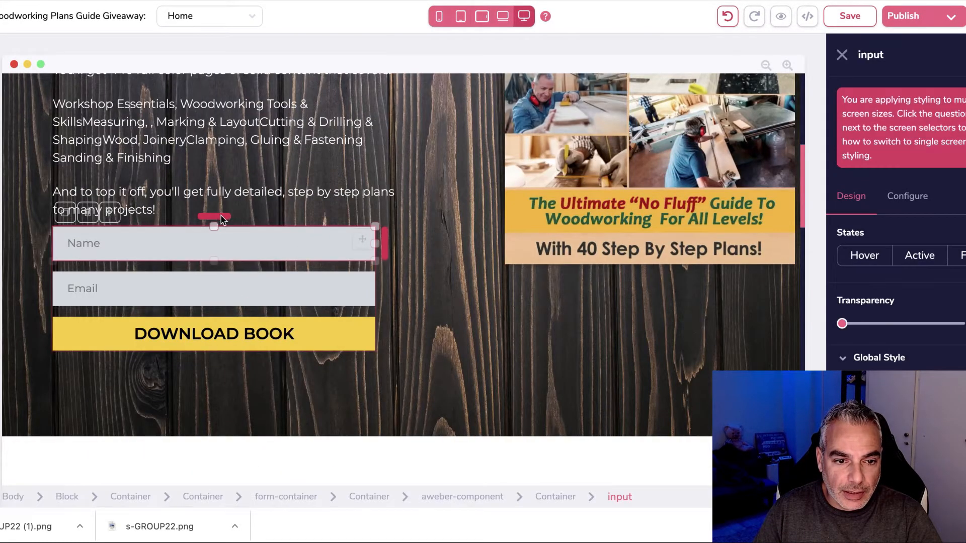
left_click_drag(219, 225, 218, 236)
scroll(151, 255, "down", 1)
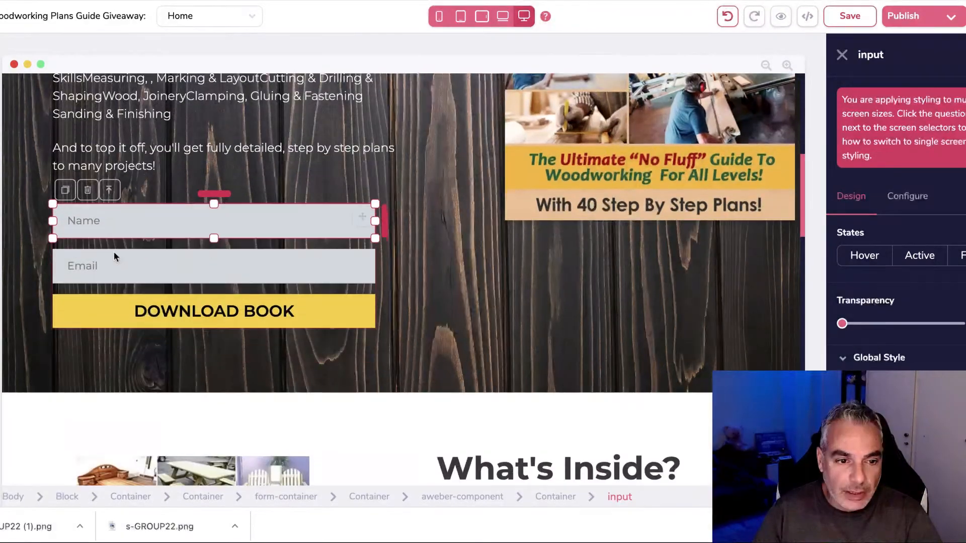
Step: Duplicate the opt-in form fields, then undo the duplicated Name field
left_click(191, 245)
left_click(66, 190)
scroll(425, 270, "down", 2)
left_click(457, 214)
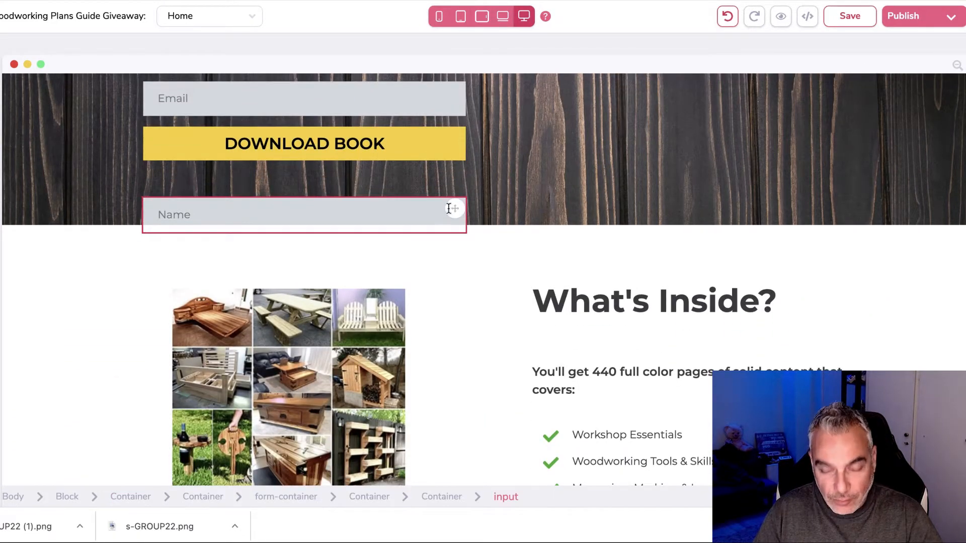
left_click(728, 18)
scroll(354, 235, "down", 2)
Step: Delete the lower form's email input and its old Submit button
scroll(354, 234, "down", 15)
left_click(290, 312)
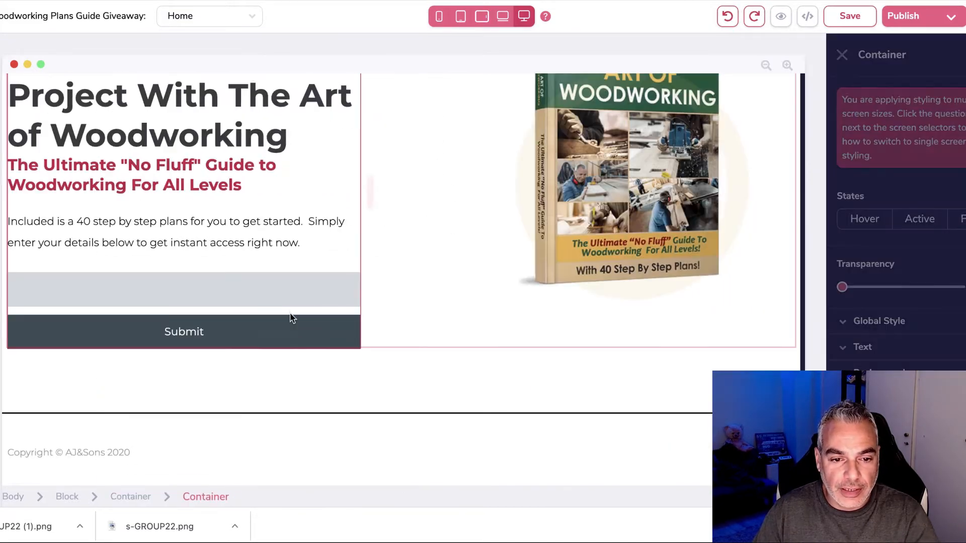
left_click(157, 282)
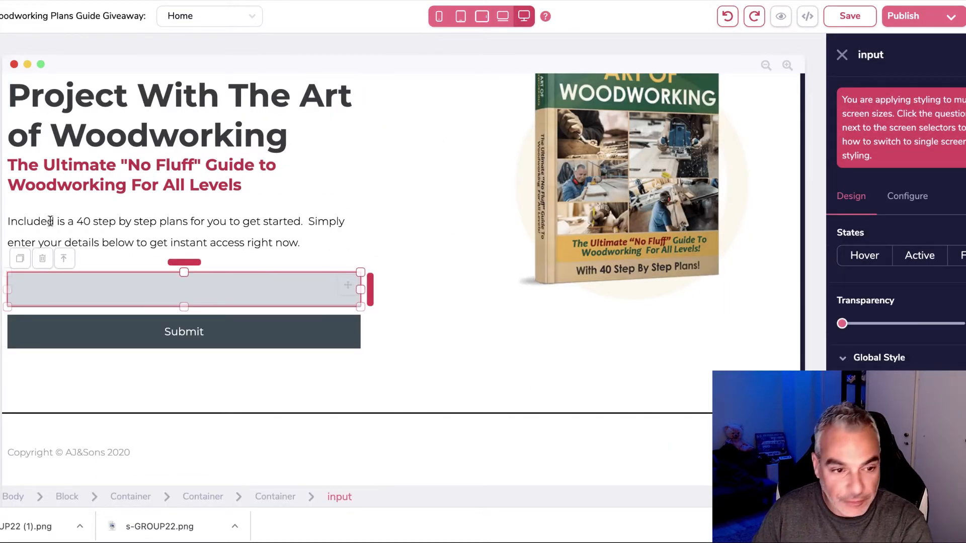
left_click(43, 258)
left_click(515, 280)
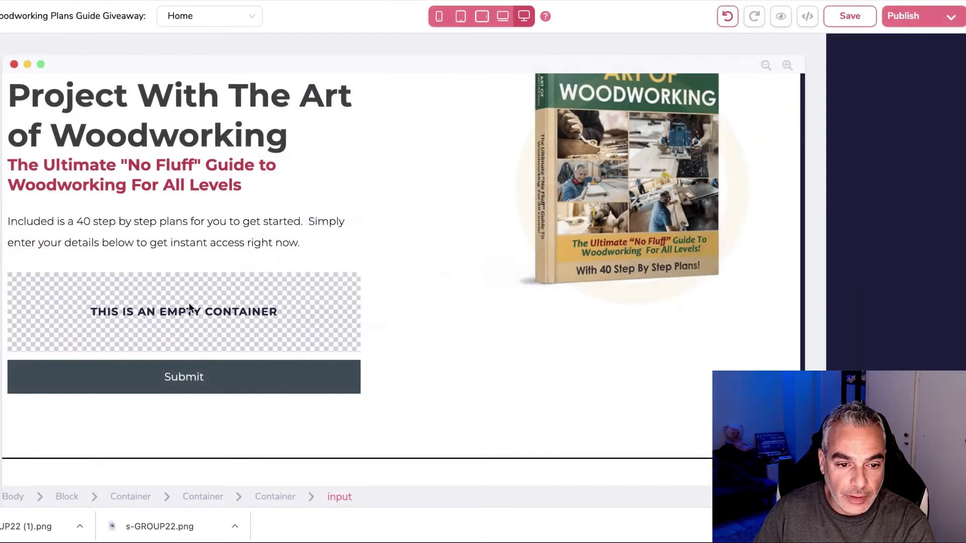
left_click(108, 333)
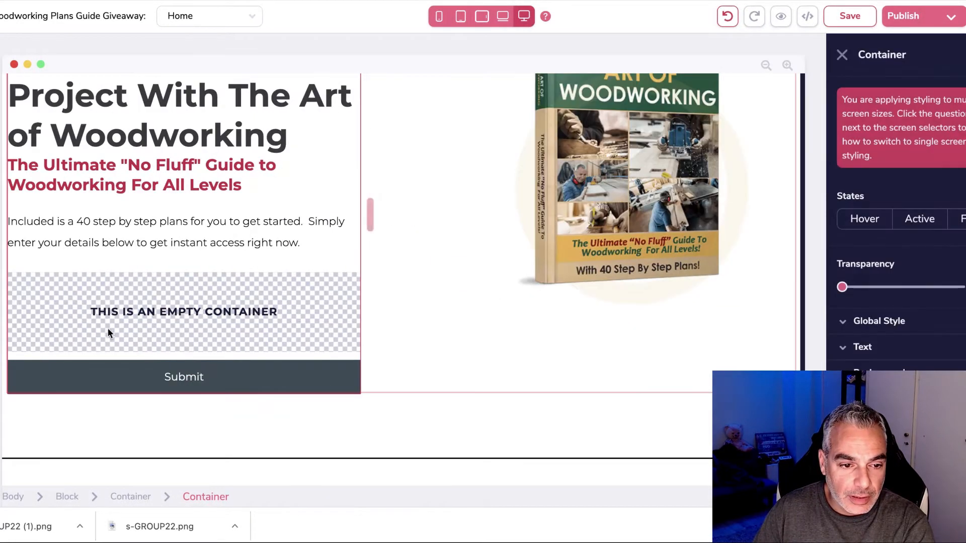
left_click(118, 384)
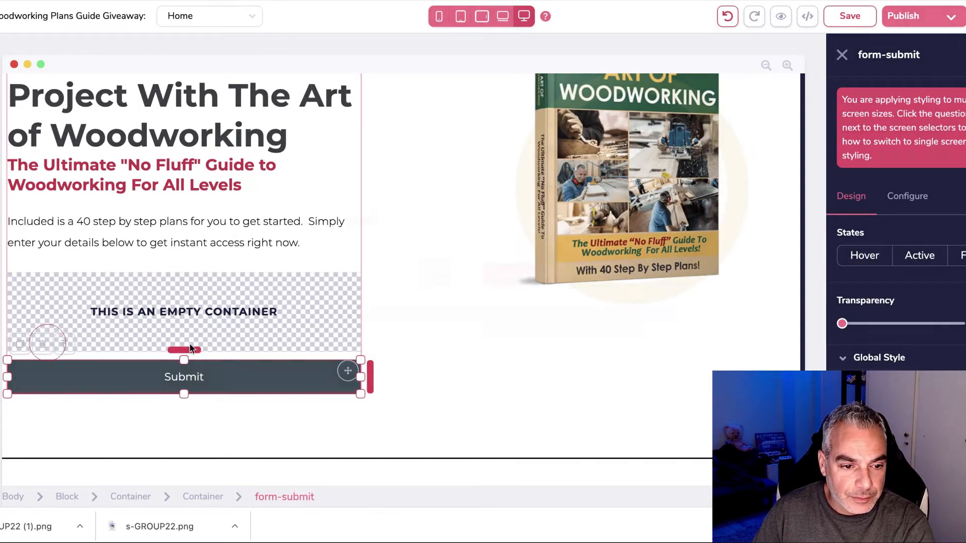
left_click(42, 344)
left_click(506, 279)
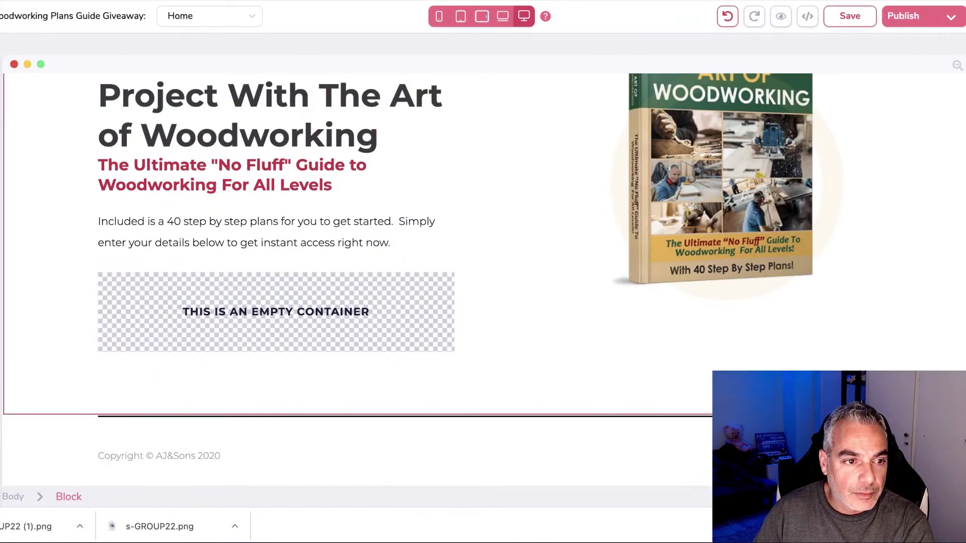
Step: Add an AWeber sign-up form and place it right below the intro paragraph
scroll(97, 205, "down", 10)
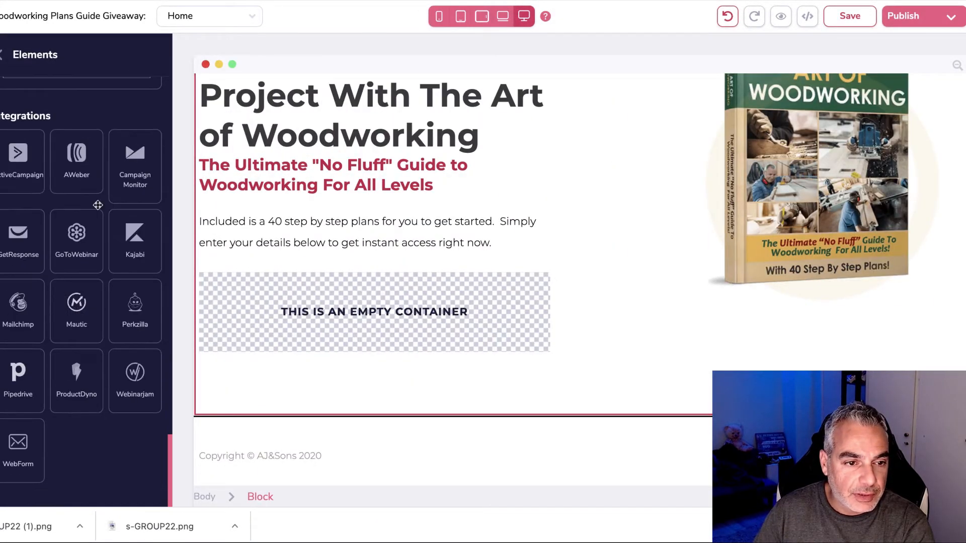
left_click_drag(198, 233, 302, 383)
scroll(456, 364, "down", 3)
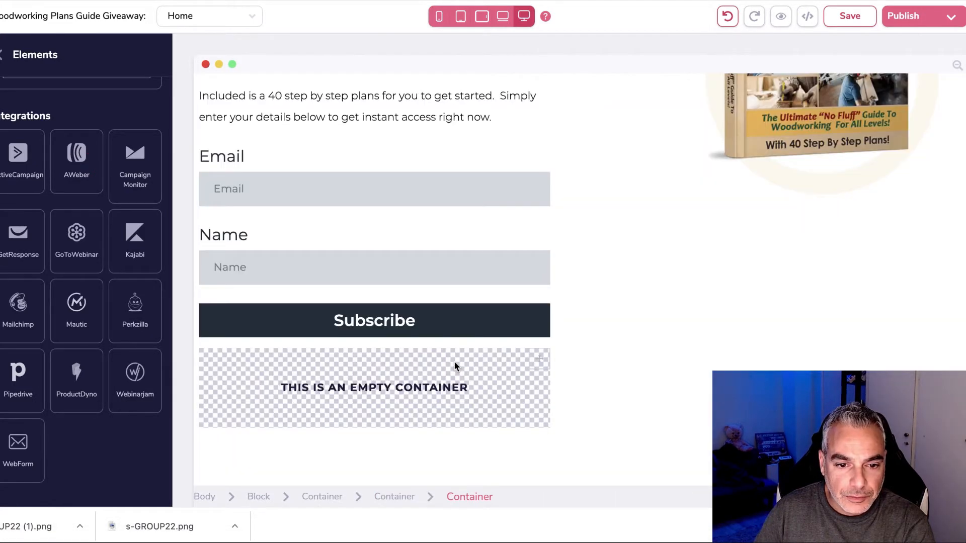
scroll(468, 365, "down", 2)
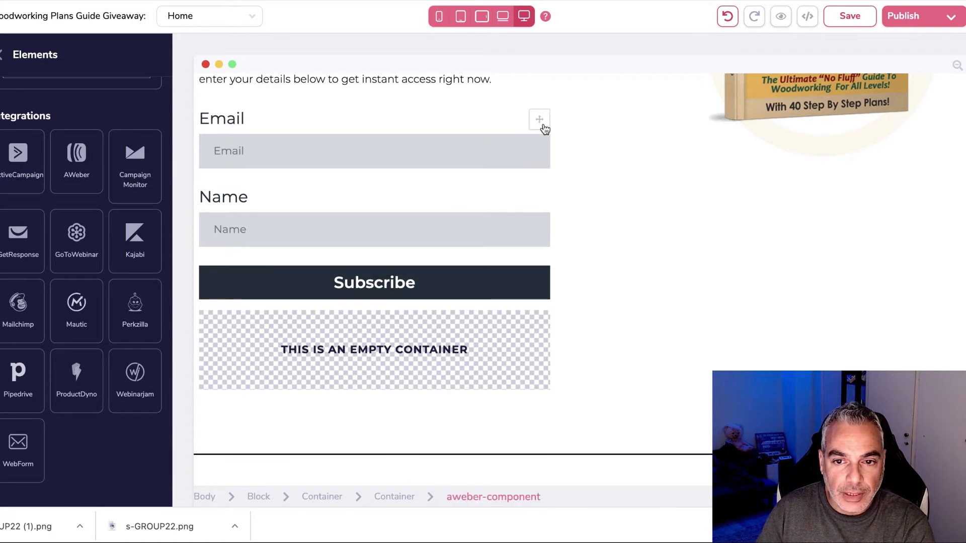
left_click_drag(541, 121, 252, 334)
scroll(258, 347, "down", 5)
scroll(253, 335, "up", 1)
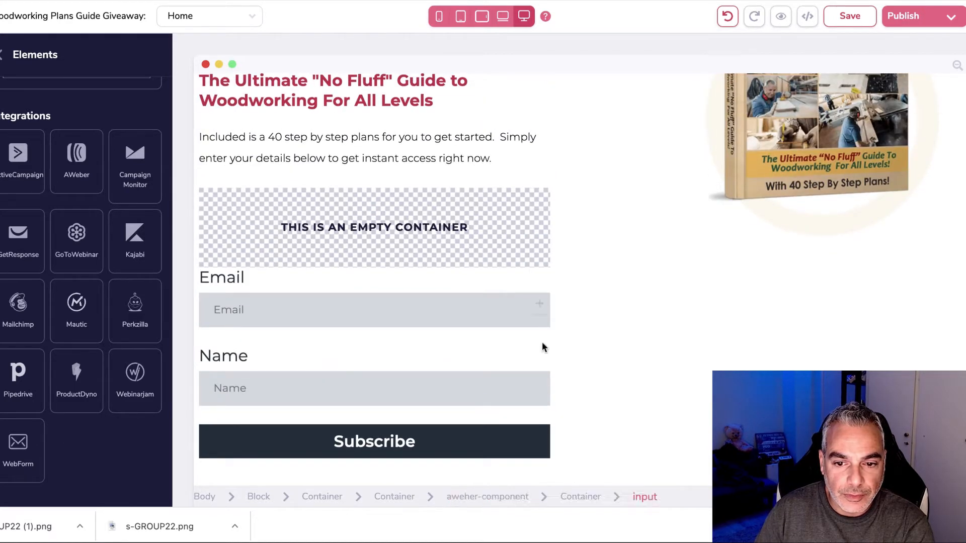
left_click_drag(540, 286, 509, 249)
left_click_drag(368, 296, 461, 414)
Step: Delete the sign-up form's Email and Name labels
scroll(405, 384, "up", 2)
scroll(412, 378, "down", 3)
scroll(382, 363, "up", 2)
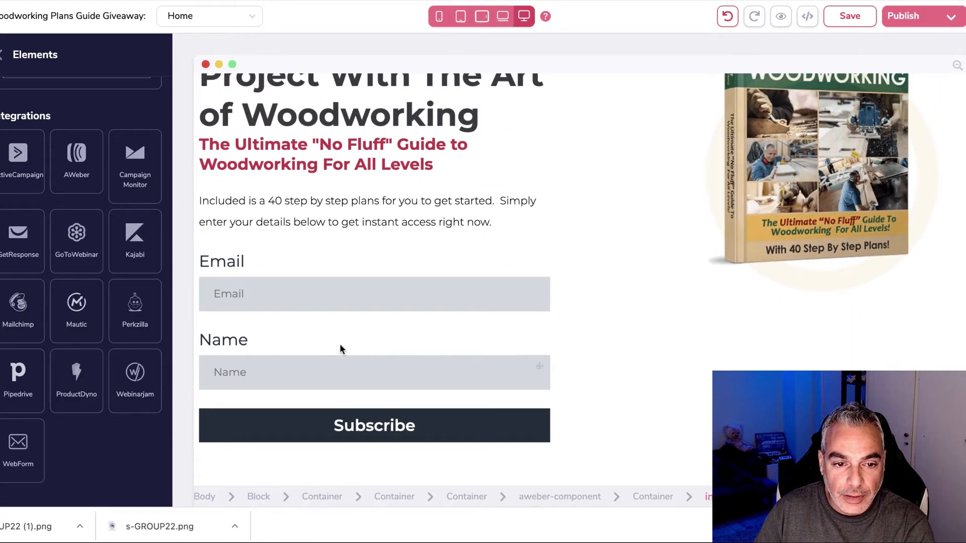
left_click(232, 261)
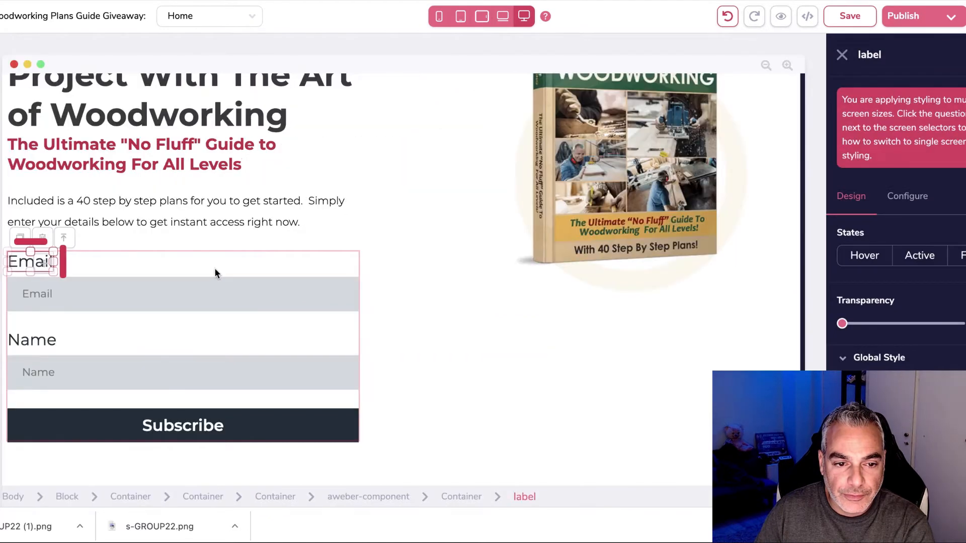
left_click(42, 237)
left_click(510, 274)
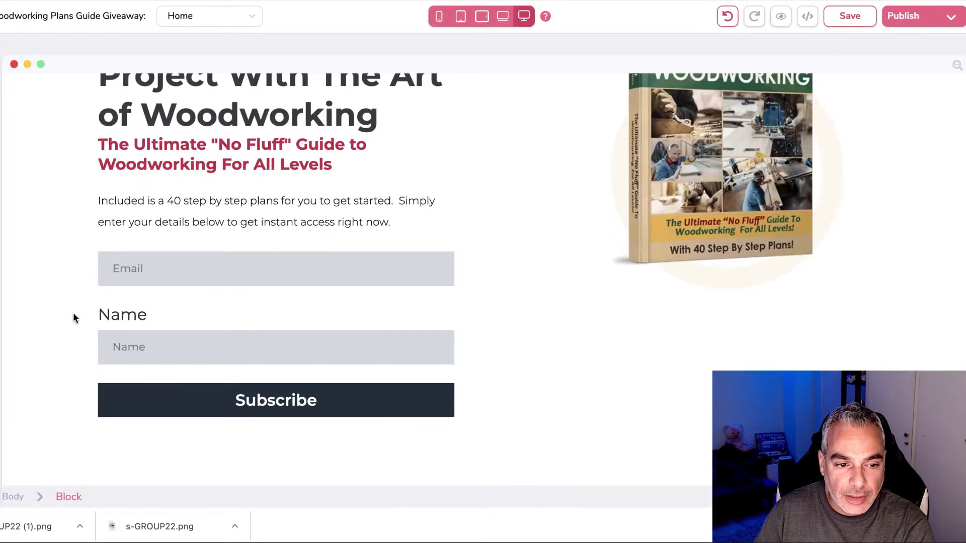
left_click(142, 316)
left_click(42, 289)
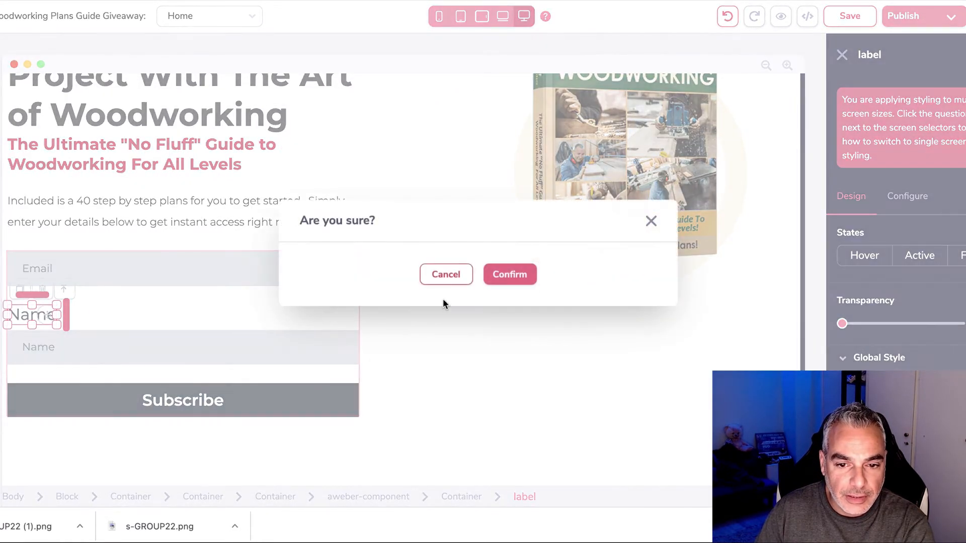
left_click(509, 273)
Step: Connect the sign-up form to the Woodworking Plans mailing list
left_click(336, 307)
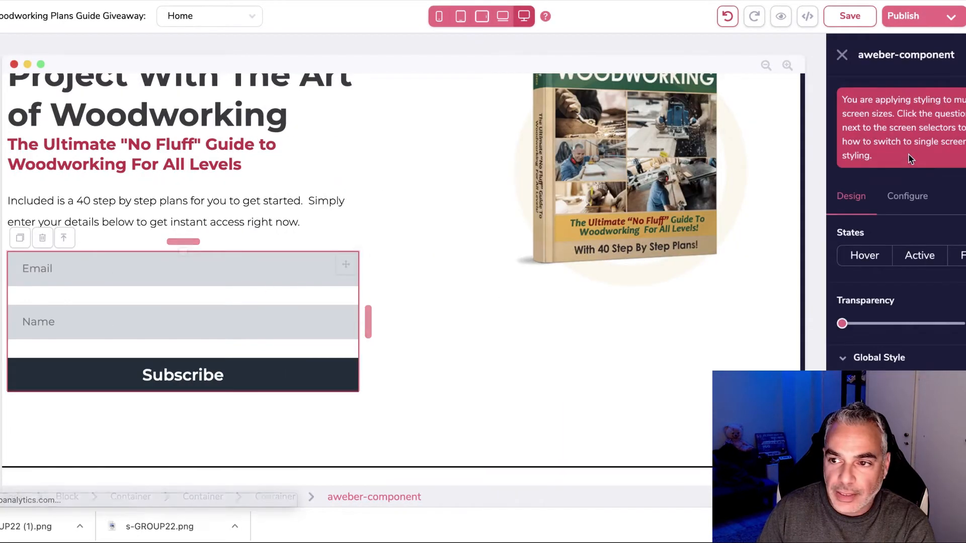
left_click(908, 182)
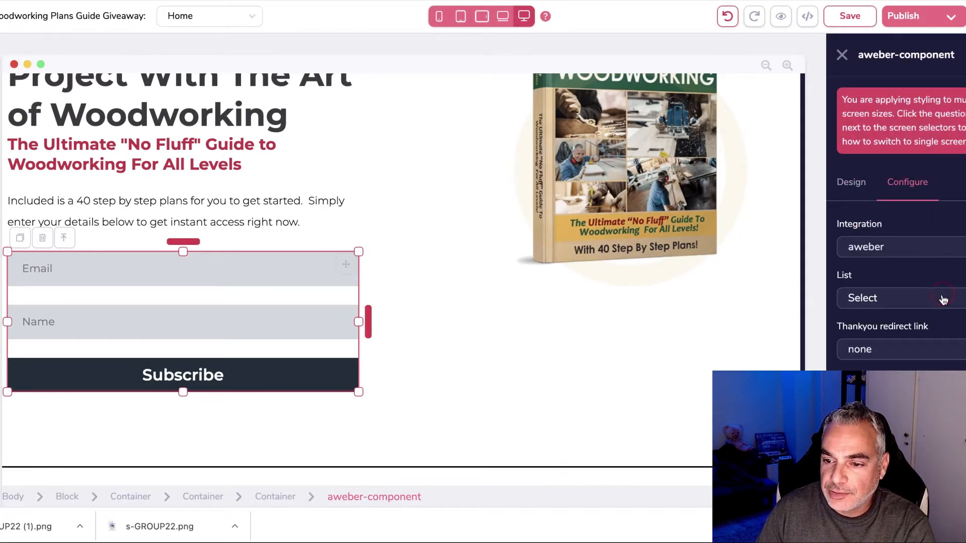
left_click(943, 300)
scroll(901, 342, "down", 3)
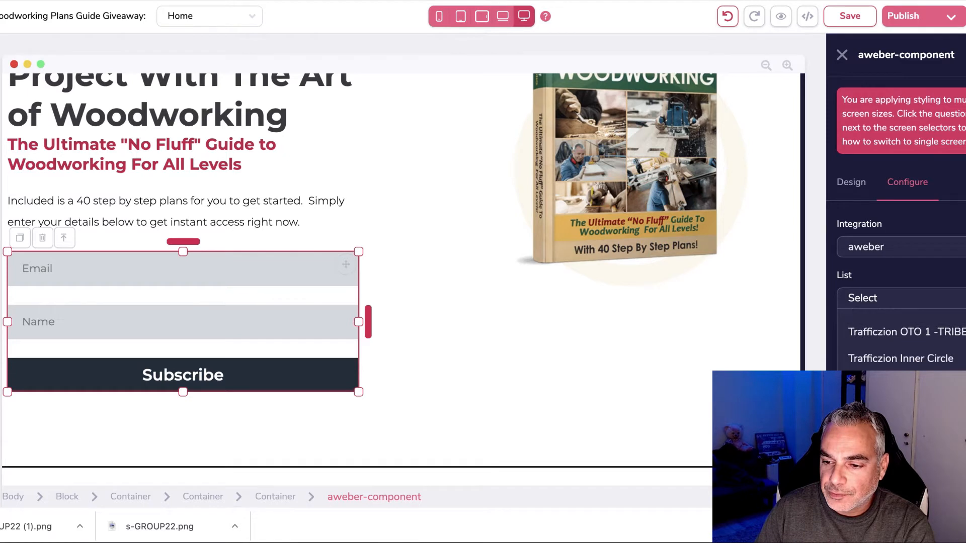
left_click(949, 330)
left_click(936, 350)
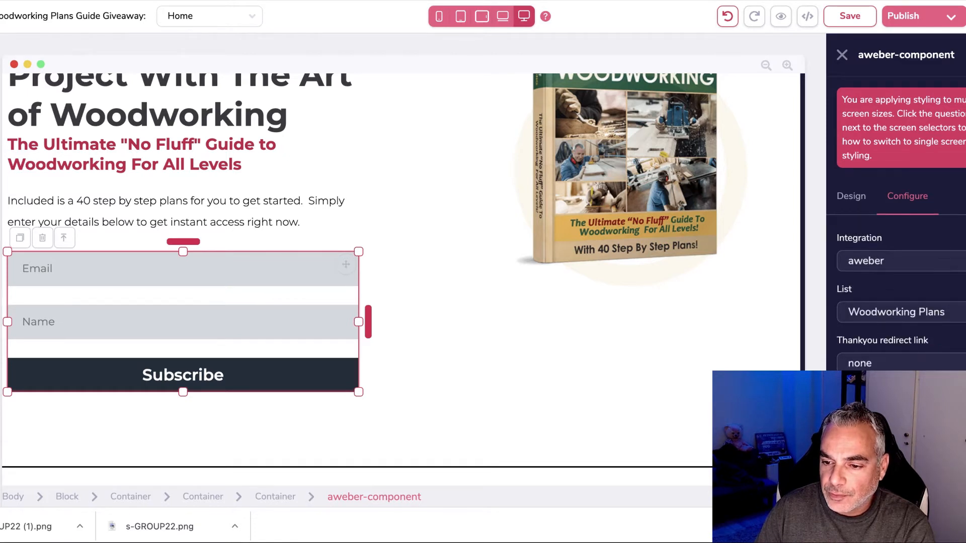
scroll(896, 261, "down", 1)
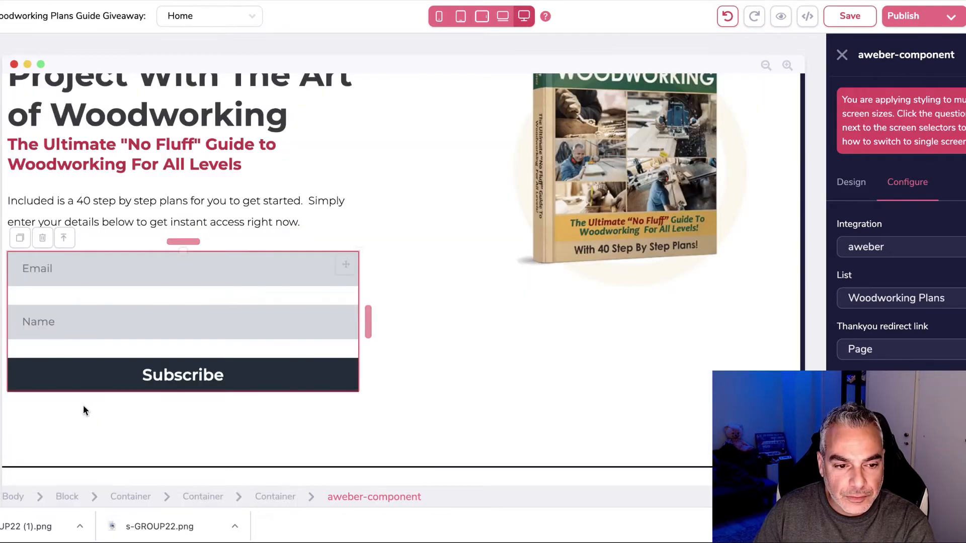
Step: Give the sign-up button a yellow background and black text
left_click(253, 388)
left_click(851, 182)
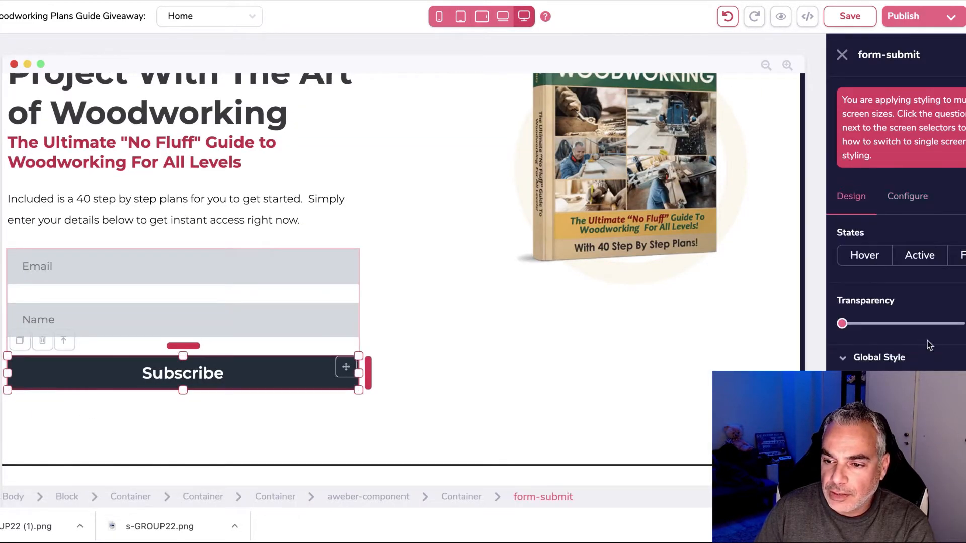
scroll(924, 357, "down", 5)
left_click(904, 284)
scroll(946, 301, "down", 3)
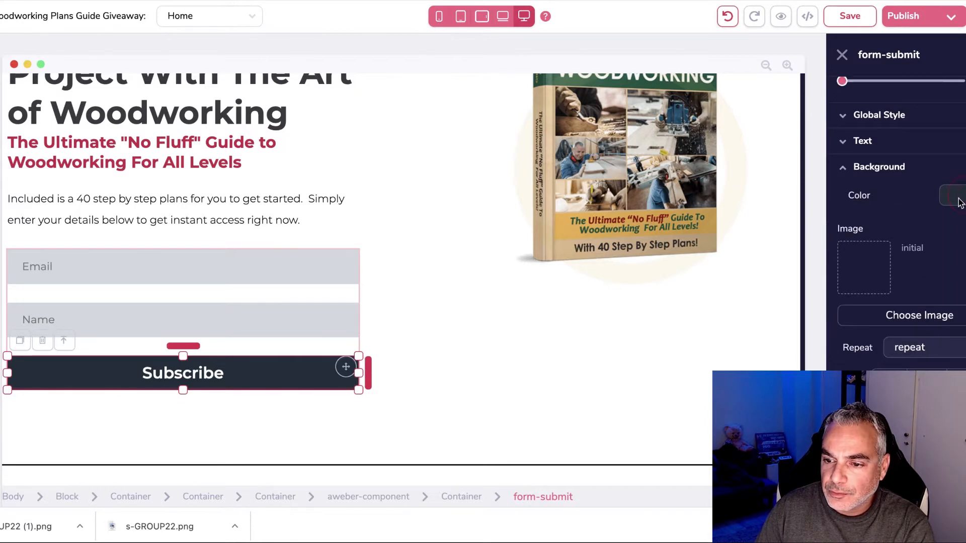
left_click(952, 195)
mouse_move(840, 291)
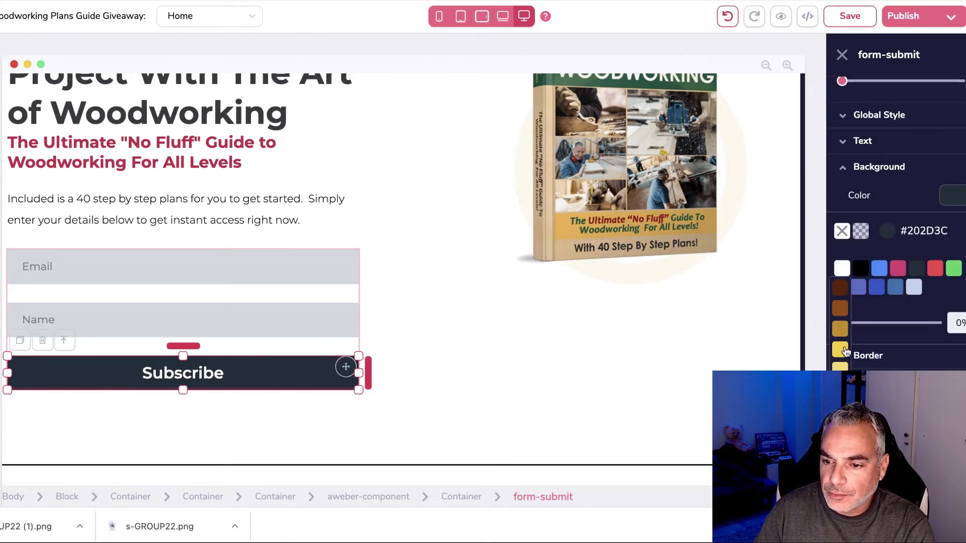
left_click(840, 349)
left_click(864, 141)
left_click(959, 241)
left_click(871, 316)
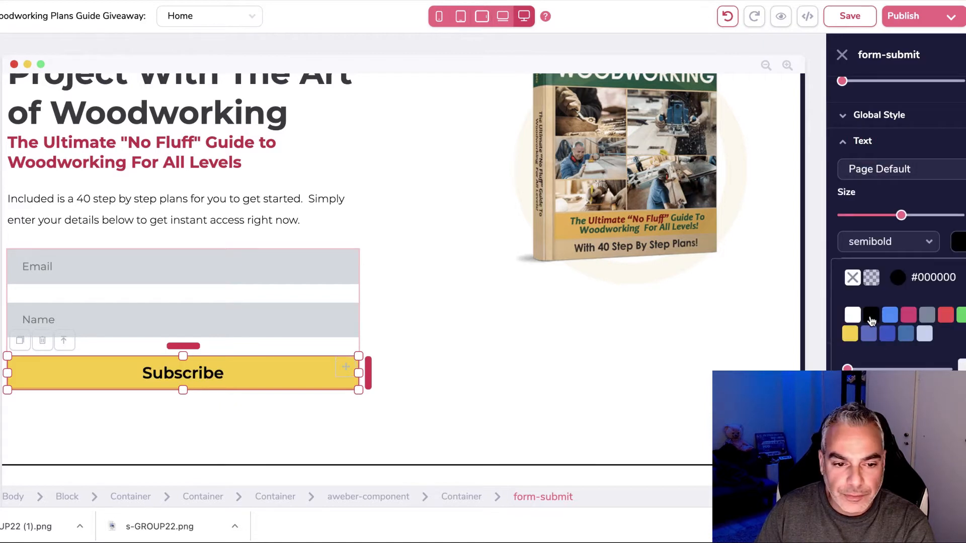
Step: Change the button text to DOWNLOAD BOOK and apply it
scroll(900, 201, "up", 5)
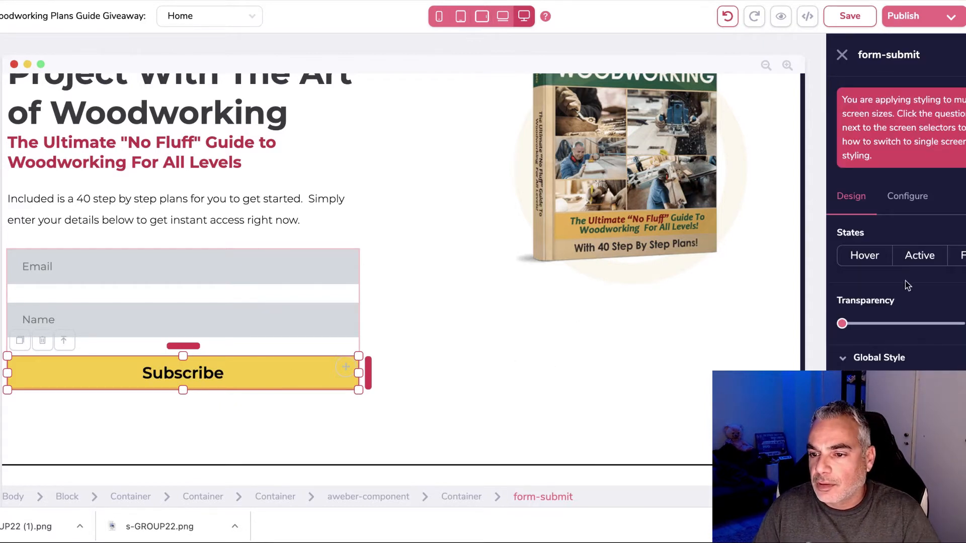
left_click(912, 197)
left_click(904, 249)
type("DOWNL")
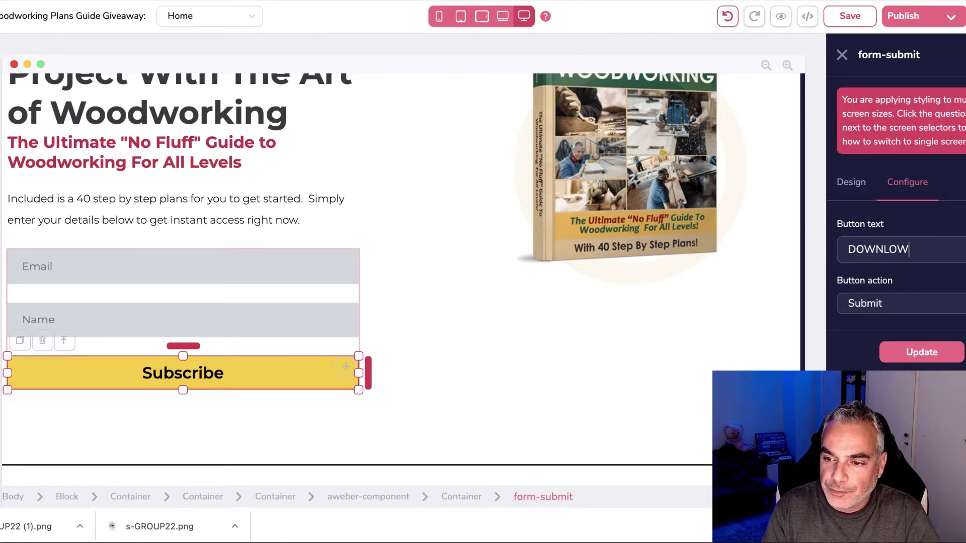
type("OAD BOOK")
left_click(923, 352)
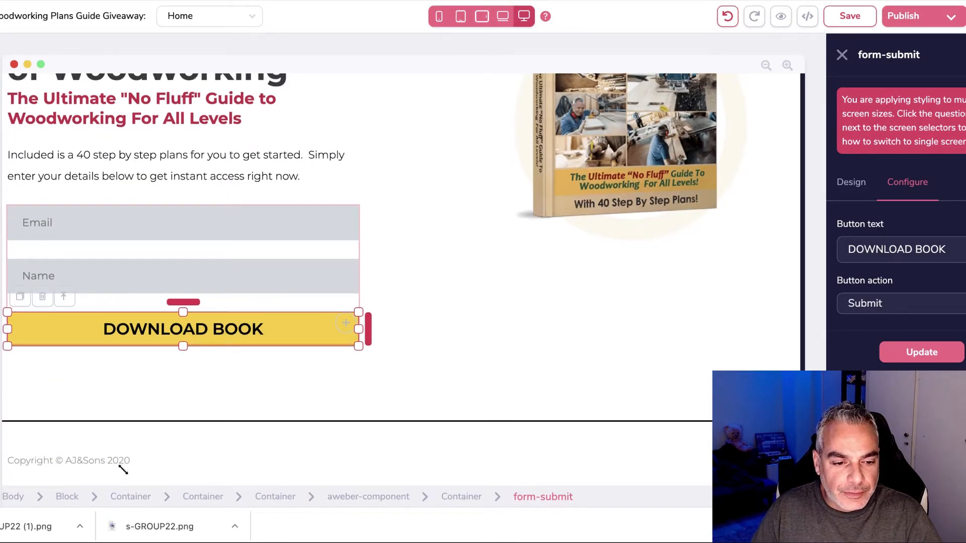
Step: Replace the footer copyright owner name with Woodworking
left_click(124, 470)
key("BackSpace")
key("BackSpace")
key("BackSpace")
key("BackSpace")
key("BackSpace")
type("Woodworki")
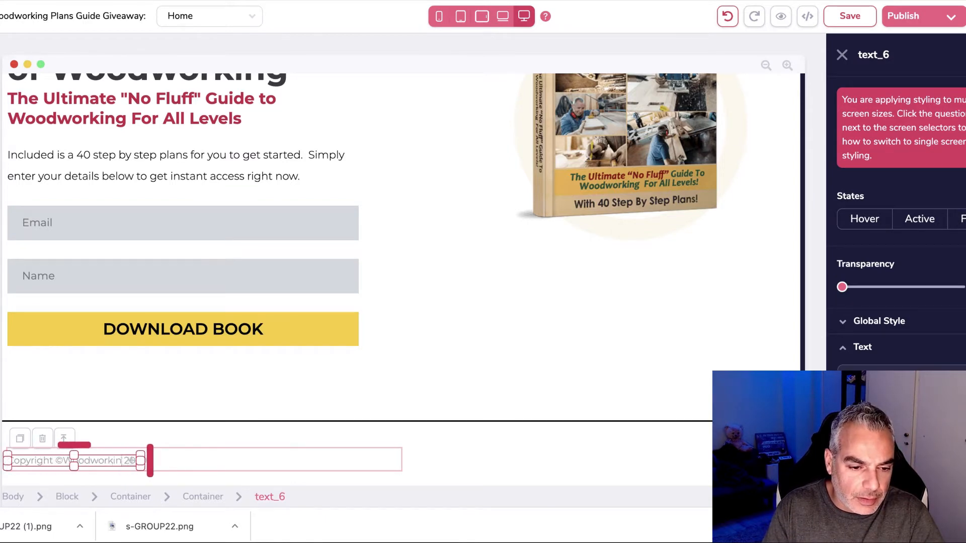
type("ng")
Step: Finish the footer line so it reads 'Copyright ©Woodworking 2020'
left_click(246, 463)
left_click(551, 442)
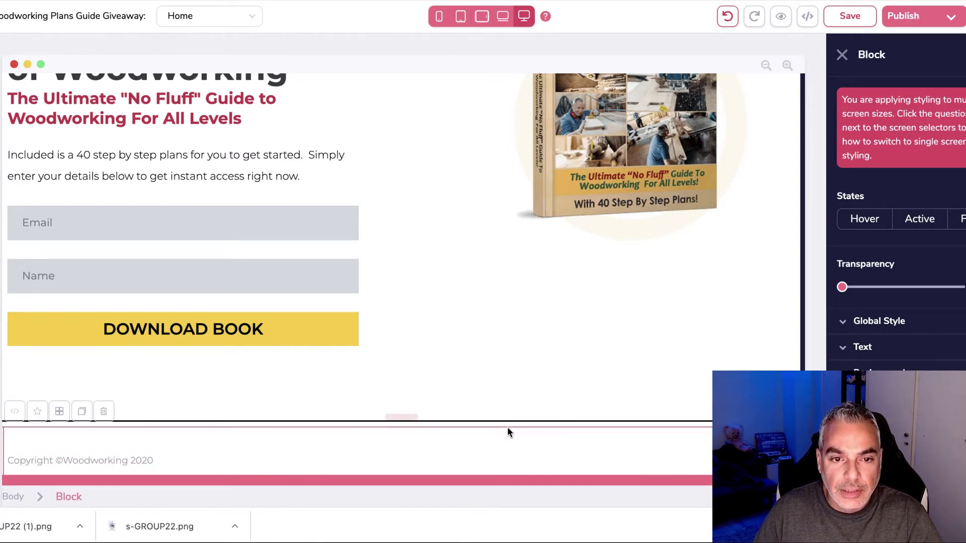
scroll(429, 382, "up", 15)
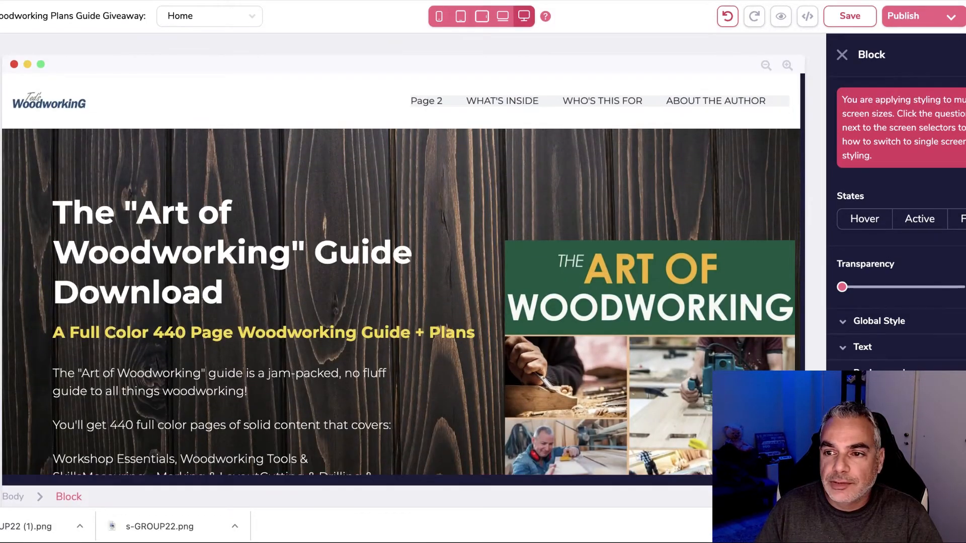
Step: Remove Page 2 from the navigation menu and publish the page
left_click(422, 102)
left_click(445, 120)
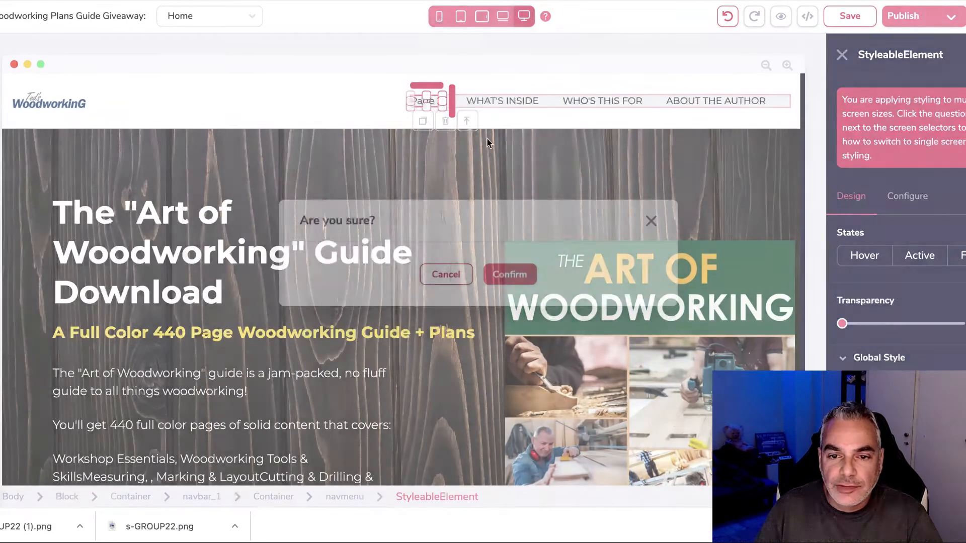
left_click(529, 275)
left_click(953, 15)
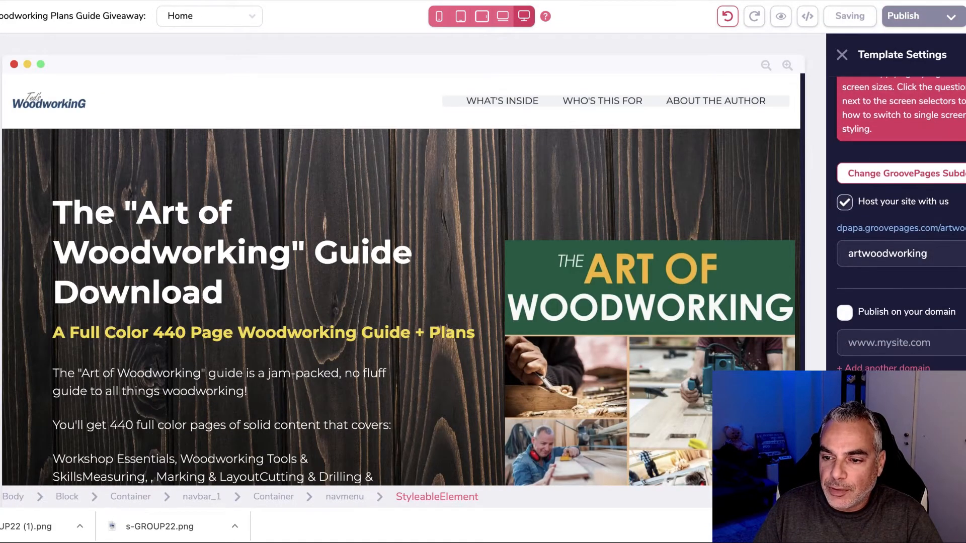
left_click(611, 285)
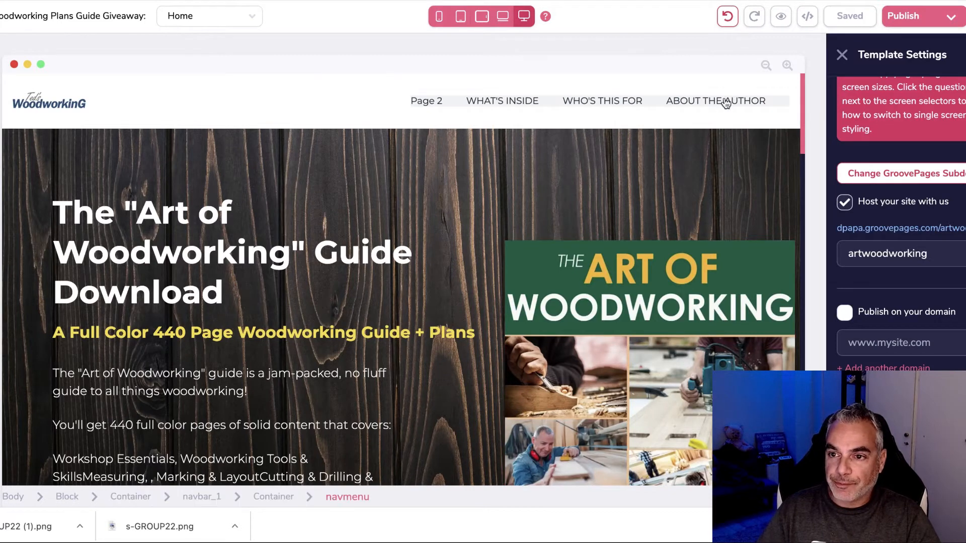
Step: Test the live opt-in form with a name and email, then return to the editor
left_click(914, 229)
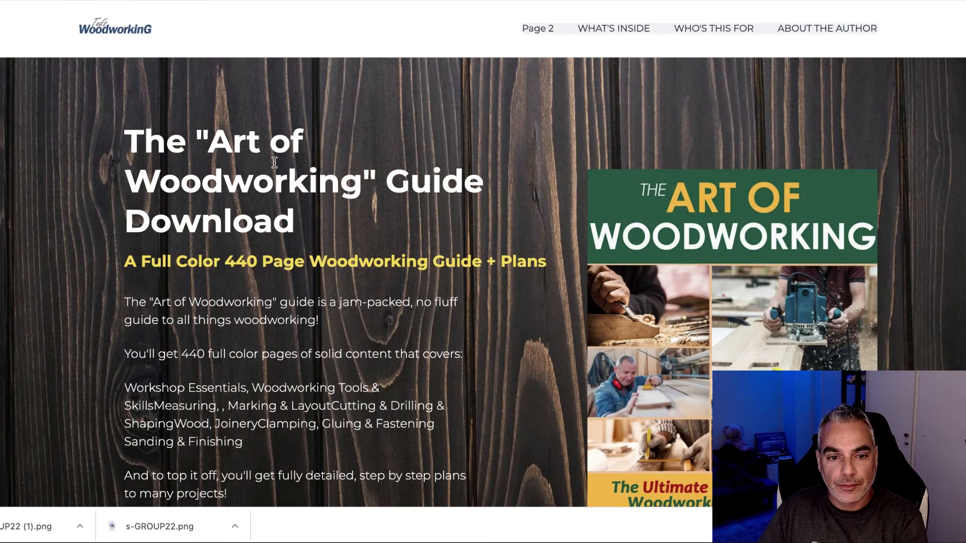
scroll(274, 162, "down", 6)
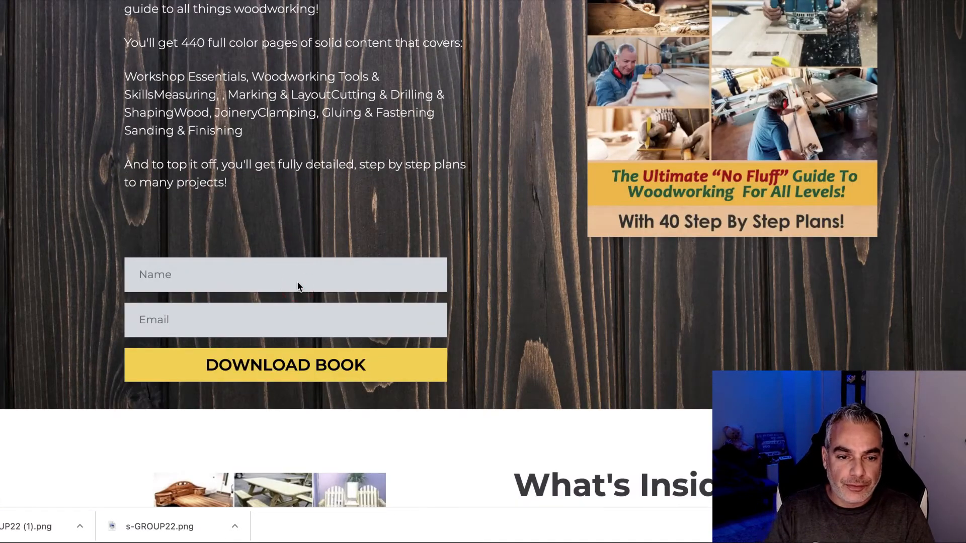
left_click(310, 274)
type("demetreis")
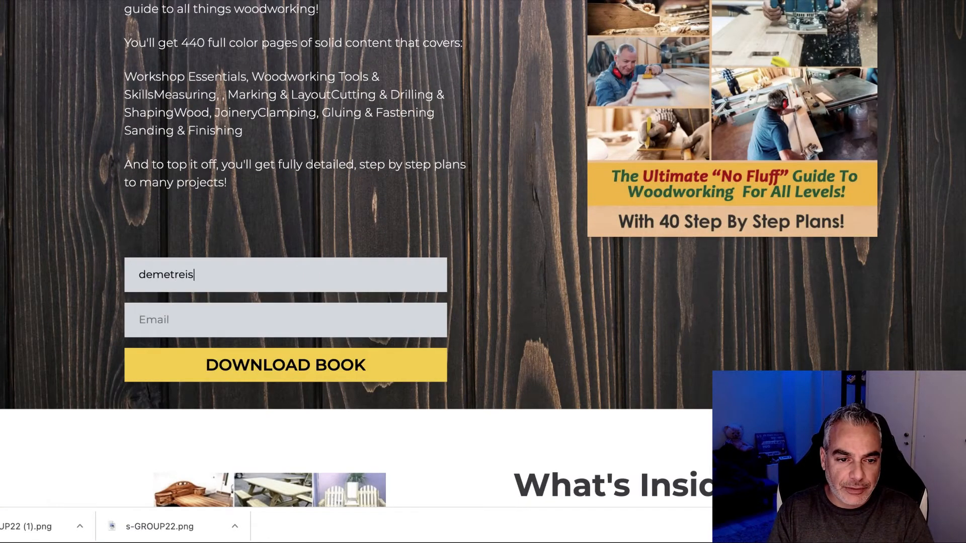
key("Tab")
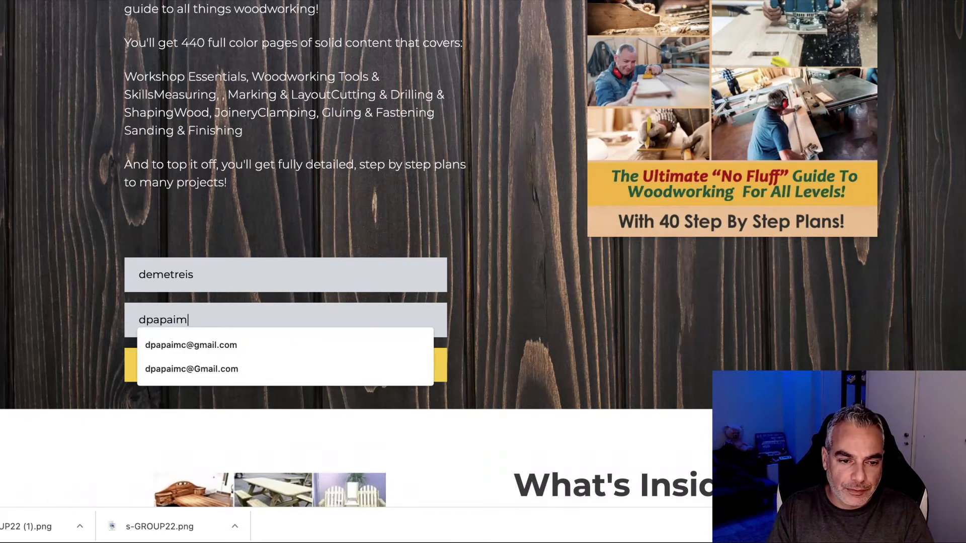
left_click(436, 303)
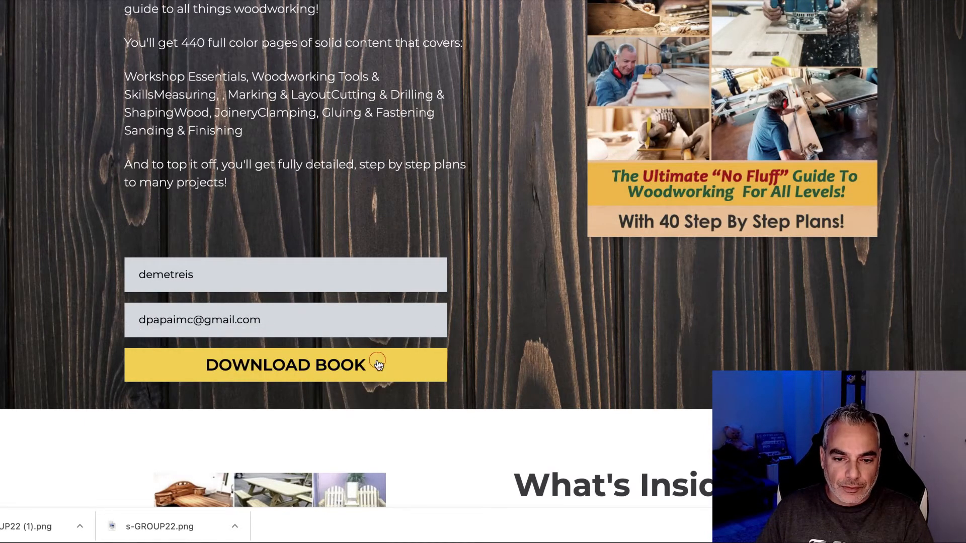
left_click(378, 364)
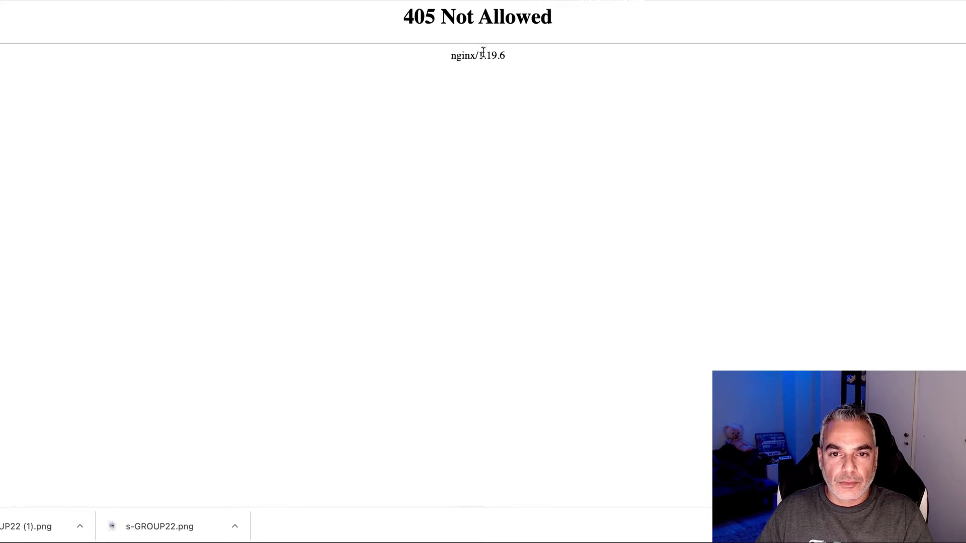
left_click(302, 1)
scroll(283, 366, "down", 5)
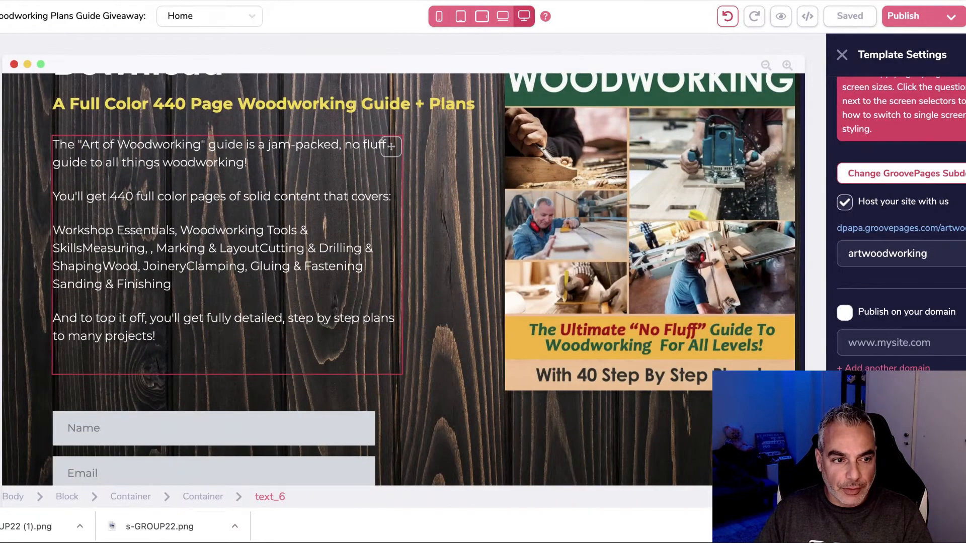
Step: Look at Page 2 in the pages list, then go back to the Home page
left_click(2, 151)
left_click(83, 174)
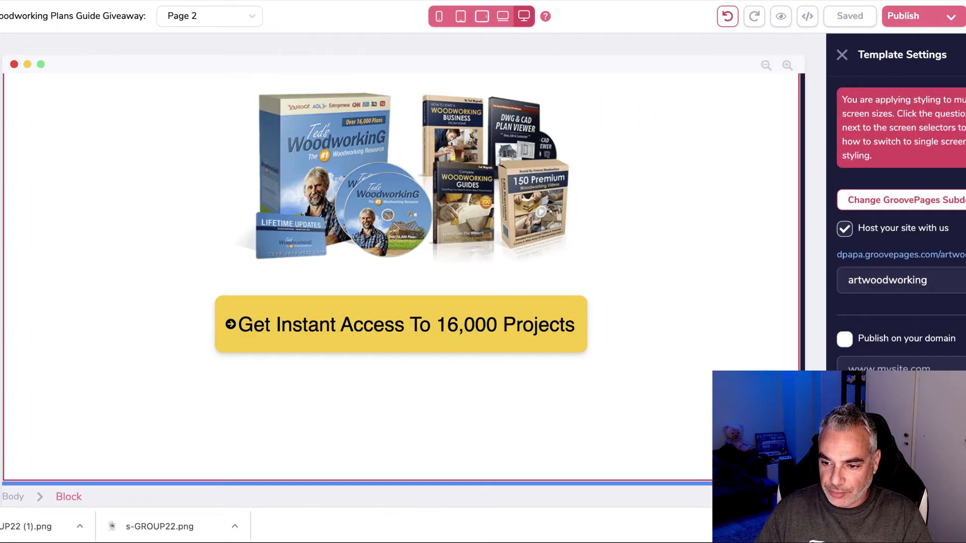
scroll(900, 223, "down", 1)
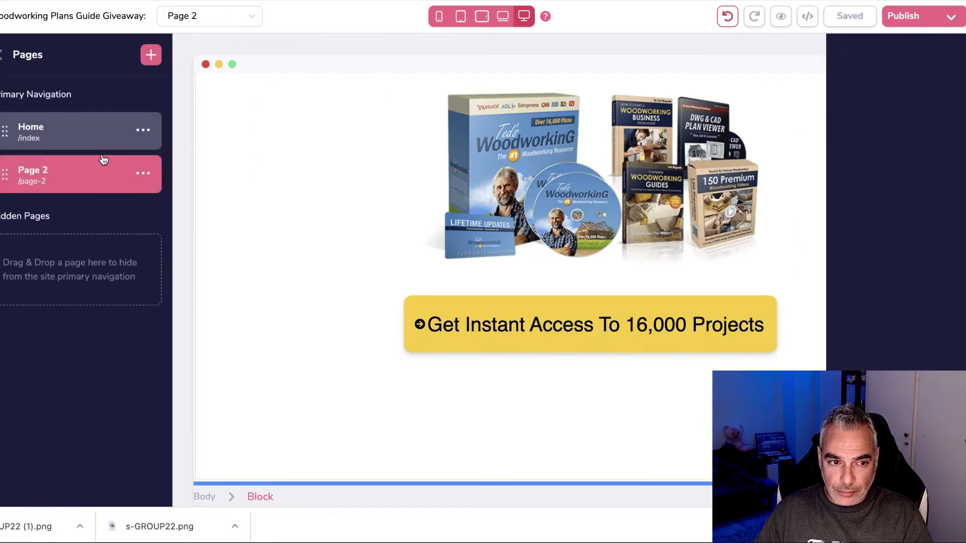
left_click(95, 140)
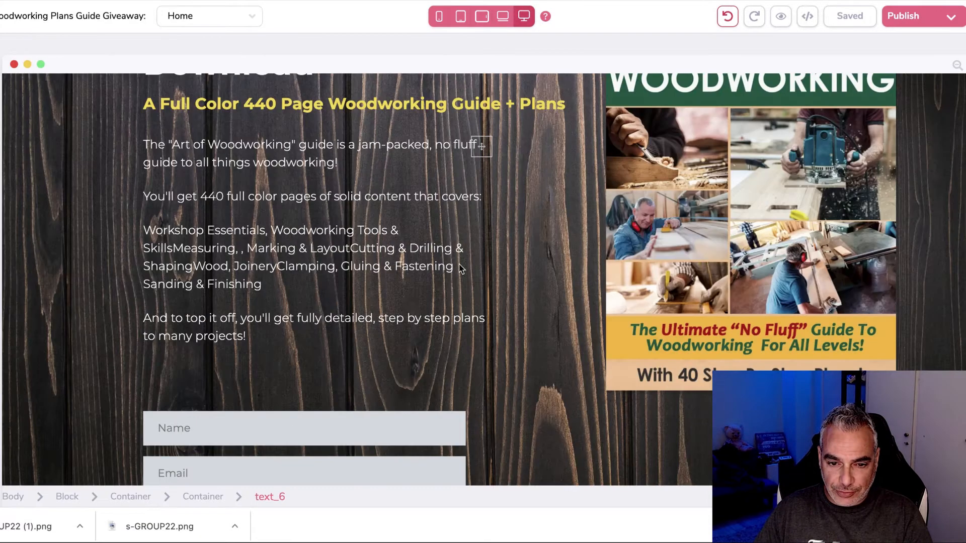
scroll(358, 353, "down", 3)
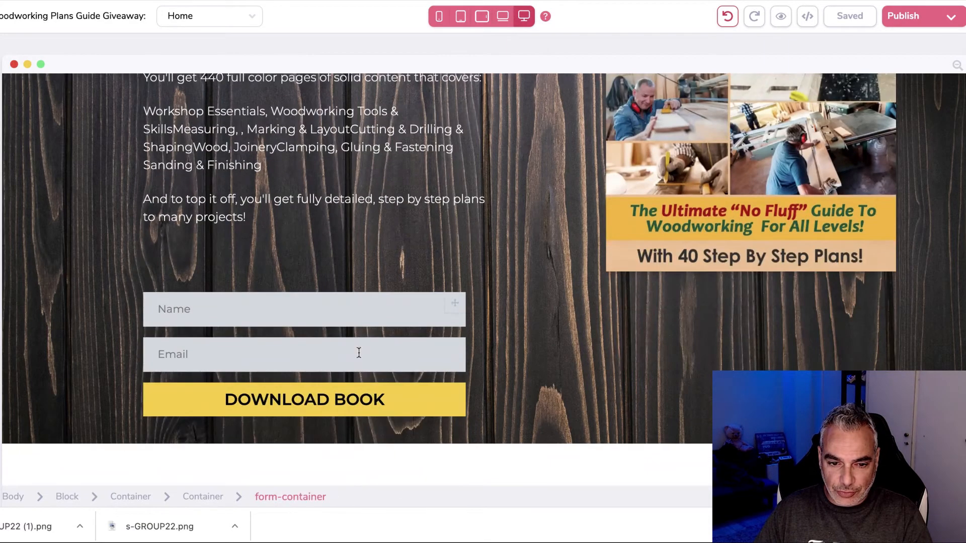
Step: Set the Home opt-in form's integration to aweber with the Woodworking Plans list
left_click(330, 333)
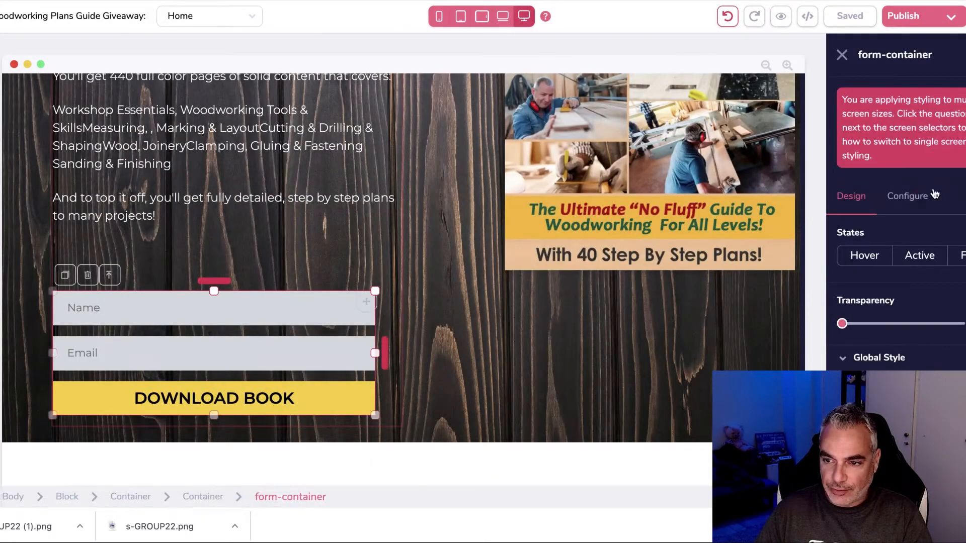
left_click(934, 195)
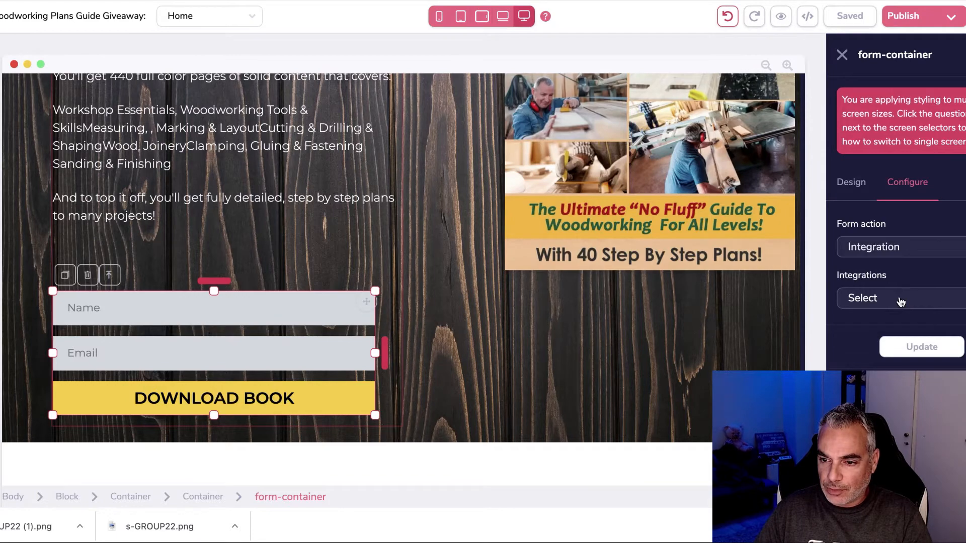
left_click(900, 301)
left_click(881, 345)
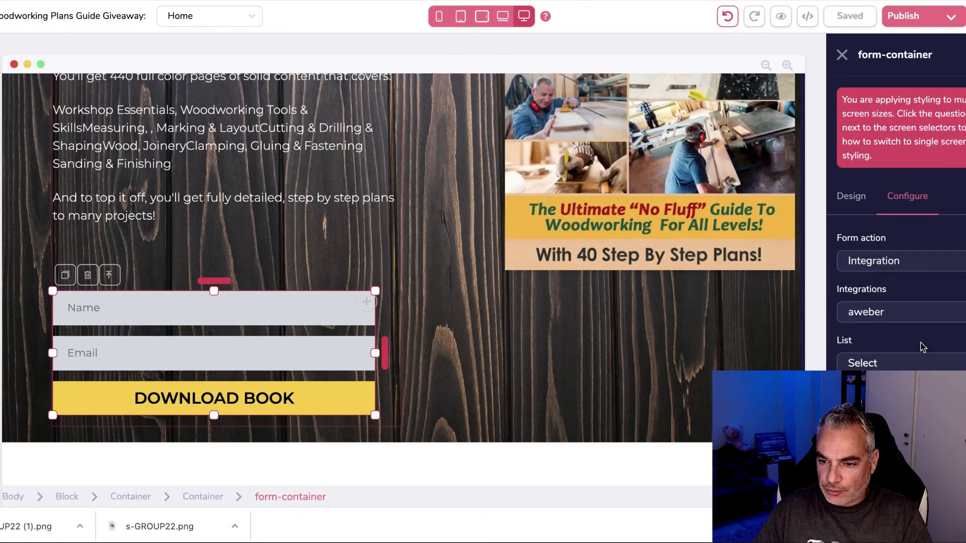
left_click(894, 358)
scroll(908, 361, "down", 10)
left_click(905, 360)
left_click(901, 364)
left_click(905, 386)
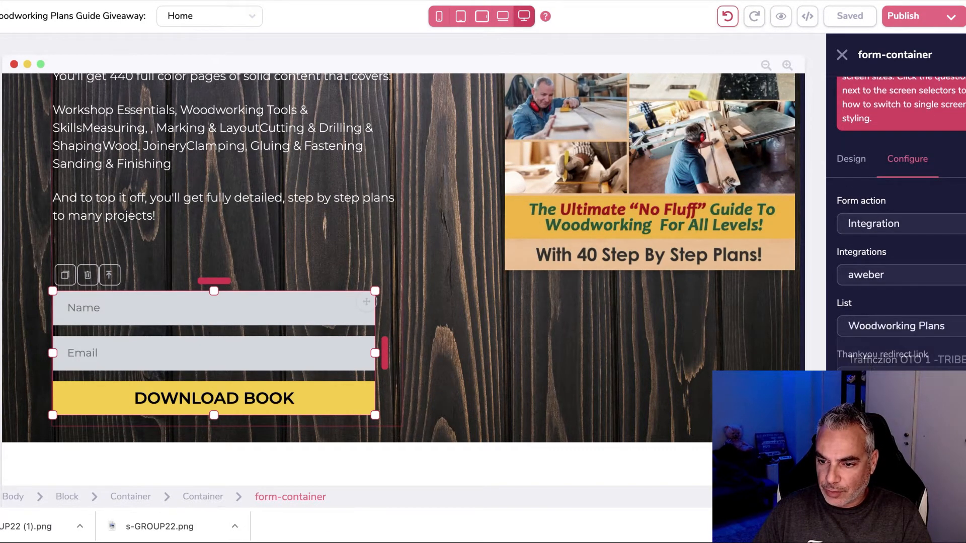
Step: Set the form's thank-you redirect to a Page
left_click(904, 409)
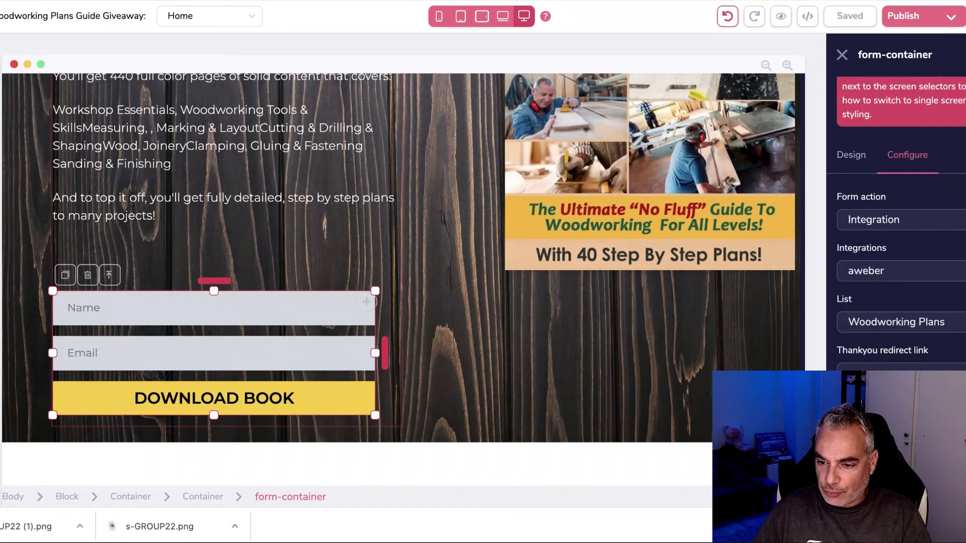
left_click(904, 385)
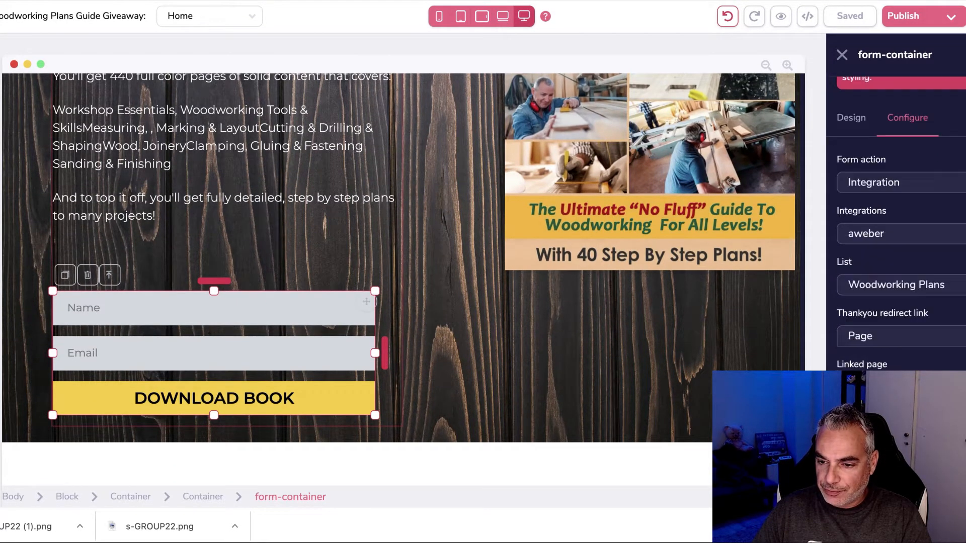
left_click(904, 387)
left_click(903, 386)
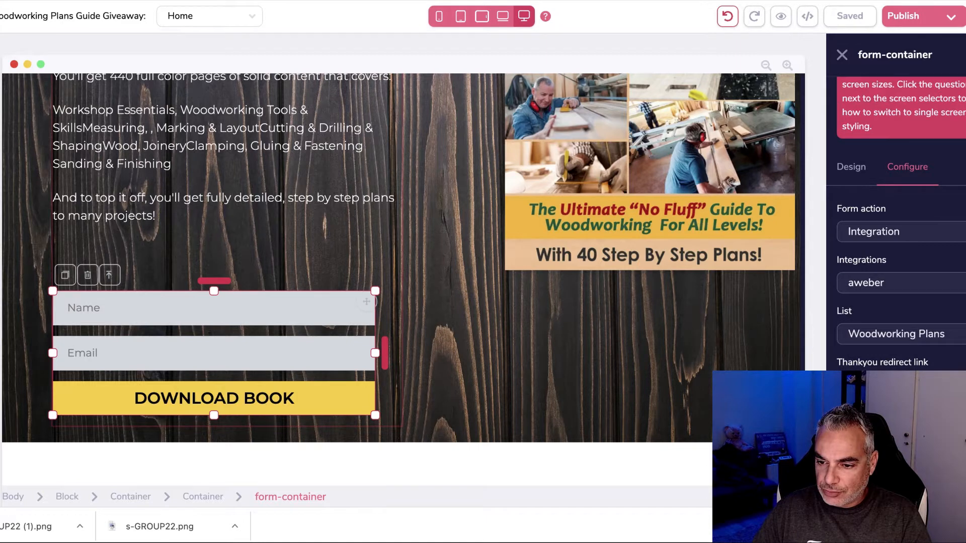
scroll(896, 223, "down", 1)
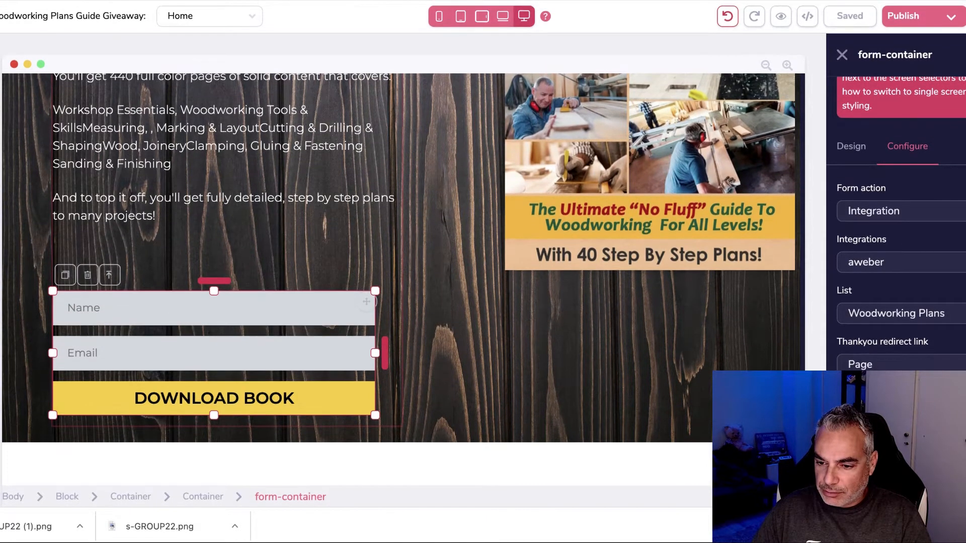
scroll(895, 224, "up", 1)
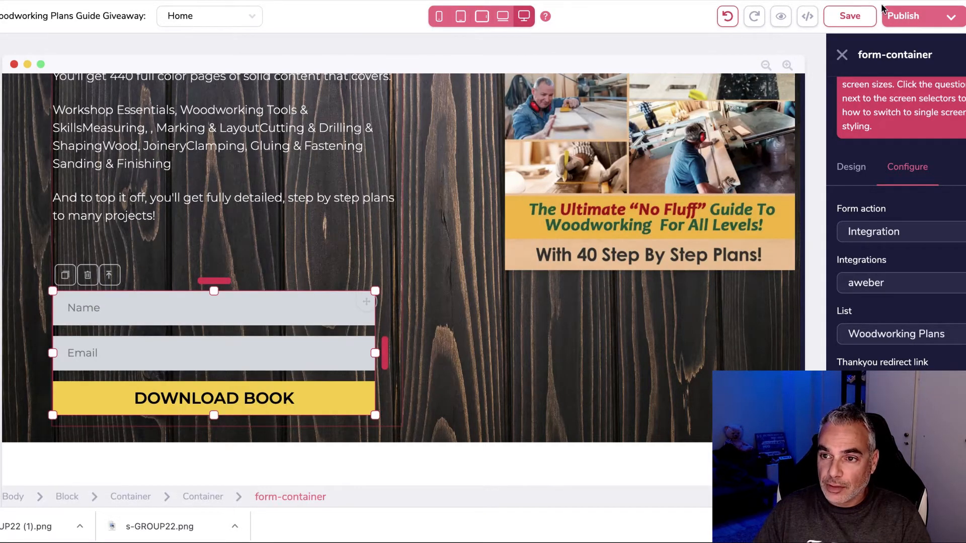
Step: Save and publish the site, then open the live page in an incognito window
left_click(856, 15)
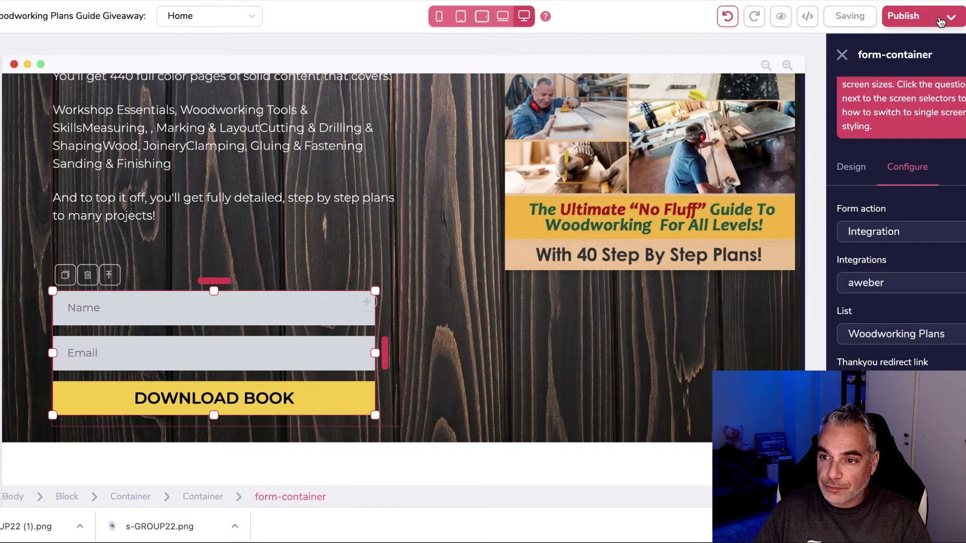
left_click(941, 19)
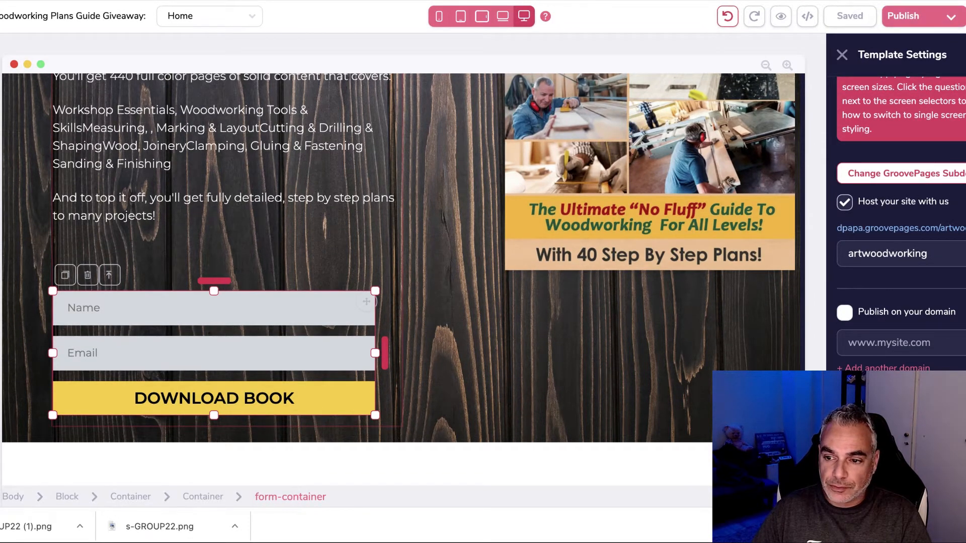
right_click(933, 232)
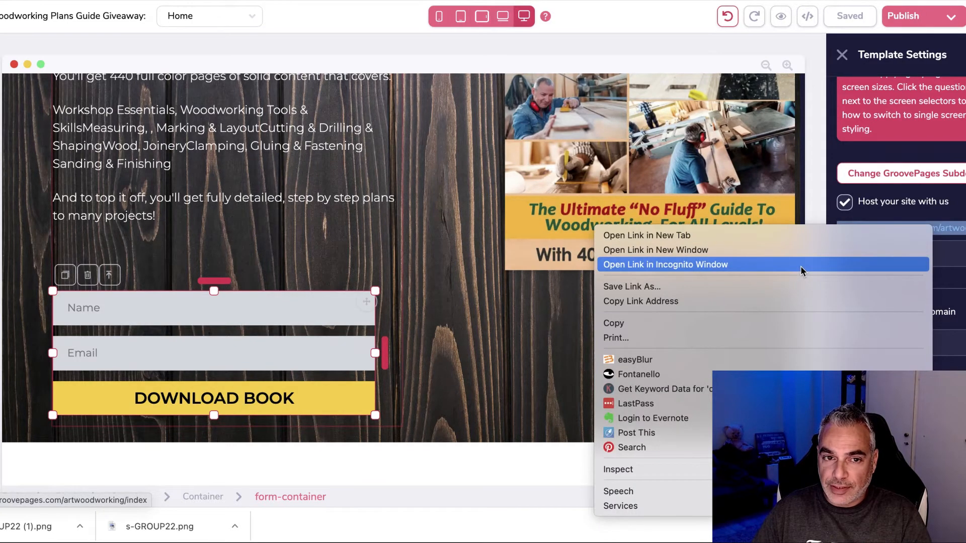
left_click(801, 265)
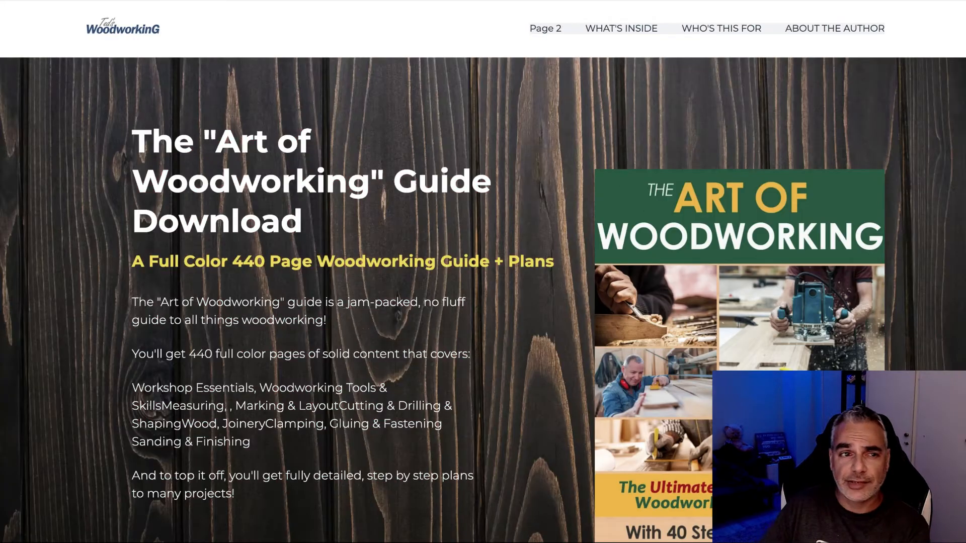
Step: Submit a test sign-up on the live opt-in page with a name and e-mail address
scroll(304, 201, "down", 5)
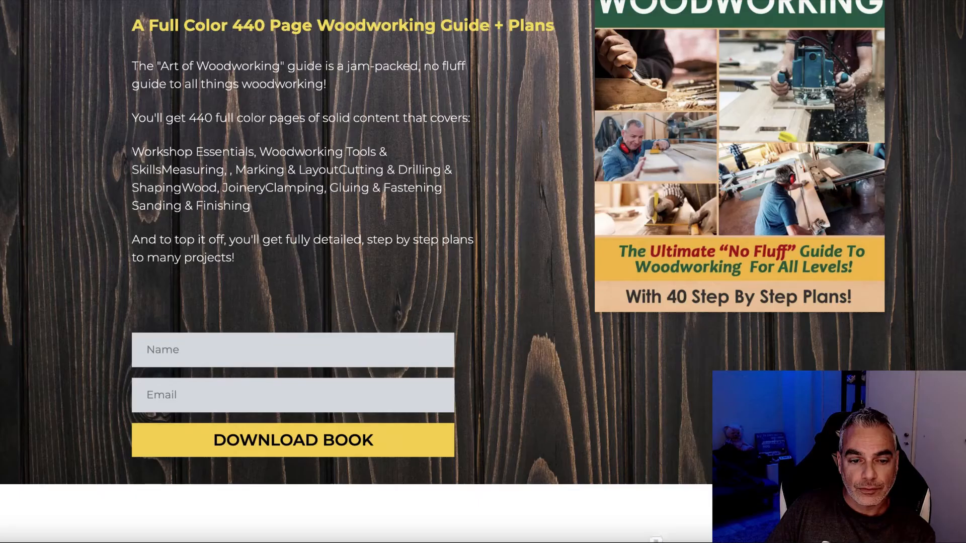
scroll(281, 170, "down", 2)
left_click(269, 272)
type("demetris")
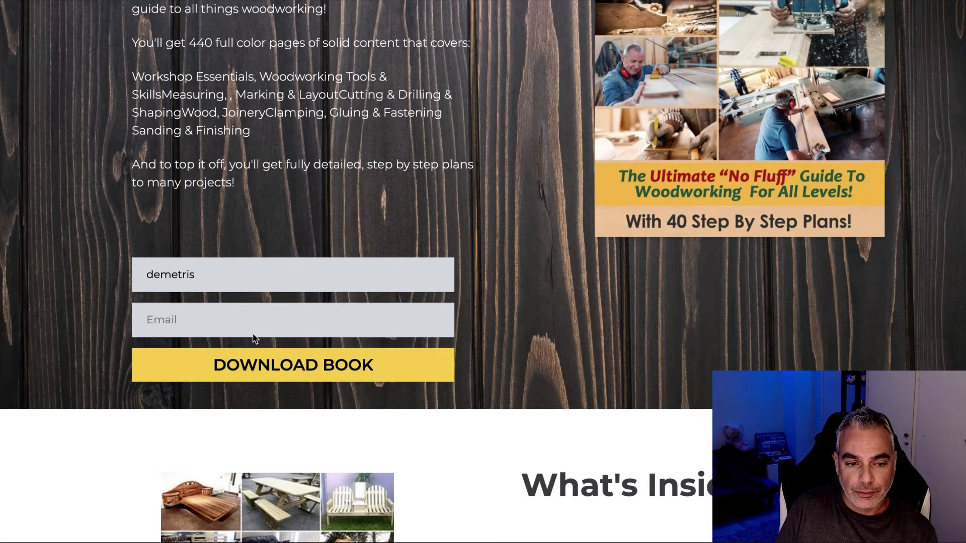
left_click(213, 319)
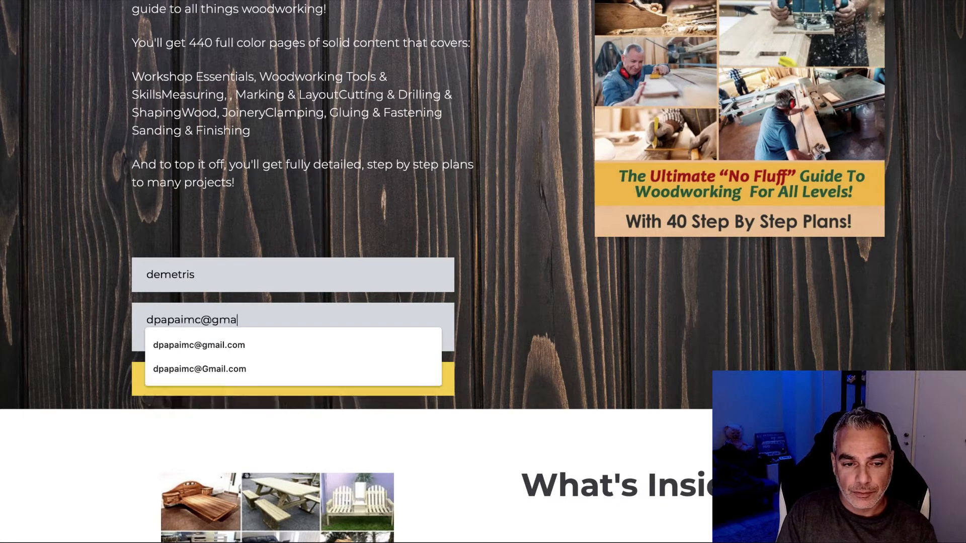
left_click(371, 372)
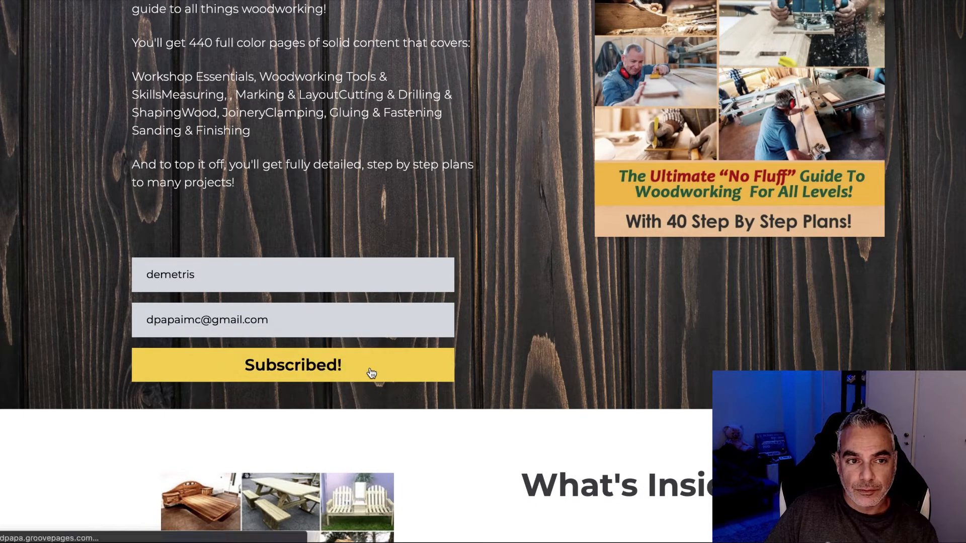
Step: Check the resulting Thank you page and highlight its thank-you message
scroll(575, 260, "down", 3)
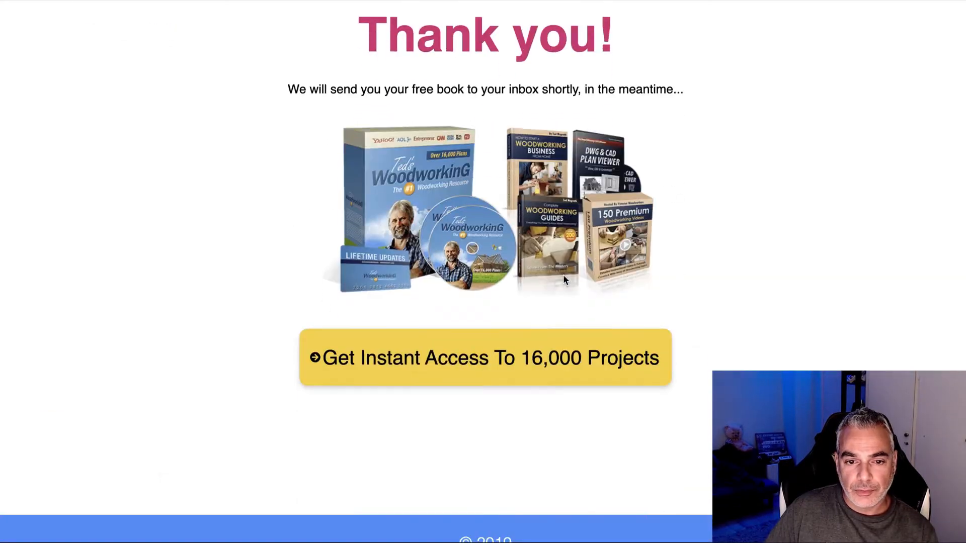
scroll(504, 356, "up", 5)
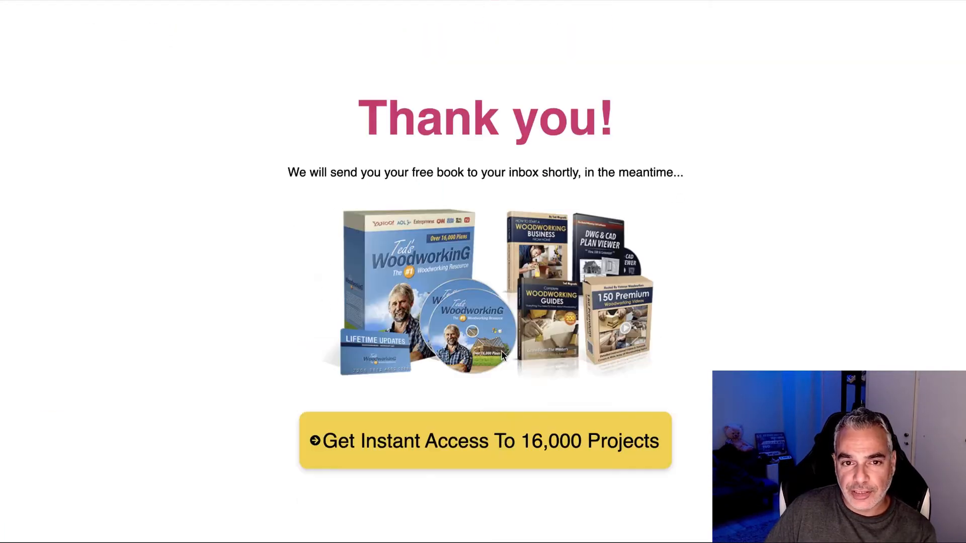
scroll(504, 356, "down", 1)
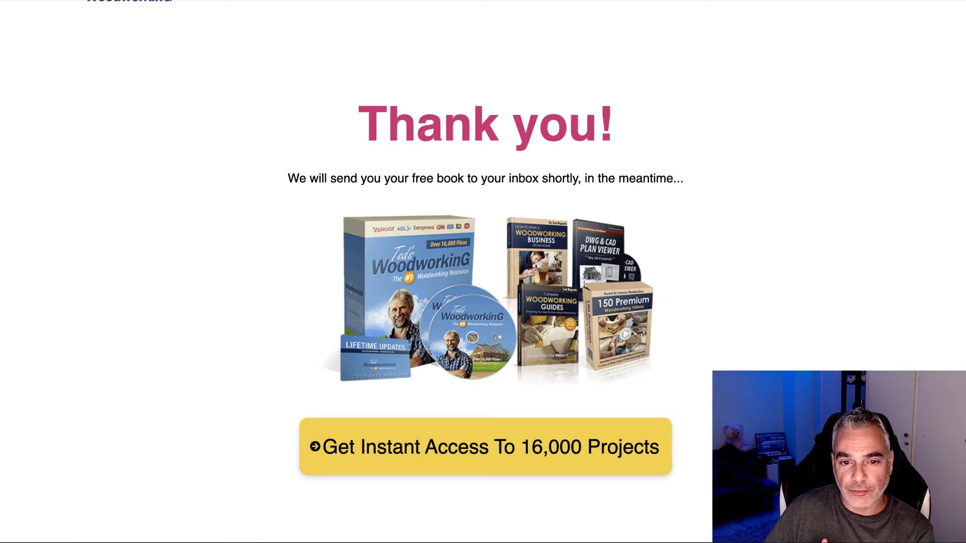
left_click_drag(293, 167, 689, 184)
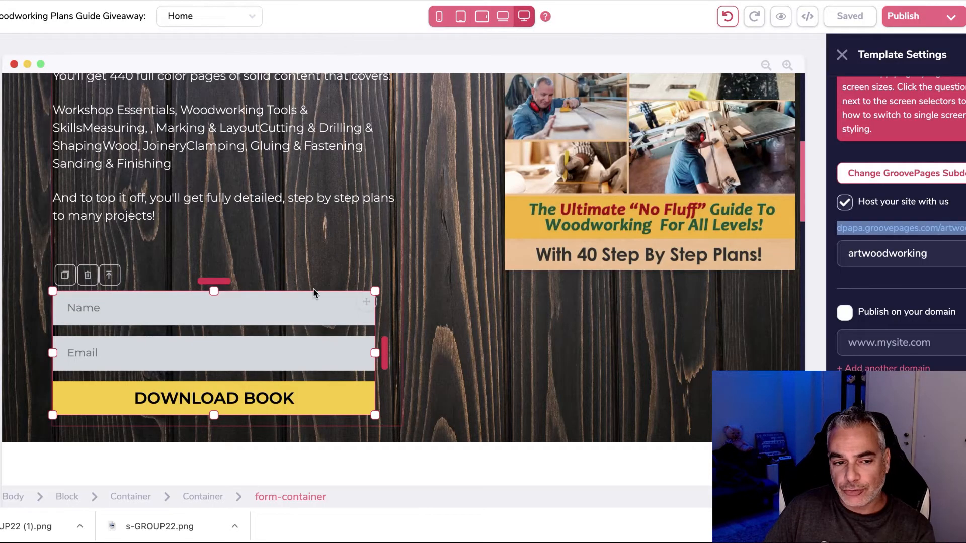
Step: Select the upper opt-in form's container and nudge its Name field
left_click_drag(223, 281, 224, 237)
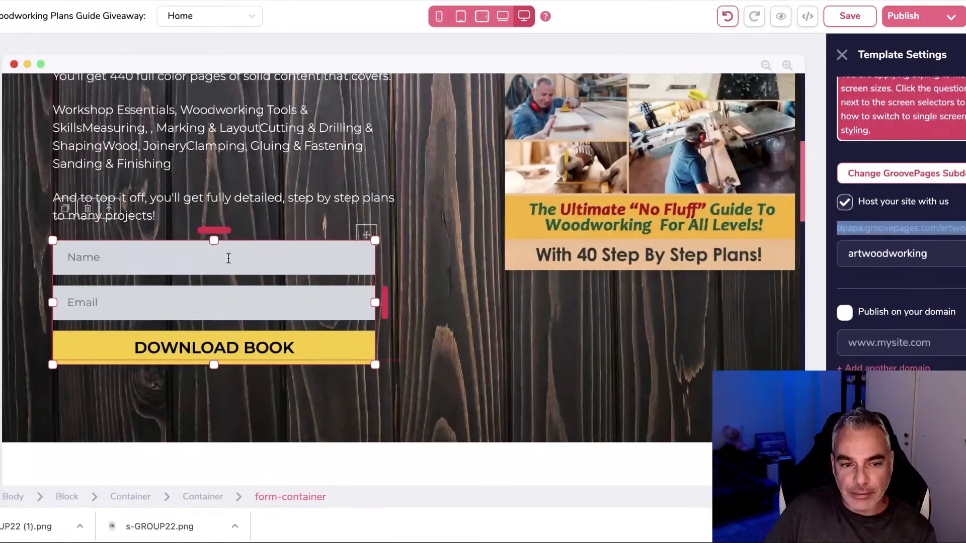
scroll(515, 323, "down", 3)
scroll(515, 323, "down", 12)
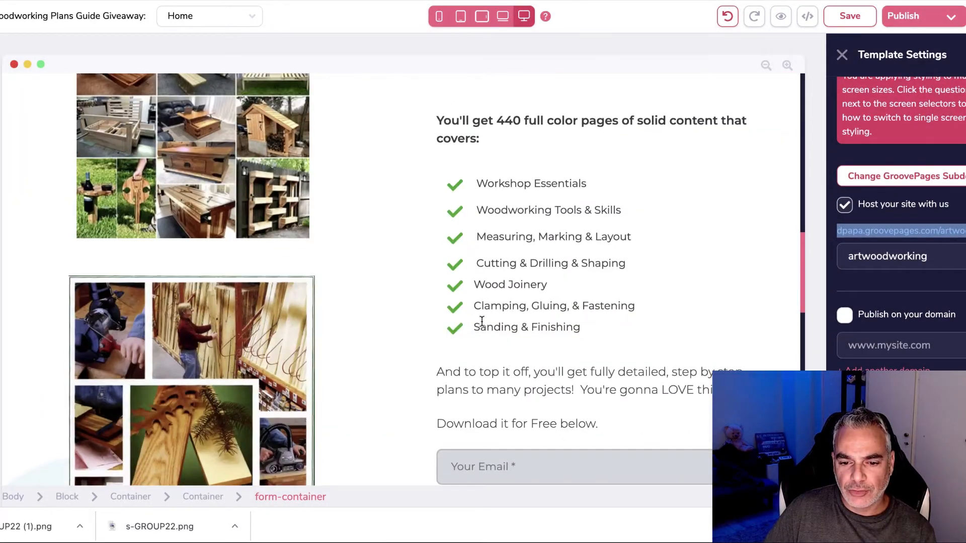
scroll(476, 270, "up", 10)
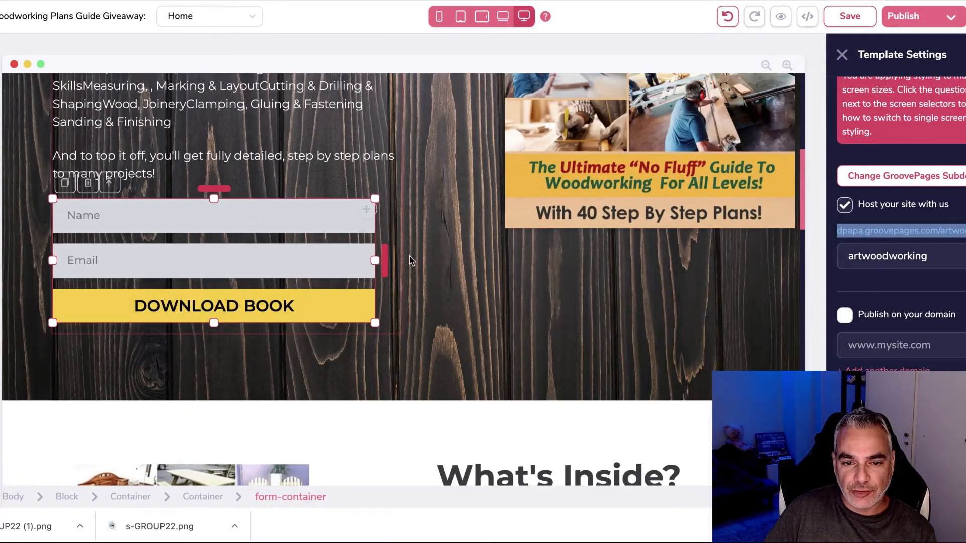
left_click(379, 240)
left_click(349, 238)
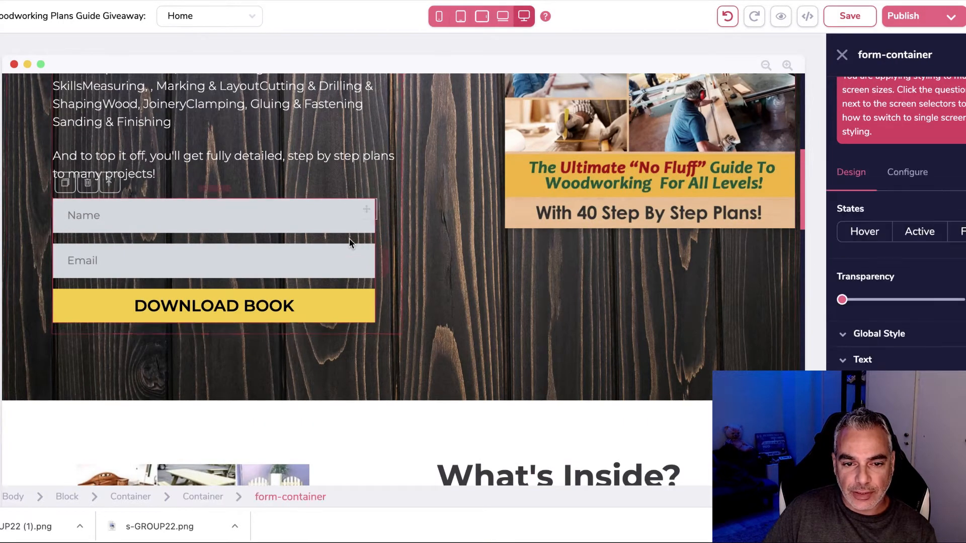
left_click_drag(368, 214, 396, 206)
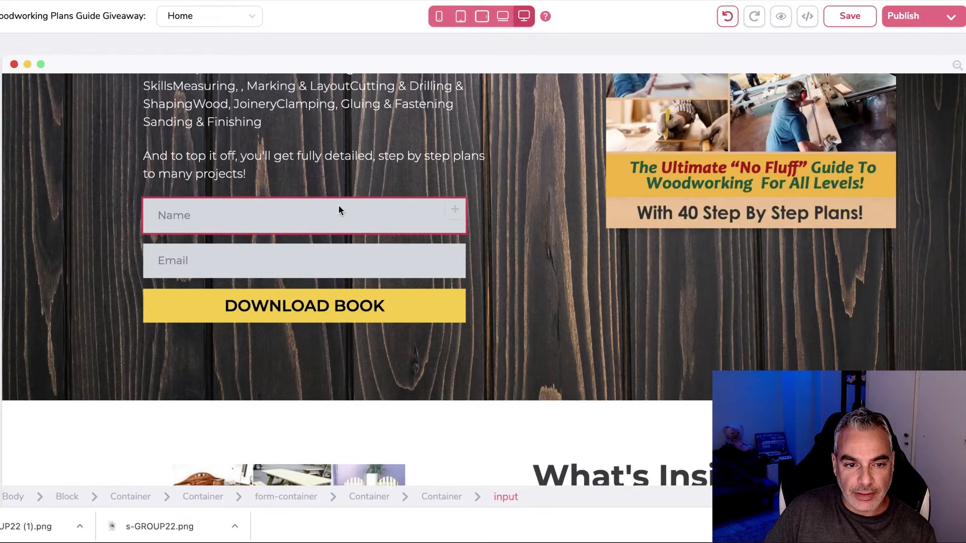
left_click(253, 210)
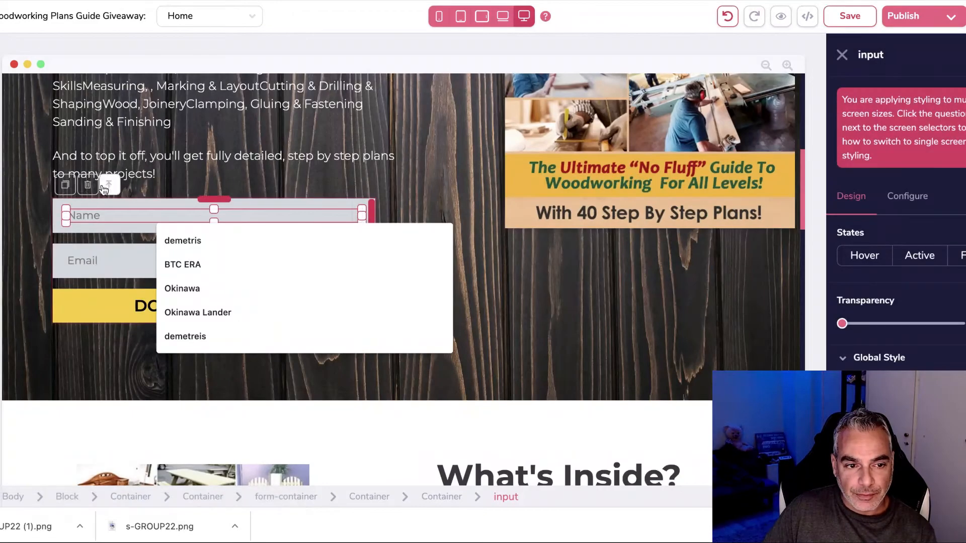
left_click(109, 186)
mouse_move(370, 214)
left_mouse_down()
mouse_move(357, 210)
mouse_move(388, 206)
mouse_move(371, 222)
left_mouse_up()
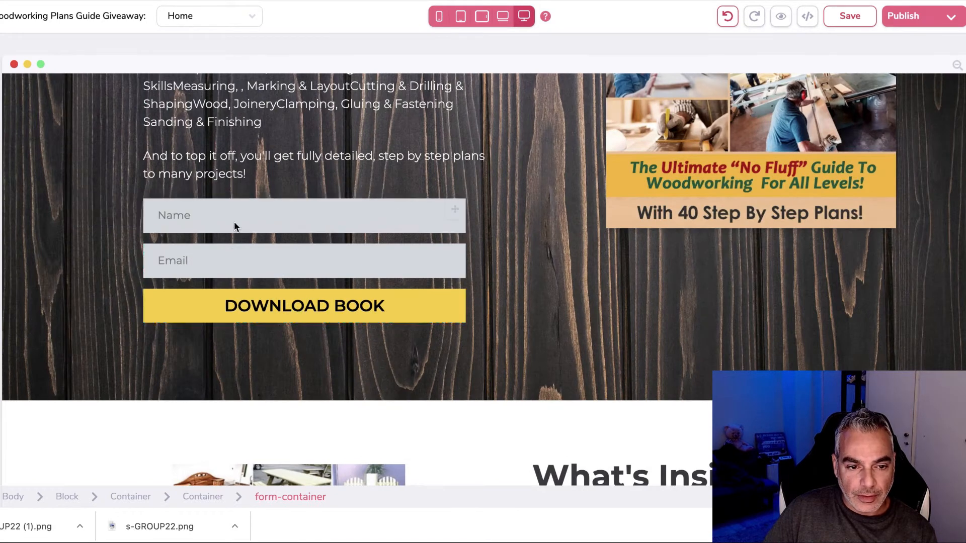
left_click(391, 244)
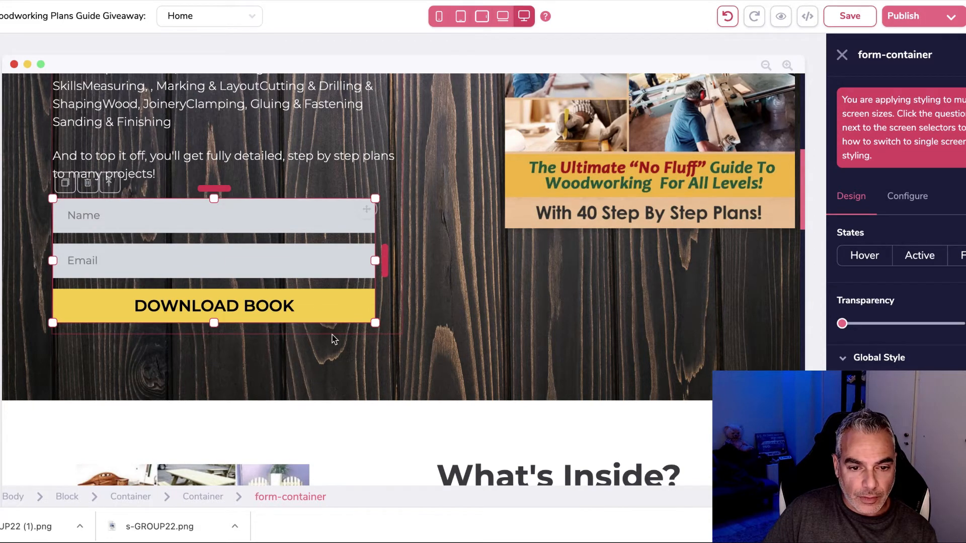
Step: Delete the lower form's Download button and Your Email input field
scroll(448, 297, "down", 12)
left_click(641, 326)
left_click(470, 306)
left_click(508, 274)
left_click(523, 289)
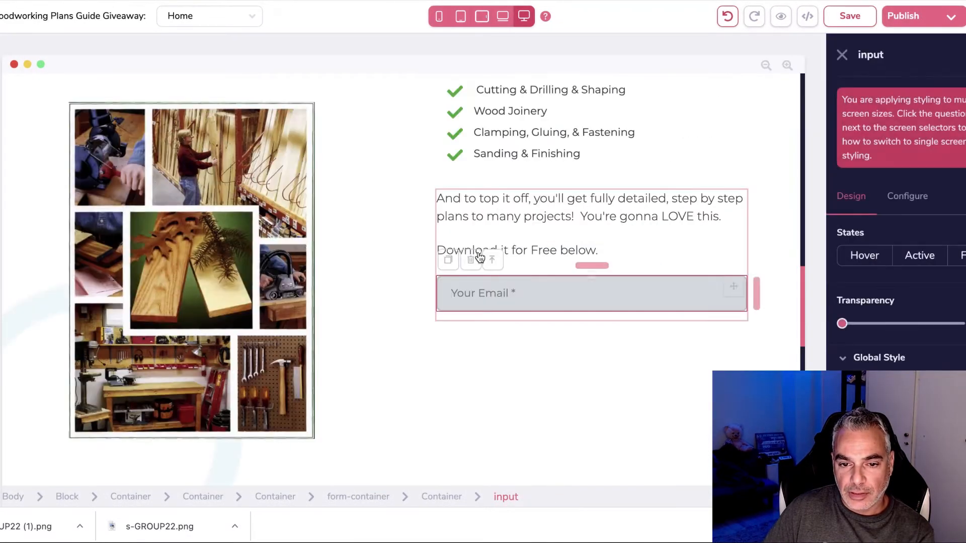
left_click(472, 259)
left_click(508, 274)
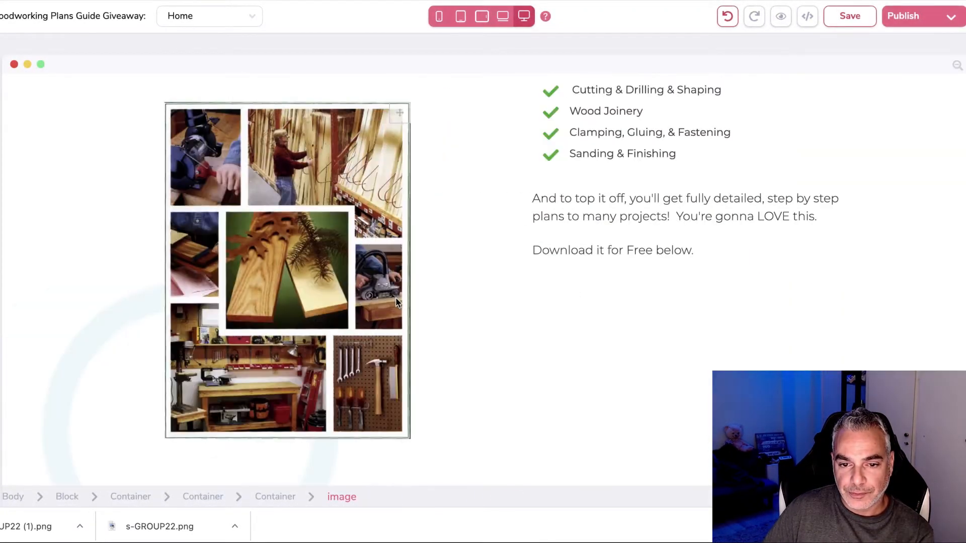
left_click(1, 90)
scroll(62, 247, "down", 10)
scroll(60, 237, "up", 10)
Step: Add a Container under 'Download it for Free below.' and place an AWeber form inside it
left_click_drag(36, 176, 745, 282)
scroll(52, 280, "down", 8)
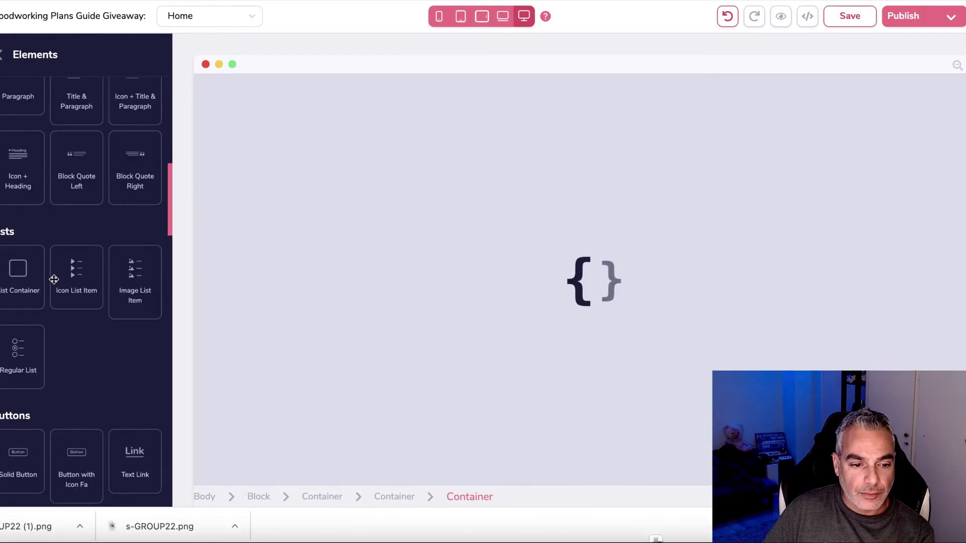
scroll(53, 280, "down", 10)
scroll(60, 242, "up", 3)
left_click_drag(69, 229, 760, 325)
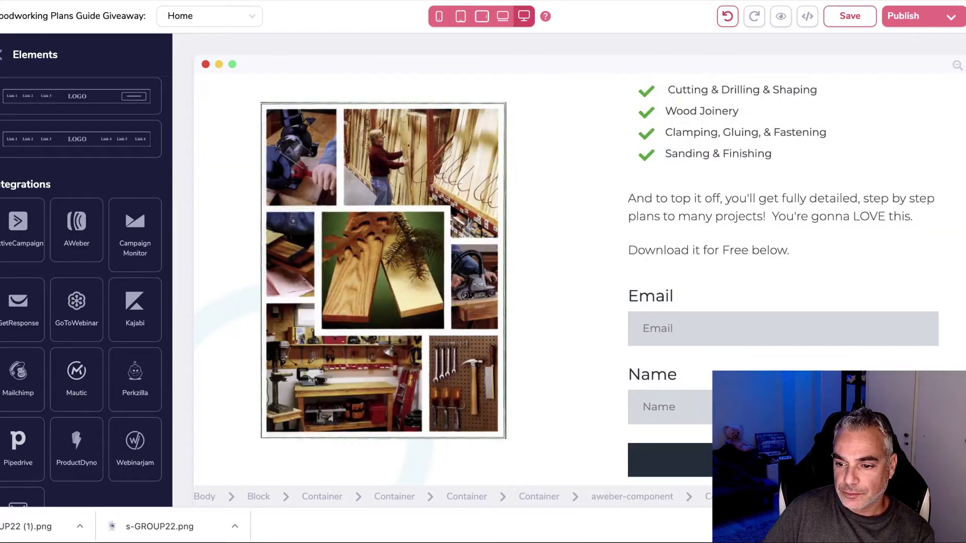
Step: Move the Name field above Email and delete both the Email and Name labels
double_click(901, 405)
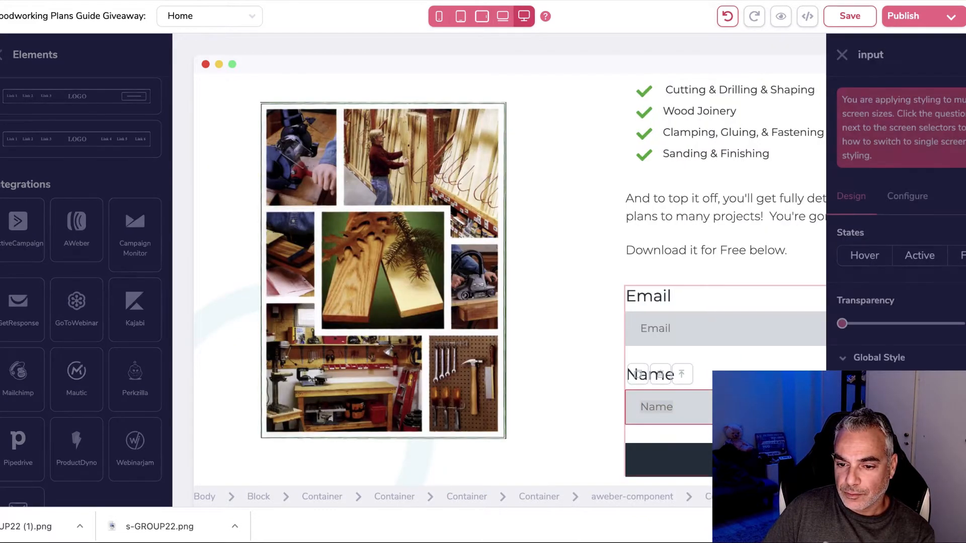
left_click_drag(725, 407, 576, 291)
left_click(564, 299)
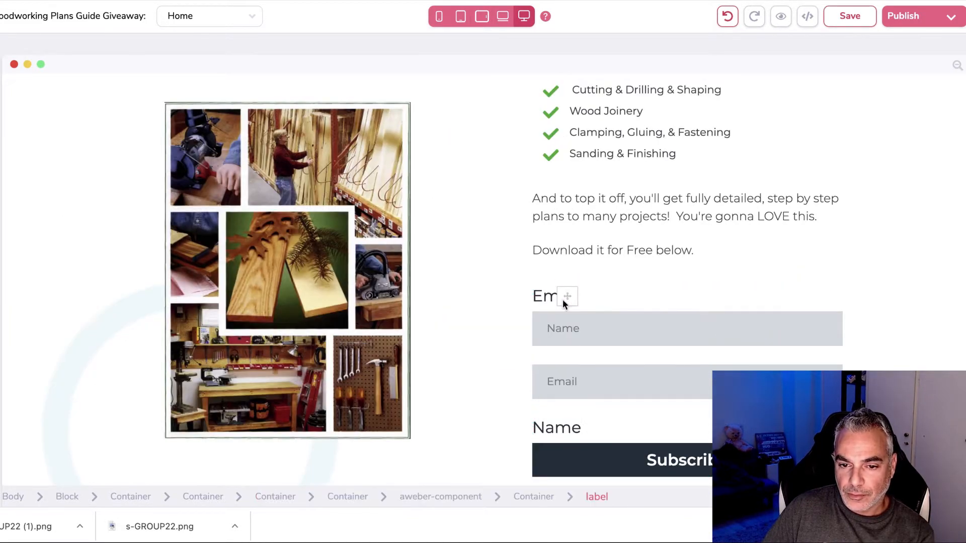
left_click(493, 264)
left_click(497, 272)
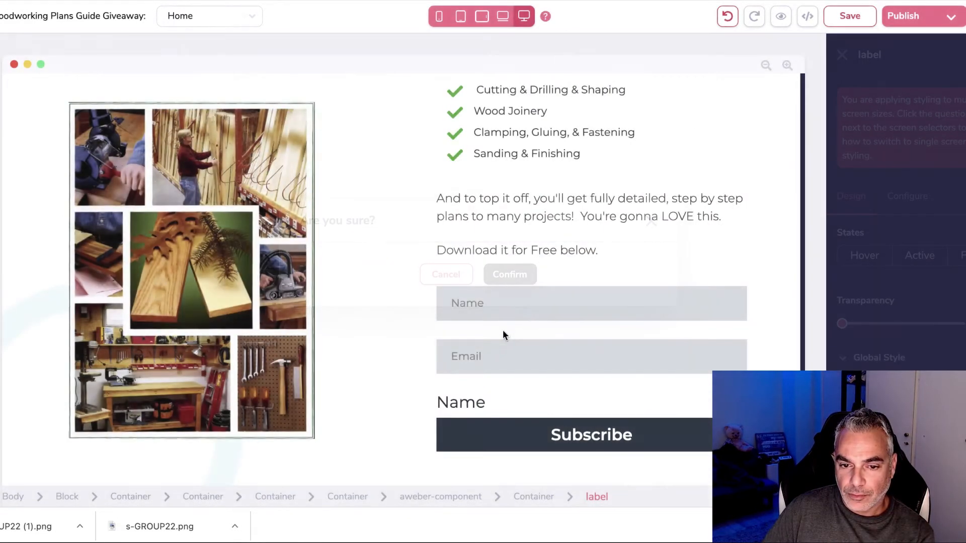
left_click(531, 390)
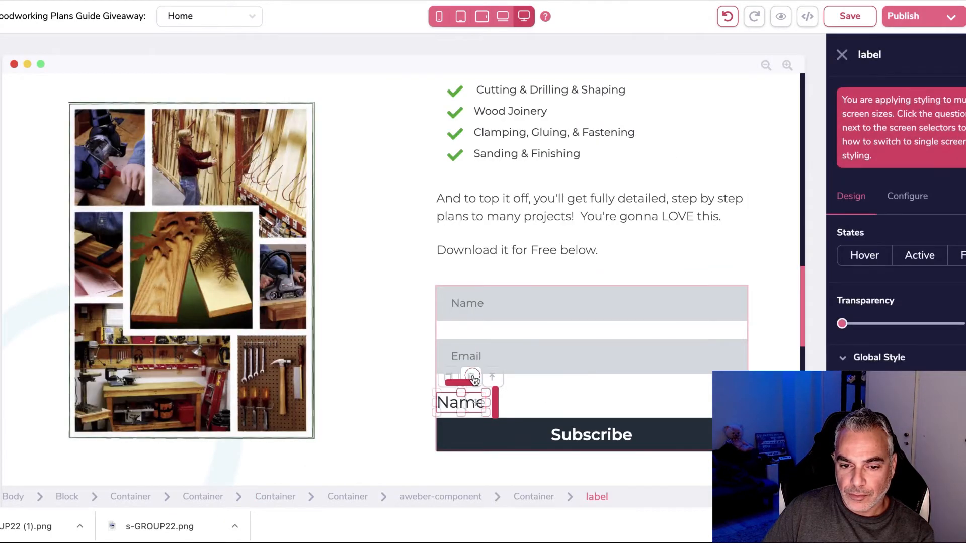
left_click(470, 379)
left_click(513, 274)
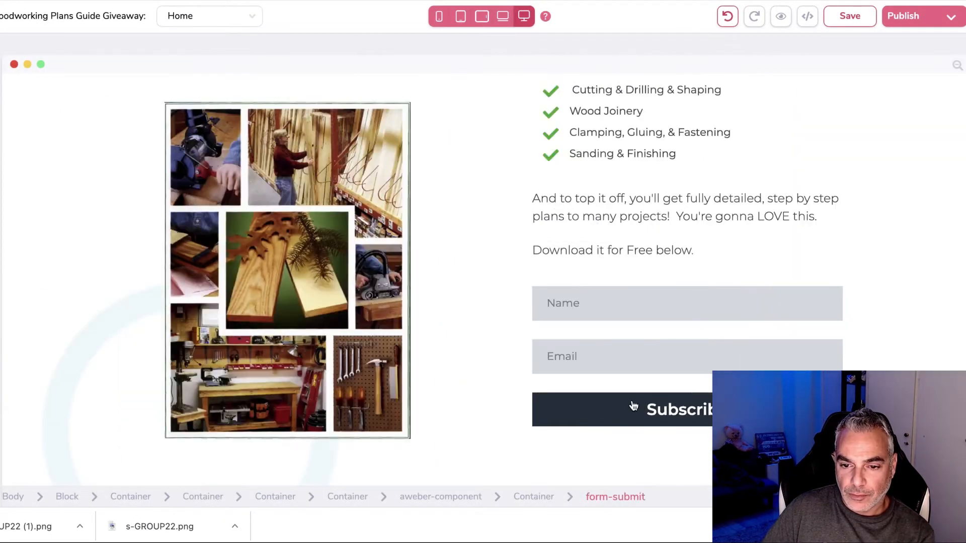
left_click(685, 334)
Step: Set the form's integration to AWeber using the 'Woodworking Plans' mailing list
left_click(915, 206)
left_click(910, 258)
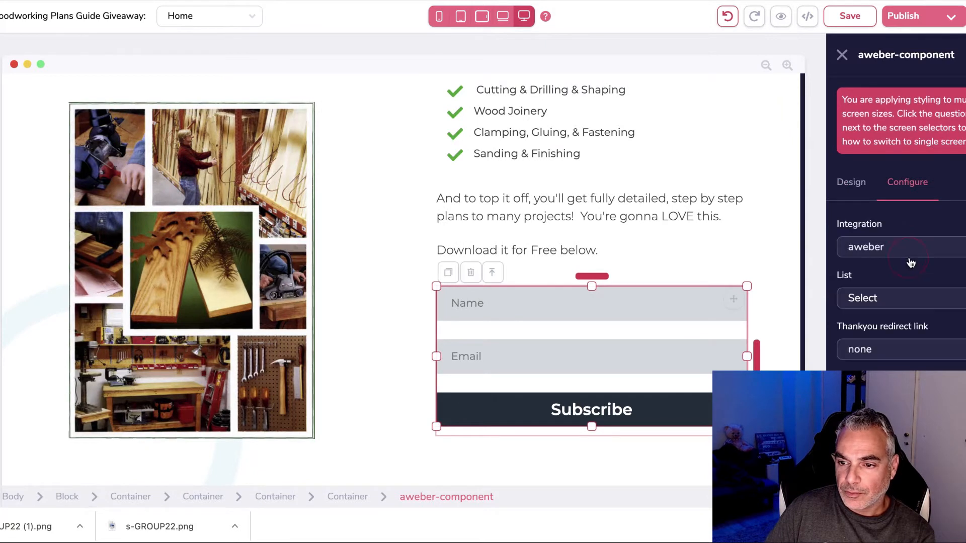
left_click(909, 307)
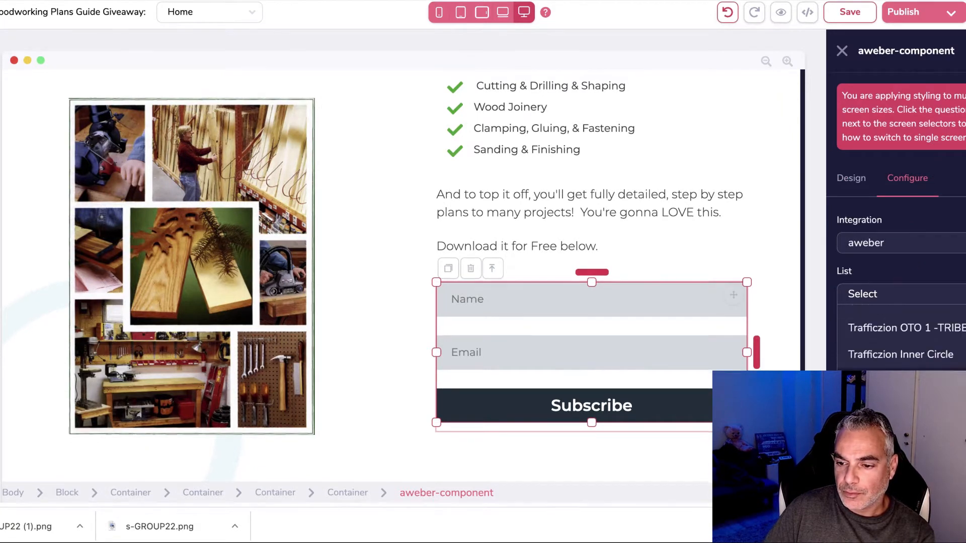
left_click(929, 313)
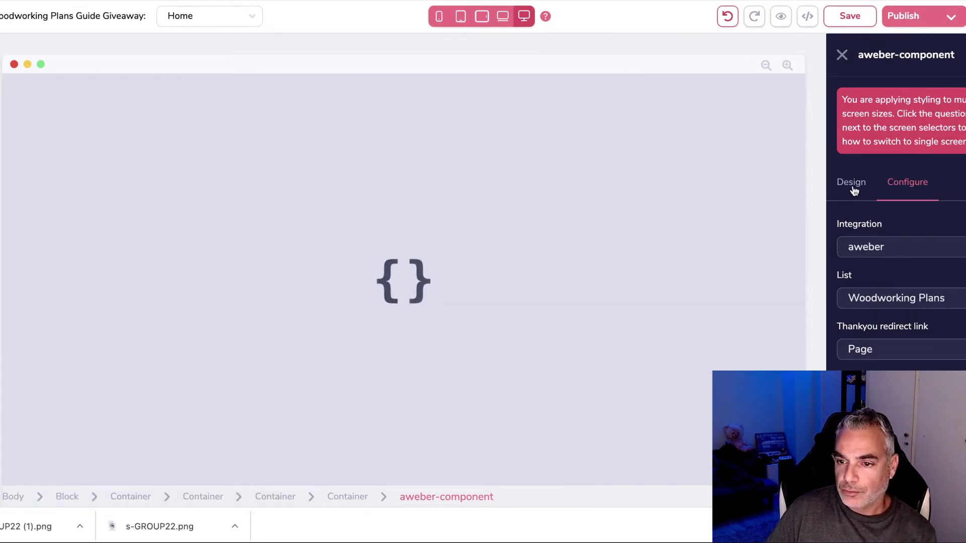
Step: Browse the form's style and text styling options, then select the Subscribe button
left_click(854, 187)
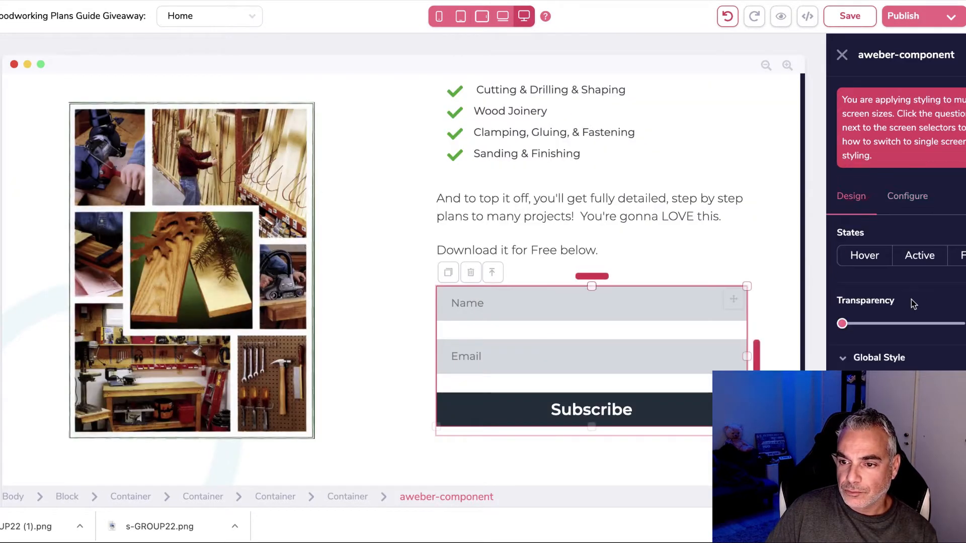
scroll(906, 212, "down", 3)
left_click(895, 352)
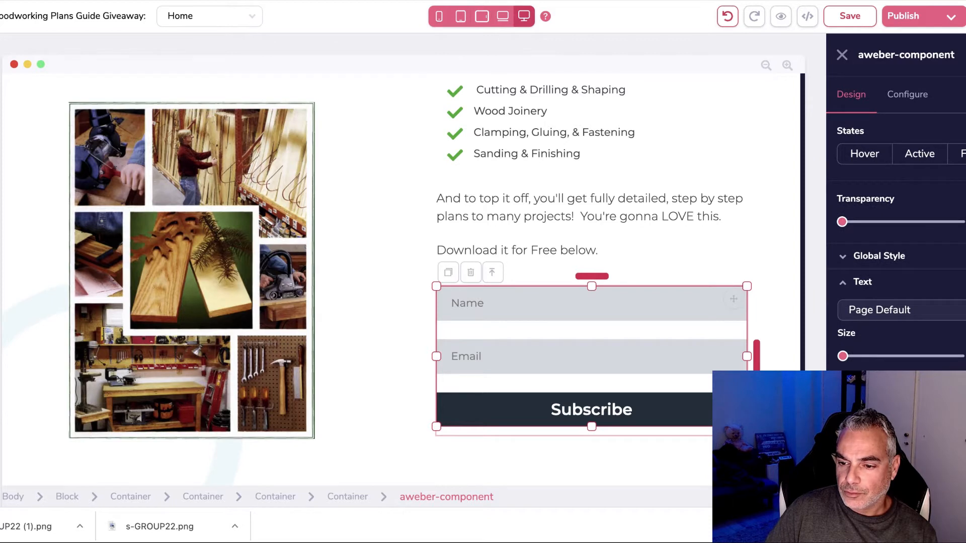
scroll(894, 364, "down", 5)
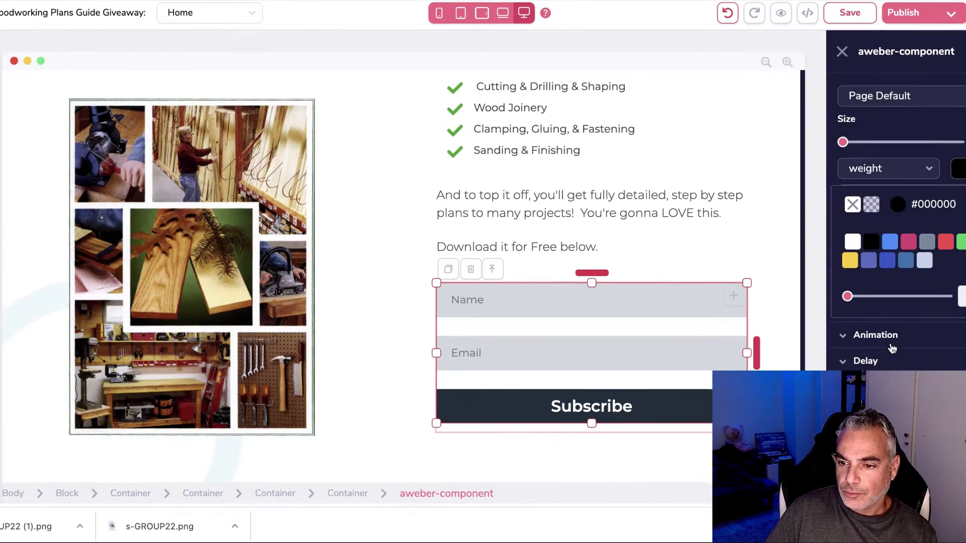
scroll(845, 262, "up", 4)
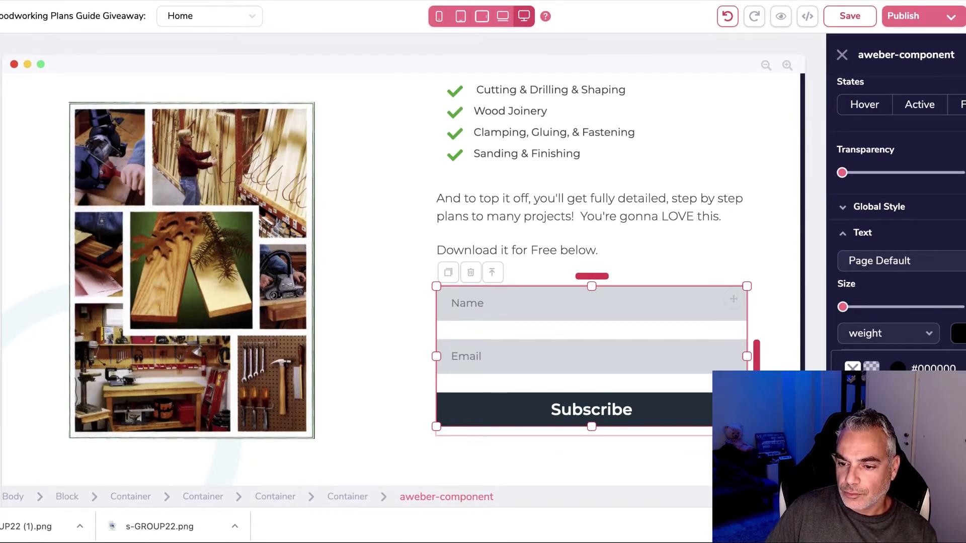
scroll(896, 226, "down", 3)
scroll(902, 290, "up", 5)
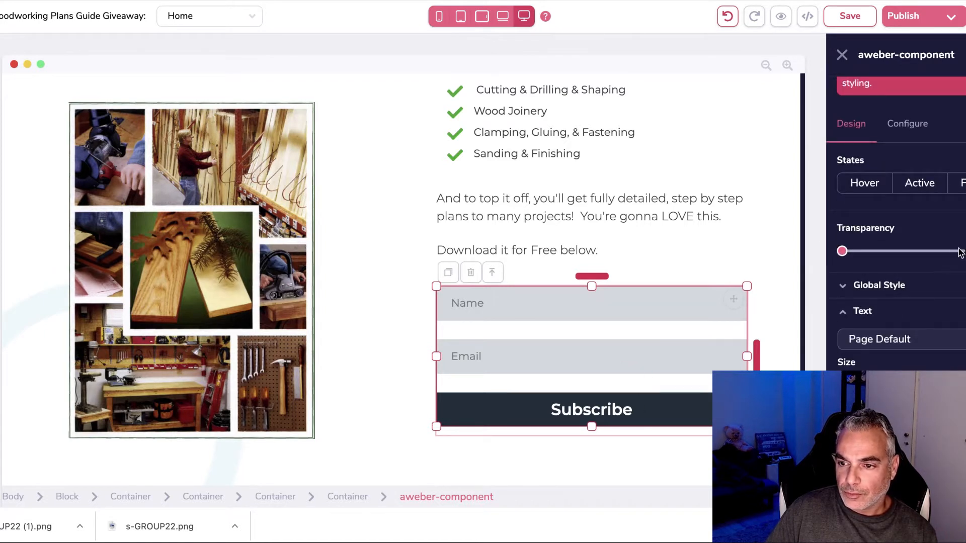
scroll(927, 323, "down", 4)
left_click(684, 413)
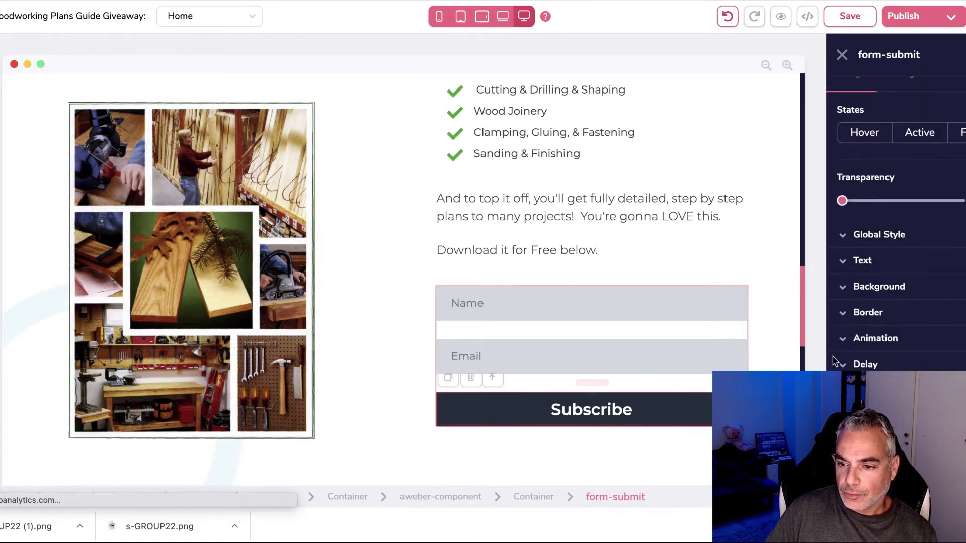
left_click(924, 292)
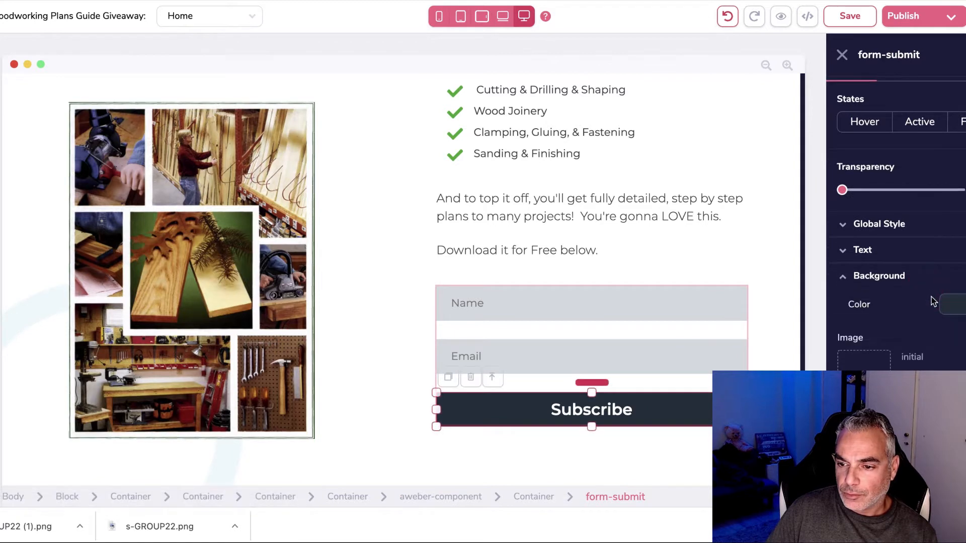
left_click(960, 306)
left_click(960, 379)
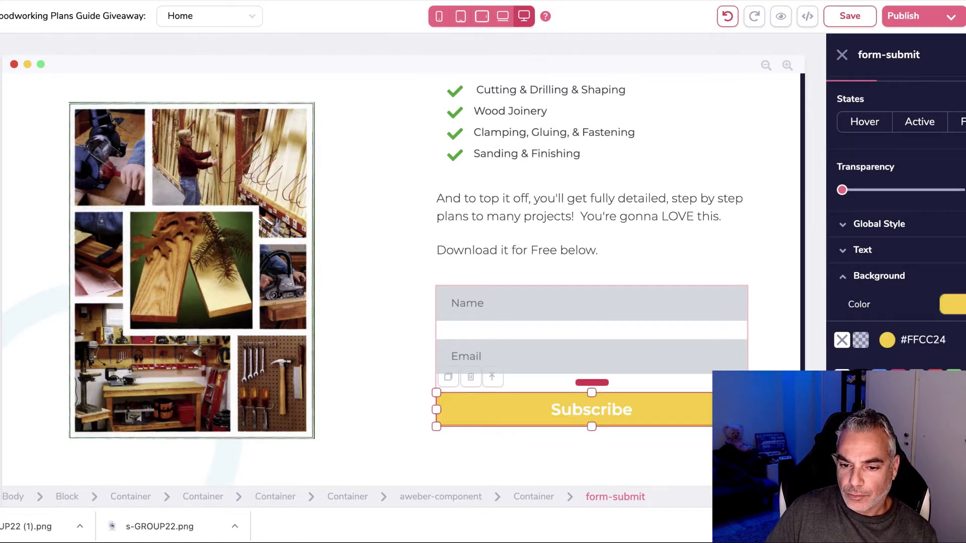
left_click(861, 250)
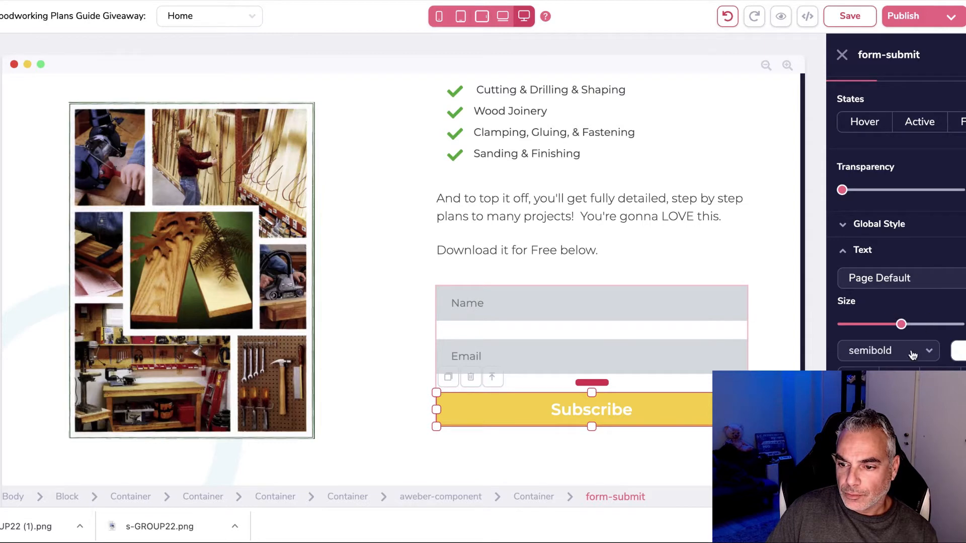
left_click(945, 424)
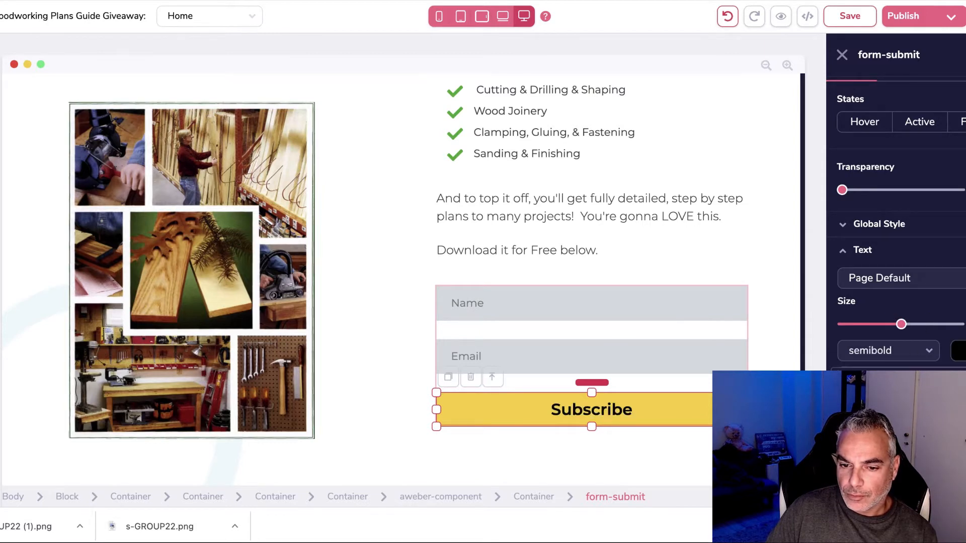
left_click(620, 437)
scroll(537, 392, "up", 2)
scroll(603, 348, "down", 3)
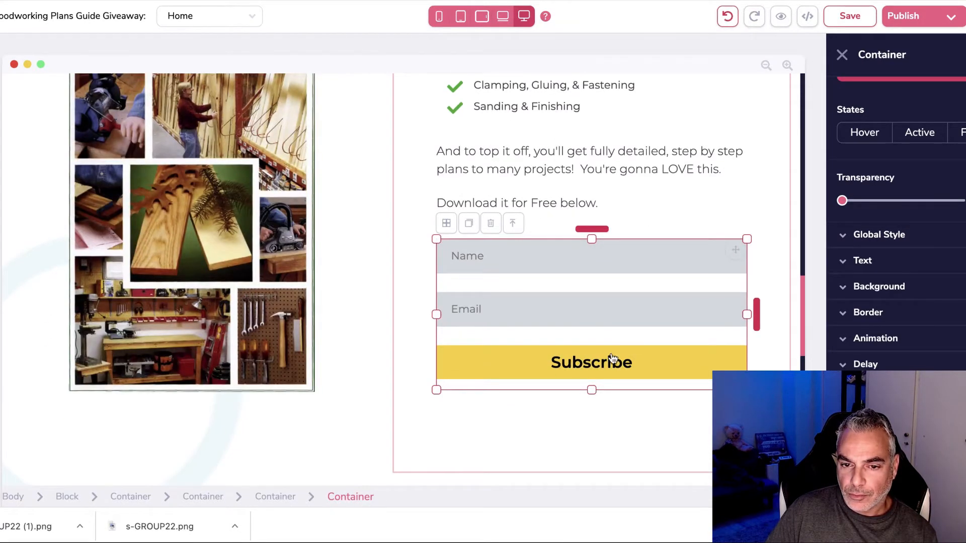
left_click(688, 362)
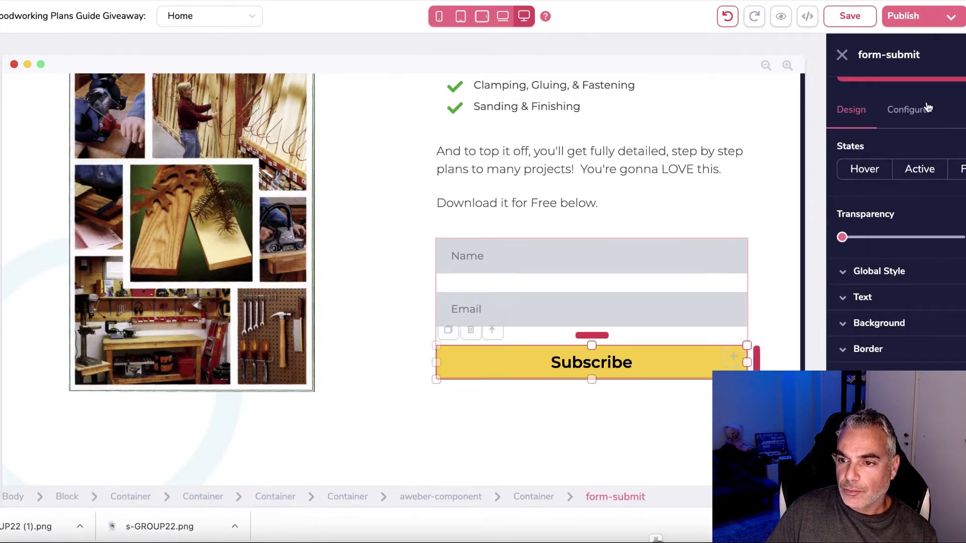
left_click(911, 108)
type("Downlo")
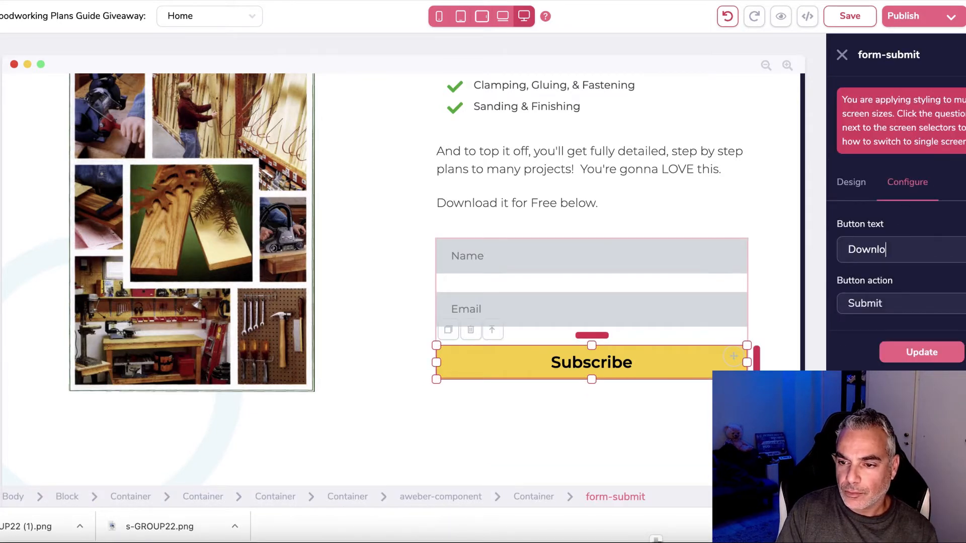
type("ad BO")
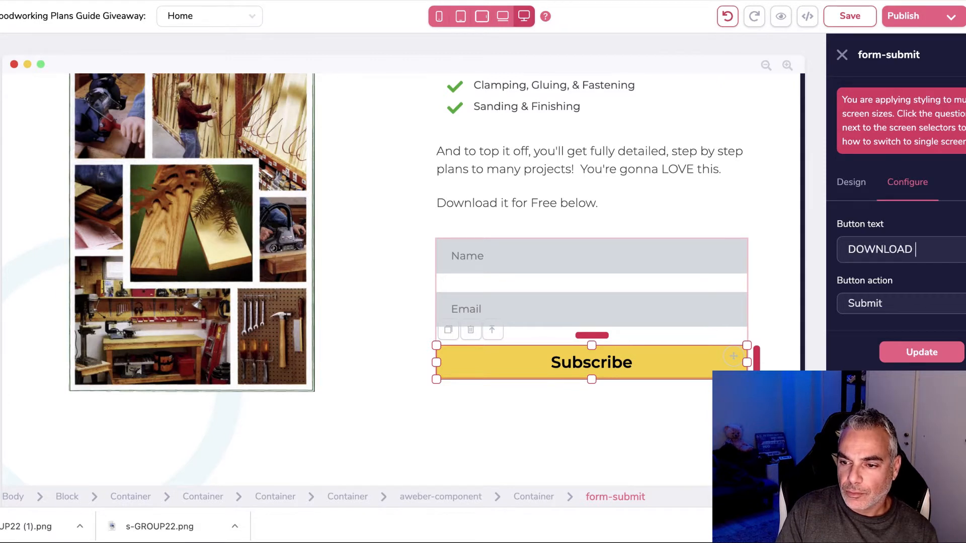
left_click(922, 352)
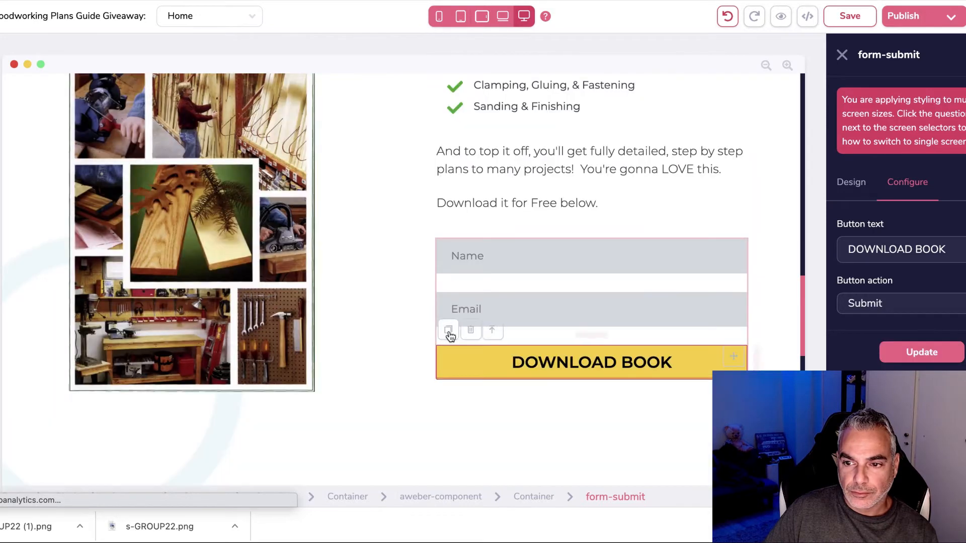
left_click(554, 285)
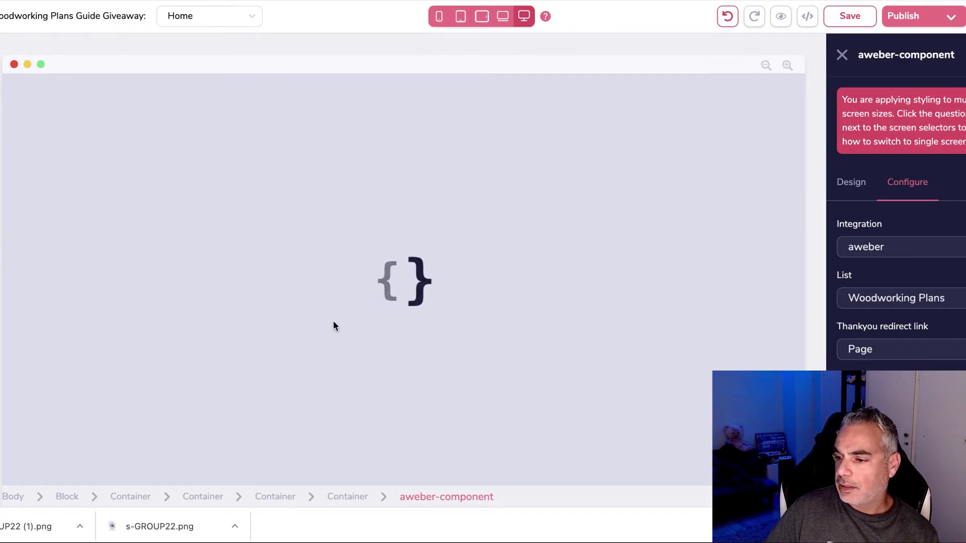
scroll(292, 343, "down", 8)
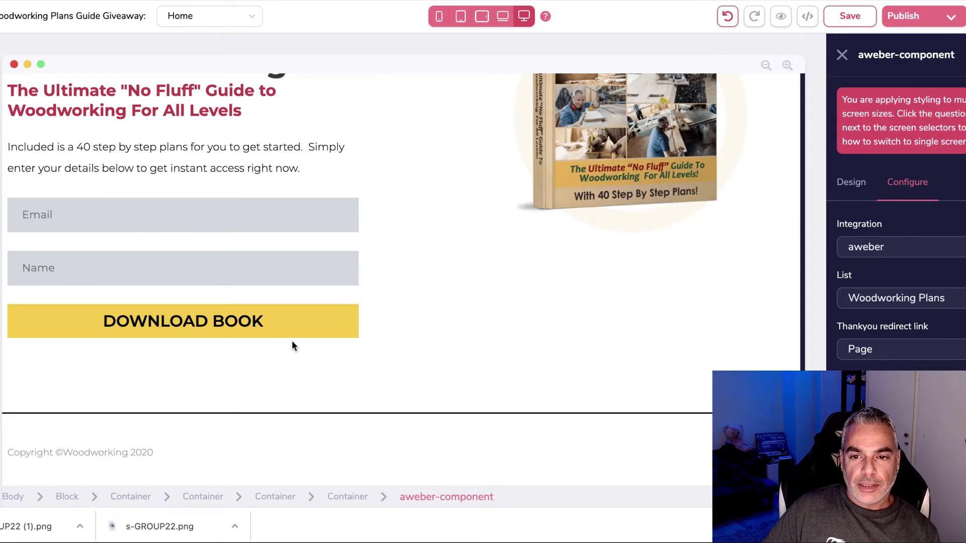
scroll(292, 341, "up", 20)
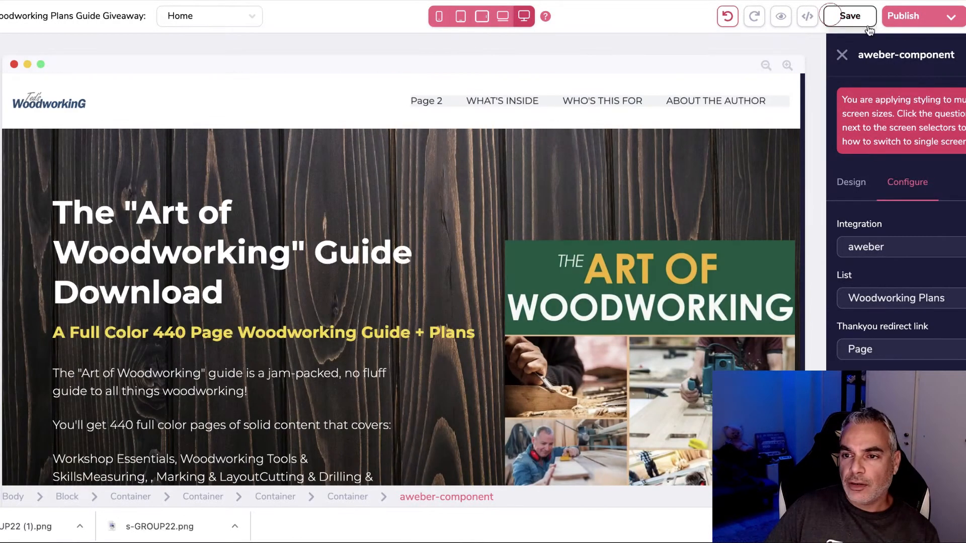
left_click(867, 24)
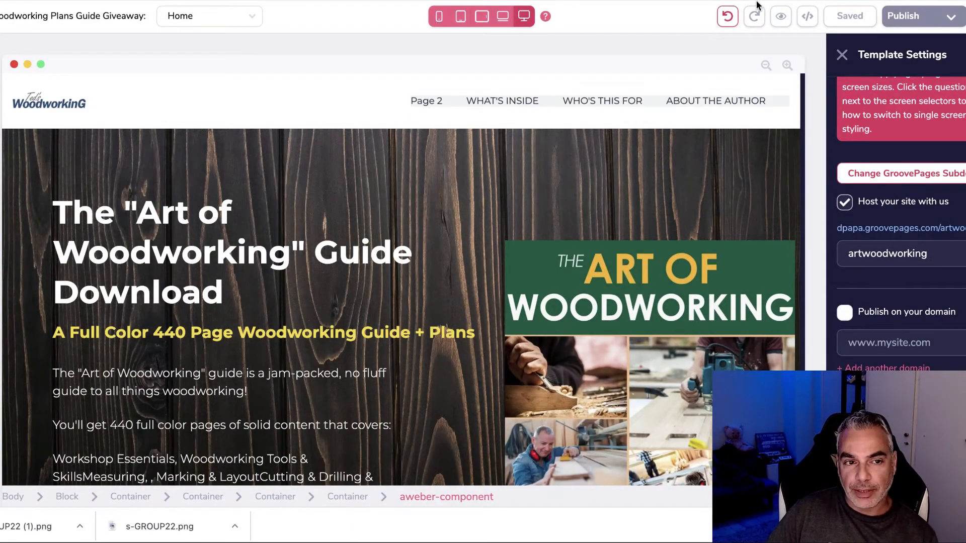
scroll(433, 158, "down", 20)
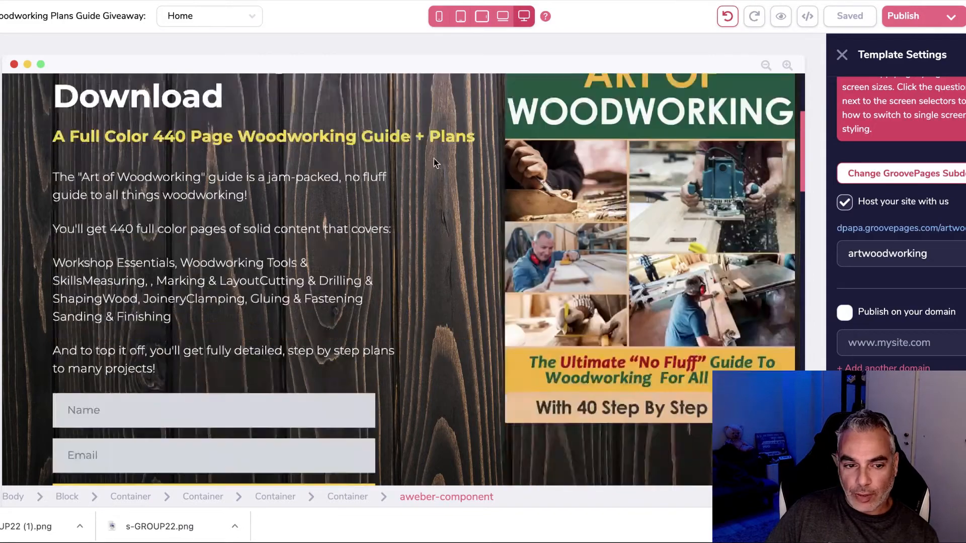
scroll(384, 176, "up", 20)
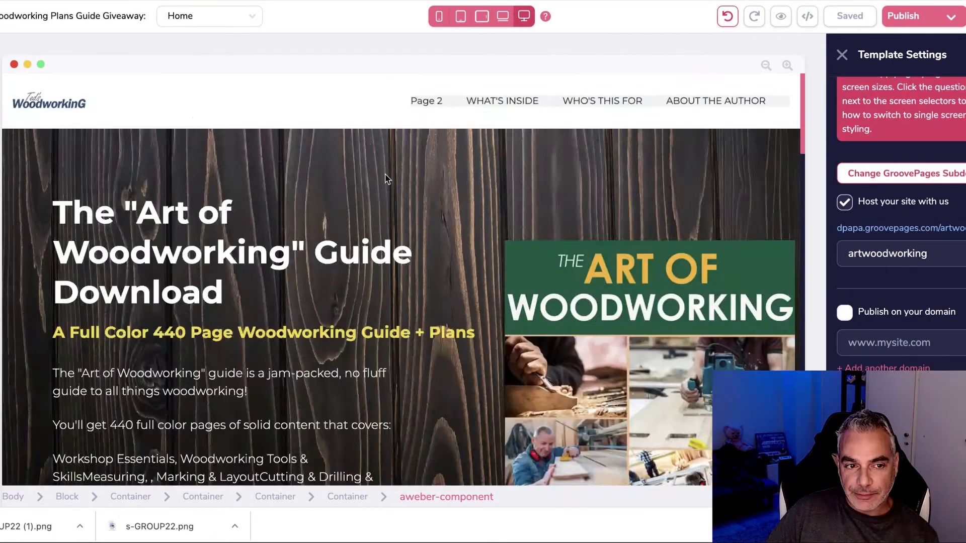
Step: Delete the Page 2 link from the nav menu and save the page
left_click(436, 103)
left_click(445, 121)
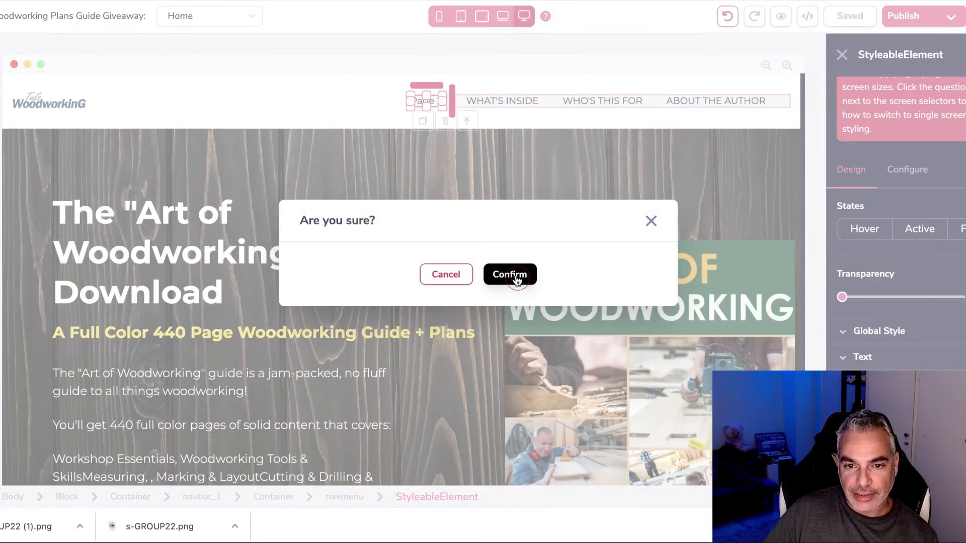
left_click(517, 278)
left_click(850, 16)
left_click(936, 16)
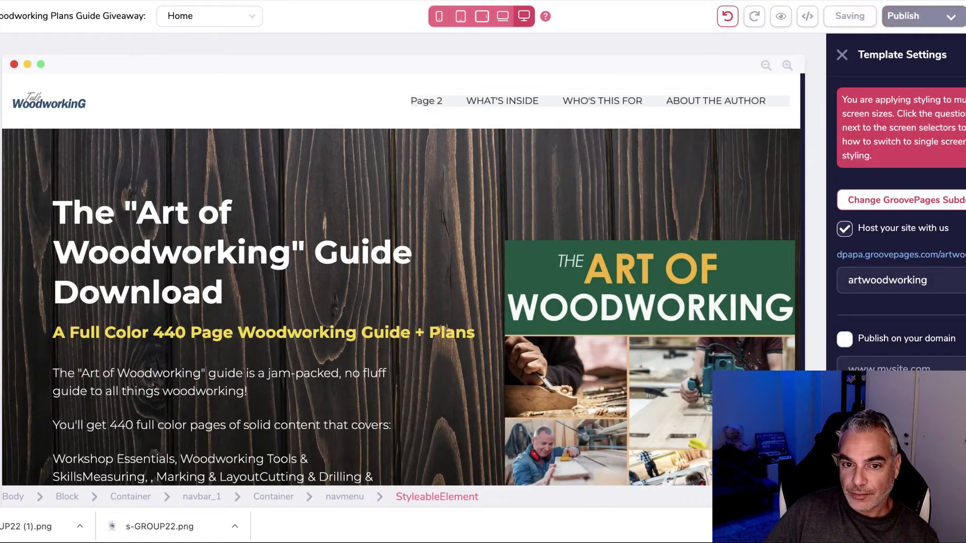
Step: In the nav menu's Configure settings, exclude Page 2 instead of Home and save
left_click(435, 102)
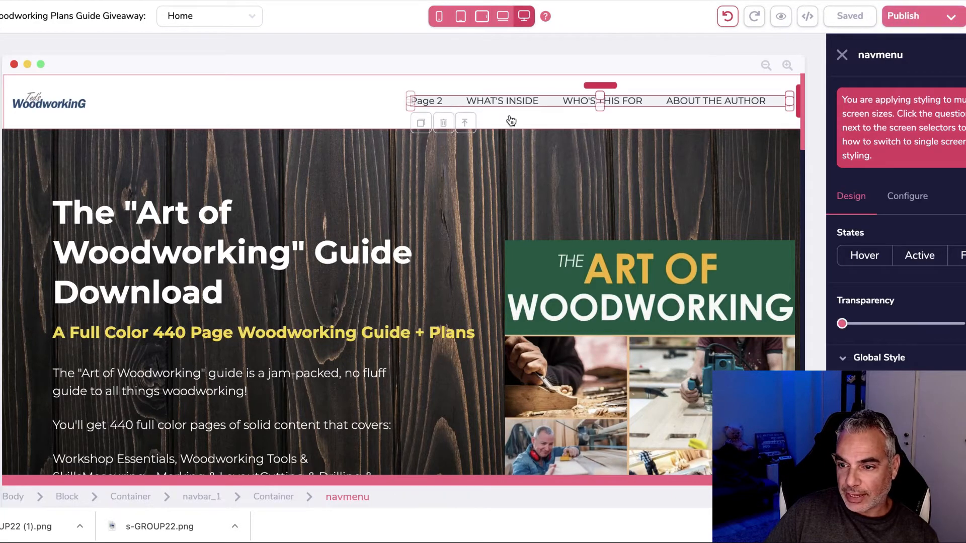
left_click(920, 196)
scroll(937, 279, "down", 3)
scroll(937, 283, "down", 2)
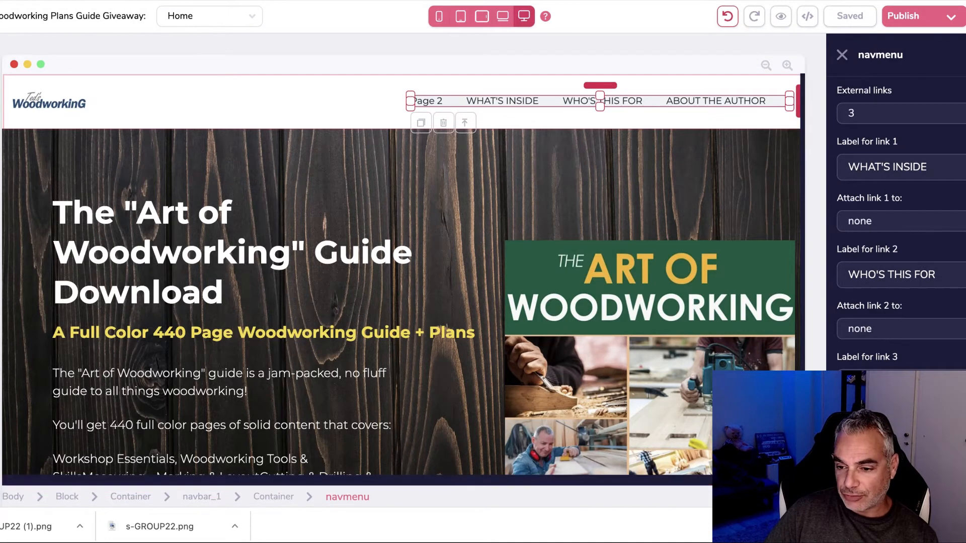
scroll(921, 332, "up", 4)
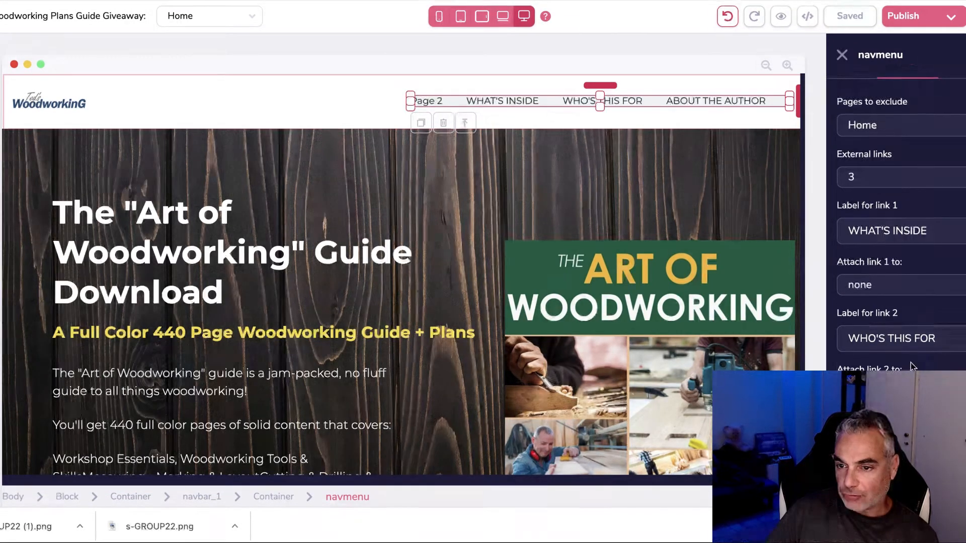
scroll(904, 190, "up", 1)
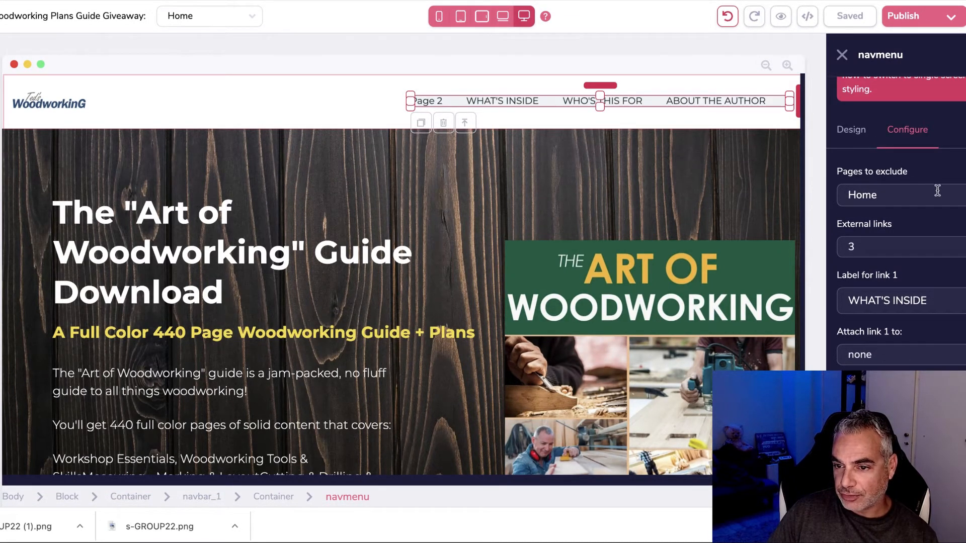
left_click(954, 201)
left_click(911, 252)
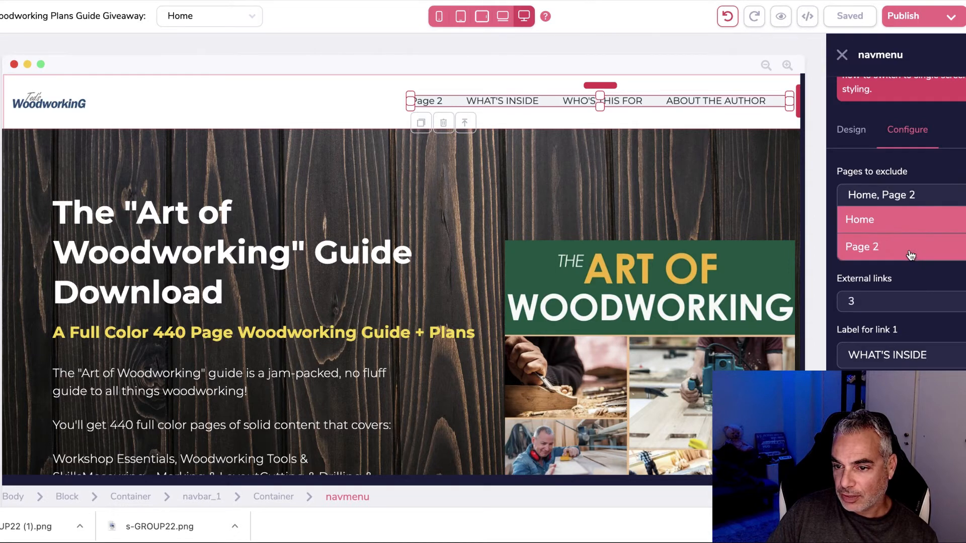
left_click(891, 227)
scroll(891, 228, "down", 4)
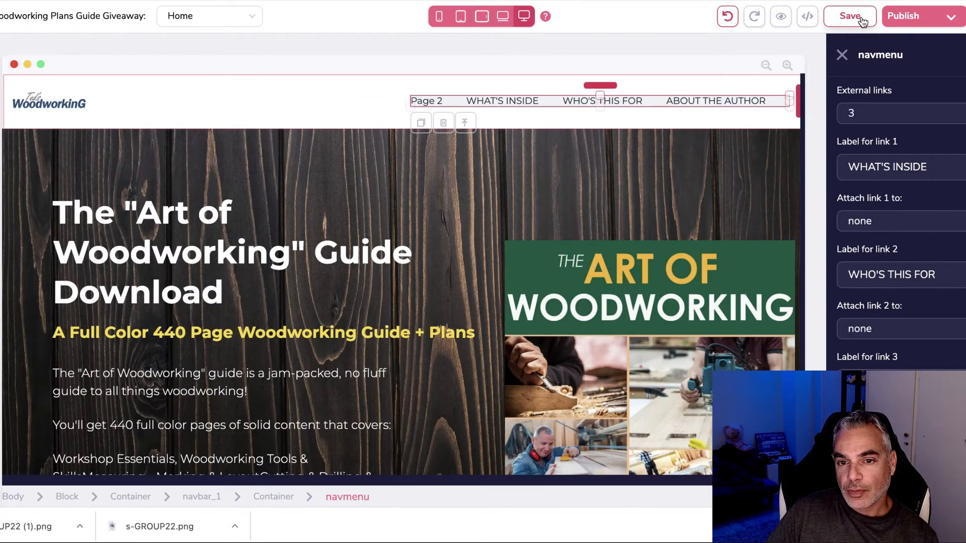
left_click(863, 18)
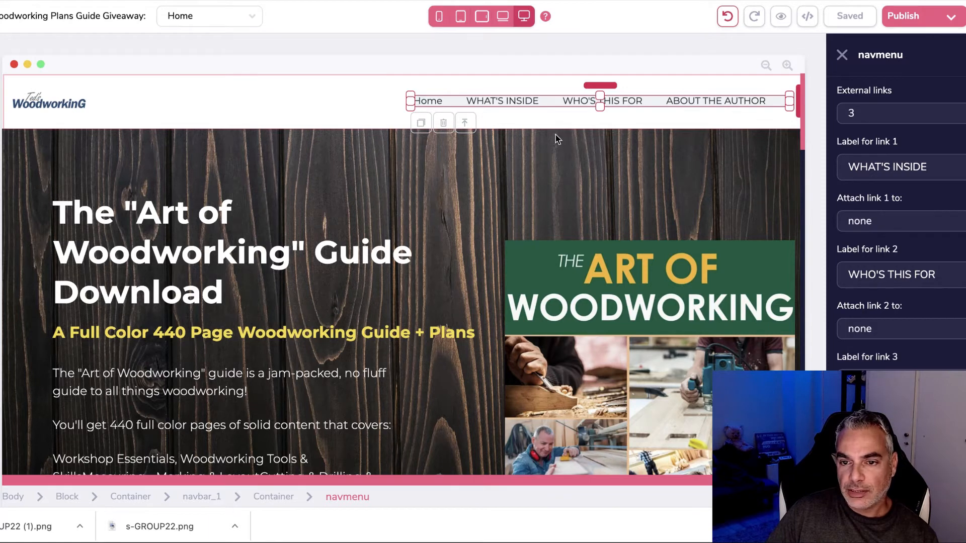
Step: Set Pages to exclude to both Home and Page 2 and save the nav menu
scroll(901, 156, "up", 4)
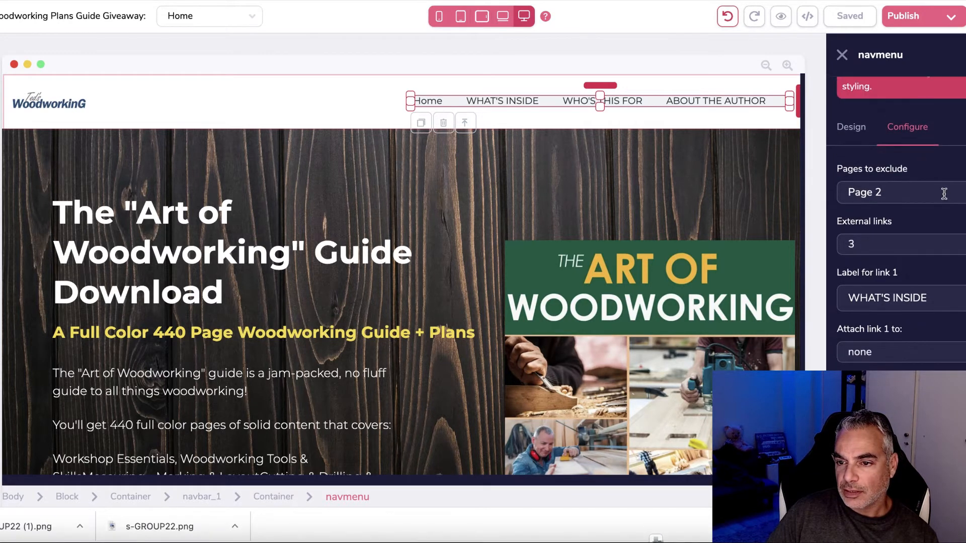
left_click(916, 193)
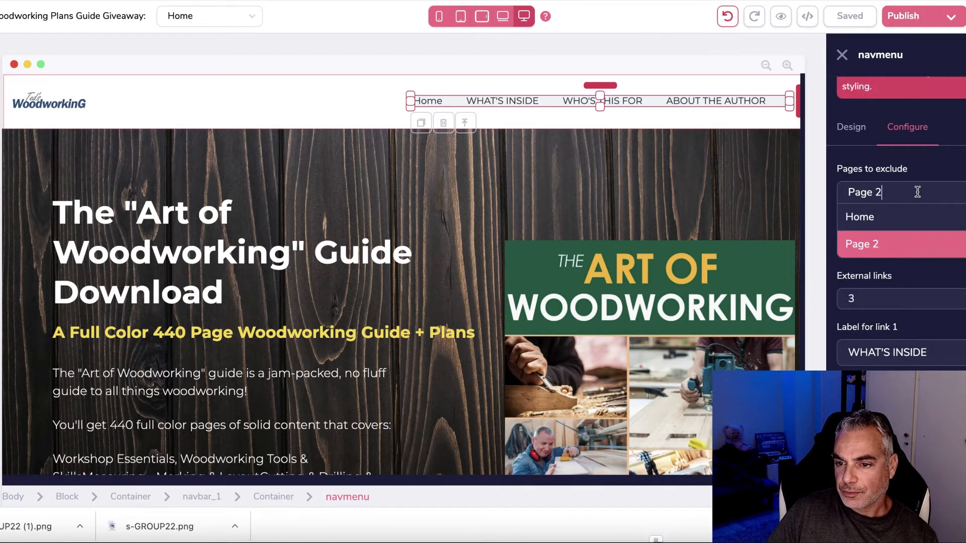
left_click(888, 219)
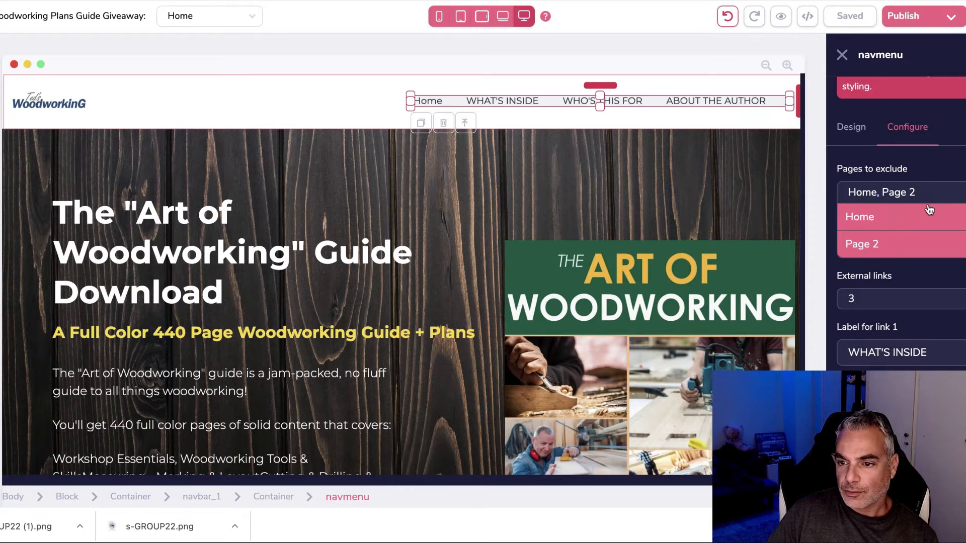
left_click(901, 252)
left_click(906, 255)
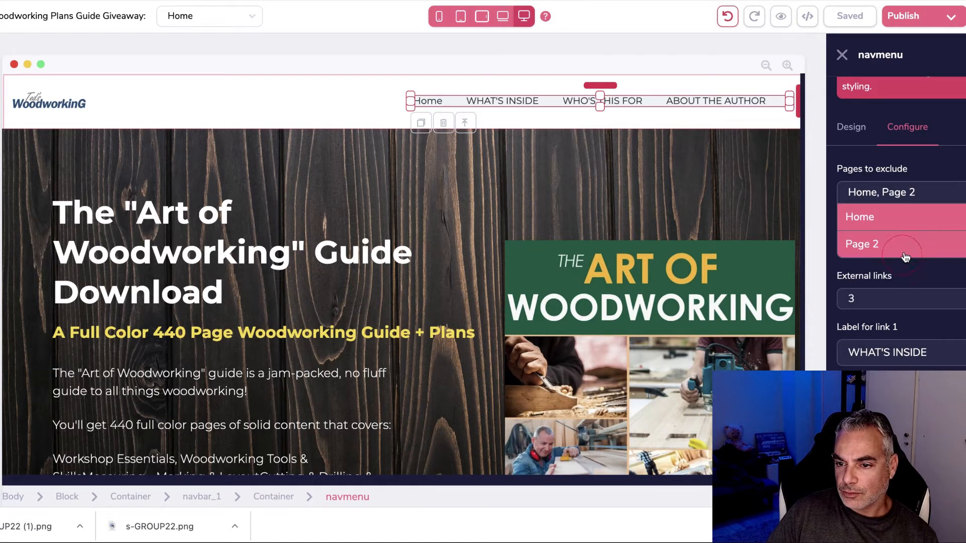
left_click(889, 219)
scroll(901, 227, "down", 5)
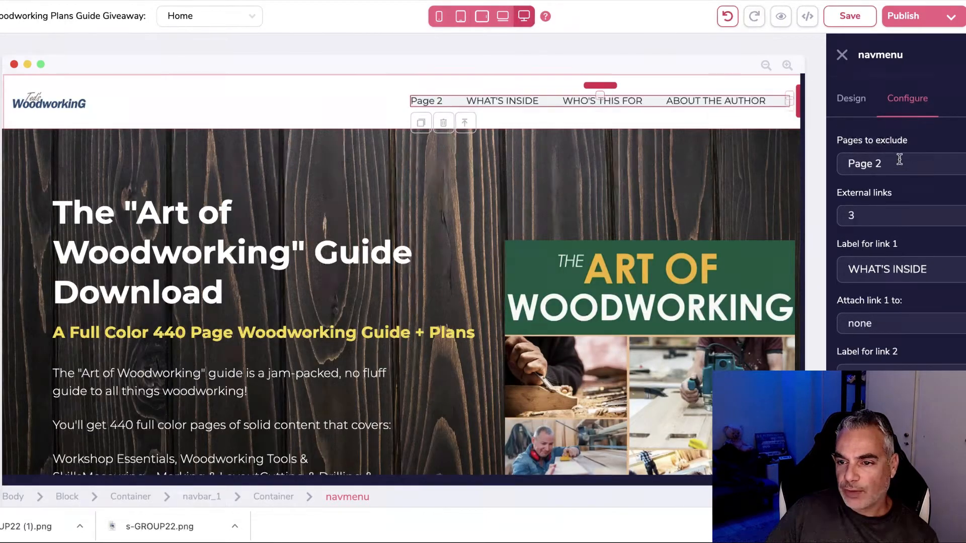
left_click(899, 160)
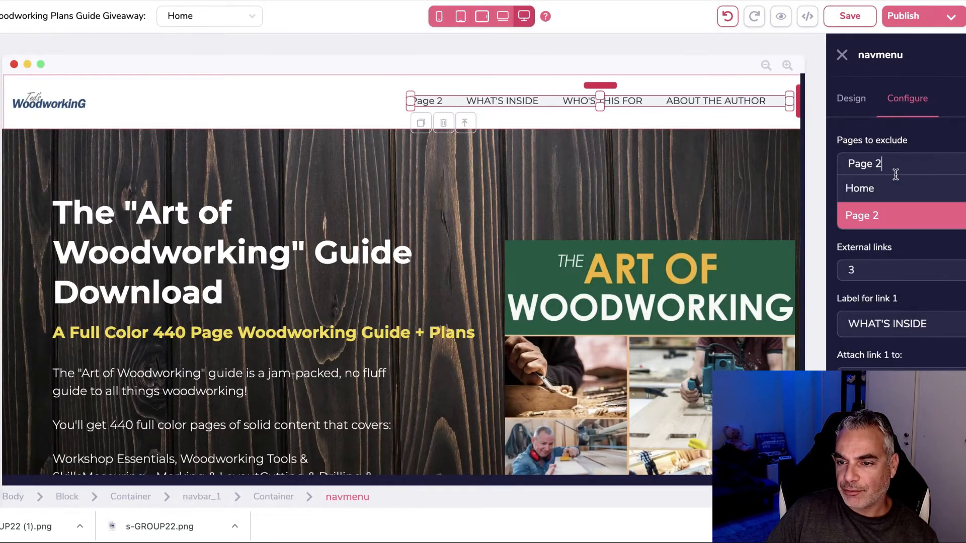
left_click(895, 194)
scroll(896, 199, "down", 3)
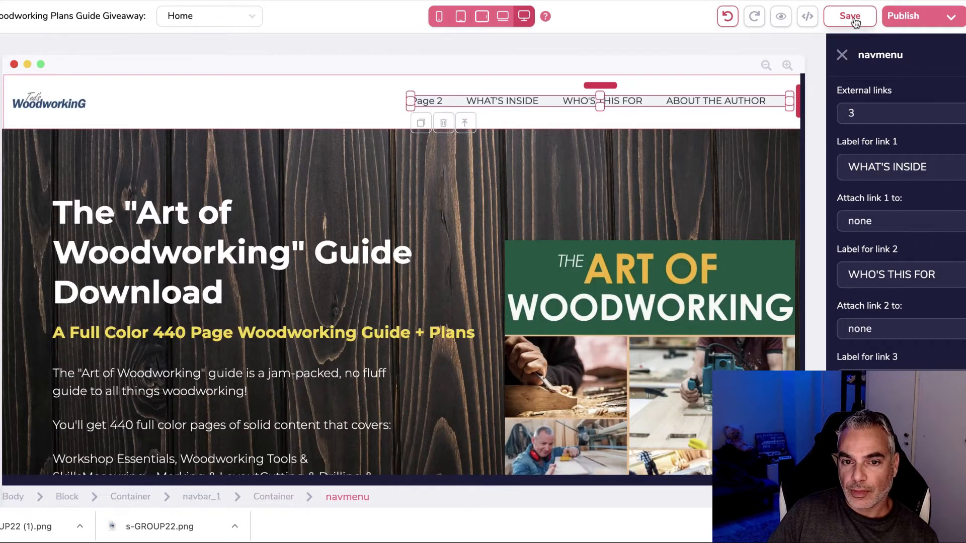
left_click(851, 17)
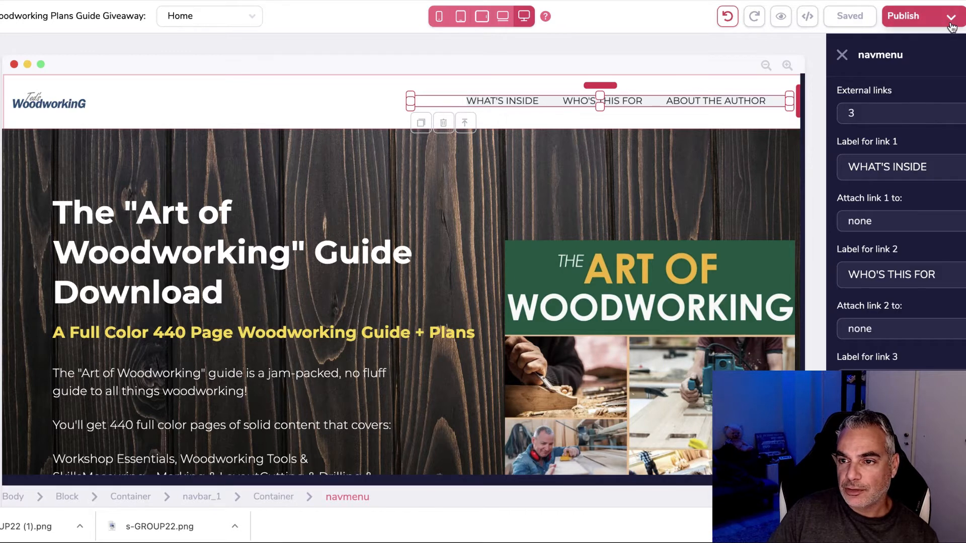
left_click(945, 16)
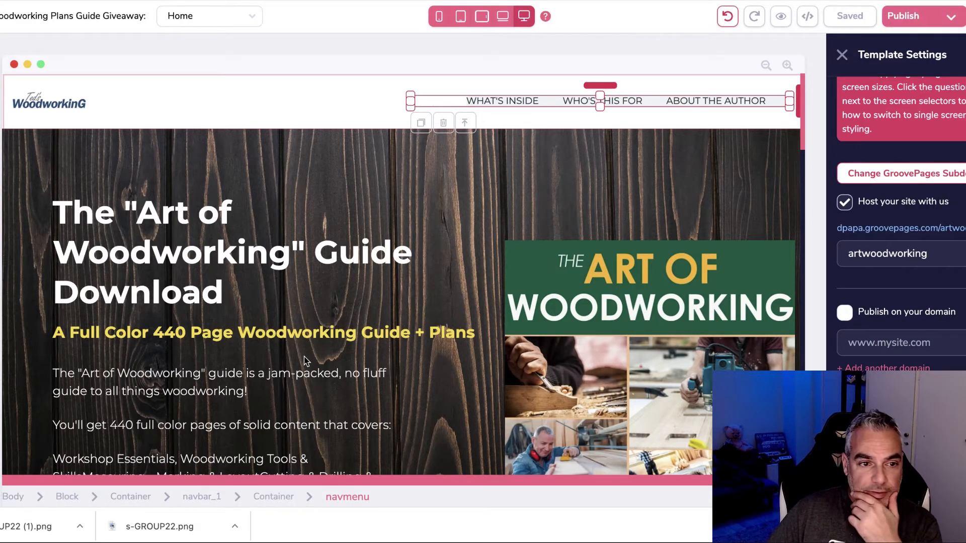
scroll(264, 365, "down", 15)
scroll(266, 367, "down", 2)
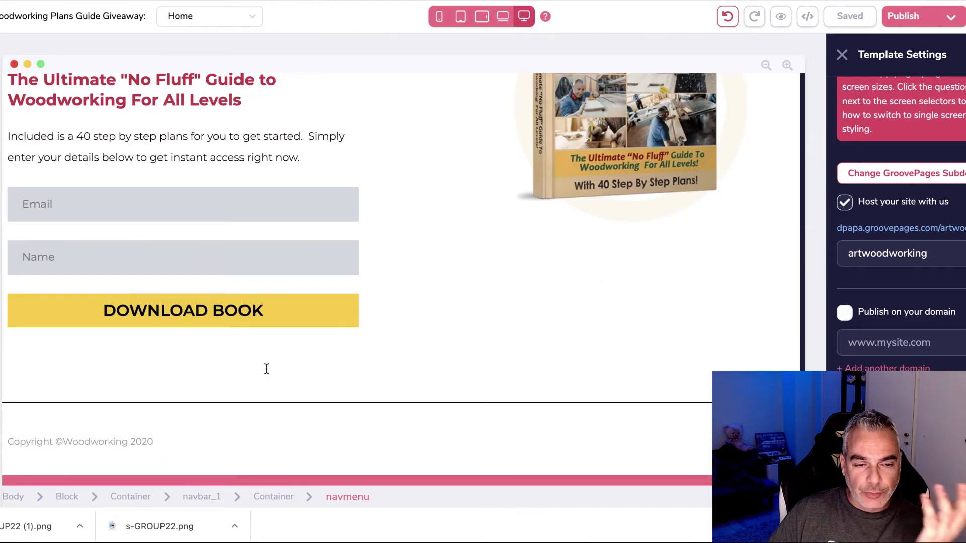
scroll(267, 368, "up", 10)
scroll(267, 370, "down", 12)
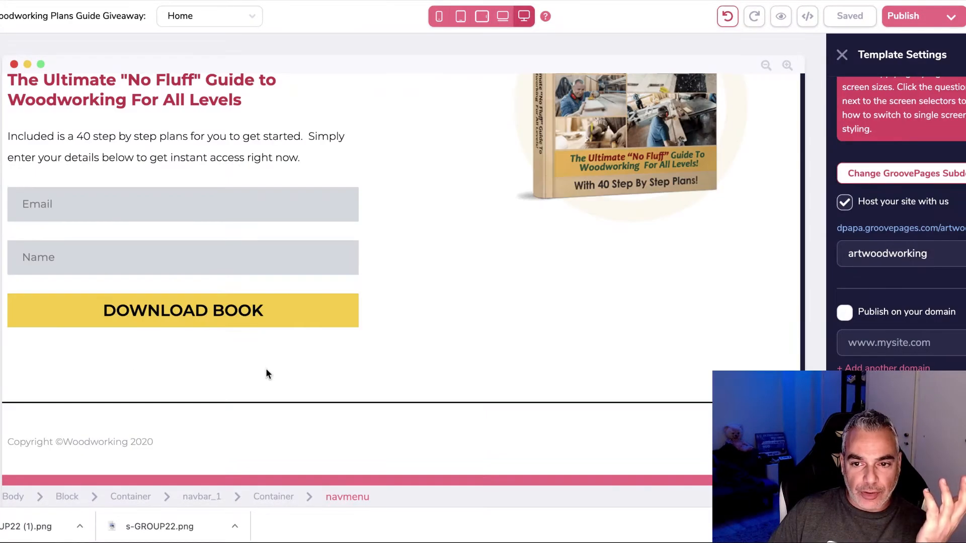
scroll(266, 371, "up", 5)
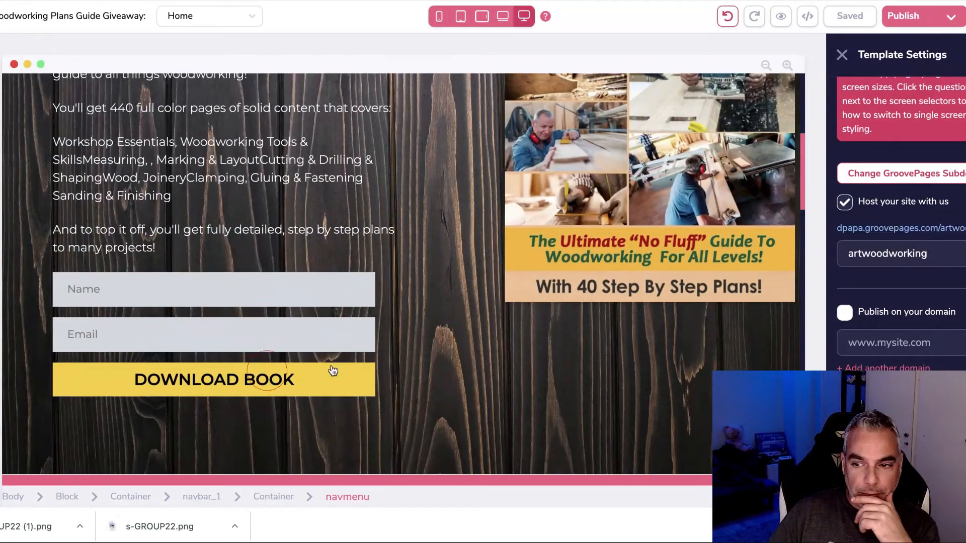
left_click(332, 371)
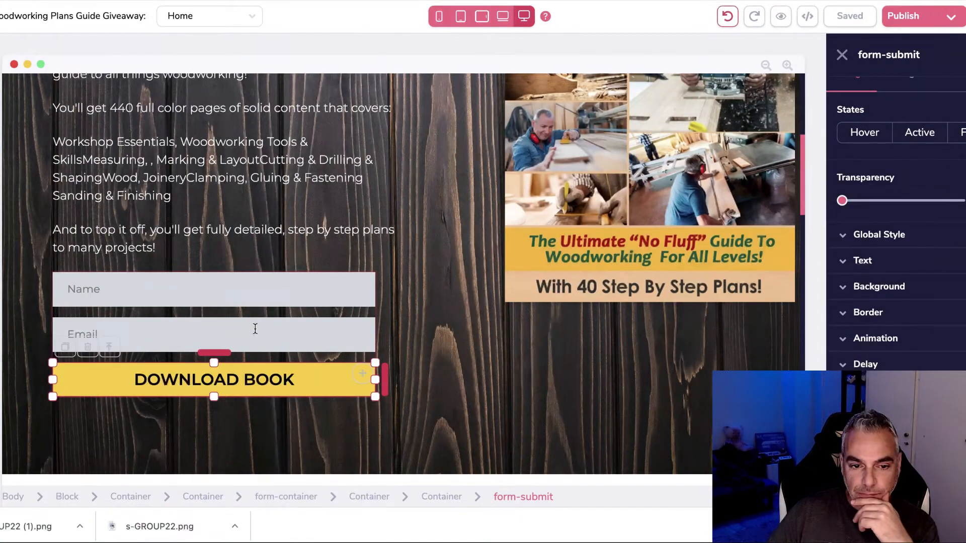
left_click(249, 312)
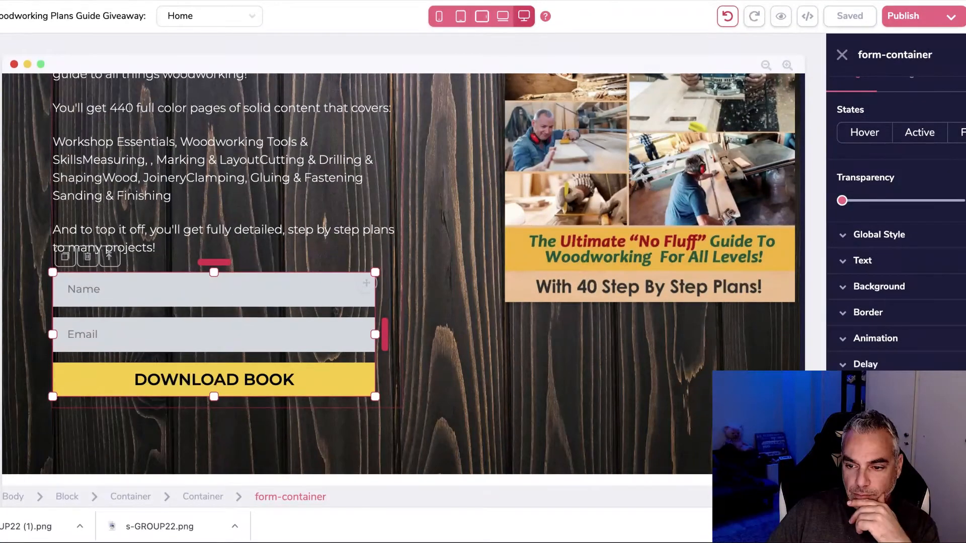
left_click(905, 313)
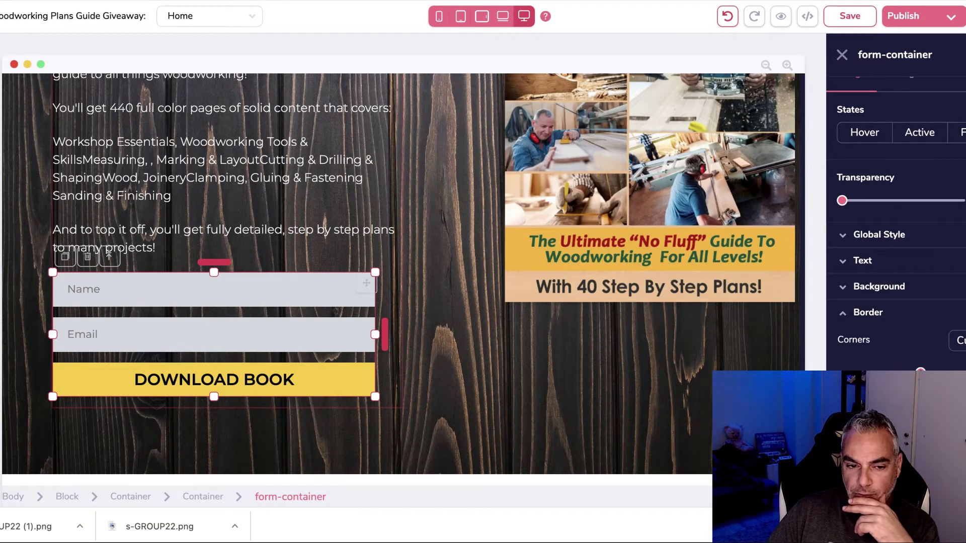
scroll(896, 212, "down", 4)
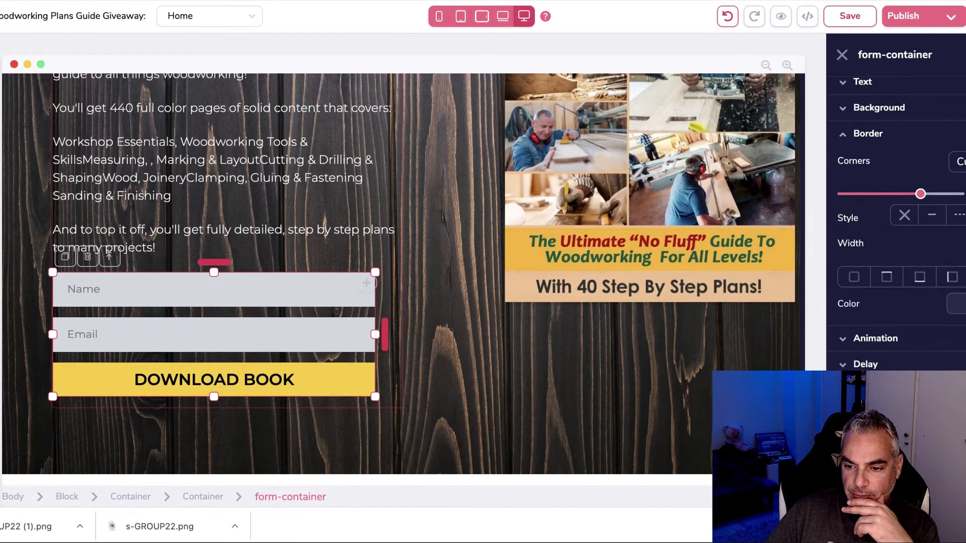
scroll(868, 363, "down", 6)
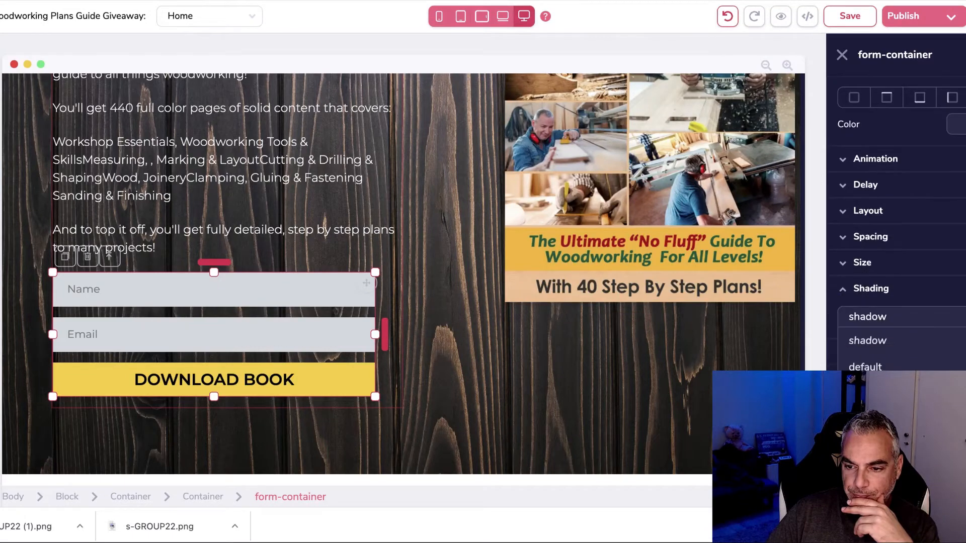
scroll(868, 352, "up", 3)
scroll(537, 331, "down", 10)
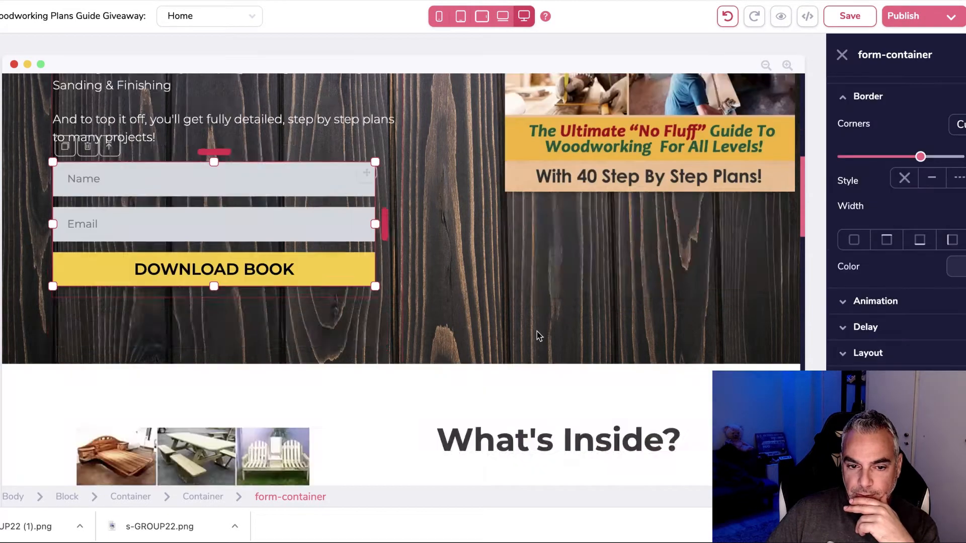
Step: Give the second signup form a medium shadow
scroll(557, 342, "down", 2)
left_click(607, 321)
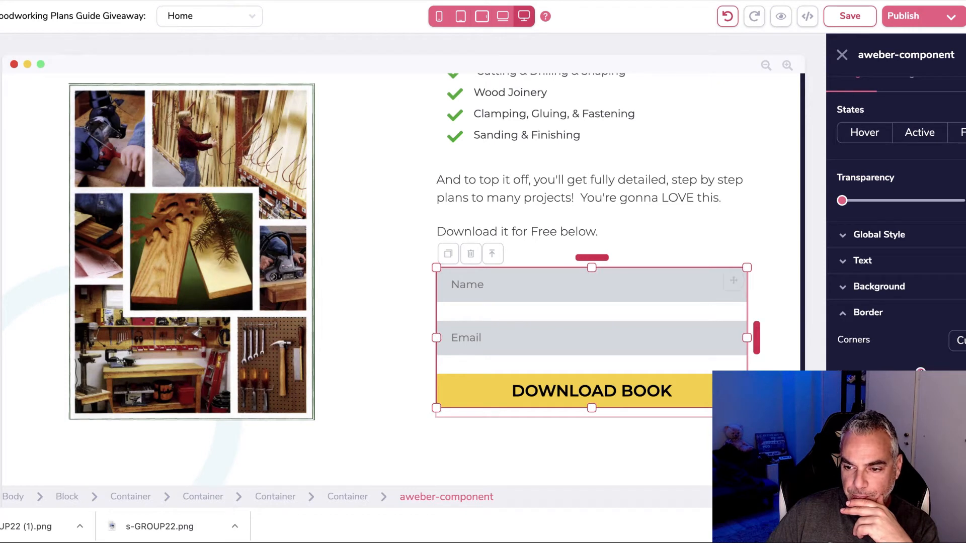
scroll(896, 226, "down", 5)
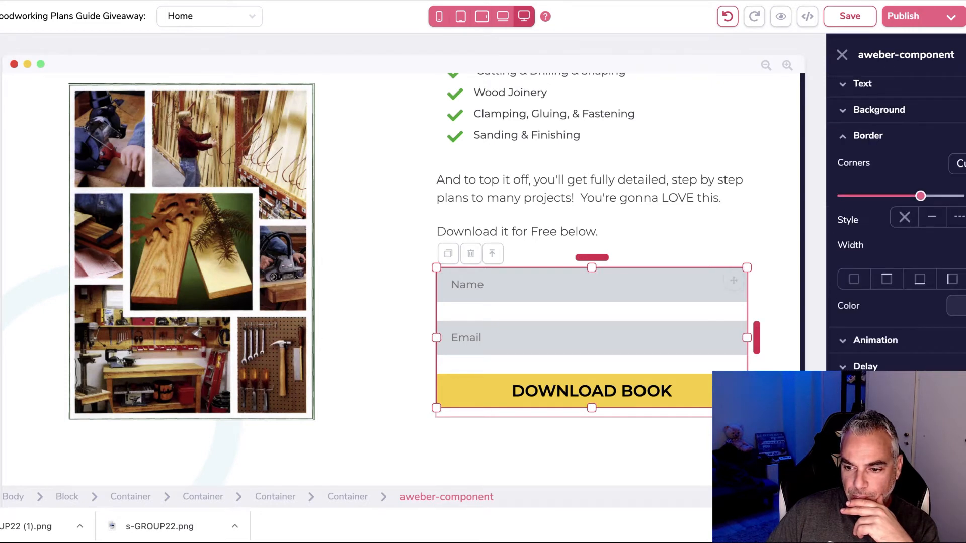
scroll(896, 223, "down", 1)
scroll(895, 227, "down", 5)
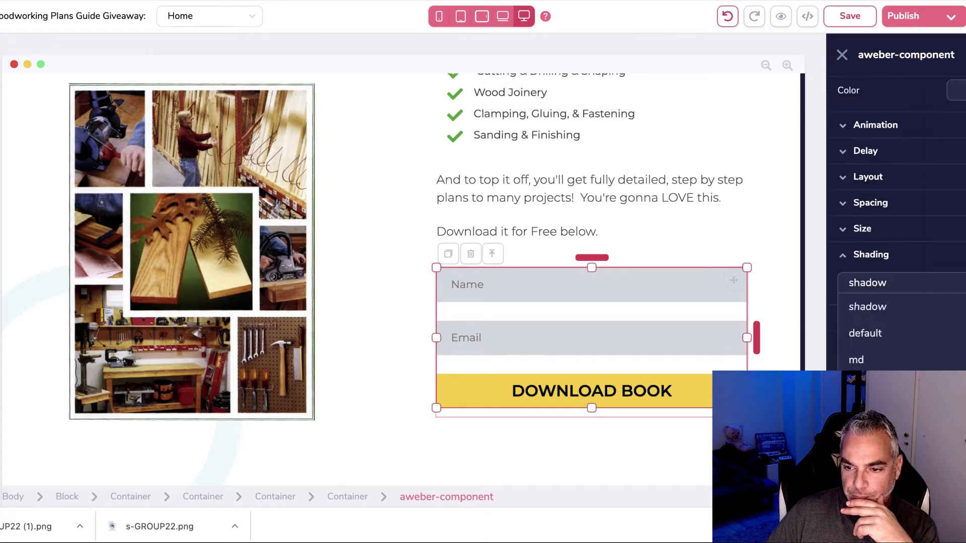
left_click(856, 360)
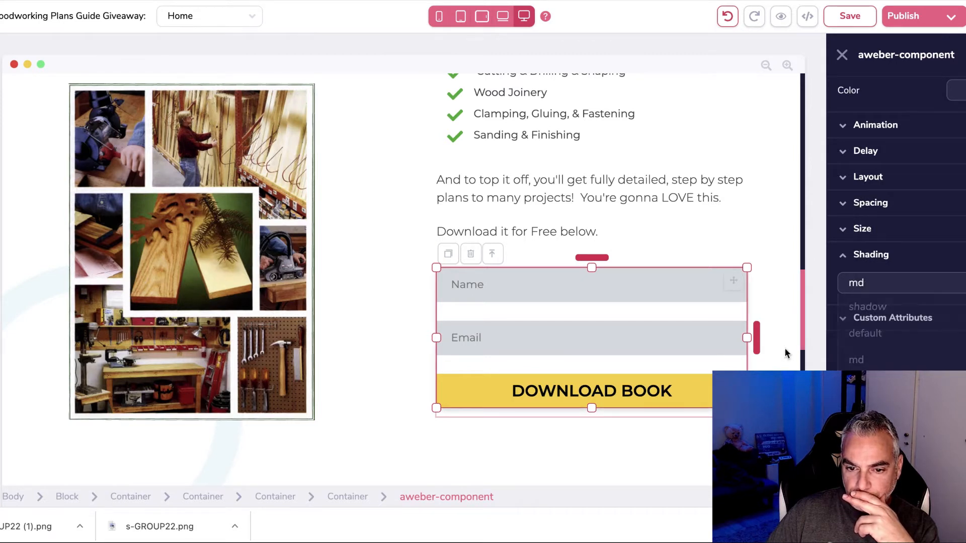
Step: Reselect the signup form and remove its shadow again
scroll(886, 302, "up", 5)
left_click(704, 433)
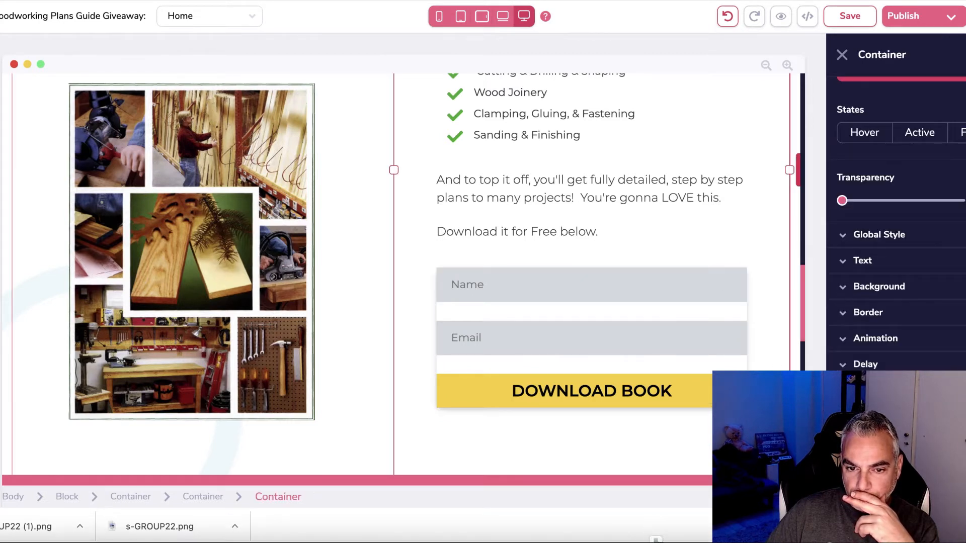
left_click(699, 314)
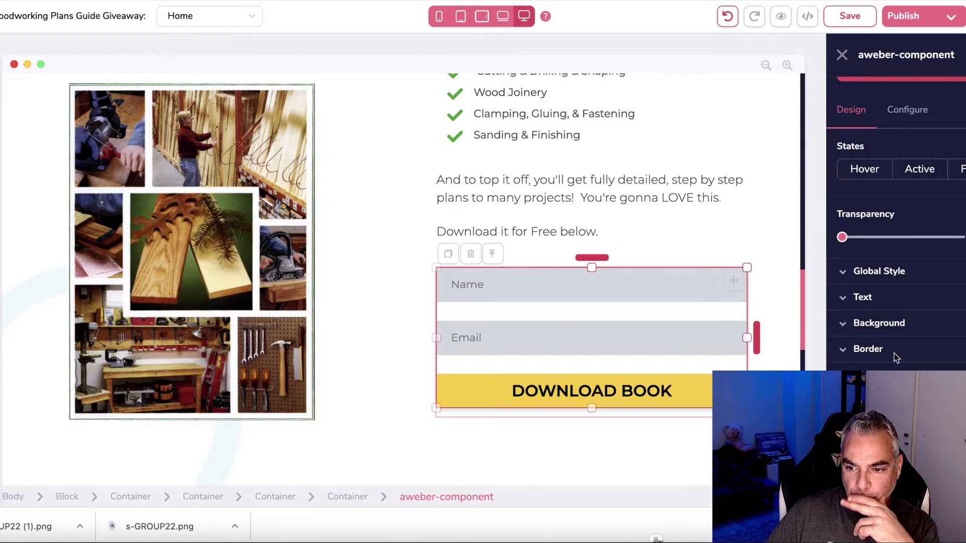
scroll(895, 226, "down", 1)
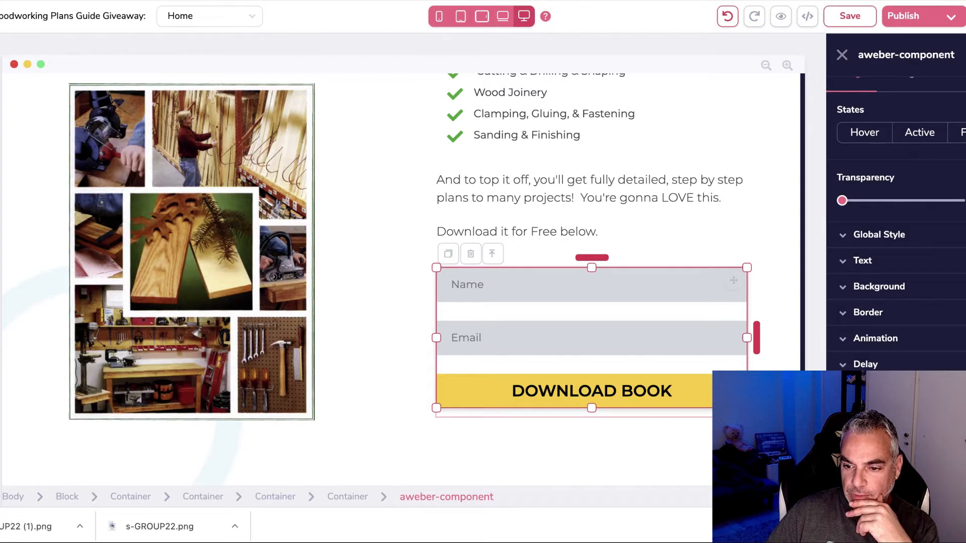
scroll(896, 226, "down", 1)
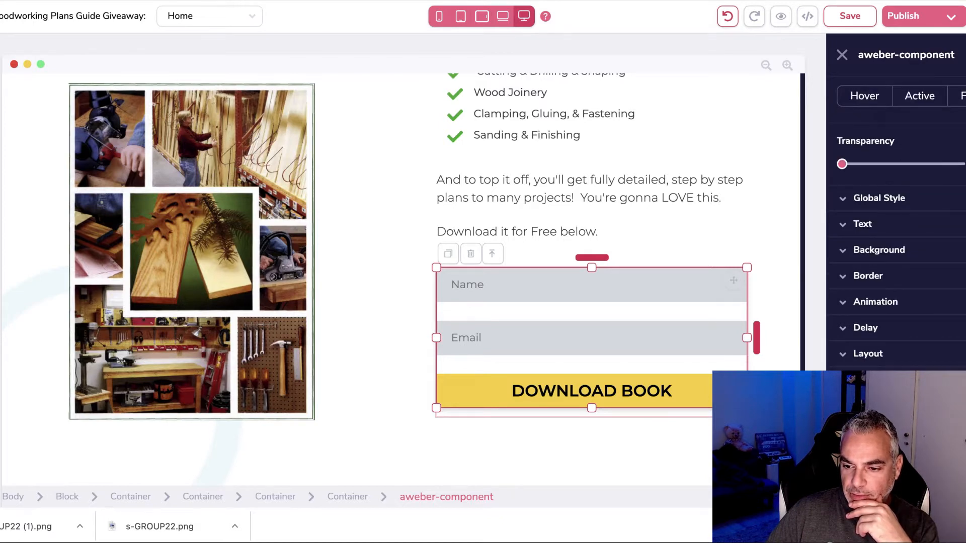
scroll(895, 226, "down", 4)
left_click(906, 282)
left_click(896, 493)
left_click(392, 367)
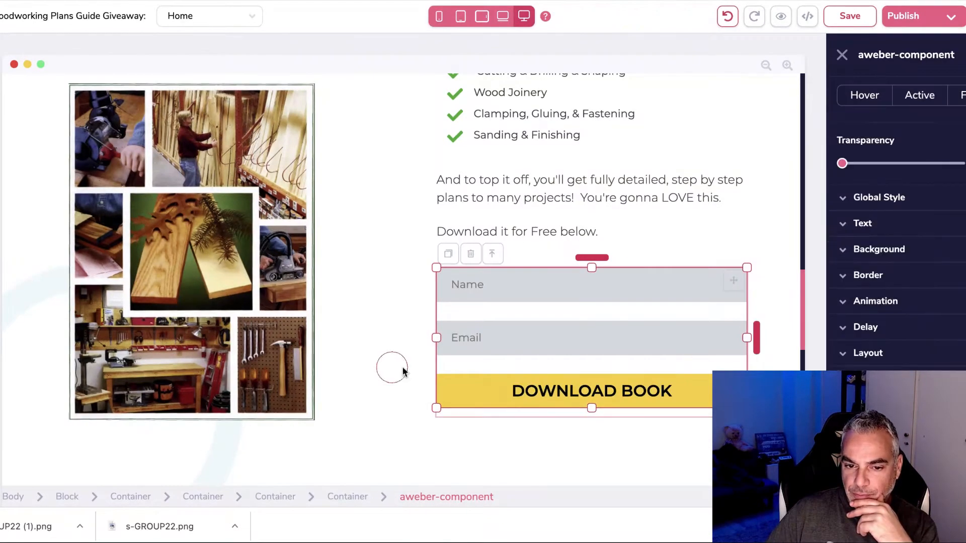
Step: Give the bottom form's DOWNLOAD BOOK button an md (medium) shadow
left_click(589, 390)
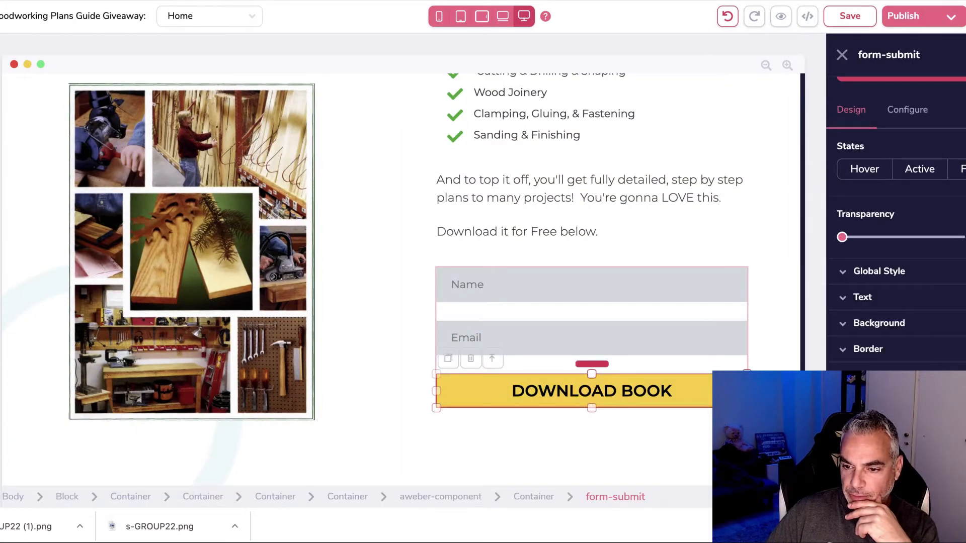
scroll(896, 226, "down", 1)
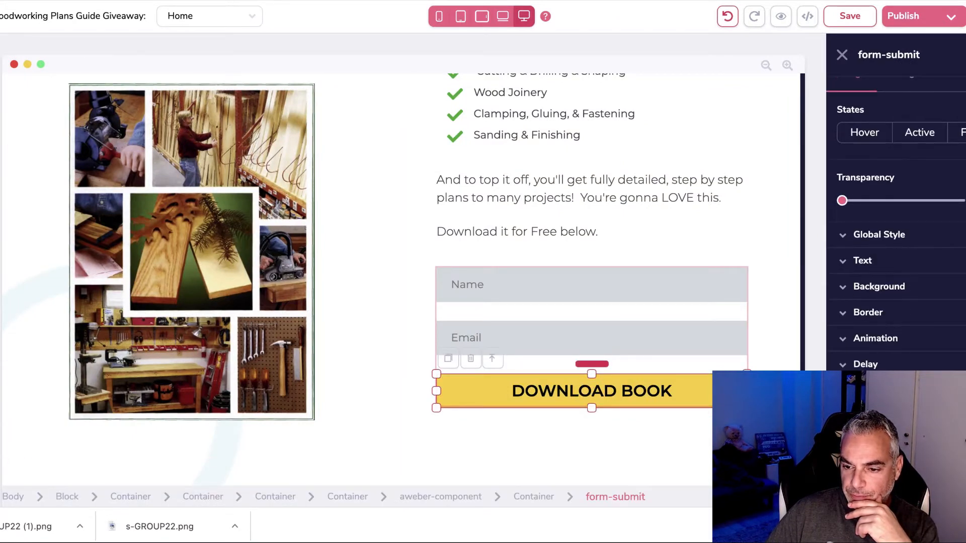
scroll(896, 228, "down", 1)
scroll(895, 403, "down", 4)
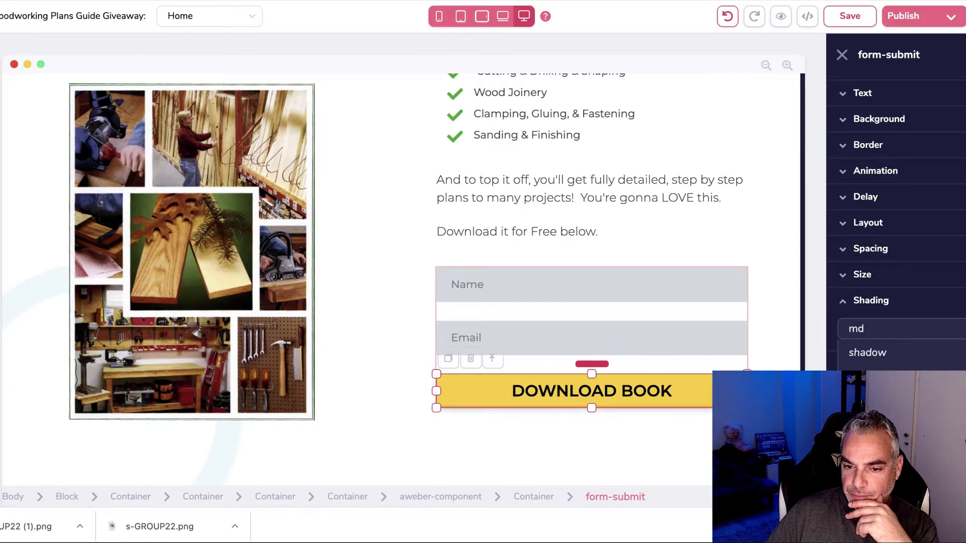
left_click(636, 431)
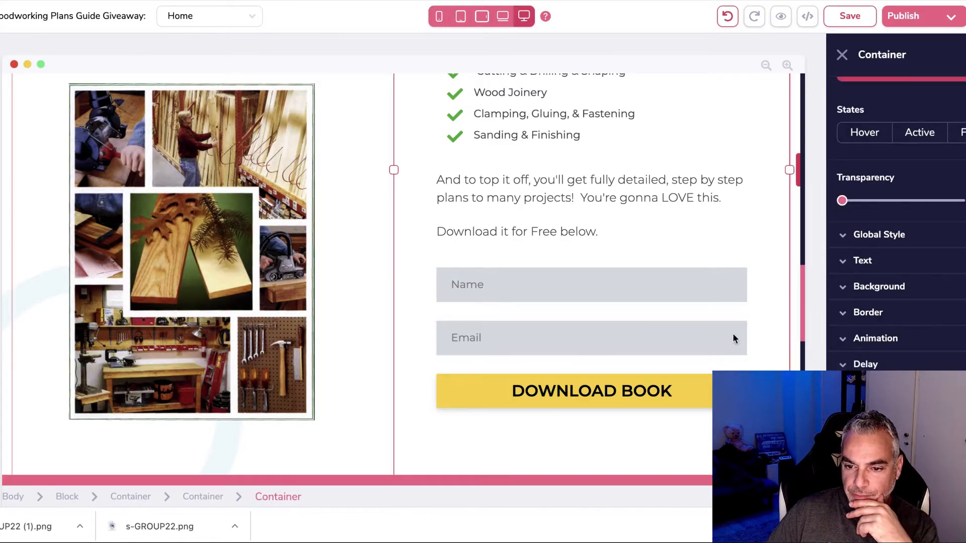
scroll(731, 336, "up", 10)
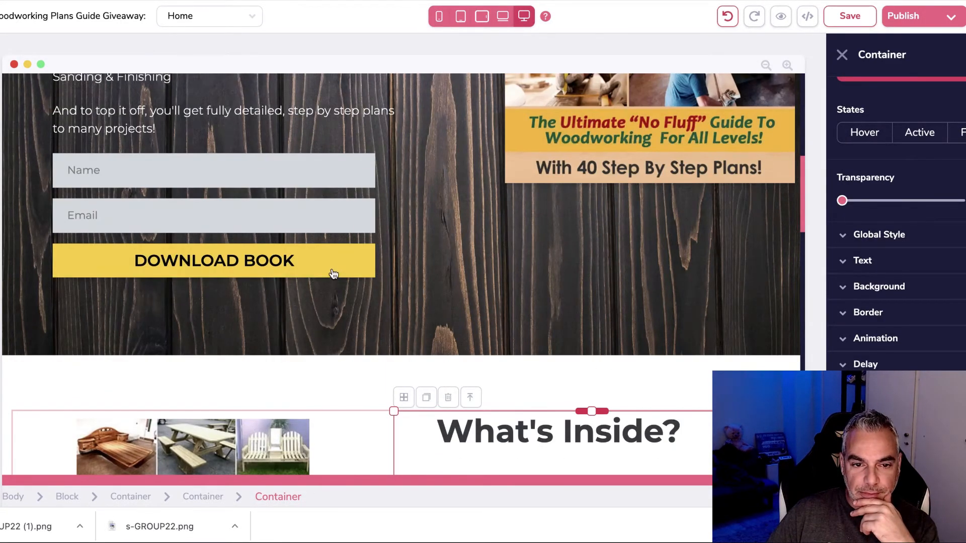
scroll(514, 385, "down", 10)
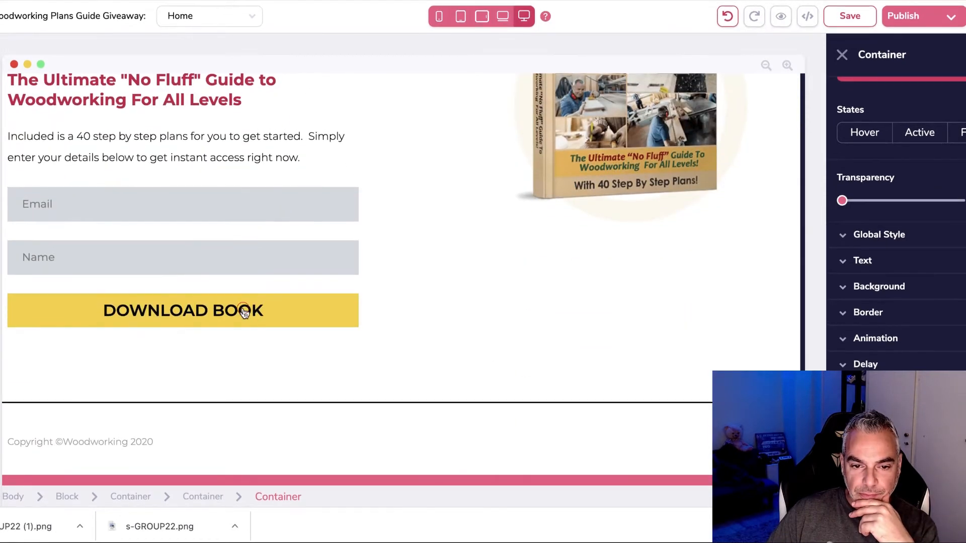
left_click(243, 310)
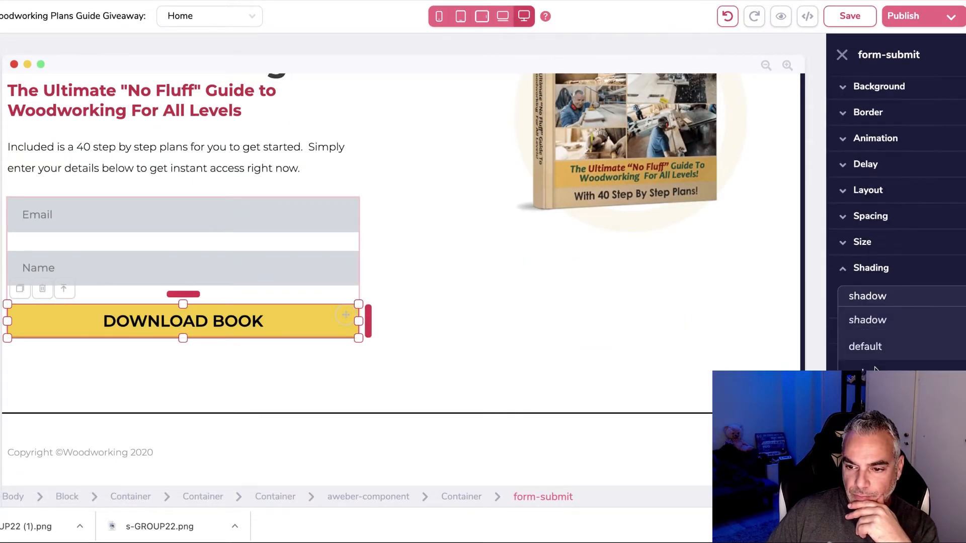
left_click(876, 374)
Step: Save the opt-in page and bring up its publish settings
left_click(469, 332)
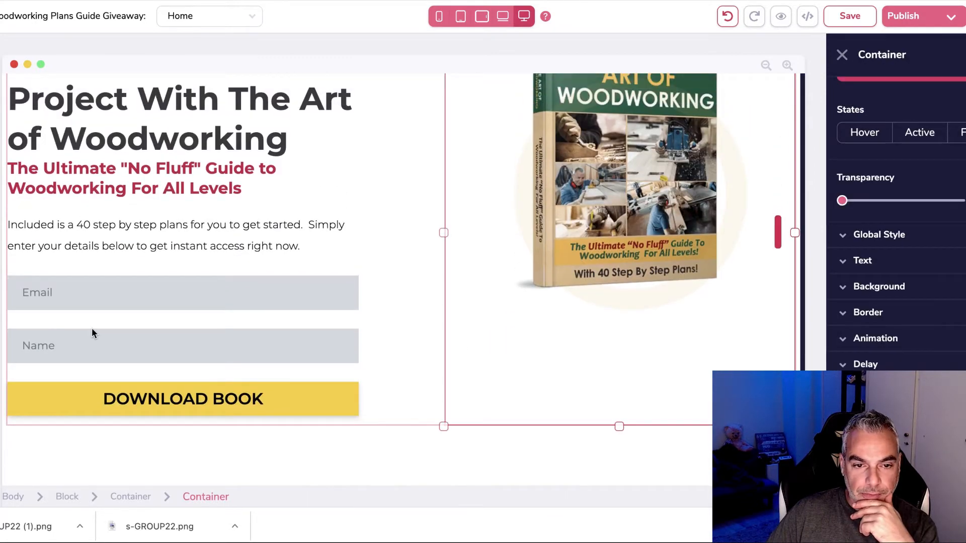
scroll(111, 334, "down", 10)
scroll(110, 335, "up", 3)
scroll(111, 336, "up", 20)
scroll(111, 336, "down", 10)
scroll(112, 336, "up", 10)
left_click(850, 15)
left_click(933, 16)
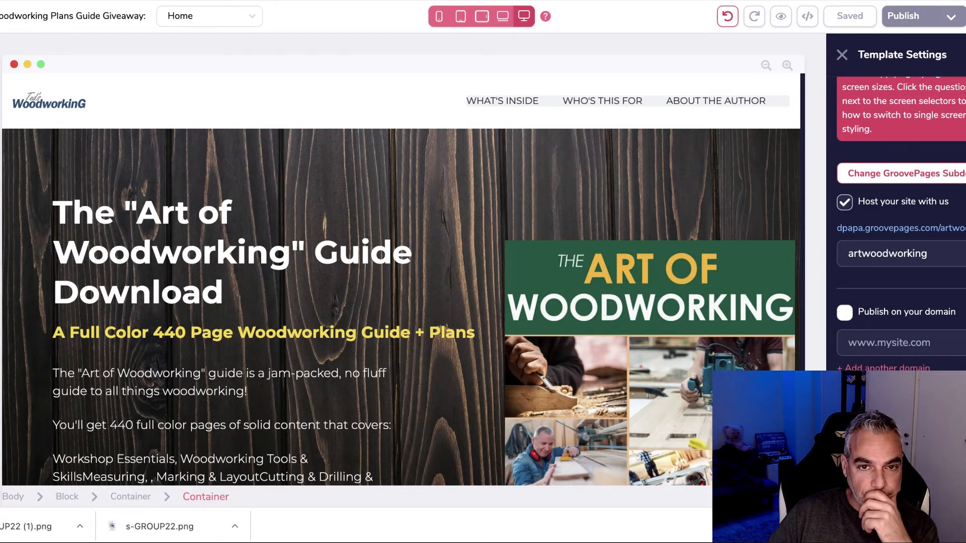
Step: Open a new browser tab and start a search with 'genera'
scroll(346, 347, "down", 15)
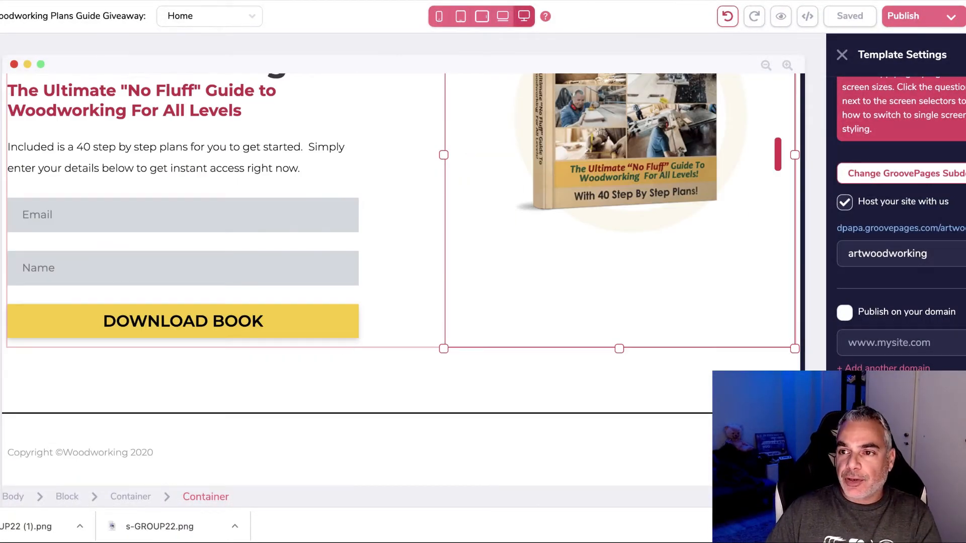
key("super+t")
type("genera")
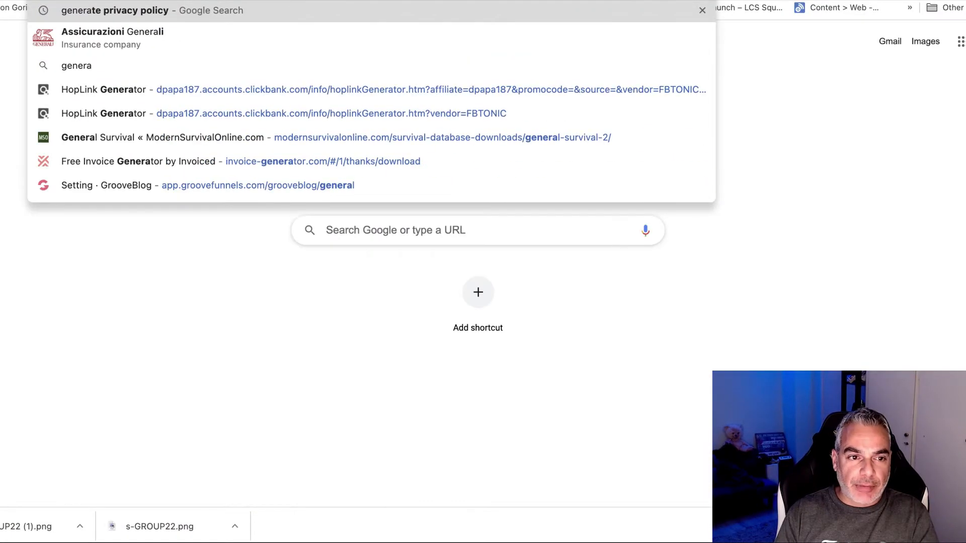
Step: Search for 'generate privacy policy' and open the privacypolicygenerator.info result
key("Return")
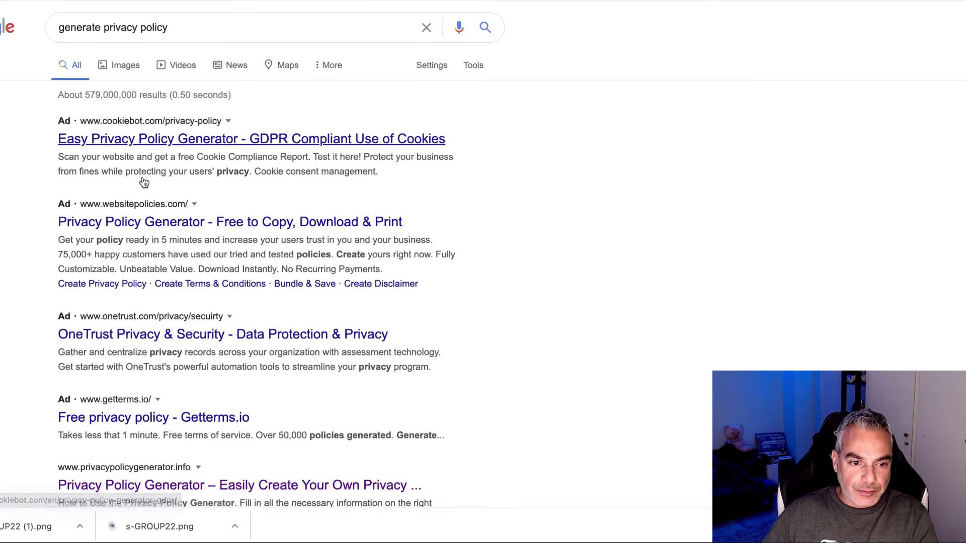
scroll(189, 397, "down", 2)
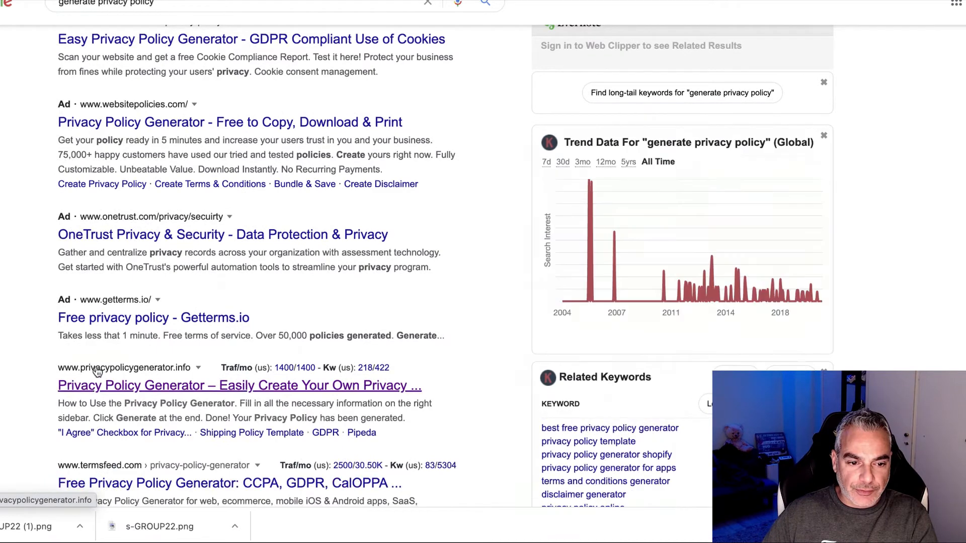
scroll(187, 377, "down", 1)
left_click(122, 340)
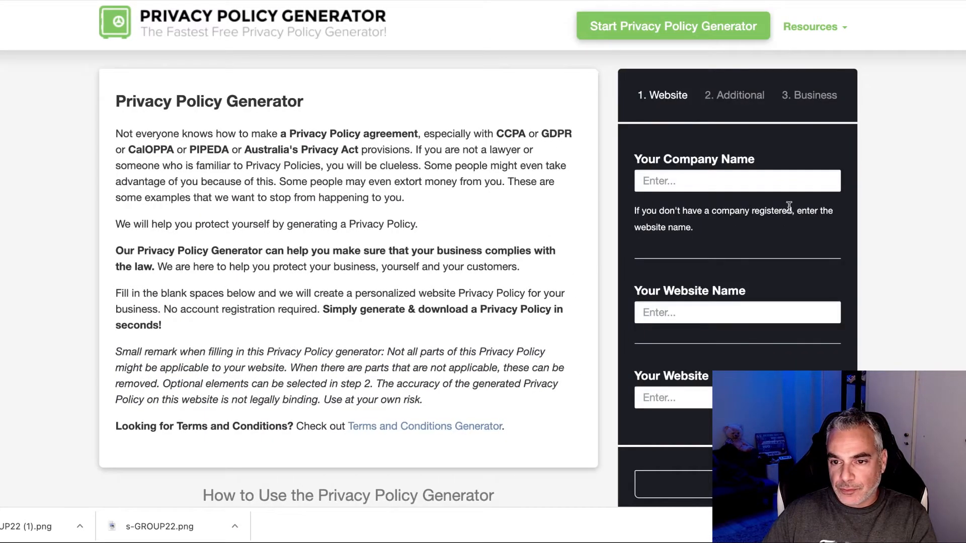
Step: Enter Woodworking as both the company name and the website name
left_click(747, 180)
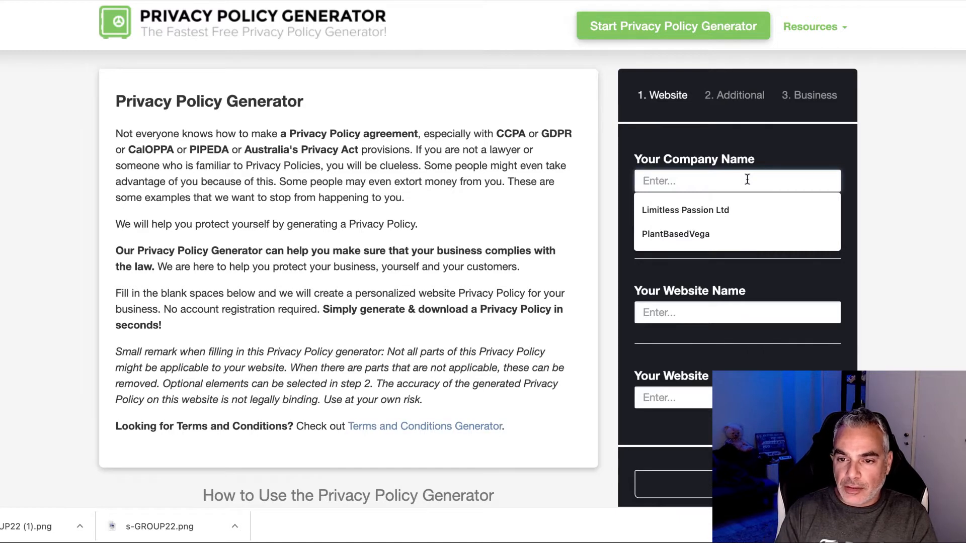
type("Woodworking")
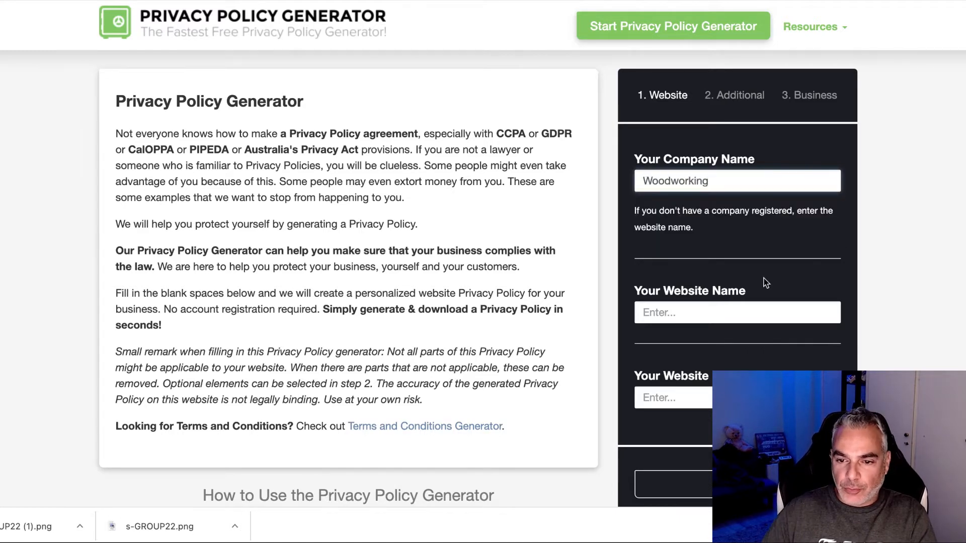
scroll(768, 261, "down", 2)
left_click(705, 247)
type("W")
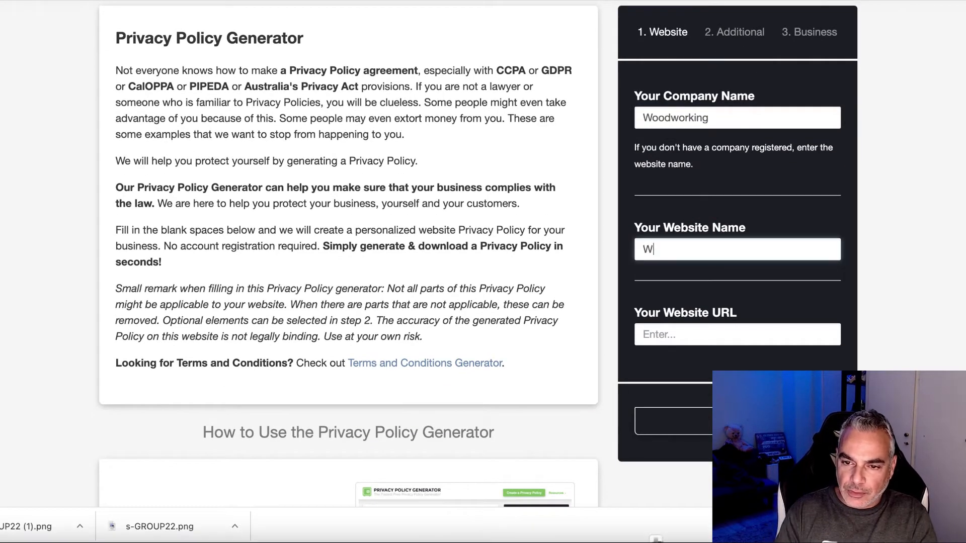
Step: Copy the published GroovePages page link into Website URL and continue to the Additional step
left_click(704, 334)
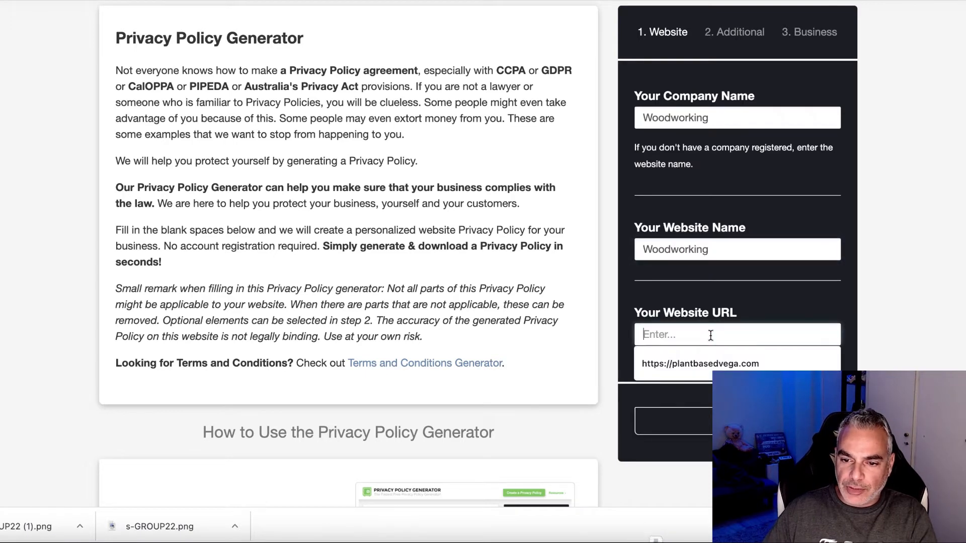
key("ctrl+v")
key("super+z")
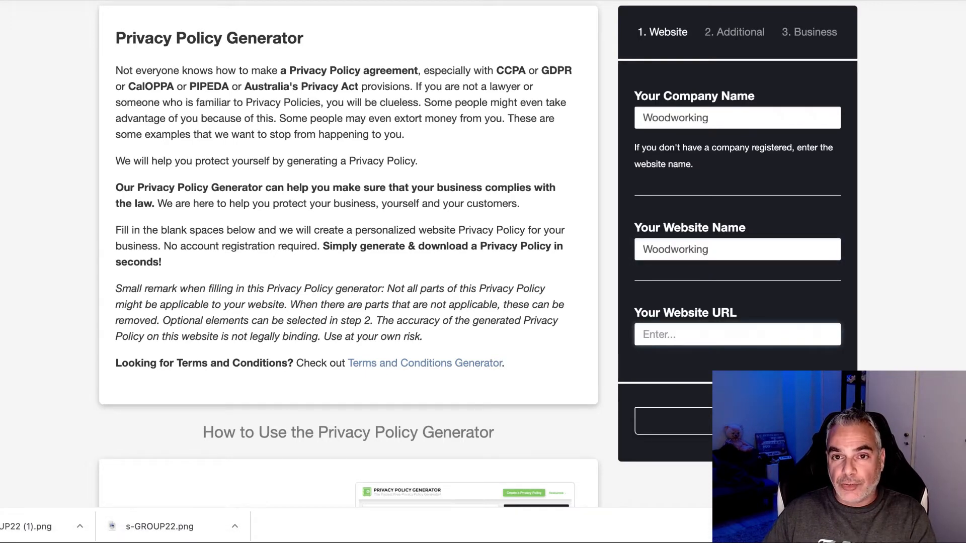
key("ctrl+shift+Tab")
right_click(939, 229)
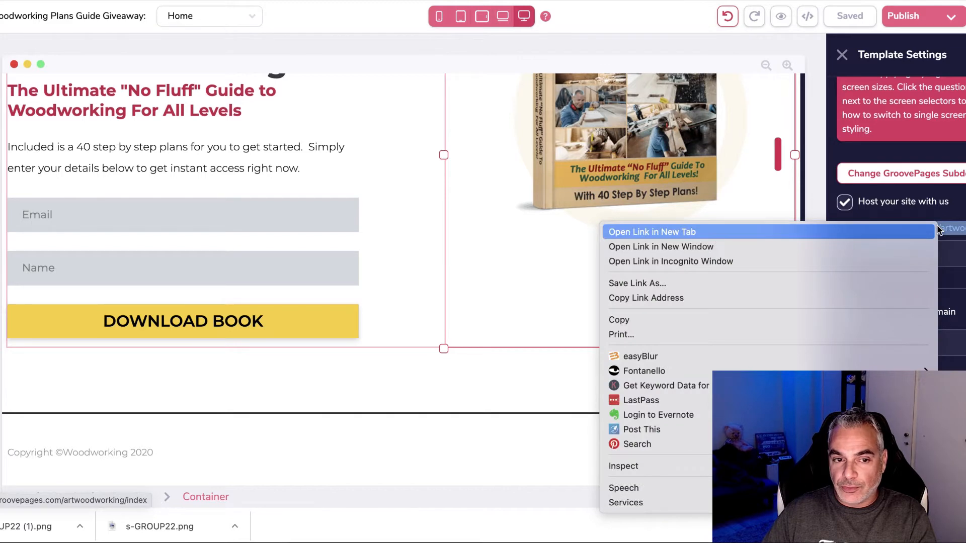
left_click(771, 296)
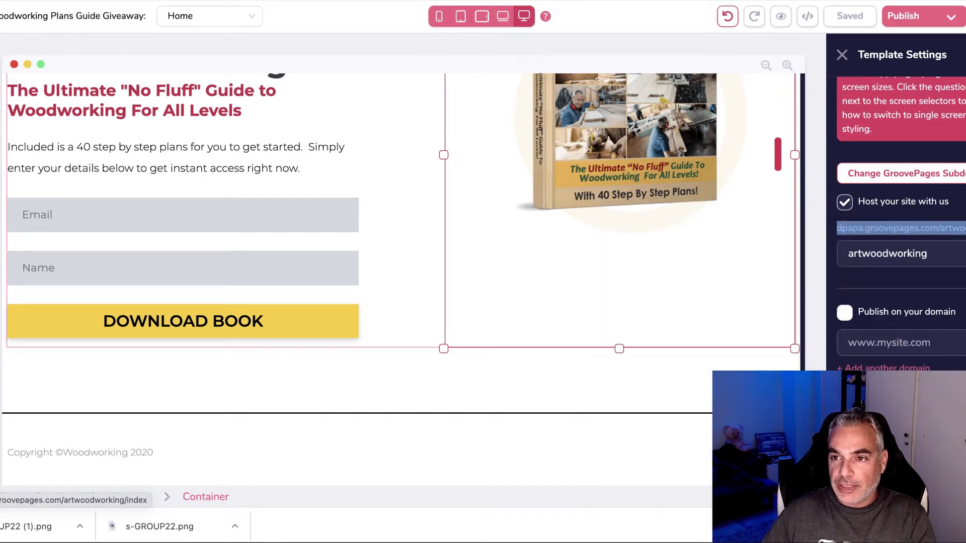
key("ctrl+Tab")
left_click(694, 334)
type("v")
key("ctrl+v")
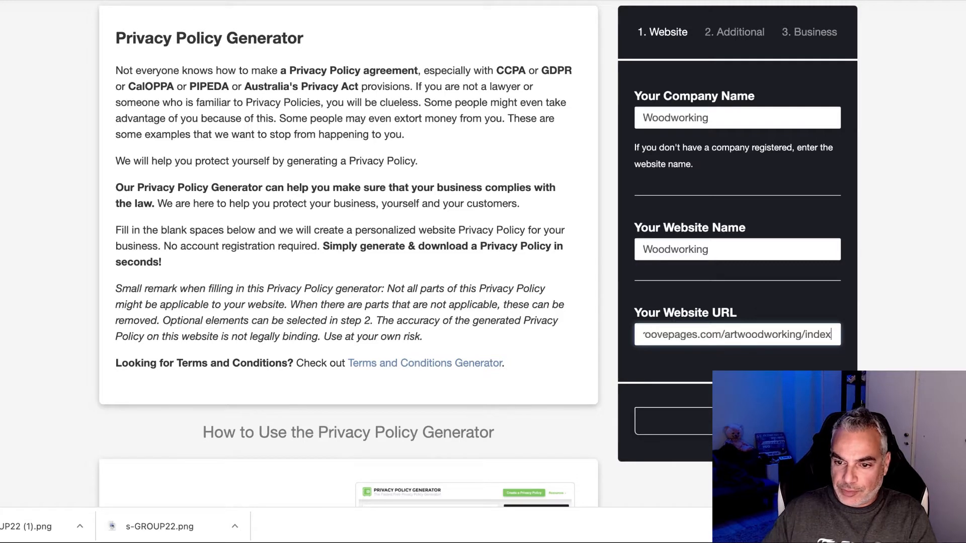
left_click(697, 425)
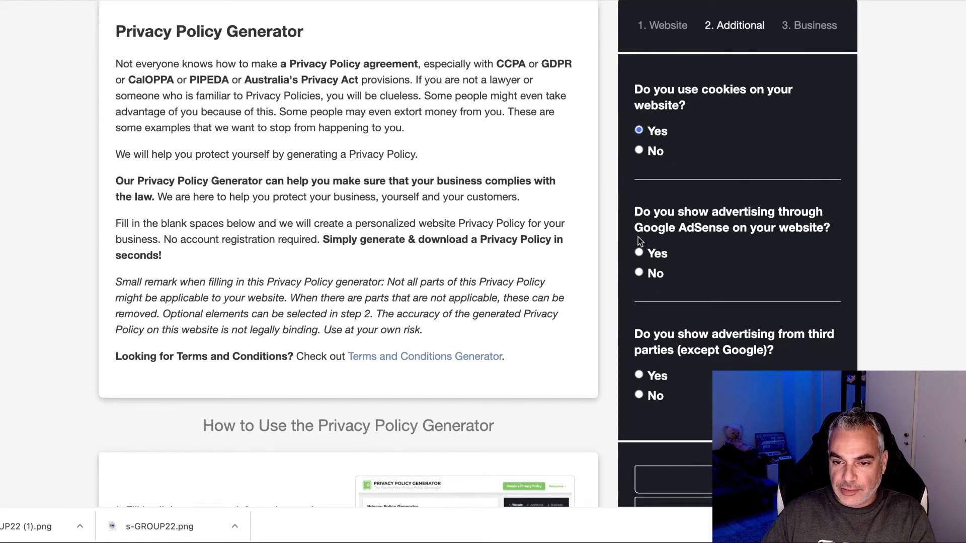
Step: Answer Yes to third-party advertising and continue to the Business step
scroll(642, 285, "down", 2)
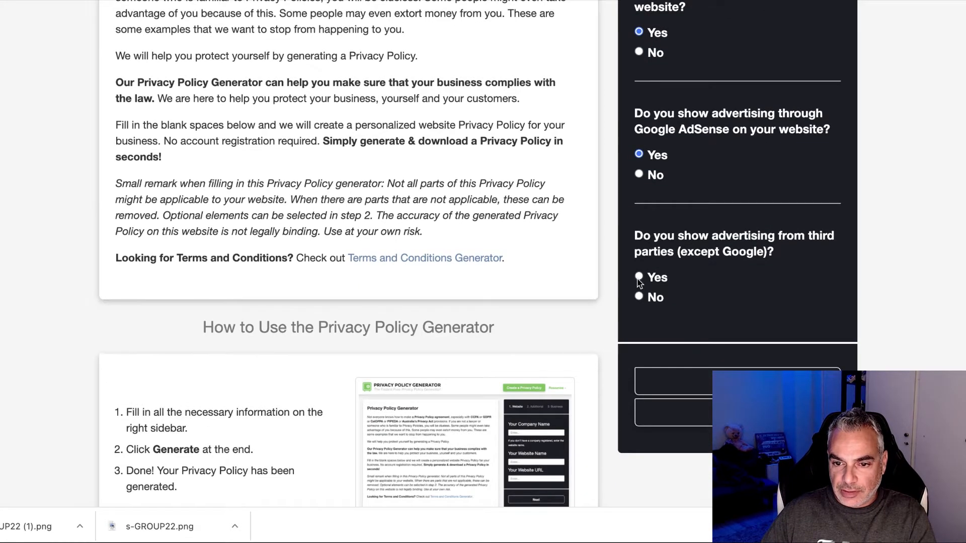
left_click(638, 278)
left_click(747, 407)
Step: Set the country to United States and the state to New York, and enter the contact e-mail
left_click(746, 114)
left_click(745, 114)
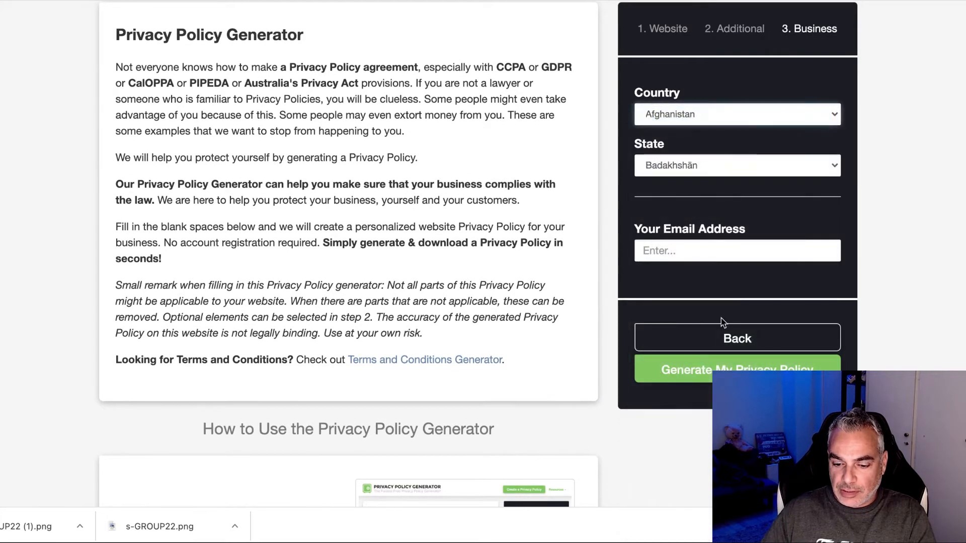
left_click(725, 117)
type("ur")
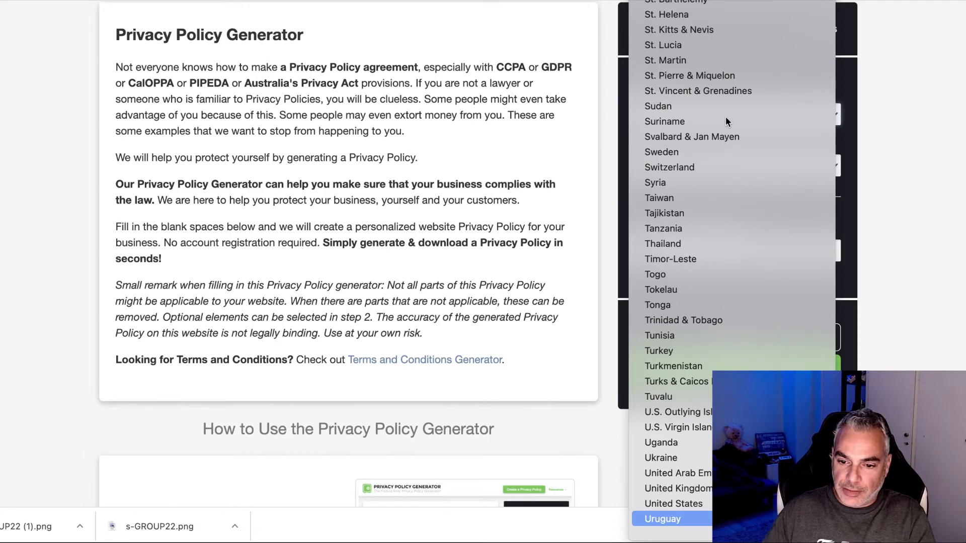
left_click(703, 512)
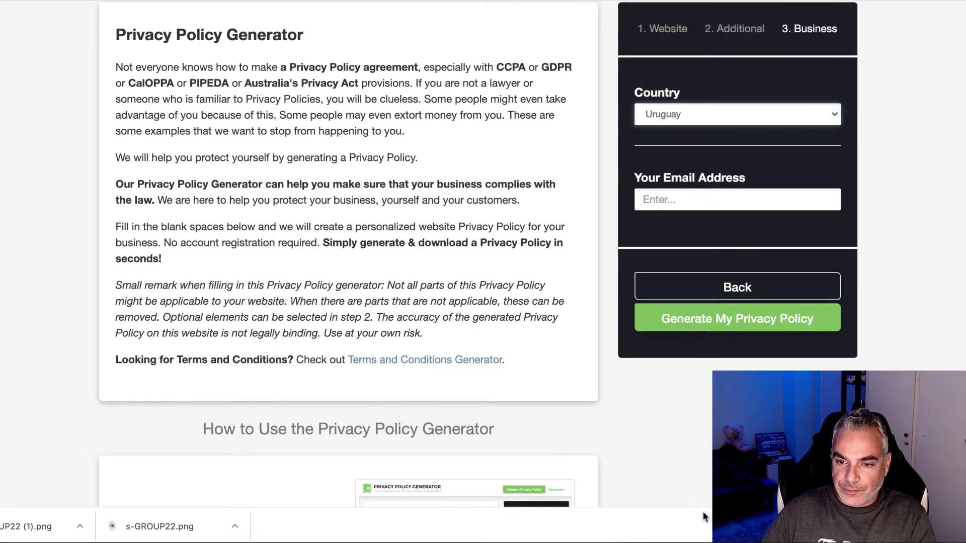
left_click(741, 121)
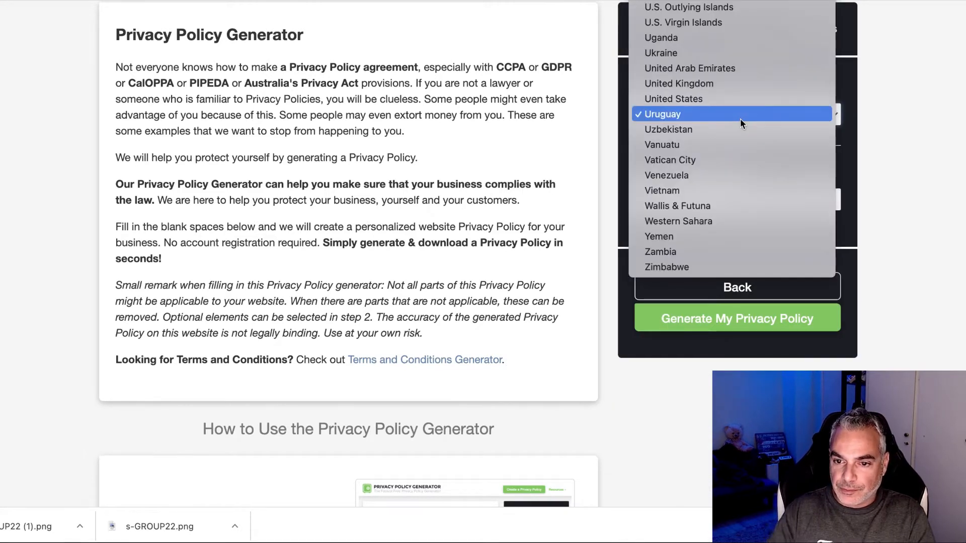
left_click(717, 97)
left_click(701, 249)
type("dpap")
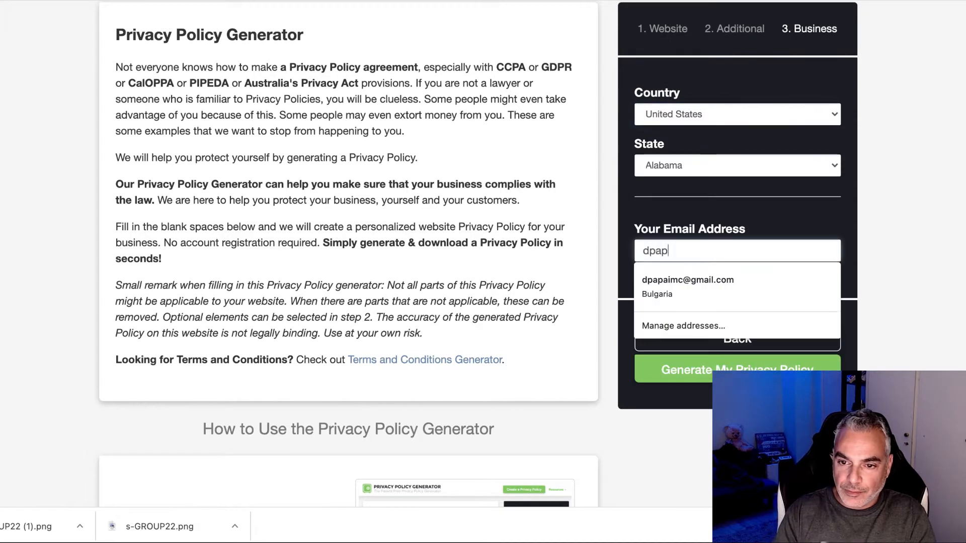
left_click(743, 159)
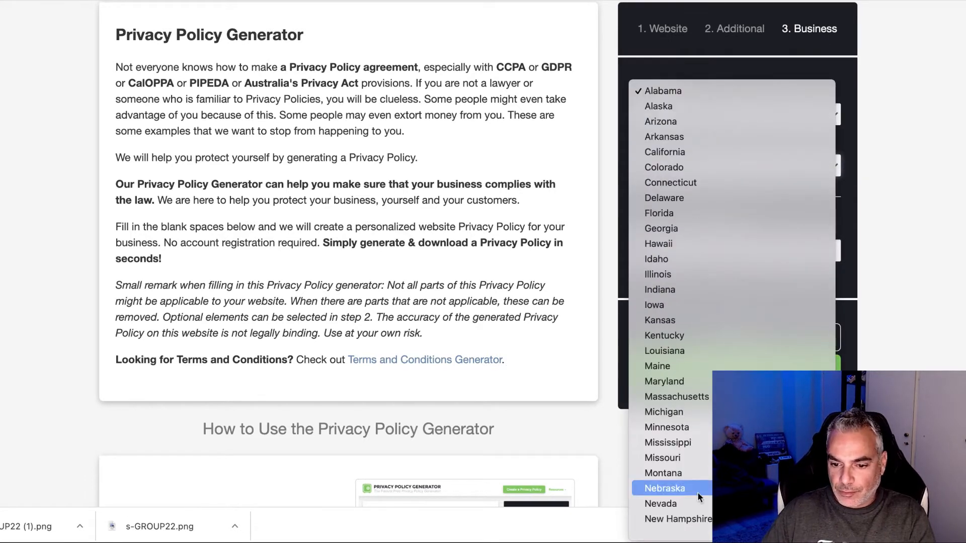
scroll(696, 498, "down", 3)
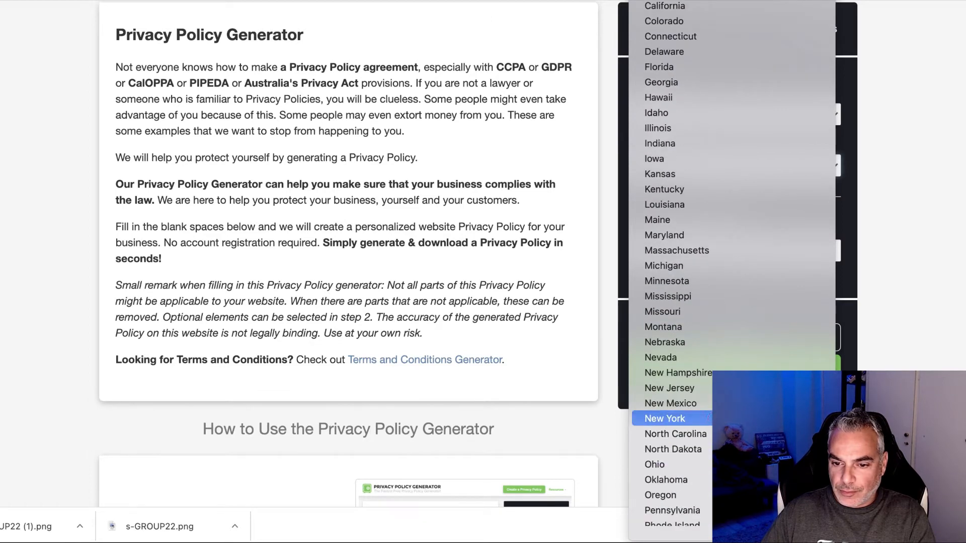
left_click(707, 418)
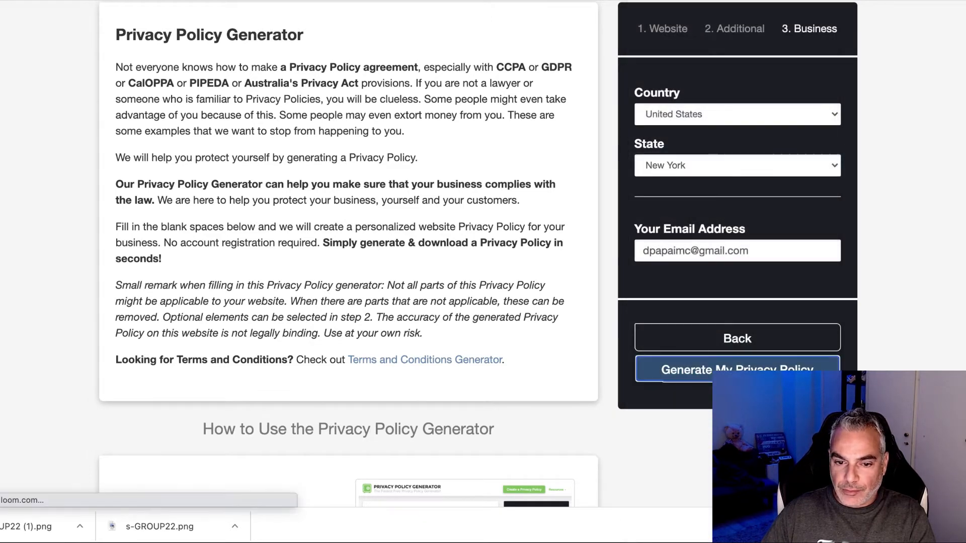
Step: Generate the privacy policy, copy its text to the clipboard, and go back to GroovePages
left_click(694, 370)
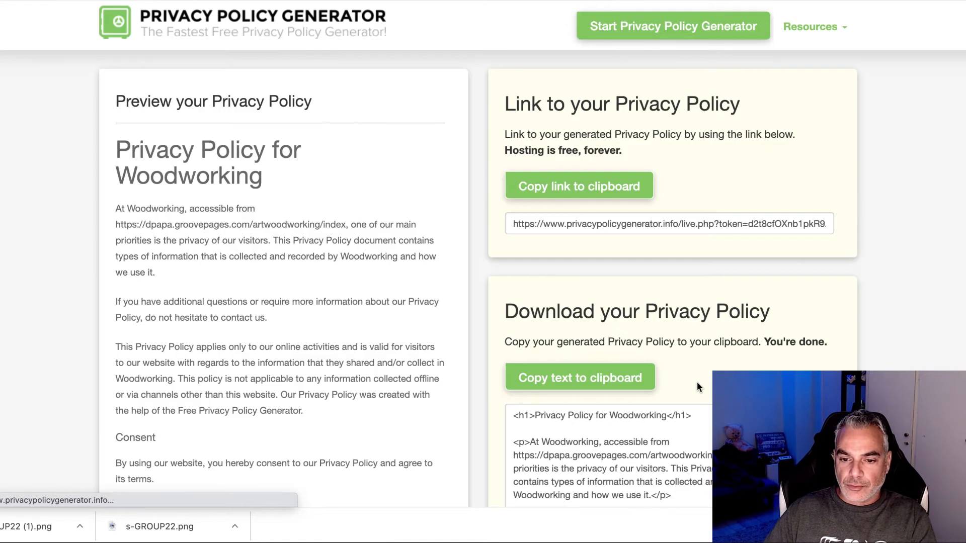
scroll(699, 386, "down", 3)
left_click(546, 236)
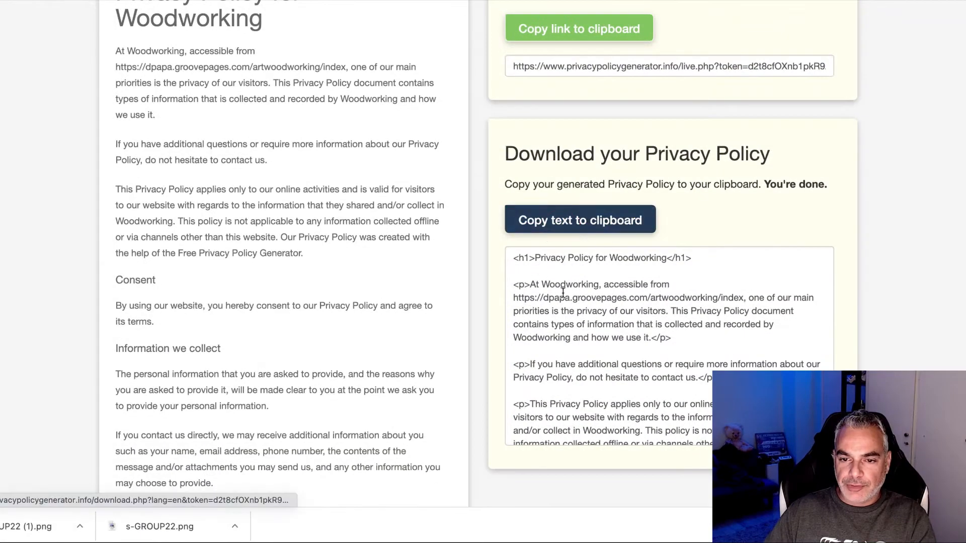
left_click_drag(513, 258, 583, 523)
scroll(588, 240, "up", 15)
scroll(621, 288, "up", 5)
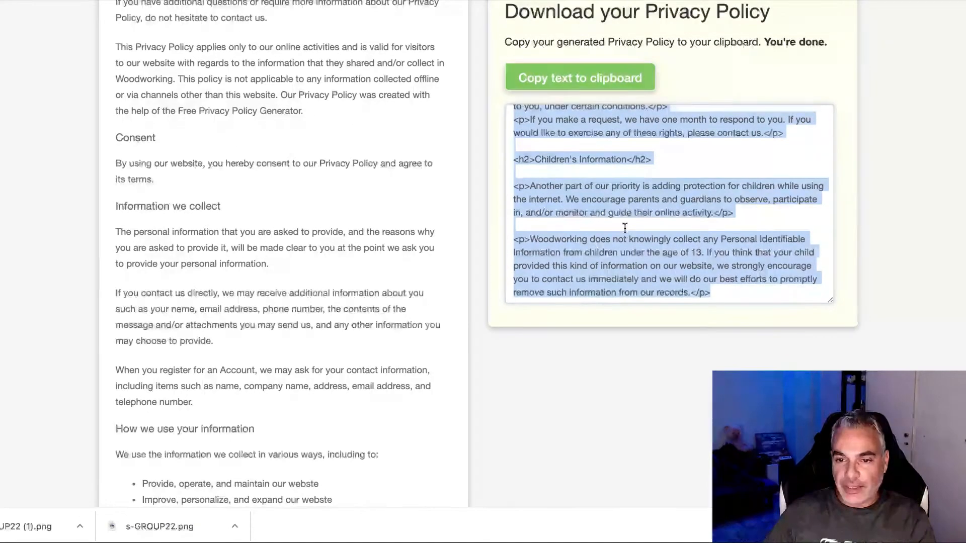
left_click(612, 80)
left_click(141, 0)
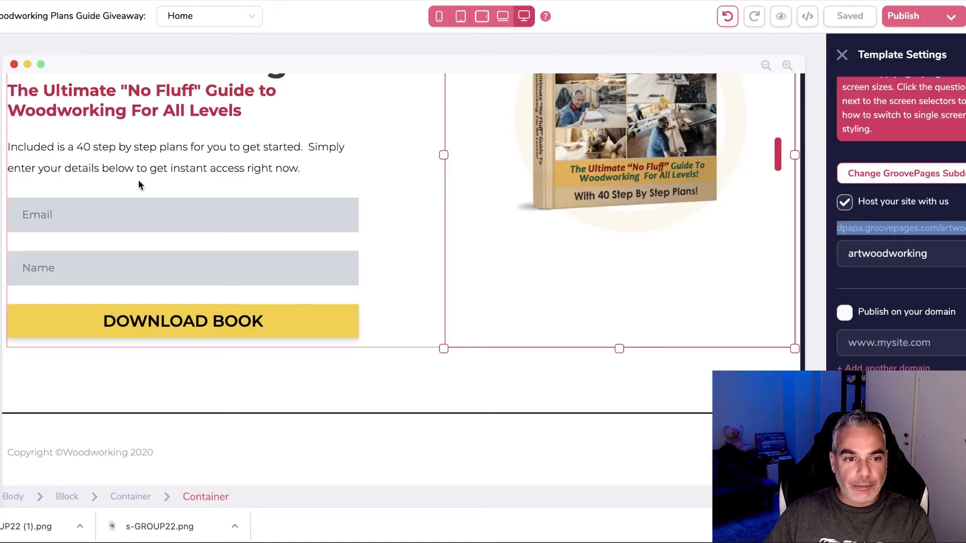
Step: Add a new blank-template Page 3 and place a container on it
left_click(1, 115)
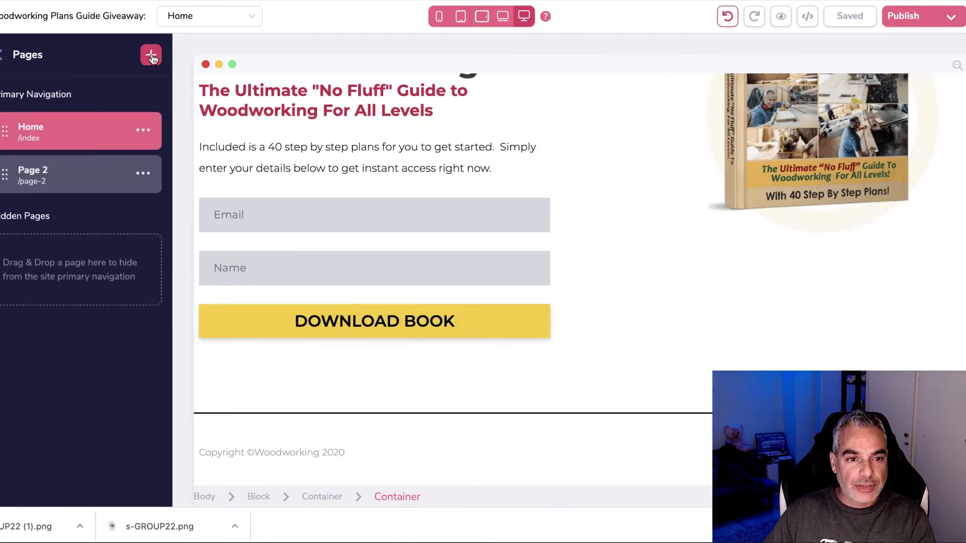
left_click(151, 54)
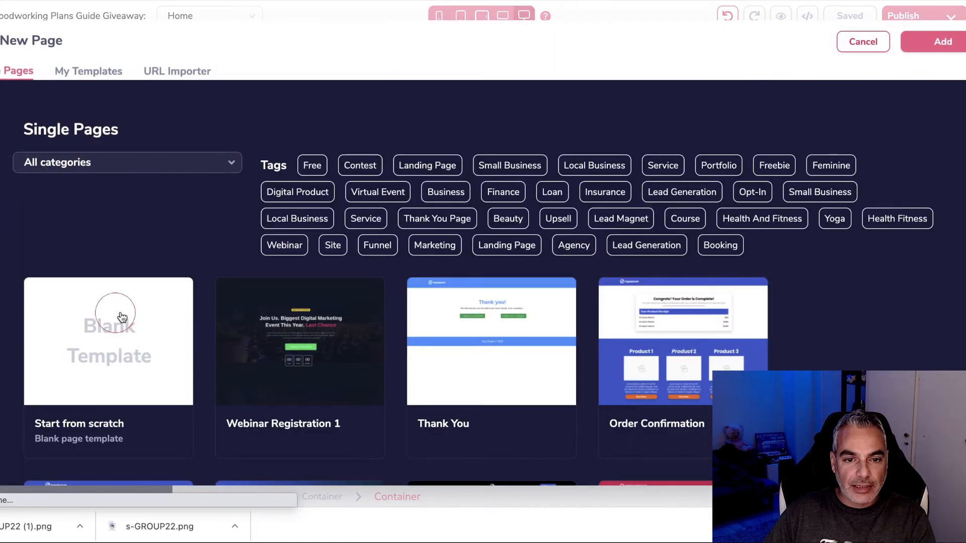
left_click(108, 322)
left_click(1, 89)
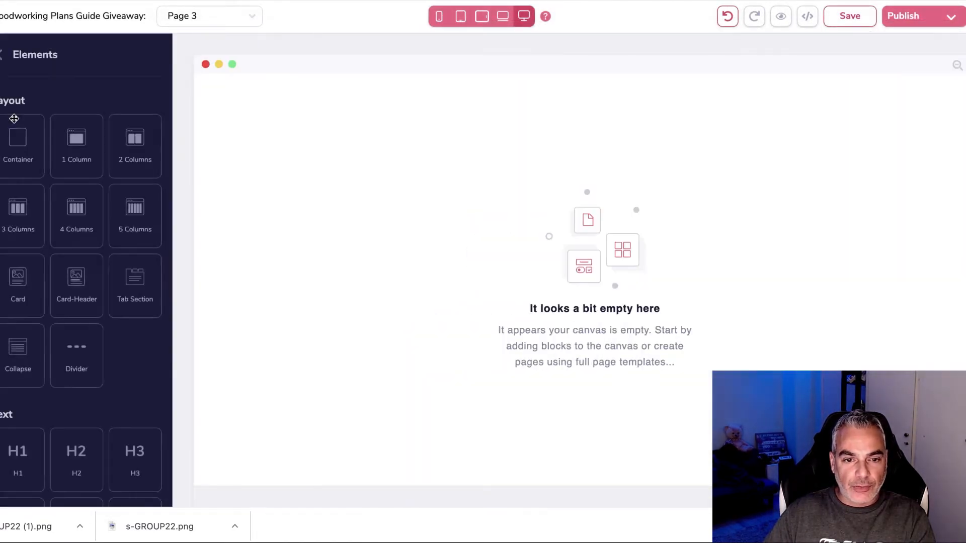
left_click_drag(19, 143, 560, 160)
left_click(348, 100)
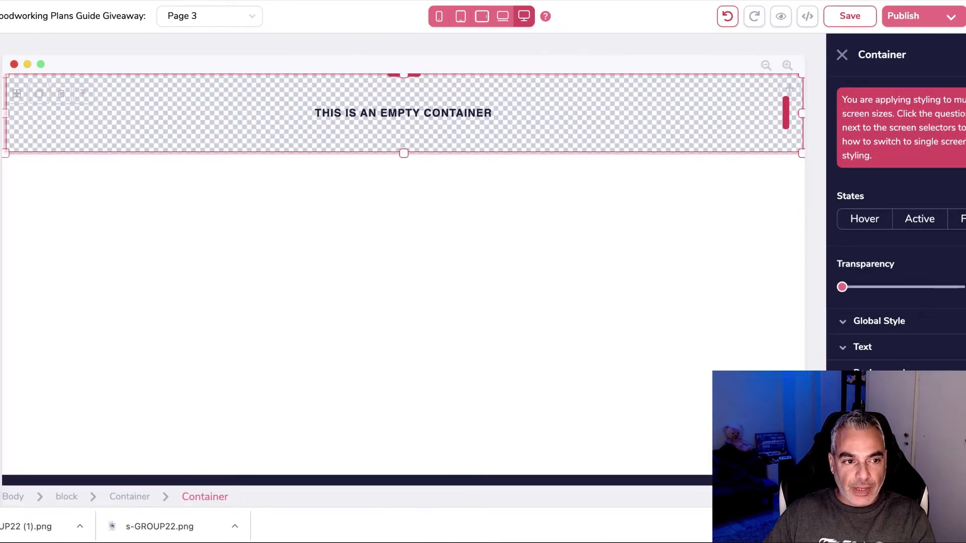
Step: Add a Code Embed holding the pasted privacy policy HTML, then save Page 3
left_click(0, 88)
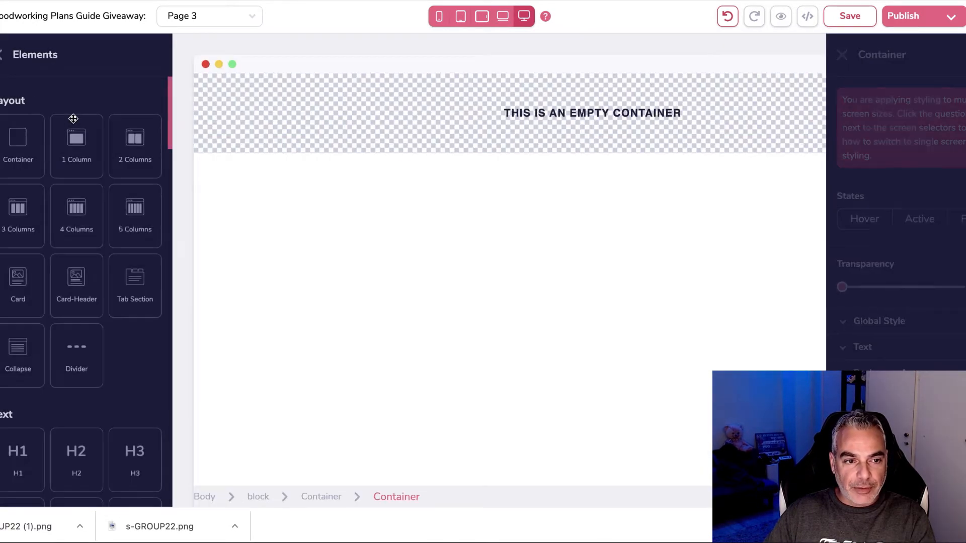
scroll(75, 410, "down", 20)
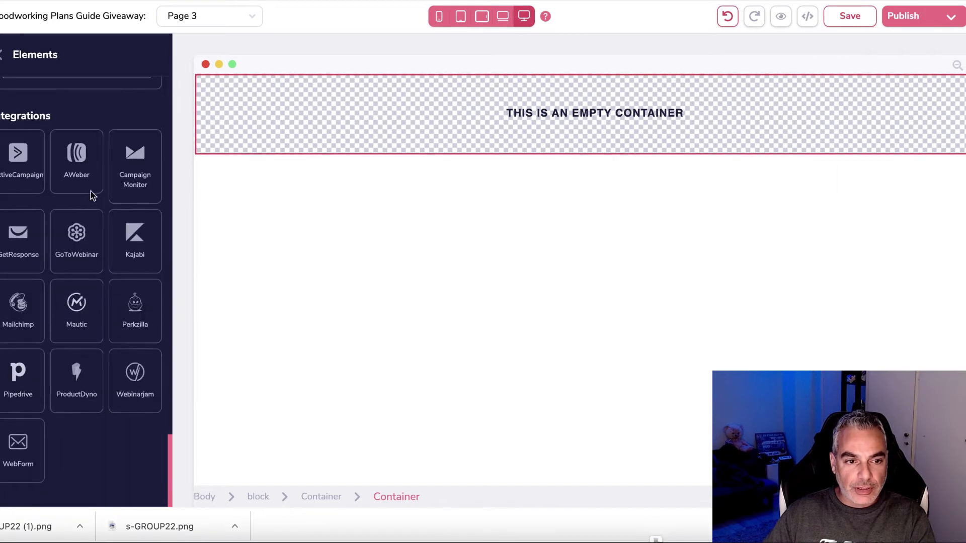
scroll(92, 203, "up", 10)
left_click_drag(80, 357, 396, 96)
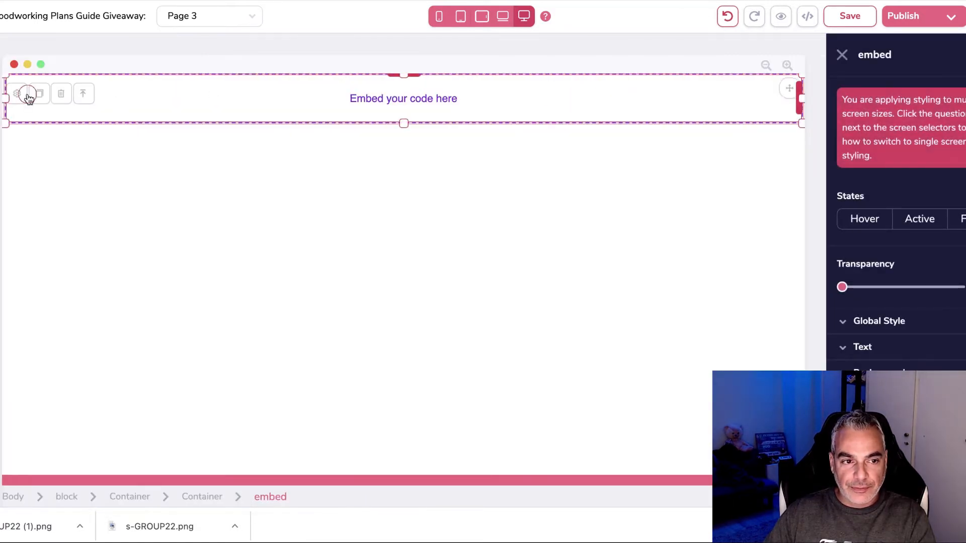
left_click(27, 95)
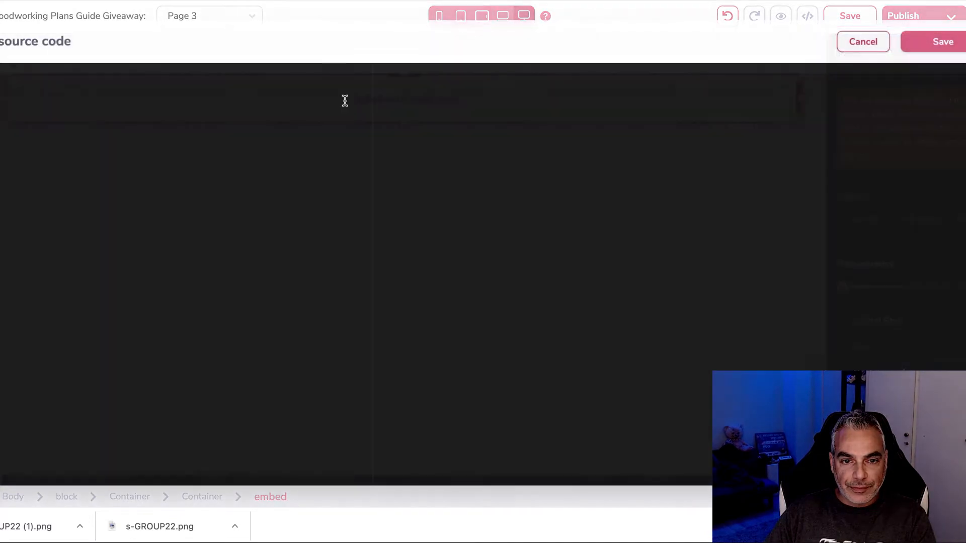
key("super+v")
left_click(943, 42)
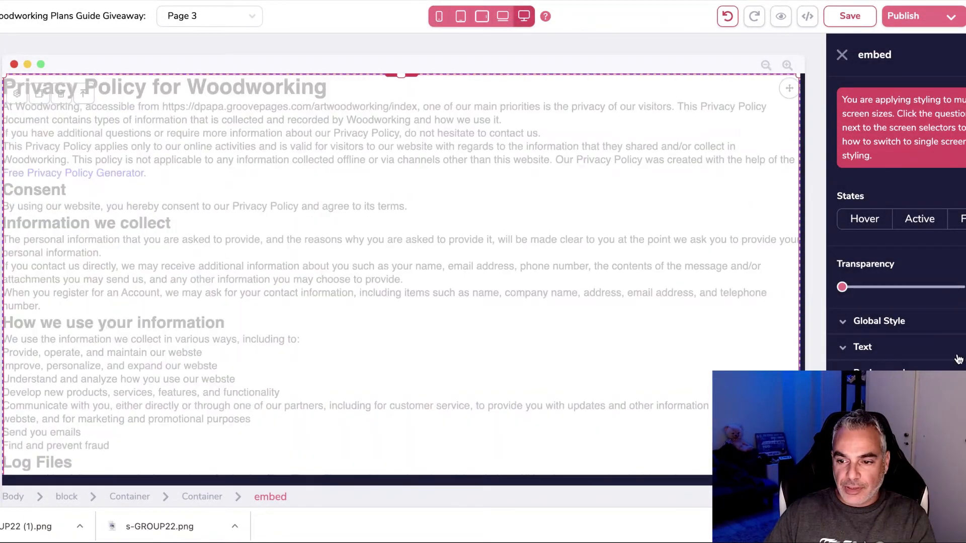
left_click(920, 355)
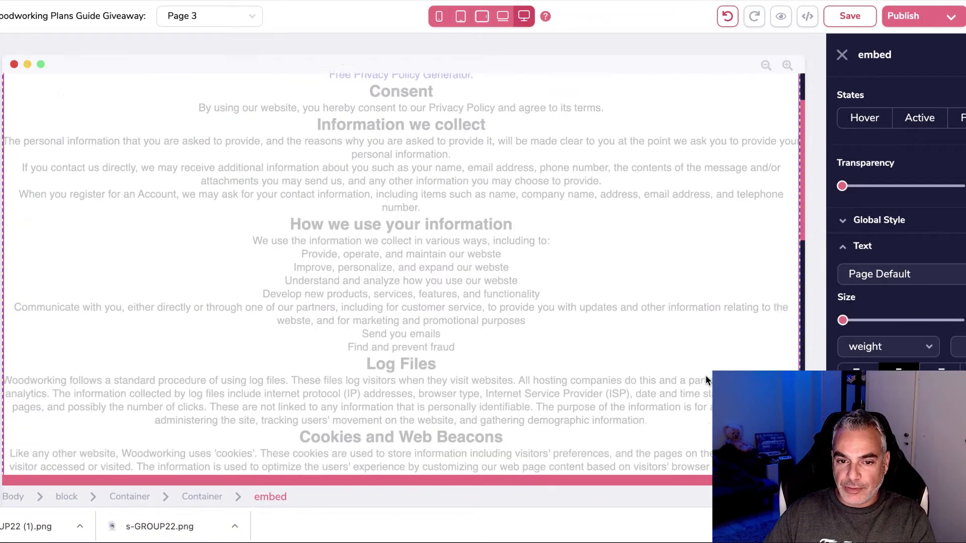
left_click(949, 20)
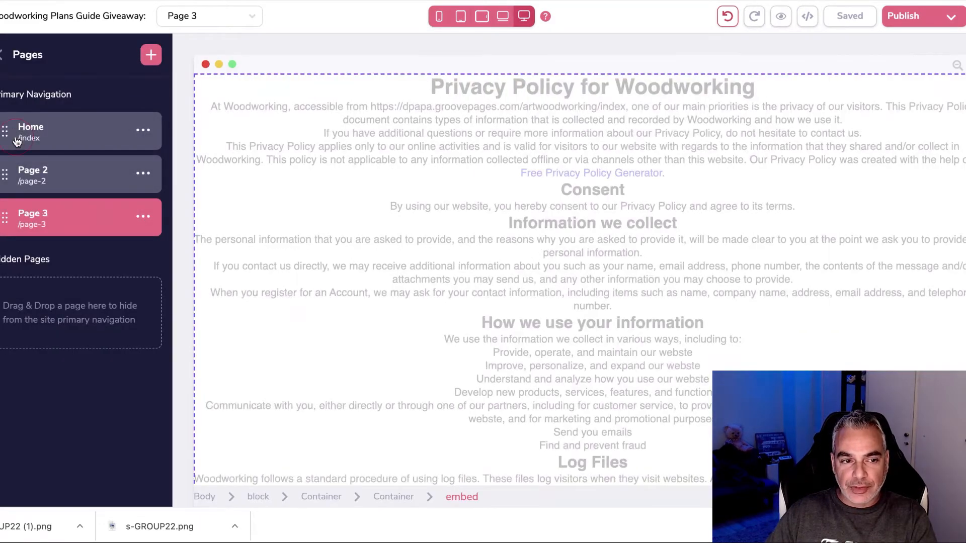
Step: Switch back to the Home page and select the footer copyright text
left_click(17, 141)
scroll(566, 395, "down", 10)
scroll(556, 394, "down", 10)
left_click(208, 456)
Step: Widen the footer text, append 'Terms and Conditions | Privacy Policy', and select that phrase
left_click(171, 452)
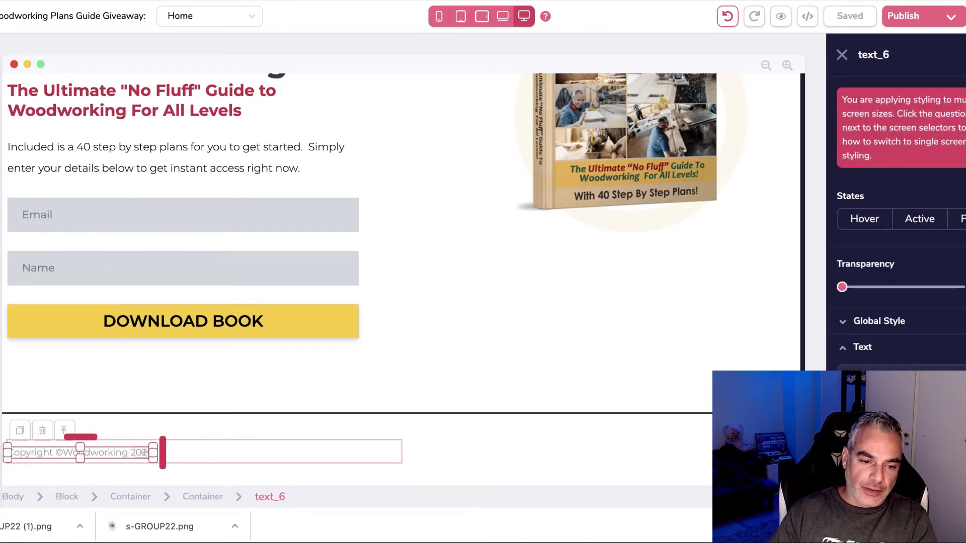
left_click_drag(145, 453, 326, 453)
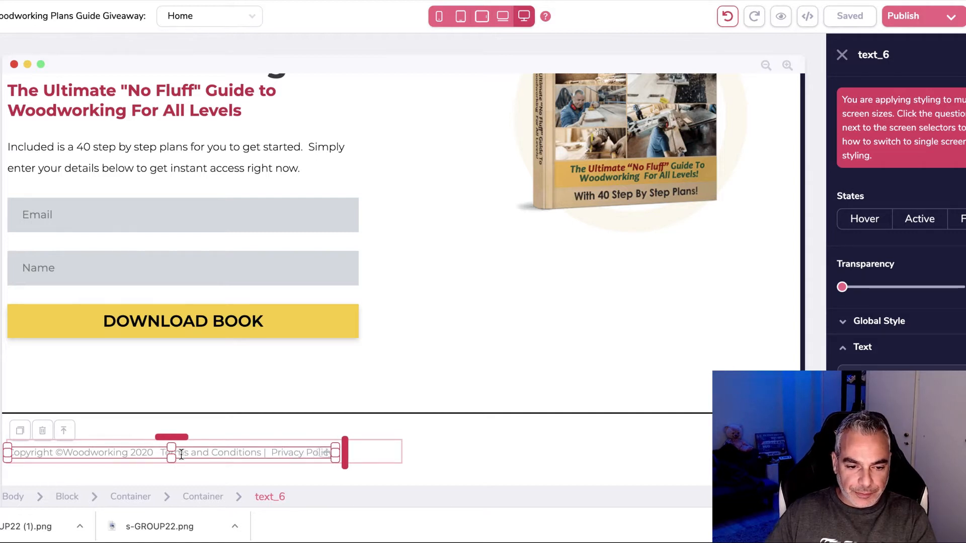
left_click_drag(161, 454, 330, 462)
left_click(160, 453)
left_click_drag(160, 453, 335, 456)
left_click(320, 453)
left_click_drag(157, 453, 310, 468)
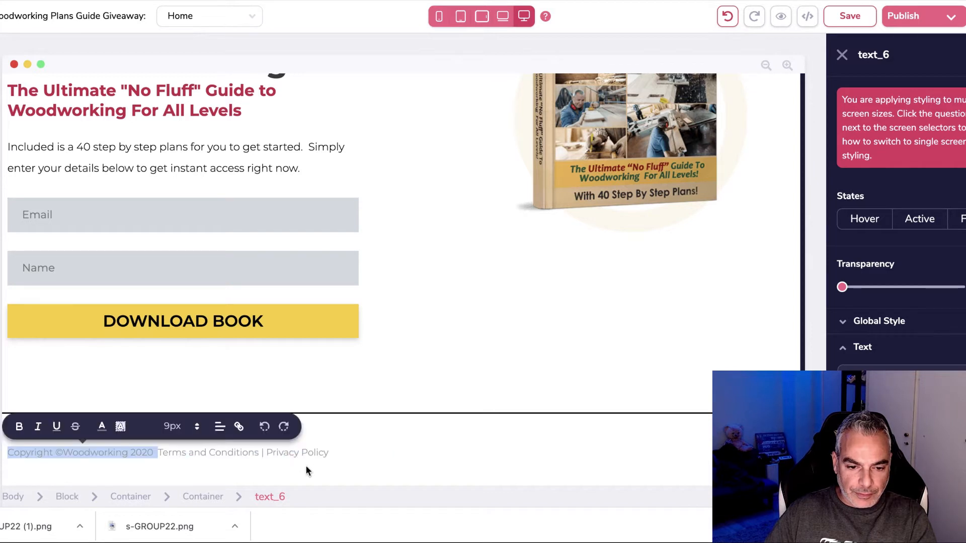
left_click(193, 452)
left_click_drag(162, 453, 313, 456)
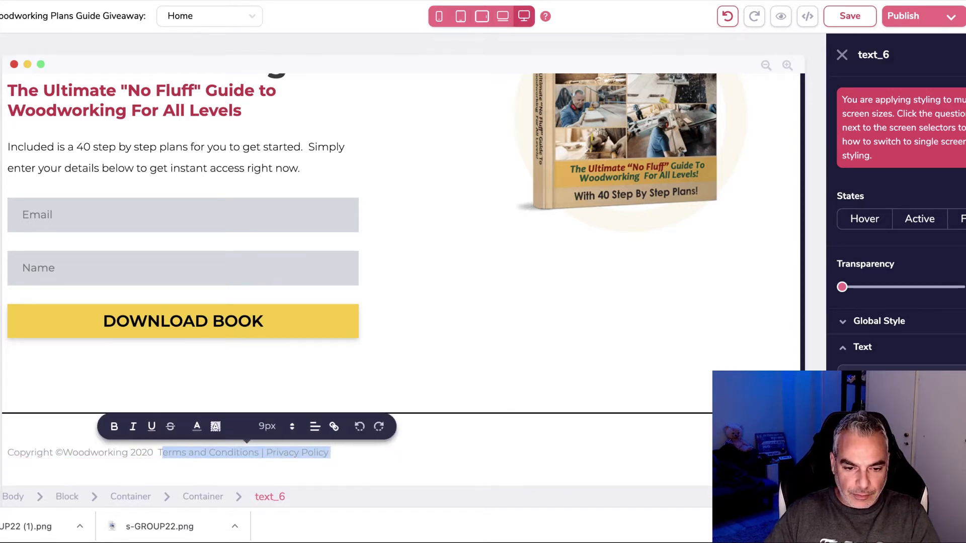
left_click(160, 453)
double_click(160, 452)
key("shift+Right")
key("shift+Right")
key("shift+Right")
key("shift+Right")
key("shift+Right")
key("shift+Right")
key("shift+Right")
key("shift+Right")
key("shift+Right")
key("shift+Right")
key("shift+Right")
key("shift+Right")
key("shift+Right")
key("shift+Right")
key("shift+Right")
key("shift+Right")
key("shift+Right")
key("shift+Right")
key("shift+Right")
key("shift+Right")
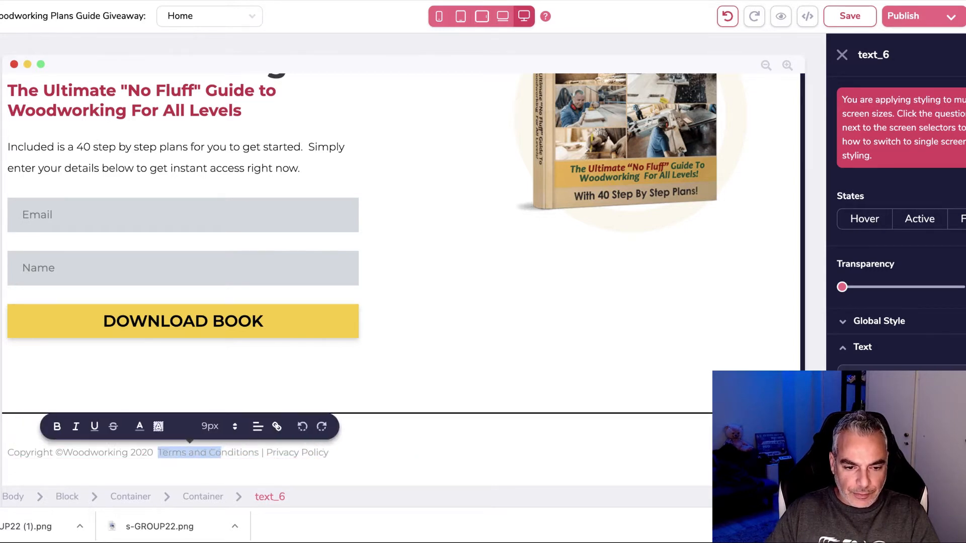
key("shift+Right")
key("shift+Right")
key("shift+Right")
key("shift+Right")
key("shift+Right")
key("shift+Right")
key("shift+Right")
key("shift+Right")
key("shift+Right")
key("shift+Right")
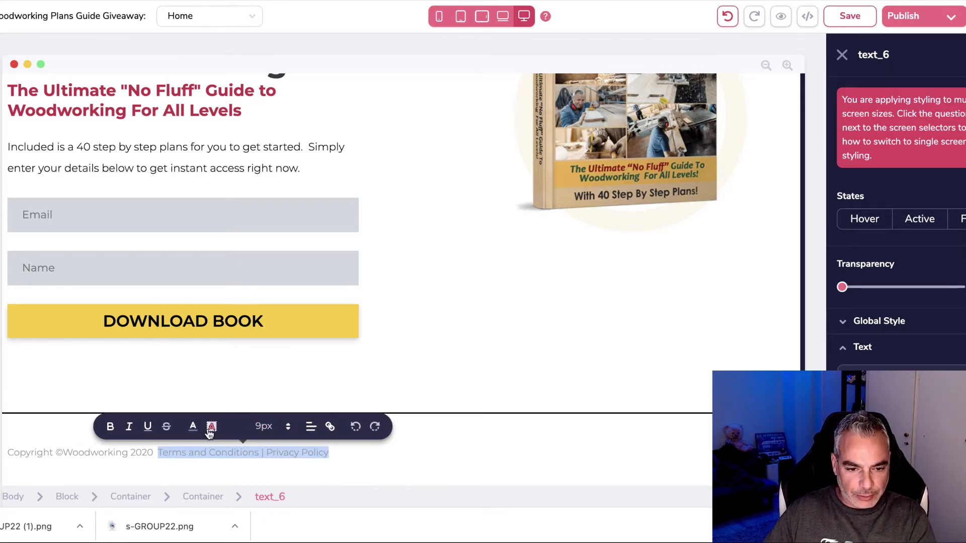
Step: Start a link on the selected footer text, leaving the address empty for now
left_click(330, 427)
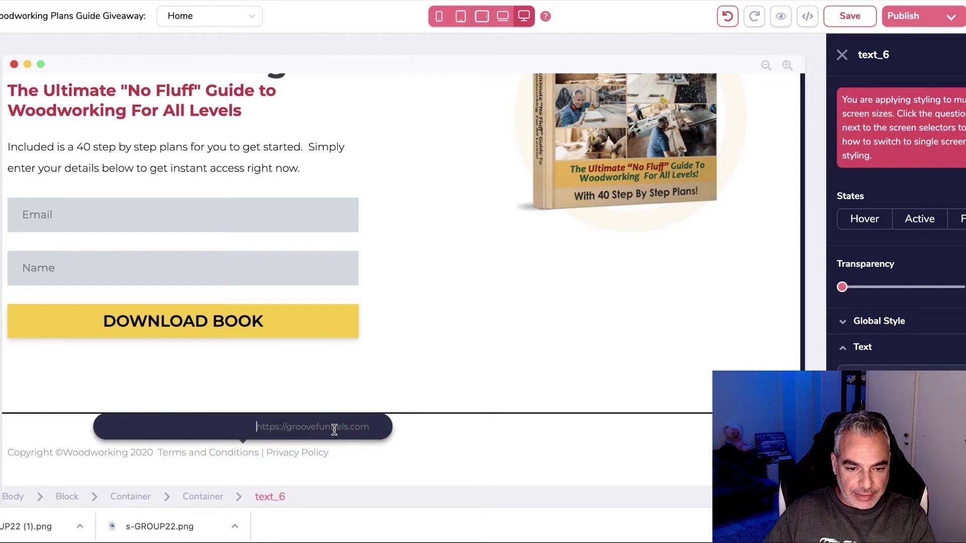
key("super+v")
key("super+z")
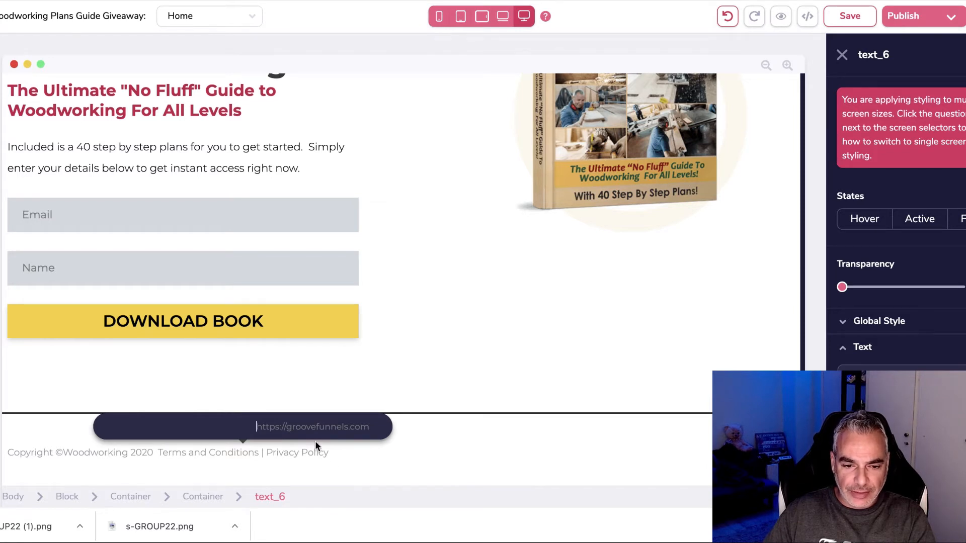
key("super+v")
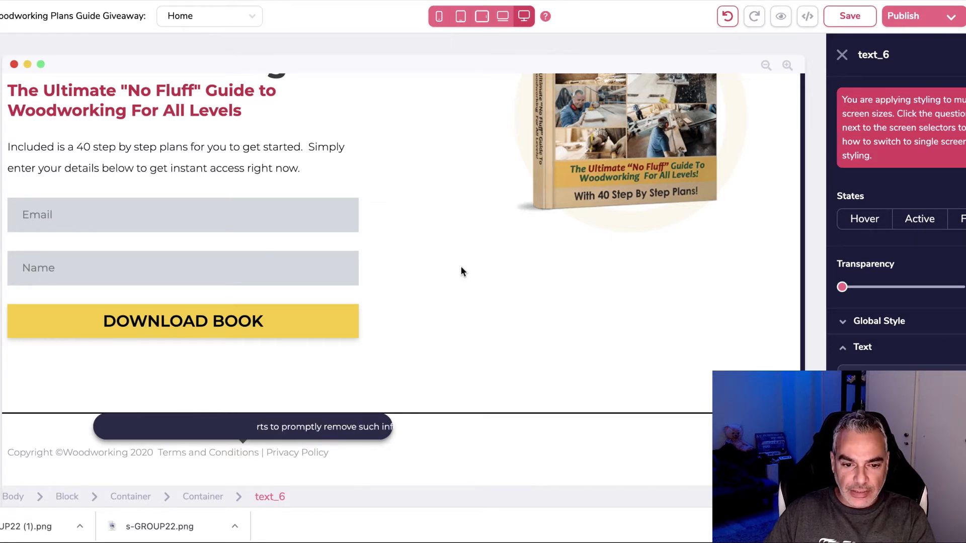
key("super+z")
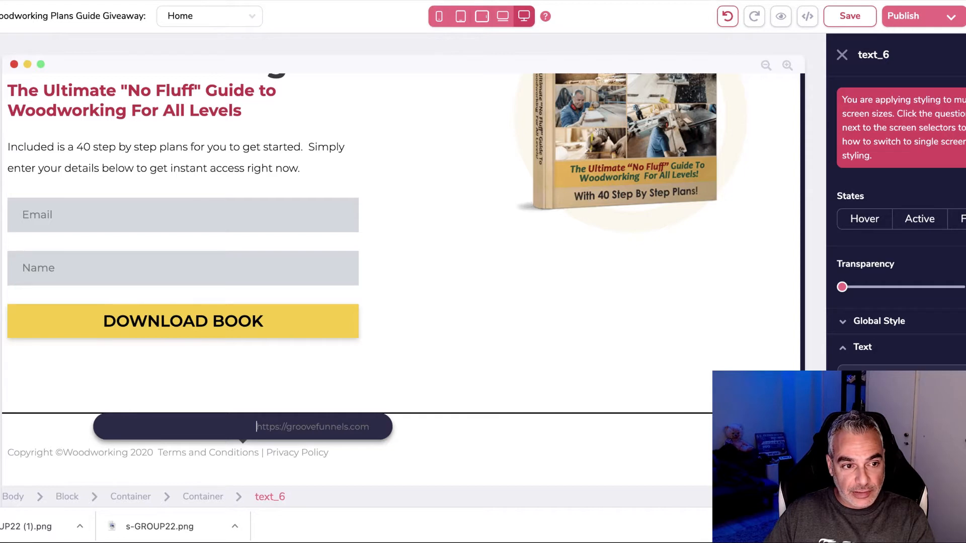
right_click(1, 135)
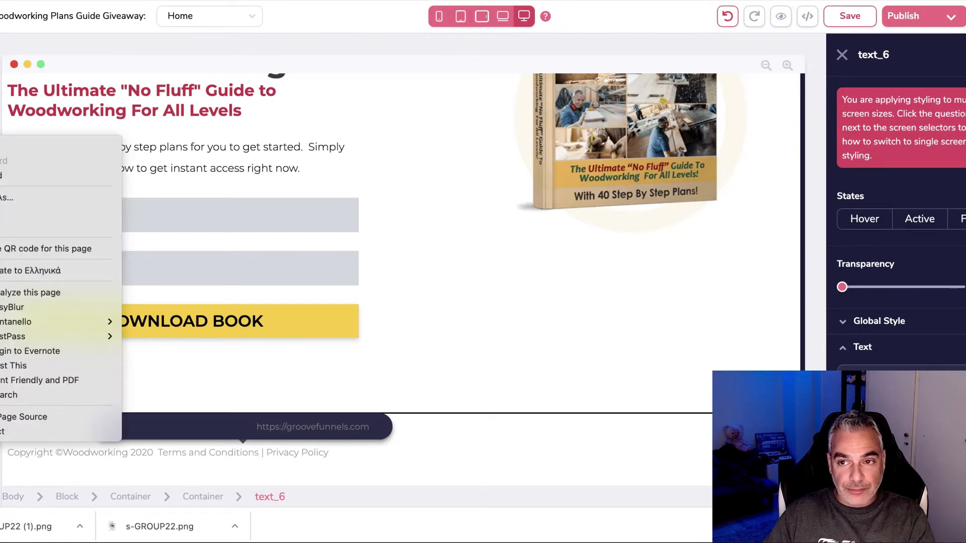
Step: Open Page 3 in the editor from the Pages panel
key("Escape")
key("ctrl+Tab")
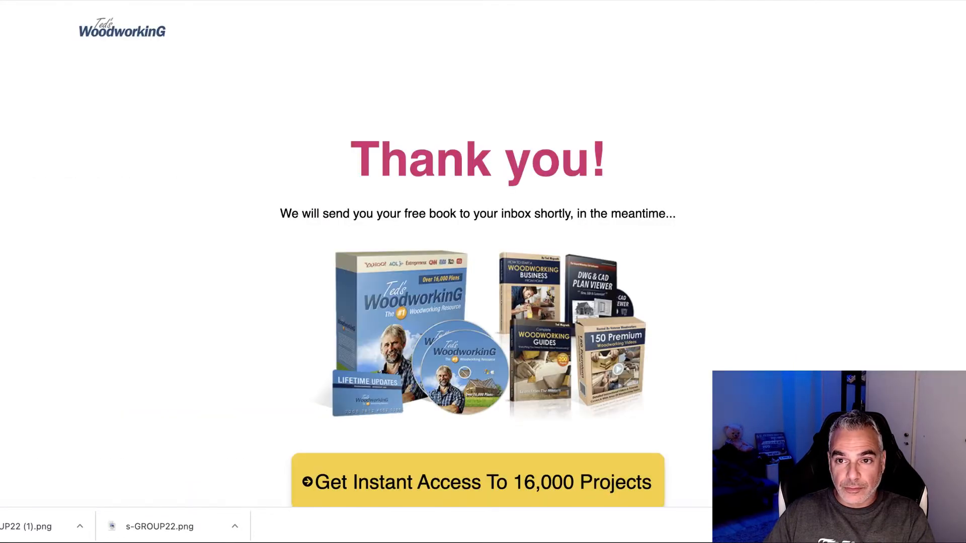
key("ctrl+Tab")
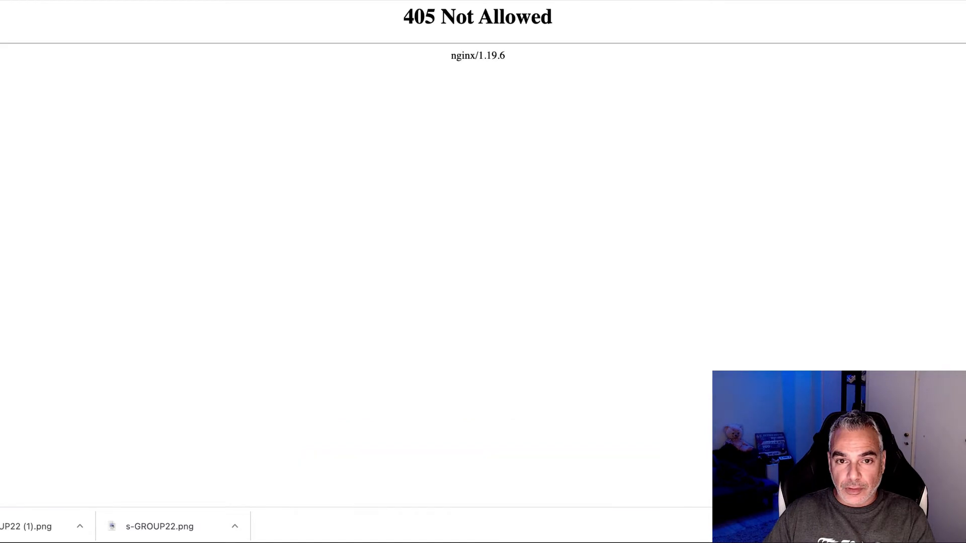
key("ctrl+shift+Tab")
key("ctrl+shift+Tab")
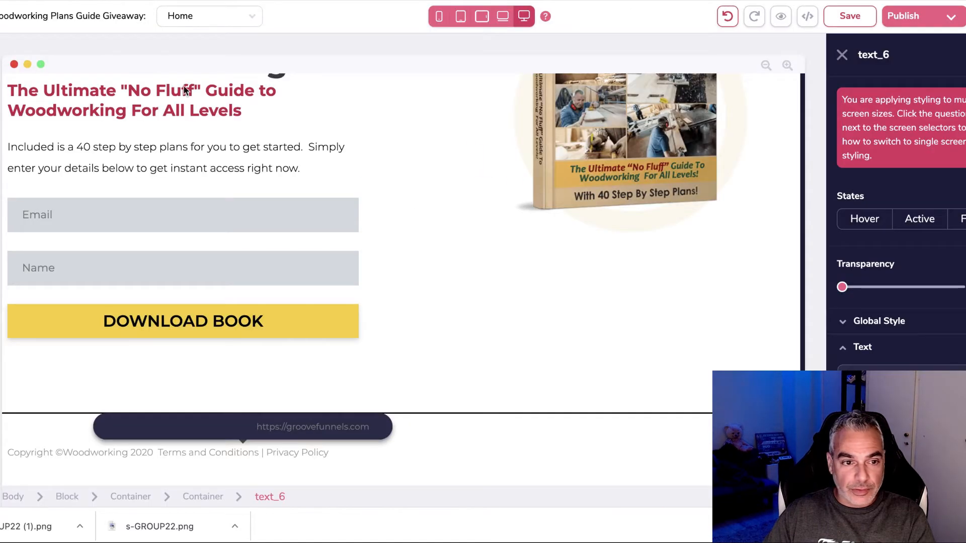
left_click(1, 85)
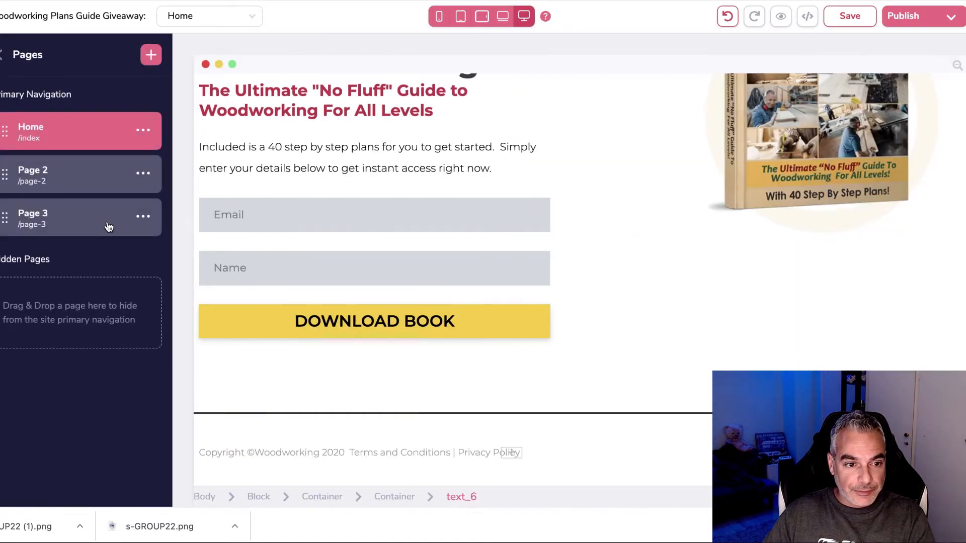
left_click(144, 218)
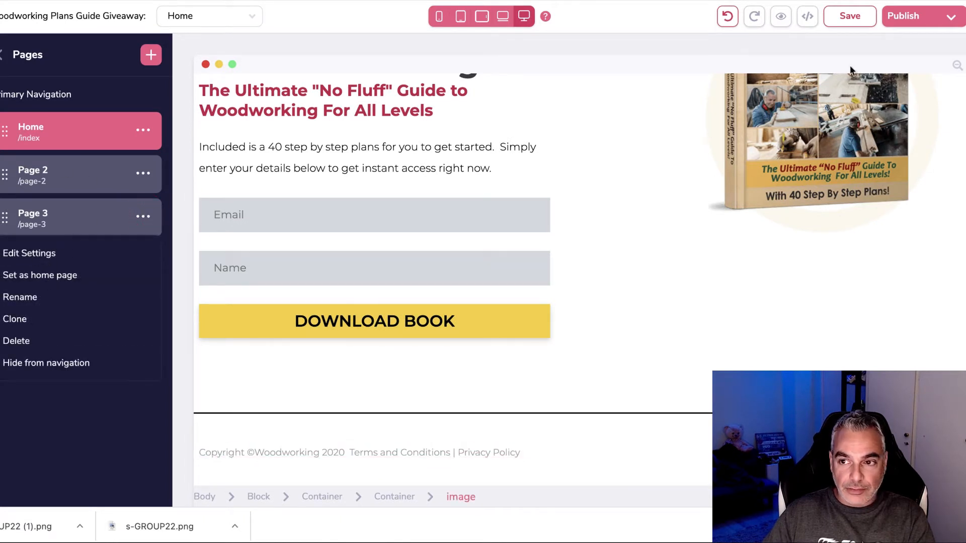
left_click(47, 225)
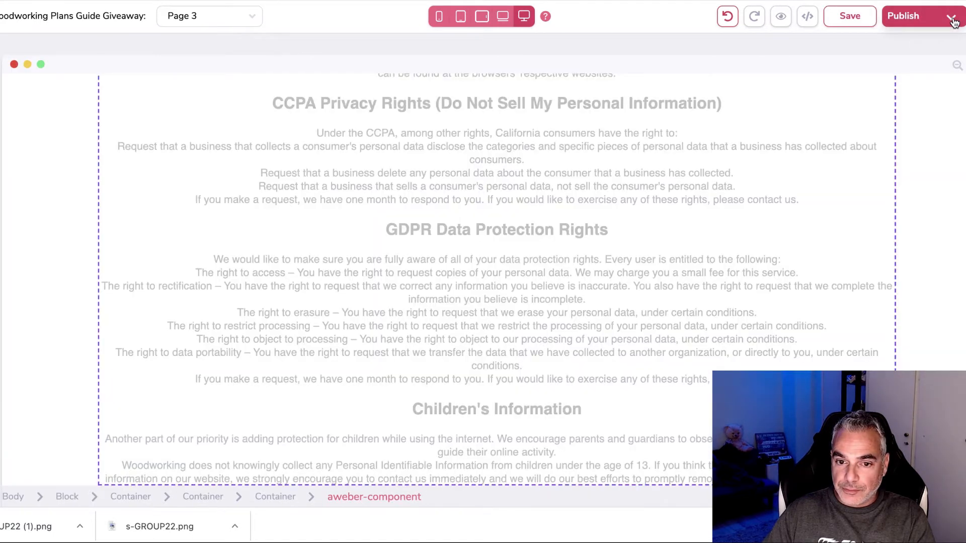
Step: Open the published site live and copy the privacy policy page's URL
left_click(954, 21)
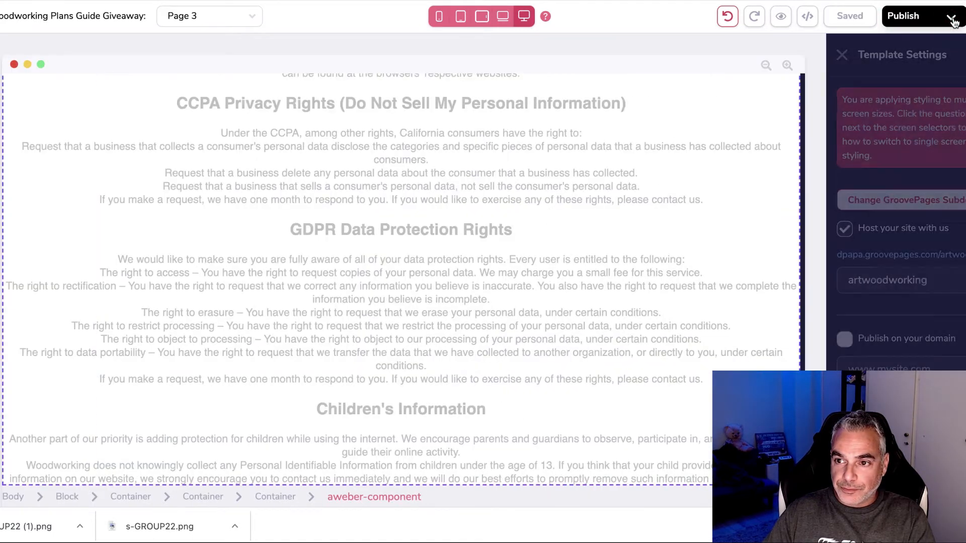
left_click(947, 259)
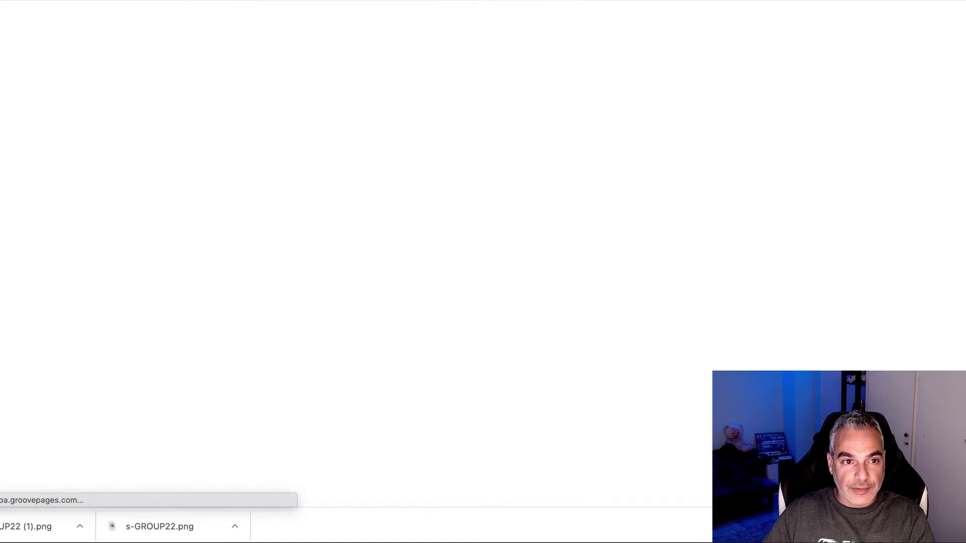
right_click(126, 1)
left_click(195, 77)
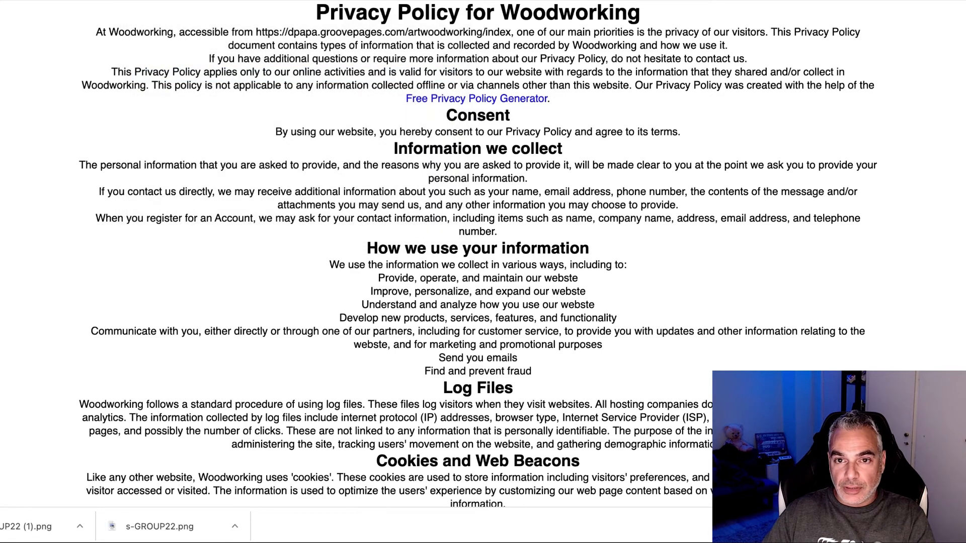
Step: Return to the editor and switch to editing the Home page
left_click(76, 1)
left_click(59, 238)
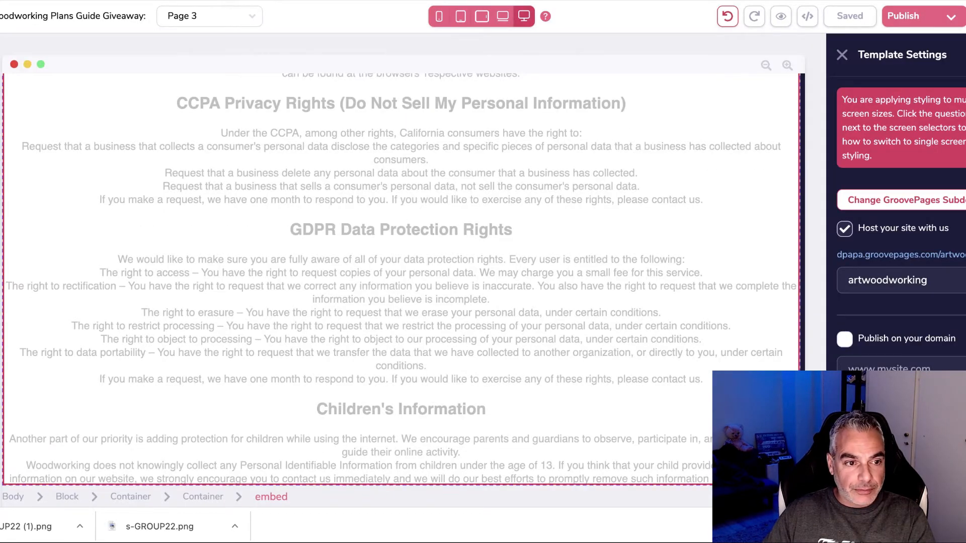
left_click(1, 131)
left_click(82, 134)
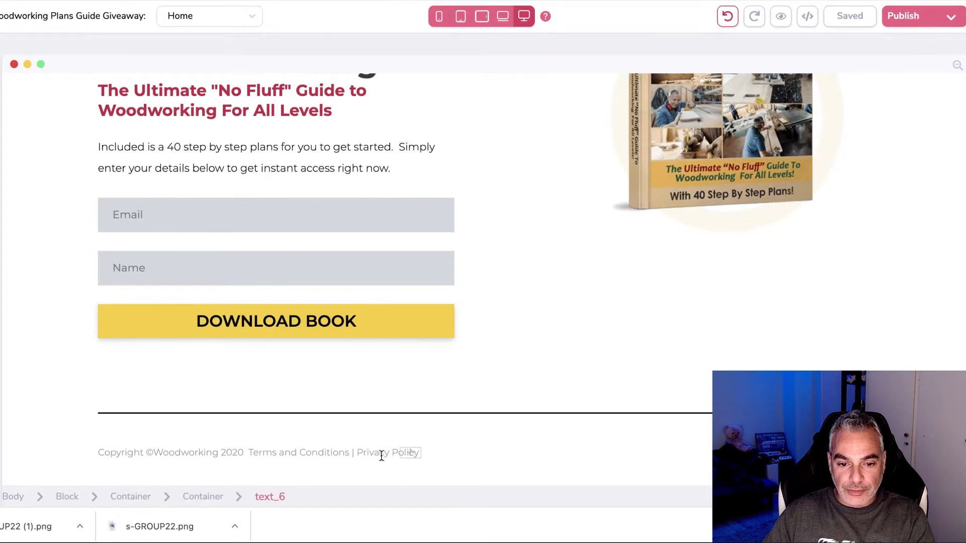
Step: Link the footer 'Terms and Conditions | Privacy Policy' text to the copied privacy policy URL
left_click(381, 455)
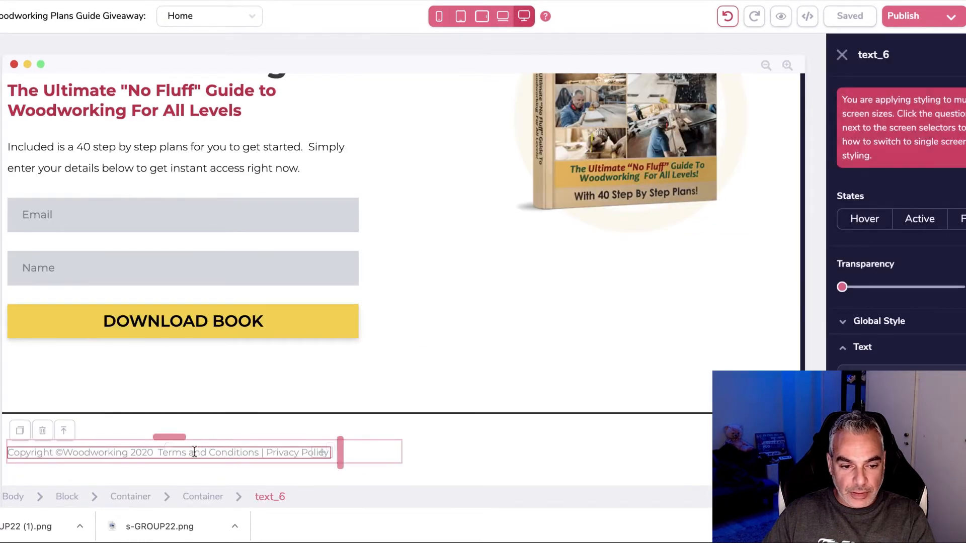
left_click(162, 453)
key("shift+Right")
key("shift+Right")
key("shift+Right")
key("shift+Right")
key("shift+Right")
key("shift+Right")
key("shift+Right")
key("shift+Right")
key("shift+Right")
key("shift+Right")
key("shift+Right")
key("shift+Right")
key("shift+Right")
key("shift+Right")
key("shift+Right")
key("shift+Right")
key("shift+Right")
key("shift+Right")
key("shift+Right")
key("shift+Right")
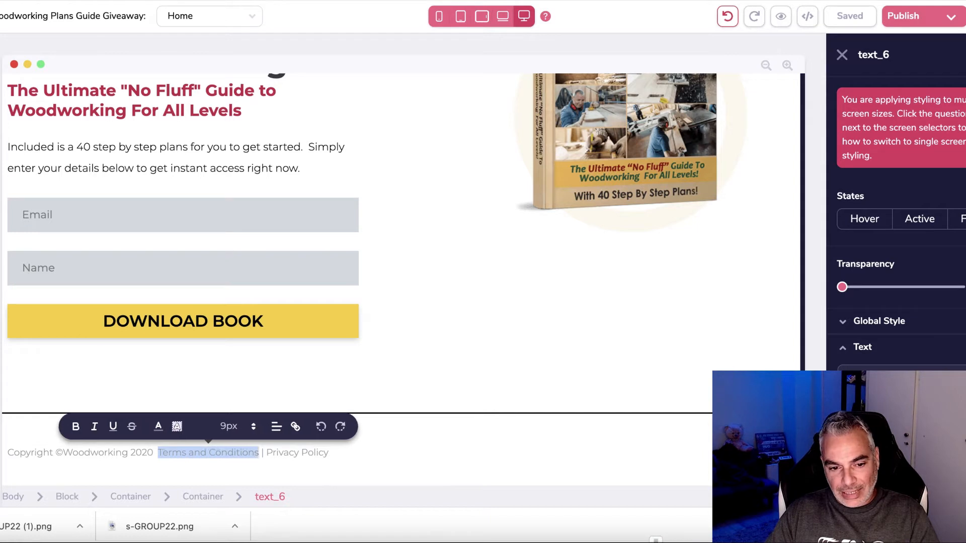
key("shift+Right")
key("shift+Right")
key("shift+Right")
key("shift+Right")
key("shift+Right")
key("shift+Right")
key("shift+Right")
key("shift+Right")
key("shift+Right")
key("shift+Right")
key("shift+Right")
key("shift+Right")
key("shift+Right")
key("shift+Right")
key("shift+Right")
key("shift+Right")
key("shift+Right")
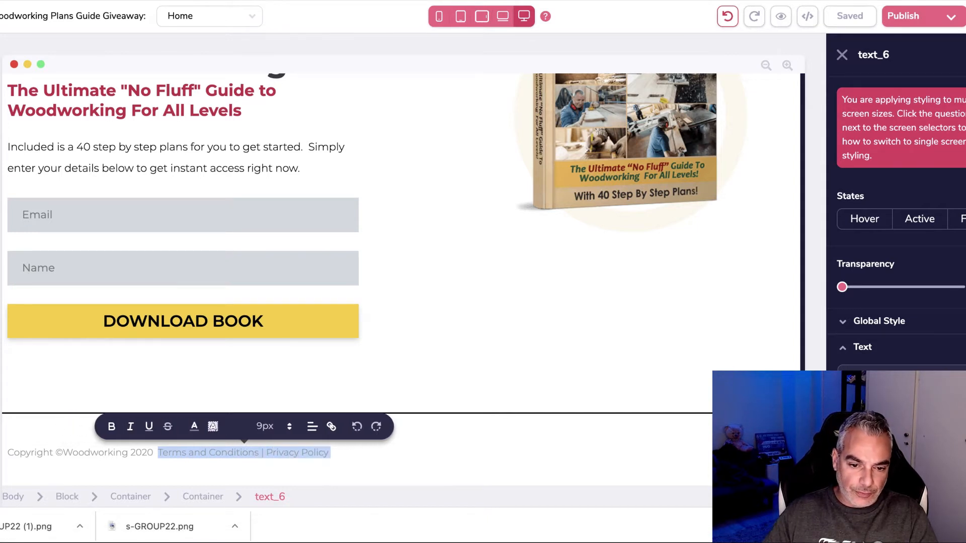
left_click(332, 426)
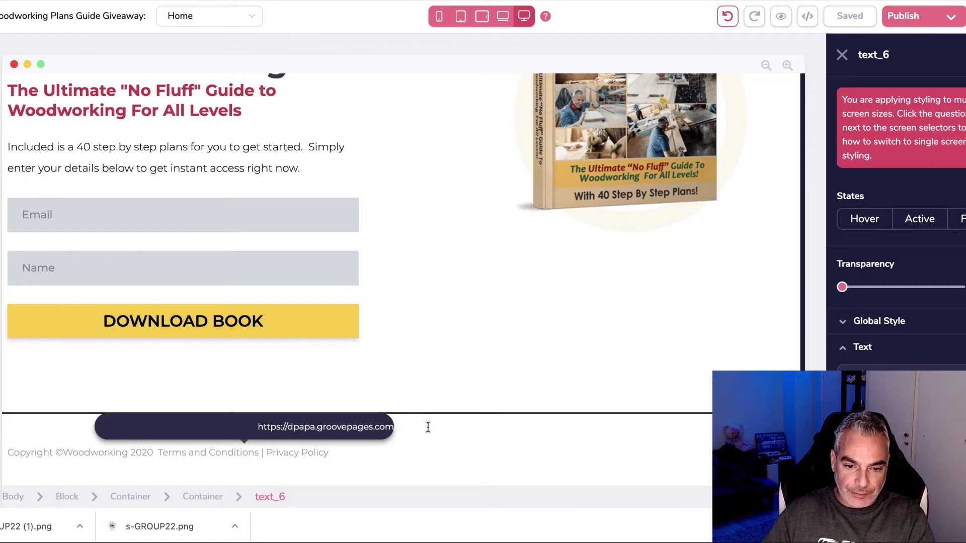
left_click(373, 429)
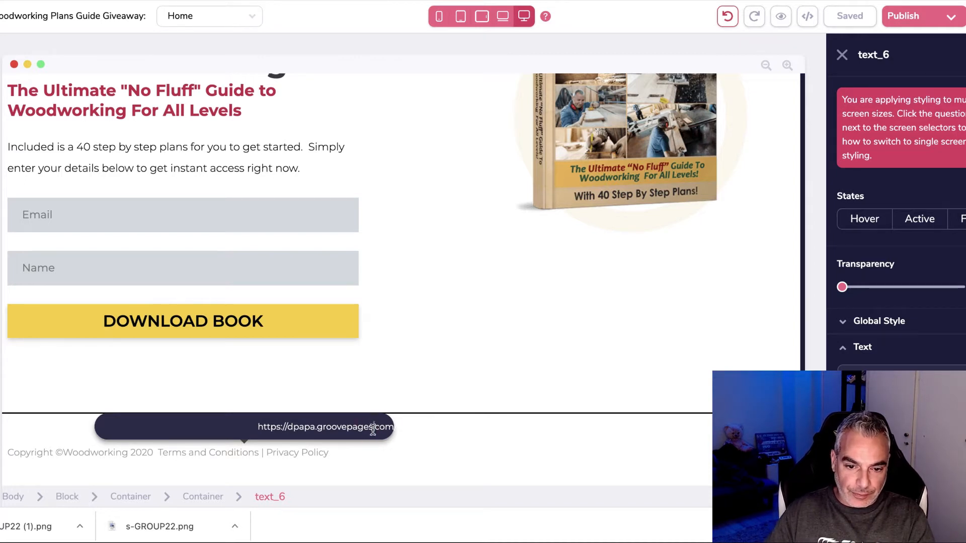
key("Return")
Step: Keep the footer text left-aligned and center it vertically within its container
left_click(326, 470)
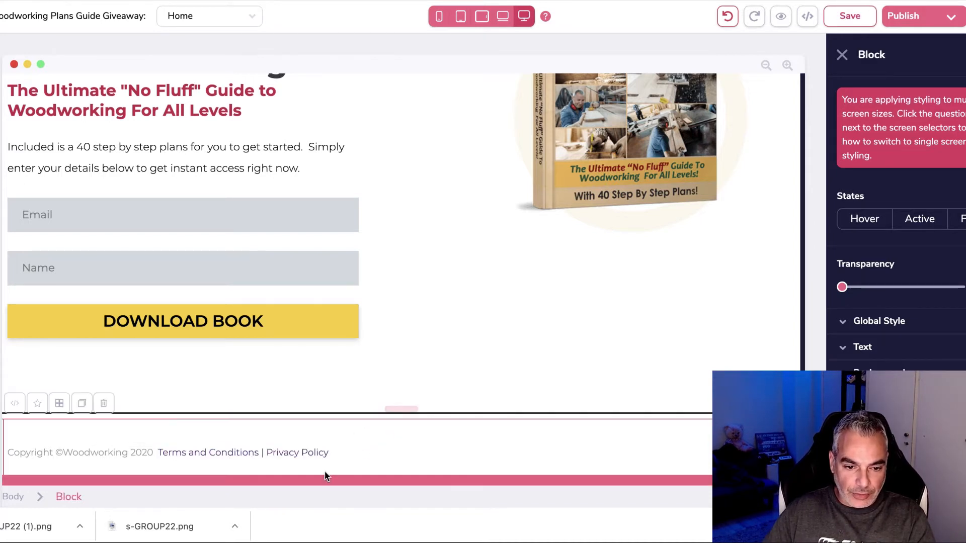
left_click(369, 458)
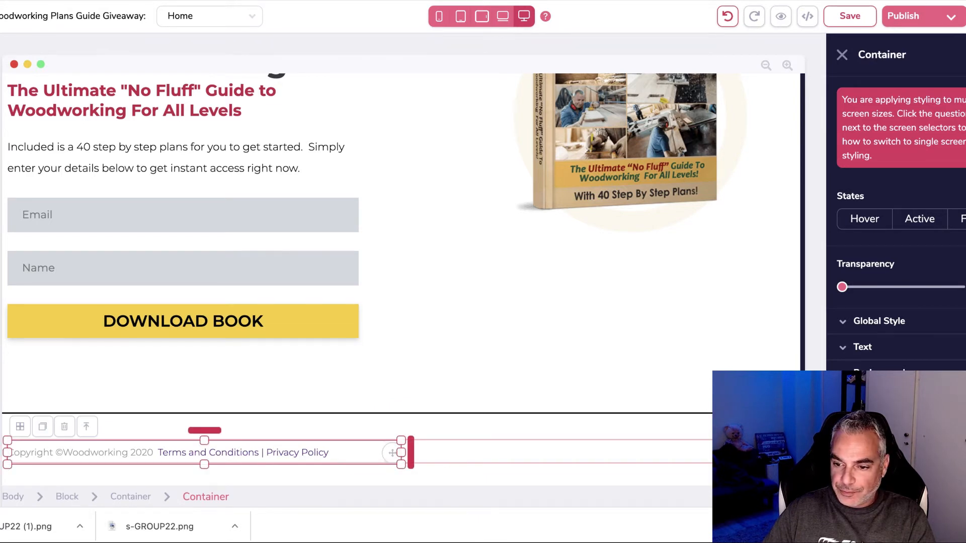
scroll(895, 226, "down", 3)
scroll(896, 227, "down", 4)
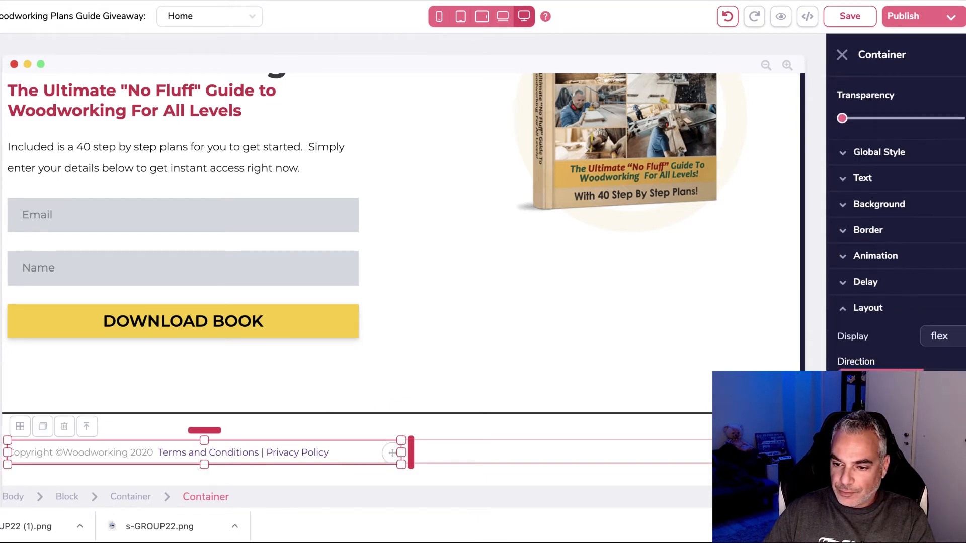
left_click(900, 423)
left_click(858, 422)
left_click(858, 463)
left_click(890, 462)
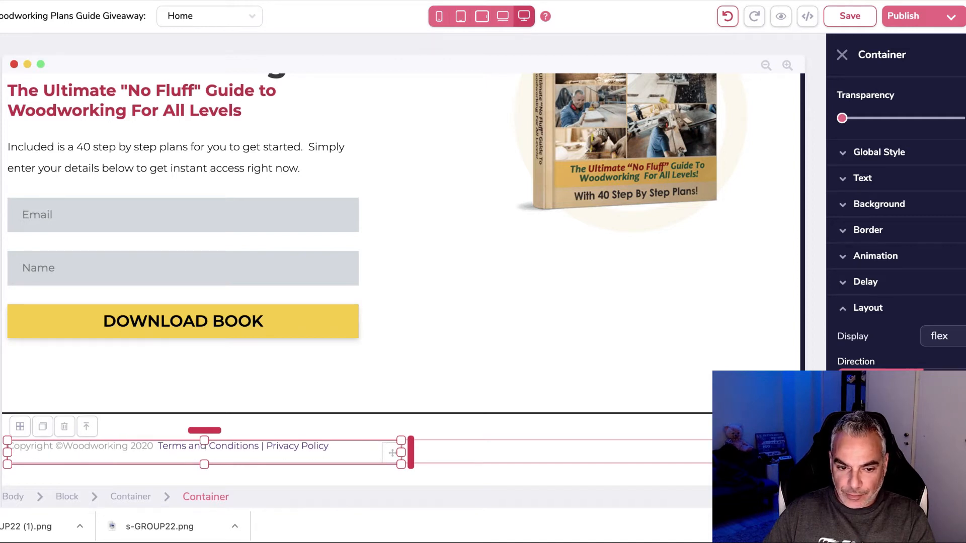
left_click(582, 416)
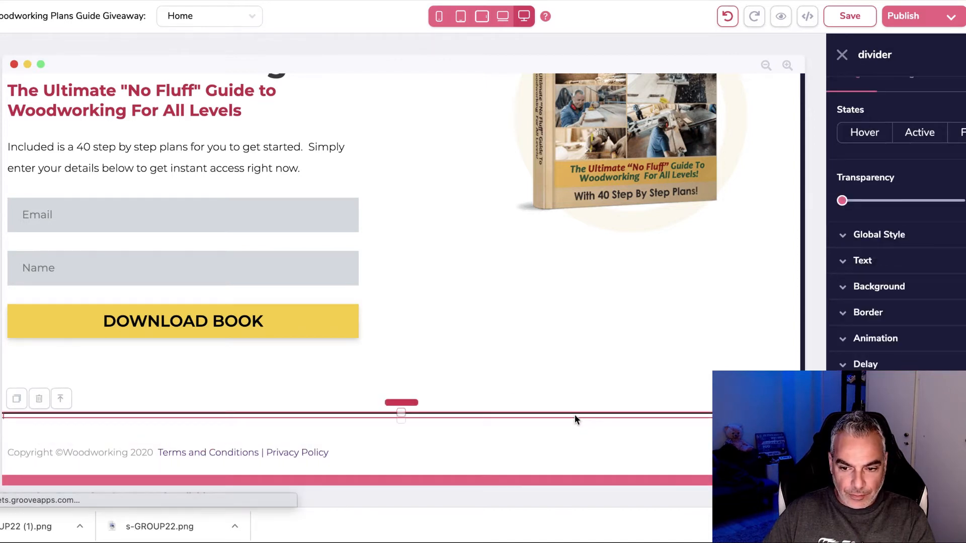
Step: Save the Home page with the new footer link
scroll(459, 446, "up", 1)
scroll(443, 449, "down", 2)
scroll(323, 450, "up", 5)
left_click(850, 15)
left_click(950, 16)
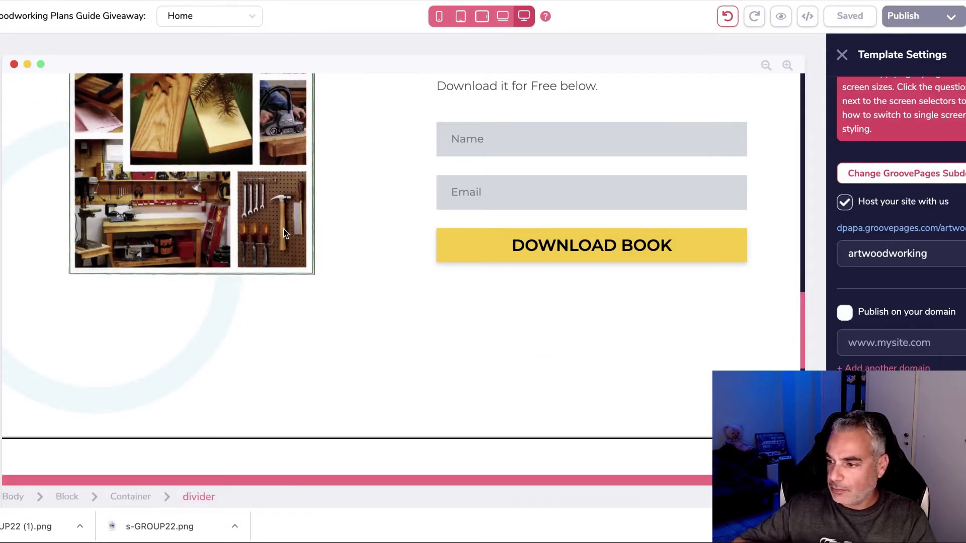
Step: Add Page 3 to the navigation menu's 'Pages to exclude' list and save
scroll(284, 233, "up", 10)
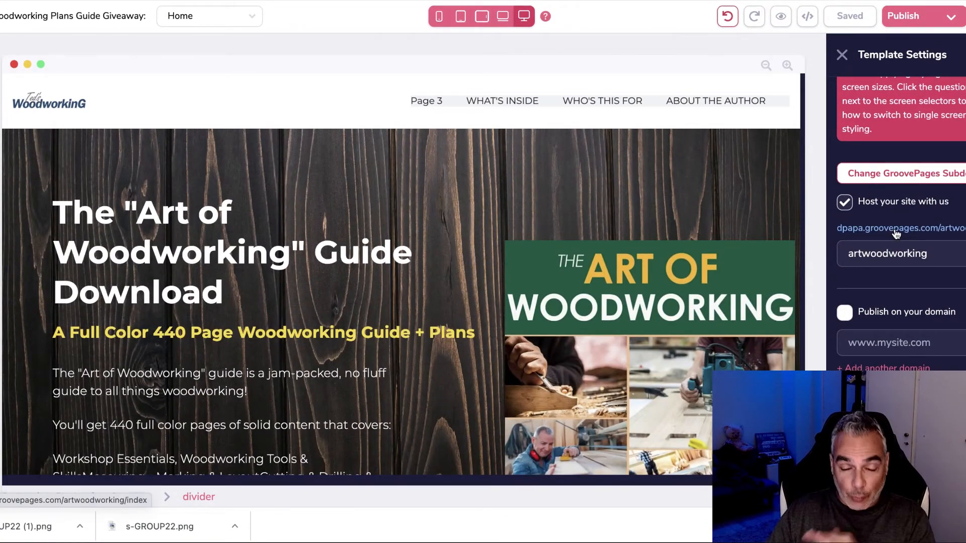
left_click(427, 103)
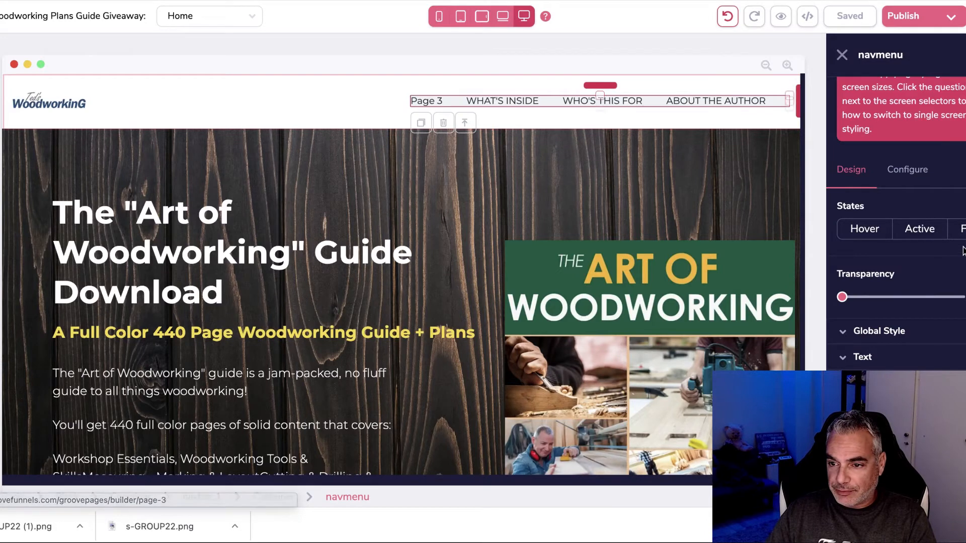
left_click(917, 177)
left_click(939, 163)
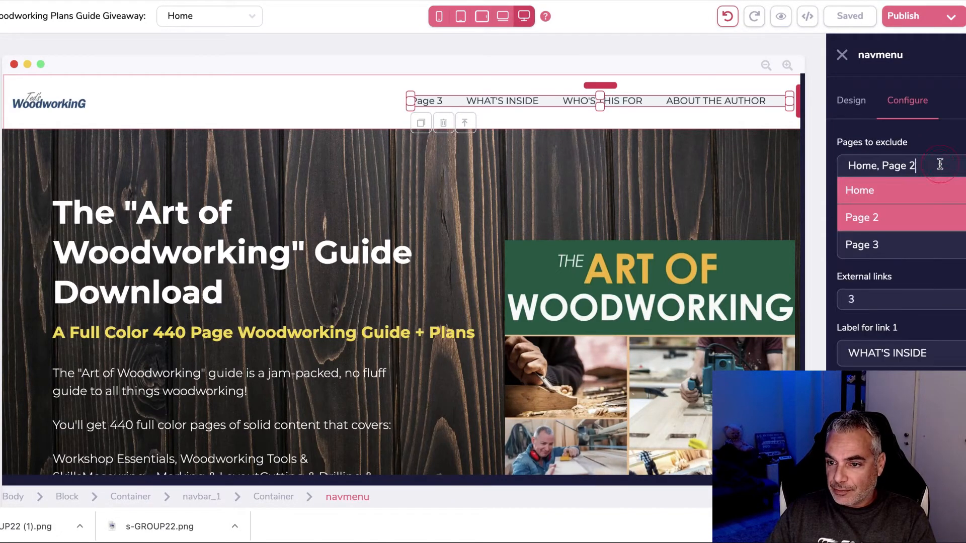
left_click(862, 245)
scroll(891, 249, "down", 4)
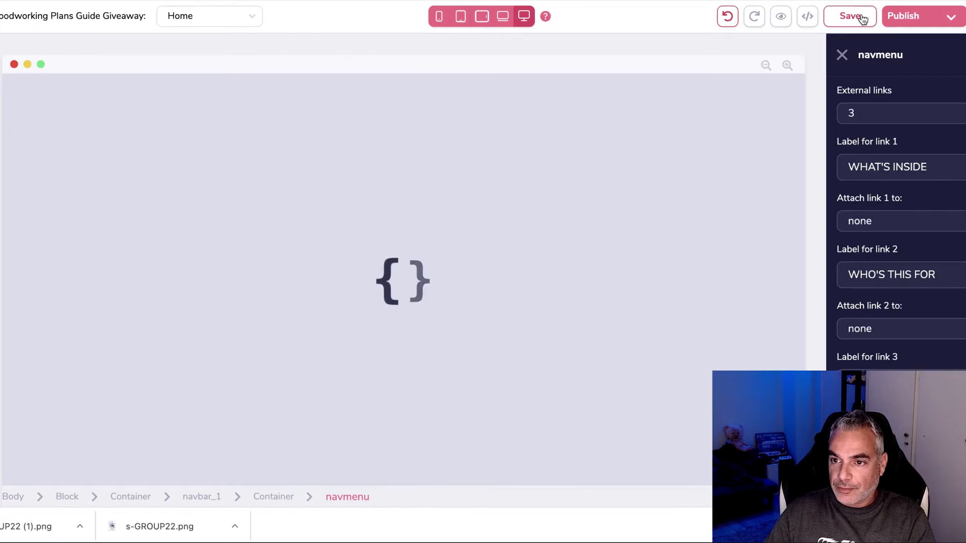
left_click(851, 16)
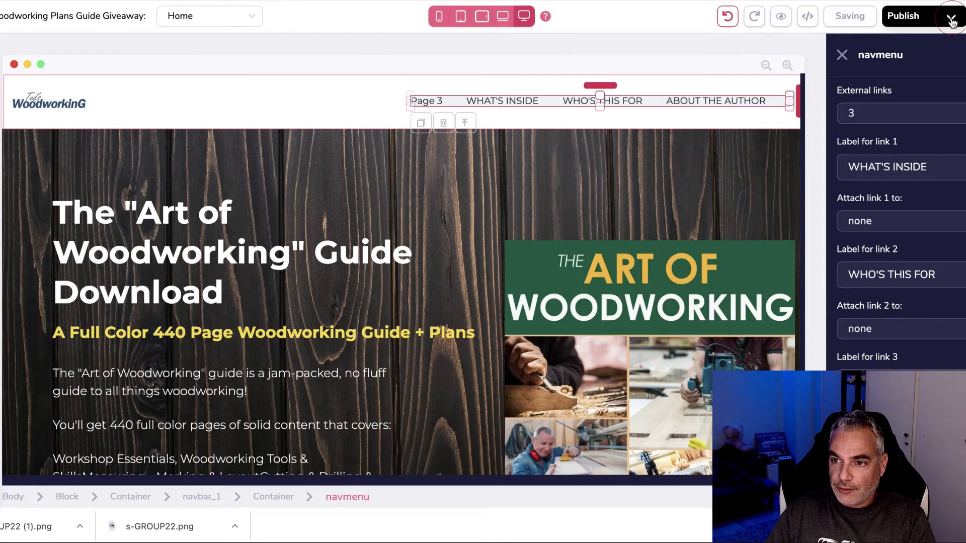
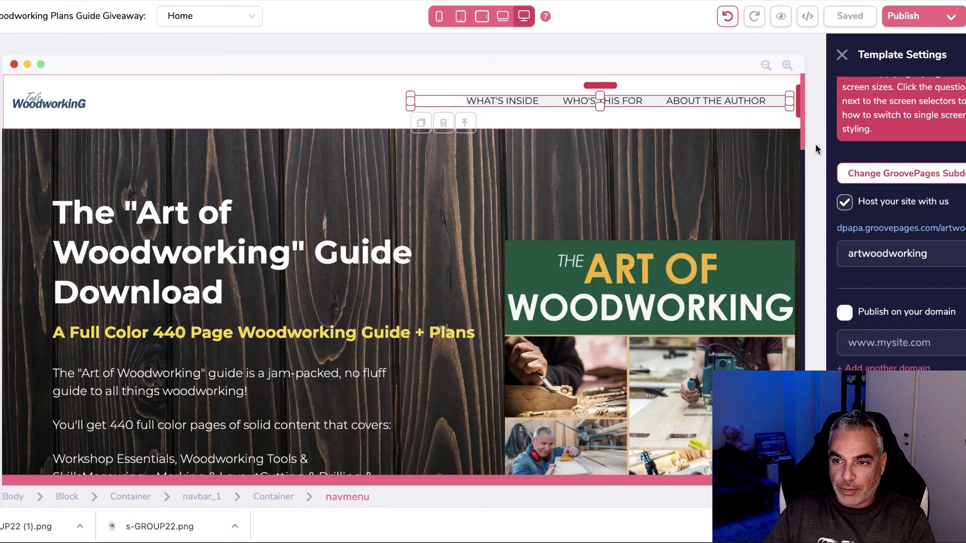
Step: Select the header navigation menu and review its external links and Pages to exclude settings
scroll(871, 182, "up", 1)
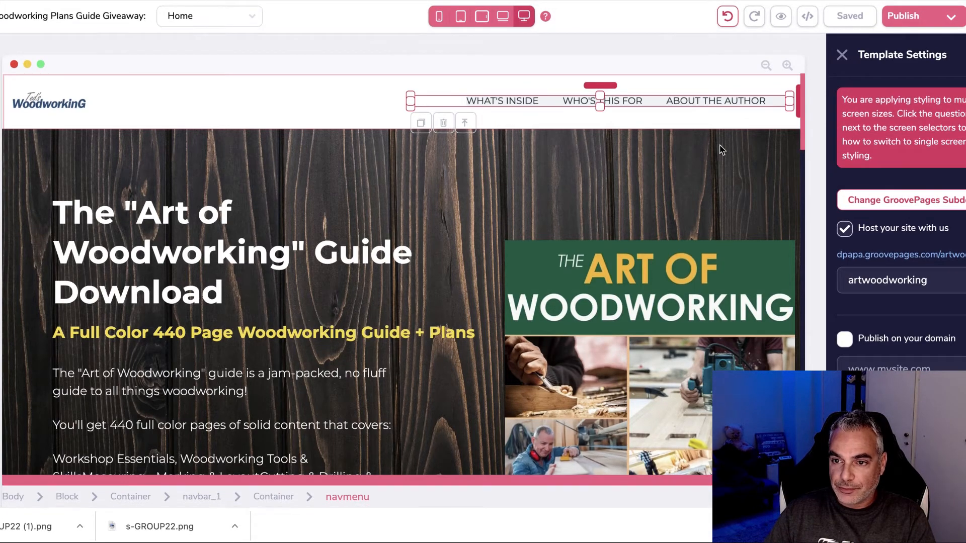
left_click(352, 106)
left_click(454, 103)
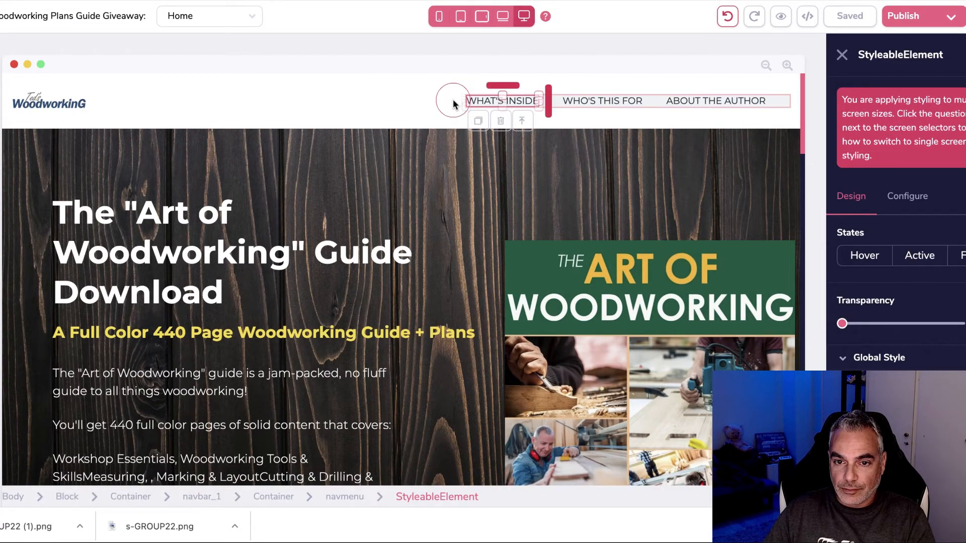
left_click(537, 105)
left_click(559, 106)
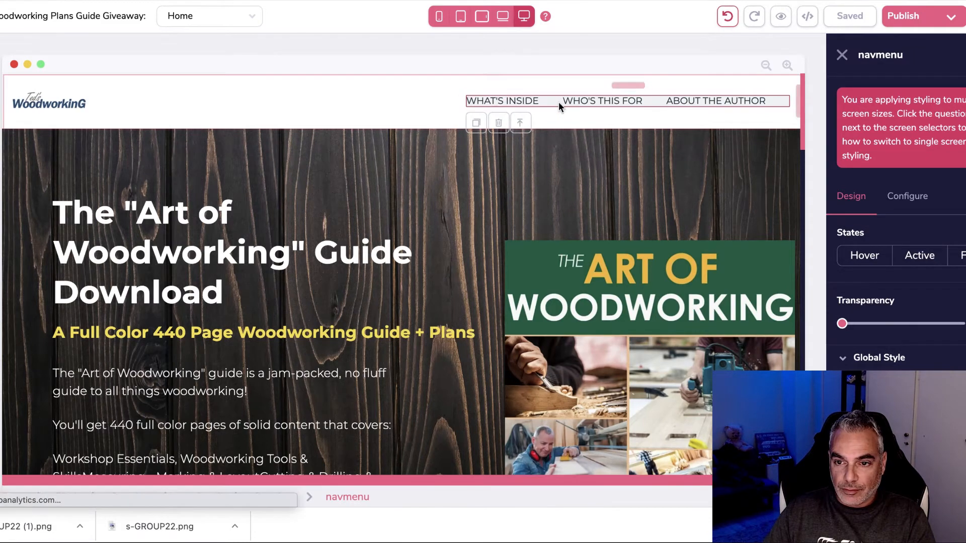
left_click(907, 196)
scroll(925, 251, "down", 4)
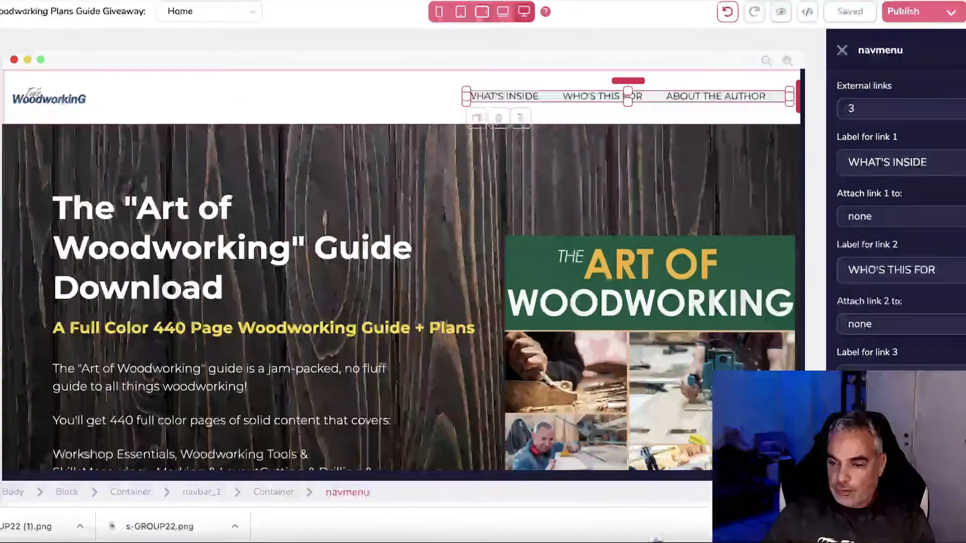
scroll(900, 226, "up", 1)
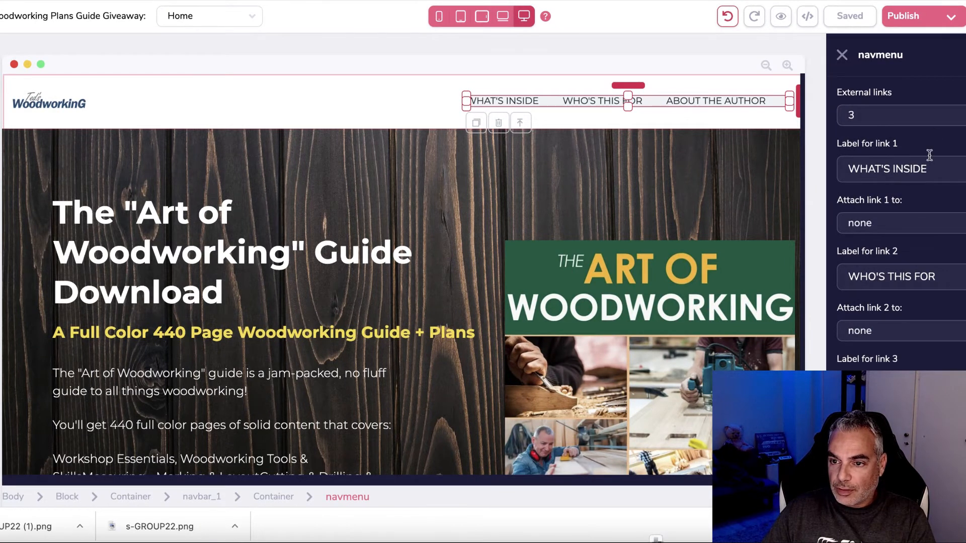
left_click(942, 123)
scroll(943, 153, "up", 4)
left_click(962, 255)
scroll(953, 354, "down", 1)
left_click(954, 354)
Step: Keep Page 2 and Page 3 excluded, leave external links unchanged, and update the menu
scroll(955, 354, "down", 3)
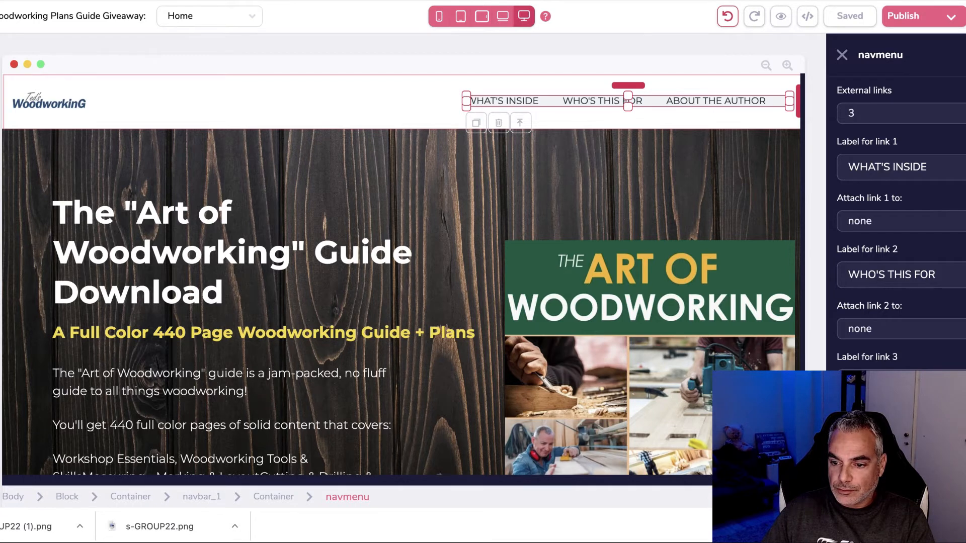
scroll(924, 288, "down", 4)
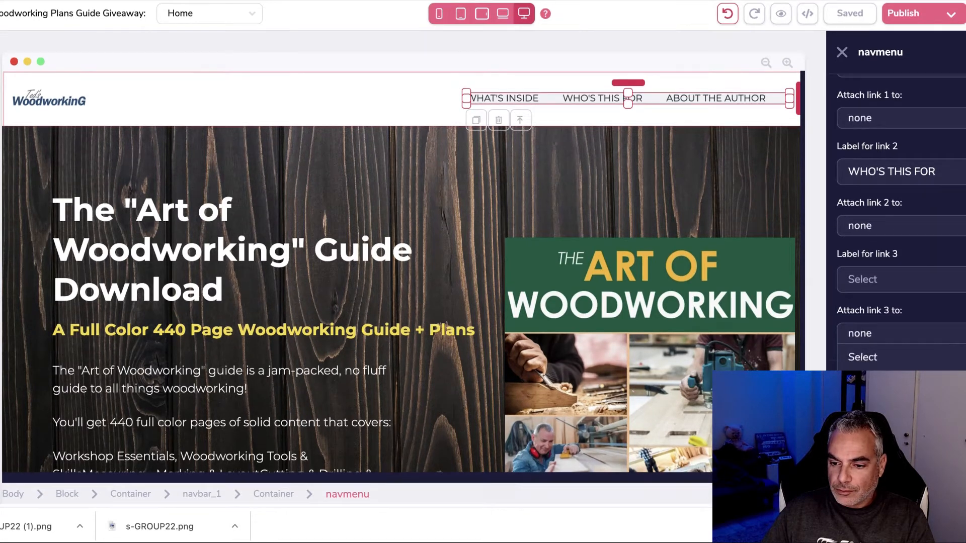
scroll(925, 282, "up", 5)
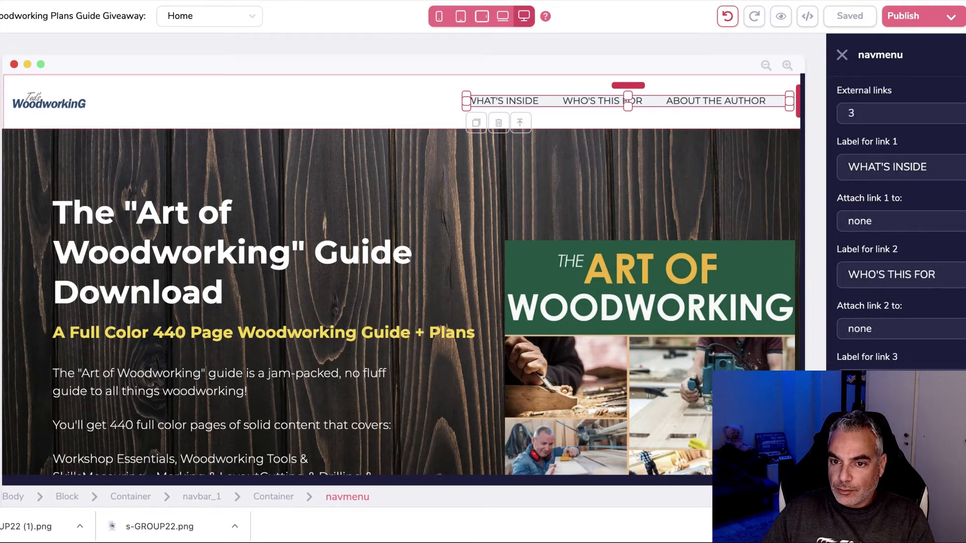
scroll(909, 359, "down", 1)
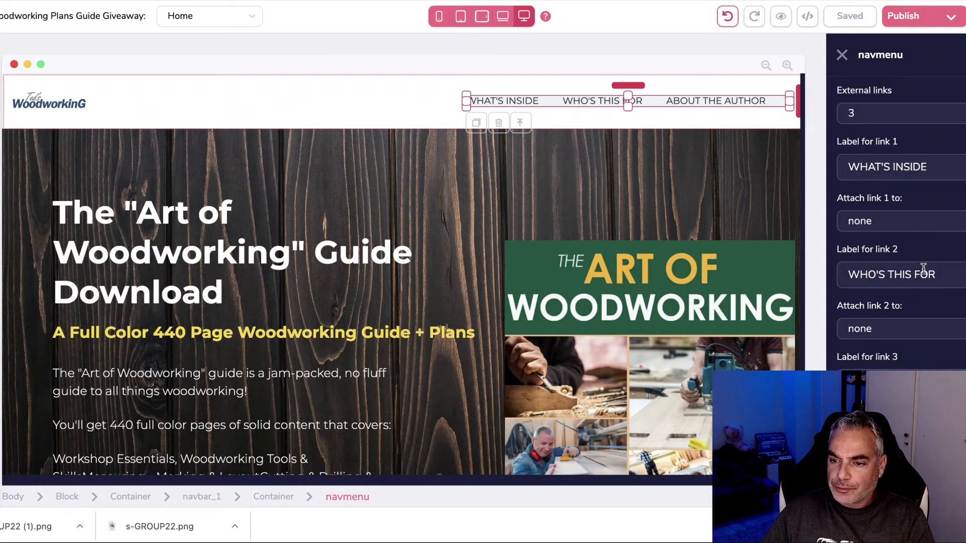
scroll(901, 251, "up", 8)
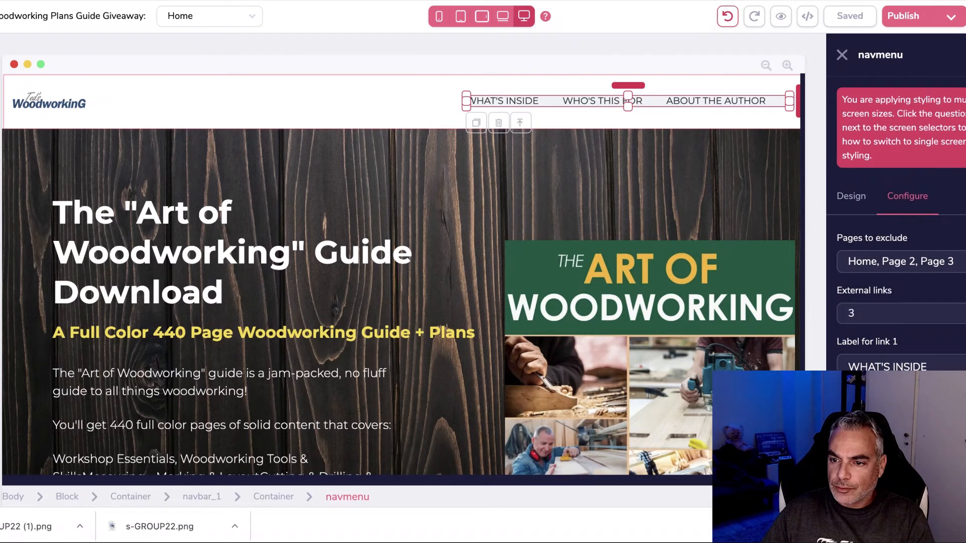
left_click(946, 258)
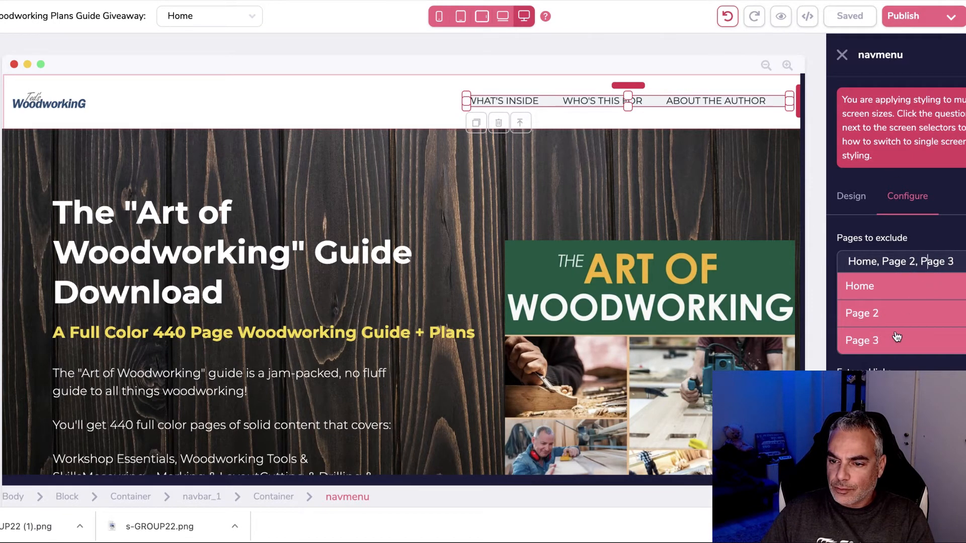
scroll(913, 327, "down", 3)
left_click(912, 254)
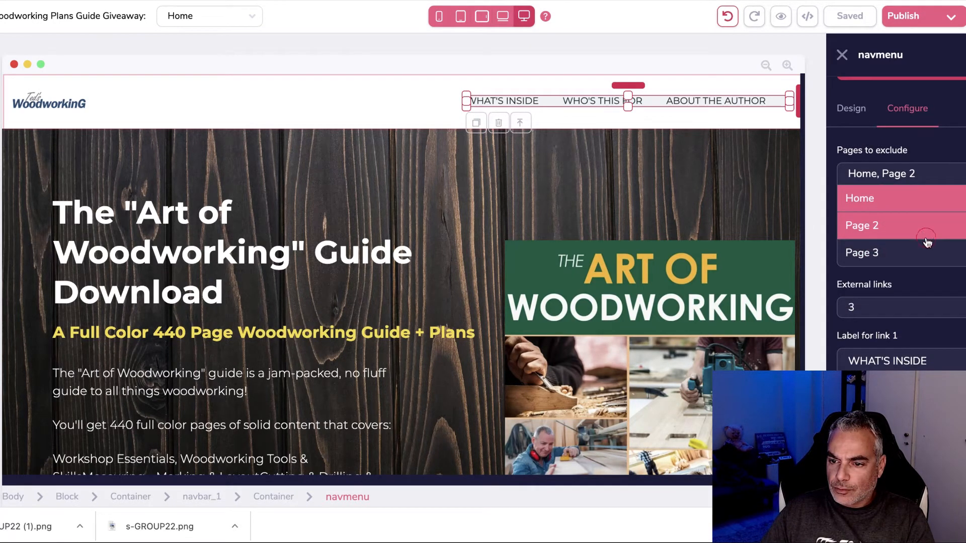
left_click(927, 242)
left_click(931, 252)
left_click(929, 234)
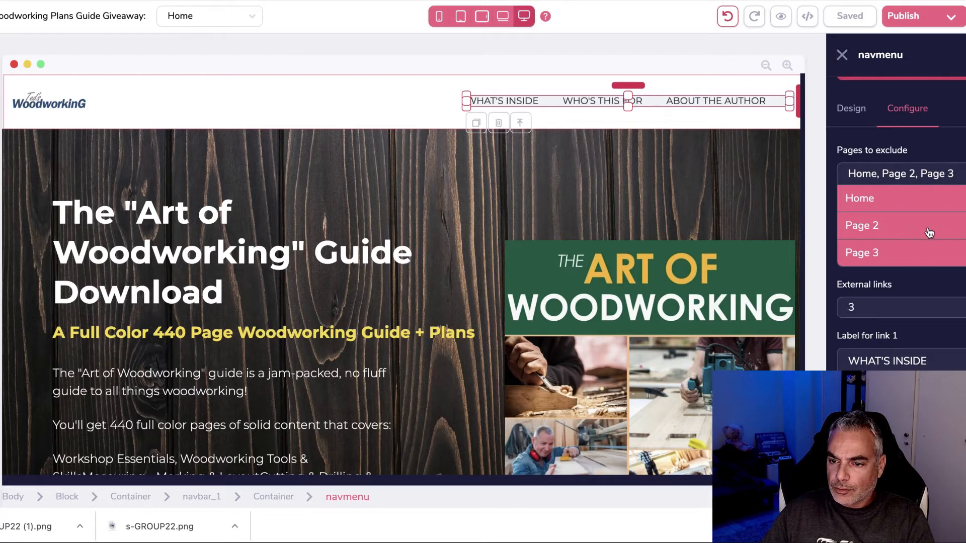
left_click(932, 308)
left_click(903, 250)
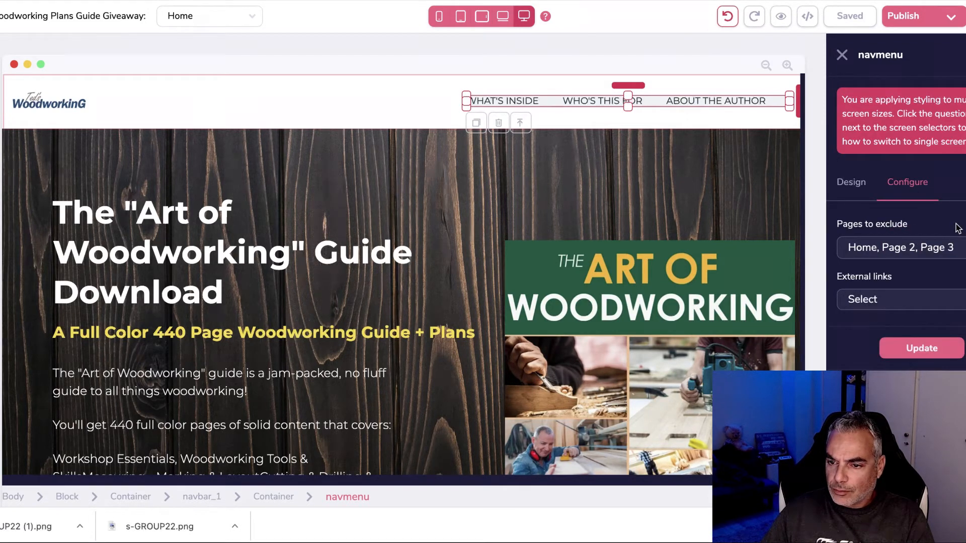
left_click(939, 307)
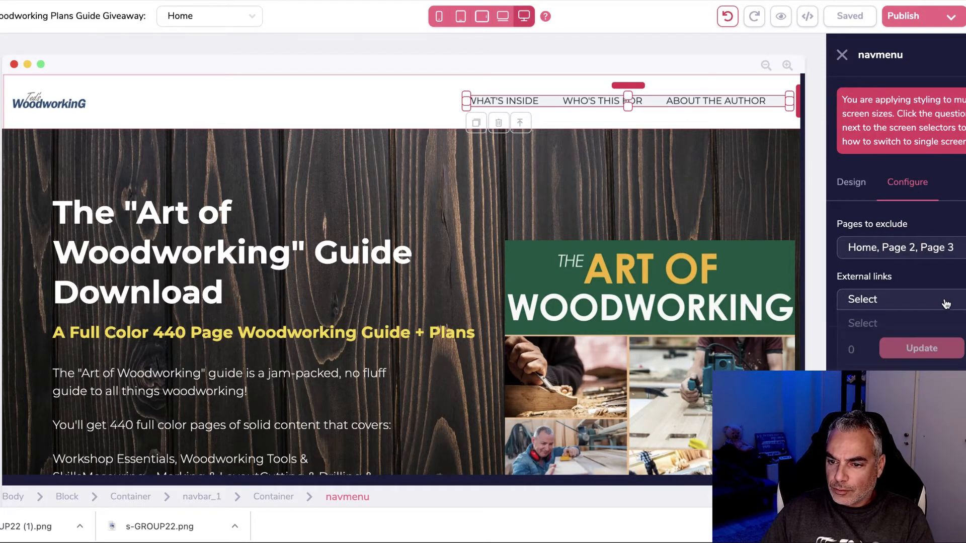
left_click(908, 324)
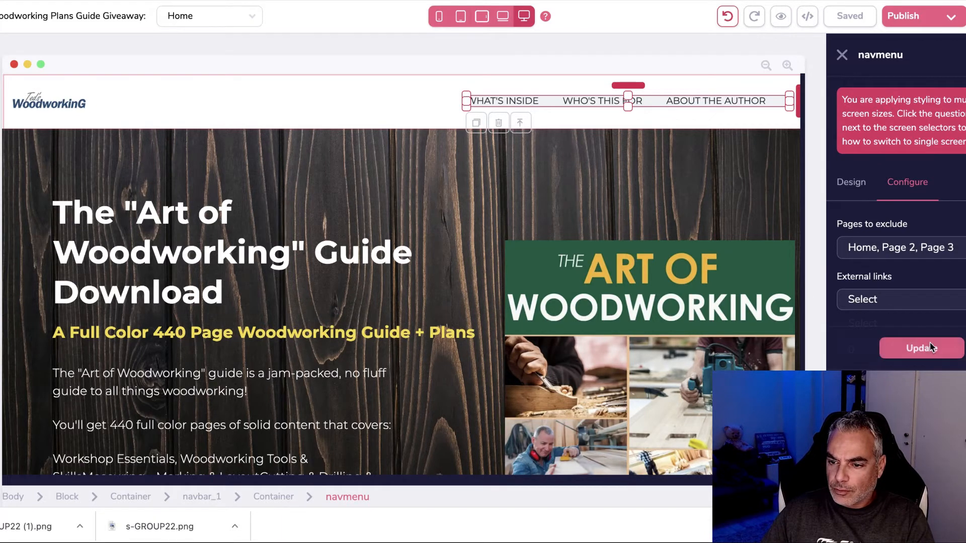
left_click(933, 351)
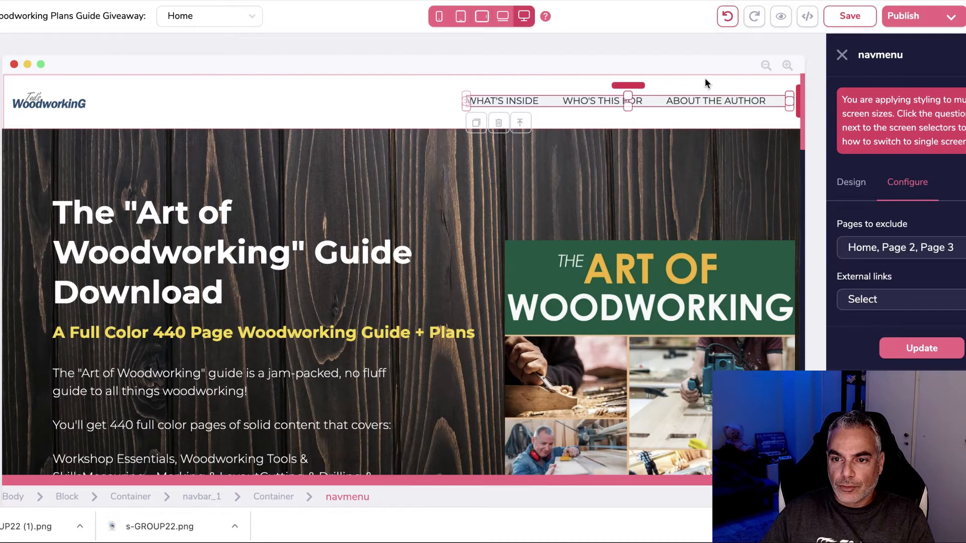
Step: Delete the header navigation menu, save the page, and review its artwoodworking subdomain hosting settings
left_click(707, 101)
key("Delete")
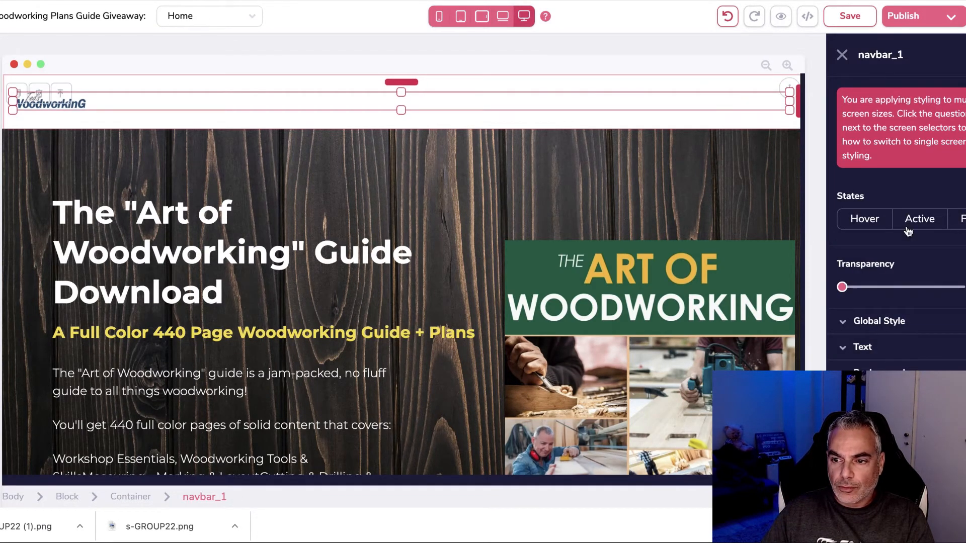
left_click(692, 124)
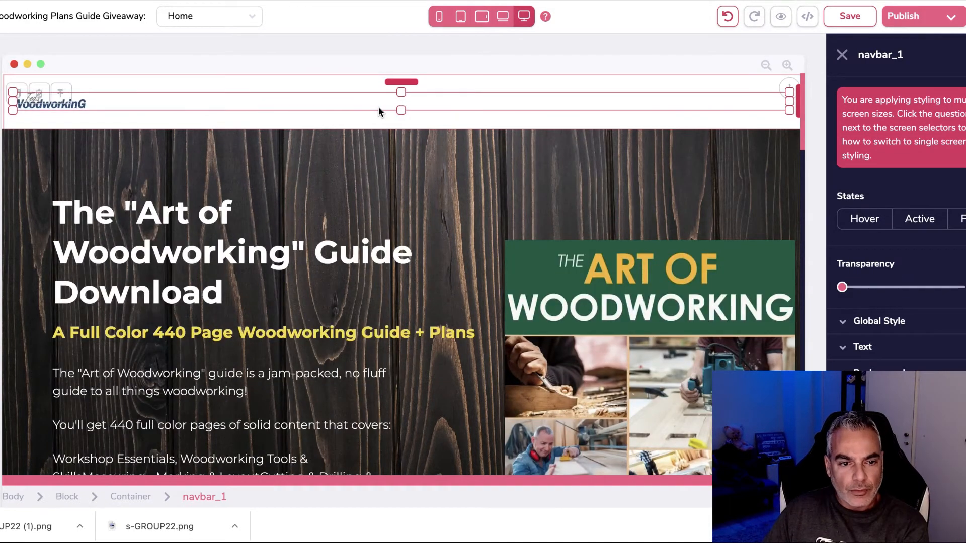
scroll(606, 114, "down", 8)
scroll(614, 120, "down", 20)
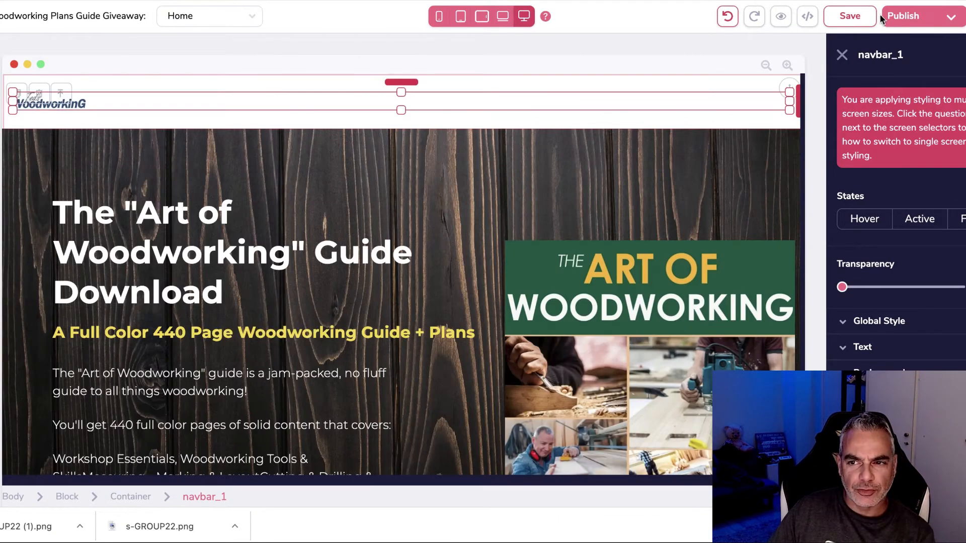
left_click(850, 16)
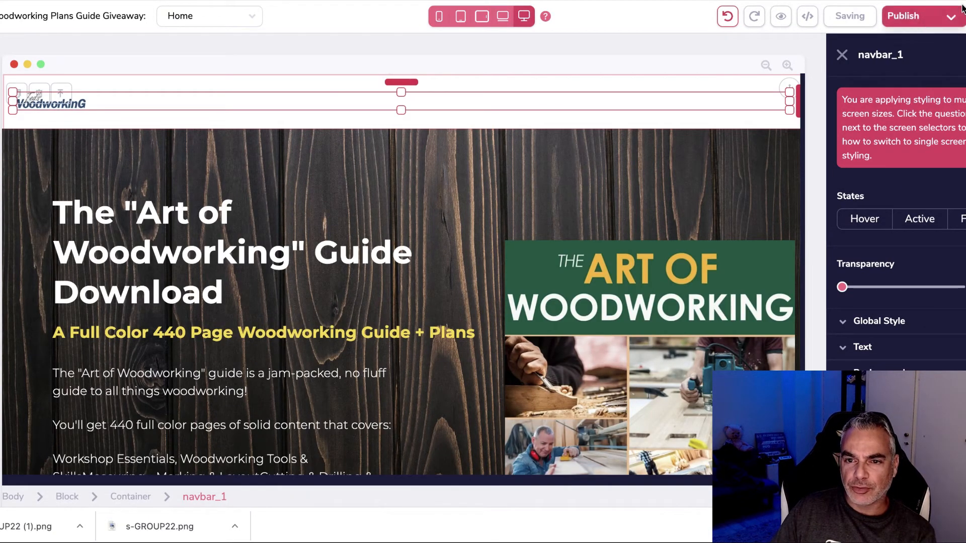
left_click(951, 17)
scroll(901, 221, "down", 1)
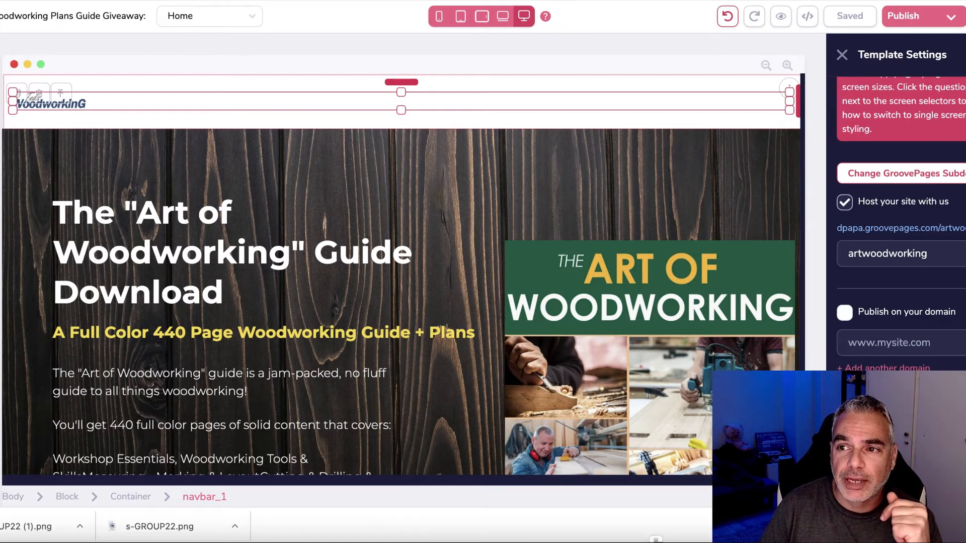
Step: Go to the Bing Bang Profits site in a new tab and sign in
key("super+t")
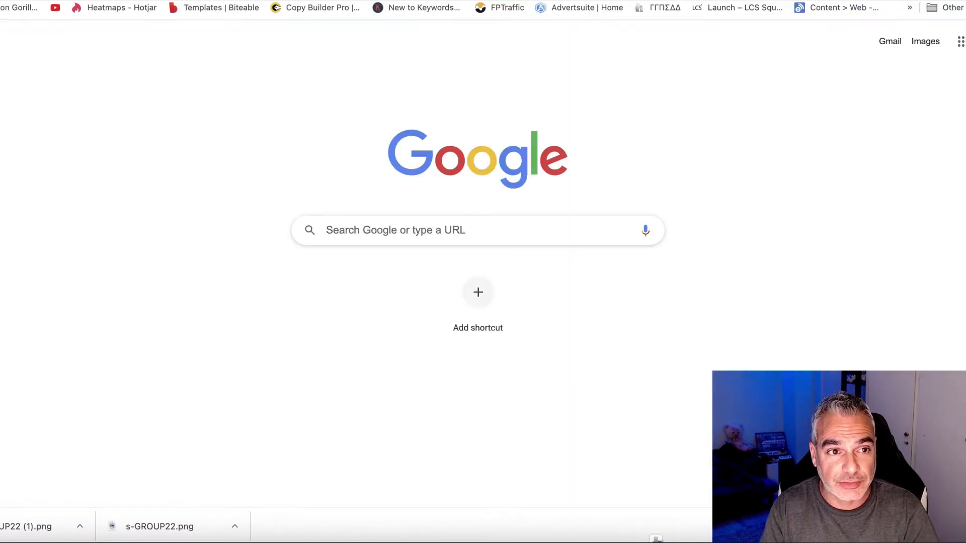
type("binag")
key("BackSpace")
key("BackSpace")
type("gban")
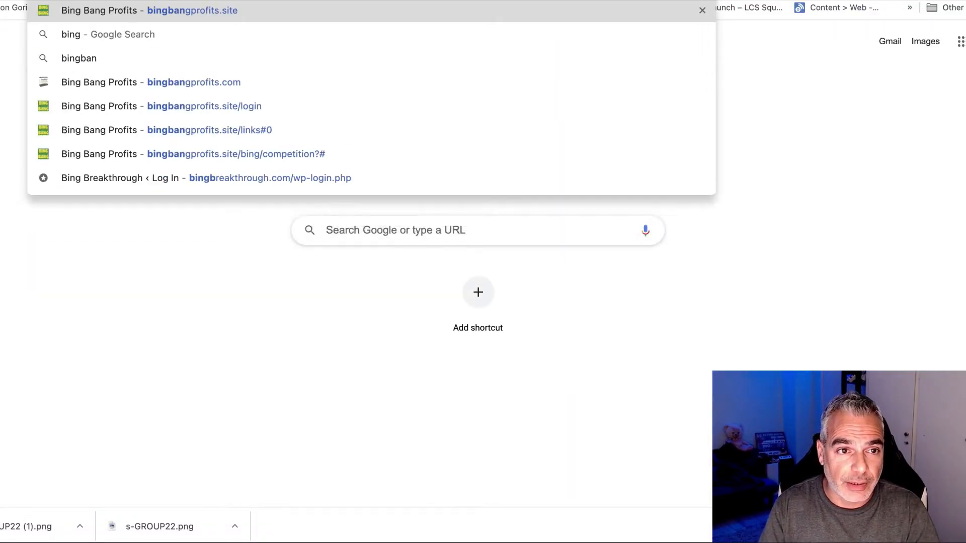
key("Return")
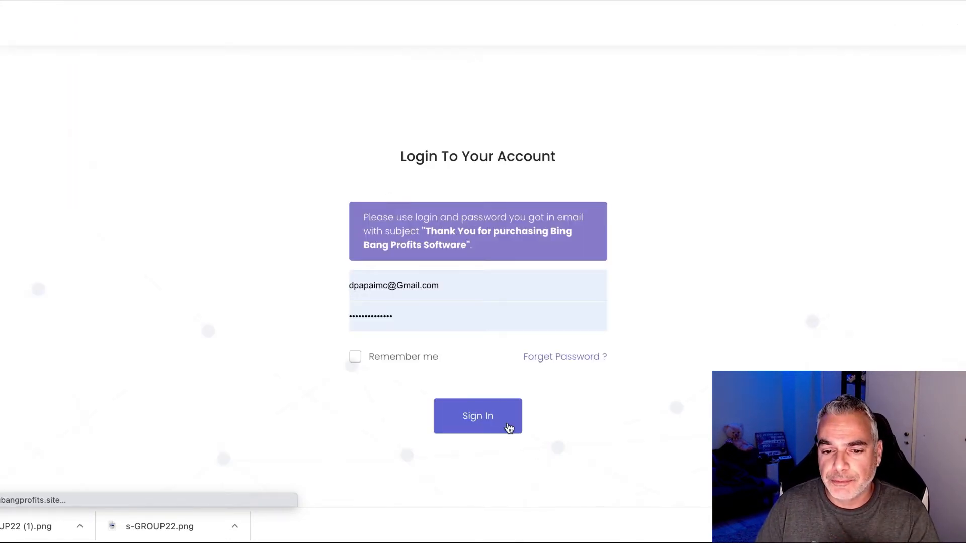
left_click(500, 421)
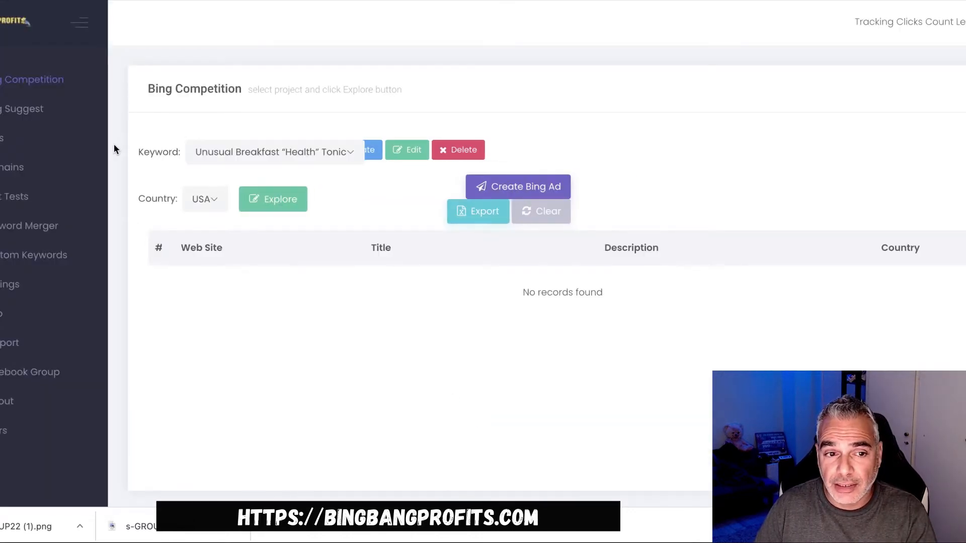
Step: Start a new tracking link named 'Woodworking Lander' with a path beginning 'w'
left_click(5, 147)
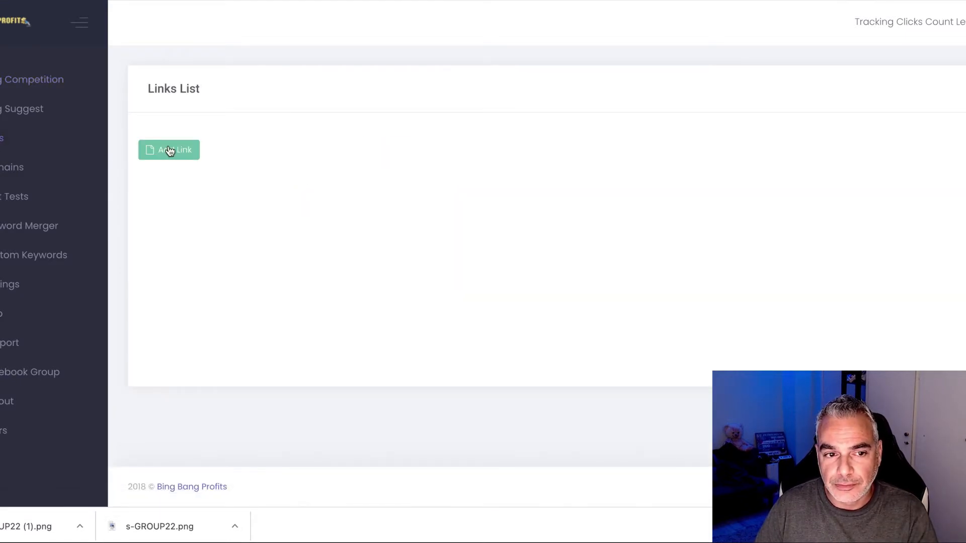
left_click(169, 150)
left_click(565, 123)
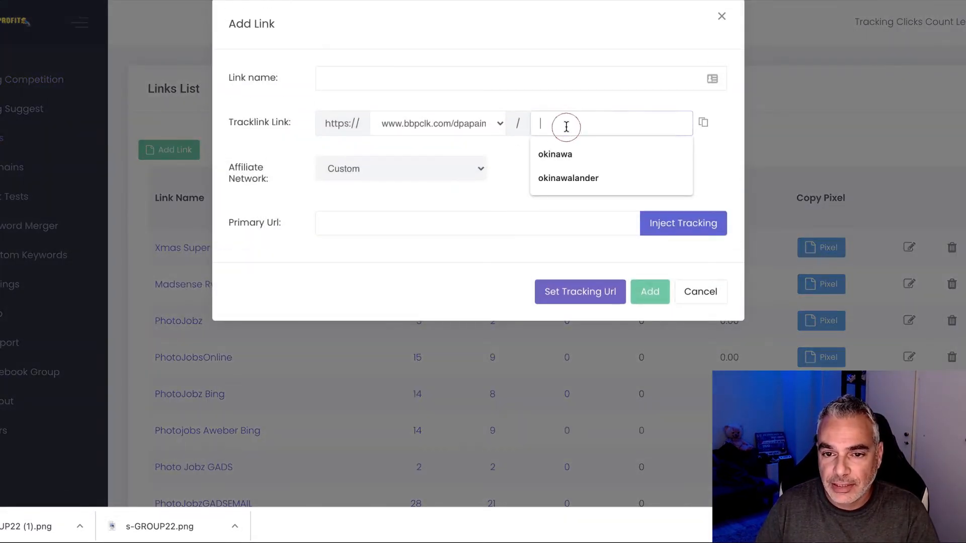
left_click(433, 74)
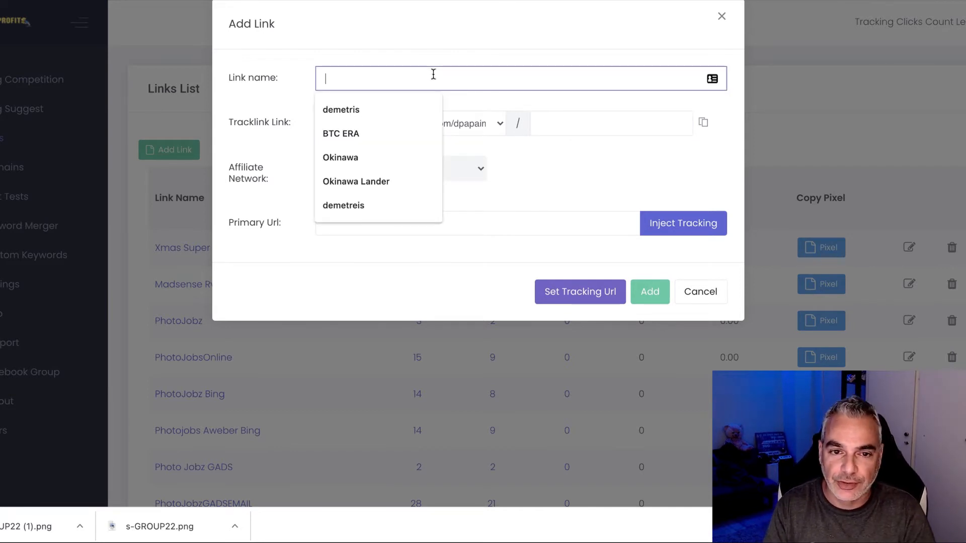
type("Woodworking Lander")
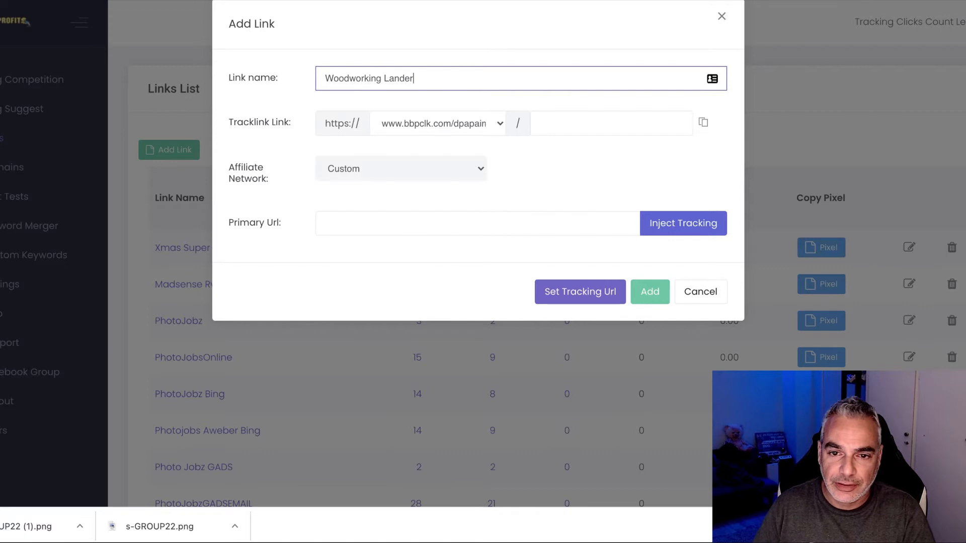
left_click(597, 125)
type("woodworkinglander")
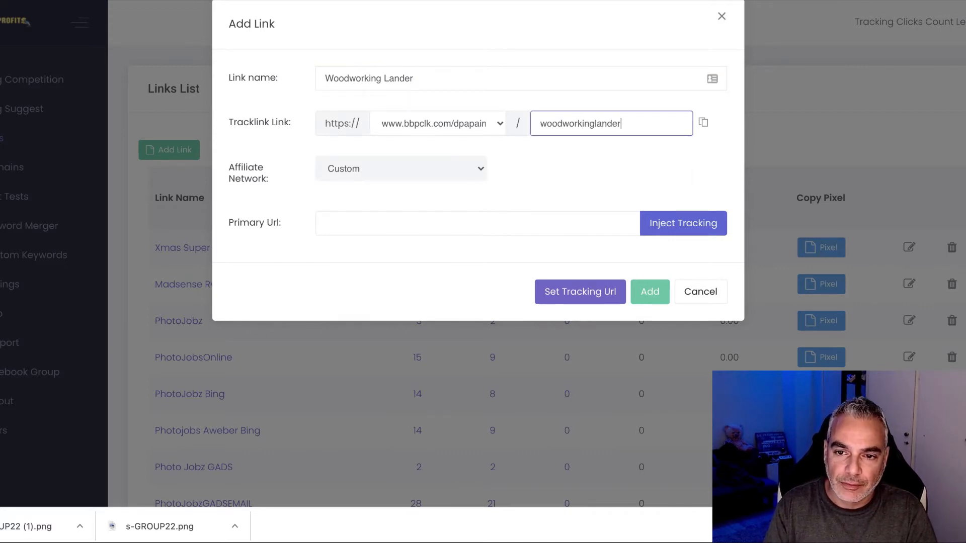
Step: Keep the network as Custom, fill in the artwoodworking GroovePages URL, and load it in a new tab
left_click(394, 160)
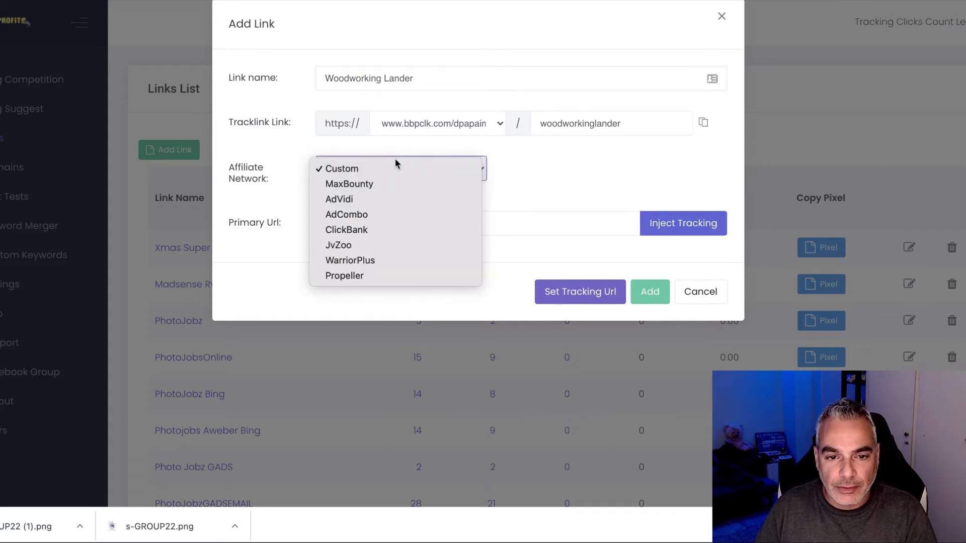
left_click(409, 149)
left_click(429, 222)
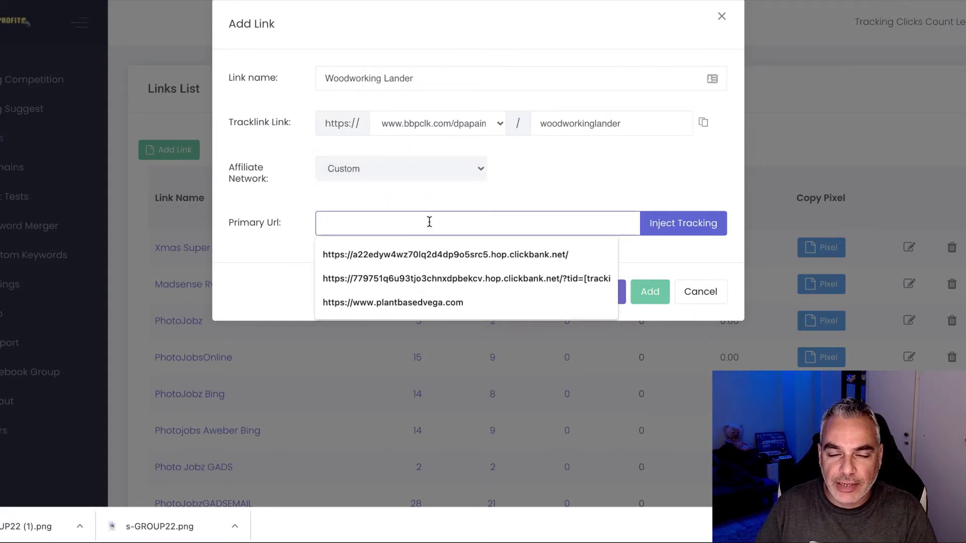
type("https://dpapa.groovepages.com/artwoodworking/page-3")
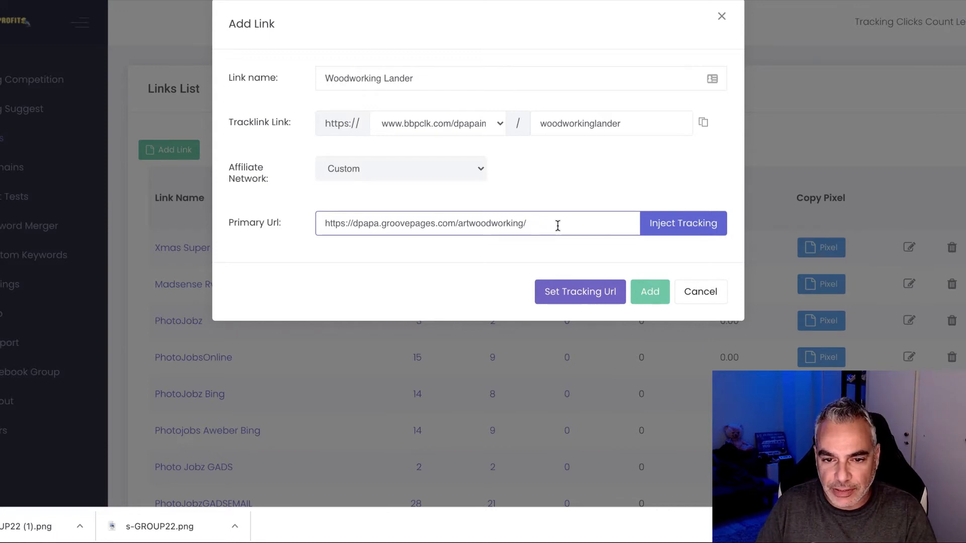
left_click_drag(557, 225, 371, 240)
right_click(401, 228)
left_click(426, 247)
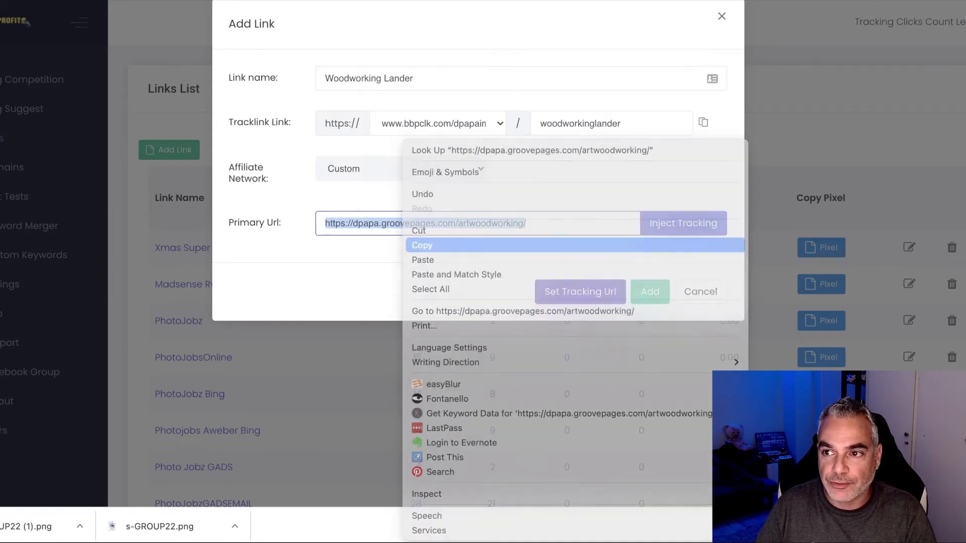
key("ctrl+t")
key("ctrl+v")
key("Return")
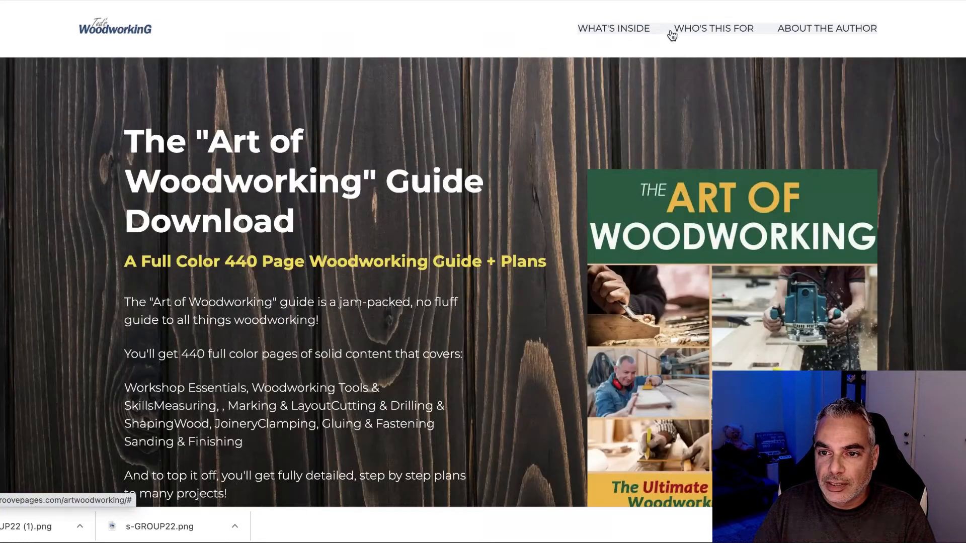
Step: Select the header navigation bar in the editor, undoing to restore the menu links
left_click(432, 1)
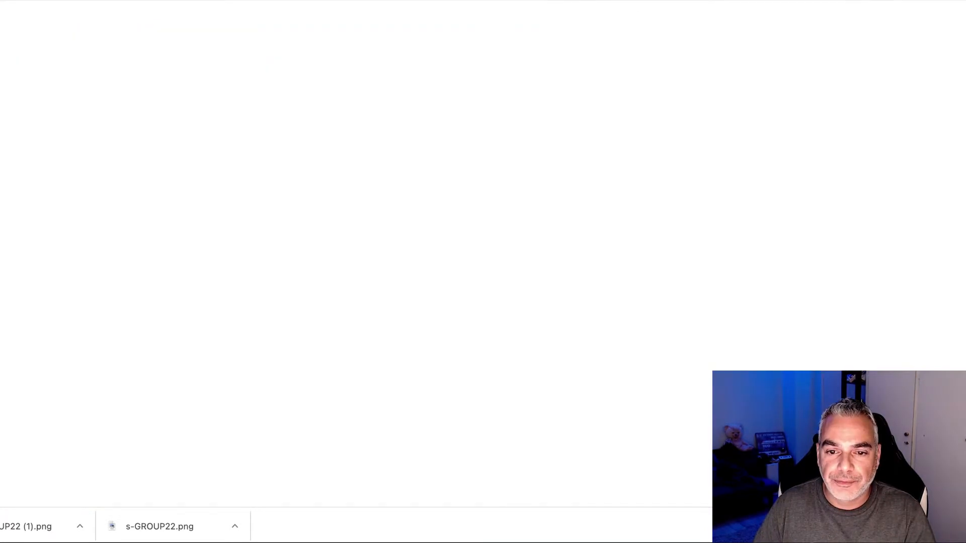
left_click(543, 98)
left_click(571, 87)
left_click(772, 65)
left_click(788, 65)
left_click(440, 80)
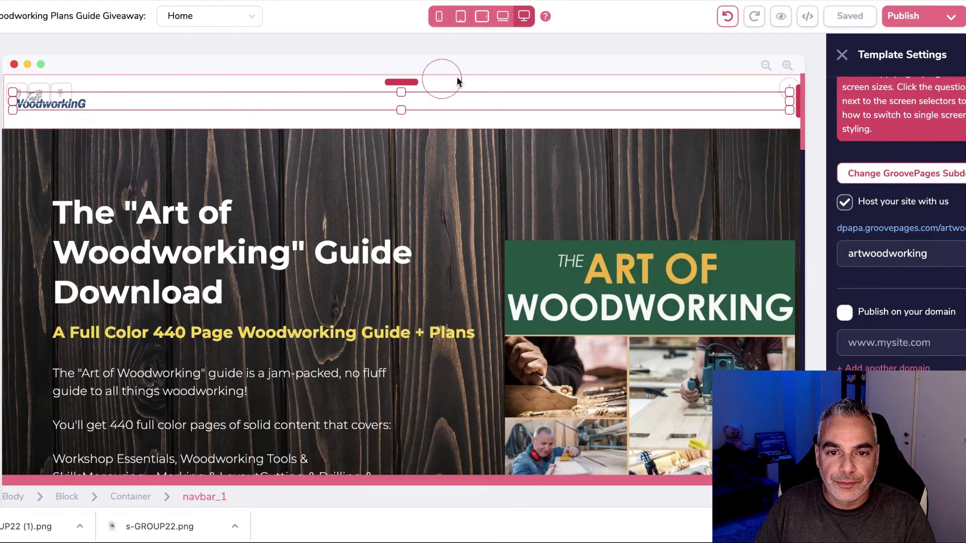
left_click(187, 116)
left_click(401, 107)
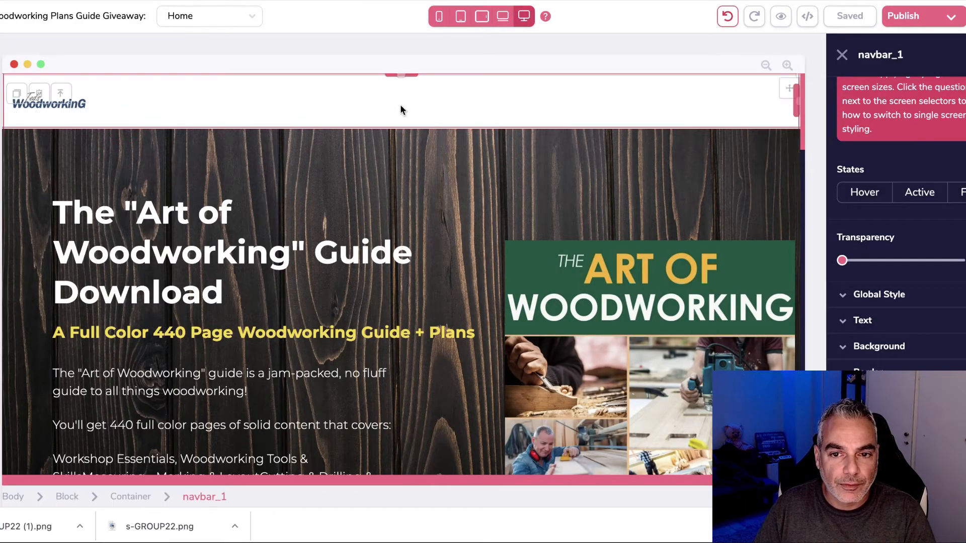
left_click(729, 17)
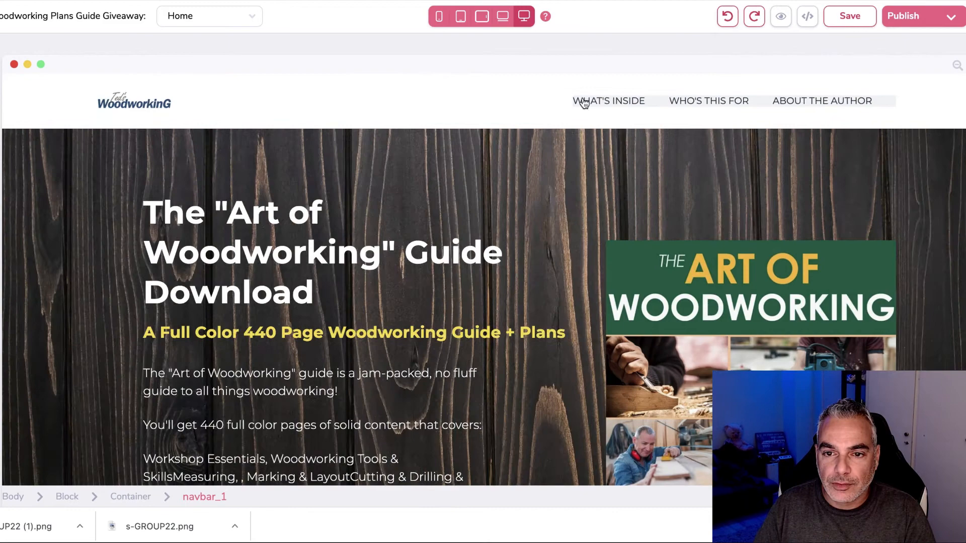
Step: Delete the navigation menu, publish the landing page, and save the Woodworking Lander link
left_click(600, 98)
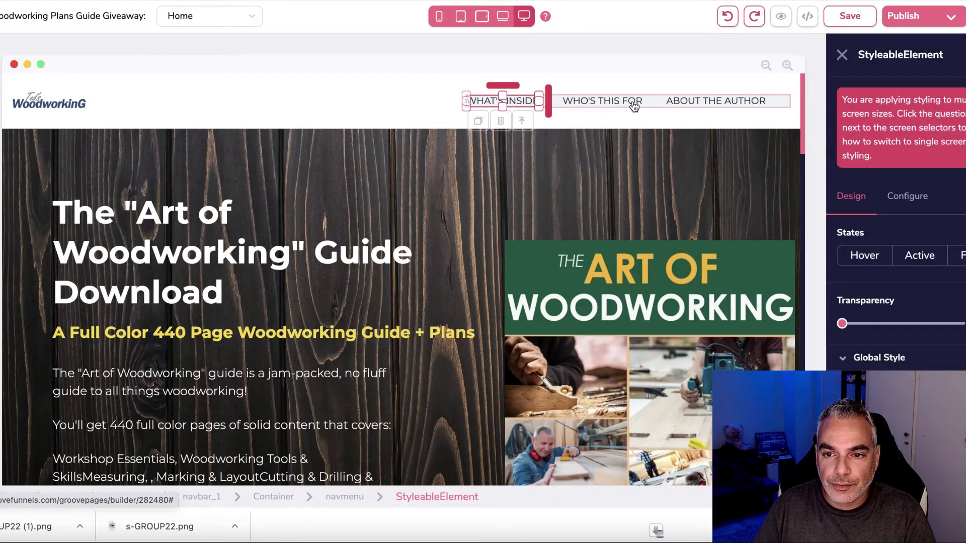
left_click(659, 101)
left_click(499, 122)
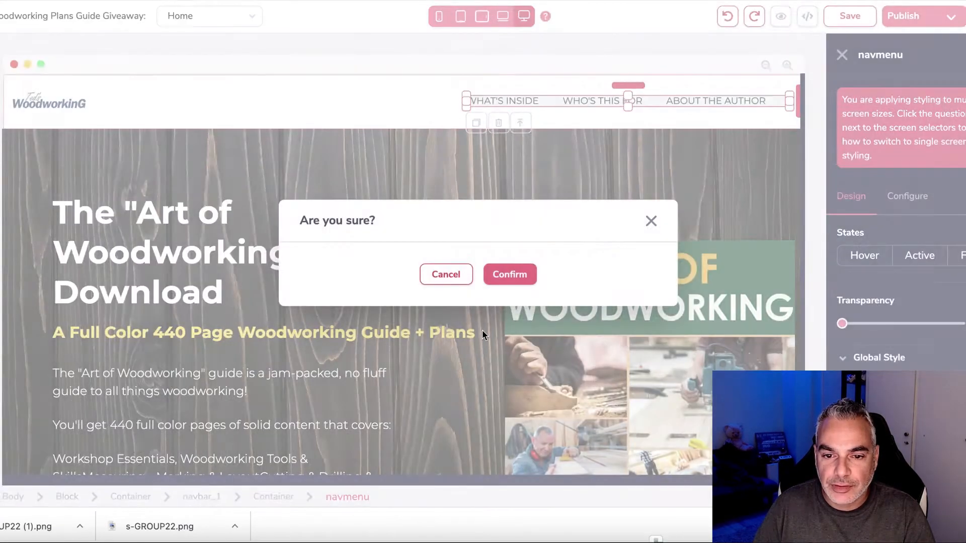
left_click(509, 274)
left_click(904, 16)
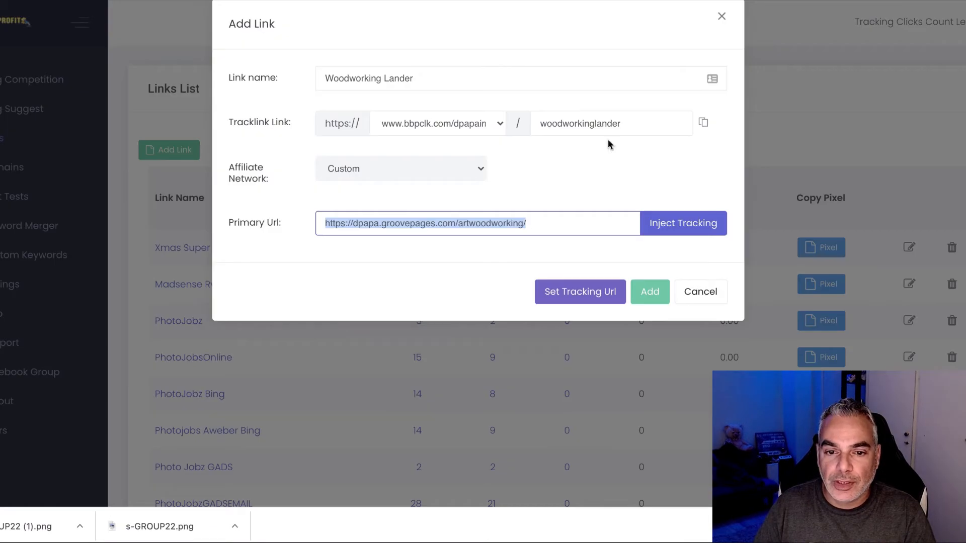
left_click(649, 291)
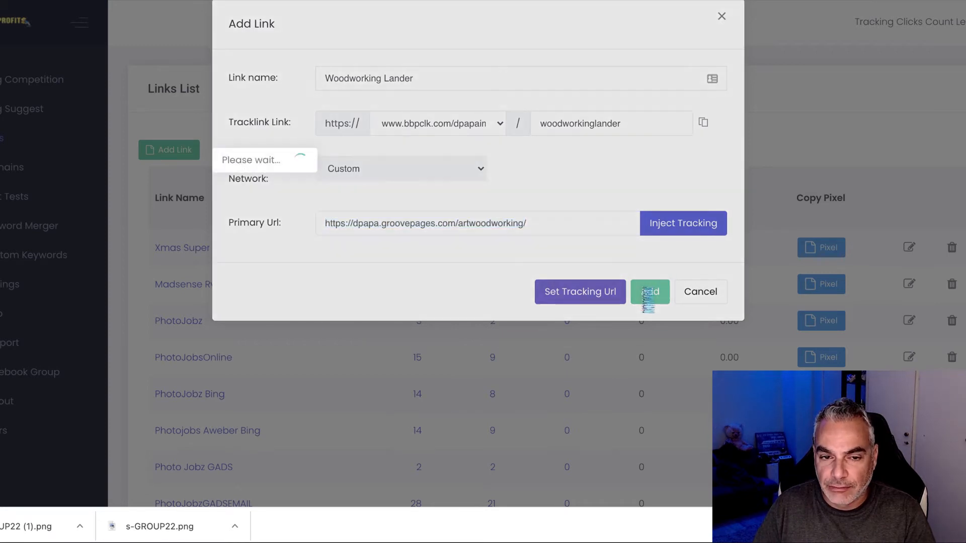
scroll(484, 347, "down", 15)
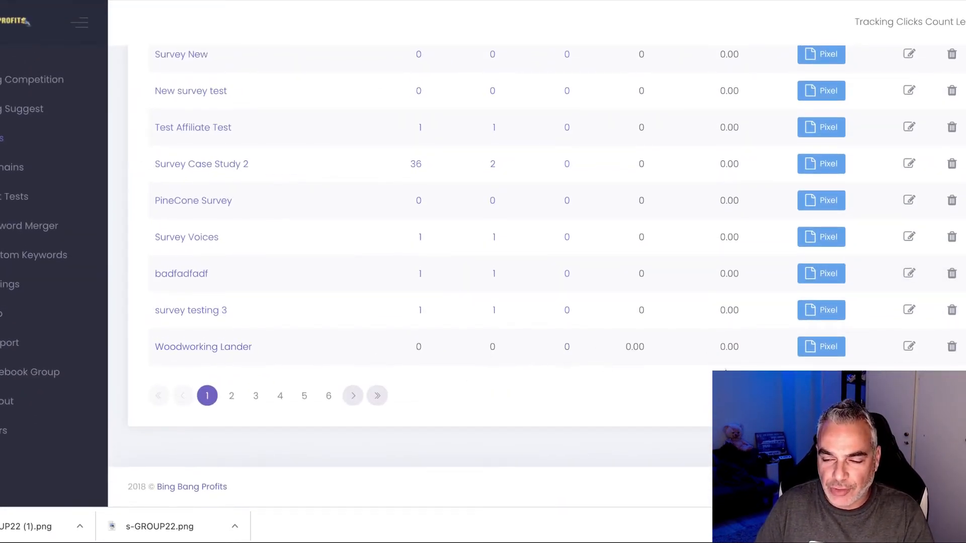
Step: Start a new link with subpath 'woodworkingoffer' and name 'woodworking offer'
scroll(553, 291, "up", 15)
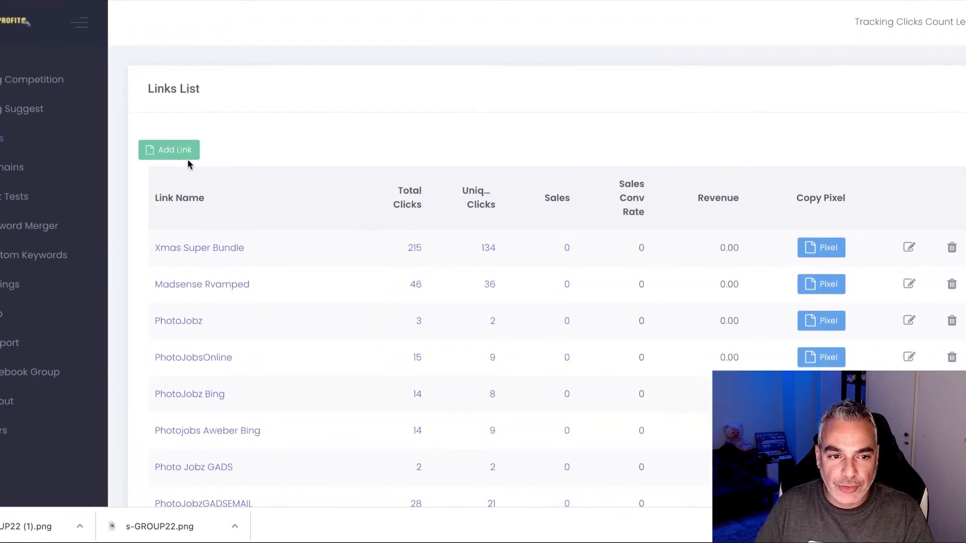
left_click(169, 149)
left_click(565, 122)
type("woodw")
key("BackSpace")
type("dwor")
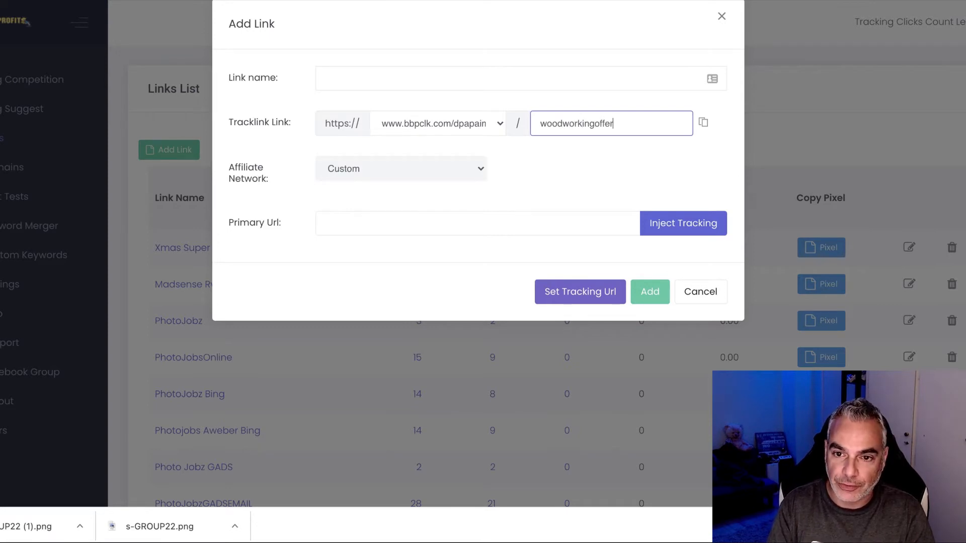
left_click(488, 78)
type("\\woo")
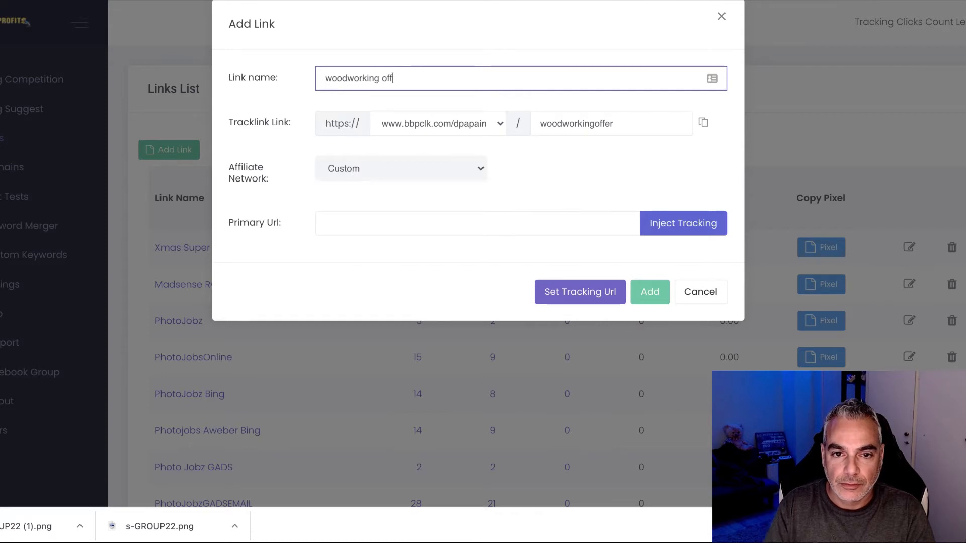
Step: Choose ClickBank as the affiliate network with tracking ID 'bingads'
left_click(459, 168)
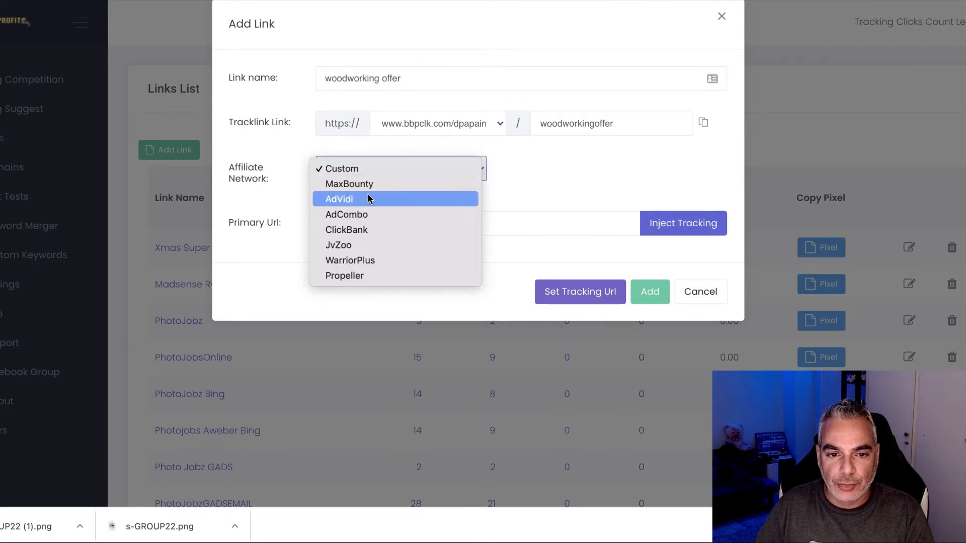
left_click(370, 230)
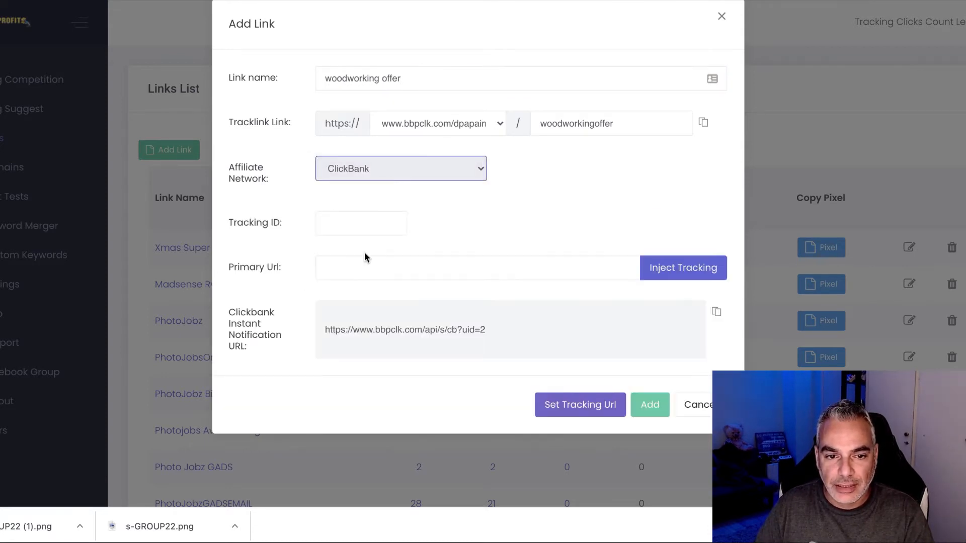
left_click(355, 224)
type("dpapa187")
key("Tab")
left_click_drag(392, 225, 317, 222)
type("bingads")
left_click(572, 222)
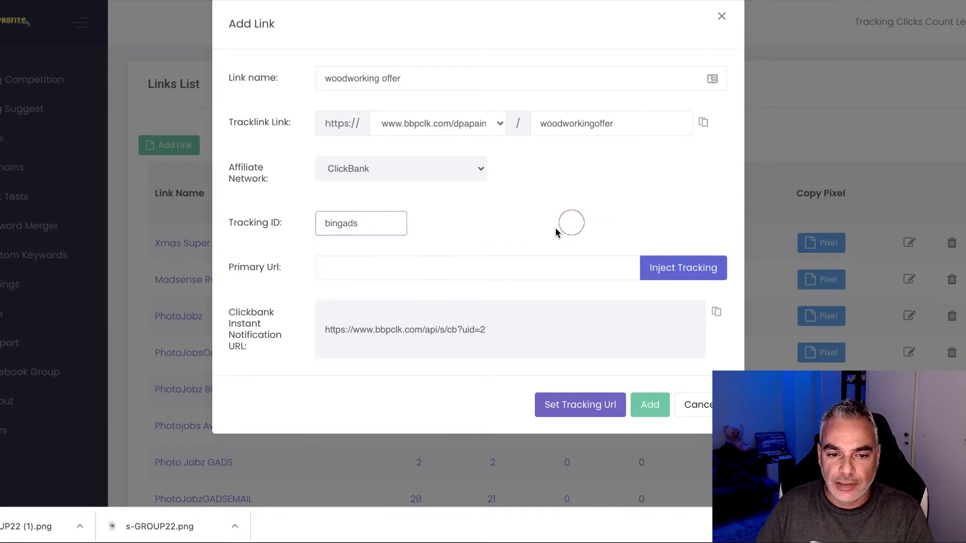
left_click(483, 263)
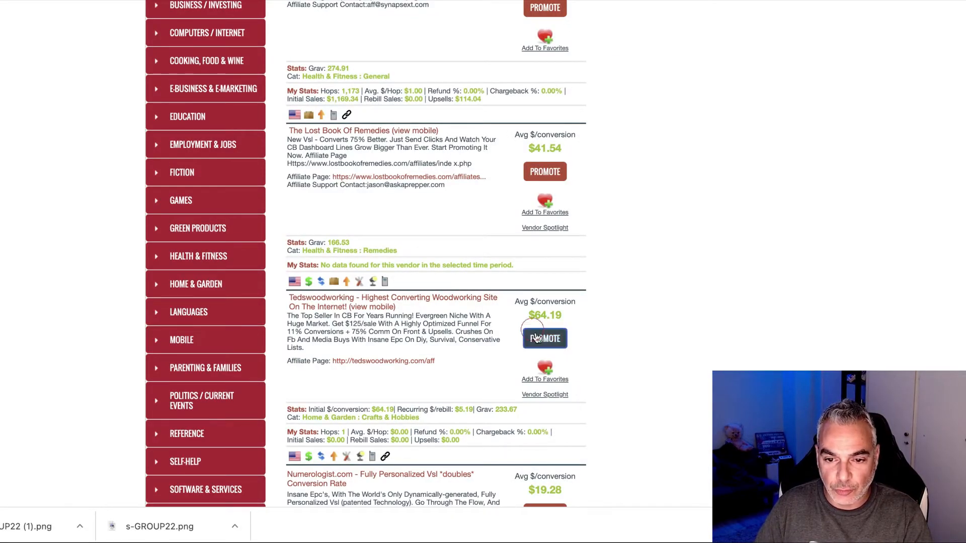
Step: Promote Tedswoodworking under the affiliate account nickname, generate its HopLink, and copy it
left_click(543, 338)
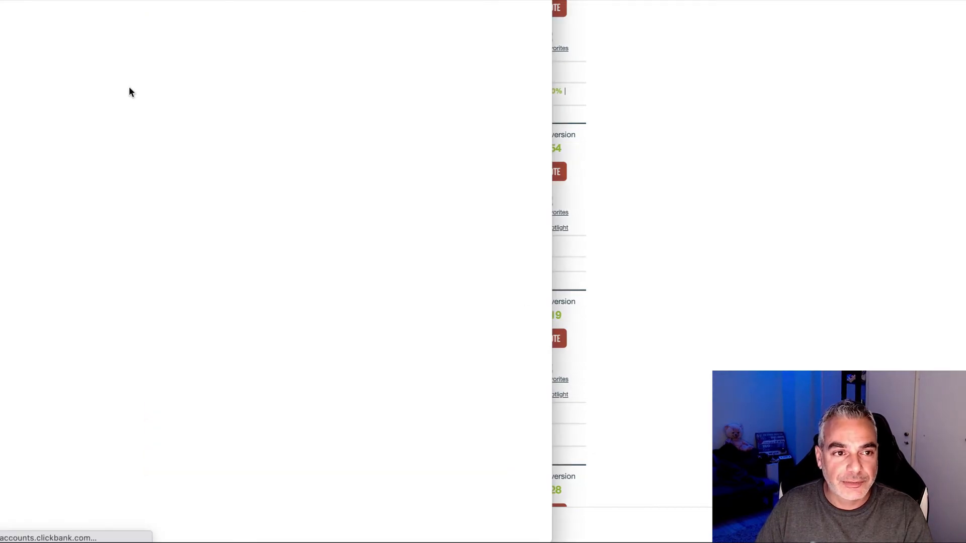
left_click(157, 80)
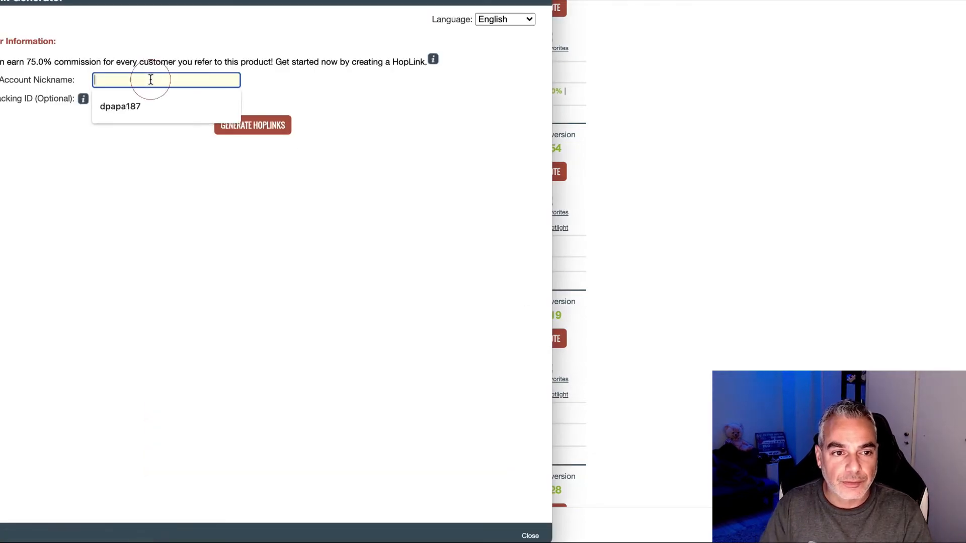
type("dpapa187")
left_click(254, 123)
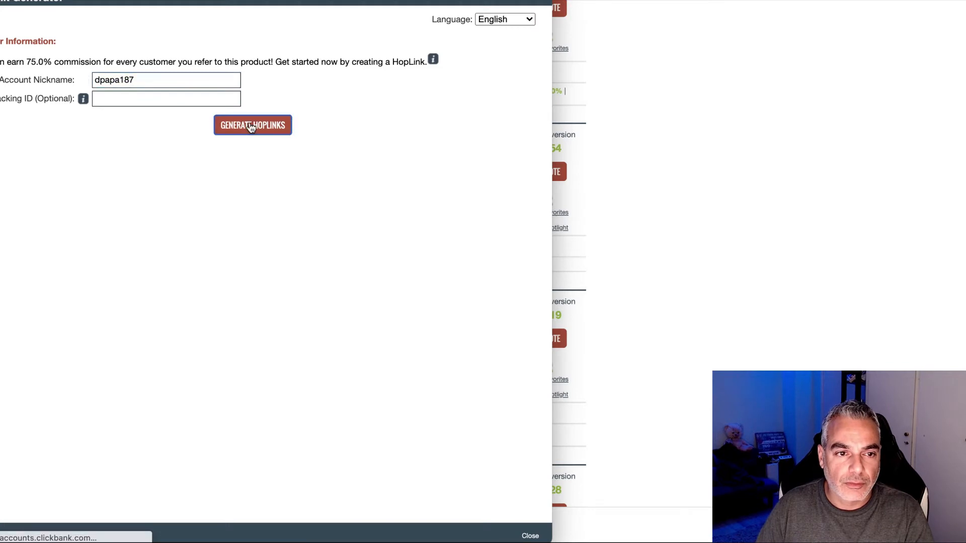
left_click(487, 218)
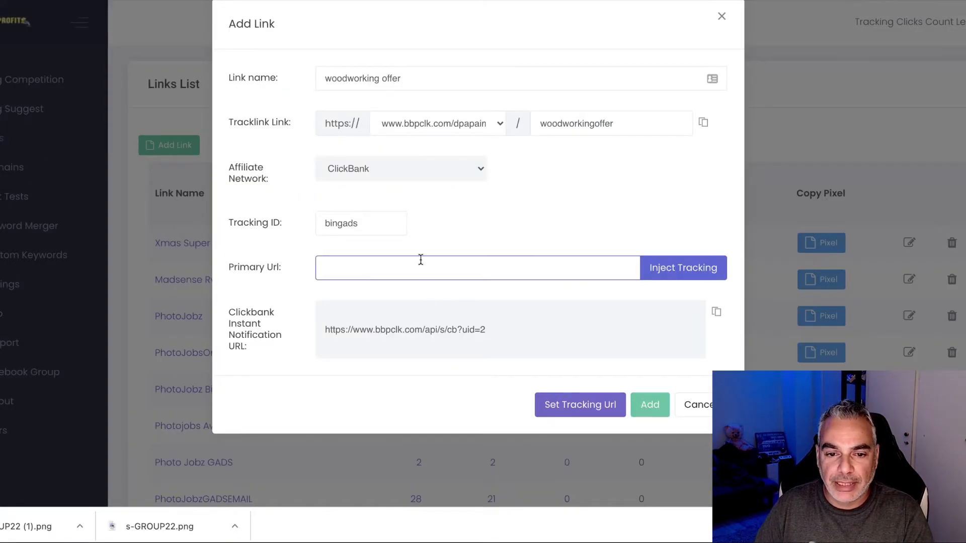
Step: Paste the HopLink as the woodworking offer's Primary URL, add the link, and copy its tracklink
left_click(422, 260)
key("ctrl+v")
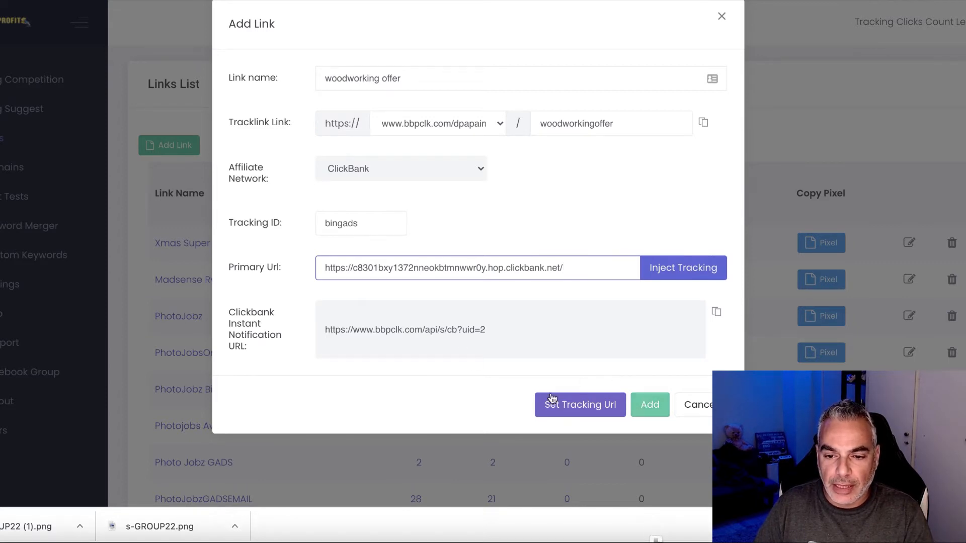
left_click(649, 405)
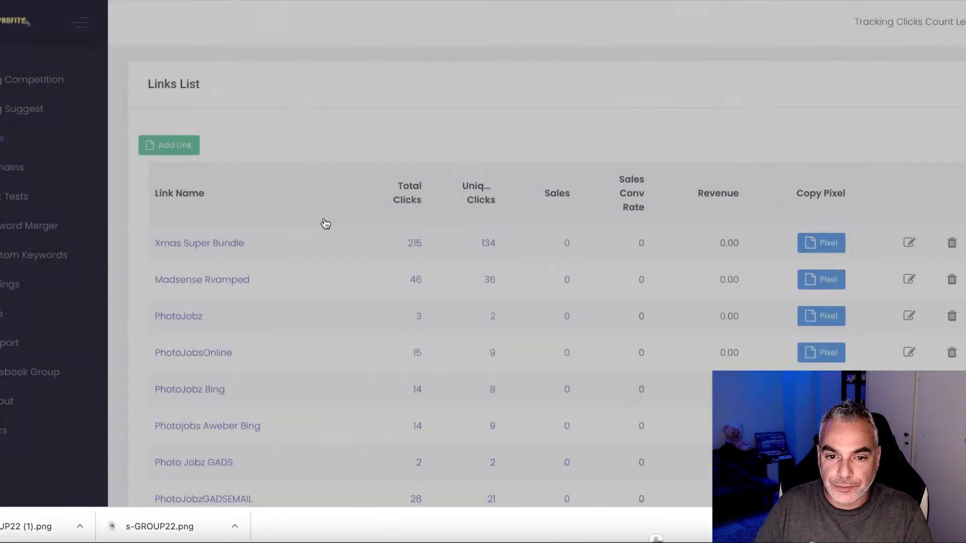
scroll(433, 340, "down", 20)
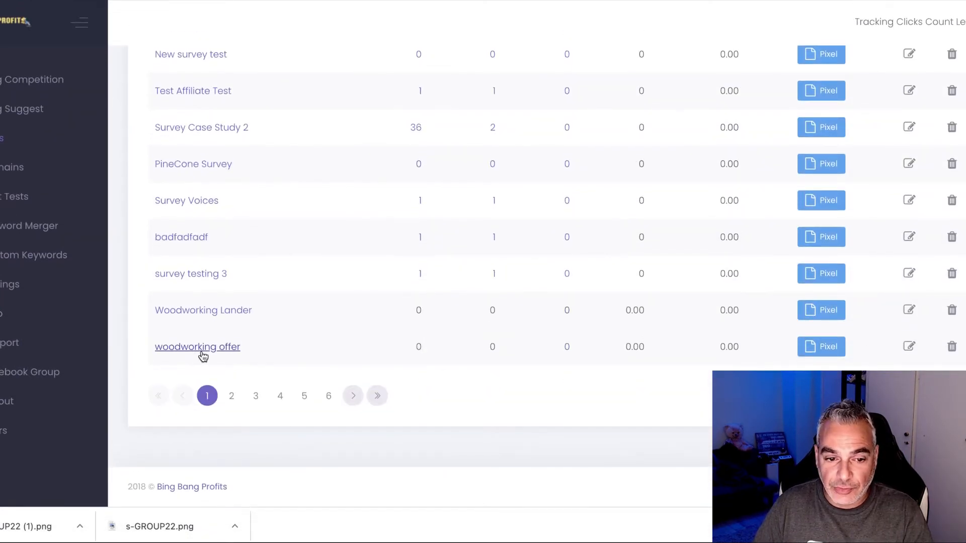
left_click(902, 347)
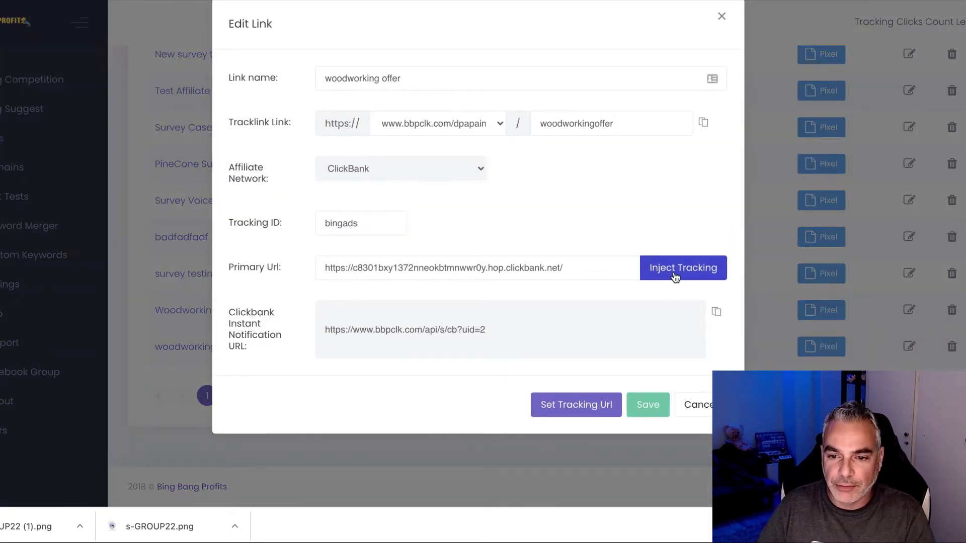
left_click(703, 122)
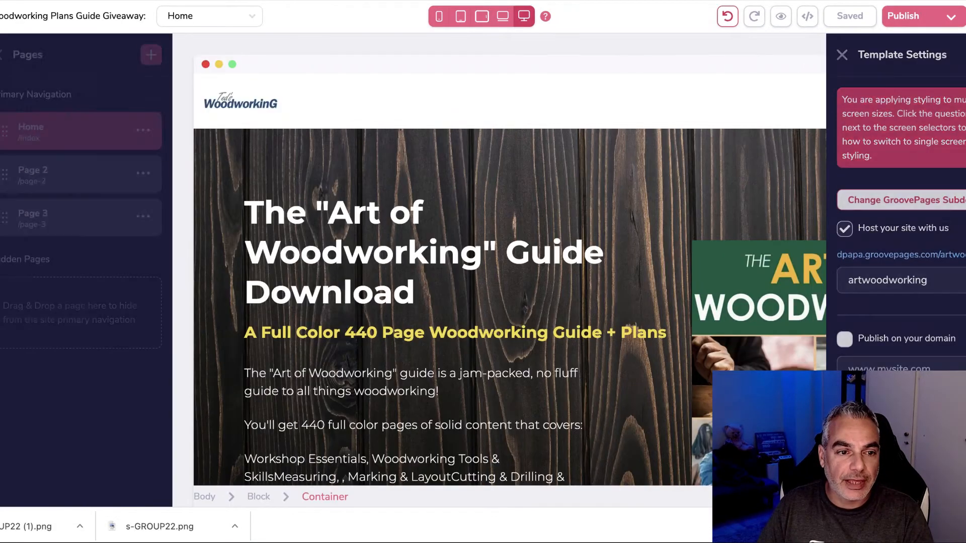
Step: On the Thank you page, set the Get Instant Access button to link to a URL and trim its height
left_click(78, 176)
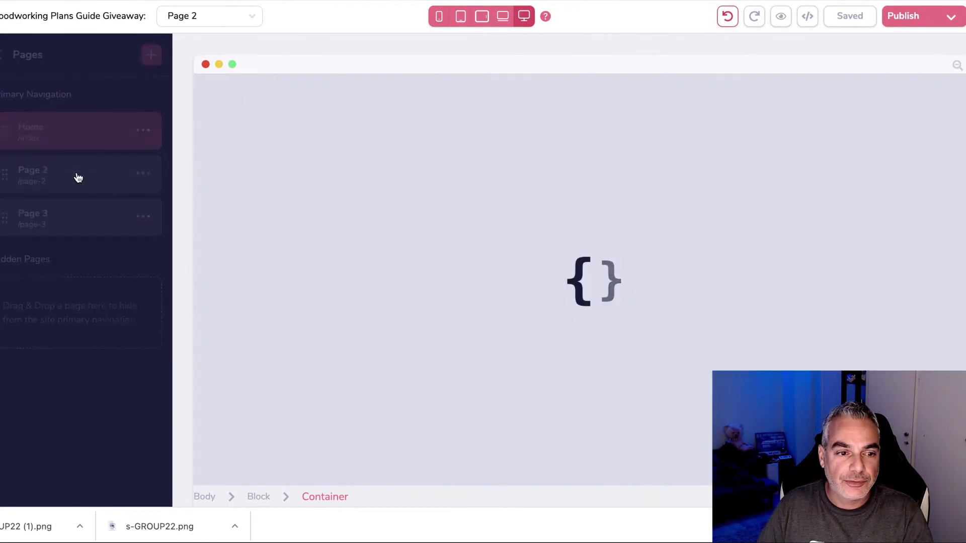
scroll(485, 360, "down", 3)
left_click(485, 361)
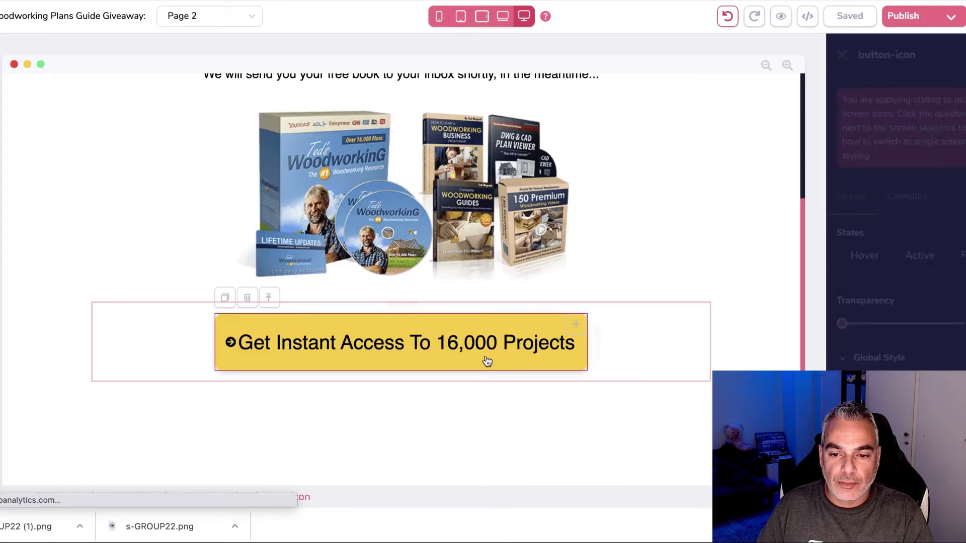
left_click(908, 195)
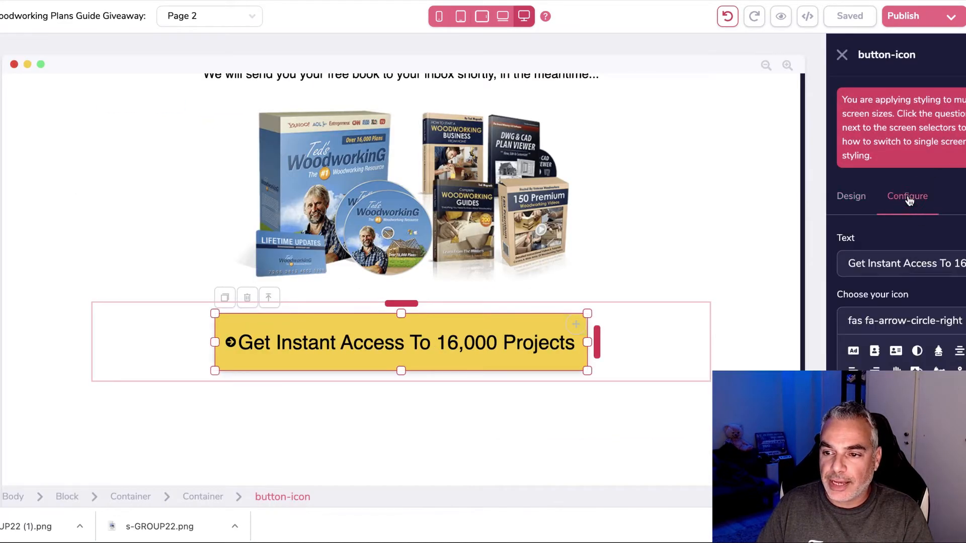
scroll(876, 366, "down", 3)
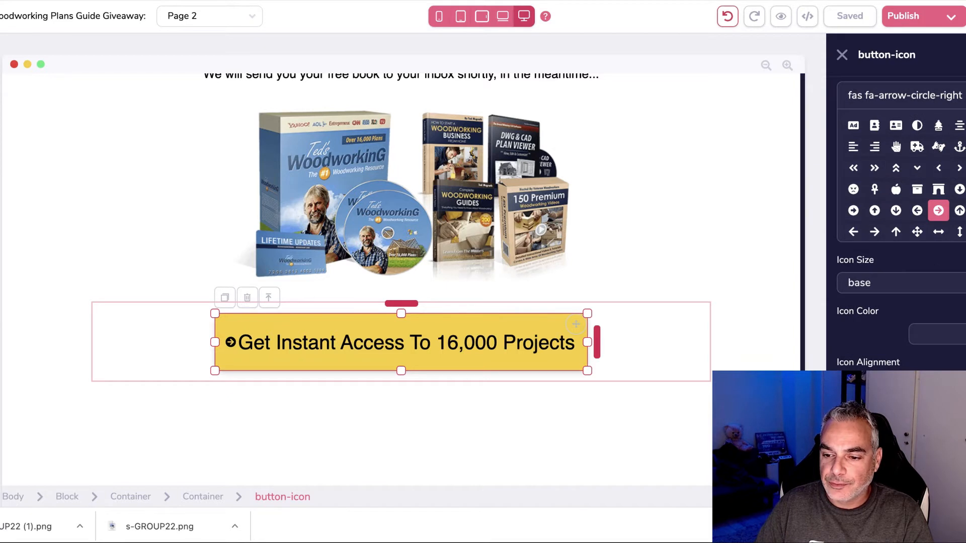
scroll(900, 227, "down", 2)
left_click(875, 383)
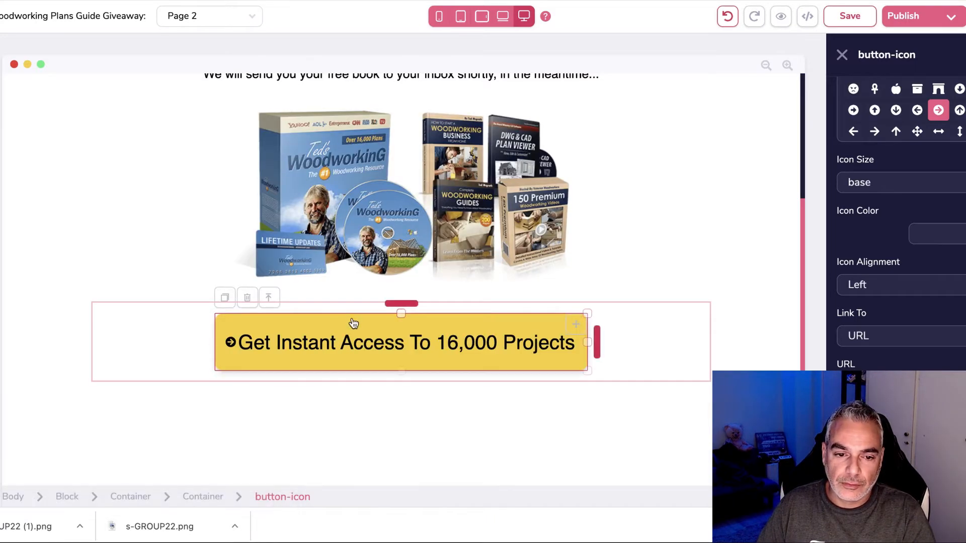
left_click_drag(401, 308, 401, 318)
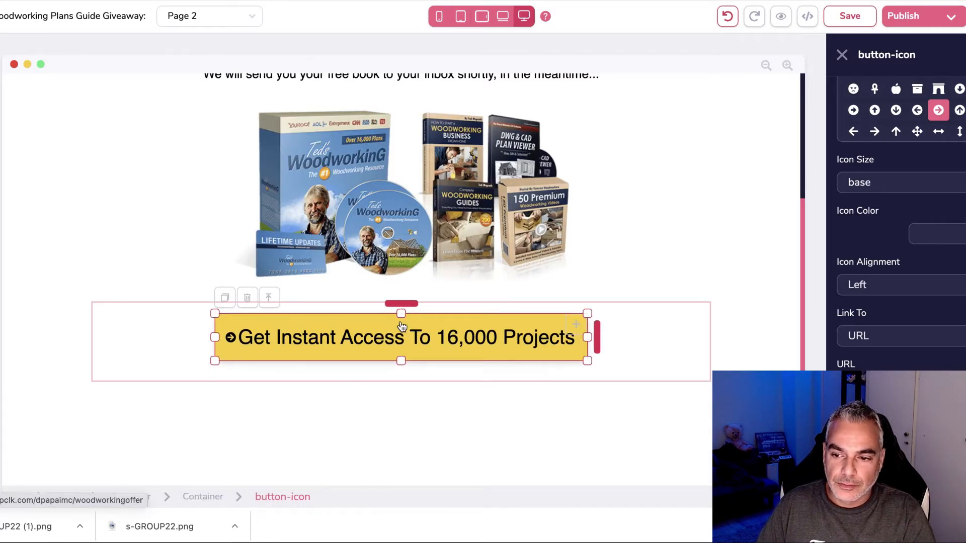
Step: Review the button's border styling and publish the Thank you page
scroll(865, 326, "up", 4)
scroll(865, 326, "up", 3)
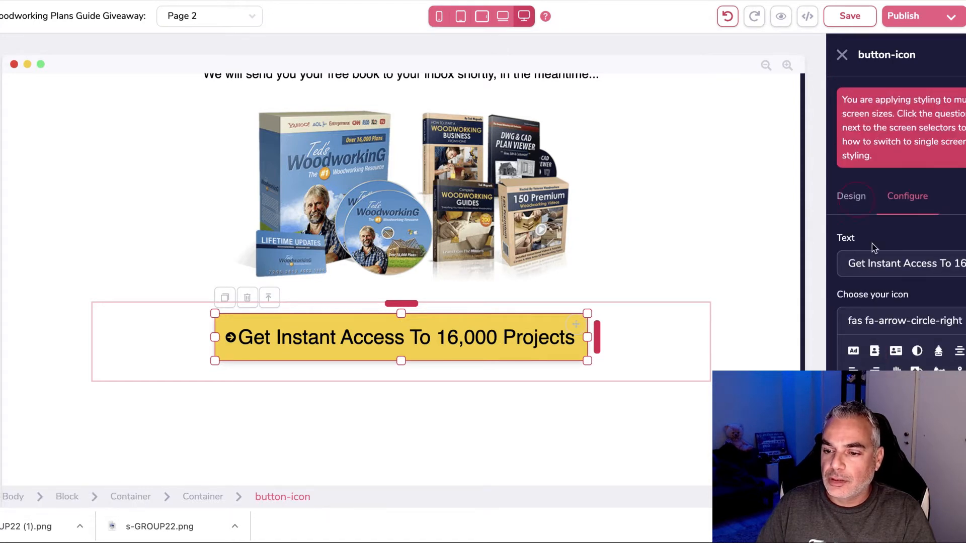
left_click(851, 196)
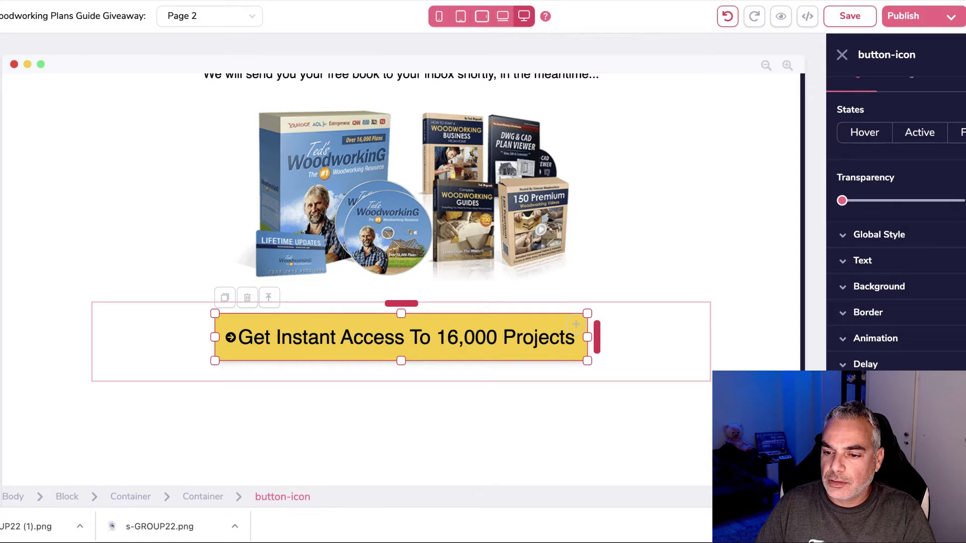
left_click(903, 315)
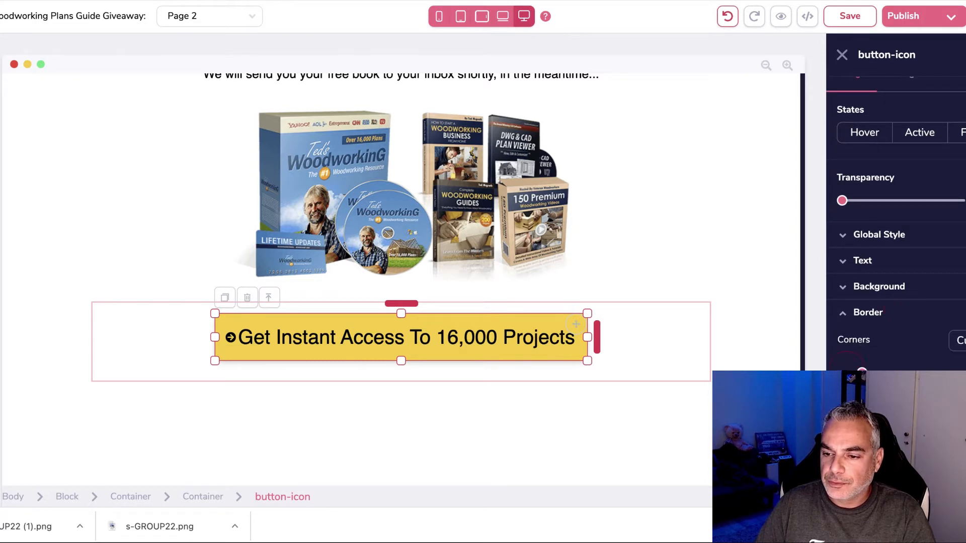
left_click(939, 18)
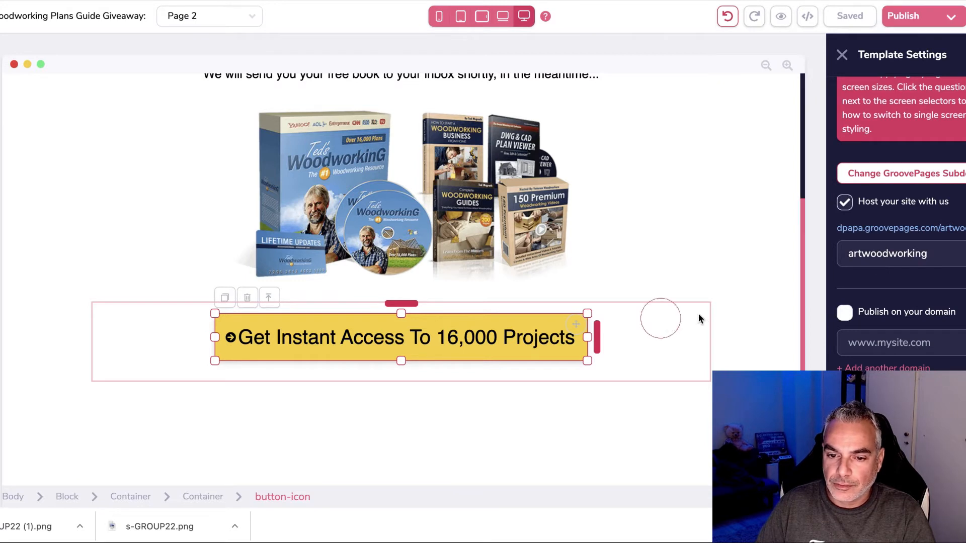
left_click(664, 324)
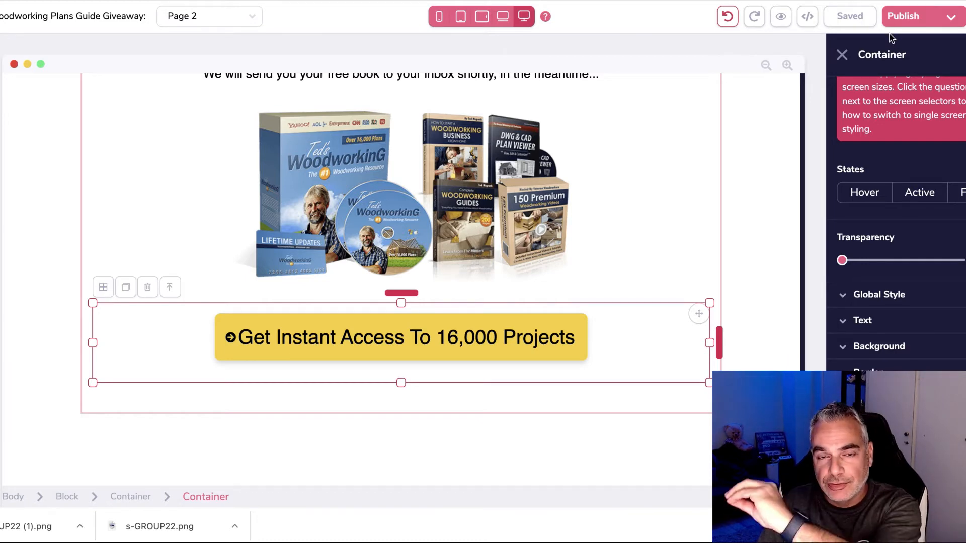
Step: Check the site's hosting settings, then save the woodworking offer tracking link
scroll(665, 200, "up", 5)
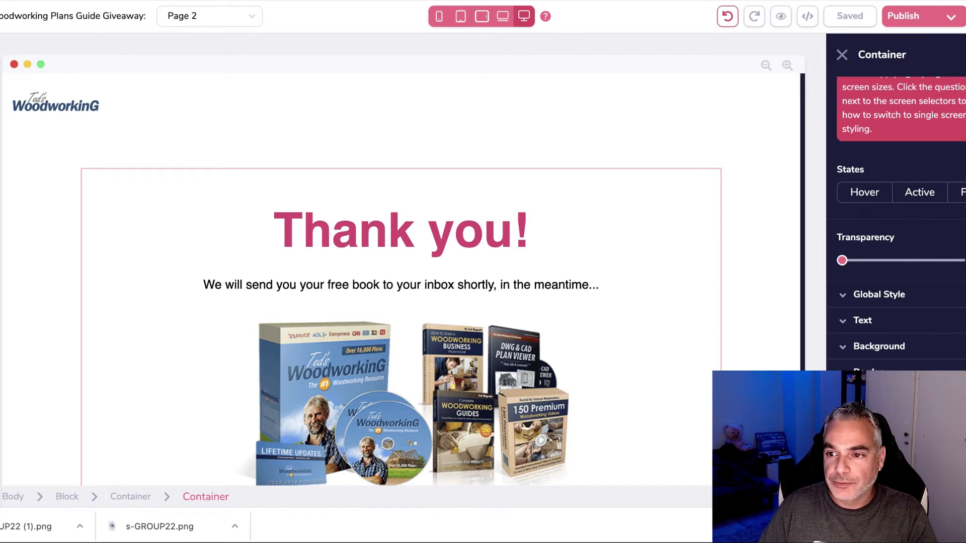
left_click(943, 23)
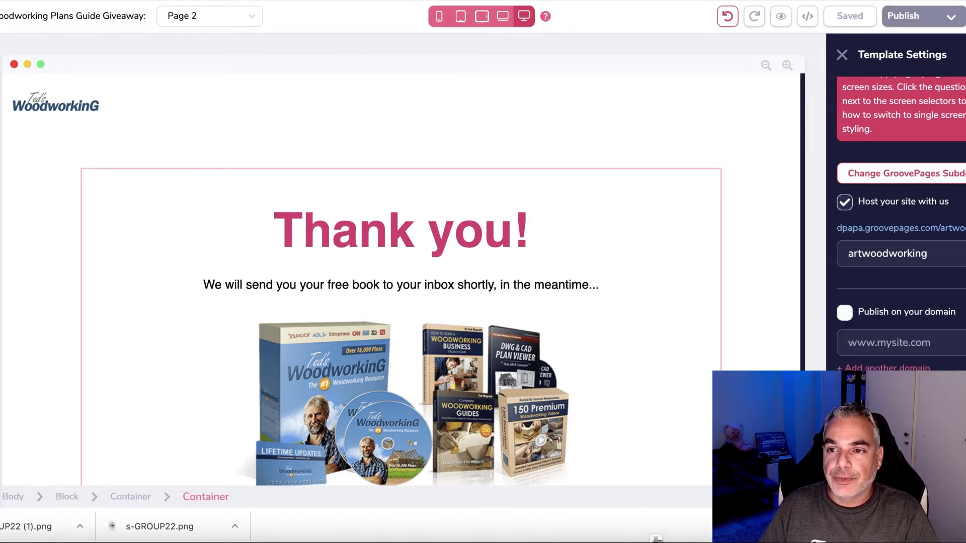
key("ctrl+Tab")
left_click(648, 405)
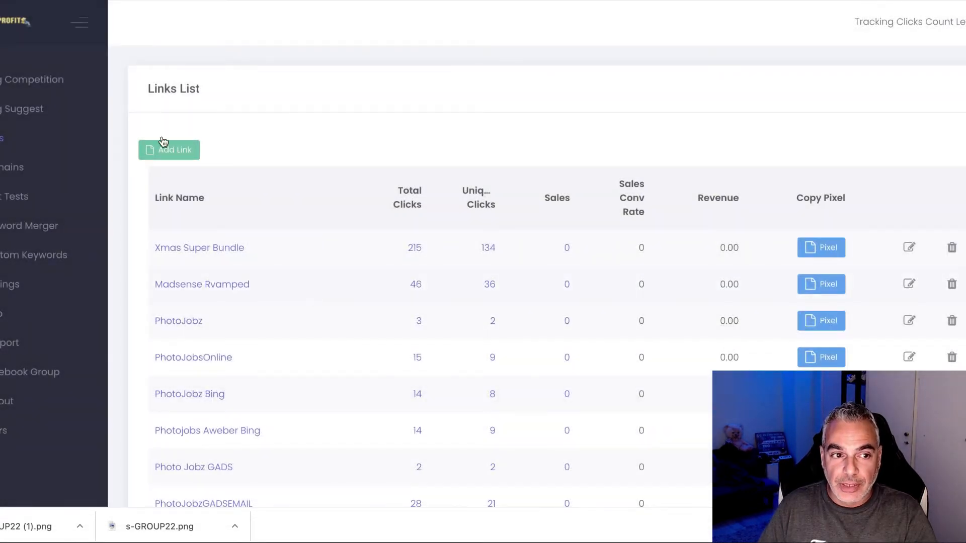
Step: Add the keyword 'Woodworking' in Bing Competition and explore its USA competitor ads
left_click(42, 86)
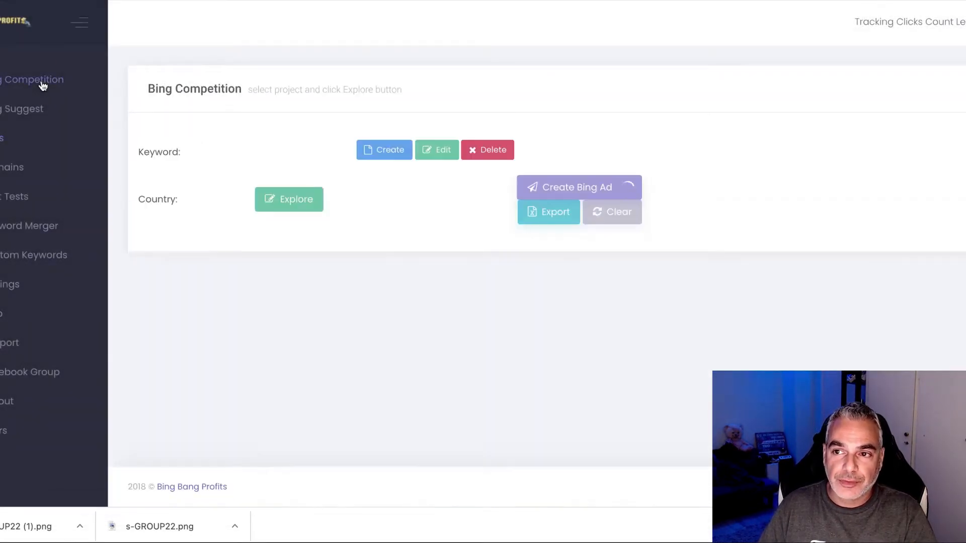
left_click(369, 154)
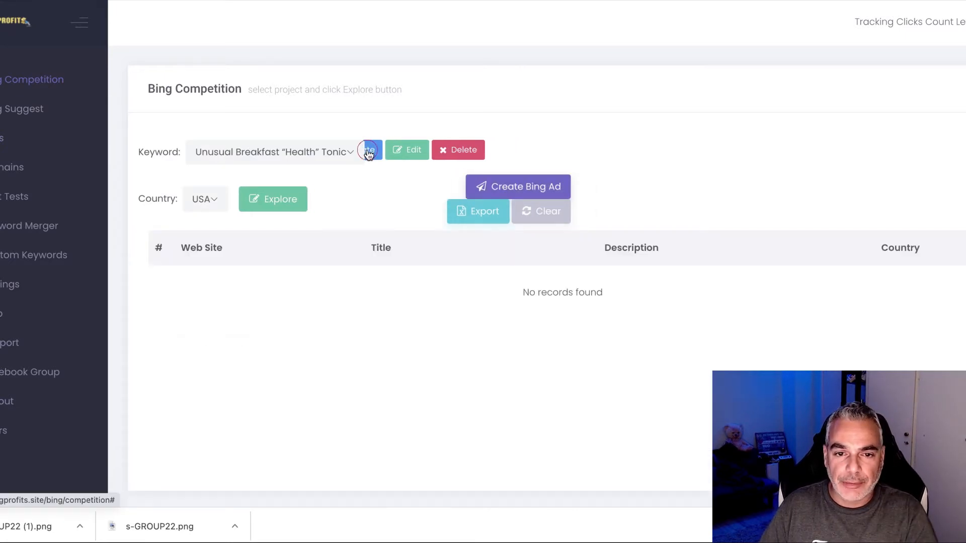
left_click(475, 242)
type("Woodworking")
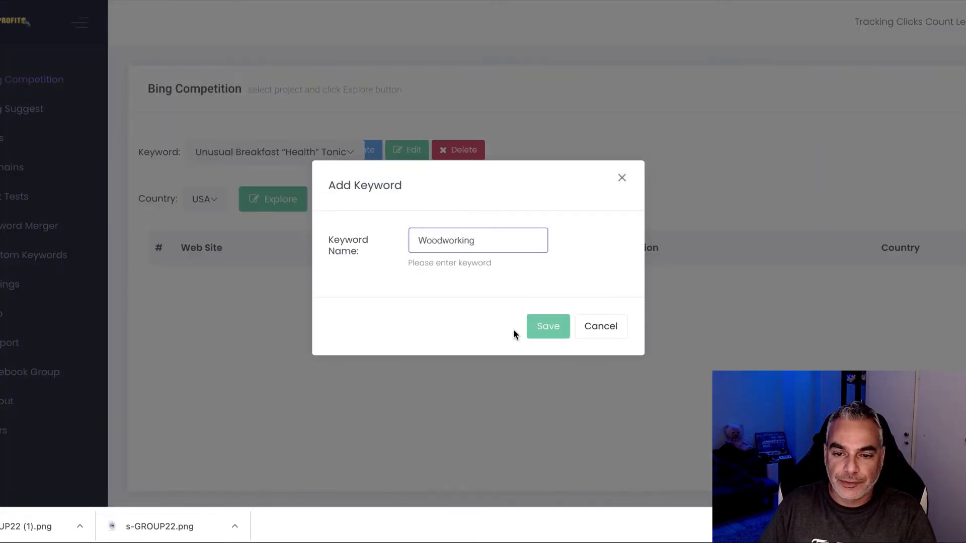
left_click(529, 327)
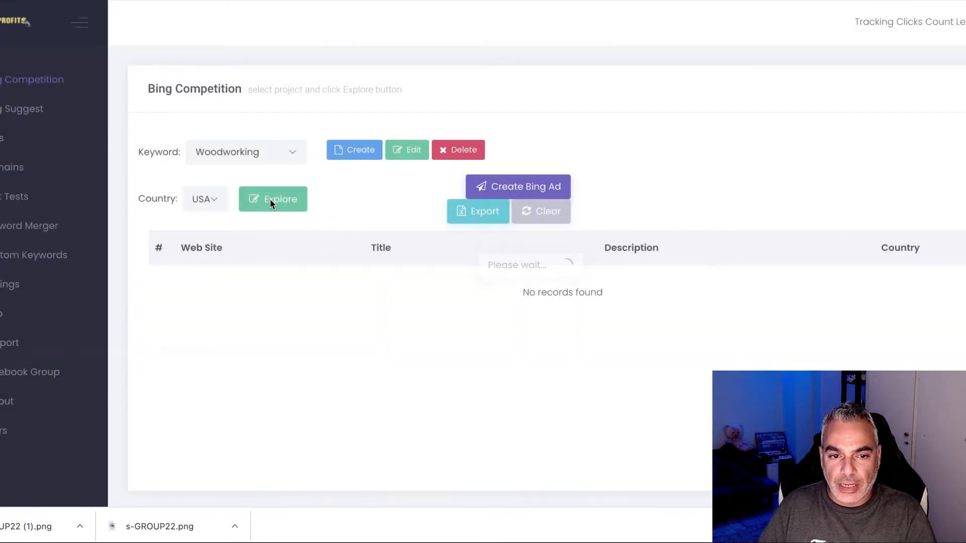
left_click(269, 199)
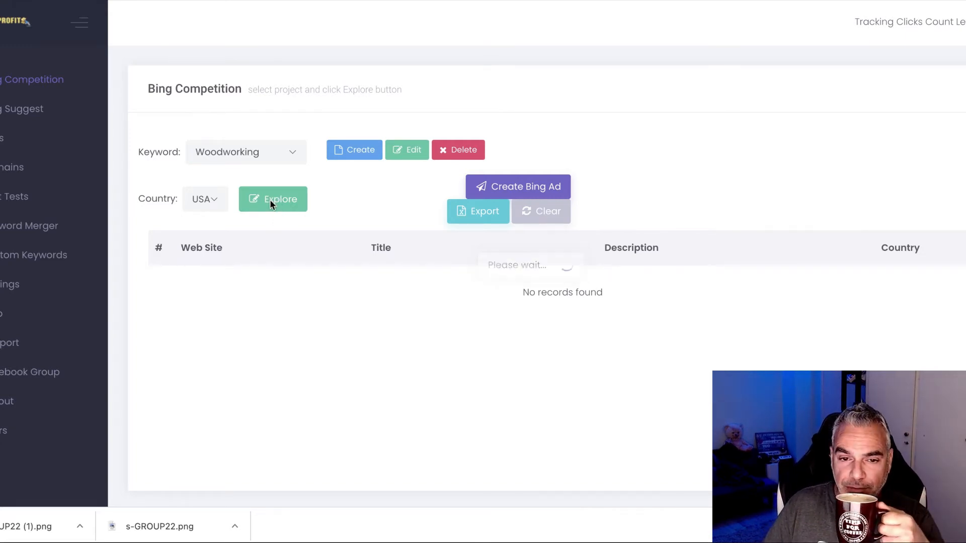
left_click(271, 204)
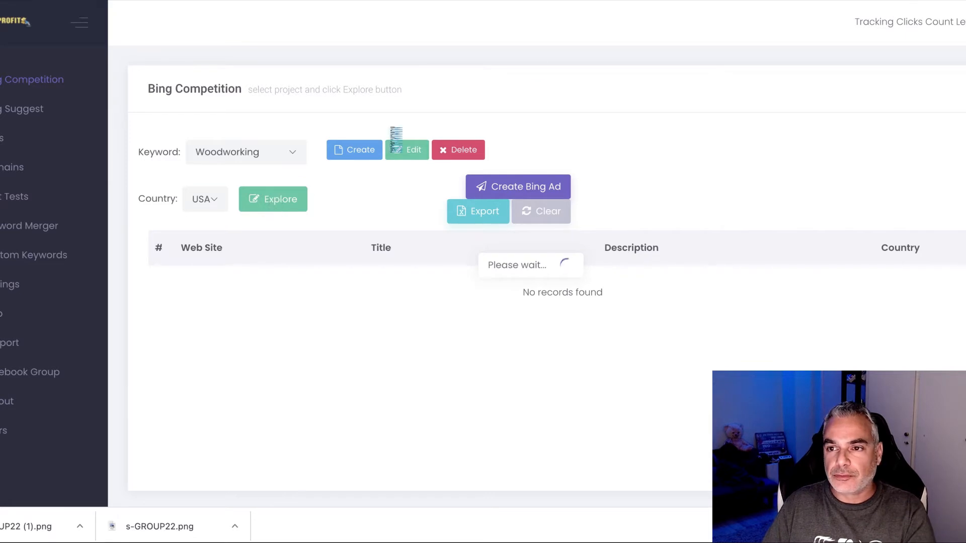
scroll(332, 206, "down", 4)
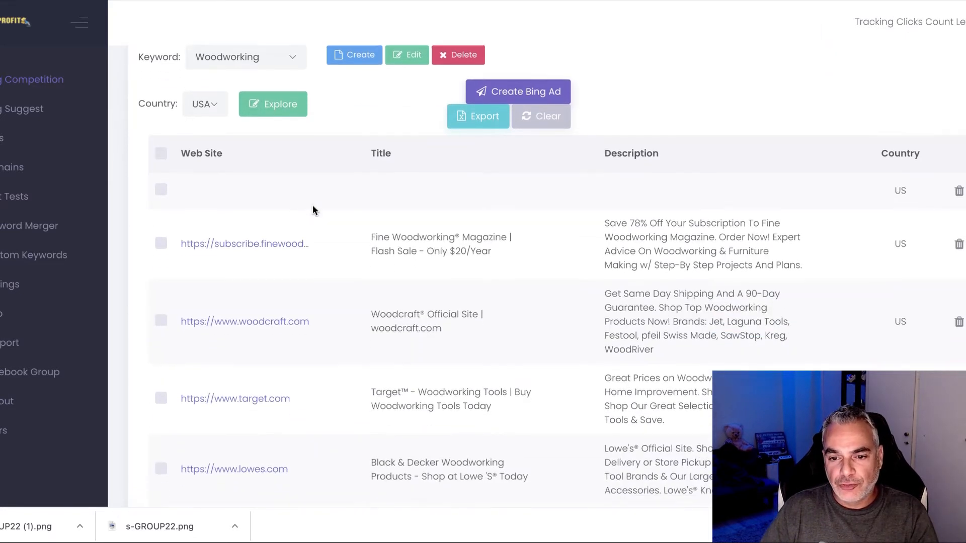
scroll(498, 204, "down", 5)
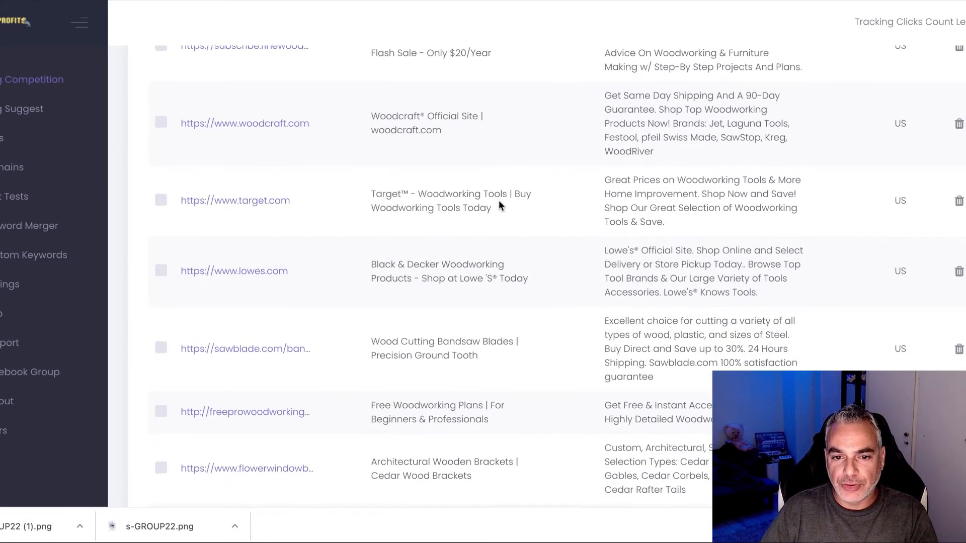
scroll(499, 200, "down", 4)
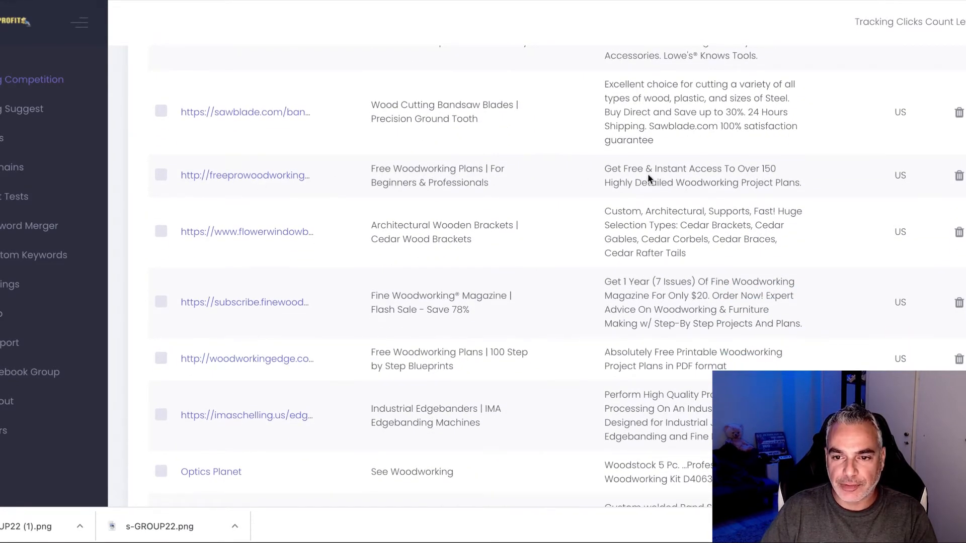
Step: Copy the freeprowoodworkingplans.com competitor link and open it in a new tab
right_click(265, 179)
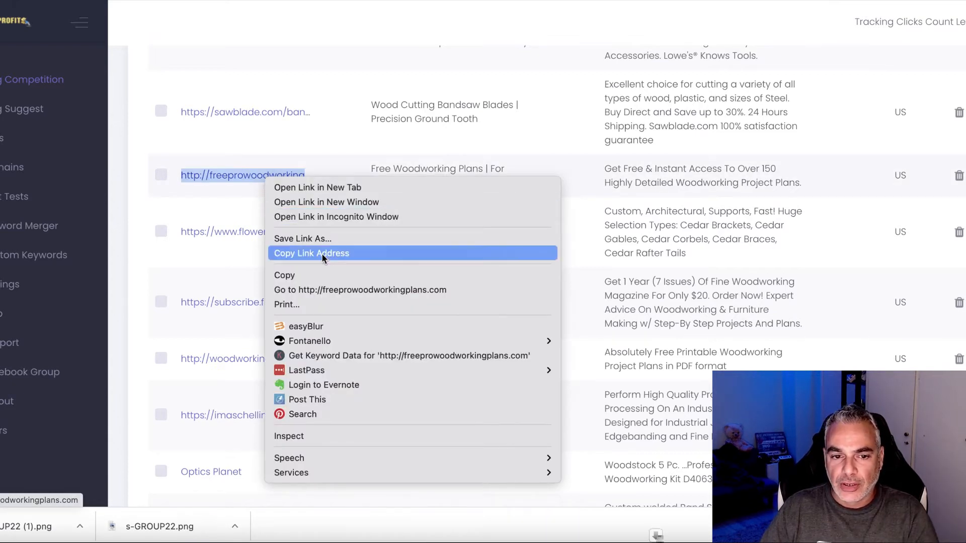
left_click(312, 253)
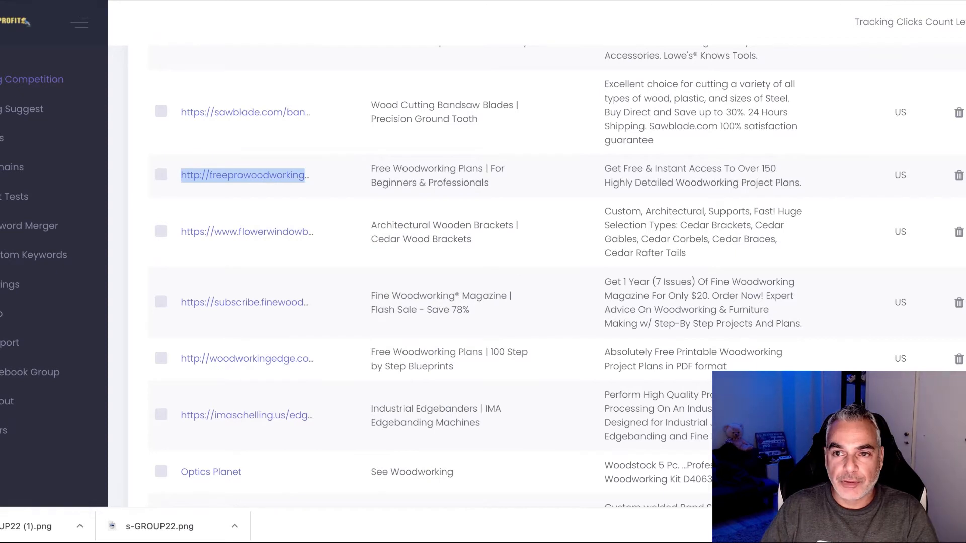
key("ctrl+t")
type("http://freeprowoodworkingplans.com")
key("Return")
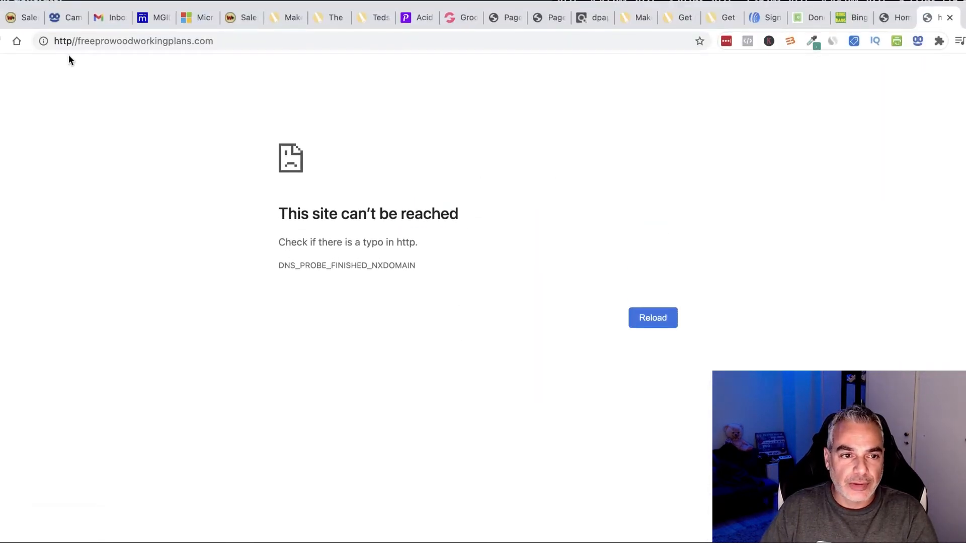
Step: Fix the competitor site address by adding the missing colon after http, then browse its blog
left_click(75, 42)
left_click(74, 42)
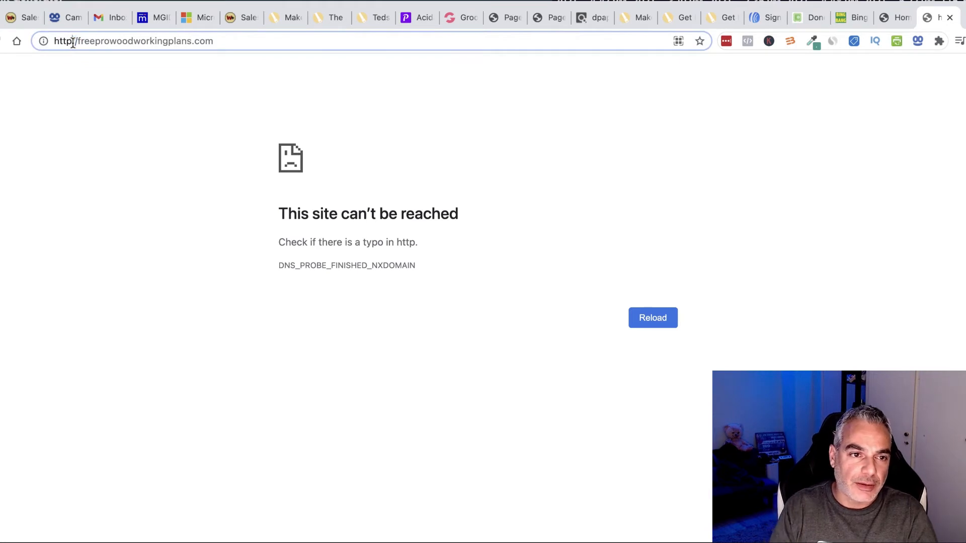
type(":/")
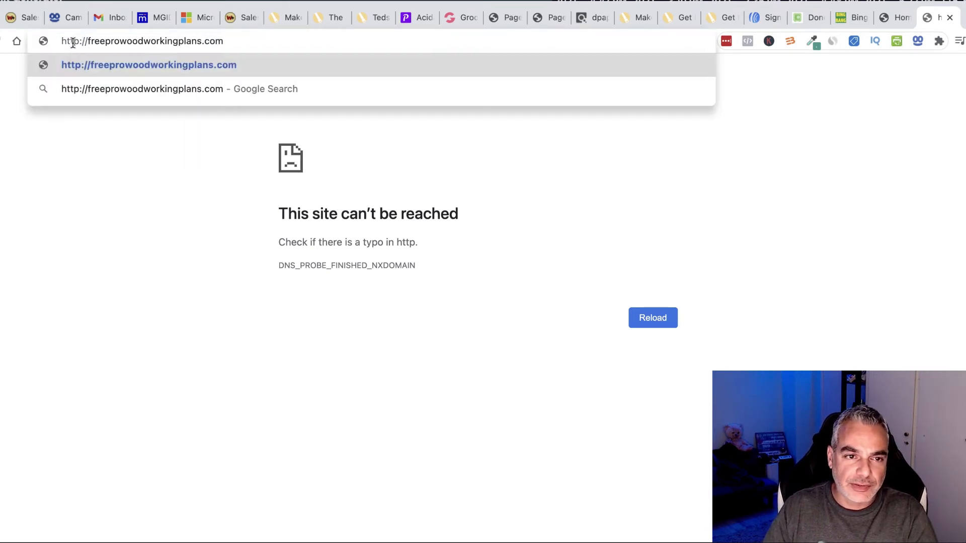
key("Return")
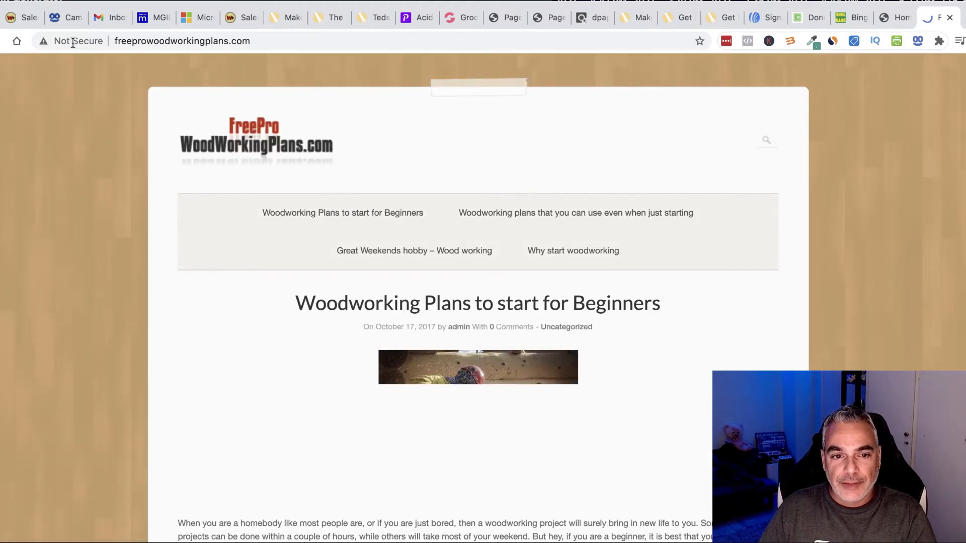
scroll(209, 218, "down", 5)
scroll(210, 218, "down", 10)
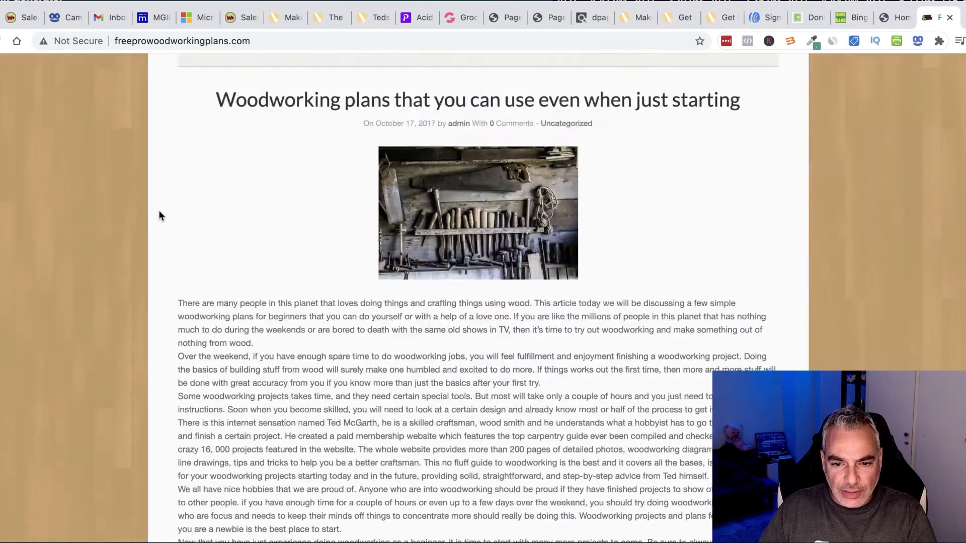
scroll(159, 215, "down", 10)
scroll(159, 216, "down", 15)
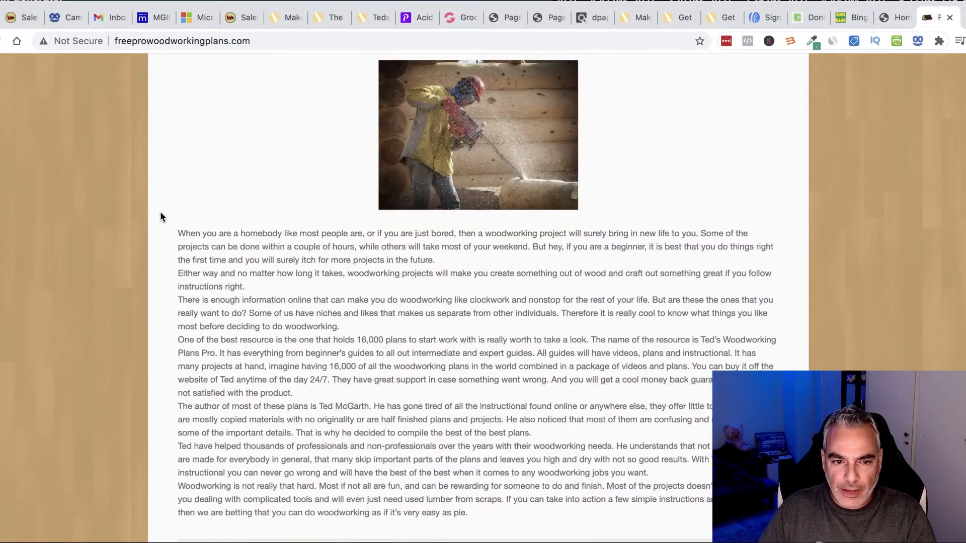
scroll(161, 216, "down", 15)
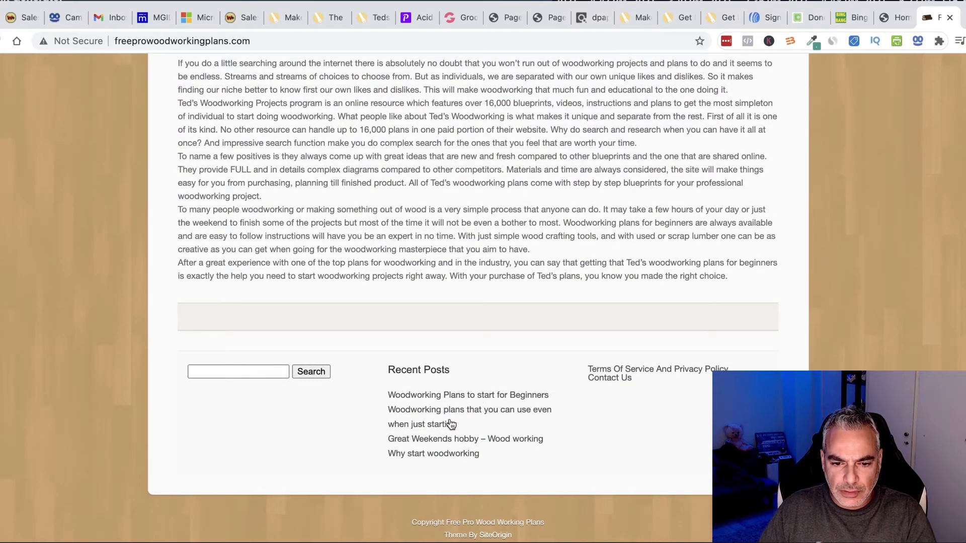
scroll(441, 453, "up", 20)
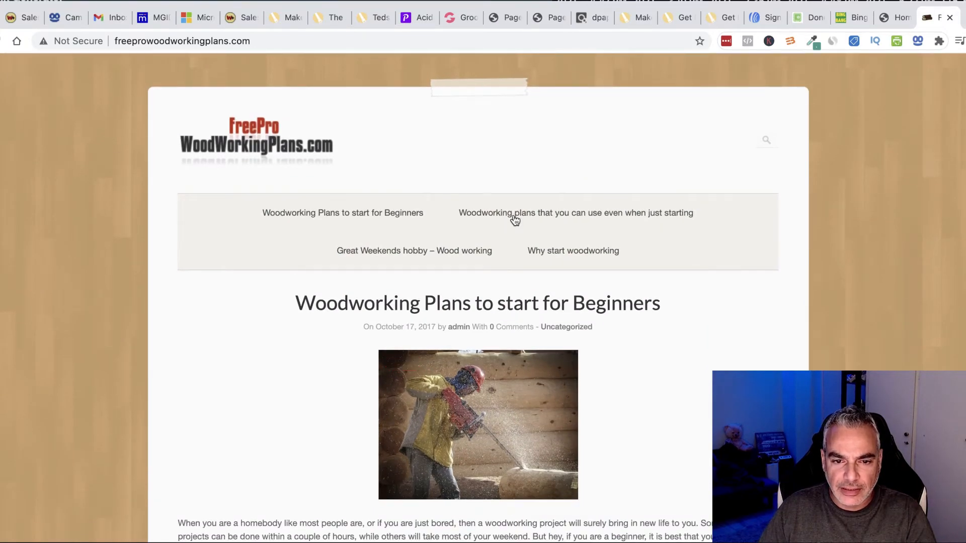
Step: Open the 'Woodworking Plans to start for Beginners' post and read through it
left_click(515, 220)
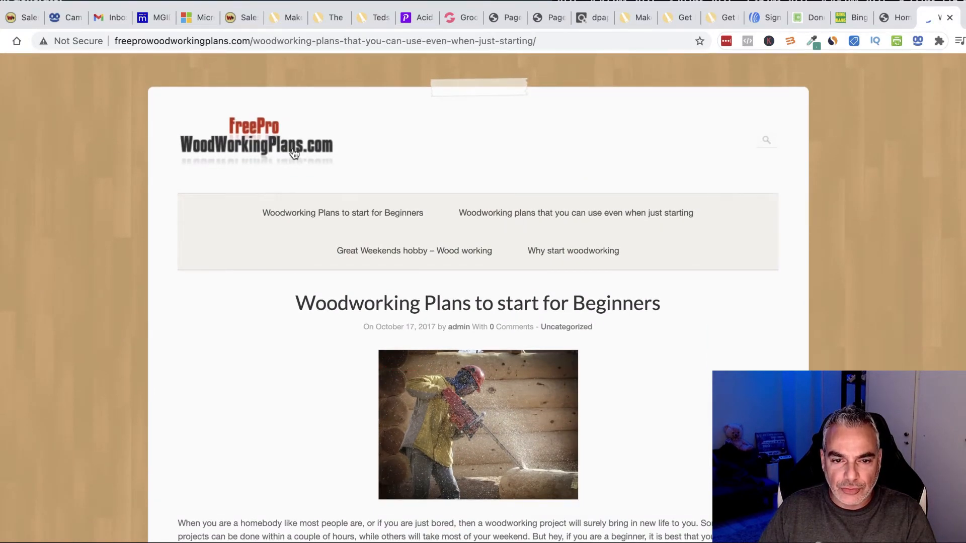
scroll(342, 335, "down", 8)
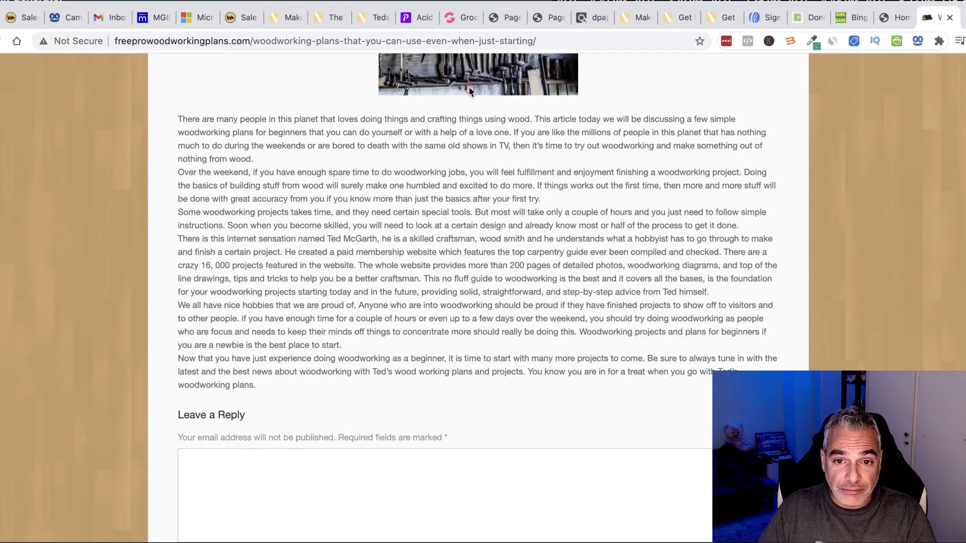
scroll(469, 86, "up", 8)
left_click(305, 220)
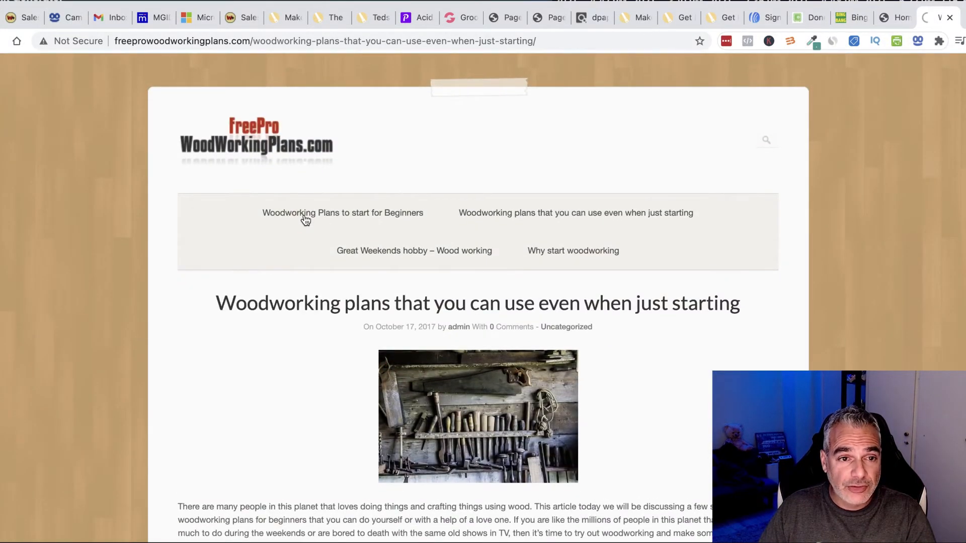
scroll(541, 370, "down", 15)
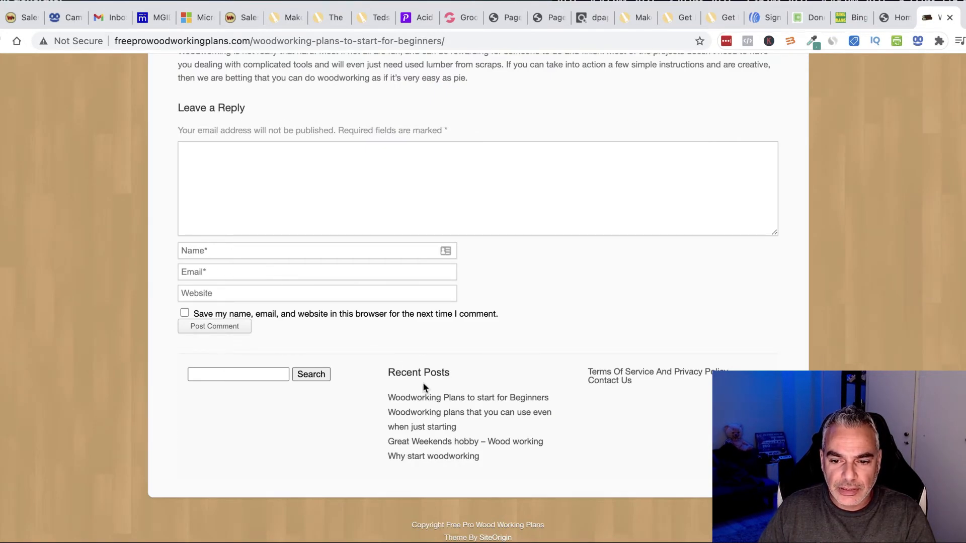
scroll(239, 286, "up", 15)
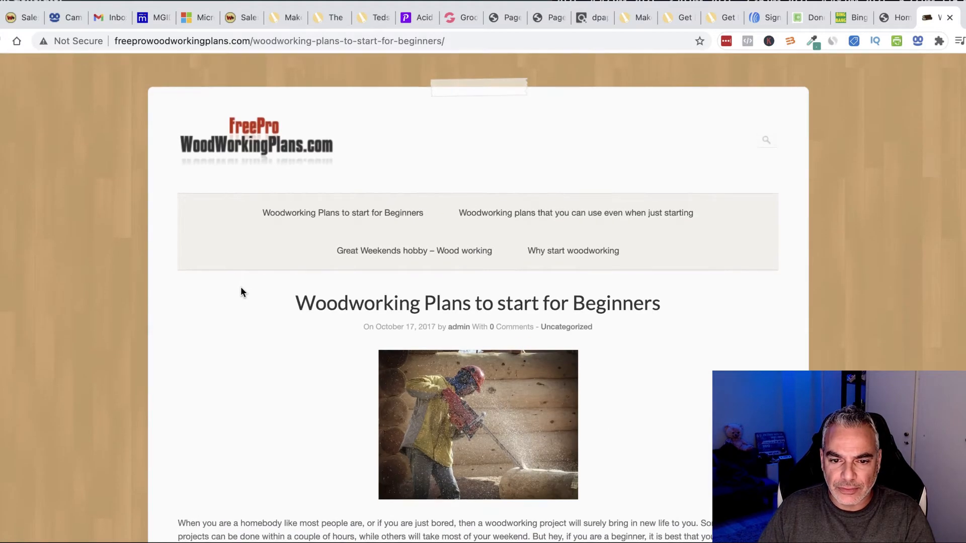
scroll(533, 262, "down", 1)
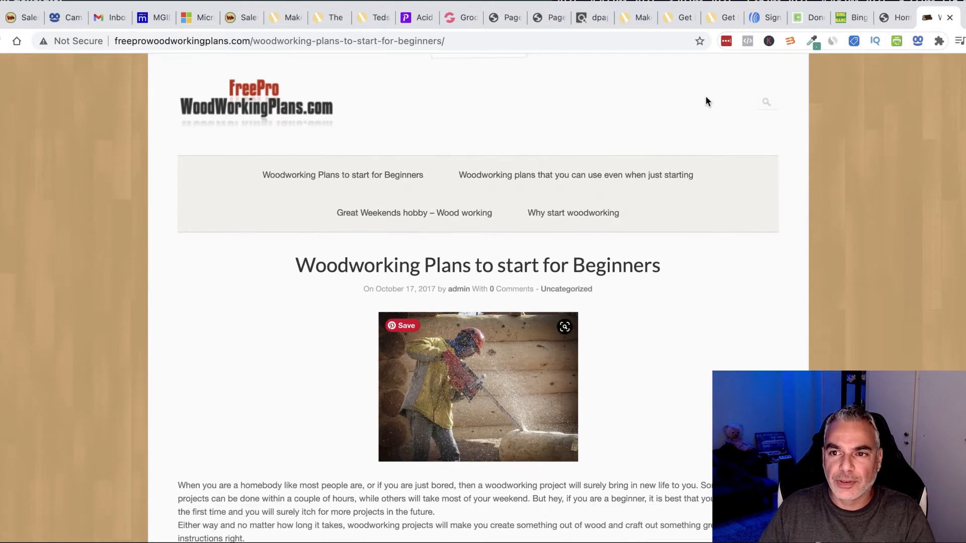
Step: Compare it with the Art of Woodworking funnel page and select the competitor post's URL path
left_click(850, 18)
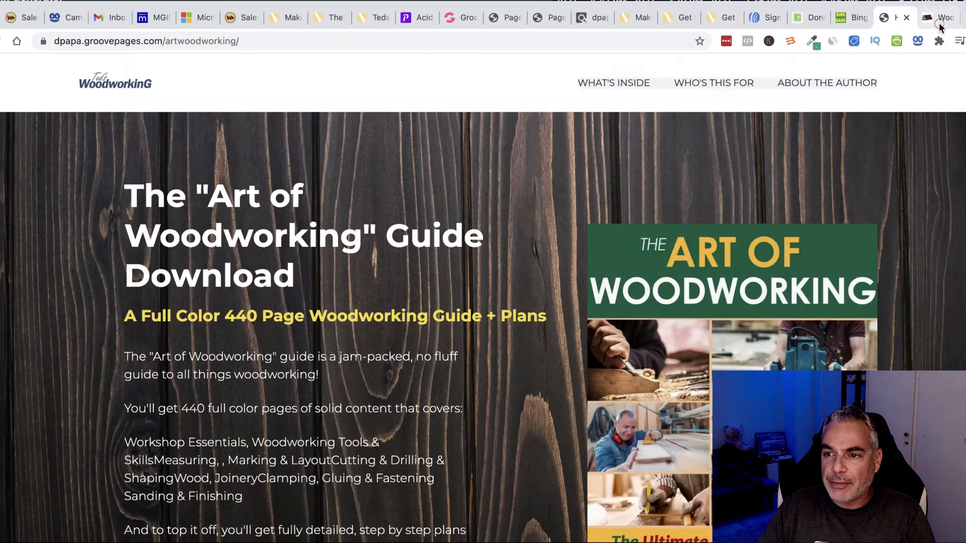
left_click(939, 21)
left_click(315, 40)
left_click_drag(253, 40, 617, 39)
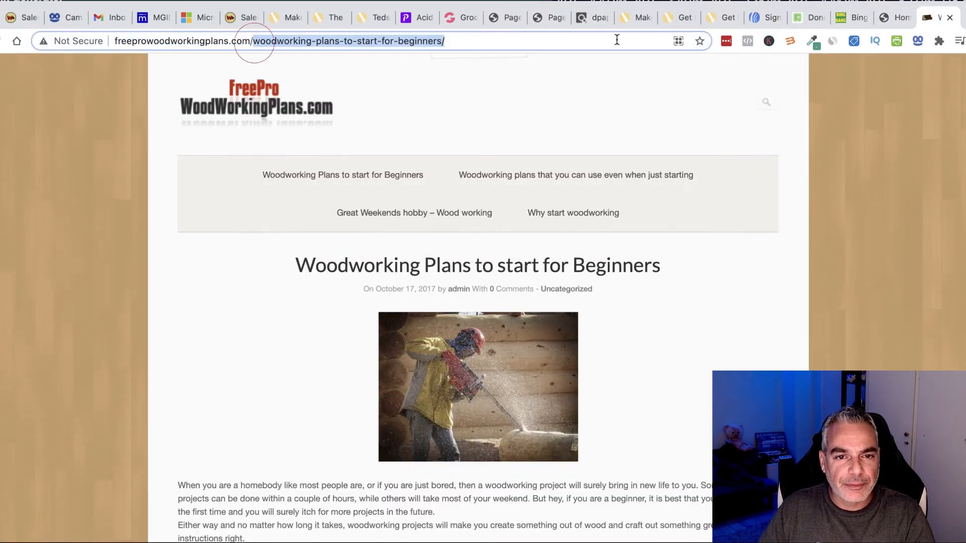
left_click(847, 19)
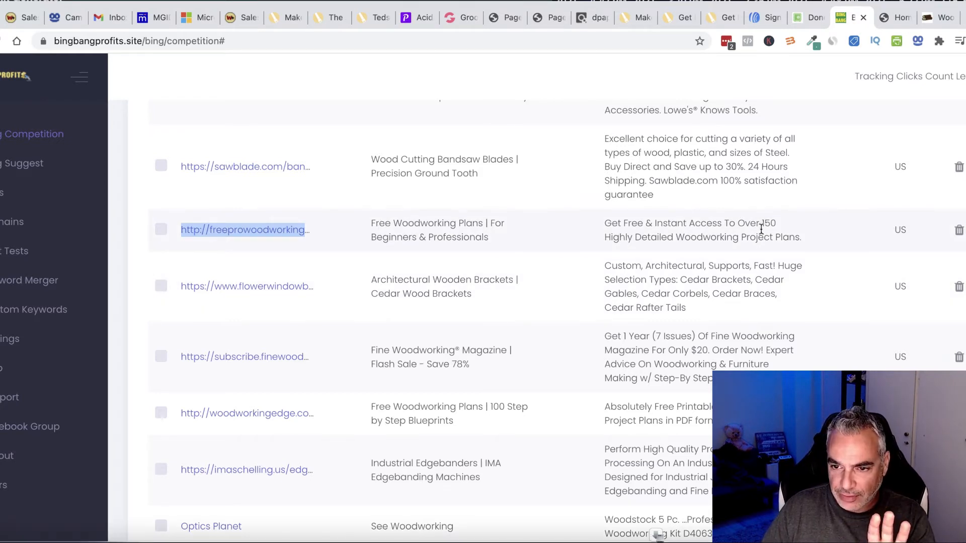
Step: Copy the competitor ad title 'Free Woodworking Plans | For Beginners & Professionals'
left_click_drag(373, 222, 540, 237)
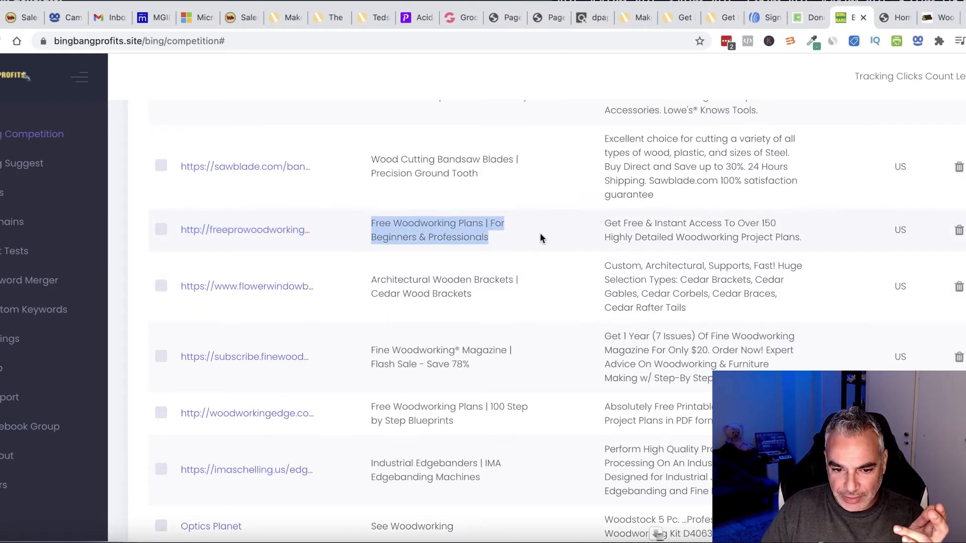
scroll(505, 279, "down", 5)
scroll(505, 279, "up", 6)
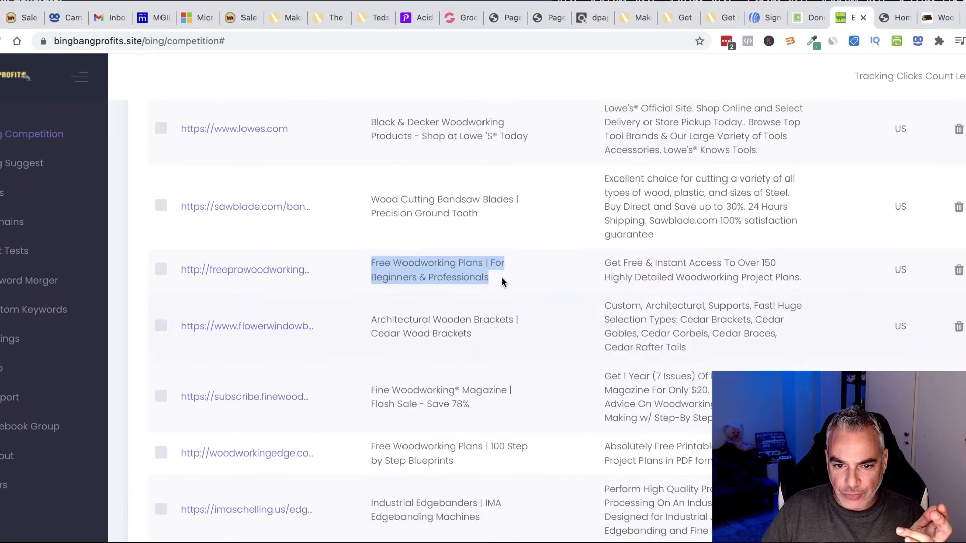
right_click(447, 266)
left_click(473, 298)
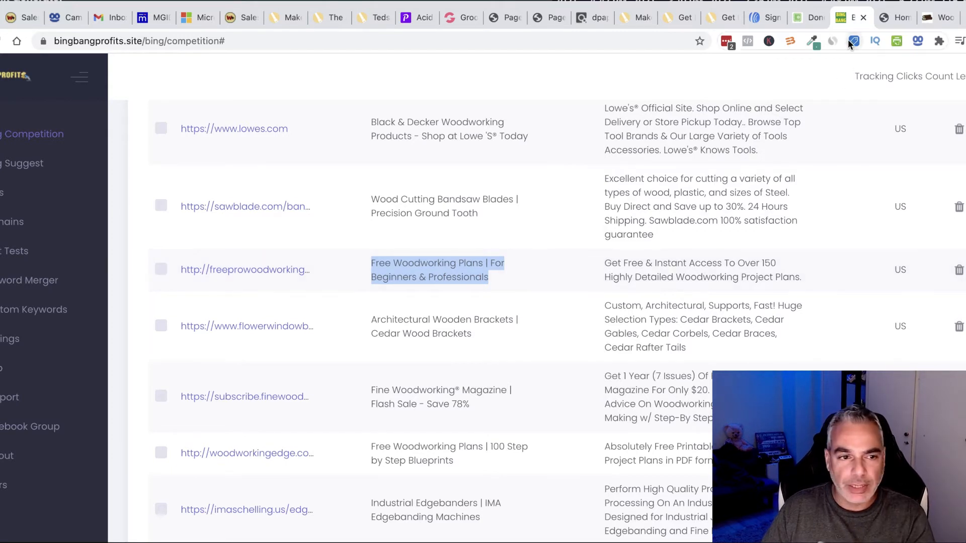
Step: List Bing Suggest keyword ideas for Woodworking and review the table before checking ClickBank
left_click(35, 166)
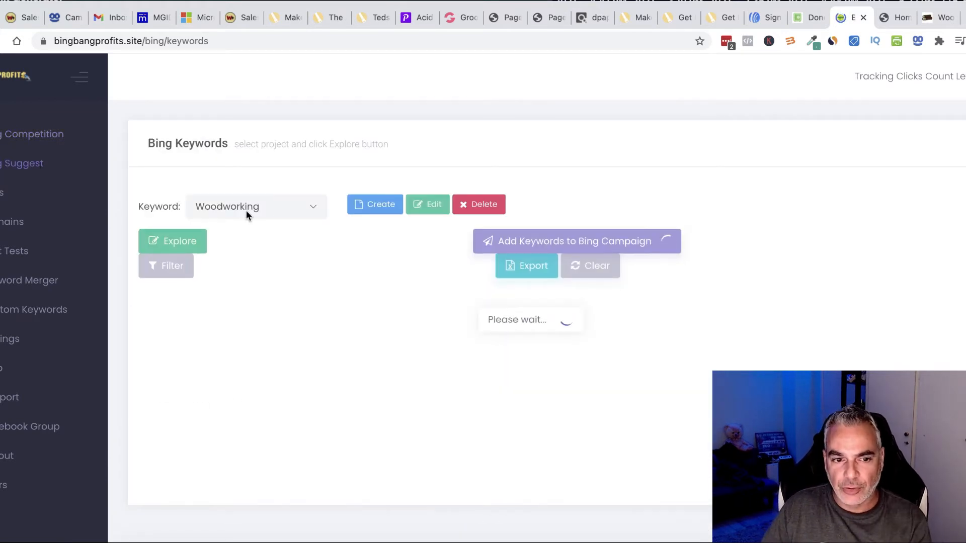
left_click(173, 241)
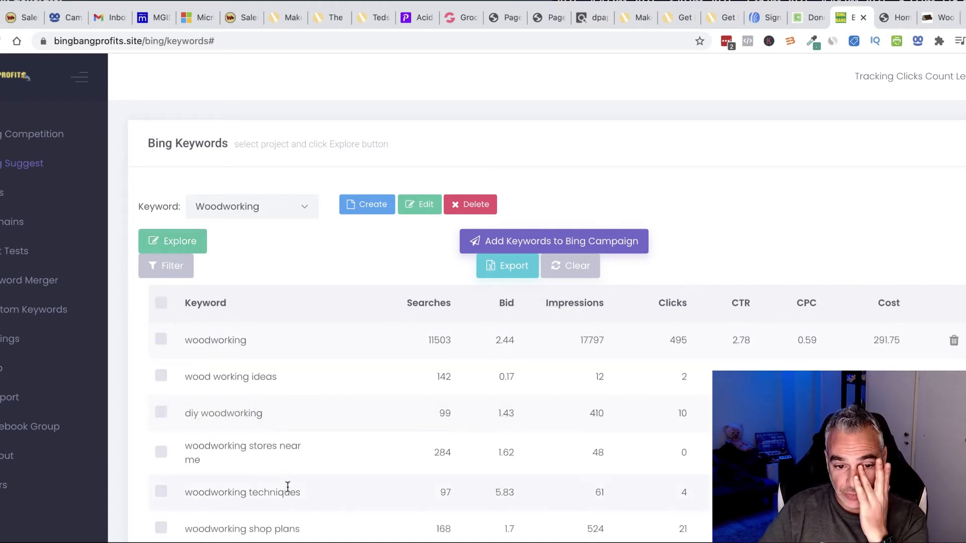
scroll(276, 370, "down", 2)
scroll(268, 336, "down", 6)
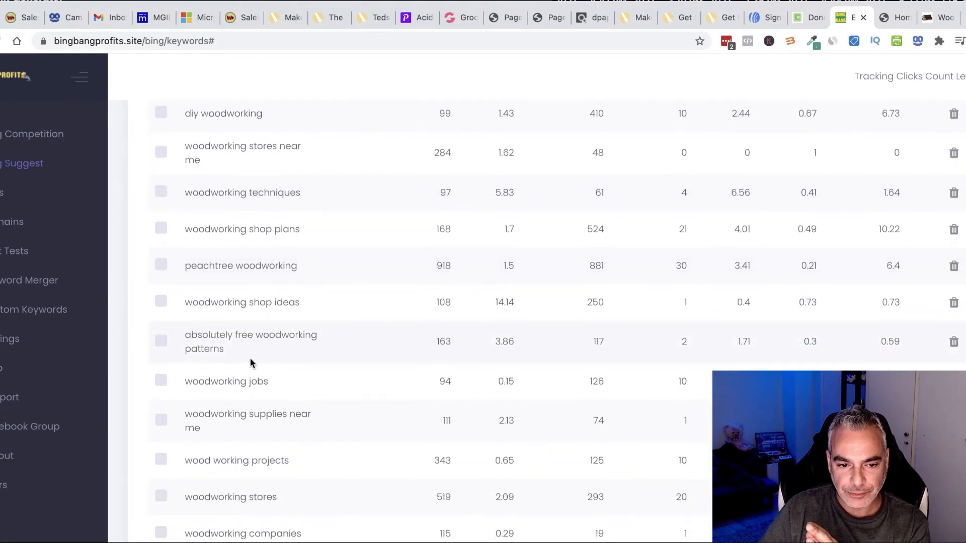
scroll(254, 368, "down", 10)
scroll(259, 381, "down", 12)
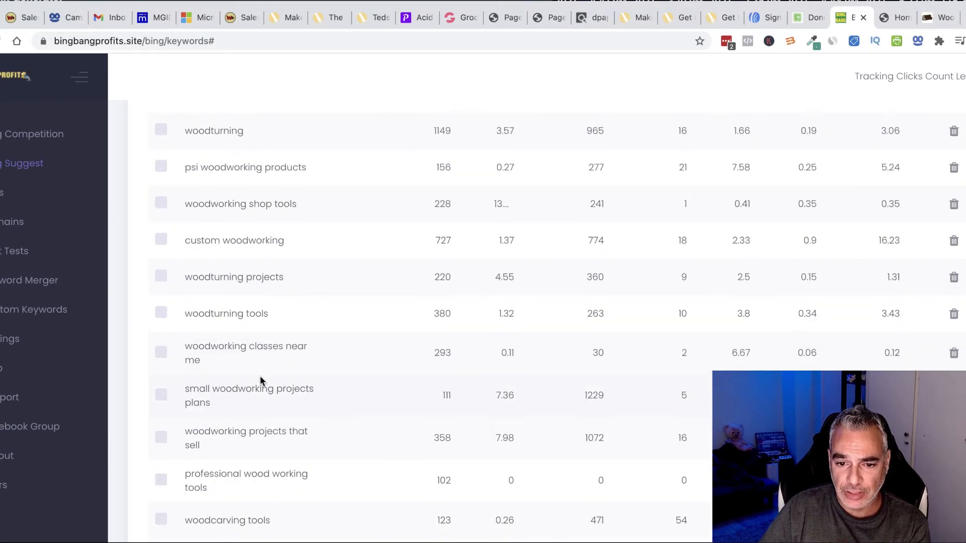
scroll(259, 381, "up", 20)
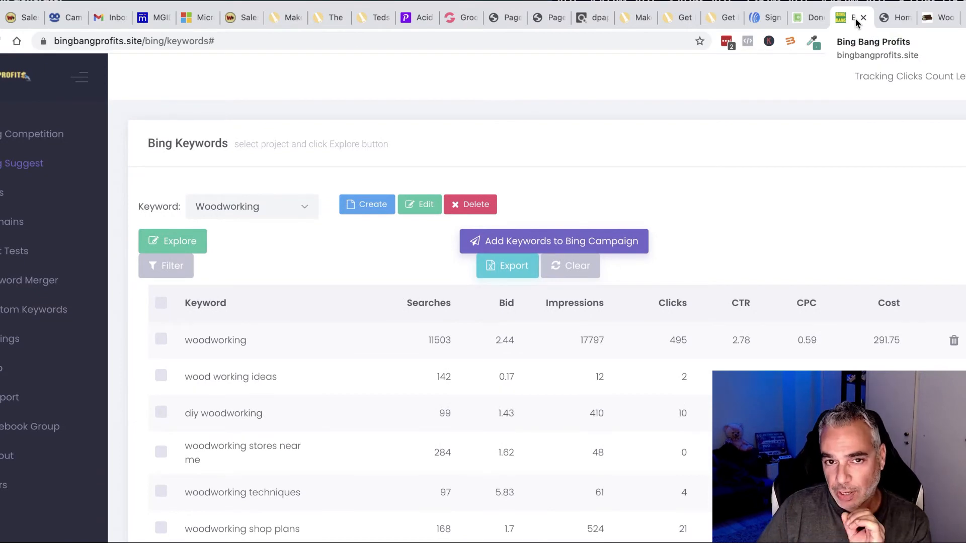
left_click(597, 21)
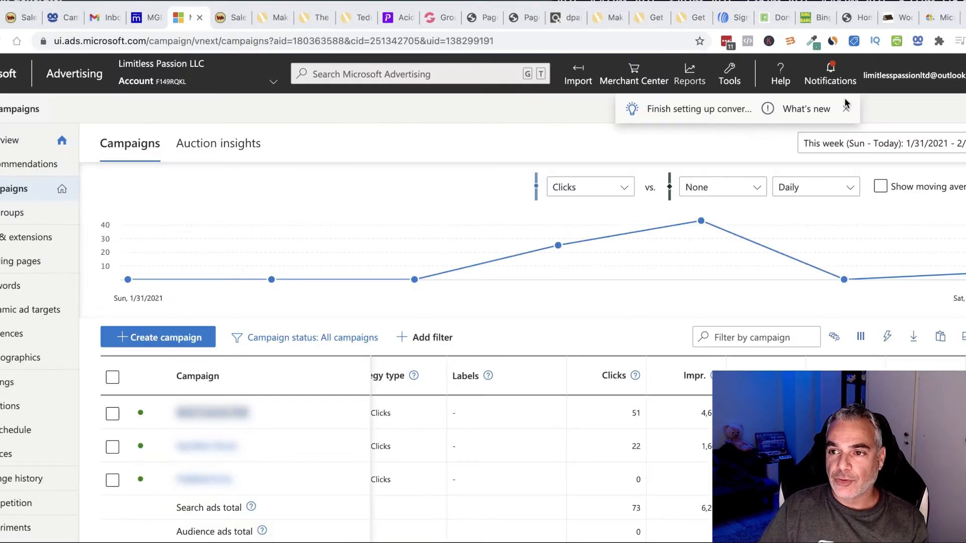
Step: Create a campaign with the 'Visits to my website' goal and Search ads, reaching campaign settings
scroll(171, 337, "down", 3)
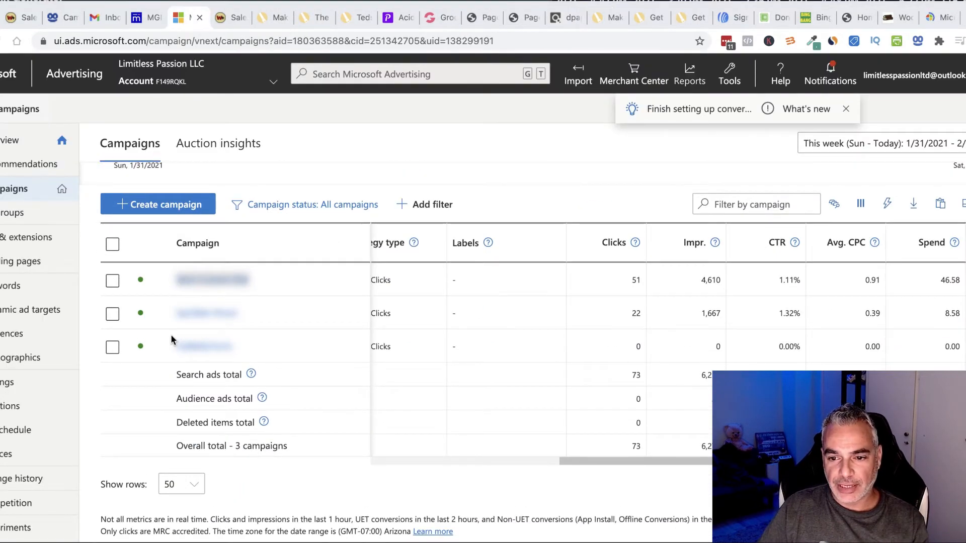
scroll(171, 340, "up", 3)
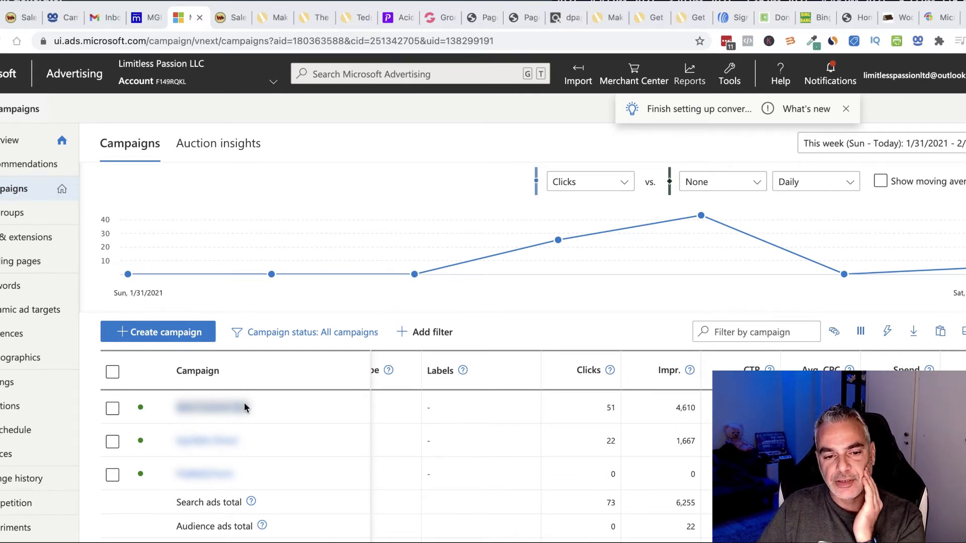
left_click(157, 334)
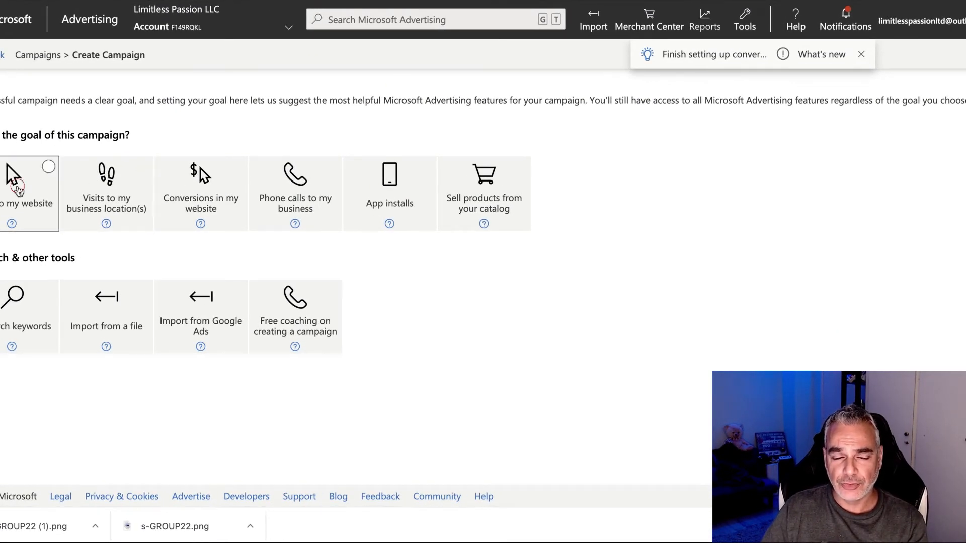
left_click(17, 185)
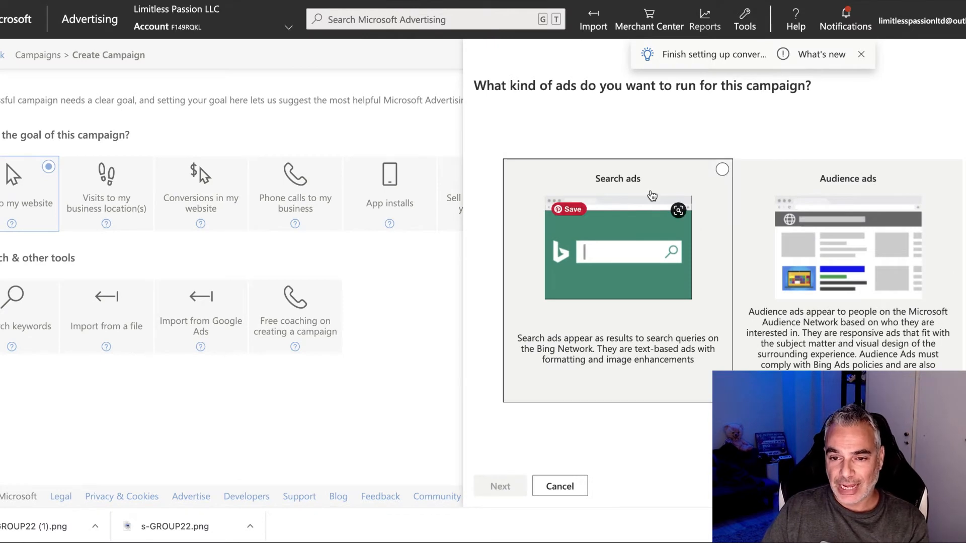
left_click(631, 241)
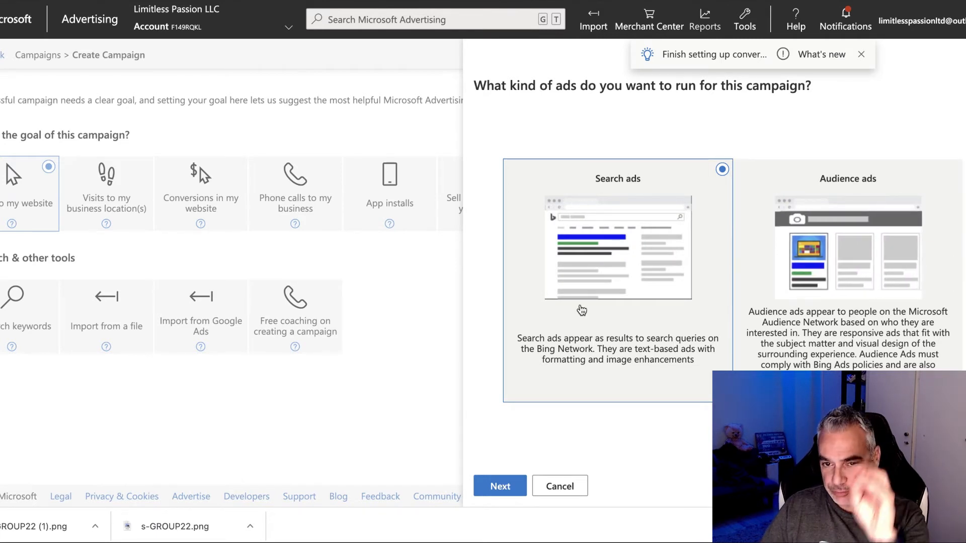
left_click(504, 487)
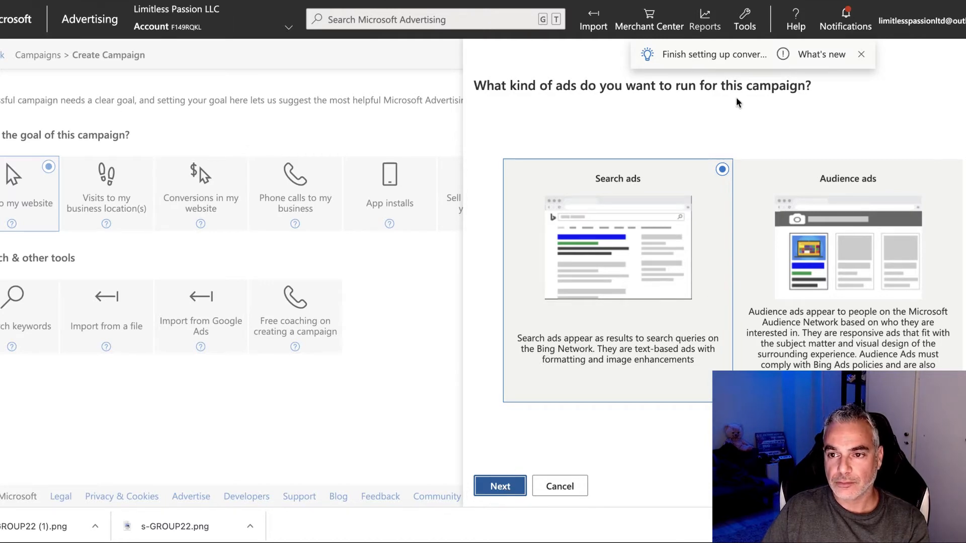
left_click(861, 52)
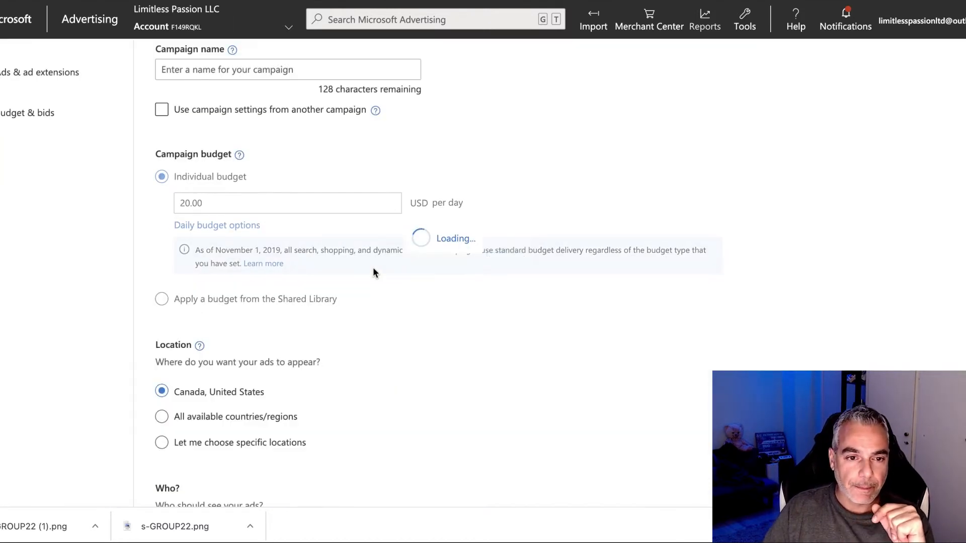
scroll(291, 208, "up", 2)
left_click(250, 168)
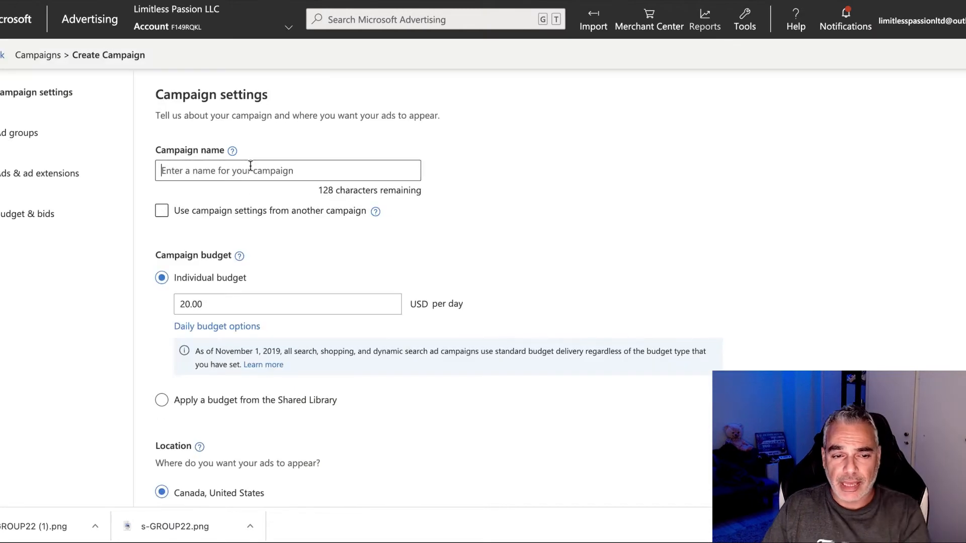
Step: Name the campaign 'Woodworking New Campaign'
type("Woodworking New Campaign")
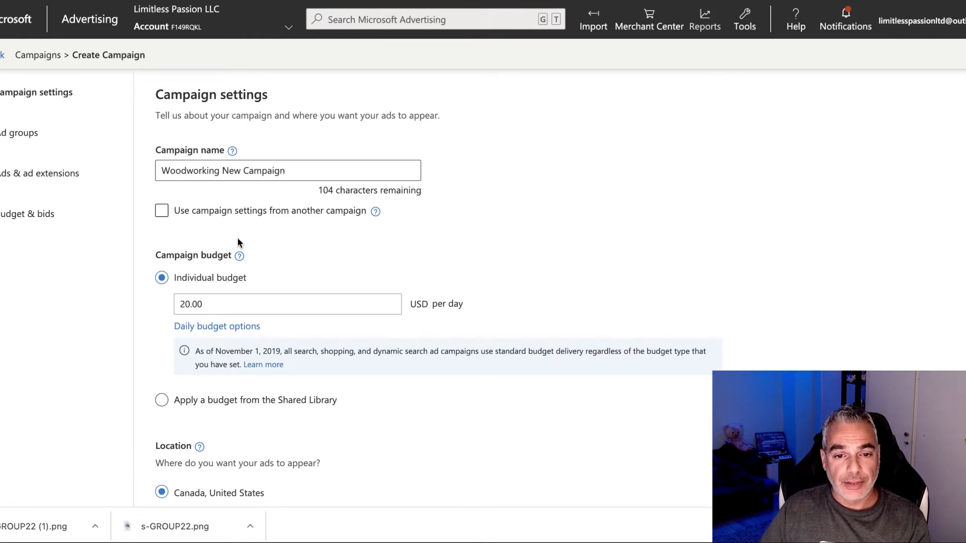
scroll(237, 234, "down", 2)
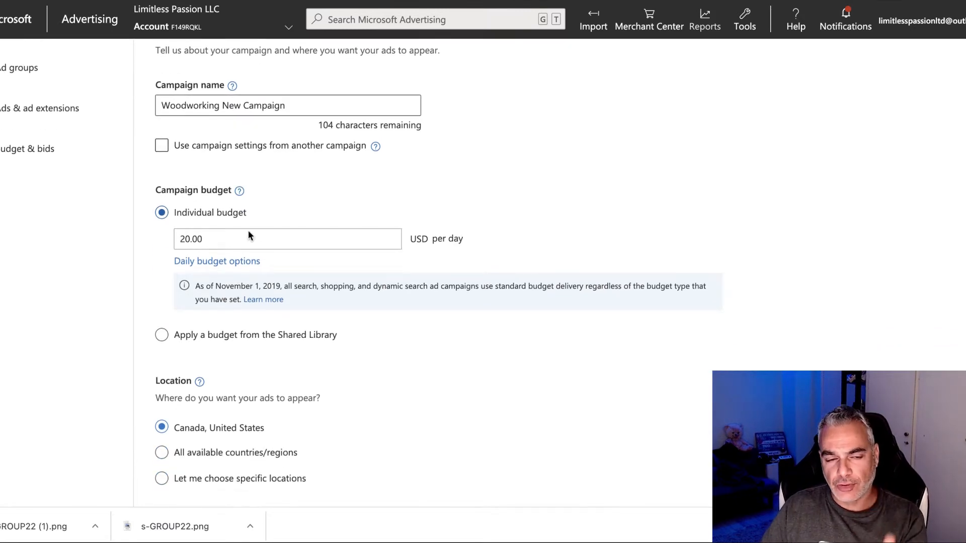
scroll(228, 229, "down", 4)
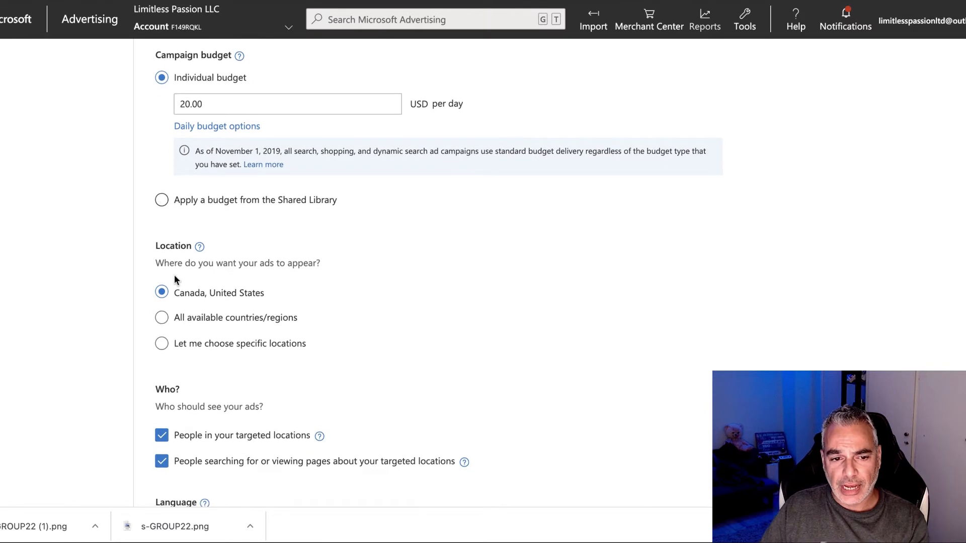
scroll(269, 287, "down", 2)
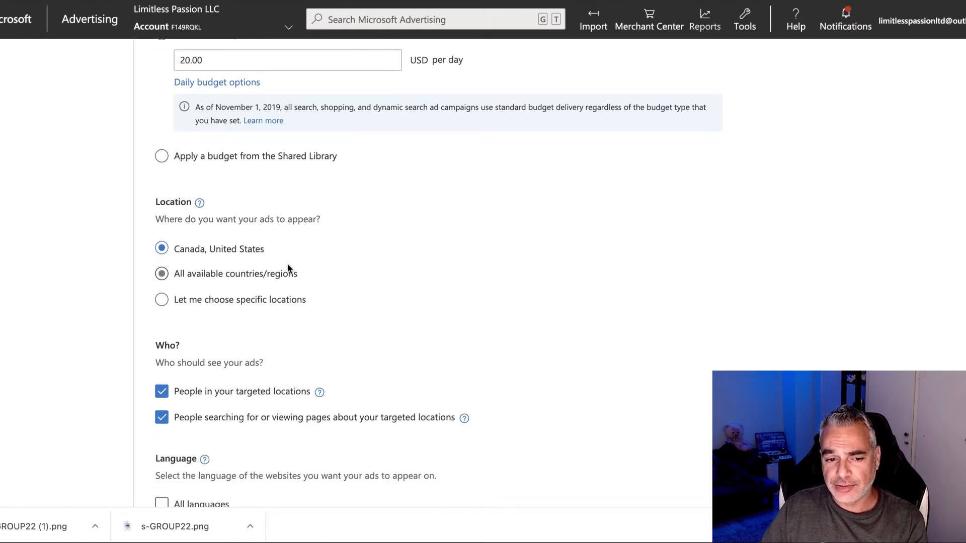
scroll(290, 272, "down", 2)
scroll(162, 356, "down", 1)
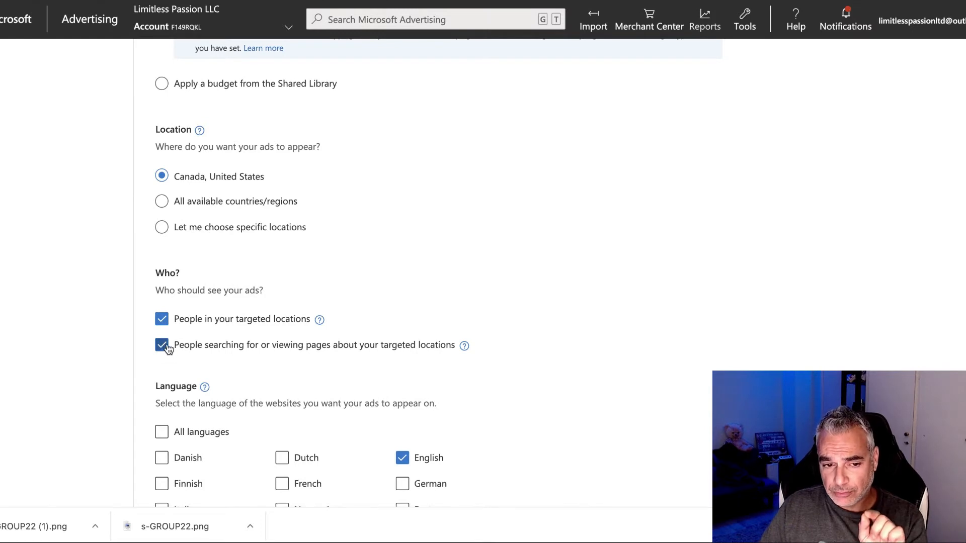
Step: Turn off targeting of people searching about the locations, then save and continue to ad groups
left_click(162, 347)
left_click(163, 345)
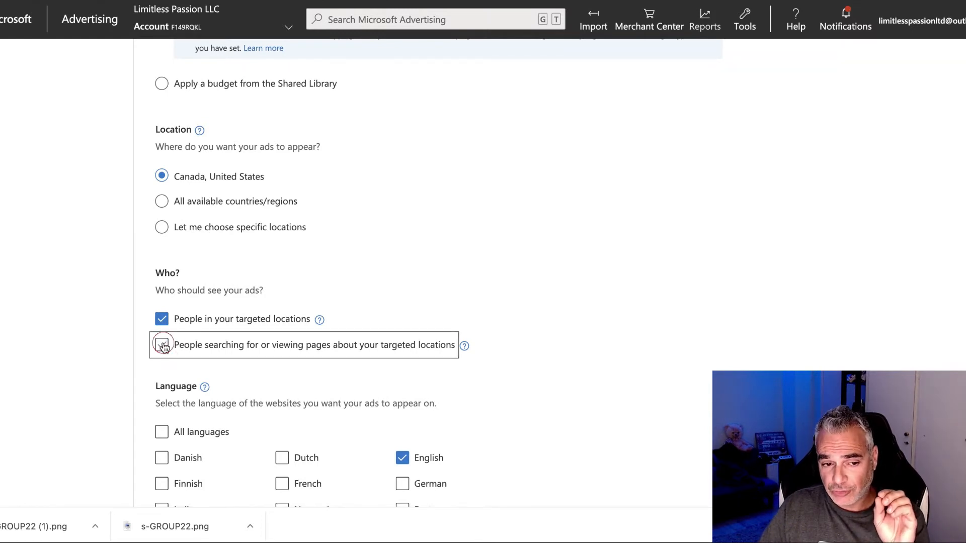
left_click(163, 346)
left_click(163, 346)
left_click(160, 347)
scroll(482, 356, "down", 2)
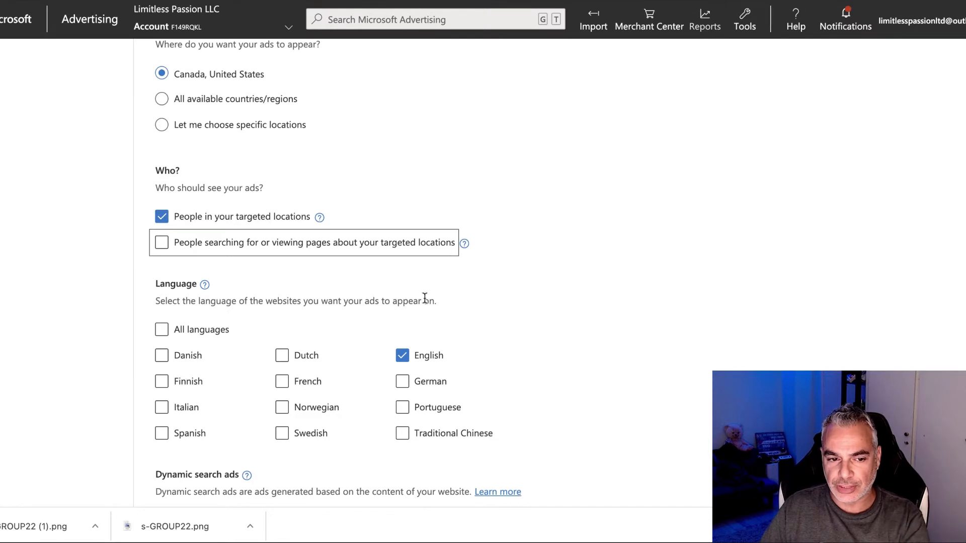
scroll(425, 297, "down", 2)
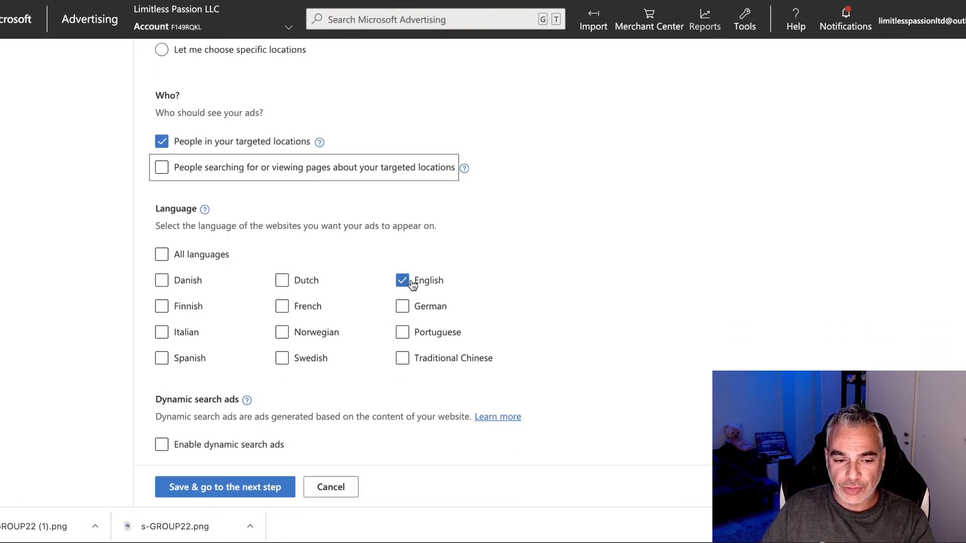
scroll(382, 302, "down", 1)
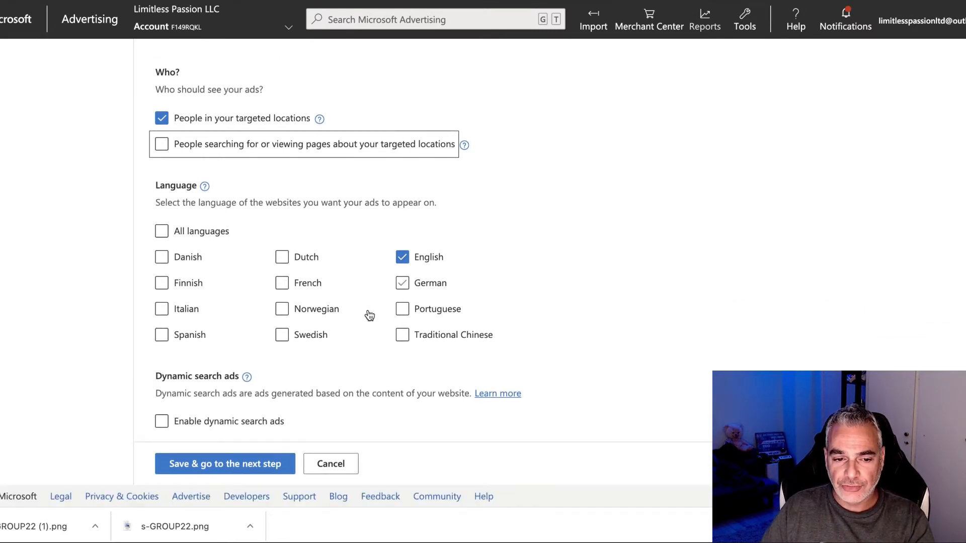
left_click(228, 467)
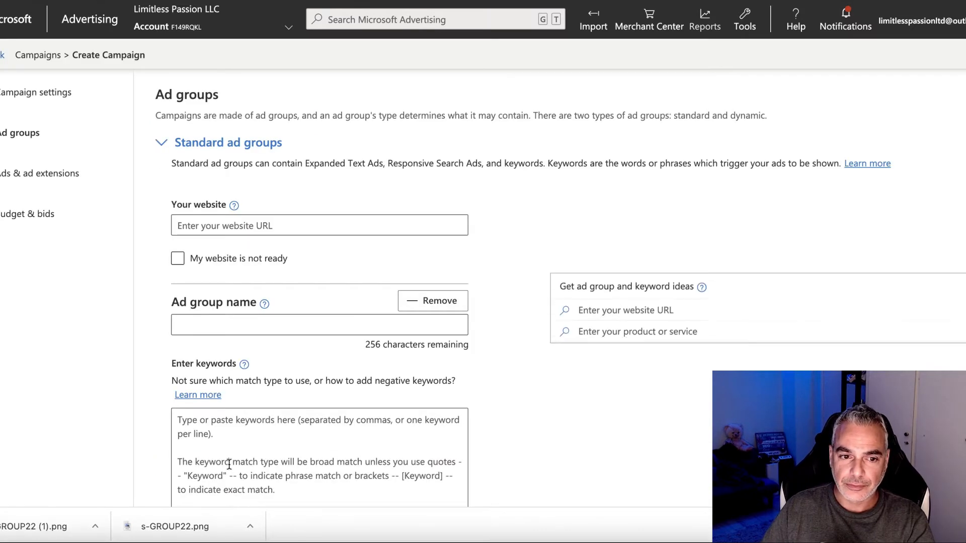
left_click(281, 232)
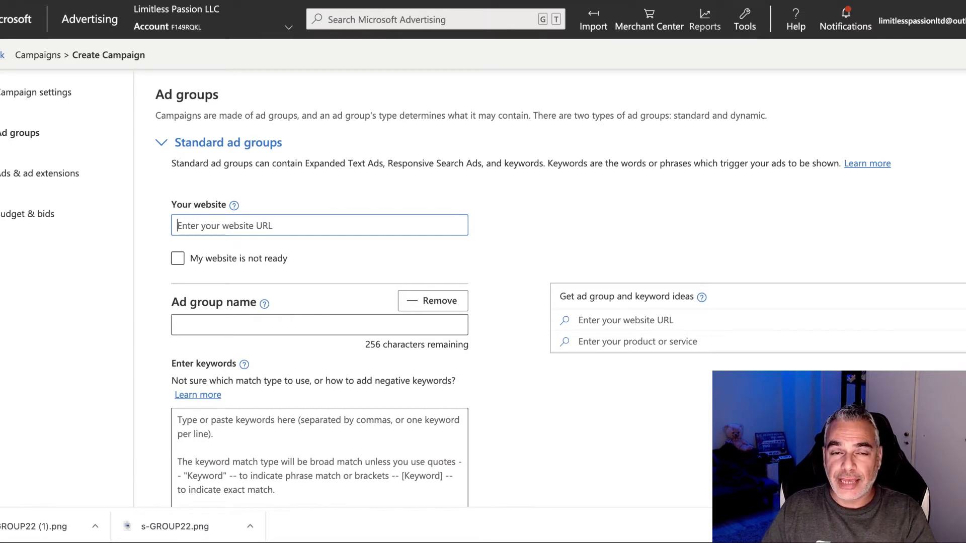
type("te")
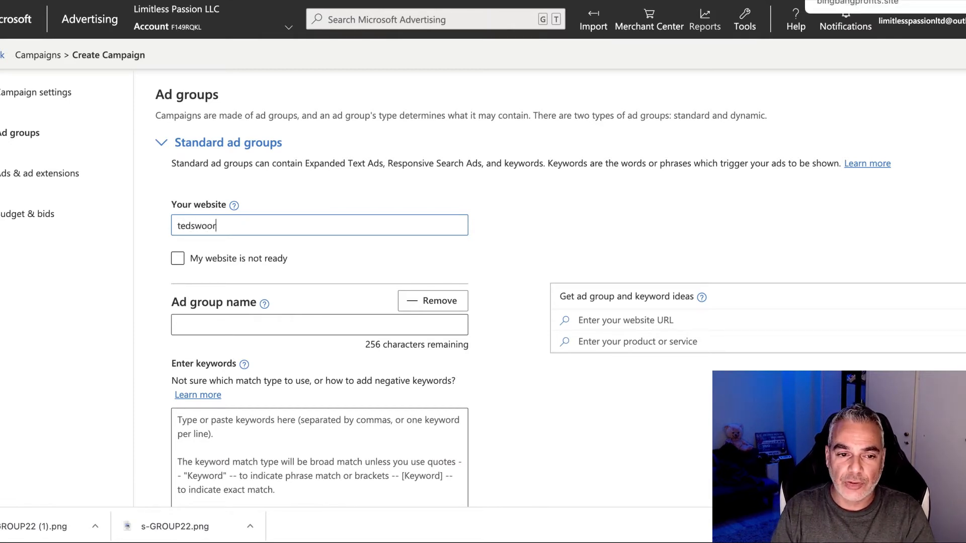
type("dswoodworking.com")
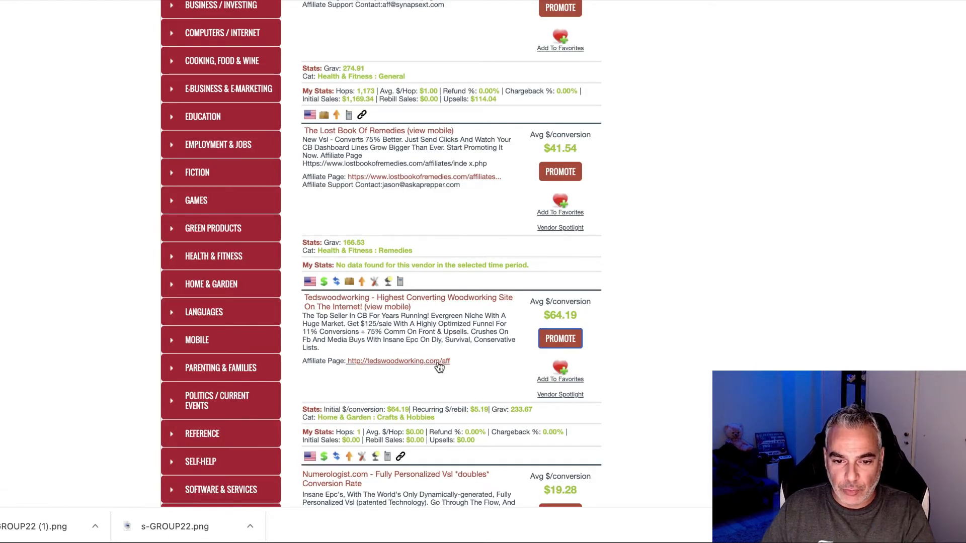
left_click(421, 361)
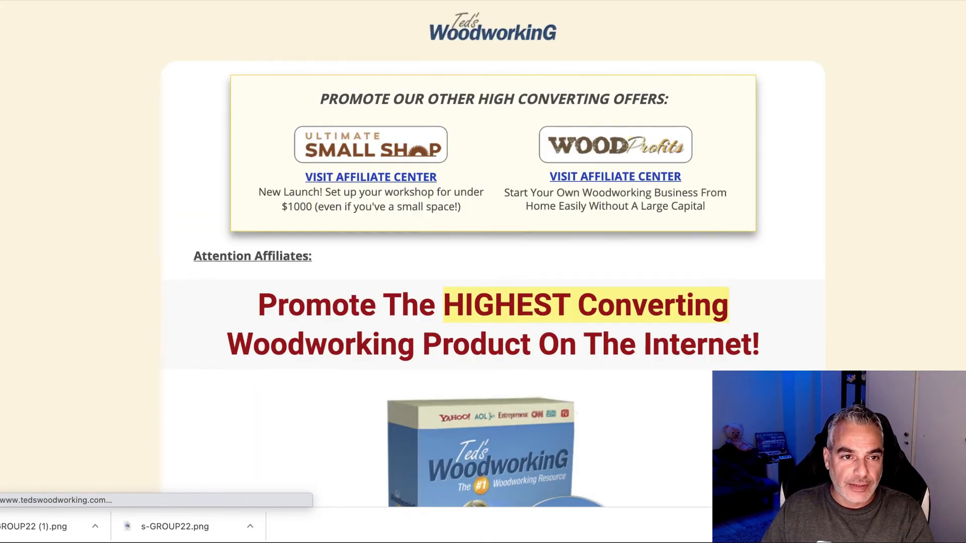
right_click(134, 0)
left_click(200, 76)
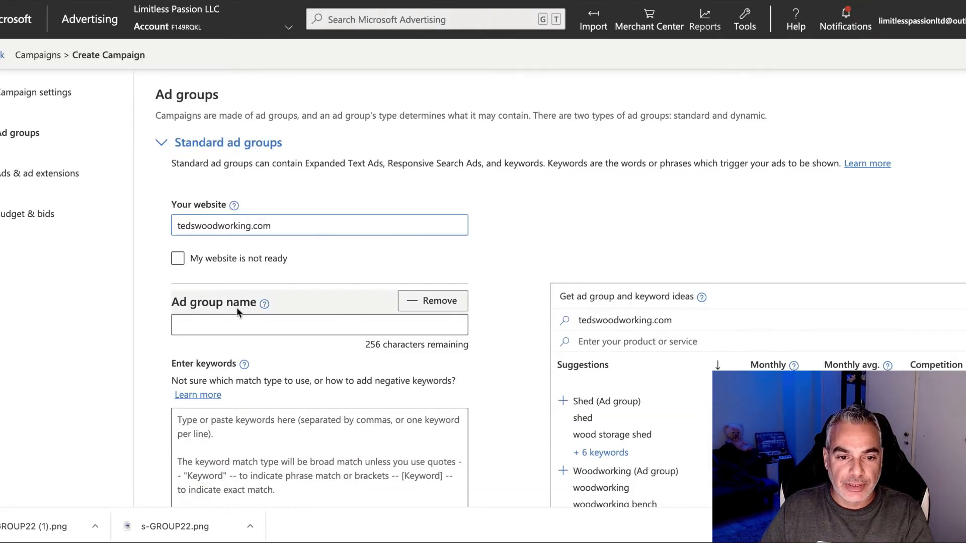
left_click(276, 225)
key("ctrl+a")
key("ctrl+v")
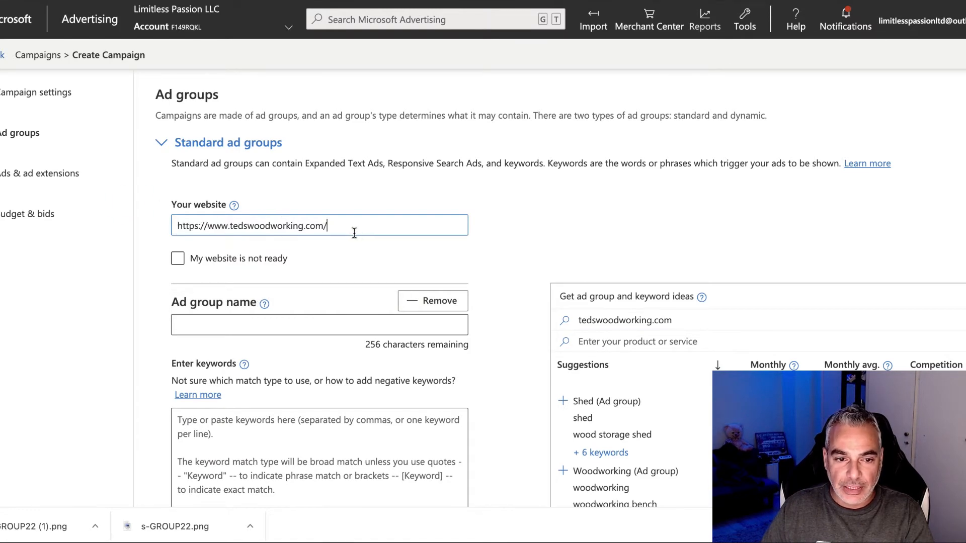
Step: Add the suggested Woodworking ad group with its keywords
scroll(229, 201, "down", 1)
scroll(543, 234, "down", 1)
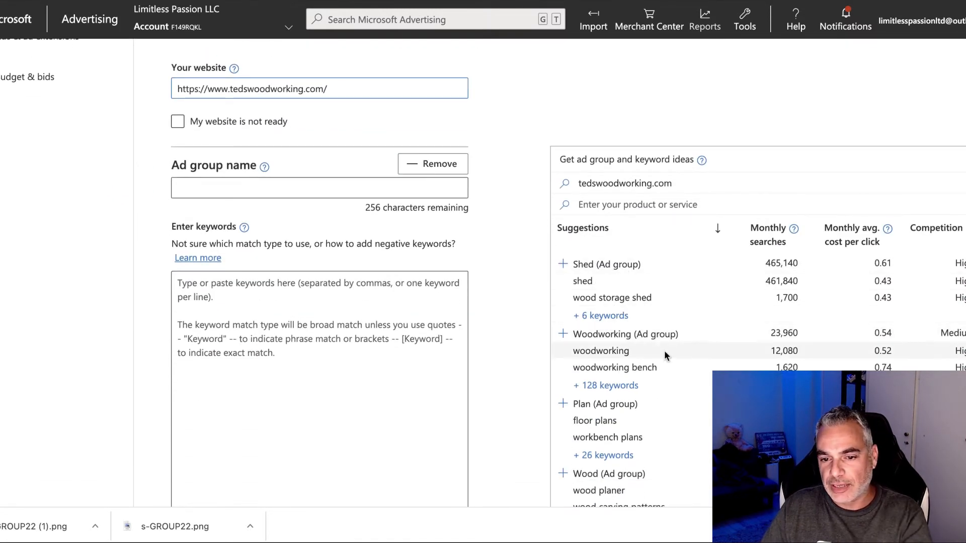
scroll(684, 318, "down", 3)
scroll(666, 294, "up", 5)
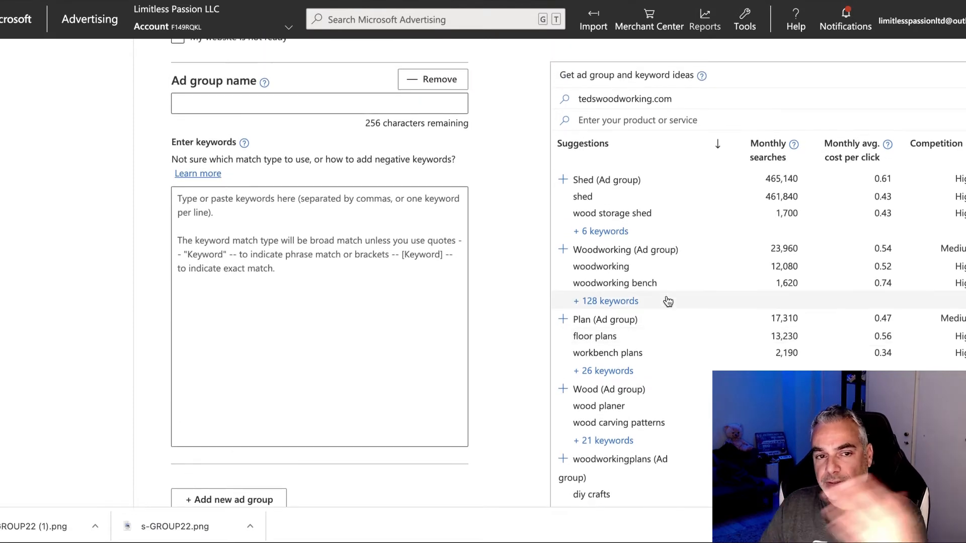
scroll(666, 296, "down", 2)
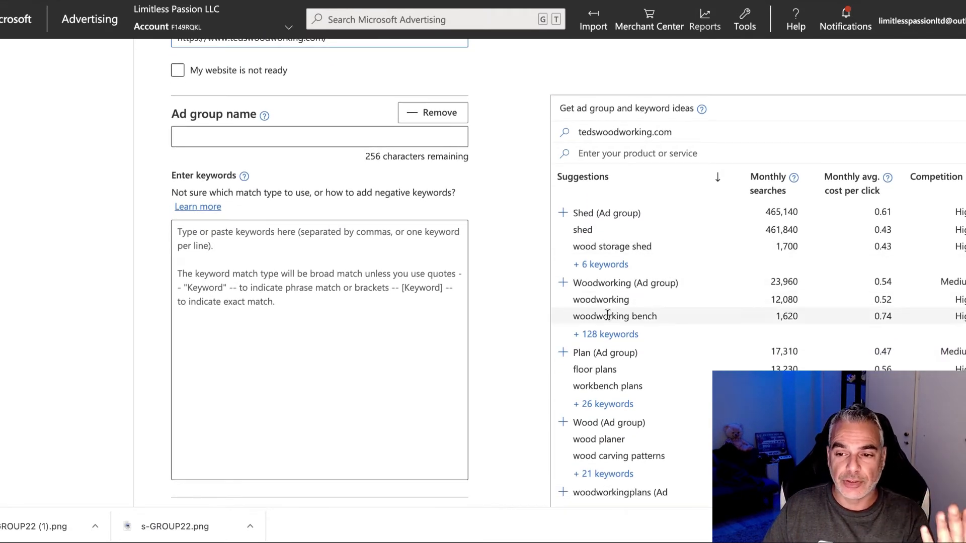
left_click(622, 285)
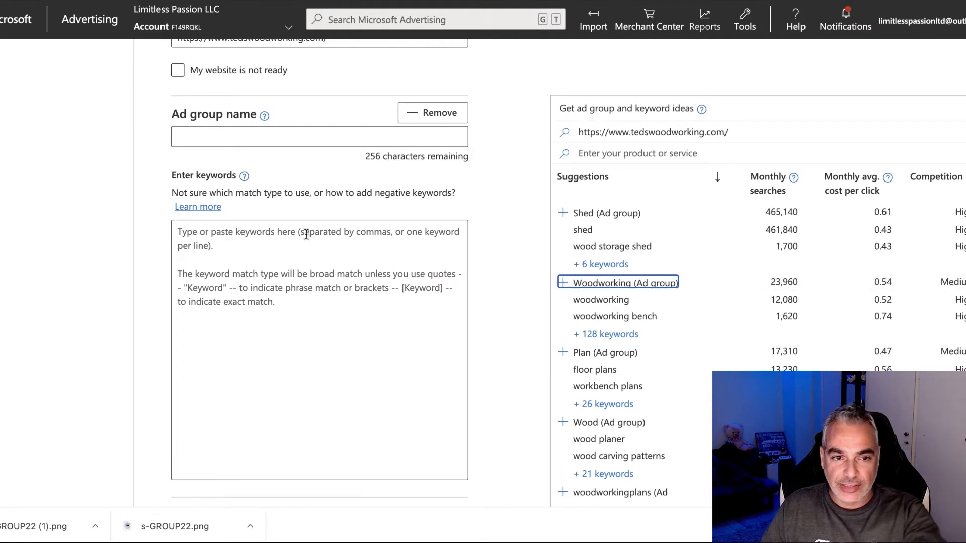
scroll(307, 234, "up", 4)
scroll(309, 249, "down", 10)
scroll(308, 252, "up", 7)
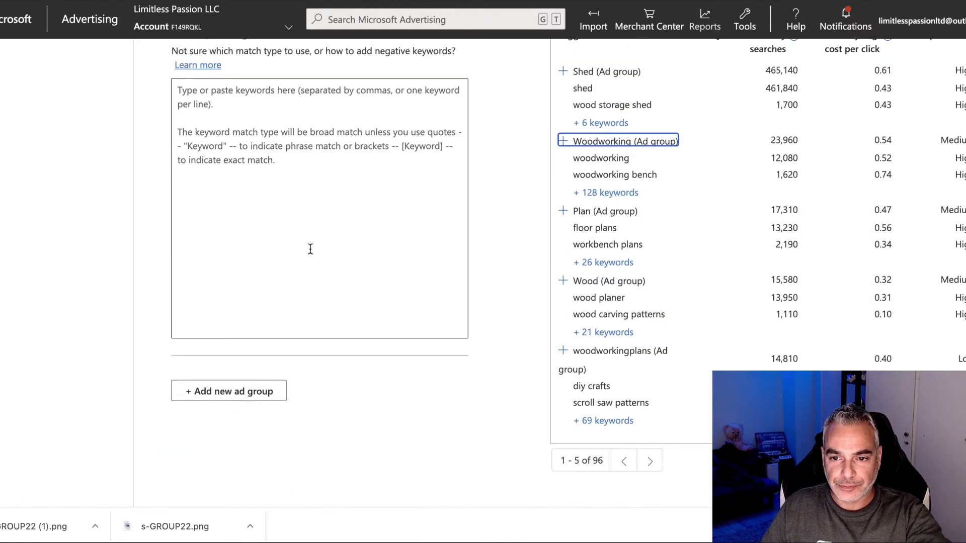
left_click(603, 325)
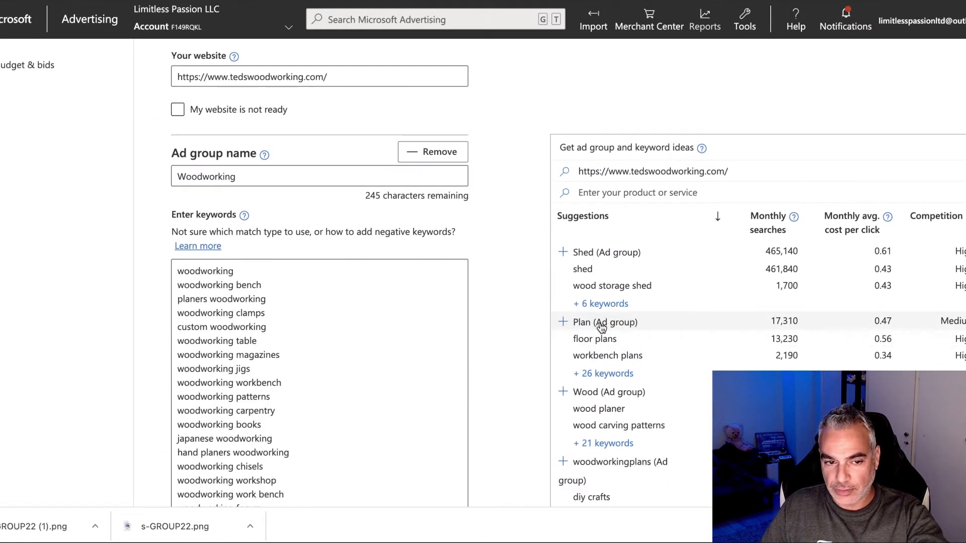
Step: Review the Woodworking ad group name and its keyword list
double_click(280, 177)
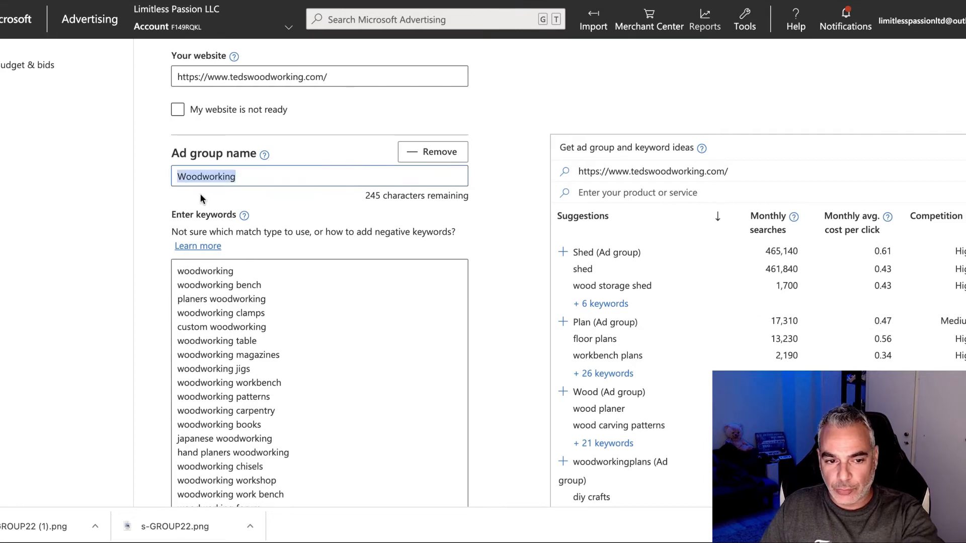
scroll(308, 323, "down", 2)
scroll(262, 364, "up", 1)
scroll(262, 363, "up", 1)
scroll(274, 361, "down", 10)
scroll(274, 360, "down", 15)
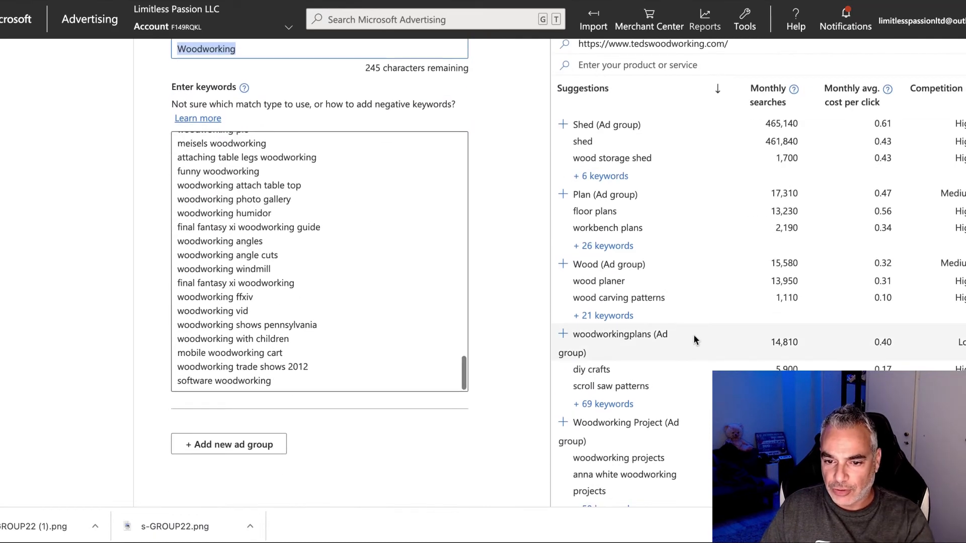
scroll(689, 342, "down", 2)
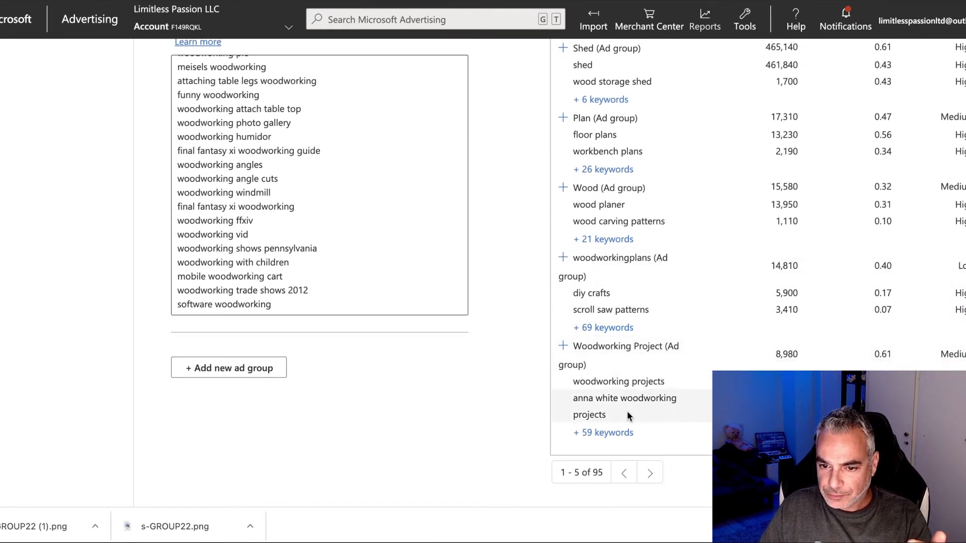
Step: Add Woodworking Project as another ad group and collapse its details
left_click(602, 347)
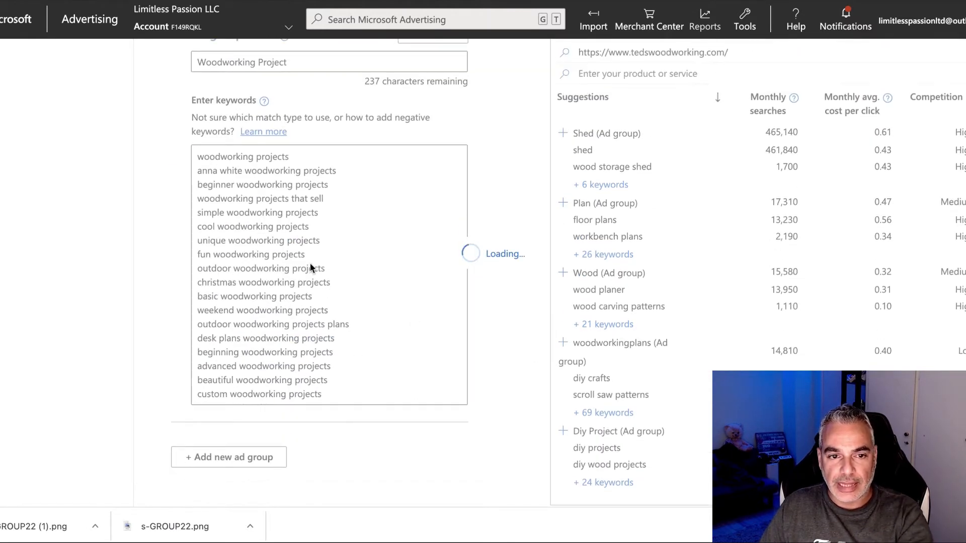
scroll(311, 265, "up", 6)
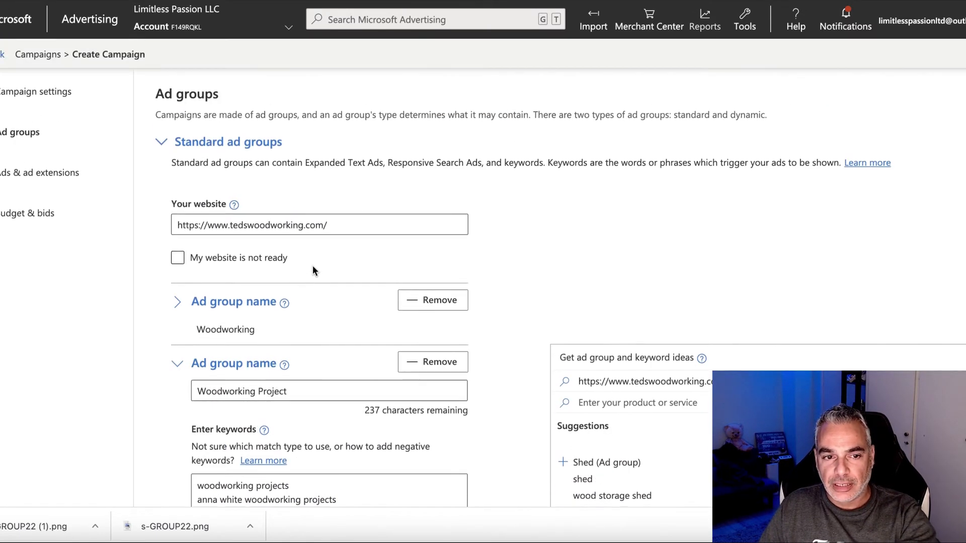
scroll(312, 265, "down", 4)
scroll(330, 276, "down", 3)
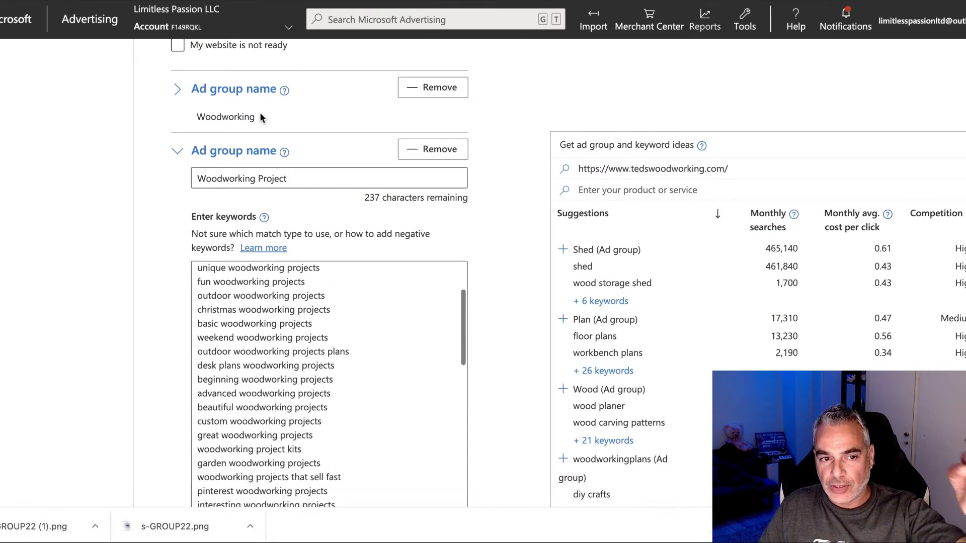
left_click(204, 156)
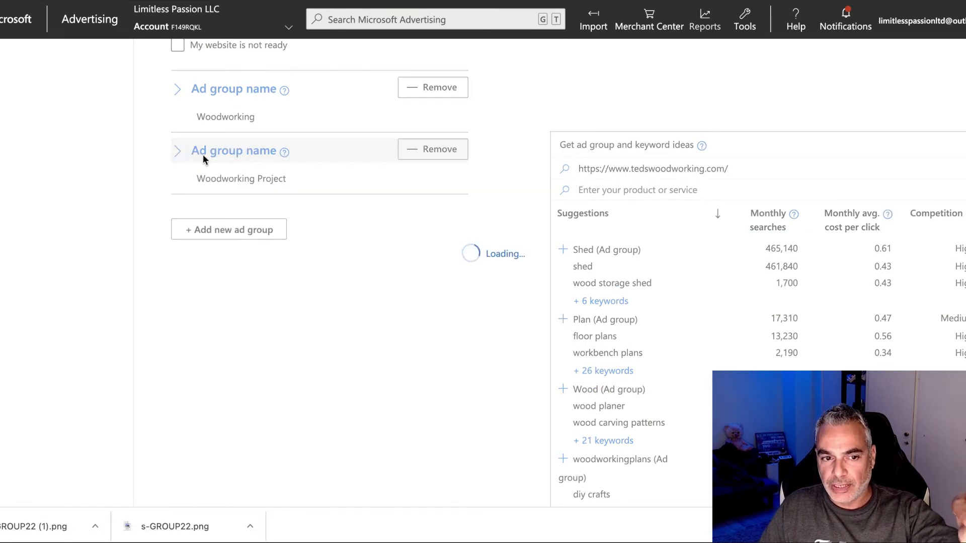
scroll(733, 366, "down", 1)
scroll(733, 367, "down", 4)
Step: Page through the ad group suggestions to entries 11 to 15
left_click(646, 387)
scroll(649, 387, "up", 3)
scroll(667, 385, "down", 2)
scroll(669, 387, "up", 3)
scroll(664, 407, "down", 6)
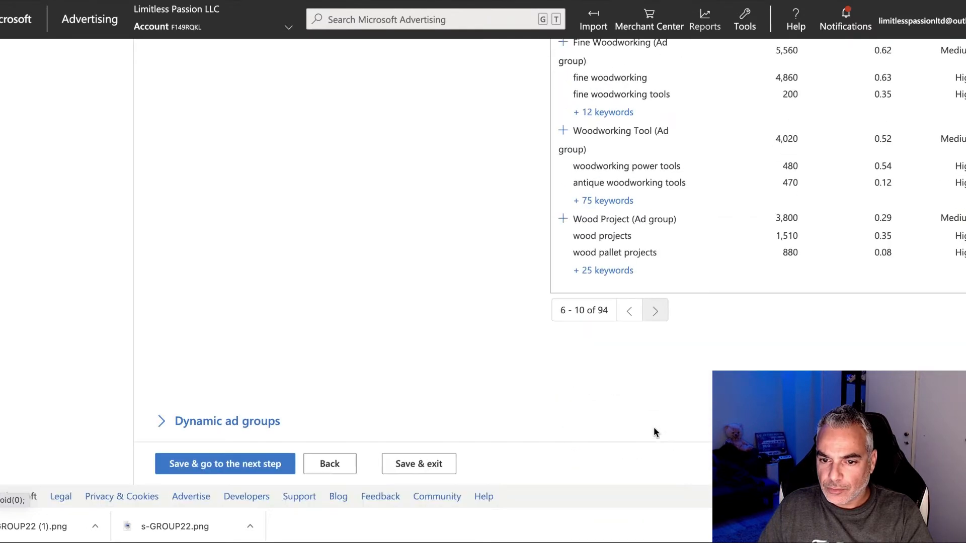
left_click(660, 319)
scroll(663, 315, "up", 3)
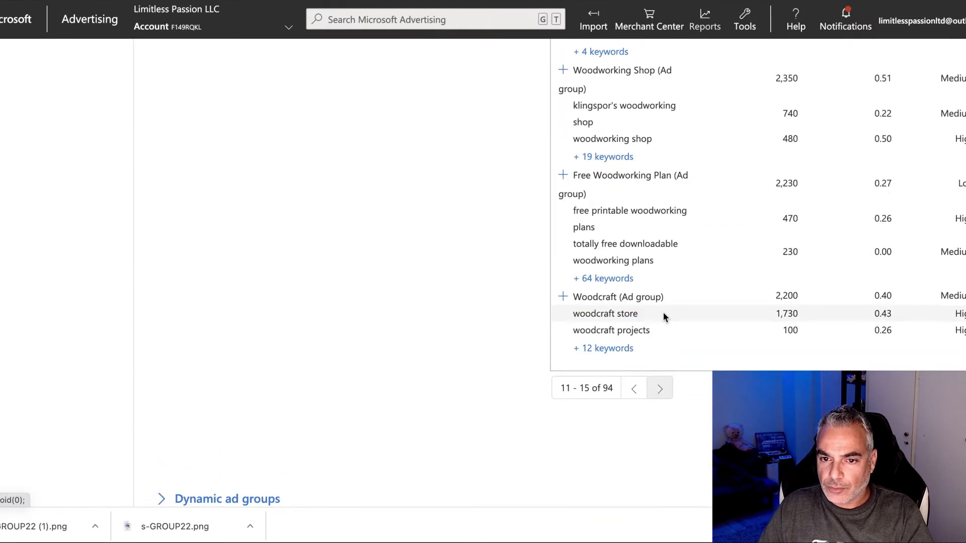
scroll(663, 315, "up", 2)
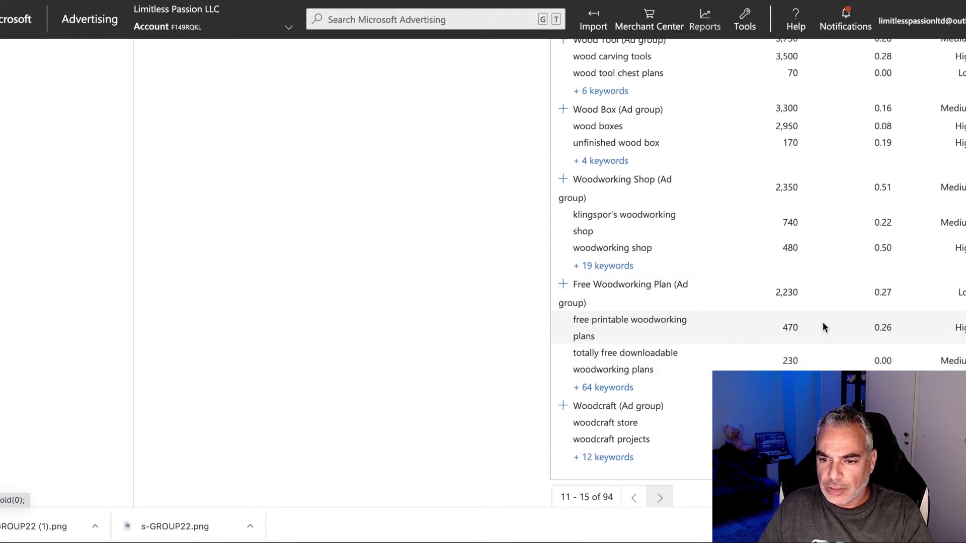
scroll(781, 322, "up", 3)
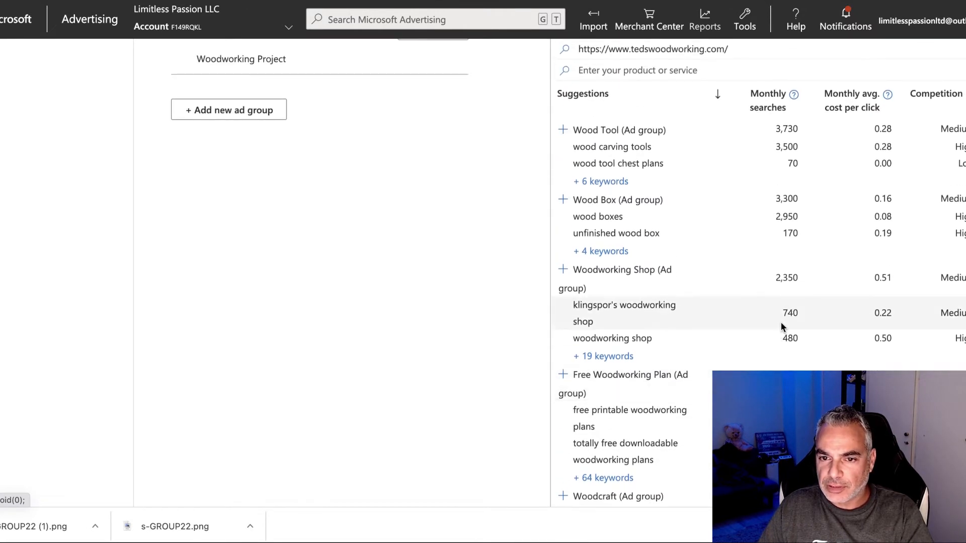
scroll(781, 326, "down", 4)
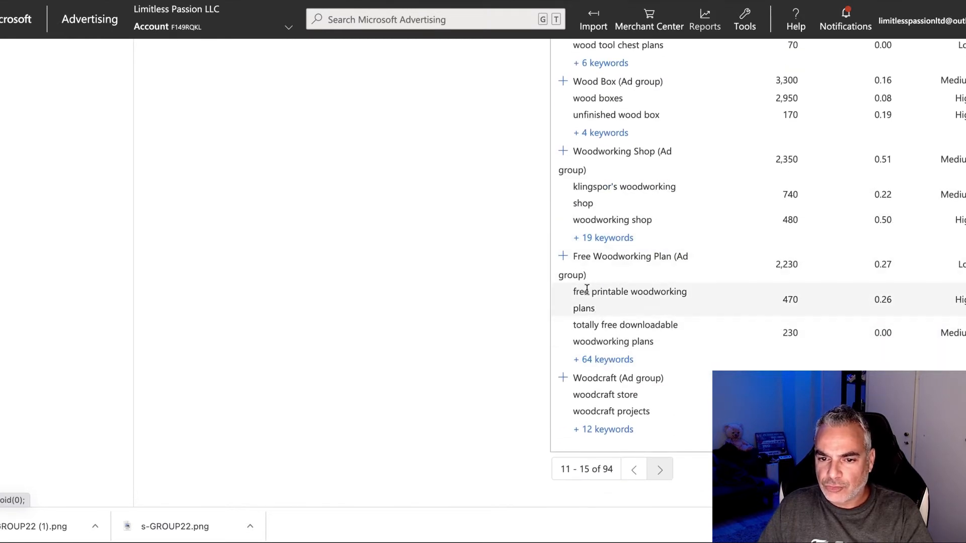
Step: Add the Free Woodworking Plan ad group, review its keywords, and save to continue to ads
left_click(609, 261)
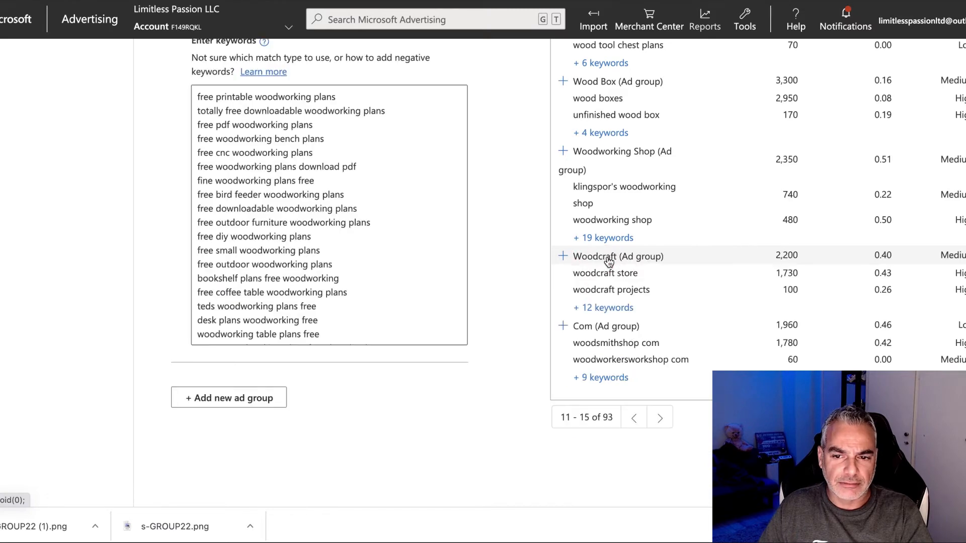
scroll(294, 269, "up", 5)
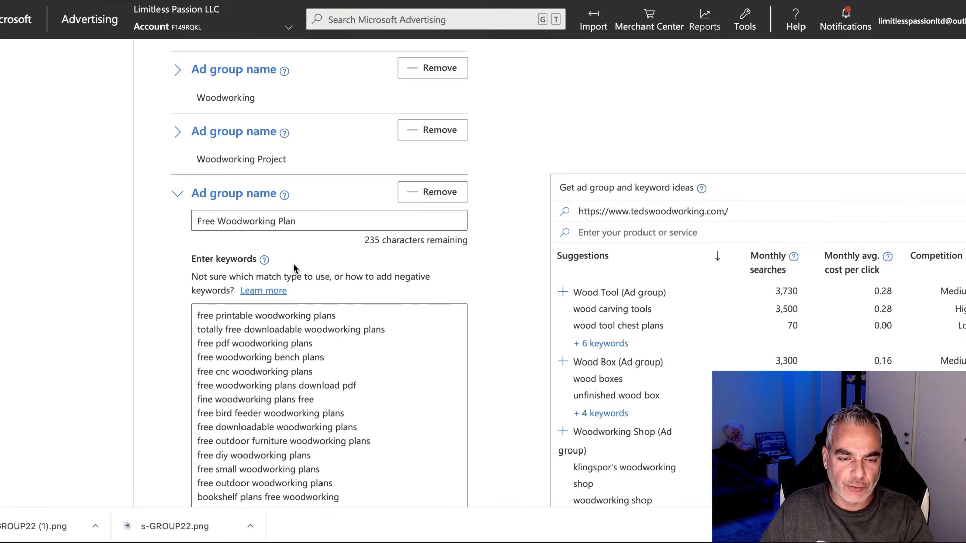
scroll(293, 265, "down", 4)
scroll(371, 346, "down", 2)
scroll(373, 343, "up", 2)
scroll(374, 343, "up", 8)
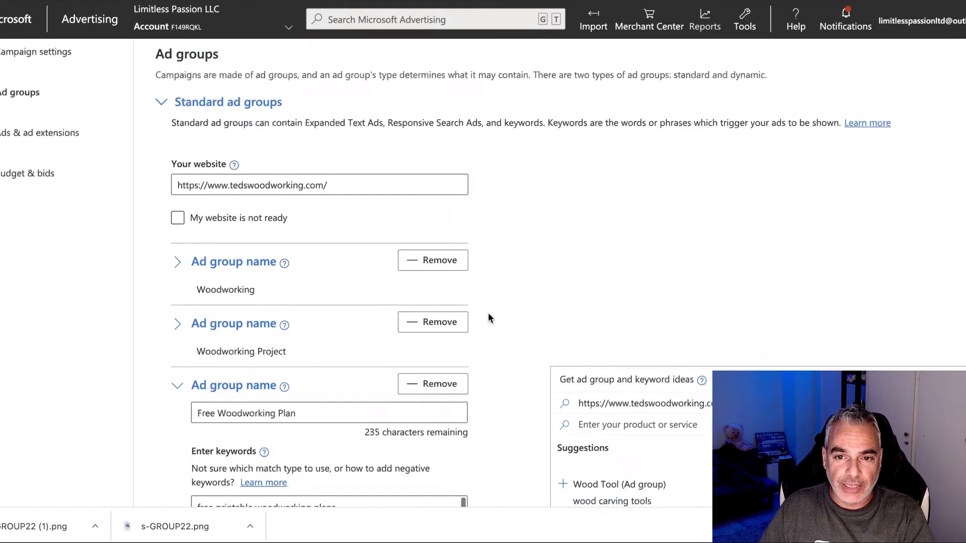
scroll(261, 246, "down", 12)
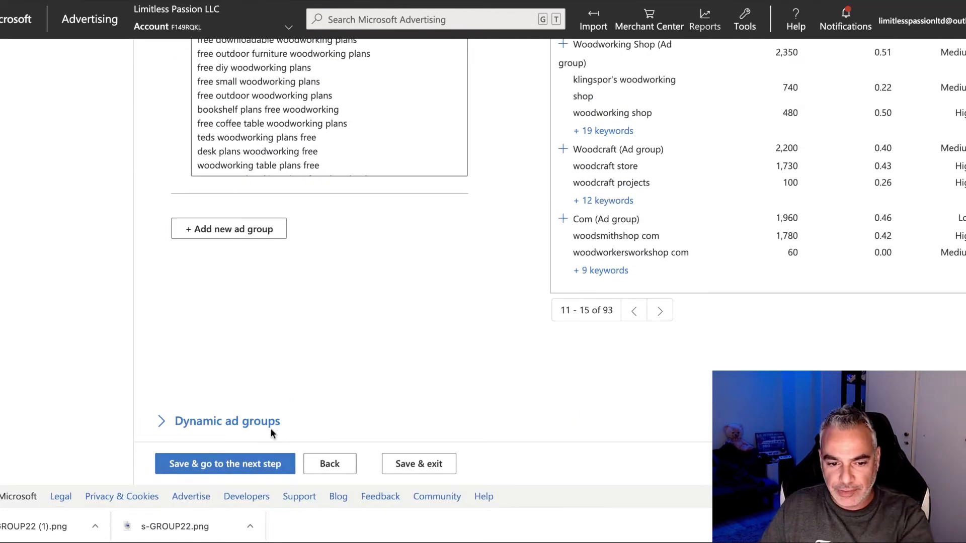
left_click(253, 467)
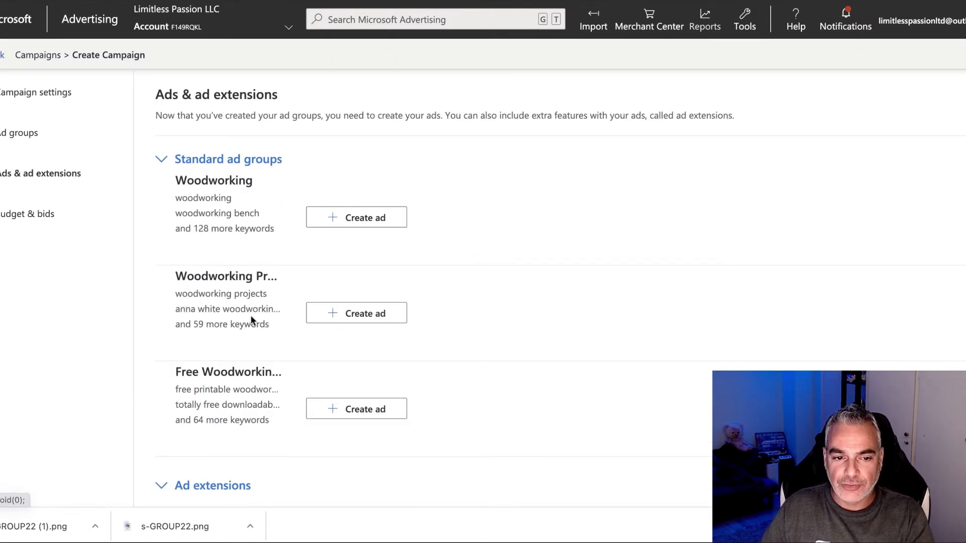
Step: Start an ad for the Woodworking group and change its type to Expanded text ad
scroll(319, 377, "down", 1)
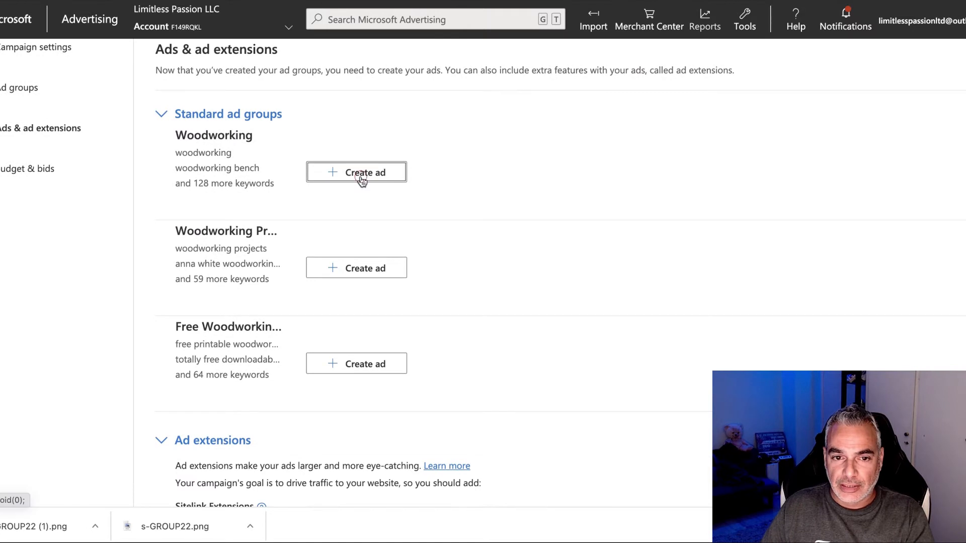
left_click(361, 180)
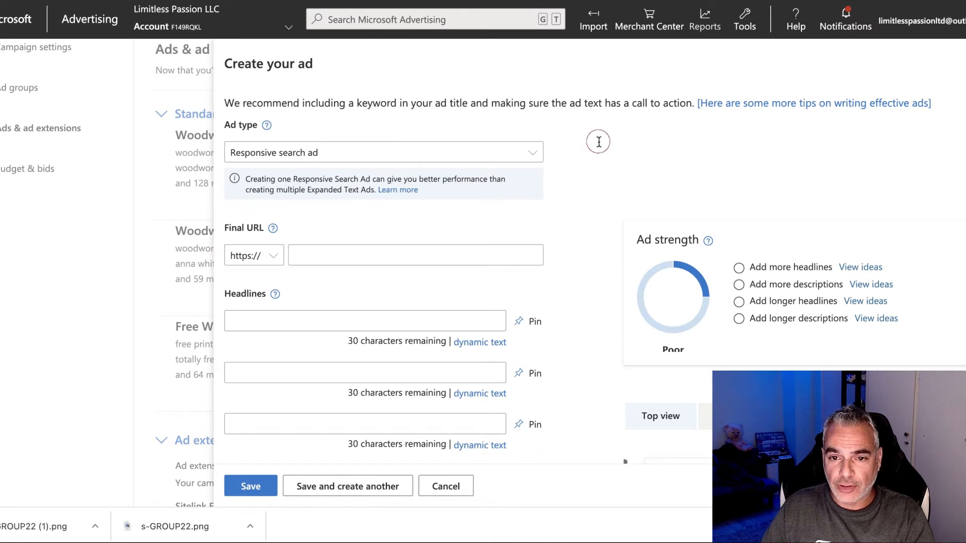
left_click(391, 257)
left_click(429, 153)
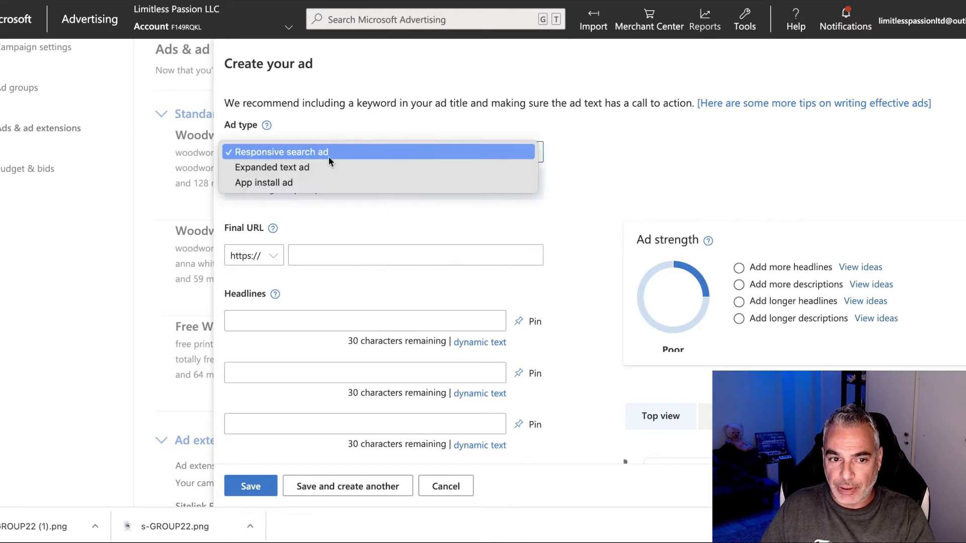
left_click(273, 169)
scroll(405, 194, "down", 1)
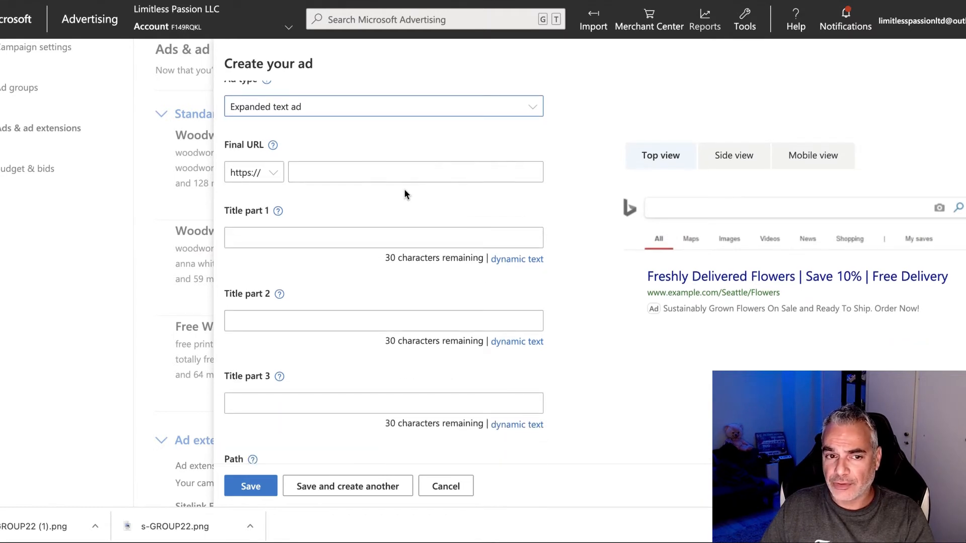
scroll(405, 195, "up", 1)
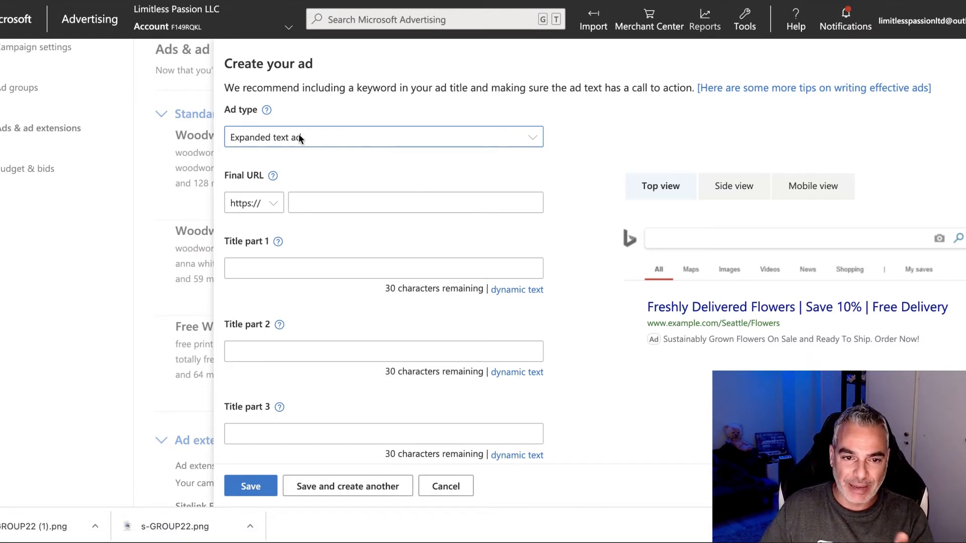
Step: Paste the competitor's address into Final URL, then delete it again
left_click(344, 202)
type("www.tedswoodworking.com")
triple_click(442, 207)
key("BackSpace")
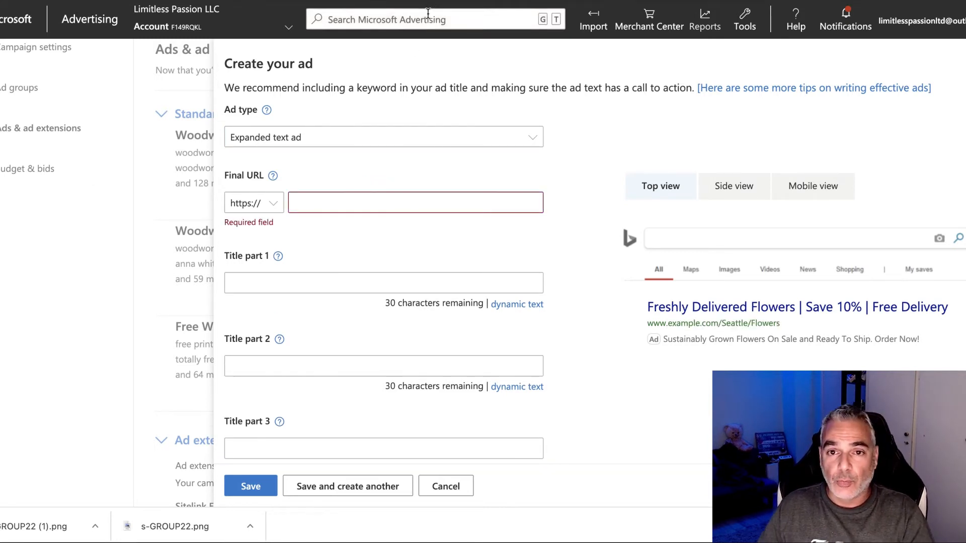
Step: Open the published Art of Woodworking Home page from GroovePages and copy its address
left_click(439, 1)
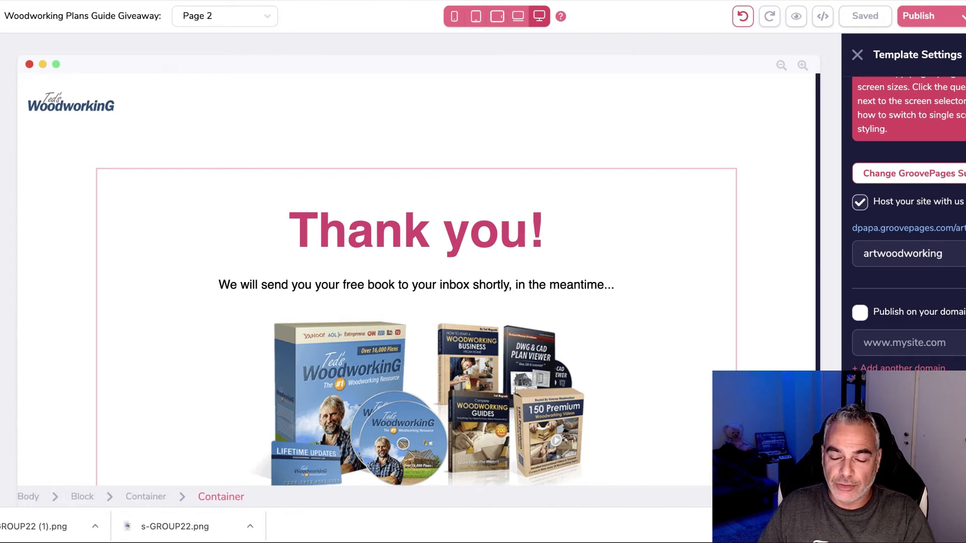
left_click(1, 113)
left_click(90, 145)
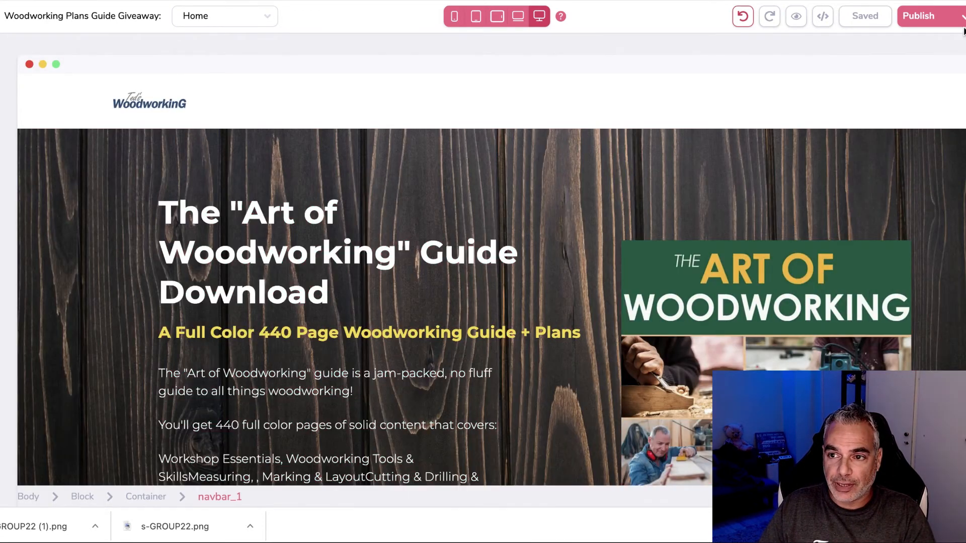
left_click(963, 18)
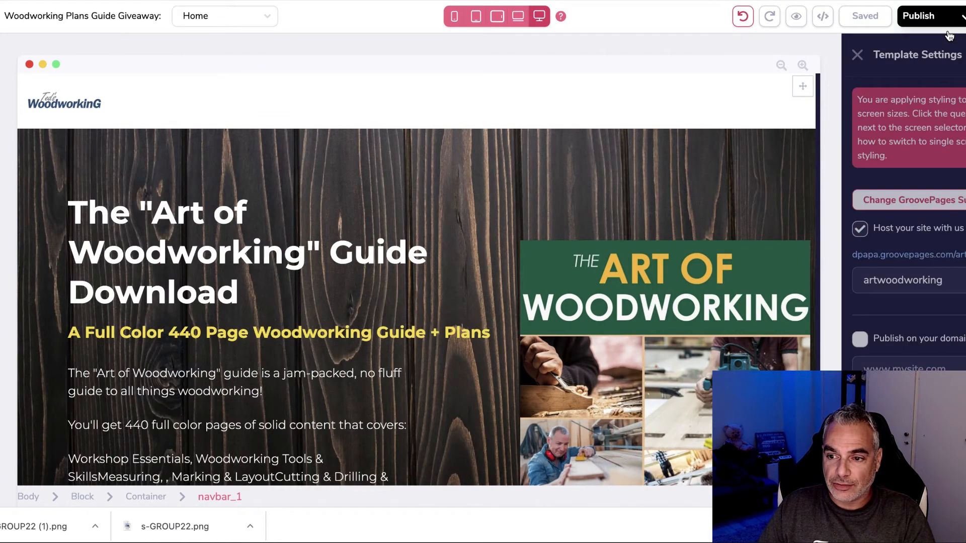
left_click(921, 255)
right_click(135, 1)
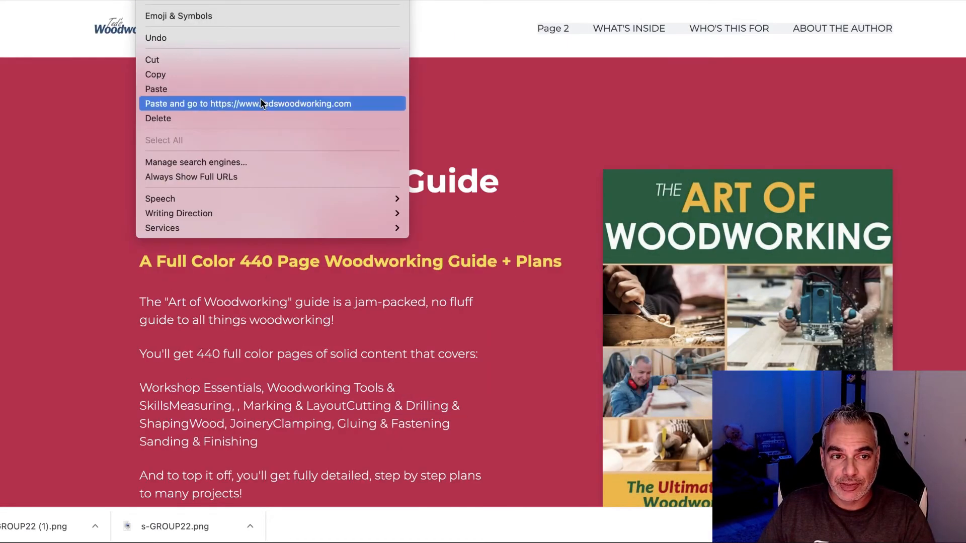
left_click(247, 77)
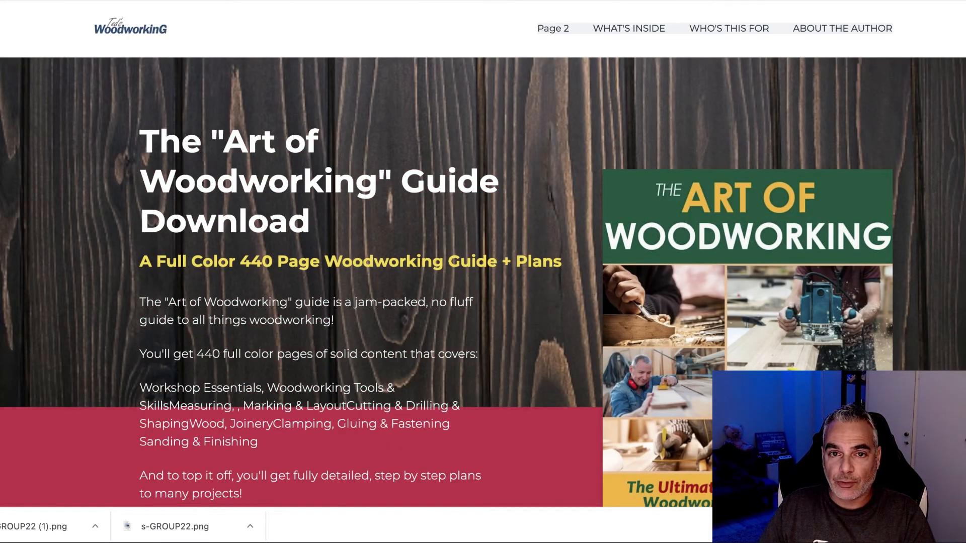
Step: Paste the landing page address into the ad's Final URL
left_click(204, 1)
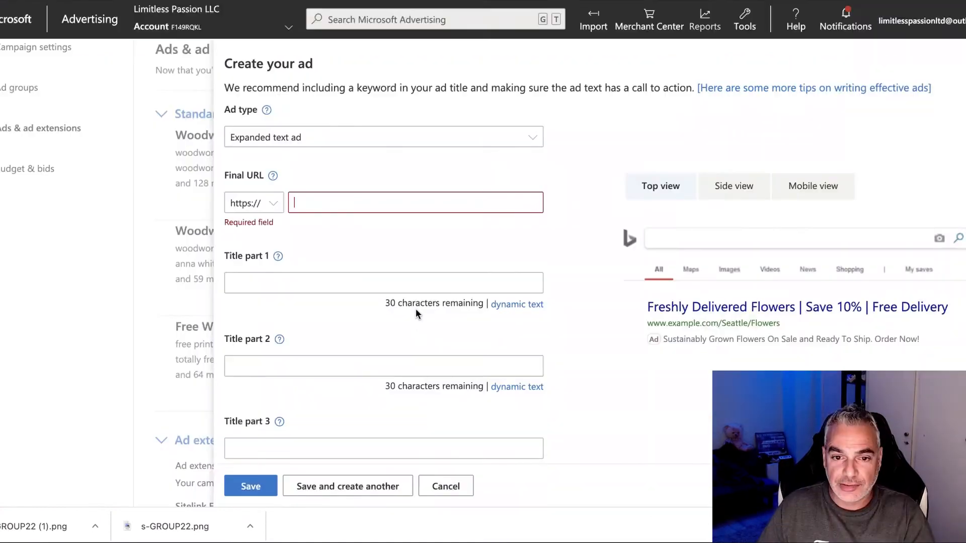
left_click(326, 201)
type("dpapa.groovepages.com/artwoodworking/index")
Step: Check the landing page tab against the dpapa.groovepages.com/artwoodworking/index Final URL, then move to Title part 1
left_click(362, 263)
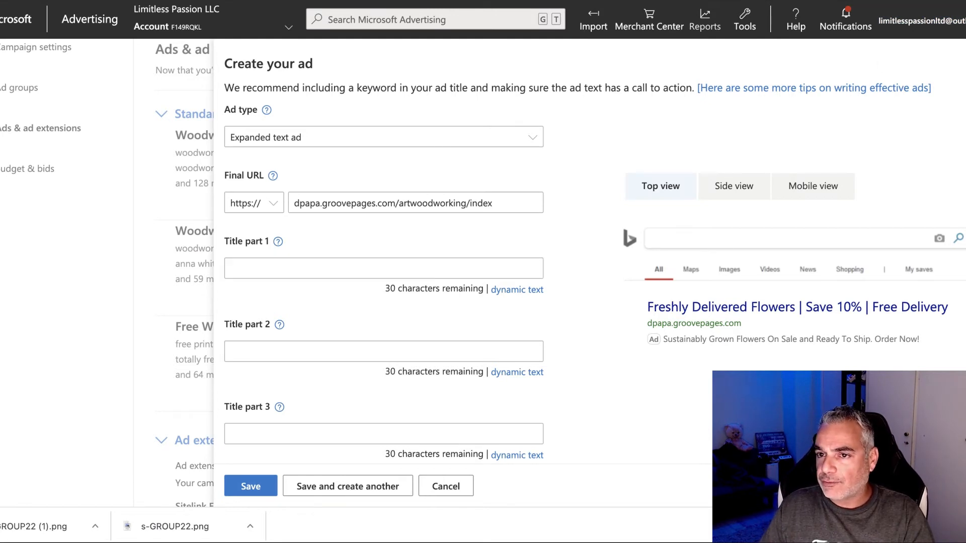
key("ctrl+Tab")
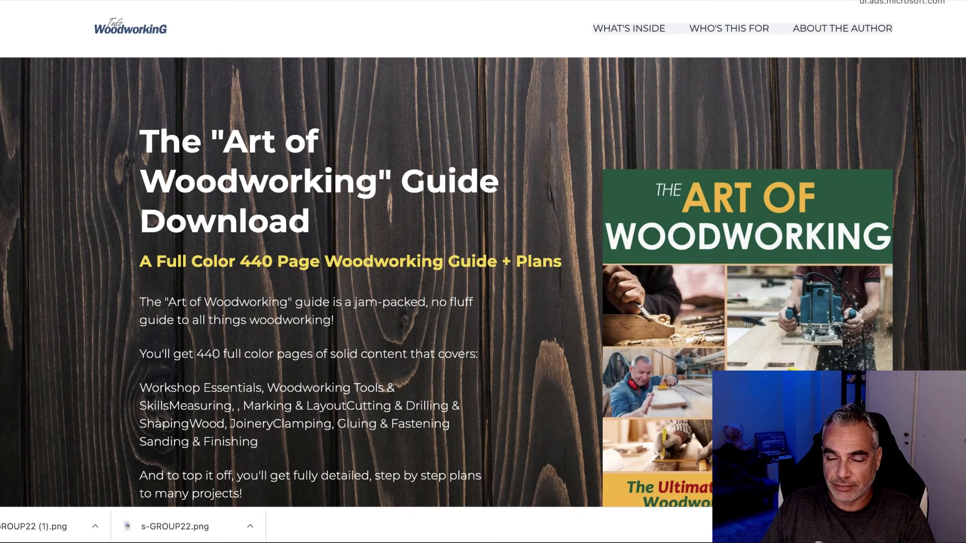
left_click(194, 0)
left_click(298, 266)
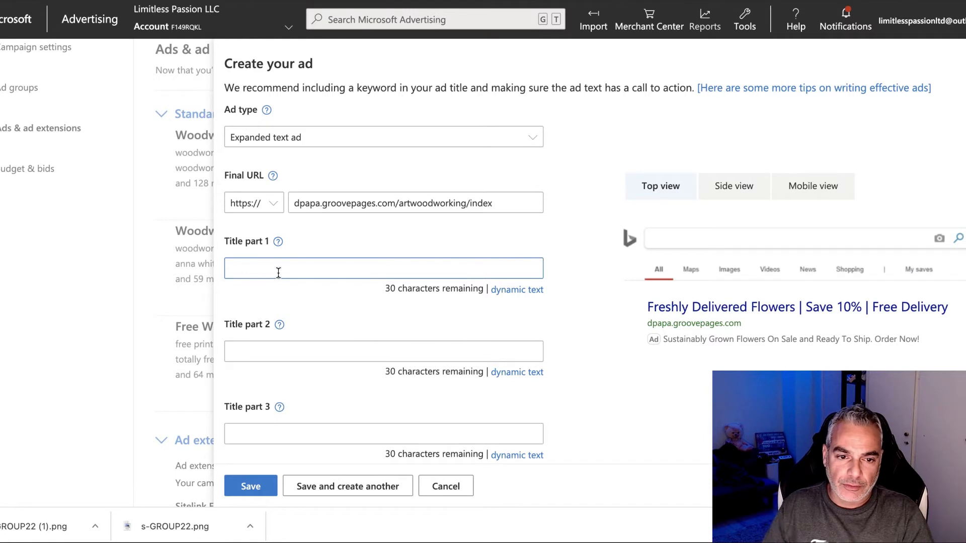
Step: Enter the ad titles 'Free Woodworking Plans' and 'For Beginners & Professional'
type("Free Woodwork")
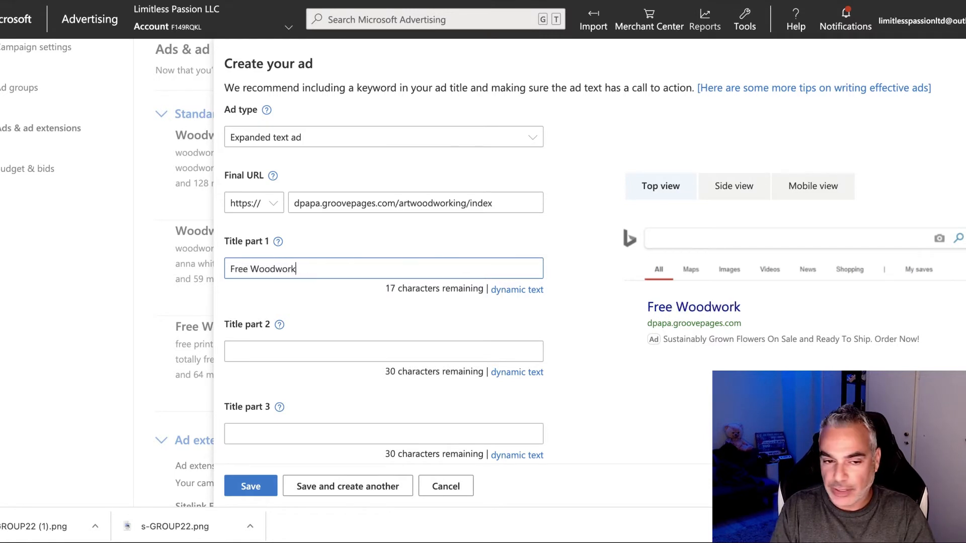
type("ing Plans")
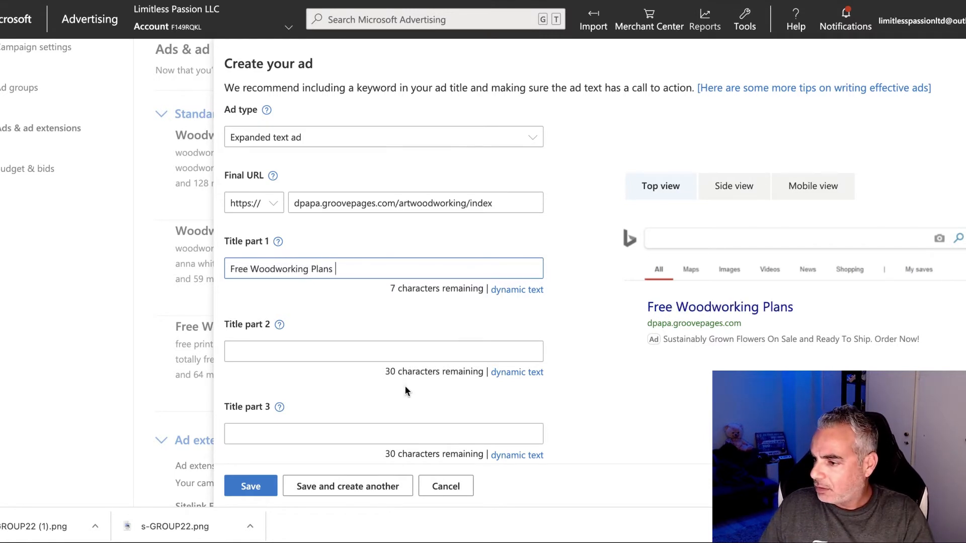
left_click(339, 347)
type("For Beg")
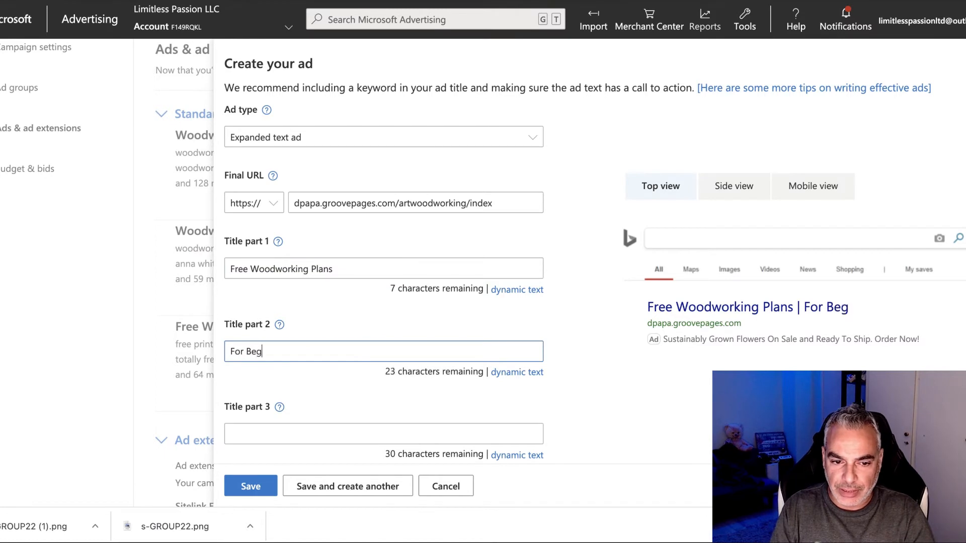
type("inners & Profesasion")
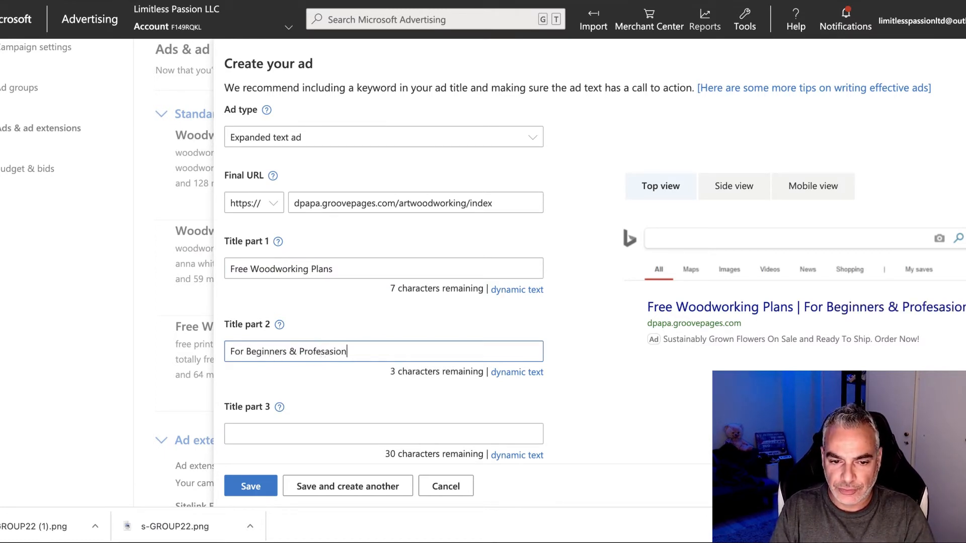
key("BackSpace")
key("BackSpace")
key("BackSpace")
key("BackSpace")
key("BackSpace")
type("sionals")
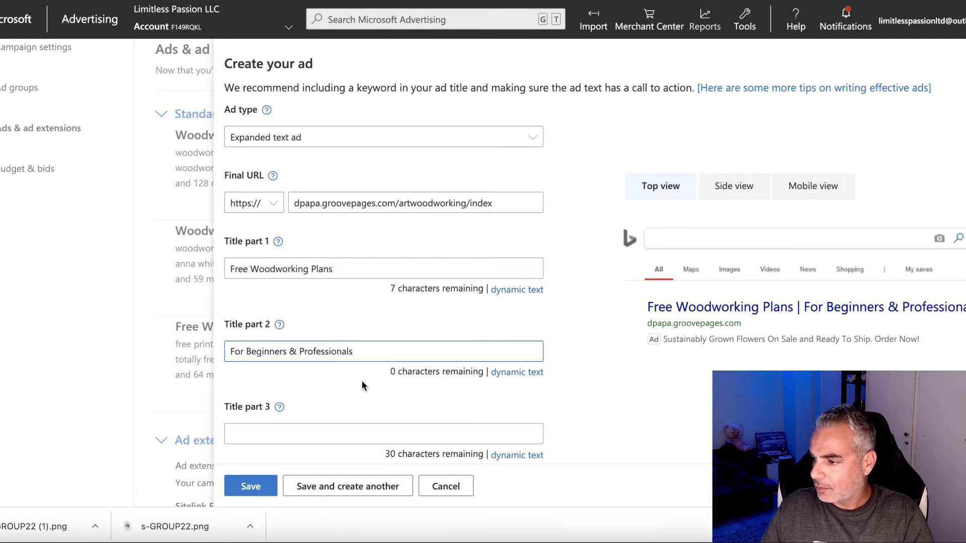
scroll(362, 382, "down", 5)
Step: Paste the prepared description into Ad text 1, changing 150 to 16,000 project plans
left_click(335, 278)
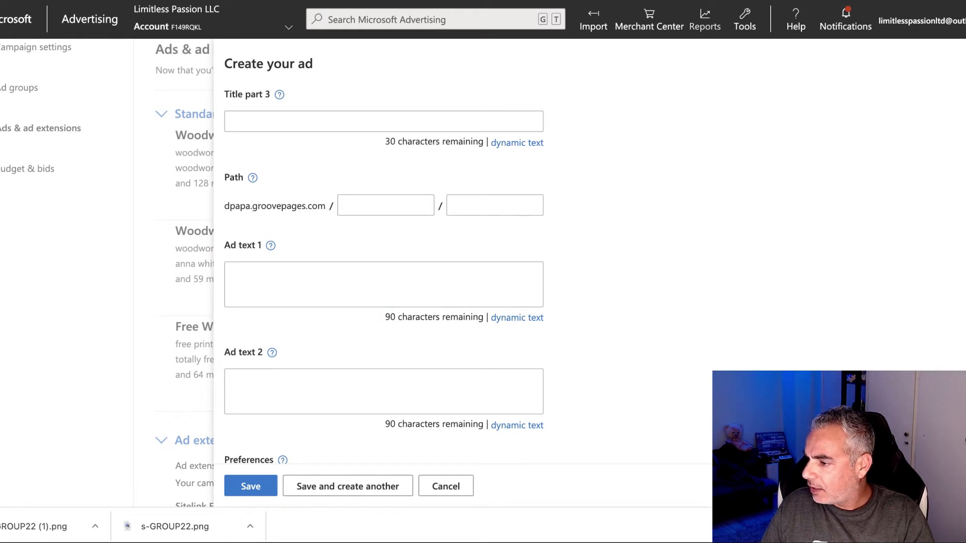
left_click(367, 288)
type("Get Free & Instant Access To Over 150 Highly Detailed Woodworking Project Plans.")
double_click(381, 274)
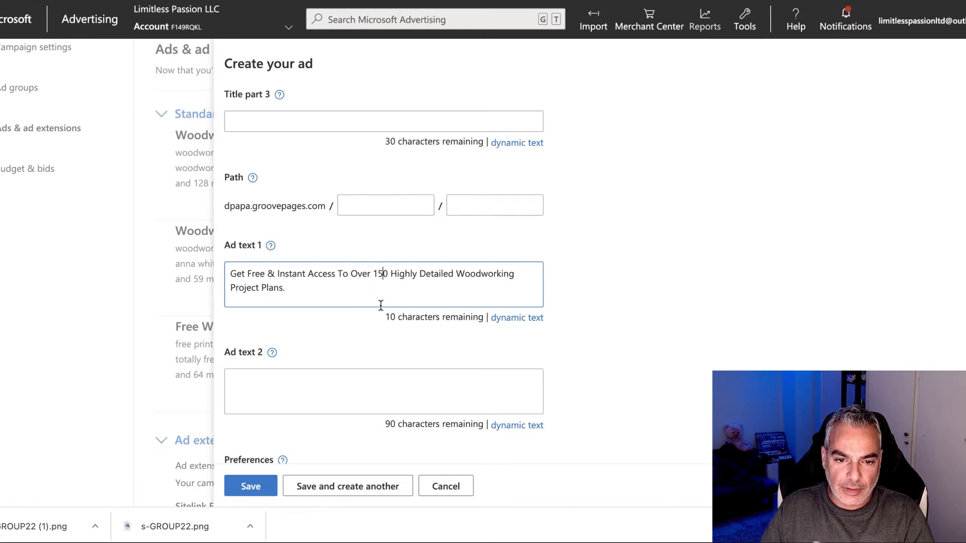
key("BackSpace")
type("16,000")
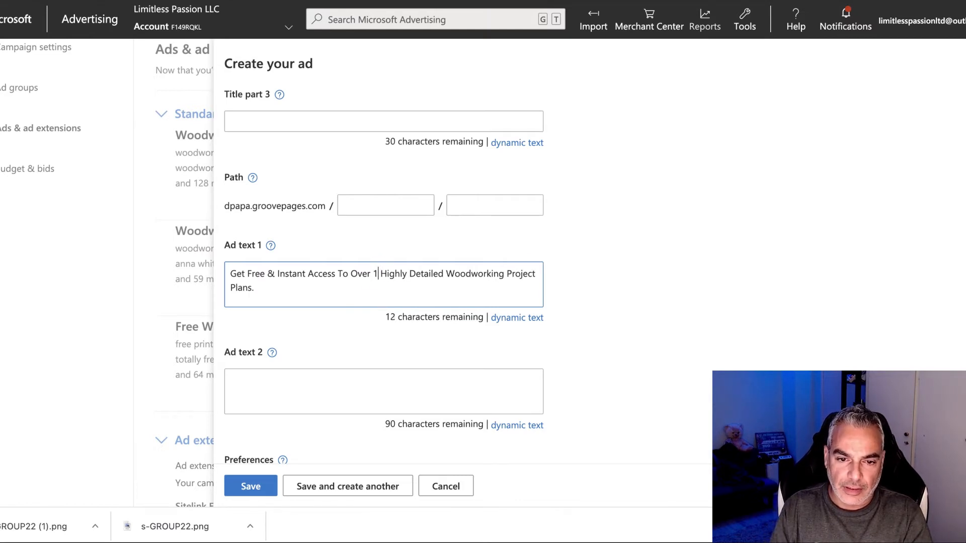
key("BackSpace")
key("BackSpace")
key("BackSpace")
type("000")
key("BackSpace")
key("BackSpace")
key("BackSpace")
type("000")
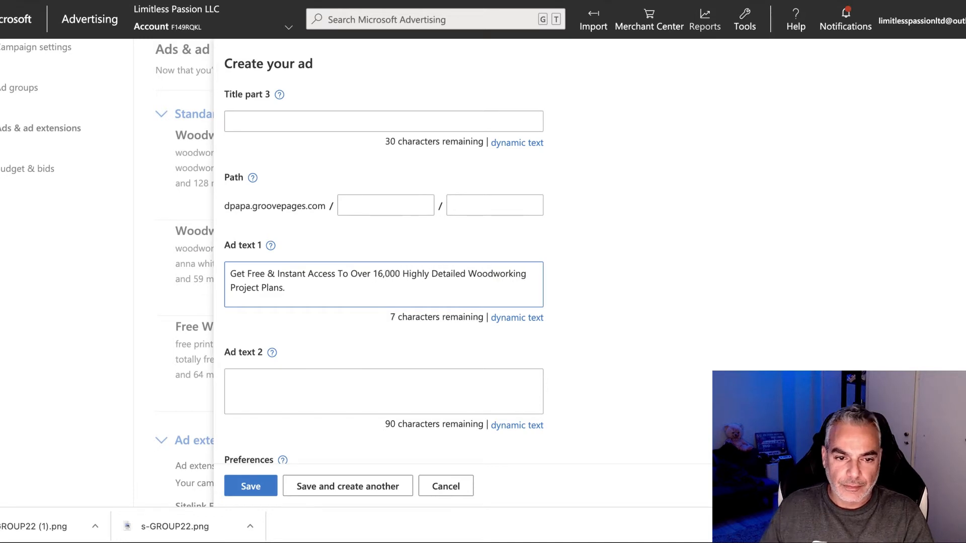
scroll(368, 342, "up", 1)
scroll(368, 343, "down", 5)
scroll(367, 343, "up", 3)
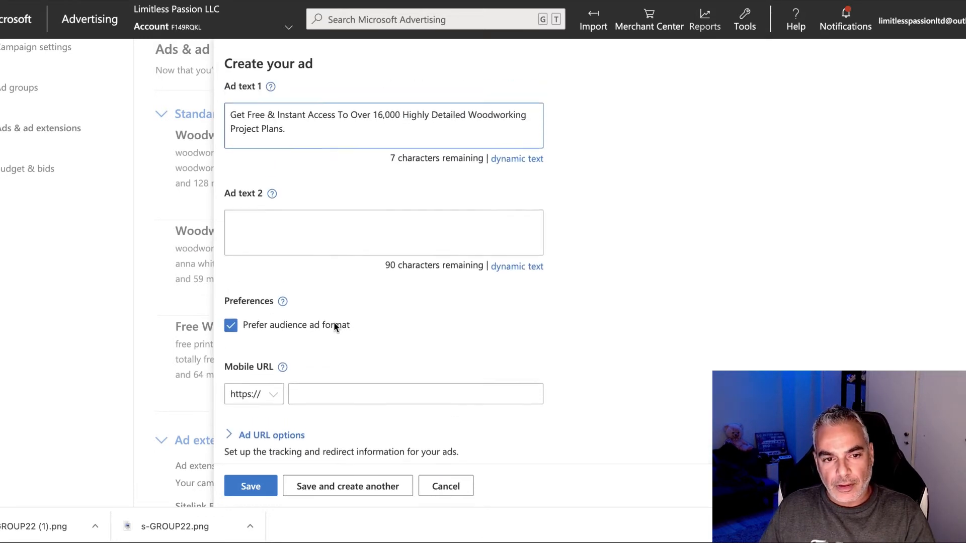
scroll(334, 322, "up", 1)
Step: Move on to Ad text 2, then return to the GroovePages opt-in page
left_click(426, 358)
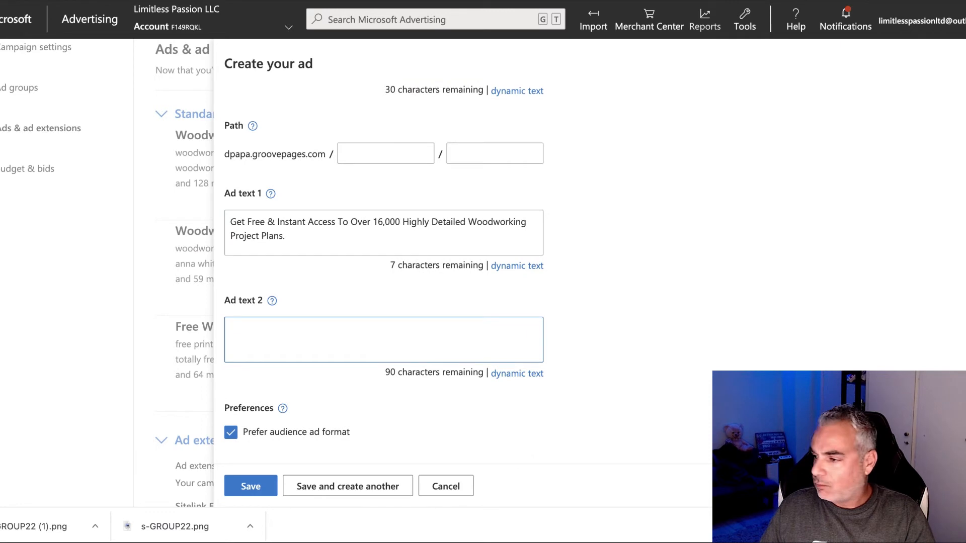
scroll(679, 463, "up", 1)
scroll(619, 451, "down", 1)
left_click(238, 311)
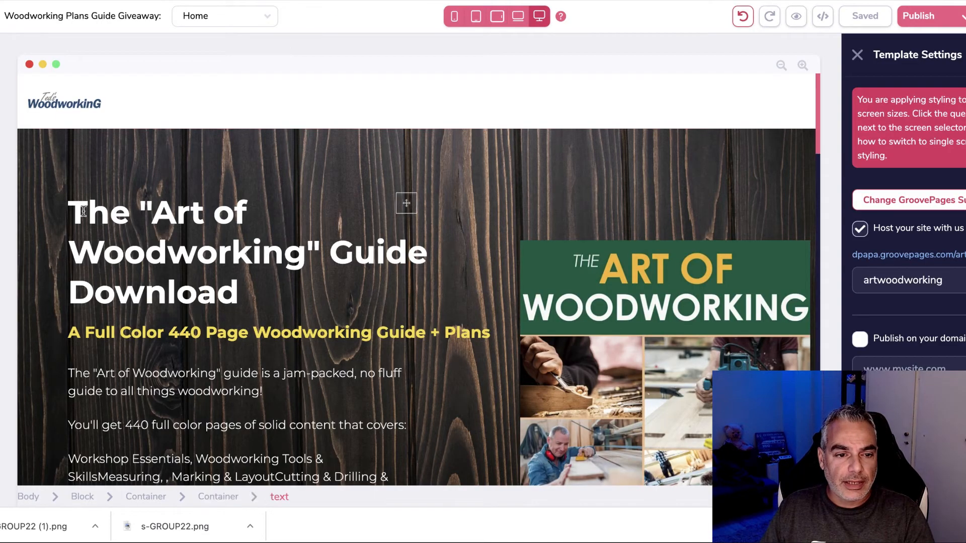
key("ctrl+a")
Step: Copy the Art of Woodworking guide description paragraph, then return to the ad's Ad text 2 box
left_click_drag(250, 239, 231, 257)
scroll(151, 297, "down", 2)
left_click(76, 290)
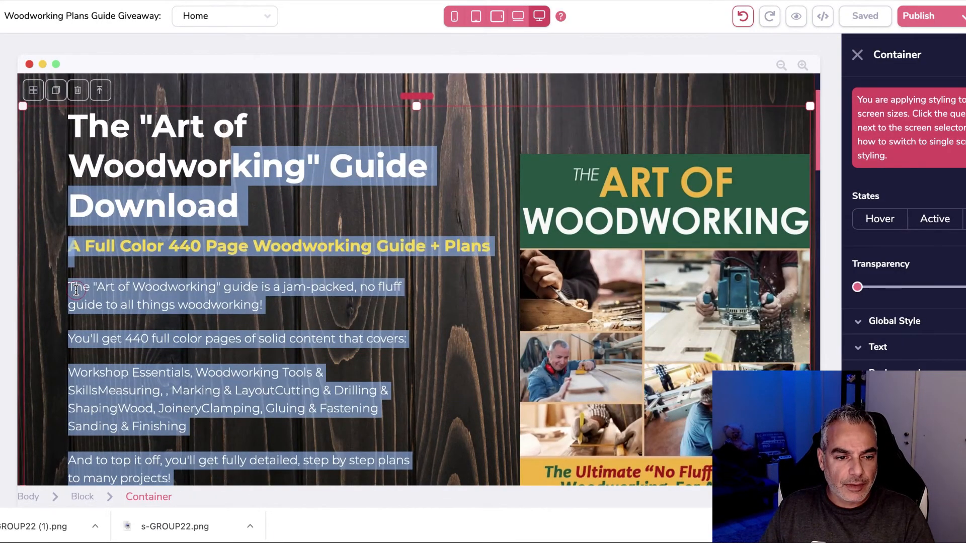
left_click_drag(71, 288, 275, 312)
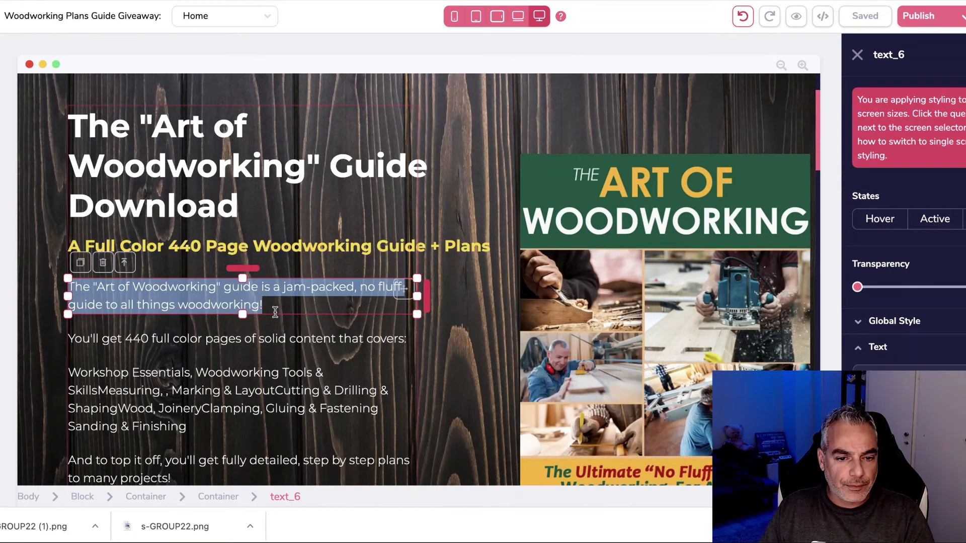
right_click(196, 305)
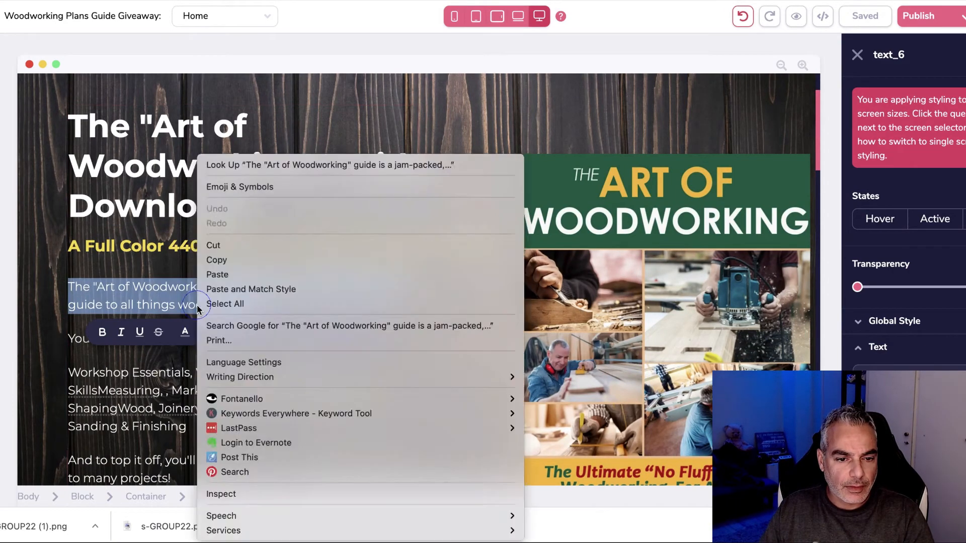
left_click(236, 261)
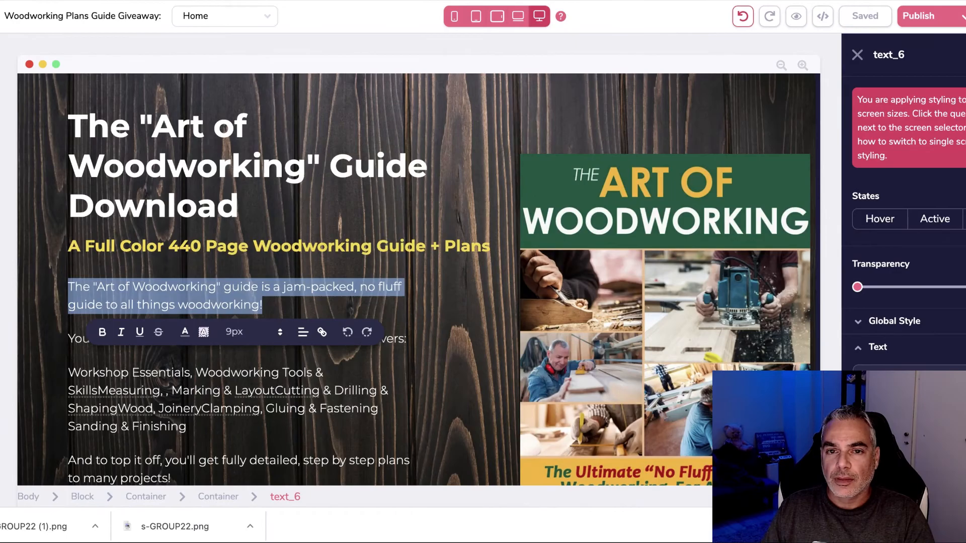
left_click(101, 1)
left_click(276, 328)
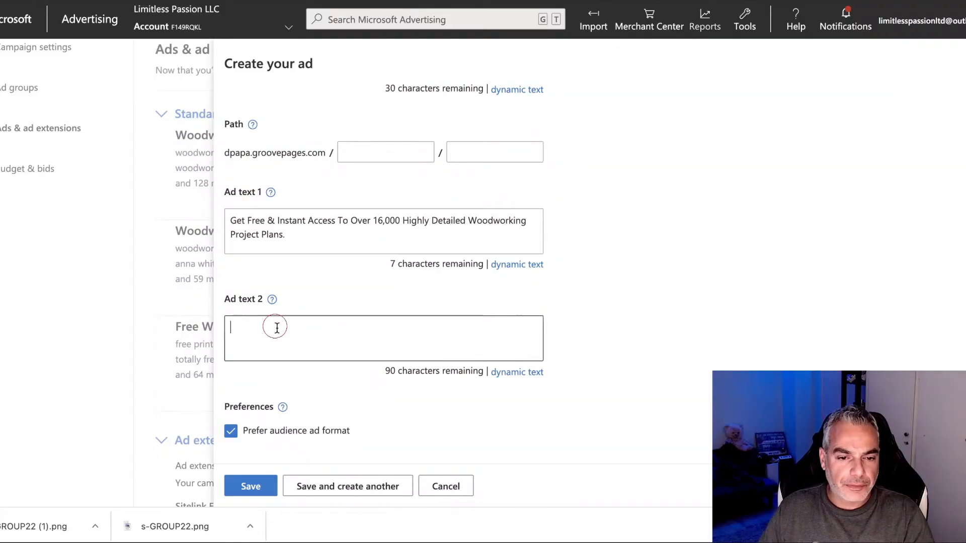
Step: Paste the guide description as Ad text 2
key("super+v")
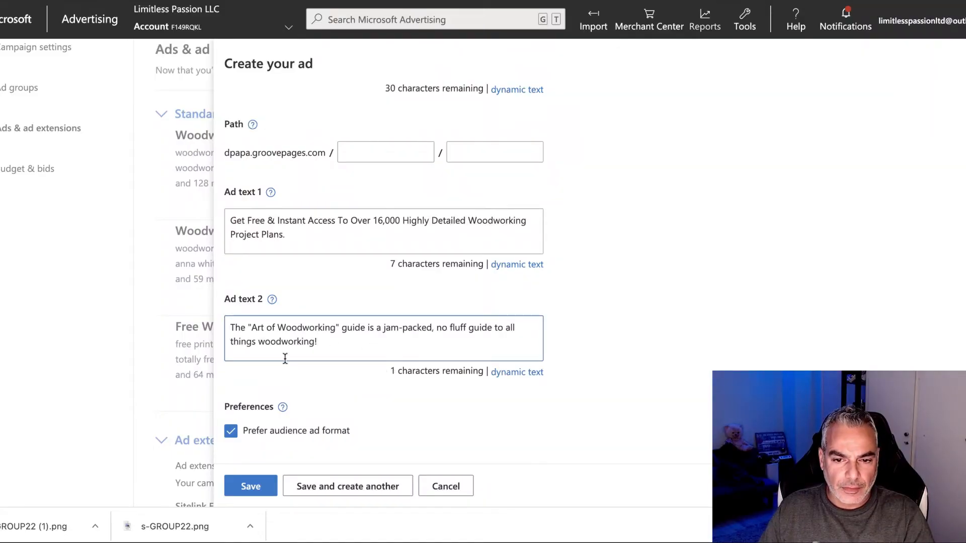
scroll(293, 357, "down", 2)
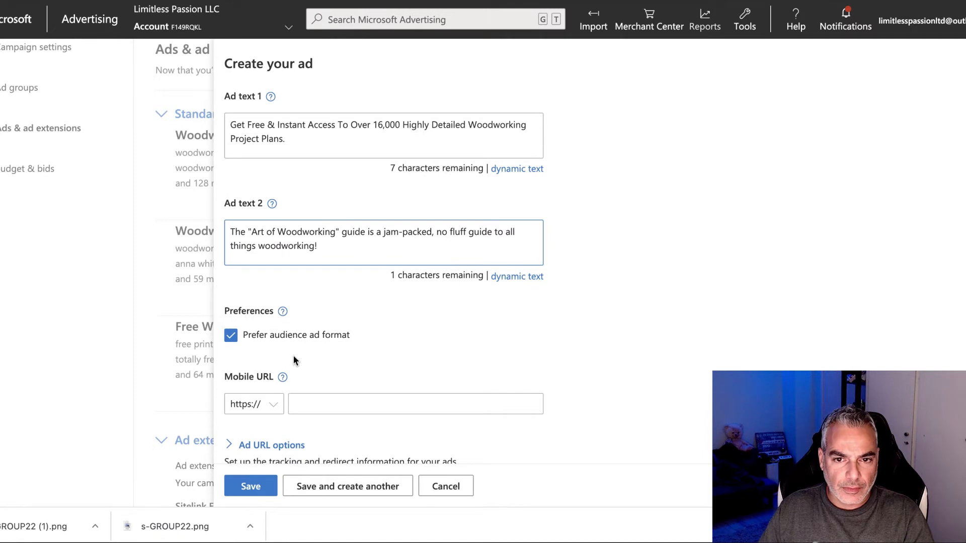
scroll(293, 354, "down", 2)
Step: Reuse the Final URL dpapa.groovepages.com/artwoodworking/index as Mobile URL and save the ad
left_click(312, 308)
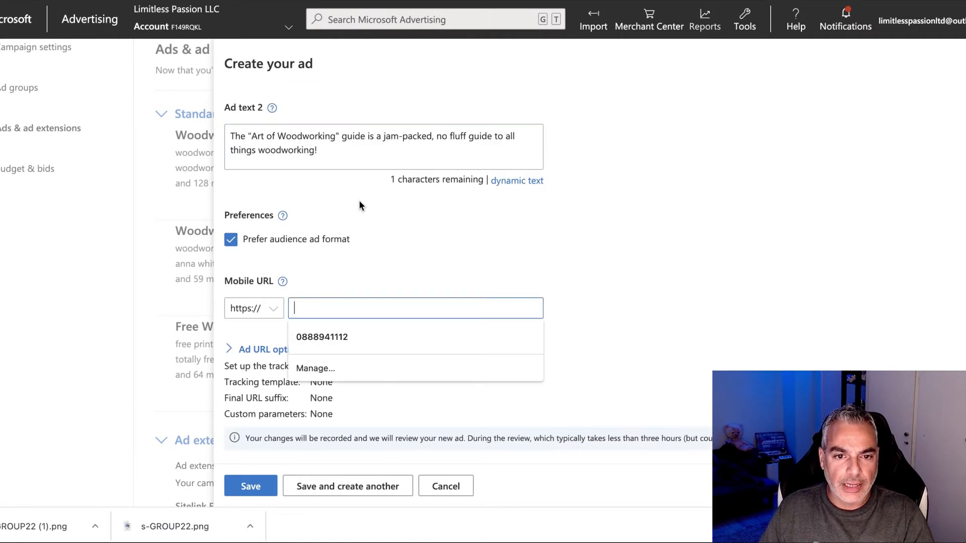
scroll(358, 204, "up", 10)
triple_click(443, 218)
scroll(323, 276, "down", 10)
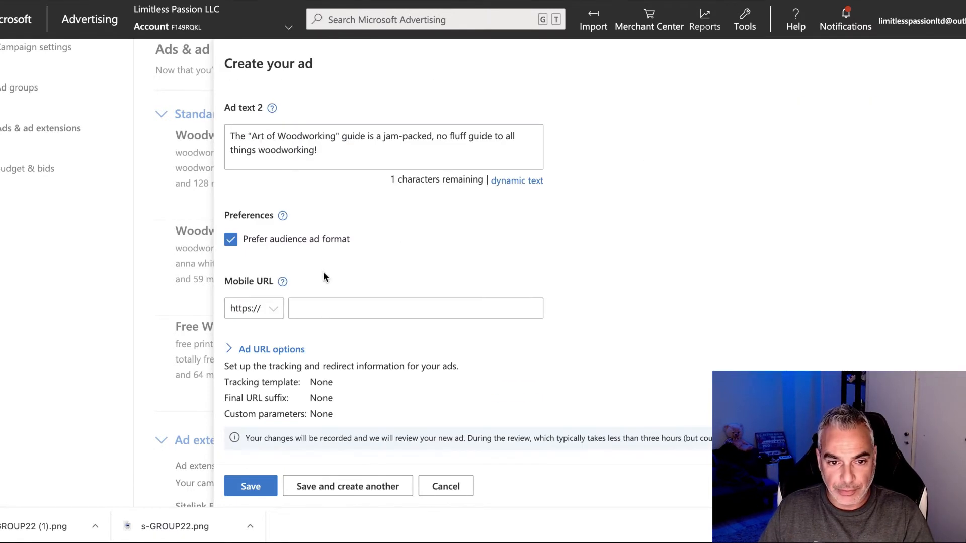
left_click(341, 303)
key("ctrl+v")
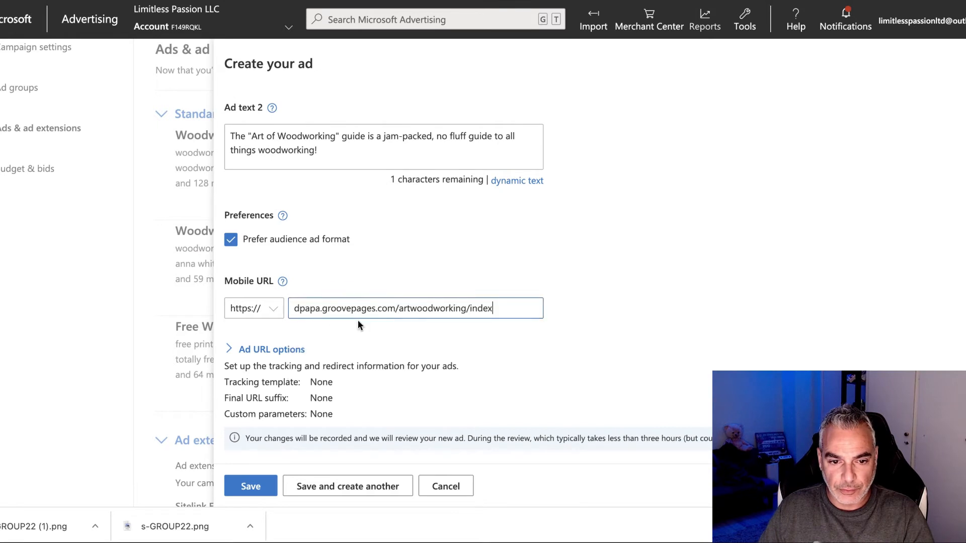
left_click(251, 486)
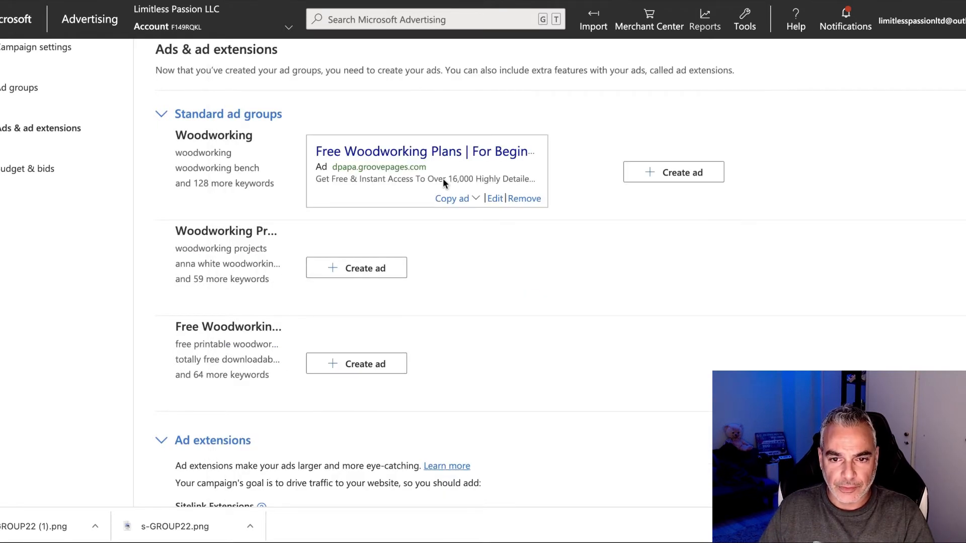
Step: Copy the Woodworking ad to all other ad groups and review the resulting list
left_click(461, 201)
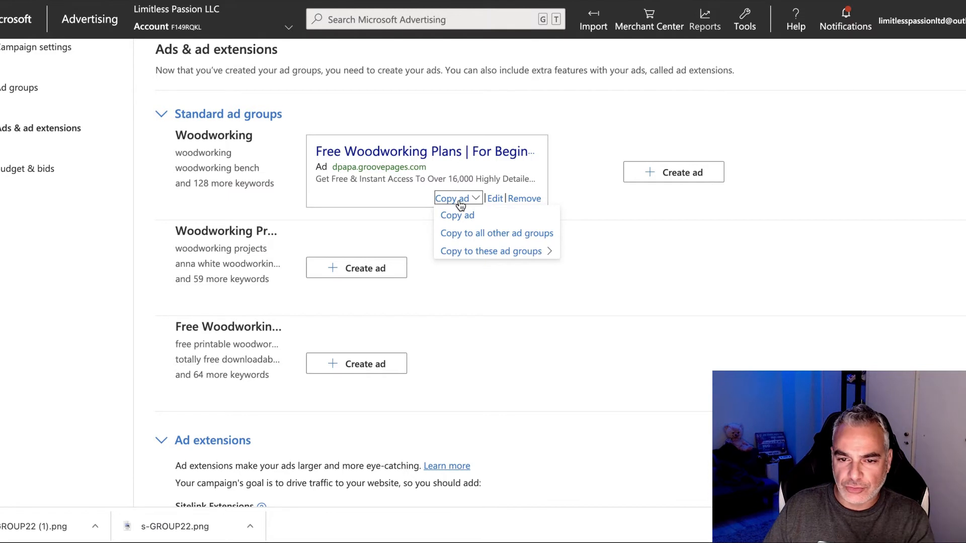
left_click(475, 234)
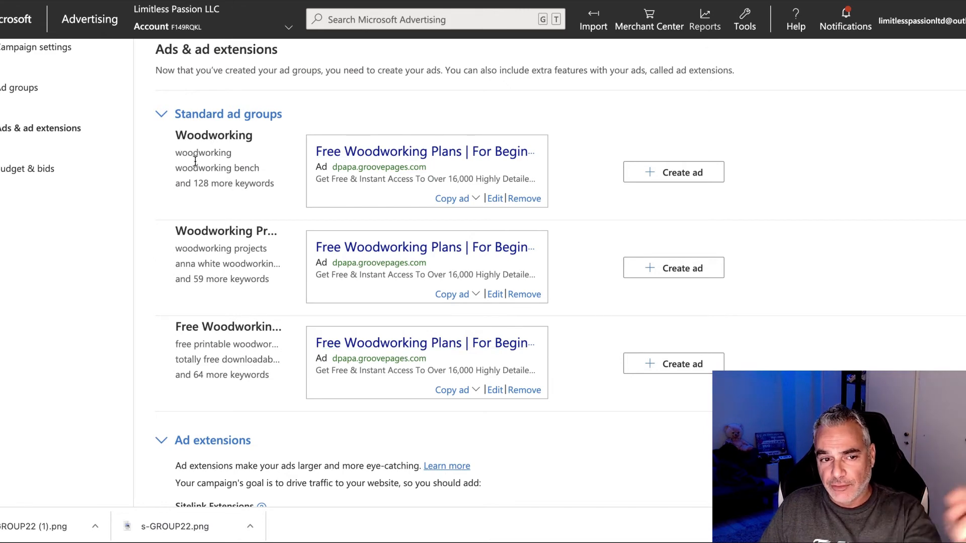
scroll(386, 211, "down", 4)
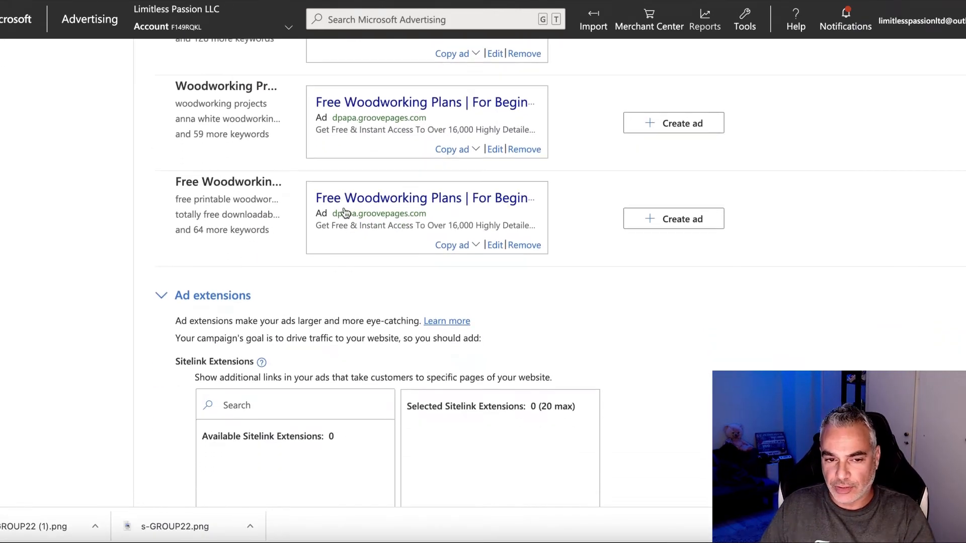
scroll(663, 180, "up", 4)
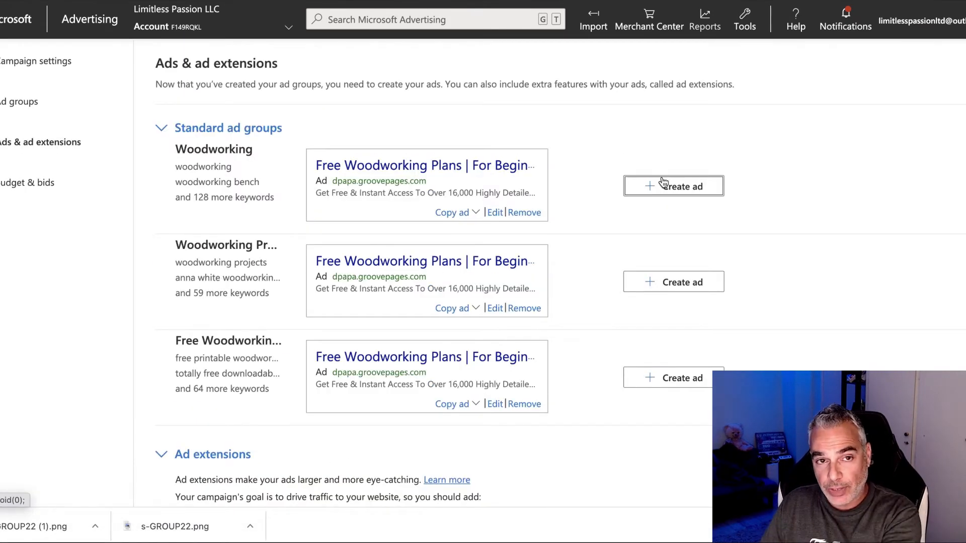
scroll(375, 205, "down", 8)
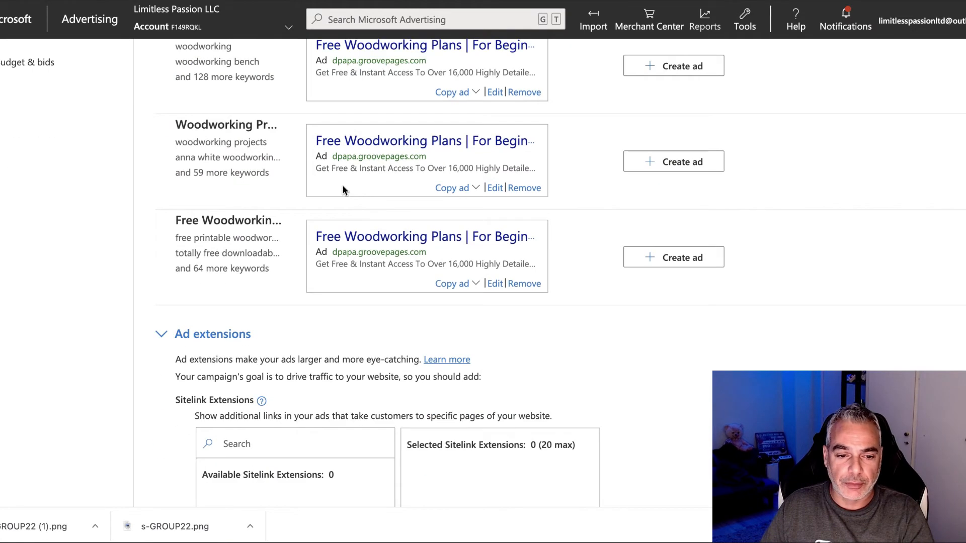
scroll(279, 147, "down", 7)
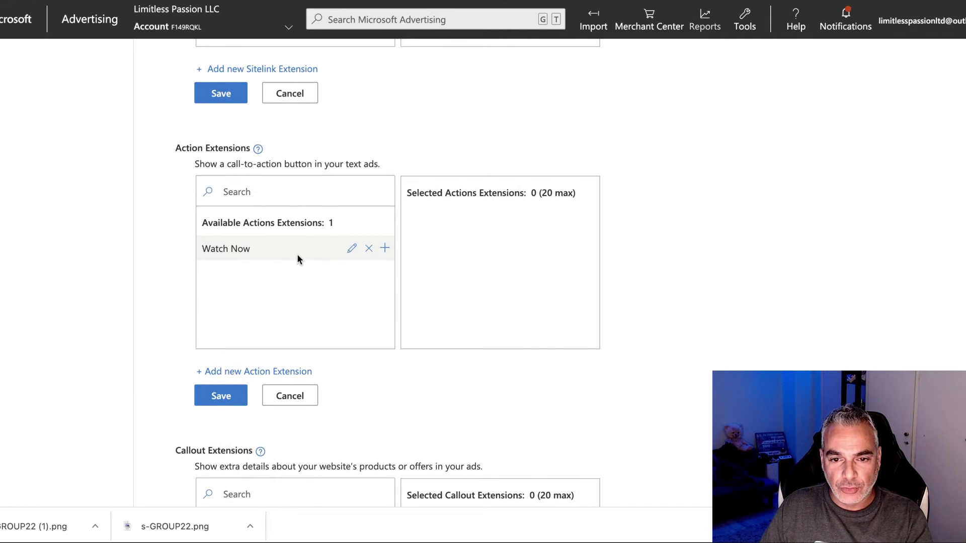
Step: Add the Watch Now extension, replacing its plantbasedvega.com Final and Mobile URLs with the GroovePages page
scroll(292, 257, "up", 1)
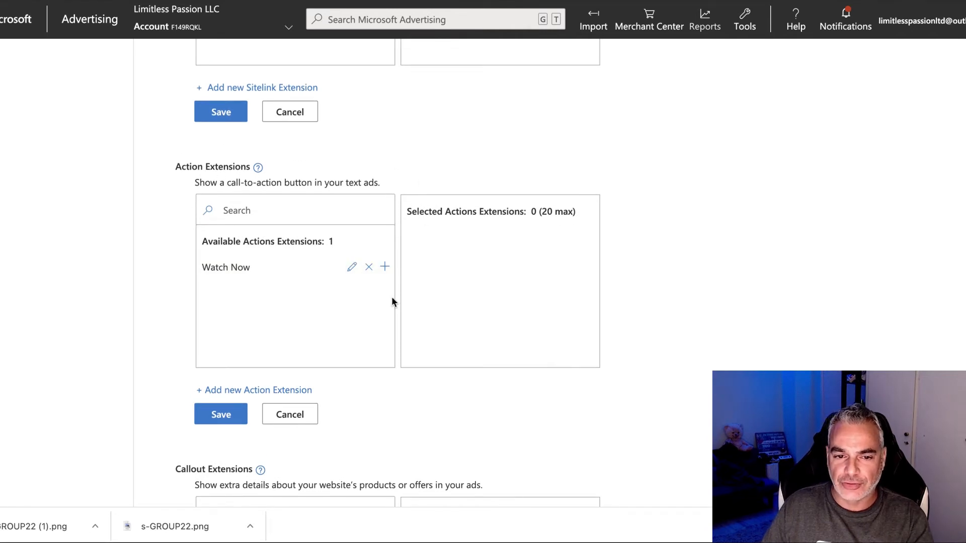
left_click(383, 269)
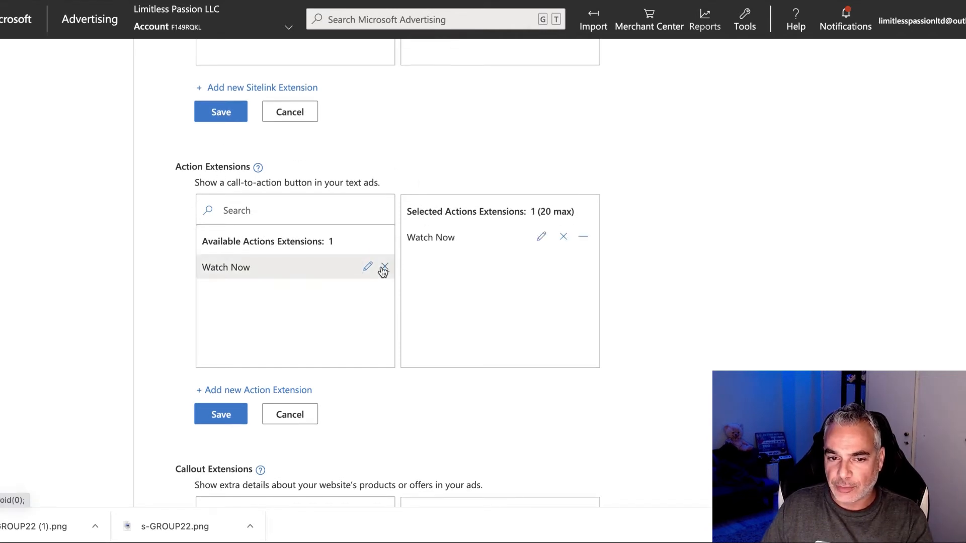
left_click(540, 239)
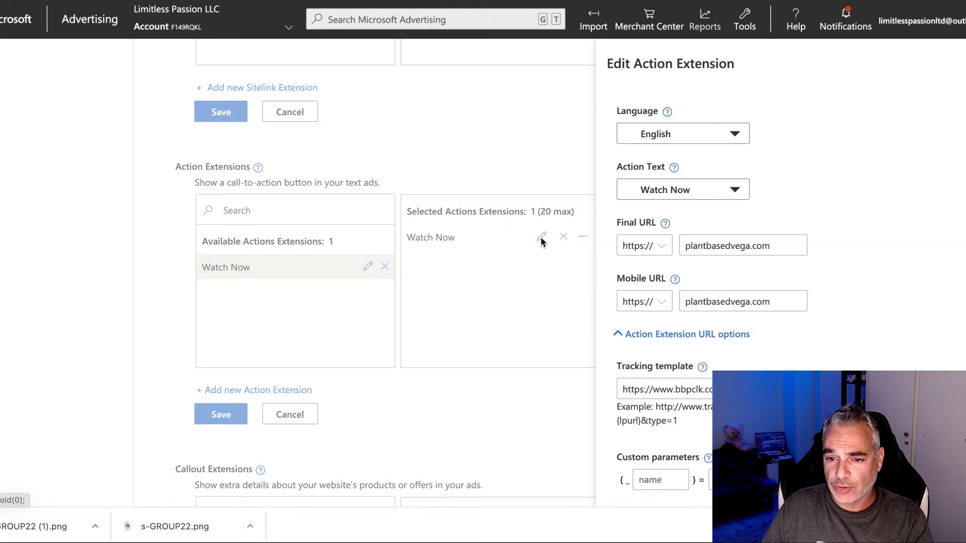
left_click_drag(805, 247, 665, 245)
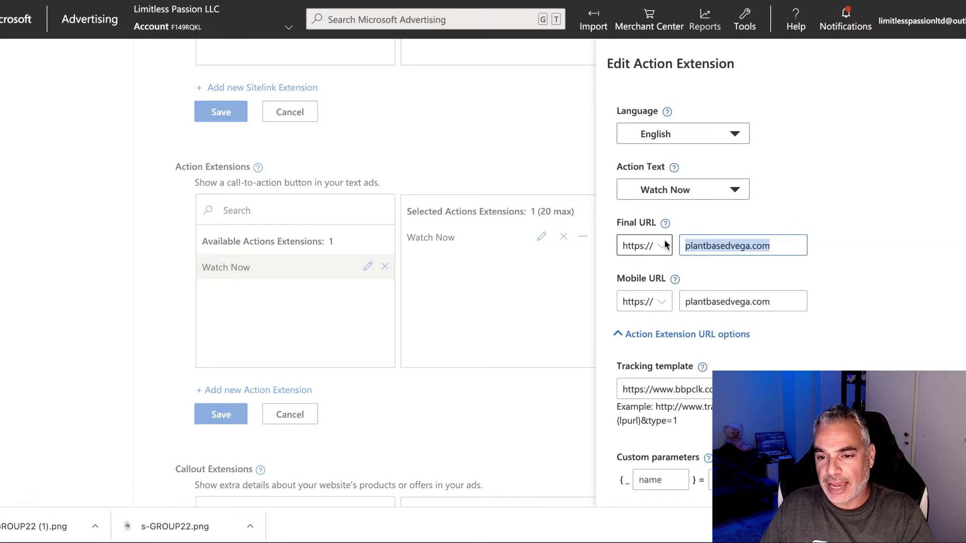
key("BackSpace")
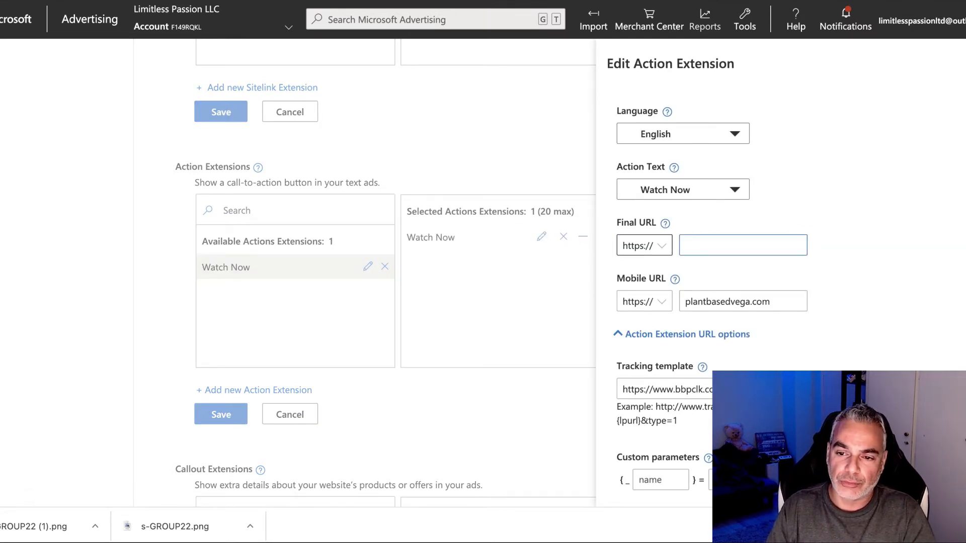
key("ctrl+v")
triple_click(777, 301)
key("ctrl+v")
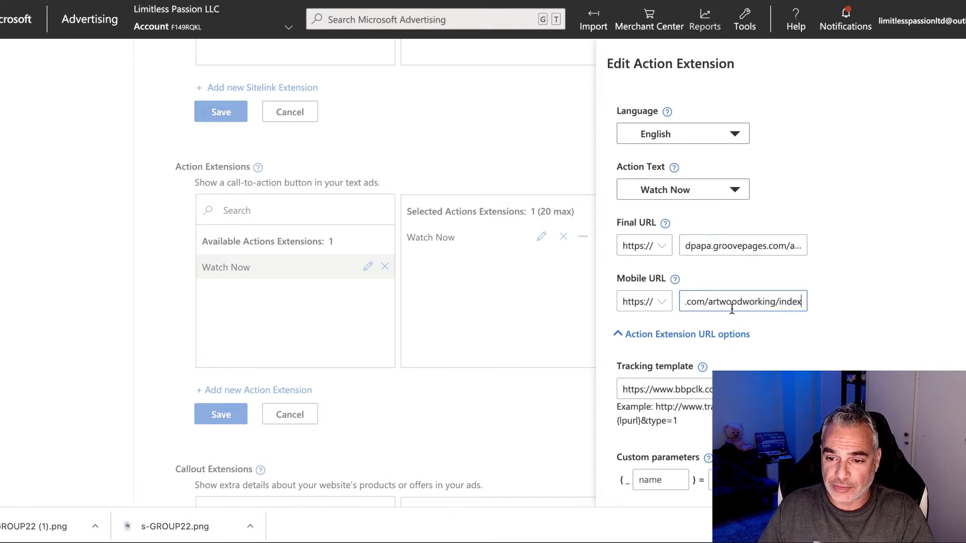
Step: Clear the tracking template, save the extension and Action Extensions, and continue to Budget & bids
scroll(705, 344, "down", 2)
triple_click(814, 319)
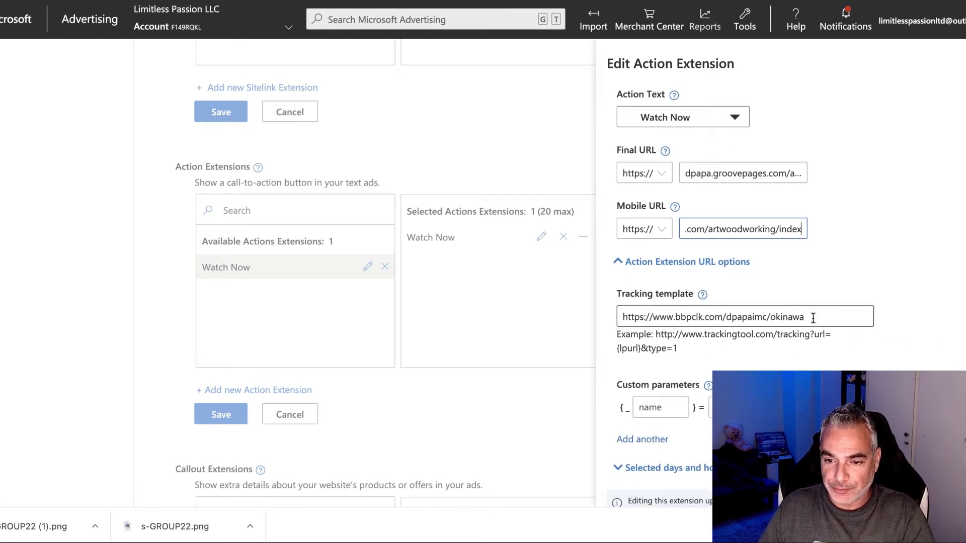
key("BackSpace")
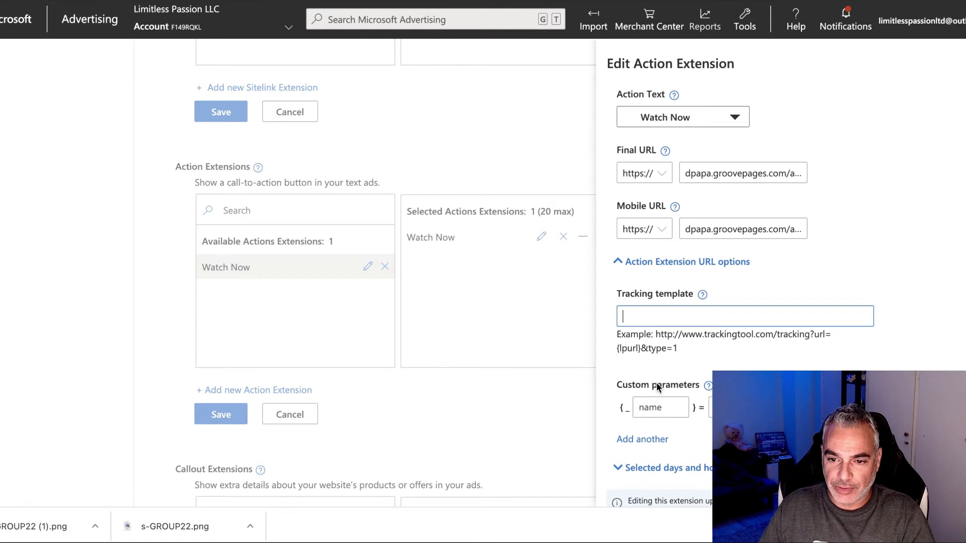
scroll(656, 385, "down", 3)
left_click(633, 473)
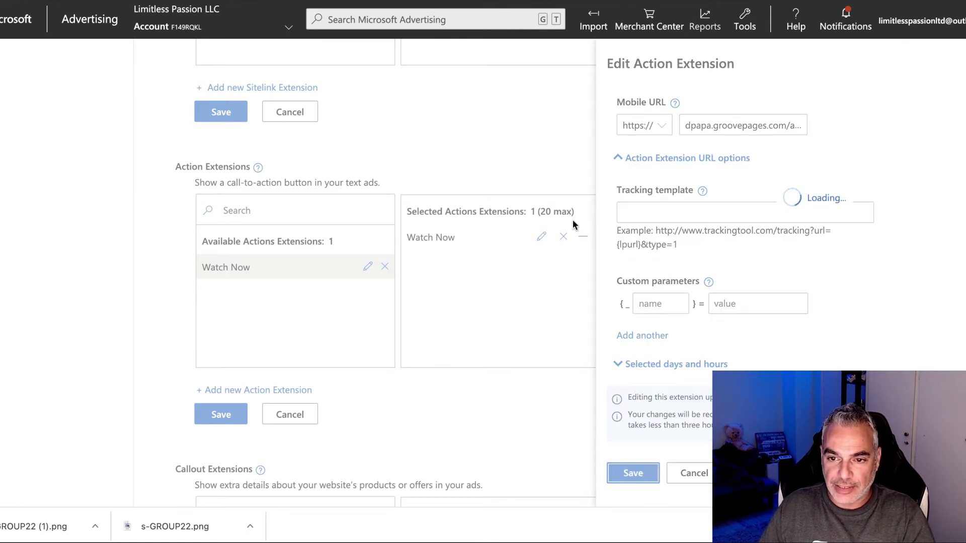
left_click(225, 415)
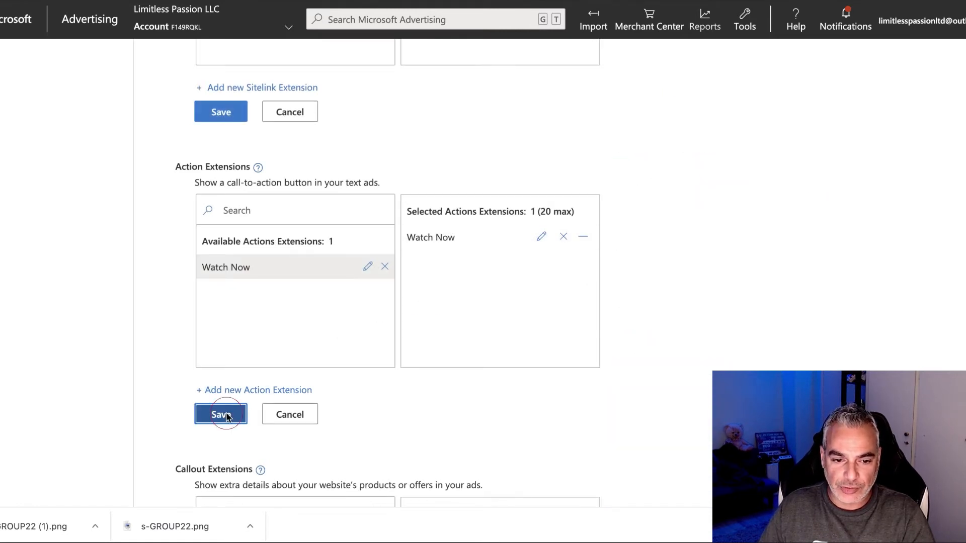
scroll(403, 327, "down", 10)
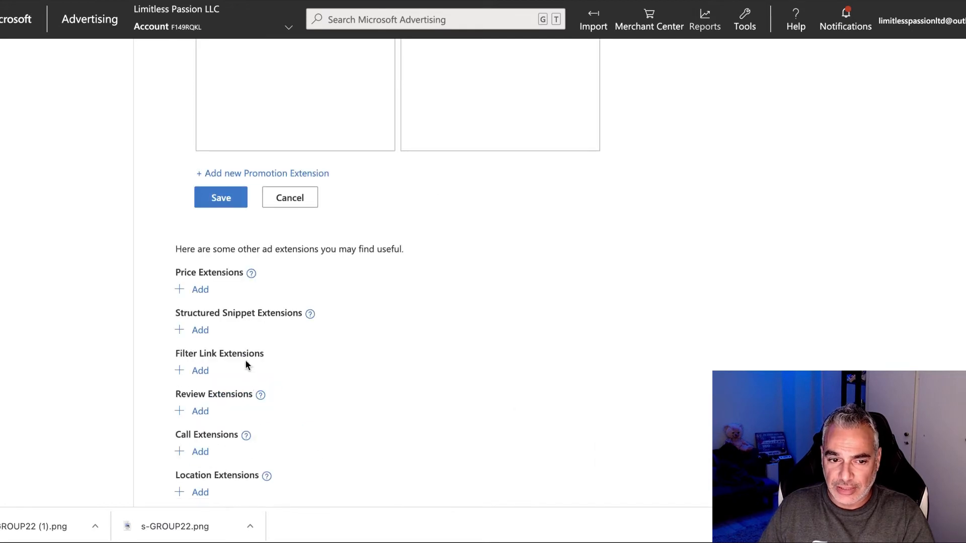
scroll(247, 363, "down", 2)
left_click(240, 462)
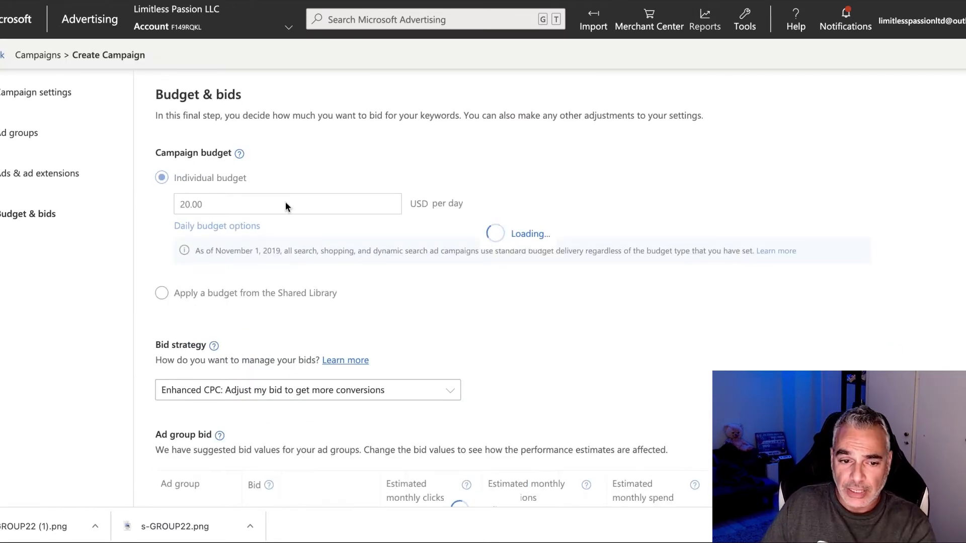
Step: Choose Maximize Clicks bidding with a maximum CPC of 1 USD
scroll(372, 289, "down", 2)
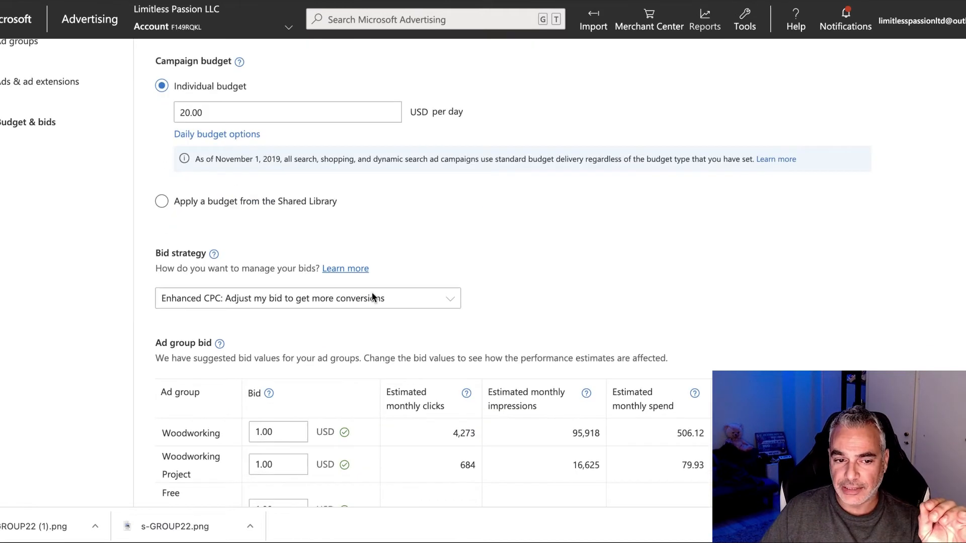
left_click(373, 281)
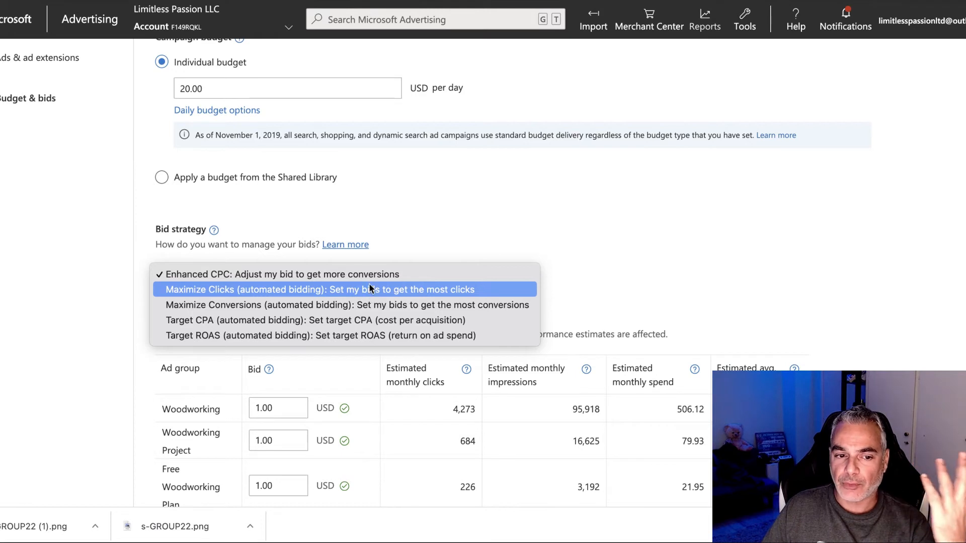
left_click(346, 290)
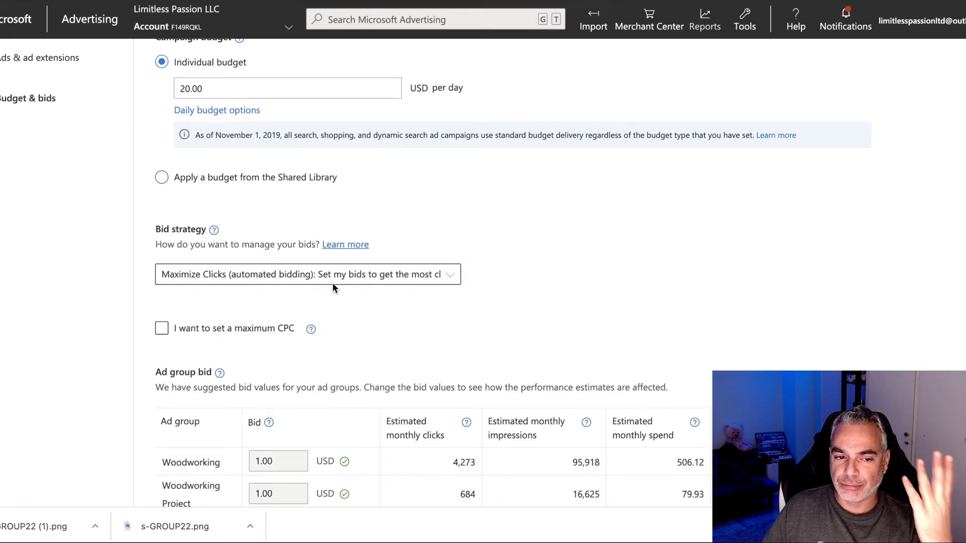
left_click(181, 333)
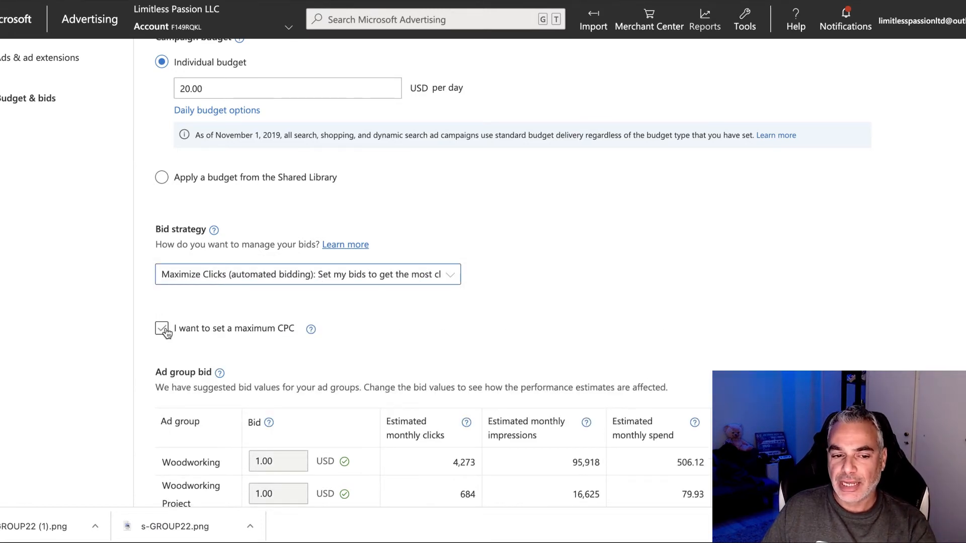
left_click(162, 329)
left_click(201, 358)
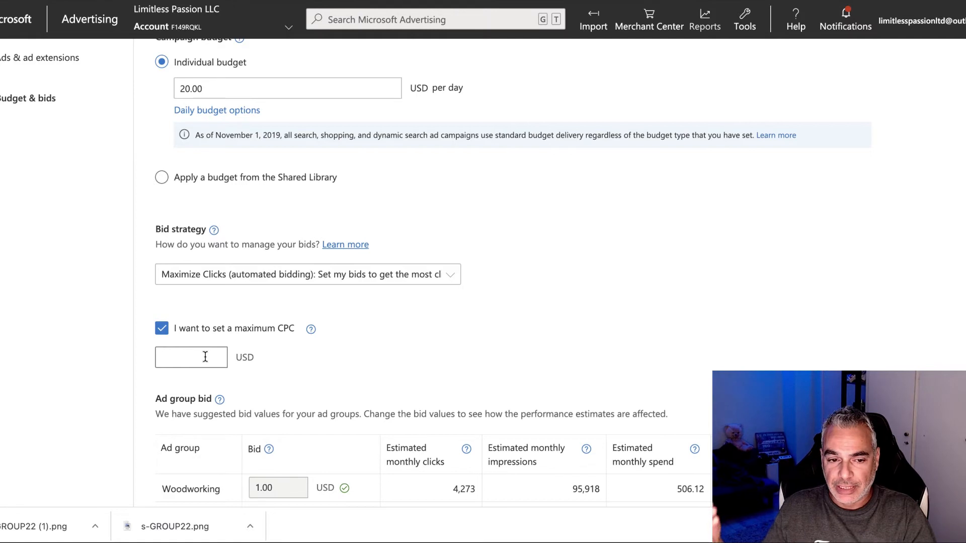
left_click(278, 358)
scroll(355, 194, "down", 2)
left_click(185, 256)
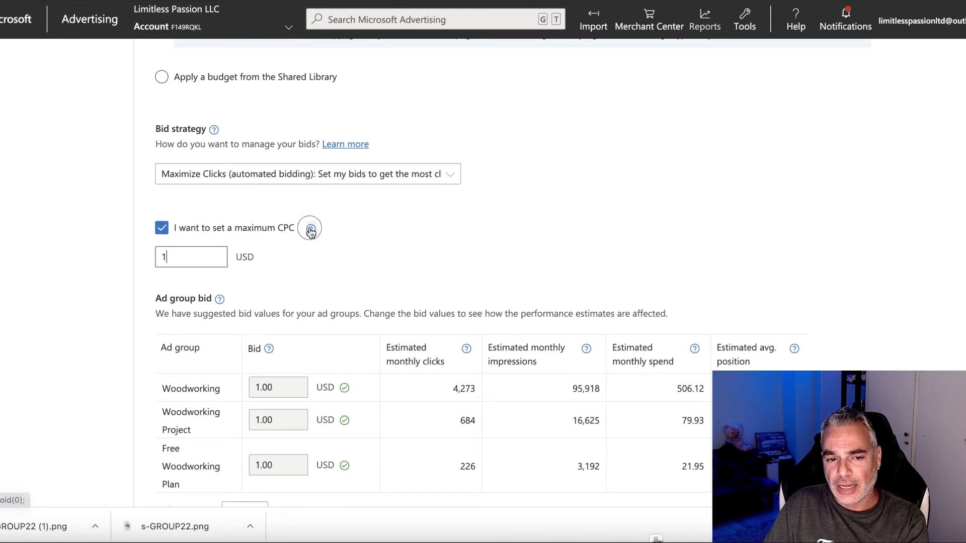
left_click(311, 229)
left_click(206, 261)
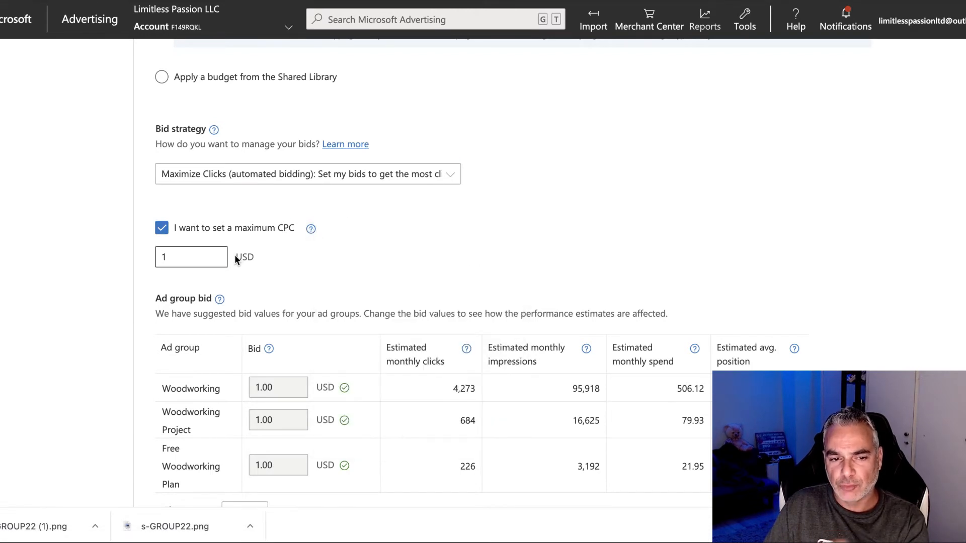
scroll(240, 276, "down", 4)
scroll(230, 308, "down", 1)
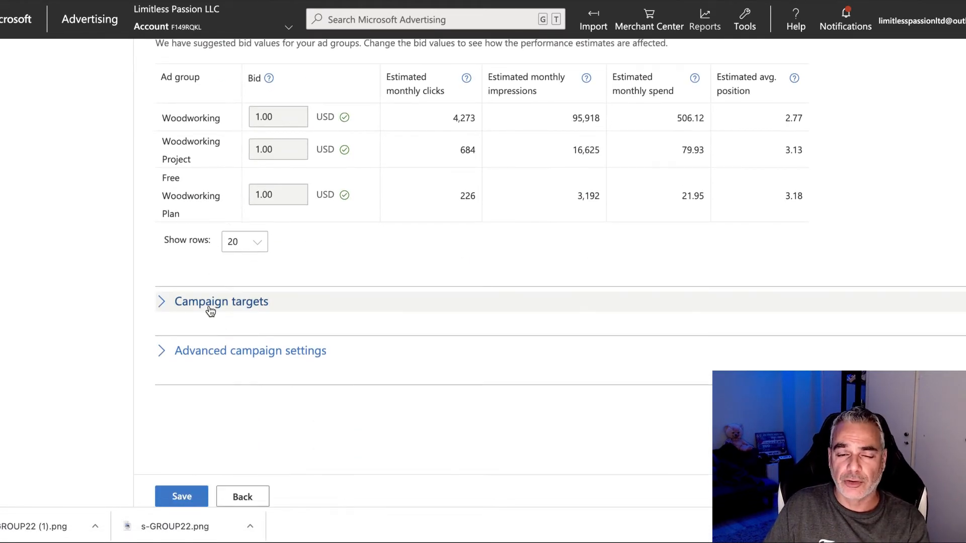
Step: Expand Campaign targets and add Age and Gender as target categories
left_click(204, 265)
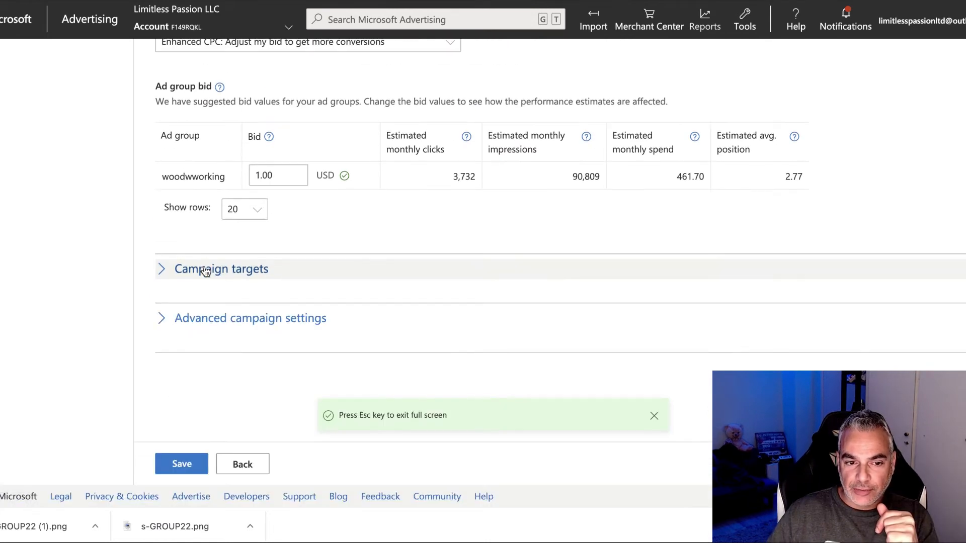
left_click(205, 269)
scroll(230, 276, "down", 2)
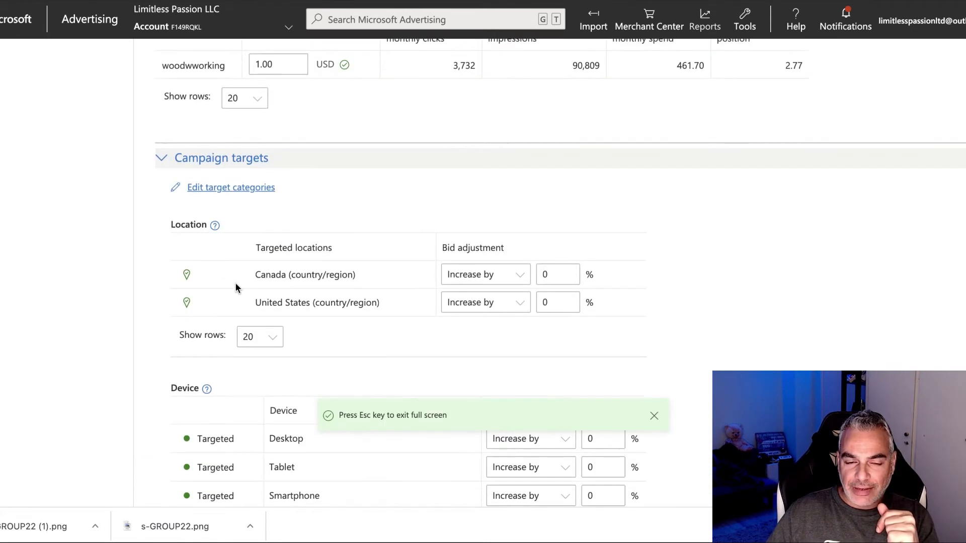
scroll(298, 285, "down", 1)
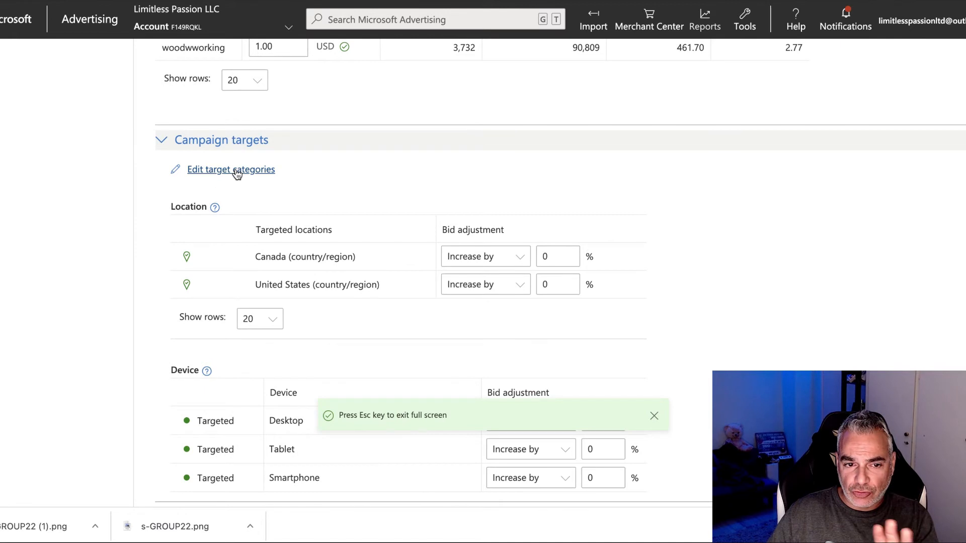
left_click(232, 170)
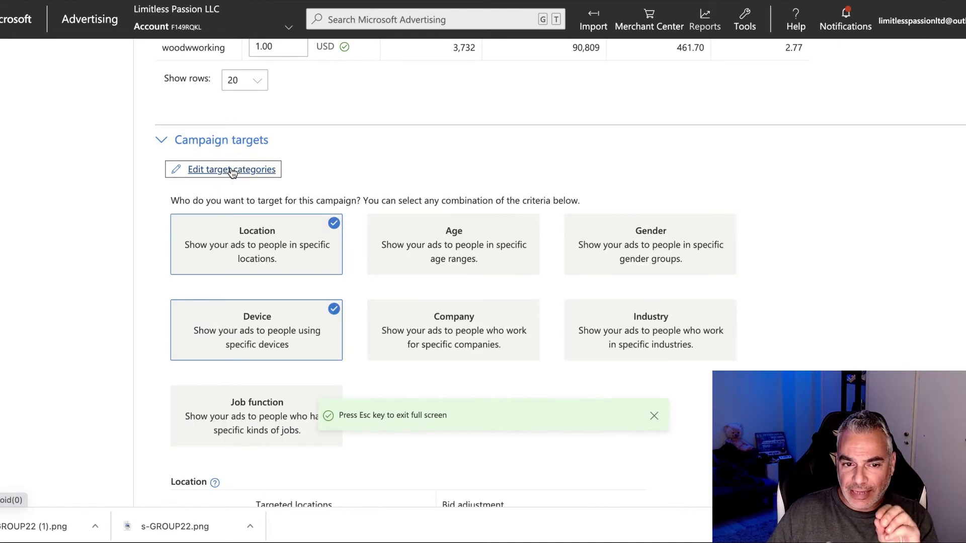
left_click(477, 245)
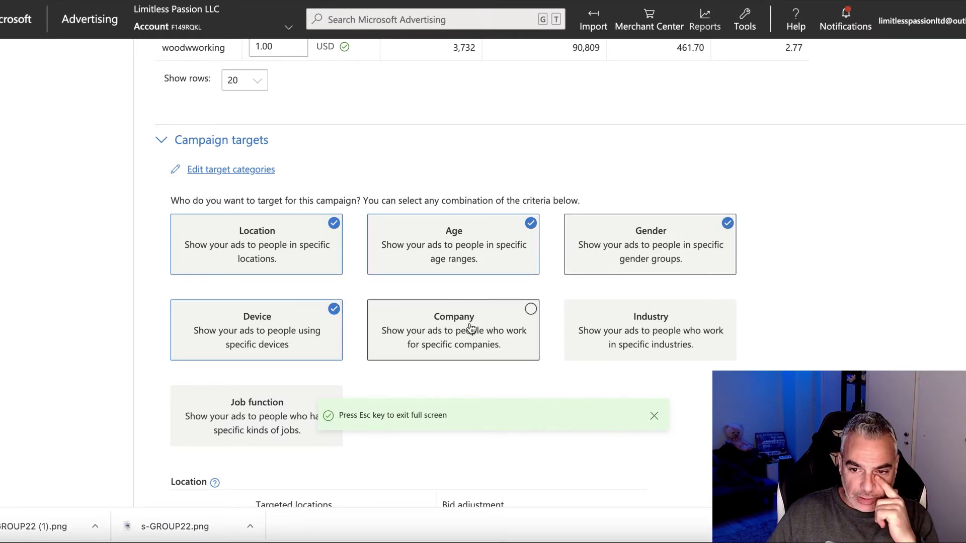
Step: Decrease bids by 90% for ages 18-24 and 25-34
scroll(456, 324, "down", 7)
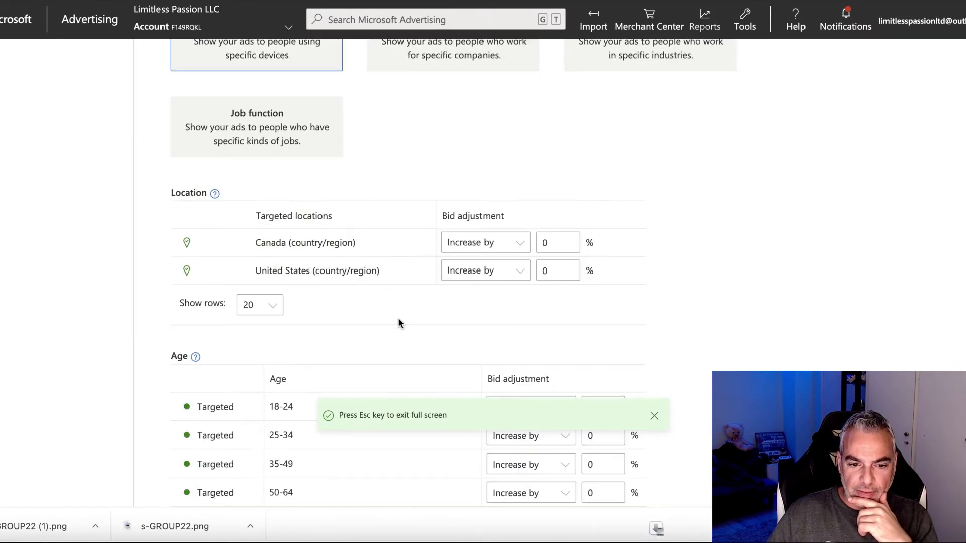
scroll(502, 138, "up", 5)
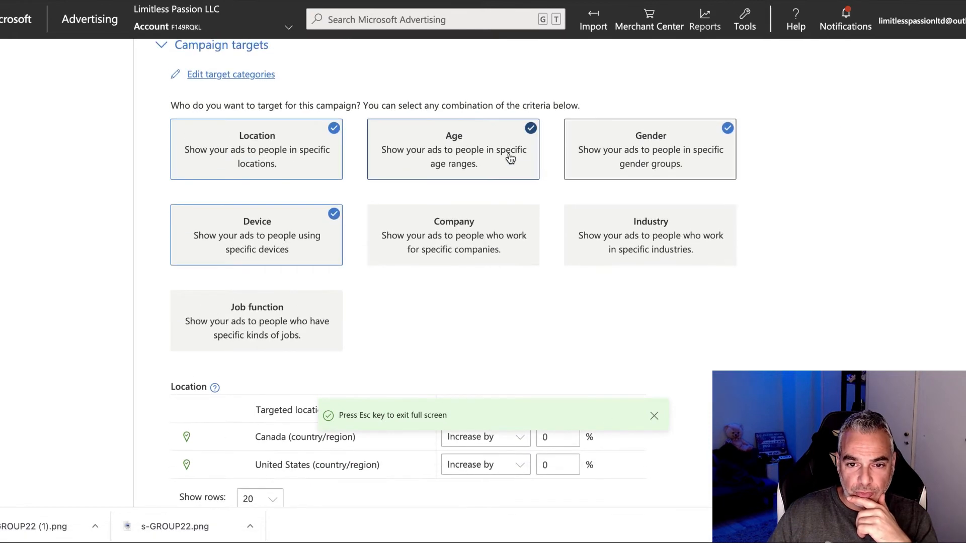
scroll(509, 156, "down", 1)
scroll(631, 164, "down", 5)
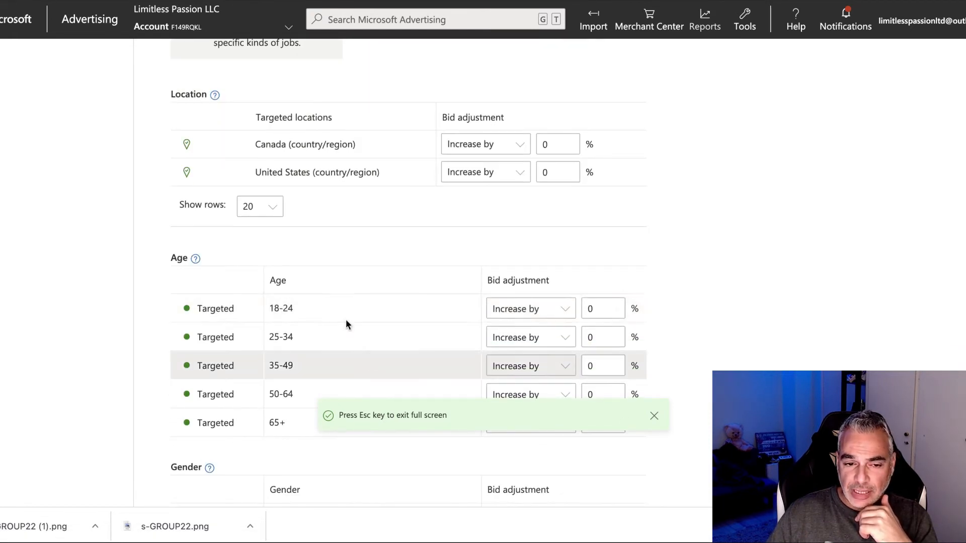
left_click(487, 310)
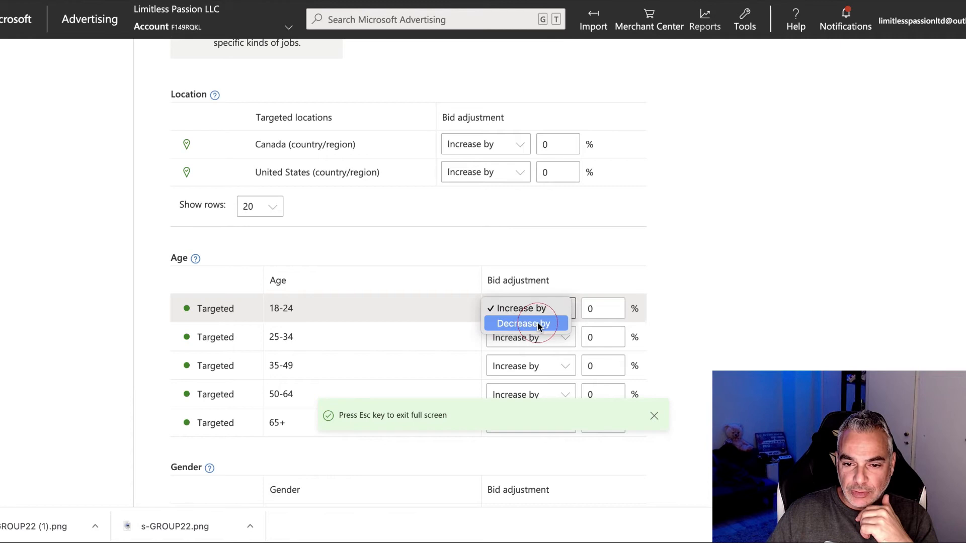
left_click(537, 322)
left_click(587, 308)
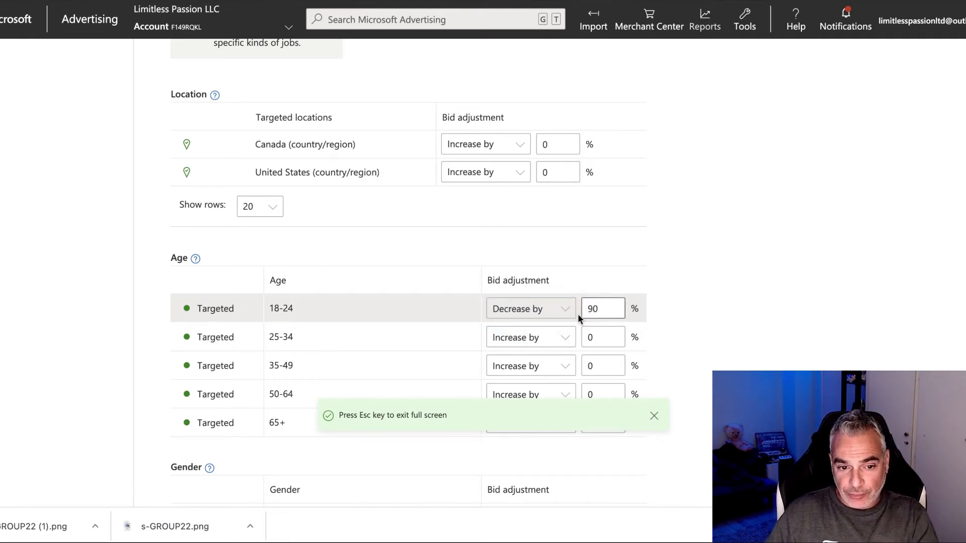
scroll(579, 318, "down", 2)
left_click(545, 265)
left_click(538, 285)
left_click(588, 272)
type("9")
Step: Decrease bids by 90% for female users
scroll(373, 235, "down", 2)
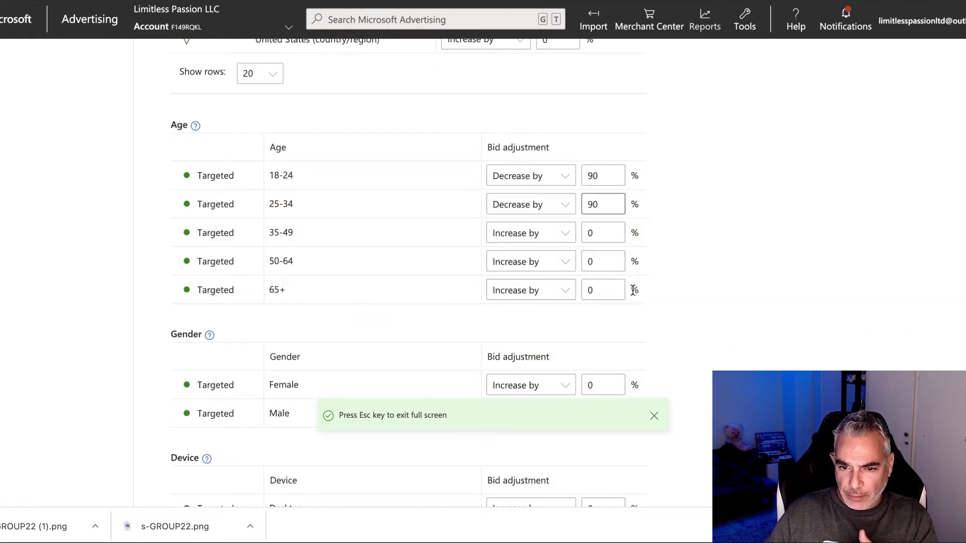
scroll(606, 283, "down", 3)
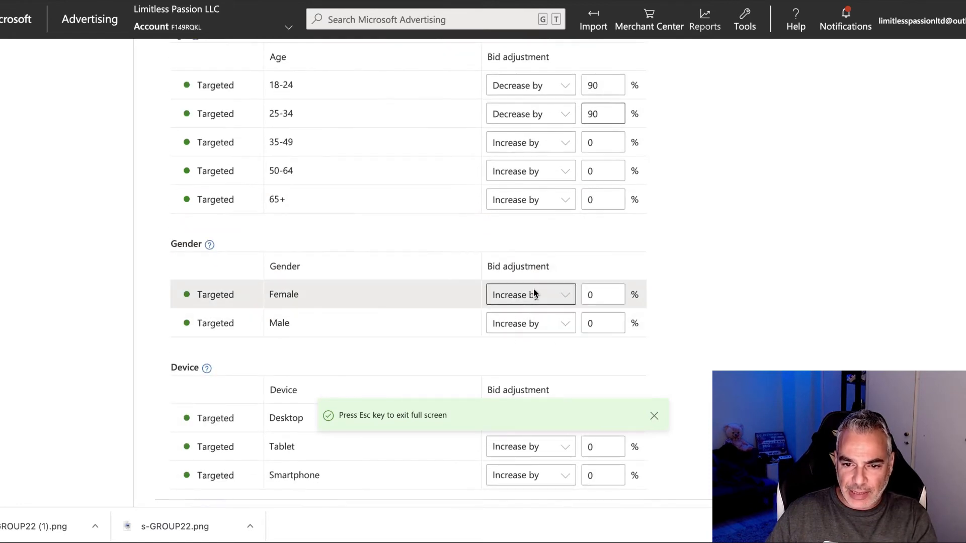
left_click(573, 297)
left_click(563, 308)
left_click(586, 295)
type("9")
scroll(582, 296, "down", 2)
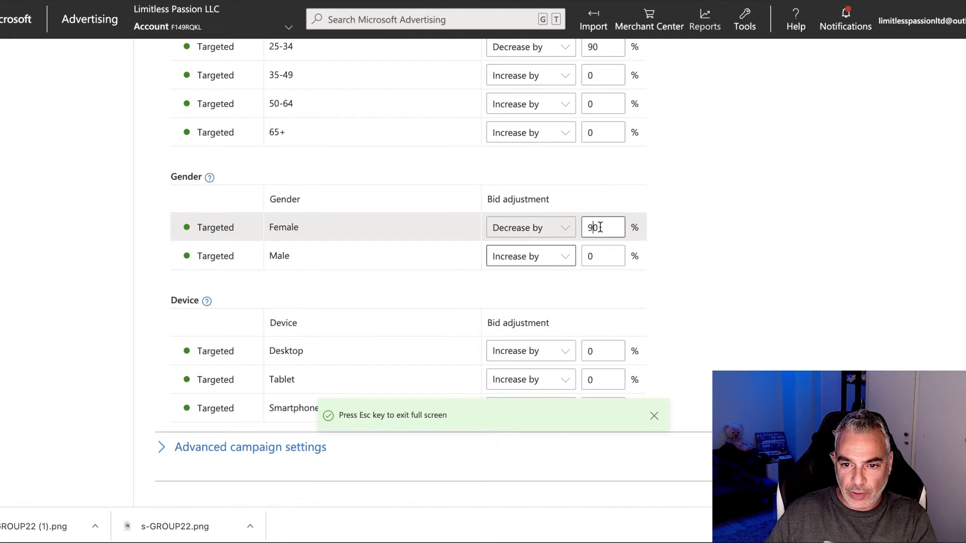
left_click(608, 227)
scroll(589, 243, "down", 2)
Step: Decrease bids by 90% for smartphones and tablets
left_click(558, 307)
left_click(551, 322)
double_click(589, 307)
type("90")
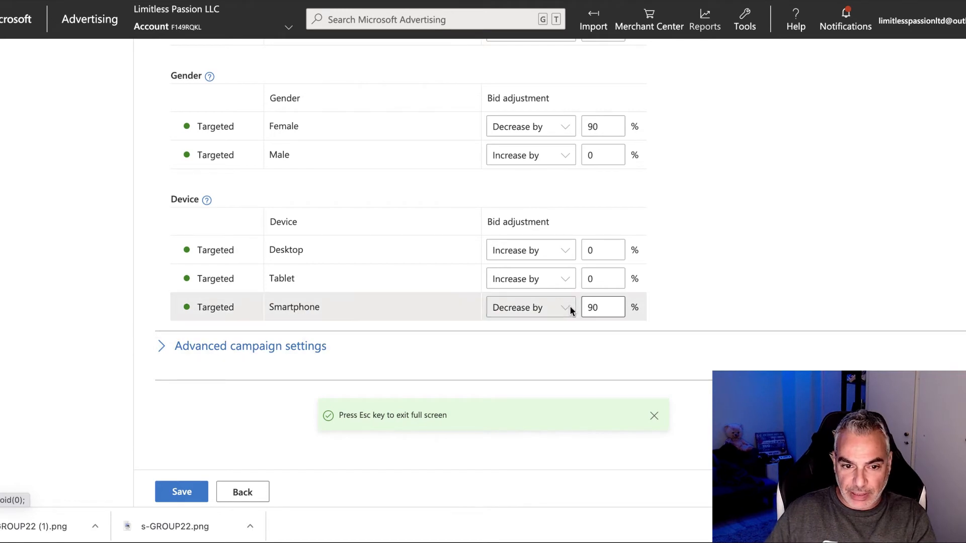
left_click(559, 280)
left_click(534, 292)
left_click(586, 277)
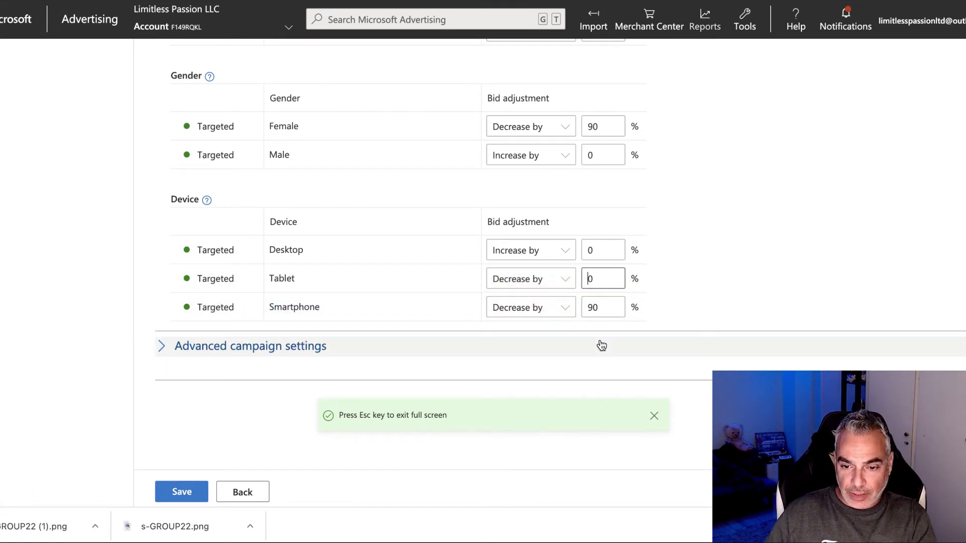
type("9")
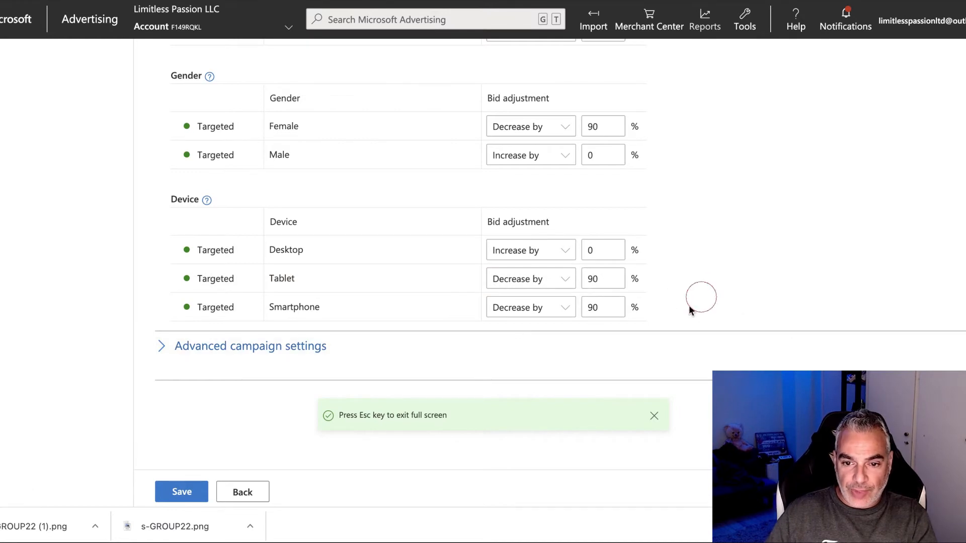
scroll(283, 230, "up", 10)
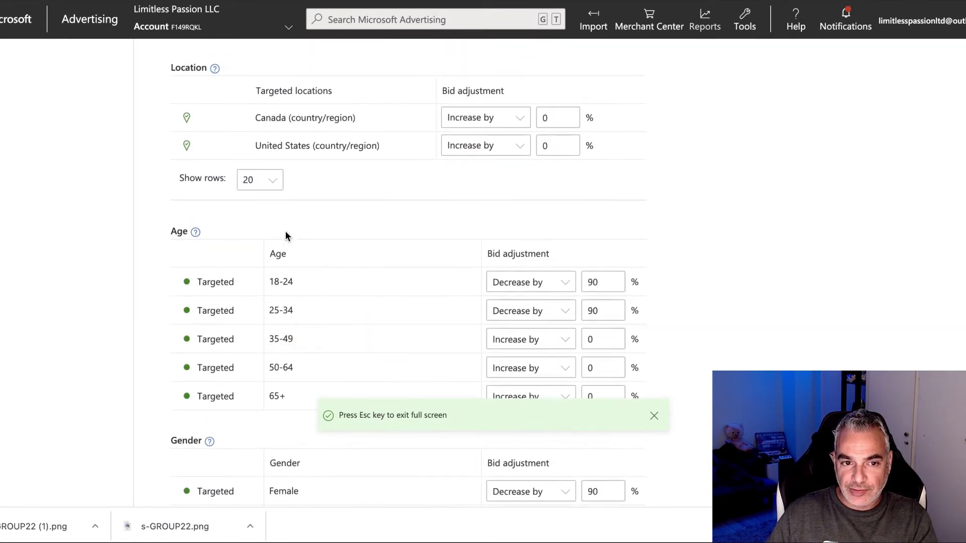
scroll(283, 231, "down", 8)
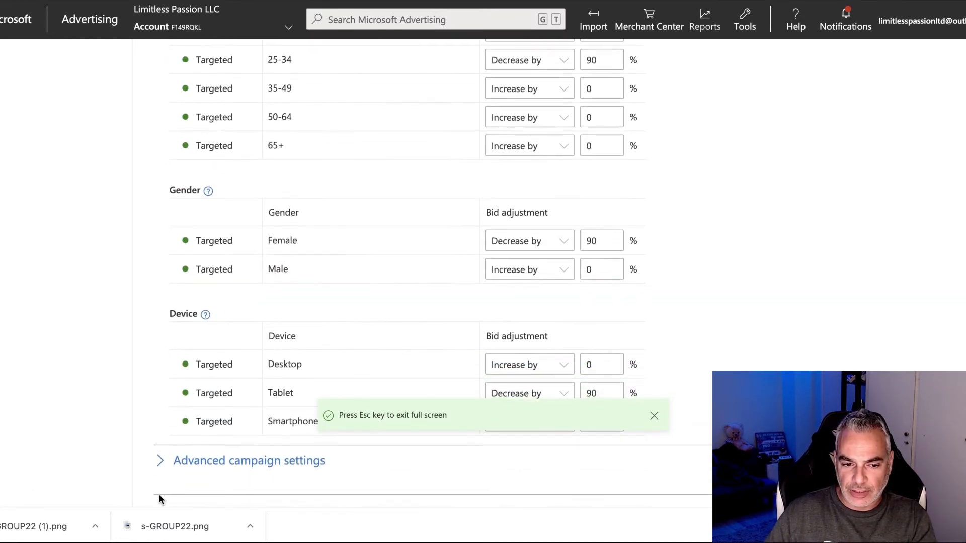
scroll(257, 346, "up", 6)
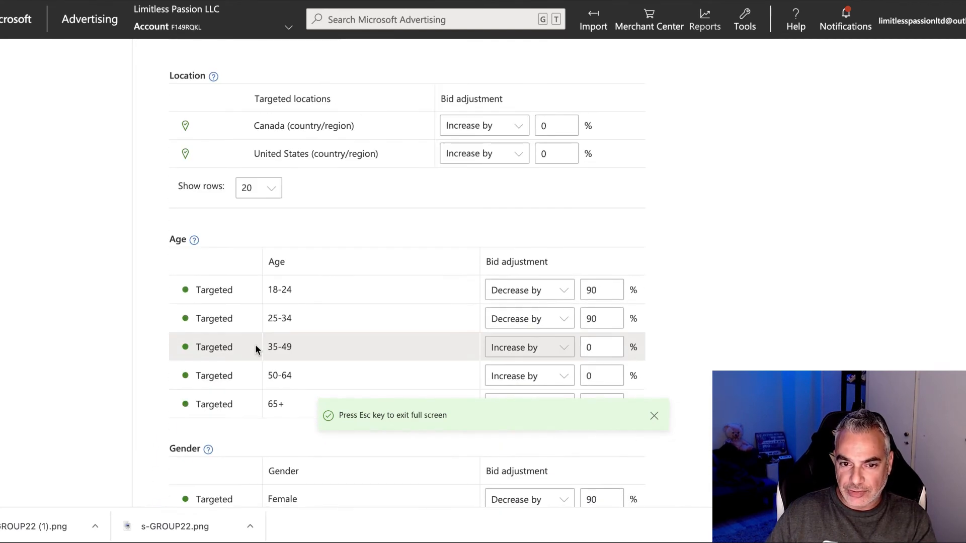
scroll(255, 347, "up", 4)
scroll(431, 181, "up", 2)
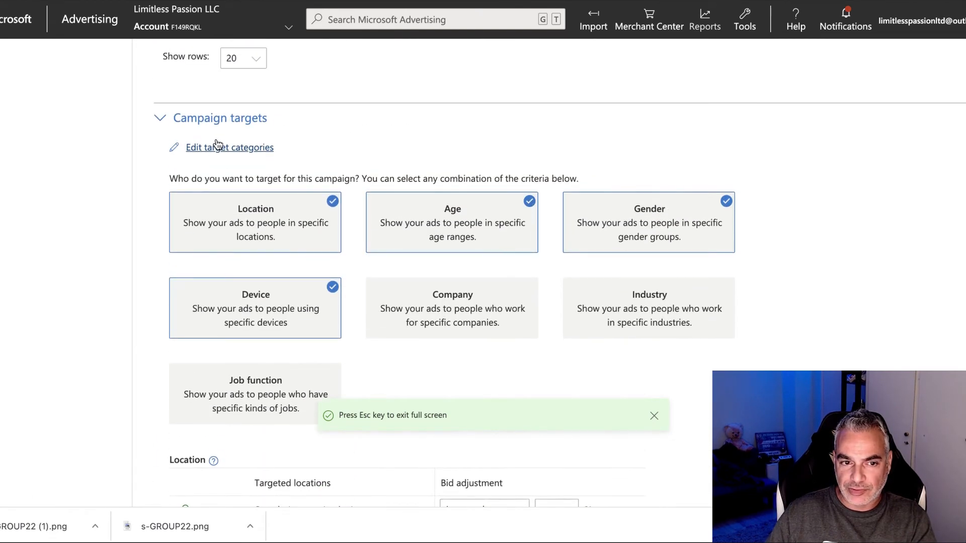
Step: Expand Advanced campaign settings, then save to create the Woodworking New Campaign
left_click(184, 120)
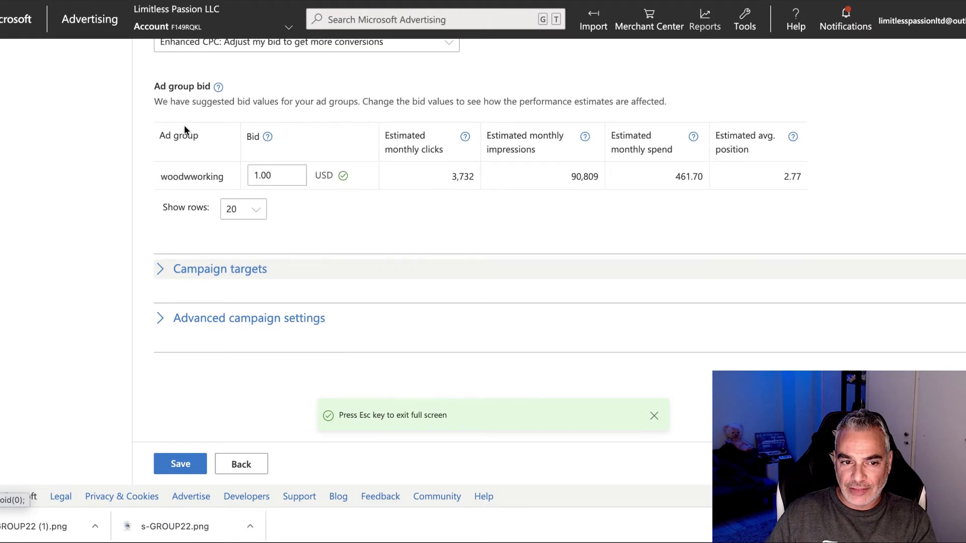
left_click(184, 269)
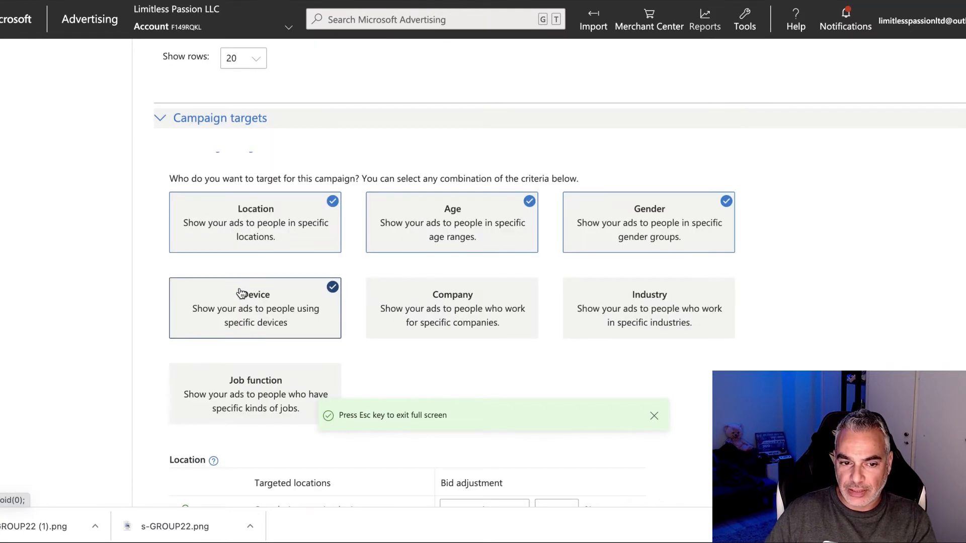
scroll(323, 228, "down", 2)
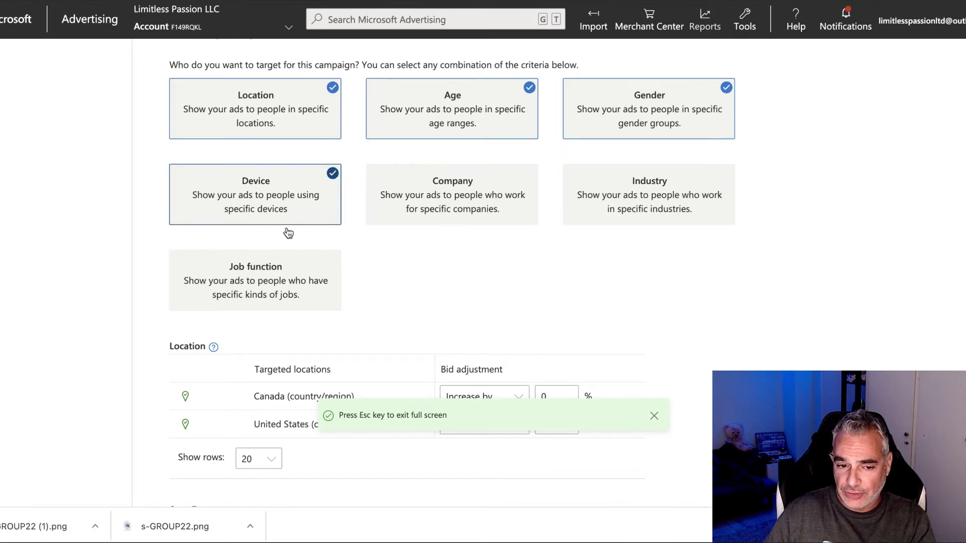
scroll(272, 242, "down", 8)
scroll(358, 195, "down", 5)
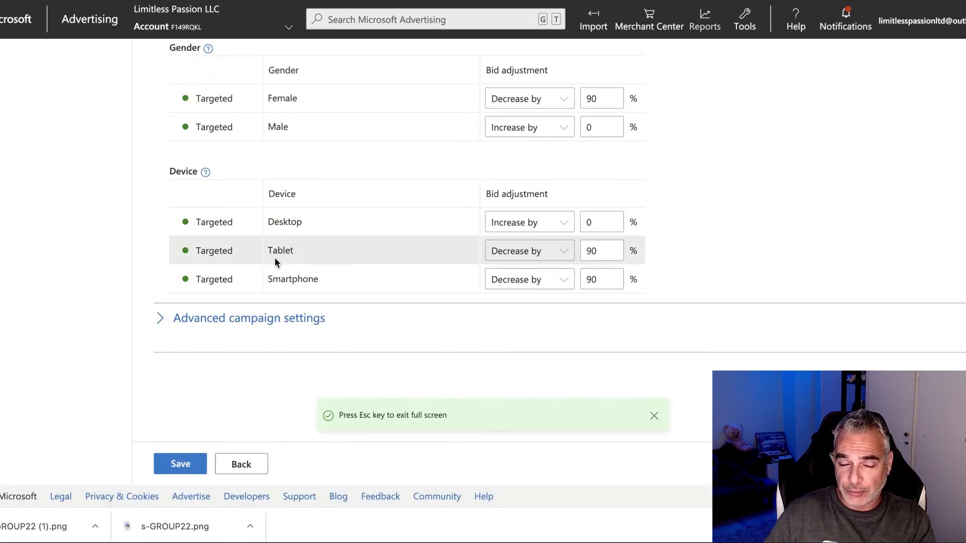
left_click(232, 315)
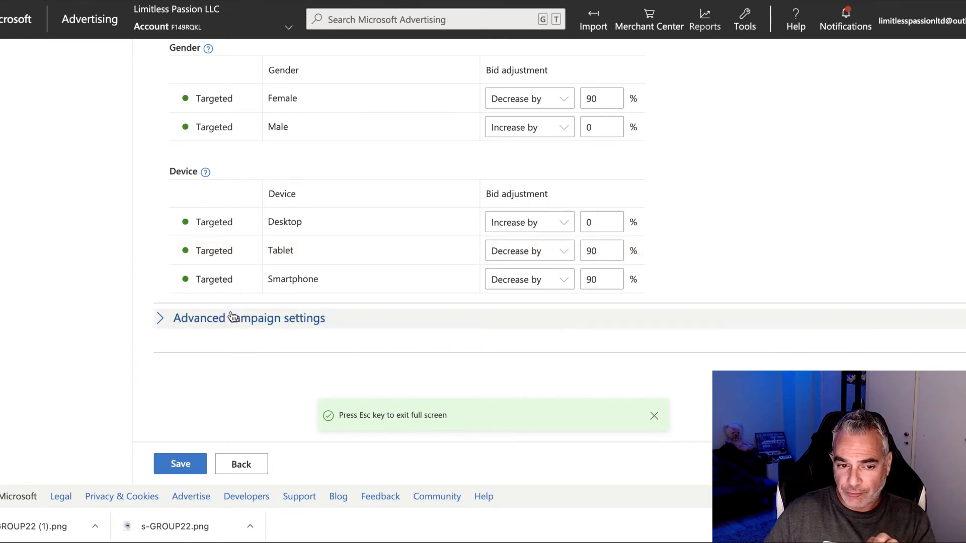
left_click(232, 316)
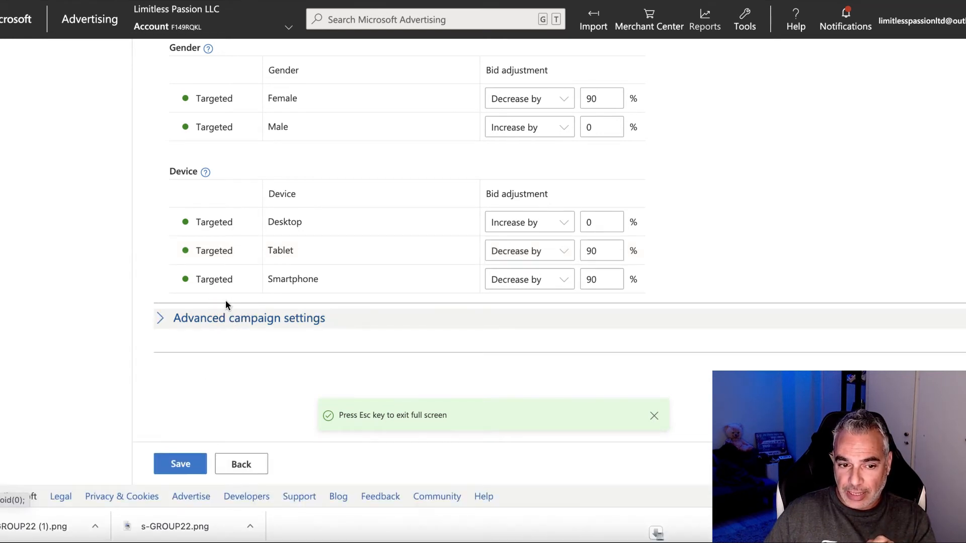
left_click(200, 323)
scroll(228, 297, "down", 5)
scroll(226, 297, "down", 5)
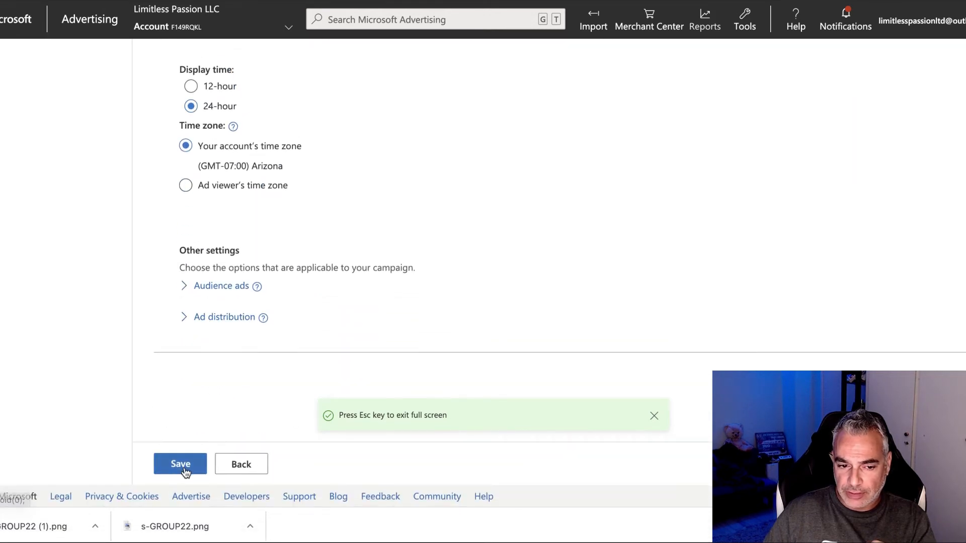
left_click(184, 468)
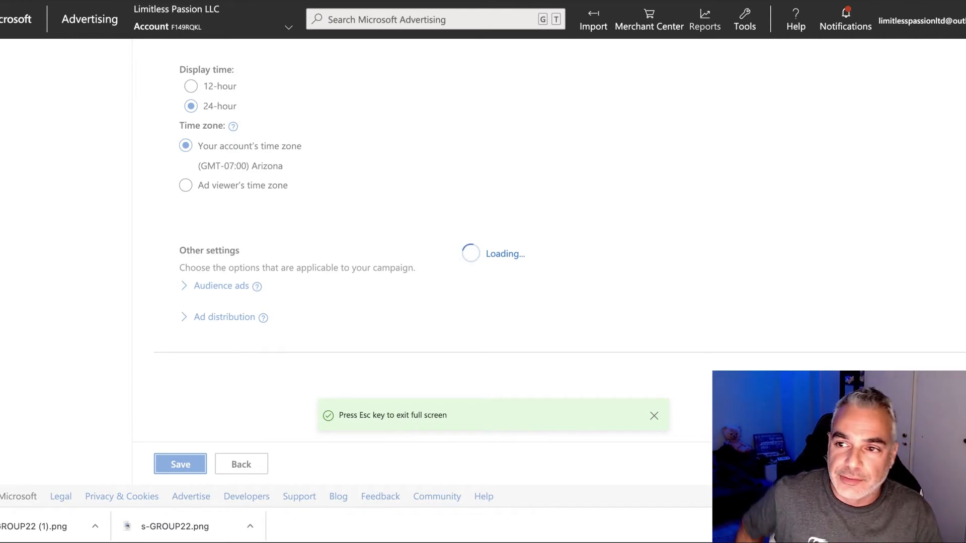
left_click(397, 283)
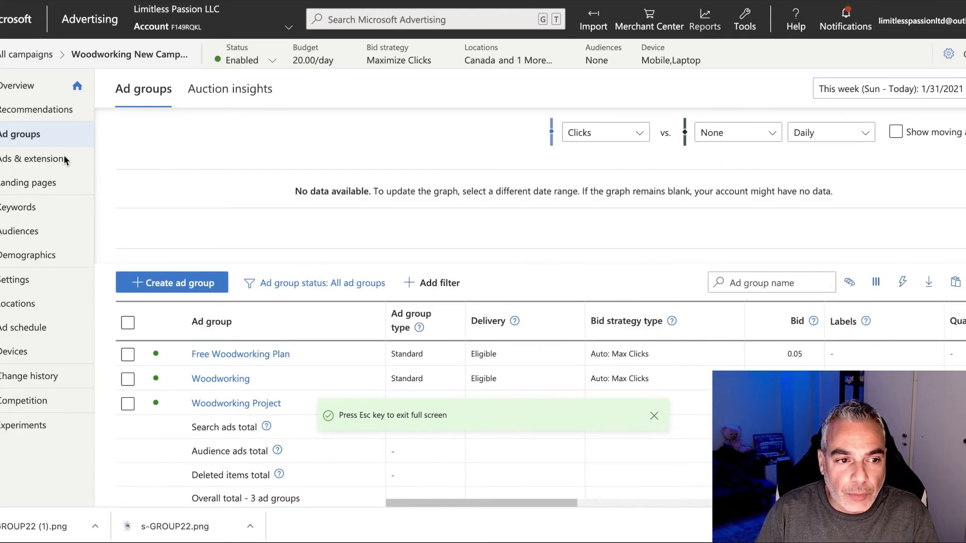
Step: Open Ads & extensions and review the three Free Woodworking Plans ads, now showing Eligible
left_click(51, 159)
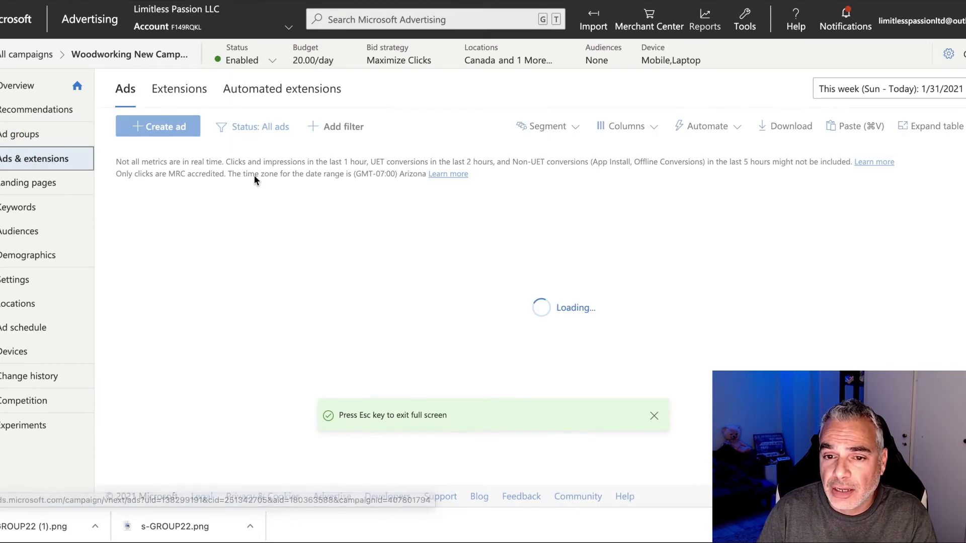
scroll(371, 321, "down", 2)
scroll(371, 321, "down", 3)
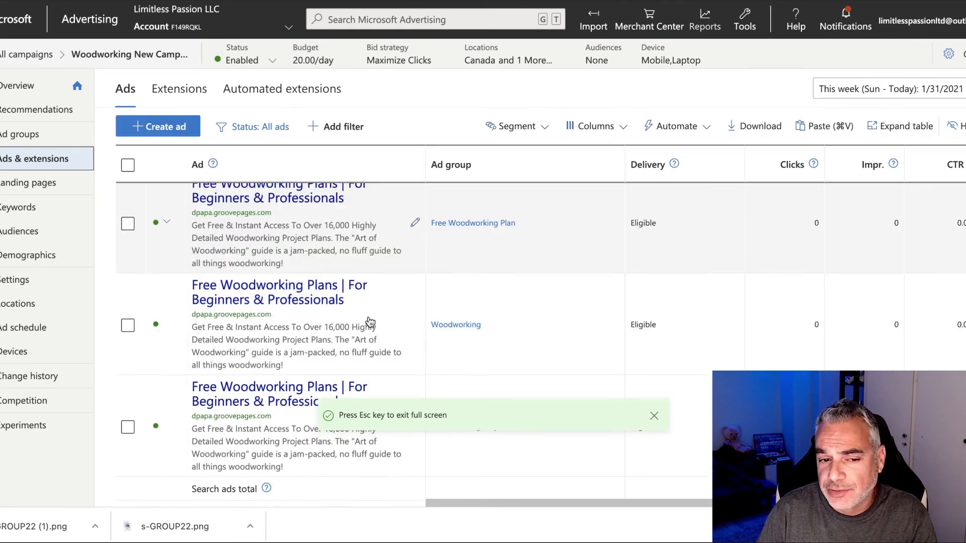
scroll(371, 321, "up", 2)
scroll(369, 322, "right", 2)
scroll(369, 322, "down", 1)
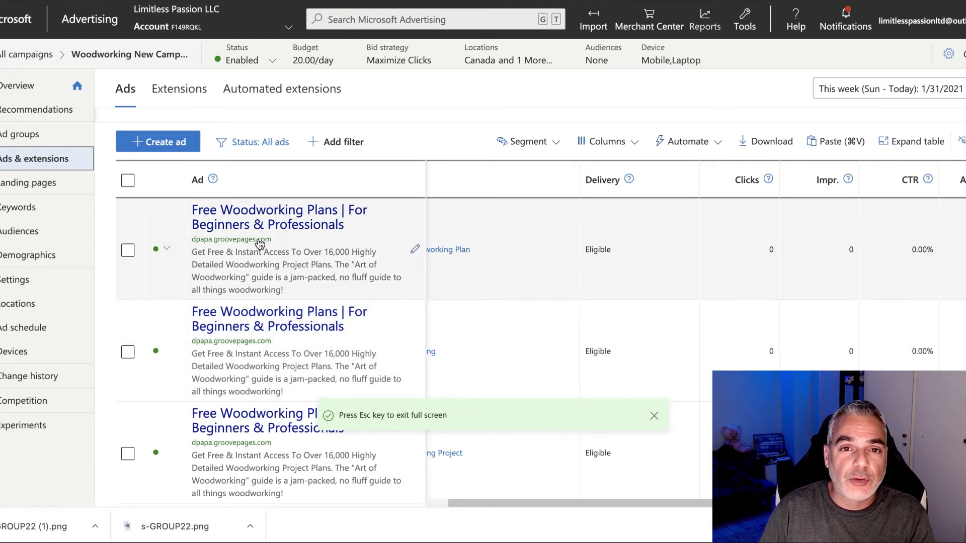
scroll(259, 244, "right", 1)
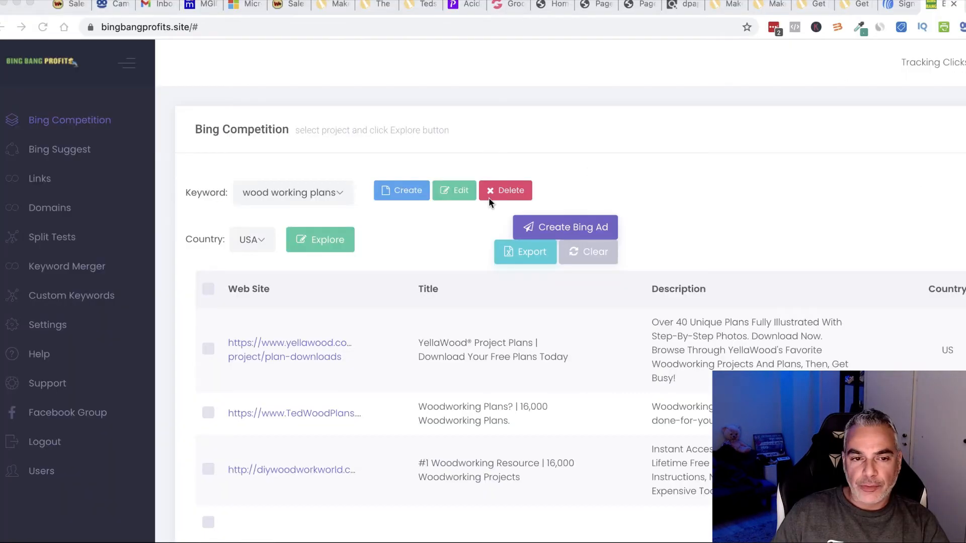
scroll(487, 194, "down", 2)
scroll(313, 231, "up", 2)
scroll(319, 250, "down", 1)
Step: Select the 16,000 Woodworking Plans, #1 Woodworking Resource and DIY Woodworking Plans competitor ads
scroll(304, 302, "down", 2)
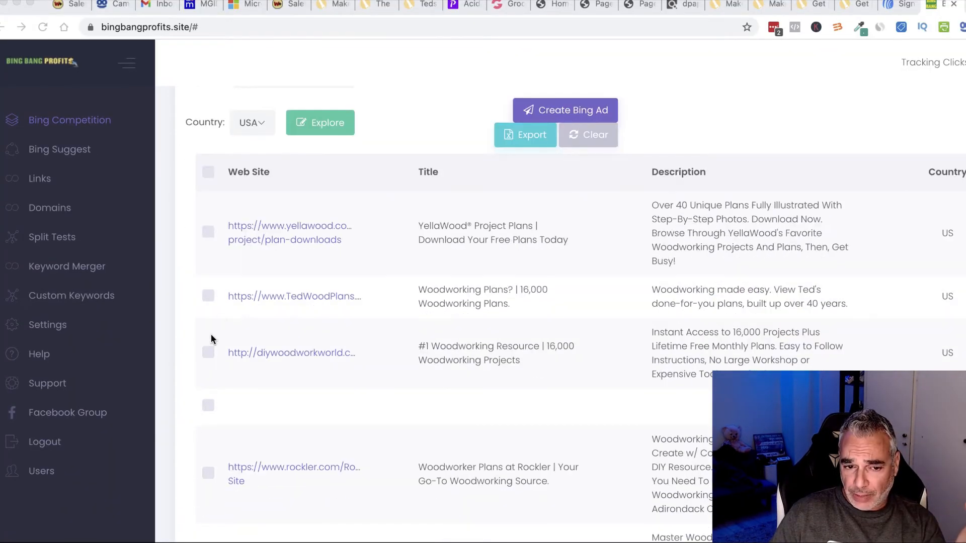
left_click(203, 242)
left_click(205, 245)
left_click(209, 304)
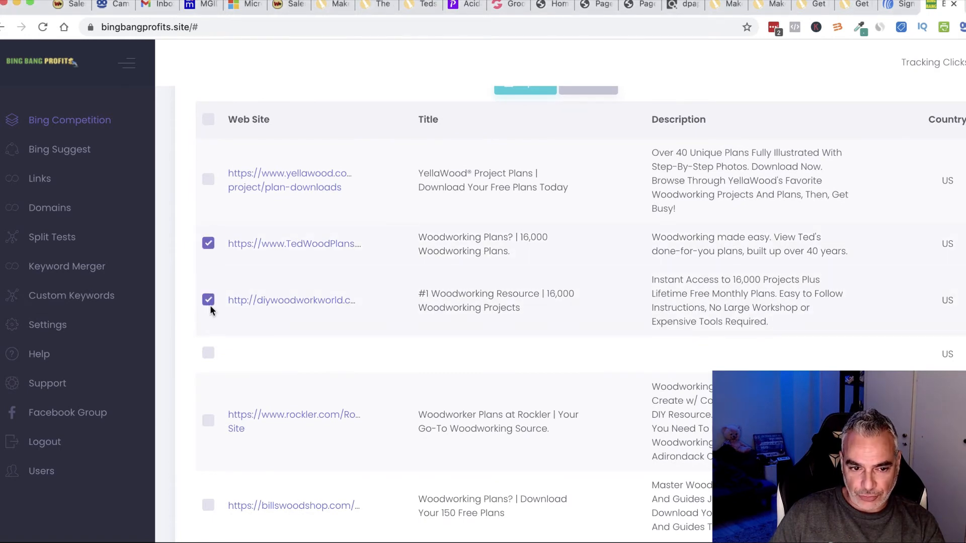
scroll(227, 309, "down", 3)
scroll(229, 315, "down", 1)
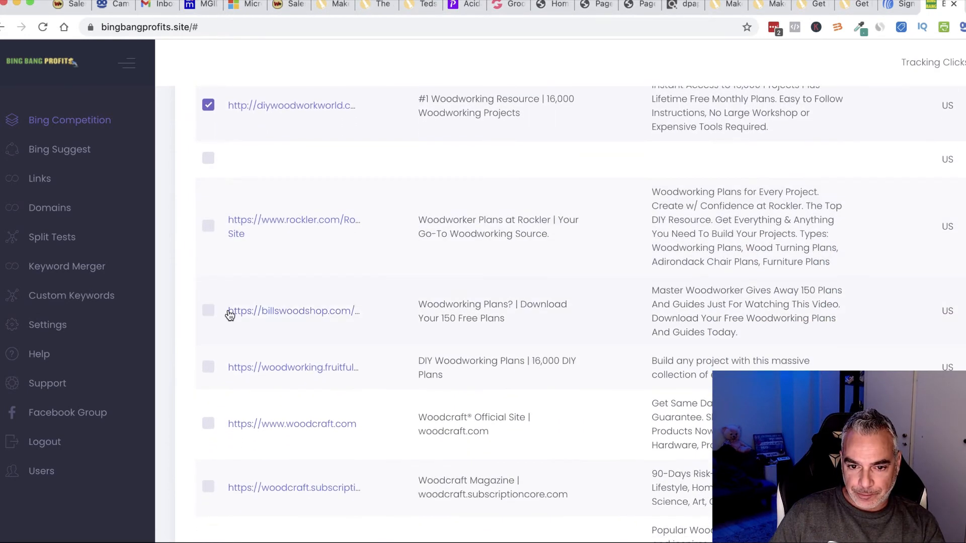
scroll(229, 314, "down", 1)
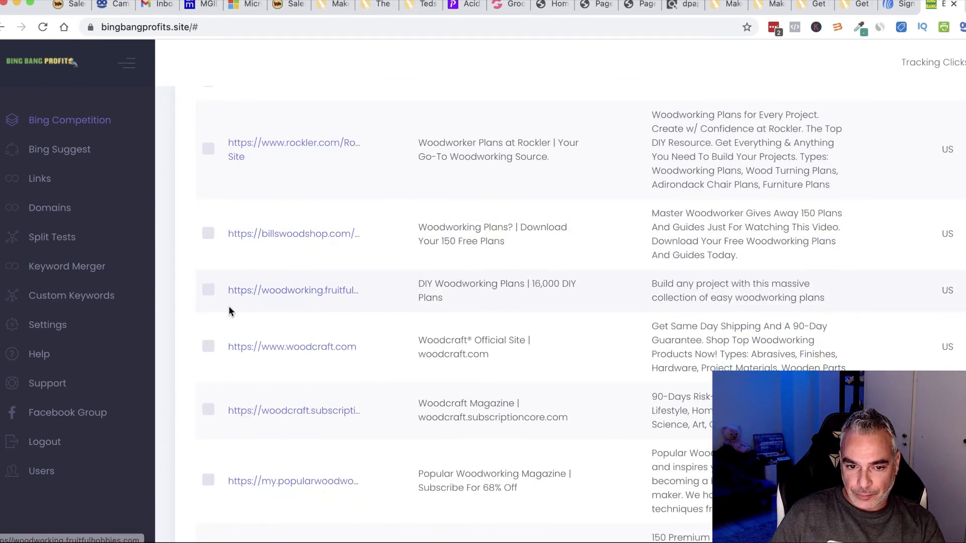
left_click(208, 290)
Step: Start creating Bing ads from the selected competitor ads
scroll(291, 330, "down", 3)
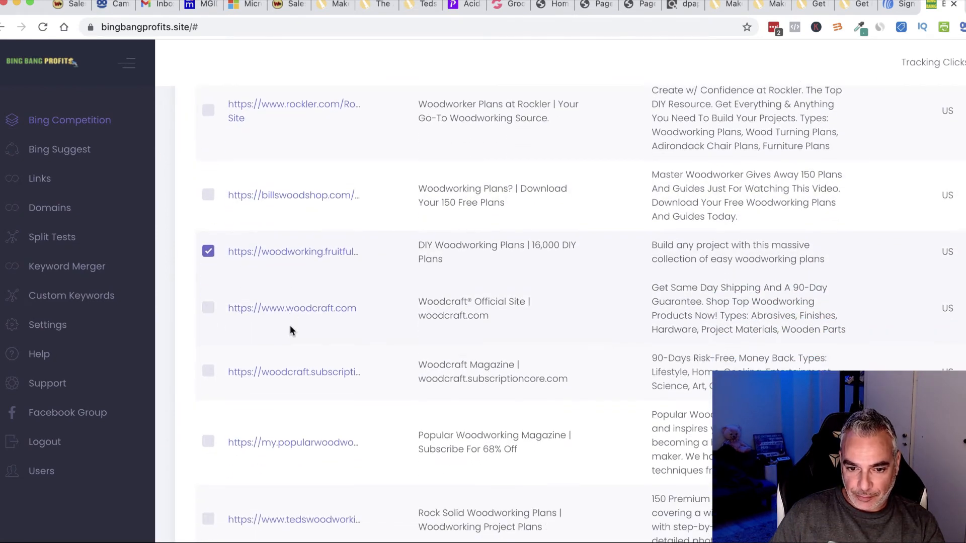
scroll(289, 328, "down", 2)
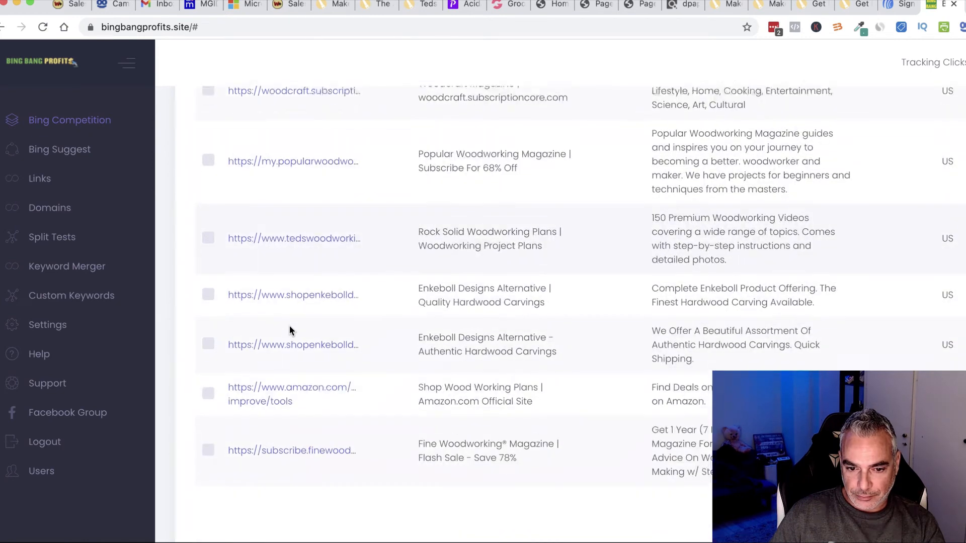
scroll(291, 323, "up", 12)
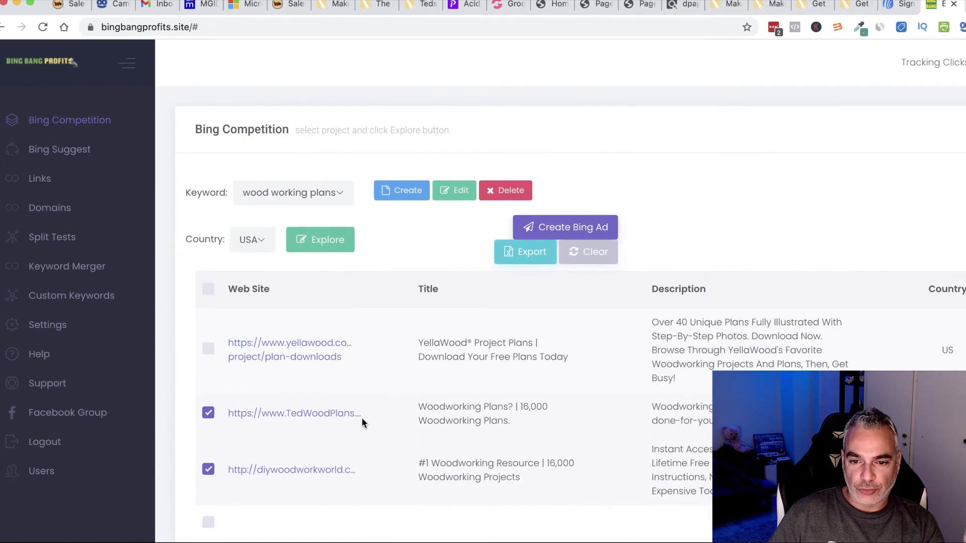
scroll(543, 207, "down", 4)
left_click(566, 144)
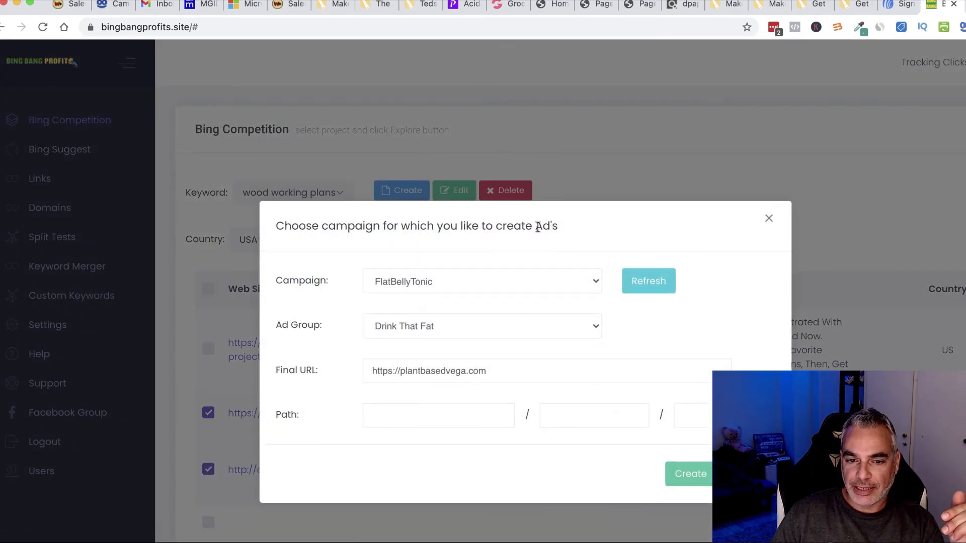
Step: Refresh the campaign list and target Woodworking New Campaign's Free Woodworking Plan ad group
left_click(638, 281)
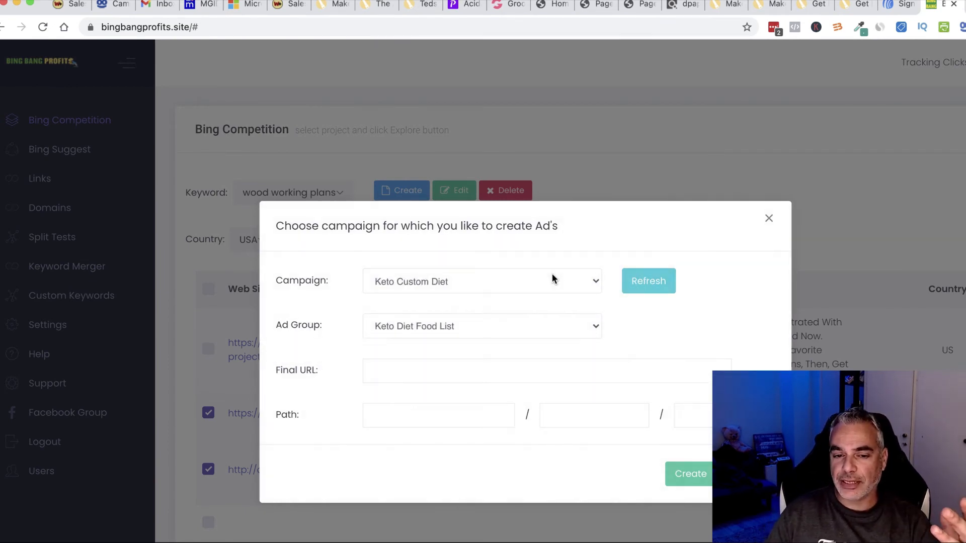
left_click(547, 283)
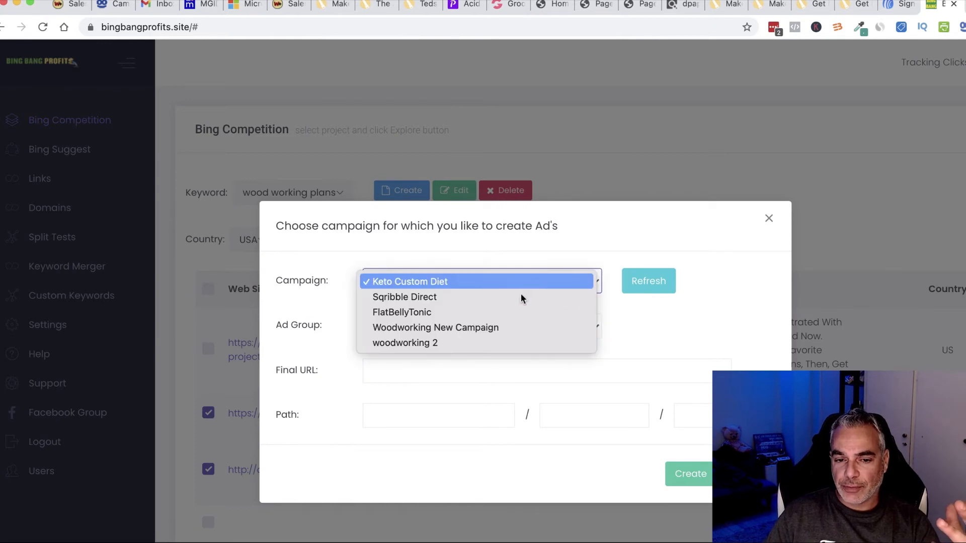
left_click(479, 330)
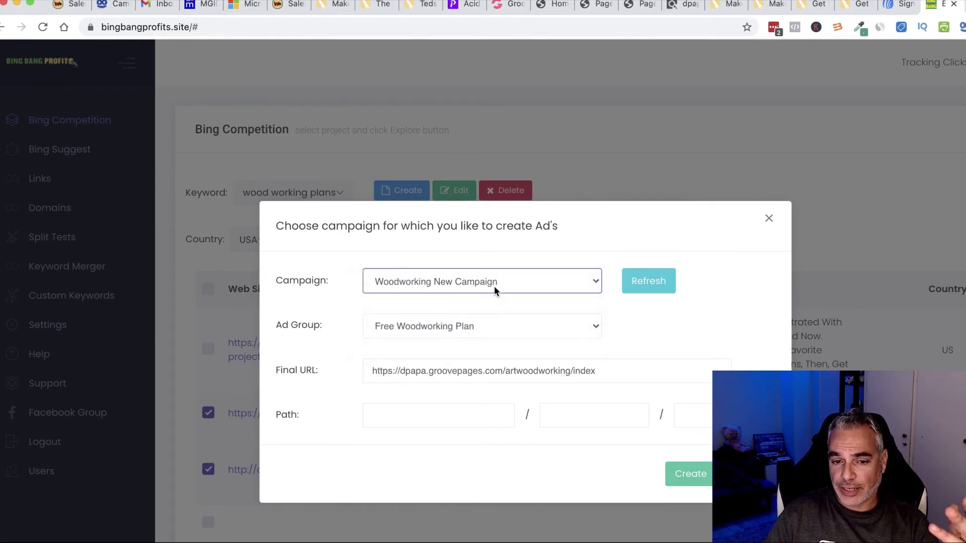
left_click(514, 326)
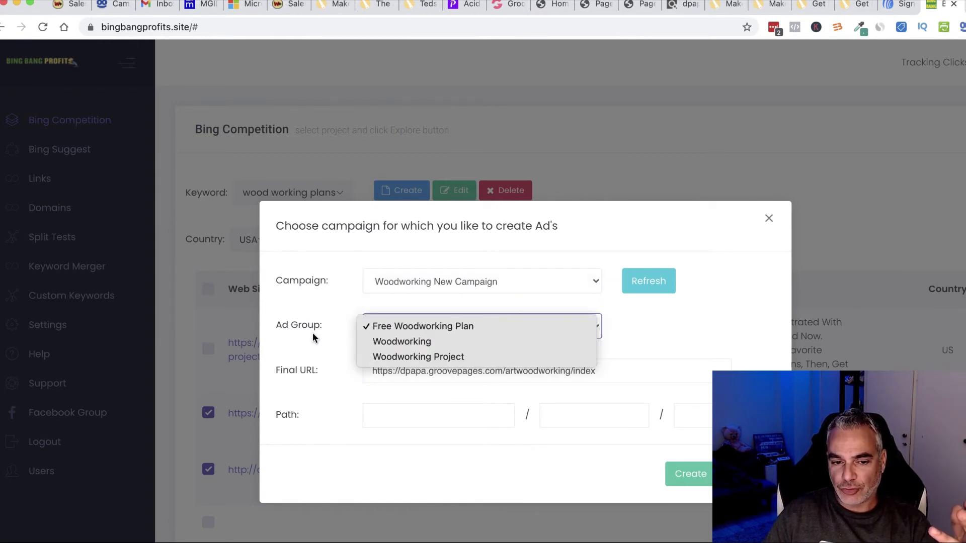
left_click(469, 328)
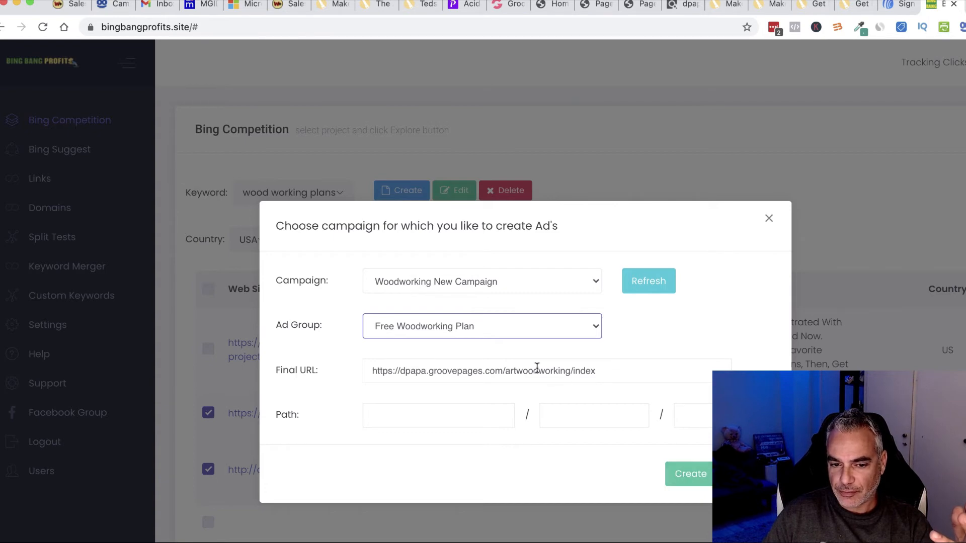
Step: Create the competitor ads, confirm they were added, and reload the Microsoft Advertising ads page
left_click(695, 486)
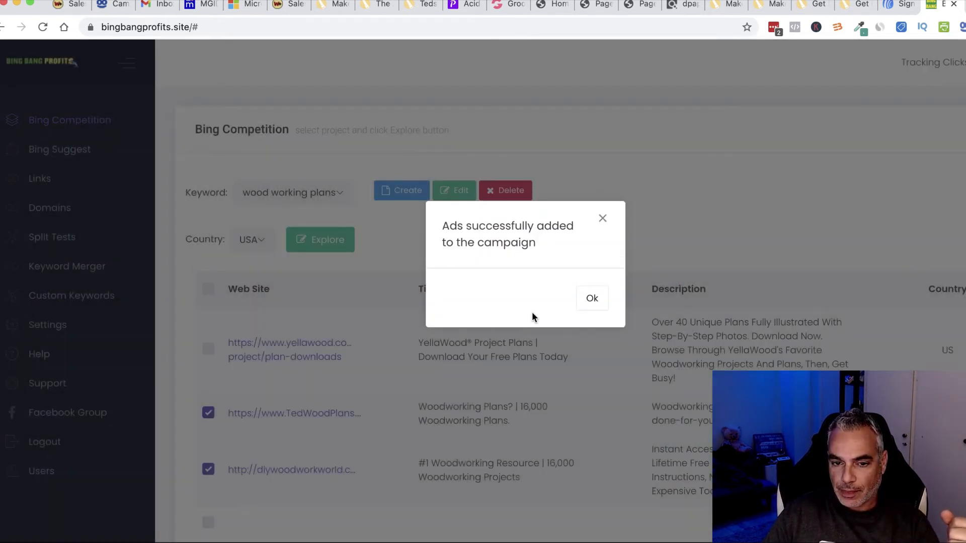
left_click(593, 300)
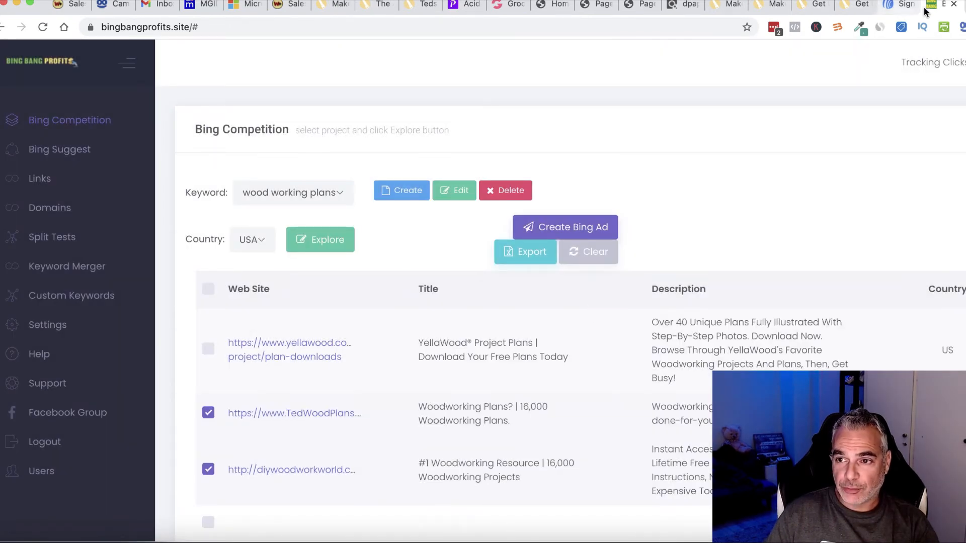
left_click(247, 8)
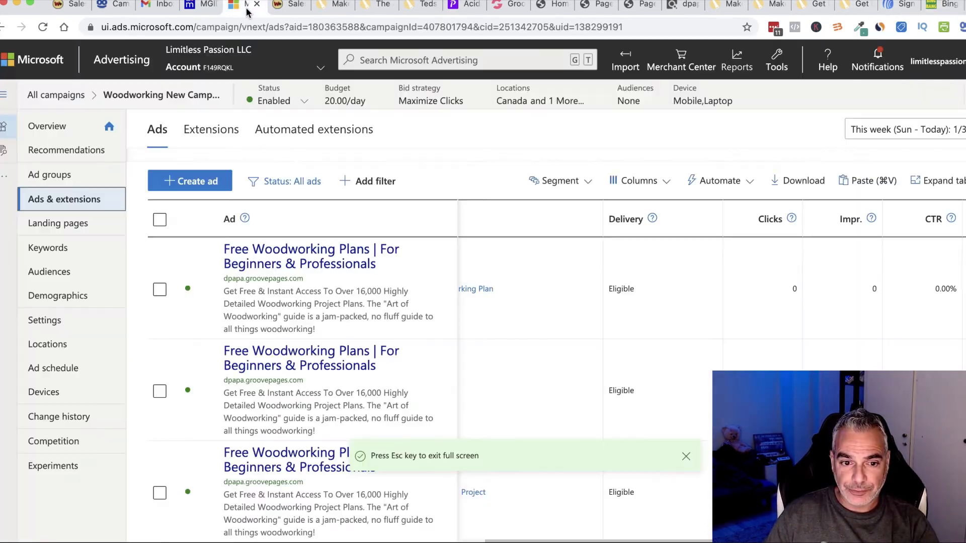
left_click(43, 27)
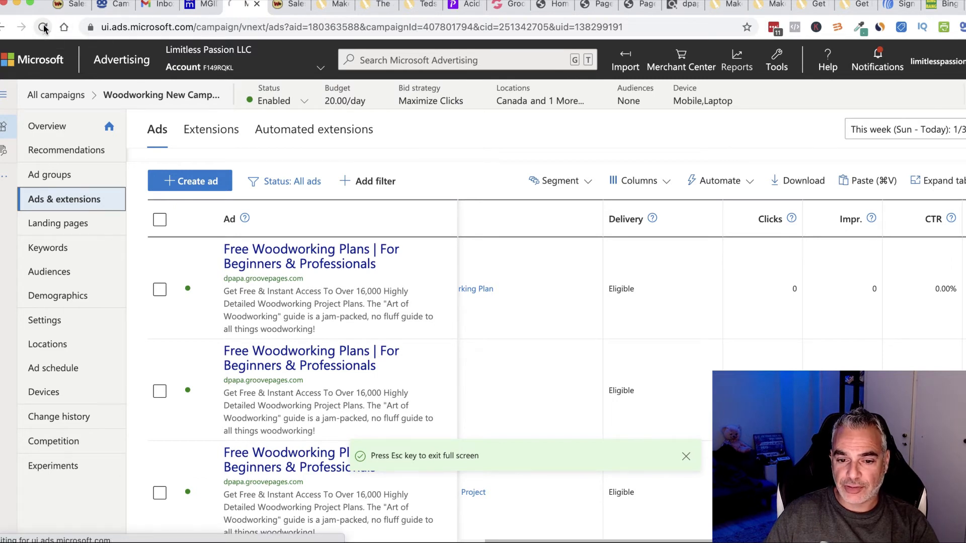
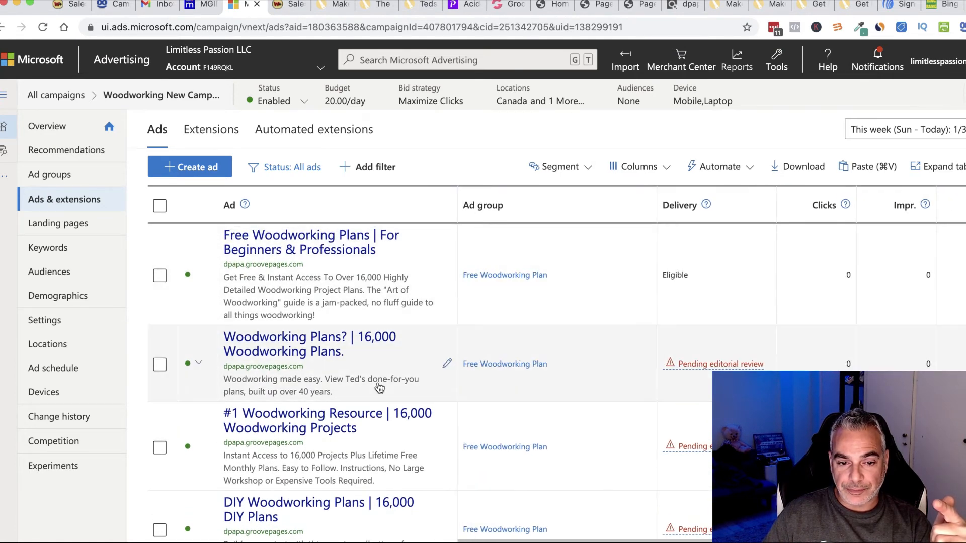
Step: Review the campaign's four ads, three pending review, then bring up Bing Bang Profits
scroll(342, 322, "up", 1)
scroll(342, 322, "right", 1)
scroll(389, 363, "down", 1)
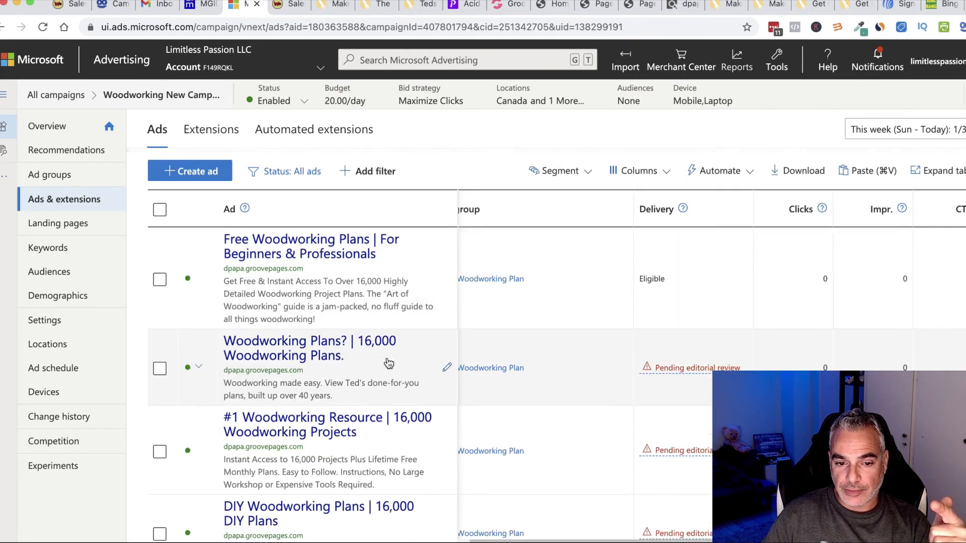
scroll(463, 357, "down", 1)
scroll(402, 342, "down", 3)
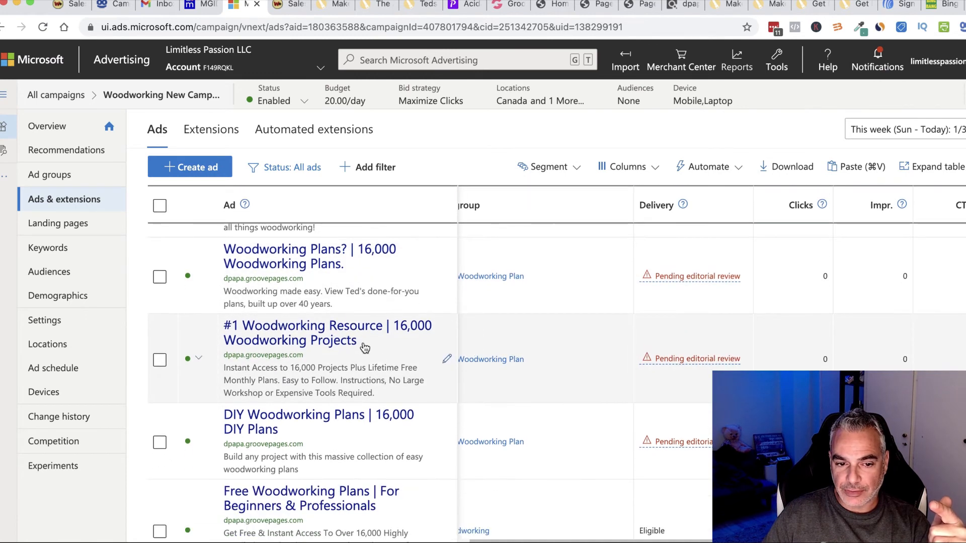
scroll(362, 345, "down", 1)
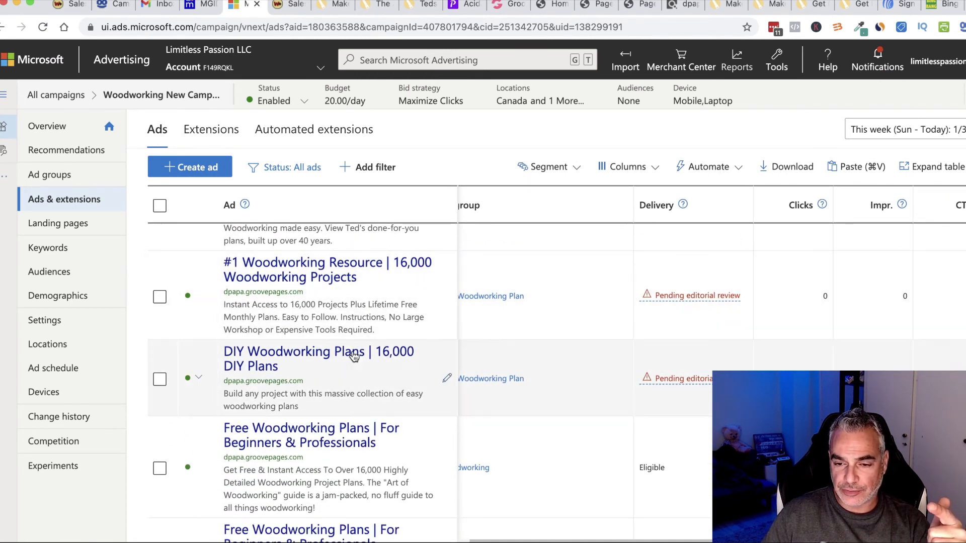
scroll(362, 359, "up", 6)
scroll(361, 359, "right", 2)
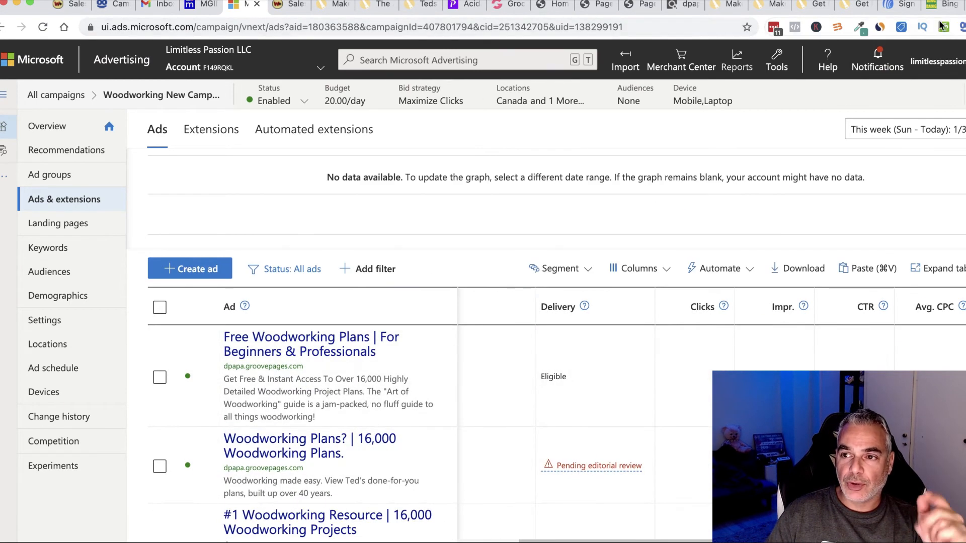
left_click(949, 7)
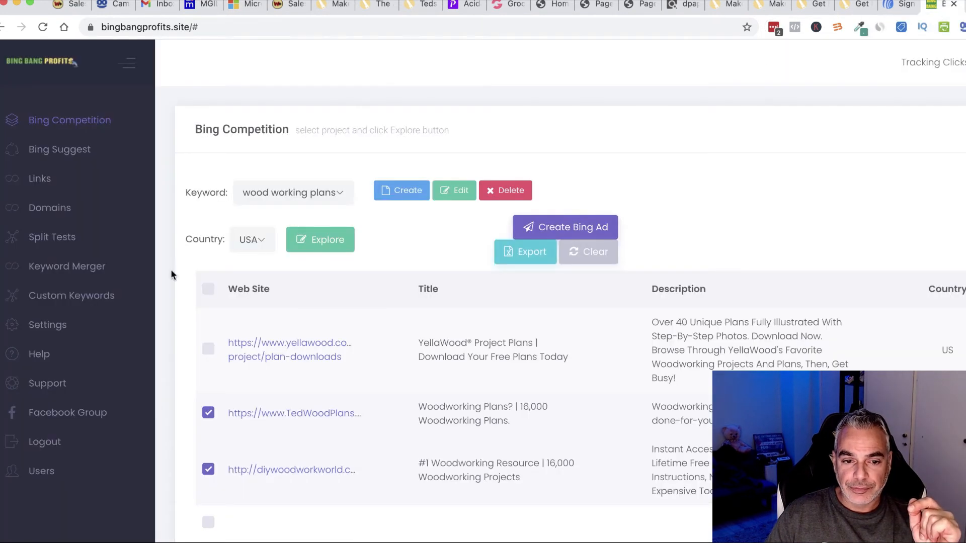
Step: Explore Bing keyword suggestions for 'wood working plans' and select them all
left_click(55, 151)
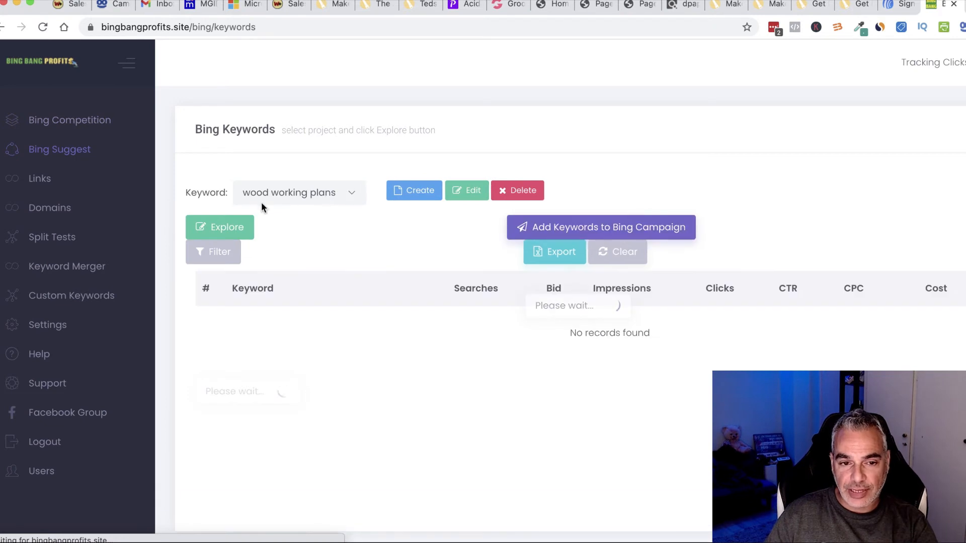
left_click(226, 227)
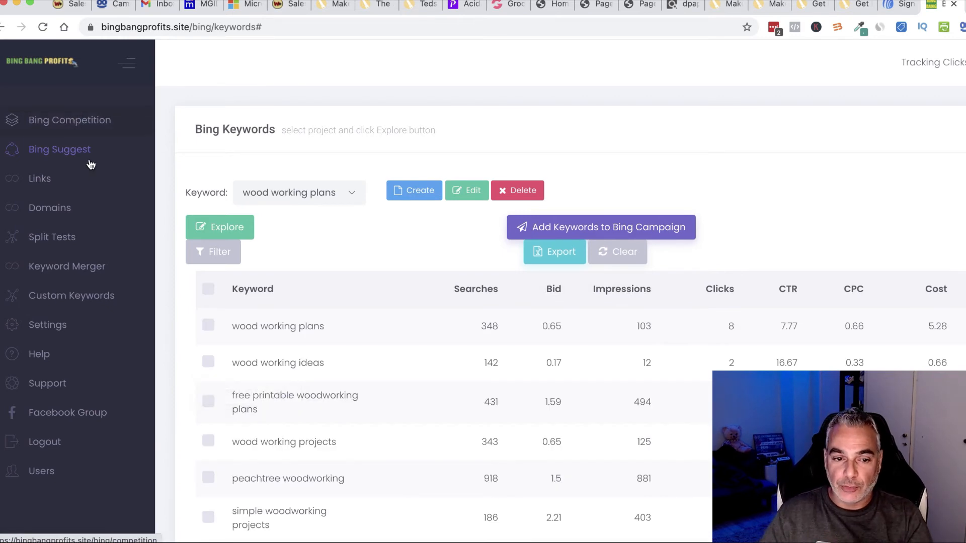
left_click(208, 289)
Step: Add them to Woodworking New Campaign's Free Woodworking Plan group as Exact match, bid 1
left_click(623, 232)
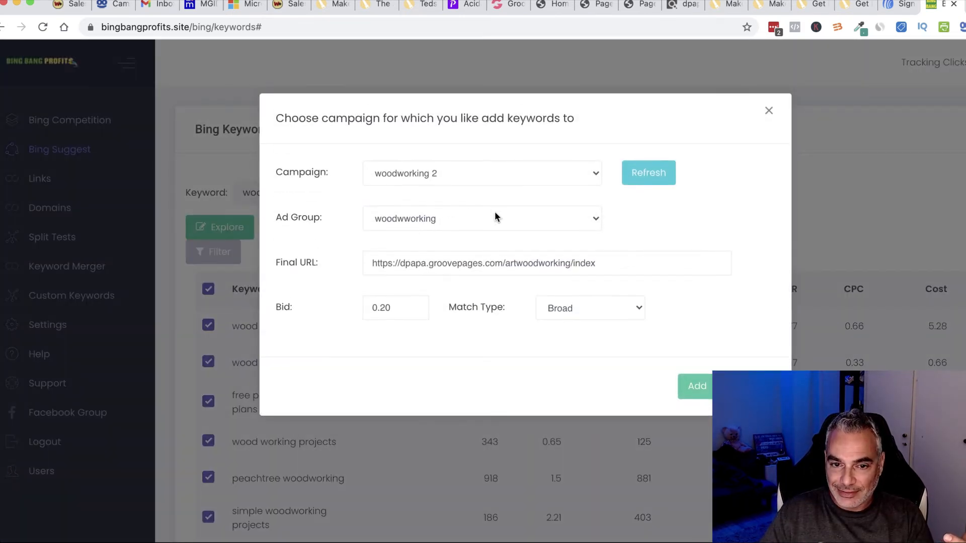
left_click(505, 180)
left_click(477, 219)
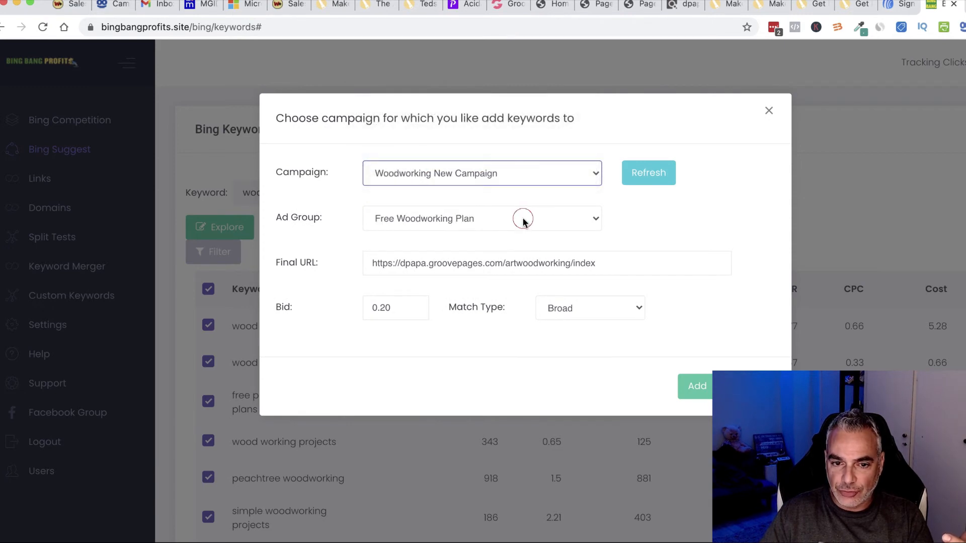
left_click(519, 218)
left_click(461, 220)
left_click(409, 307)
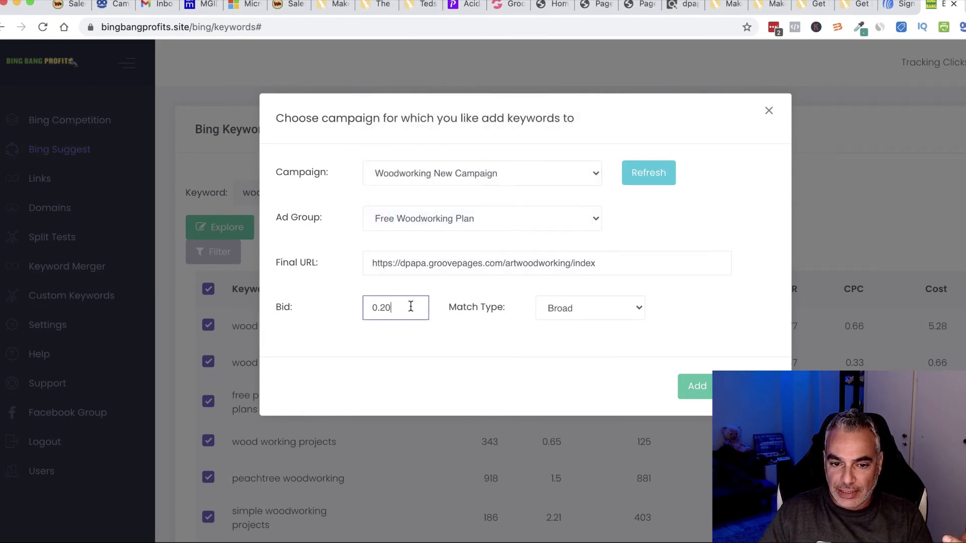
left_click_drag(406, 307, 380, 308)
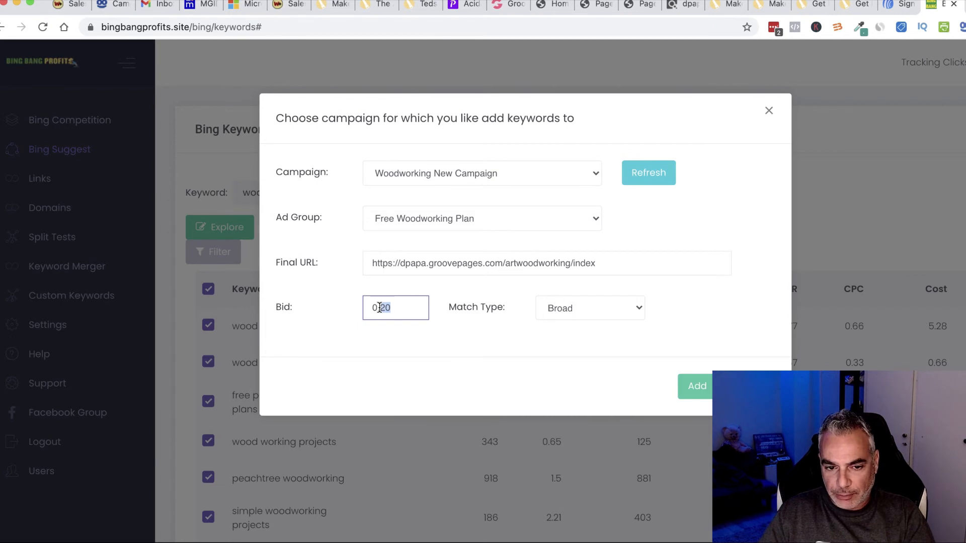
left_click(632, 304)
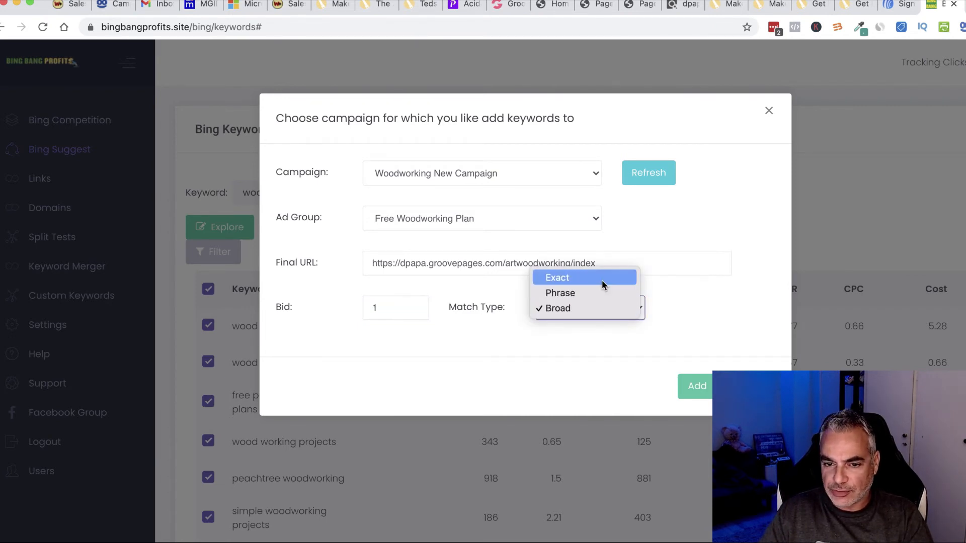
left_click(598, 283)
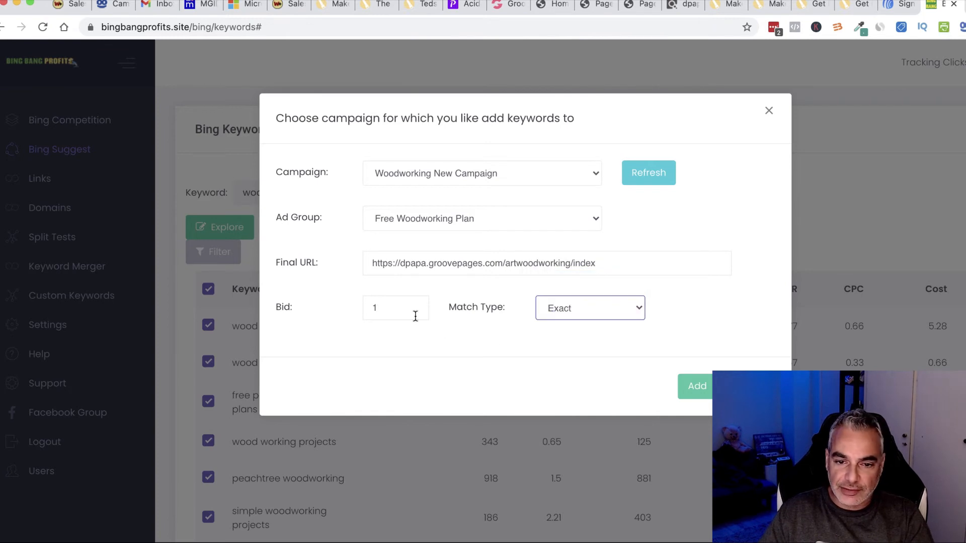
left_click(701, 389)
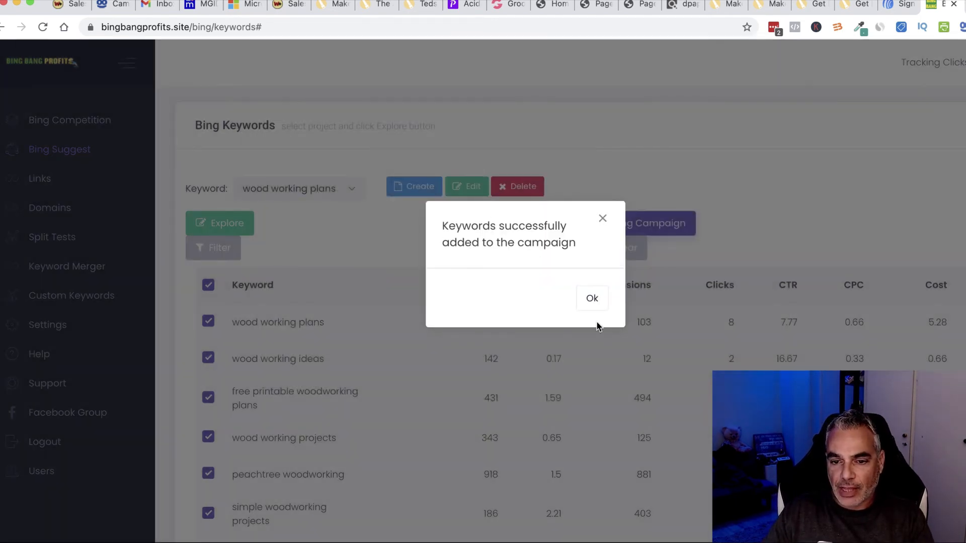
left_click(591, 298)
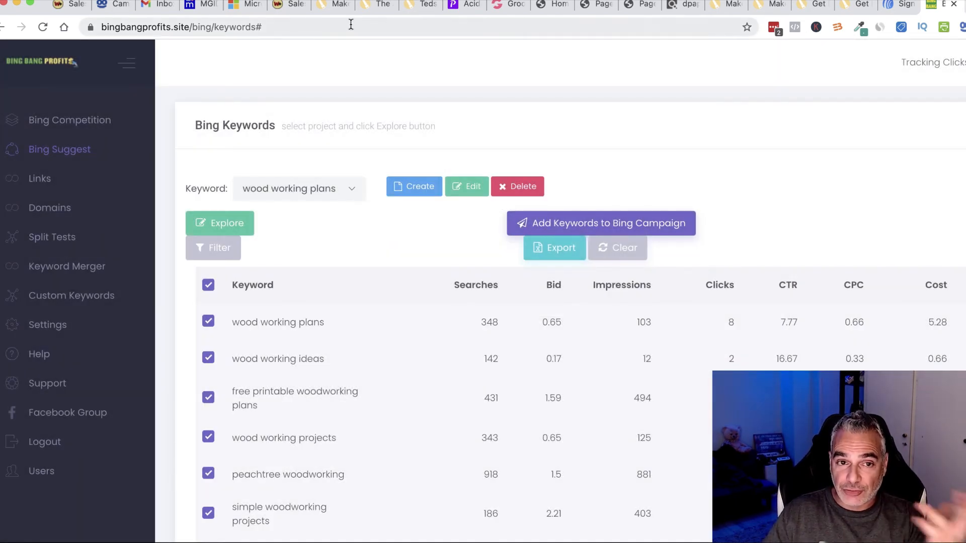
left_click(245, 5)
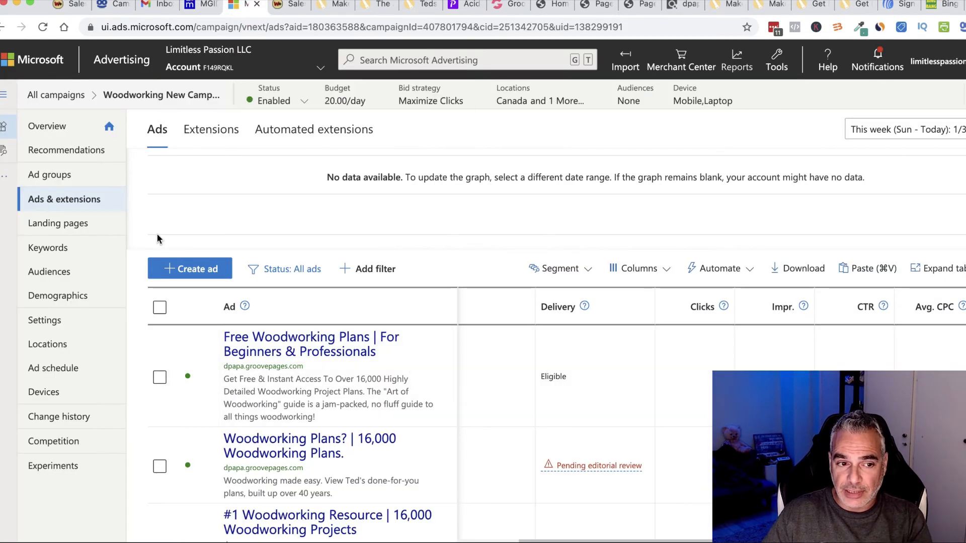
Step: Open the campaign's keyword list and scroll through it
left_click(49, 249)
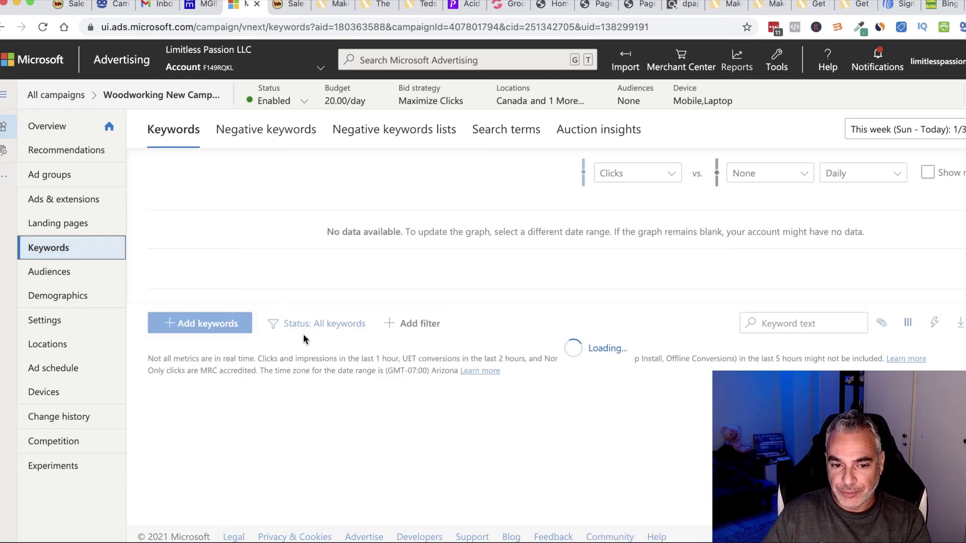
scroll(304, 361, "down", 10)
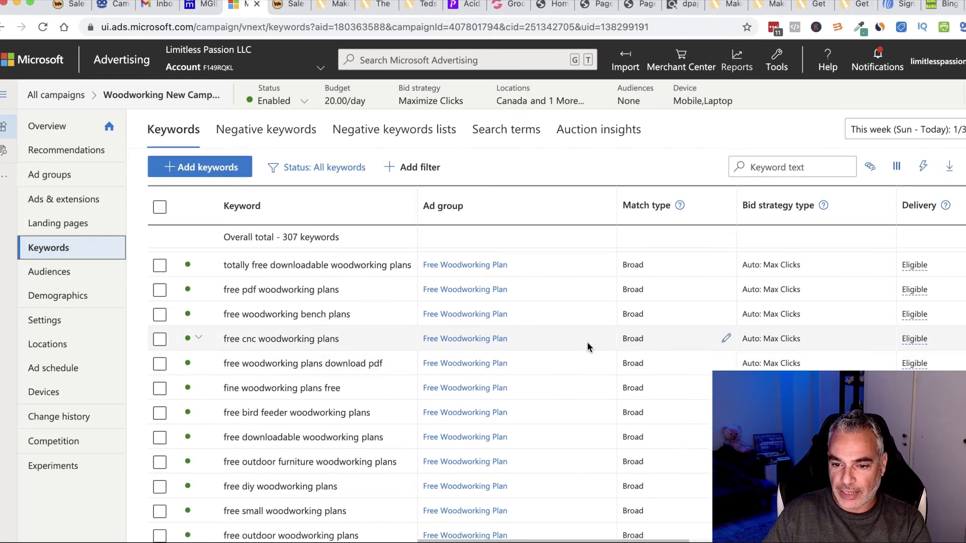
scroll(654, 355, "down", 10)
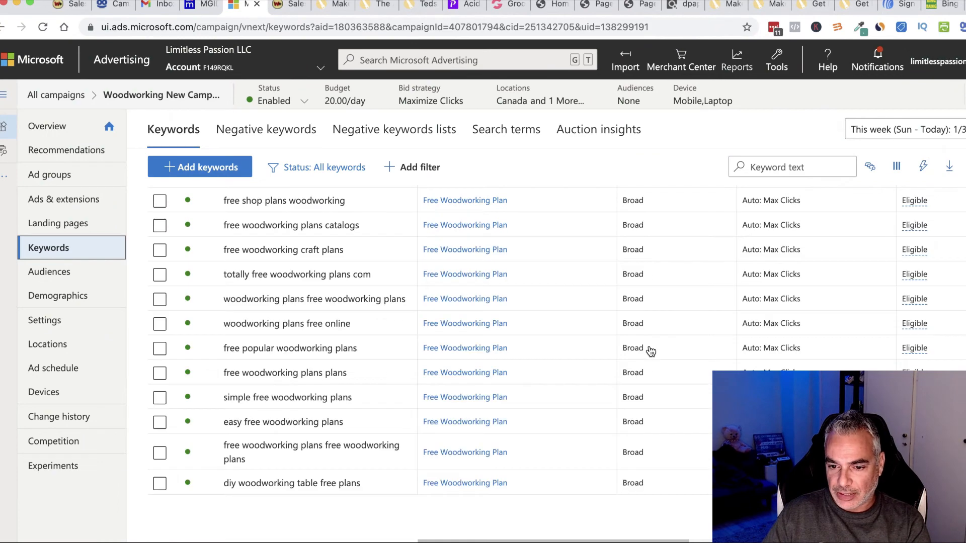
scroll(647, 352, "down", 2)
scroll(647, 352, "up", 10)
scroll(648, 352, "right", 2)
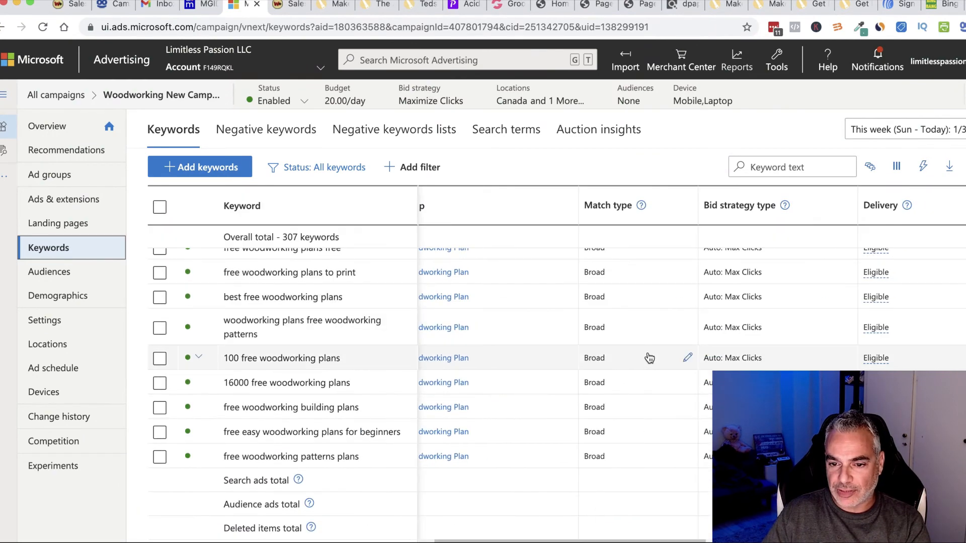
scroll(649, 357, "up", 1)
scroll(648, 357, "right", 1)
scroll(642, 357, "left", 2)
scroll(624, 362, "up", 5)
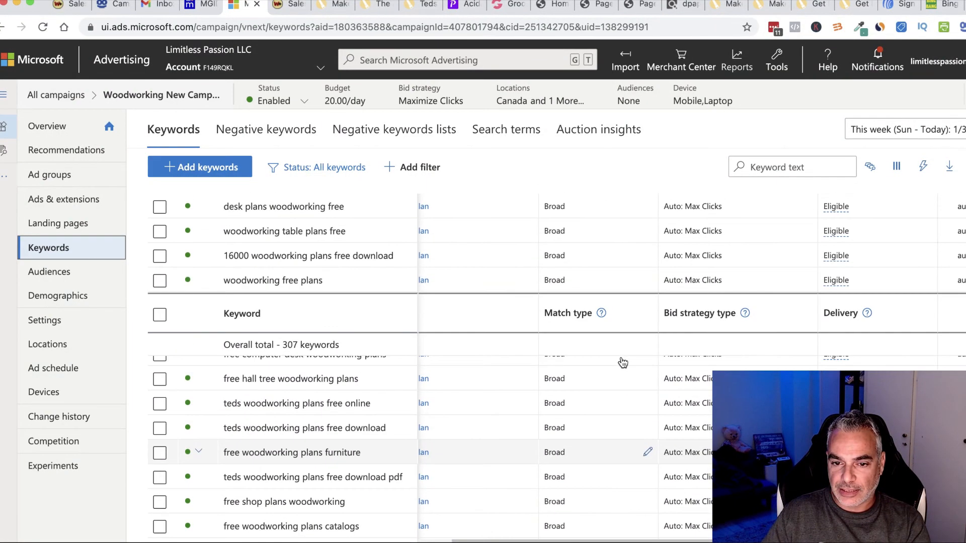
scroll(623, 363, "up", 10)
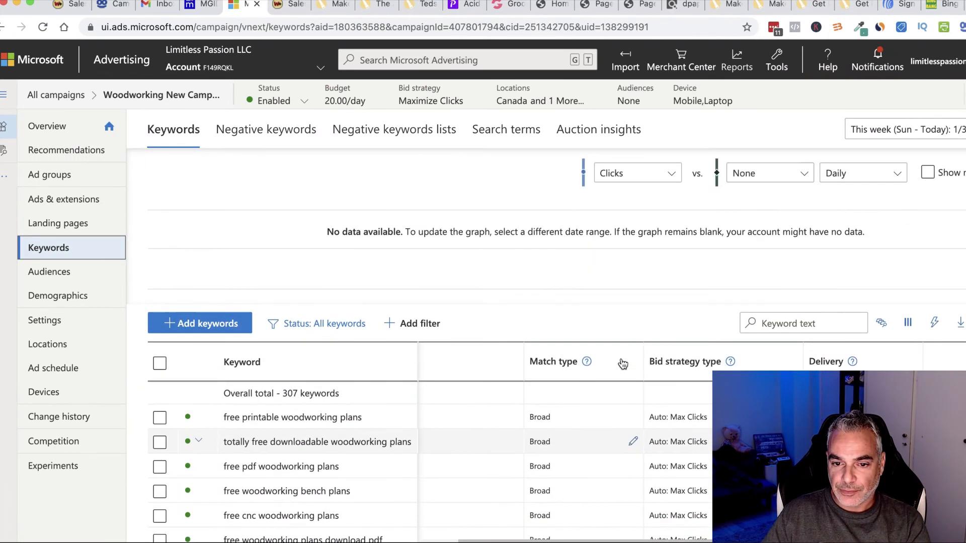
Step: Reload the keywords page to confirm 307 keywords under Free Woodworking Plan
left_click(42, 27)
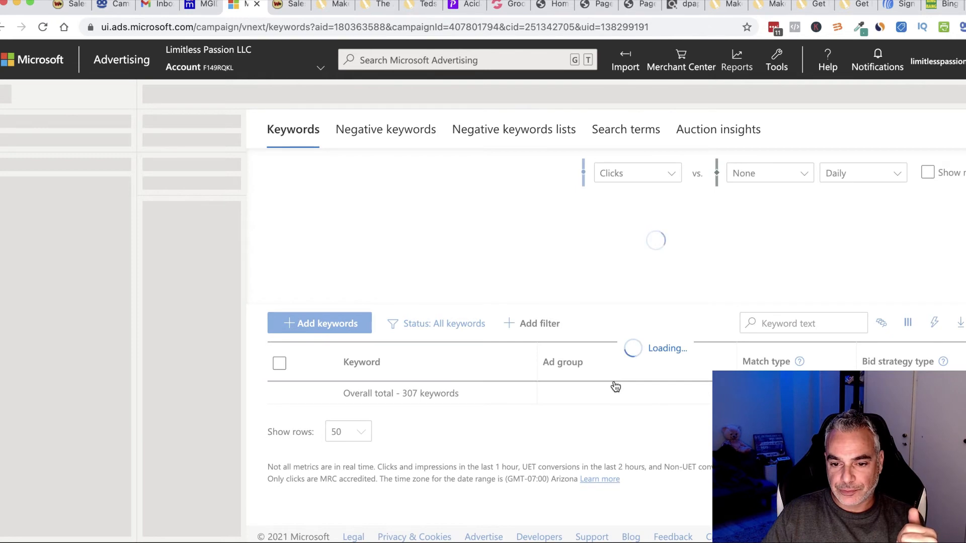
scroll(614, 381, "down", 10)
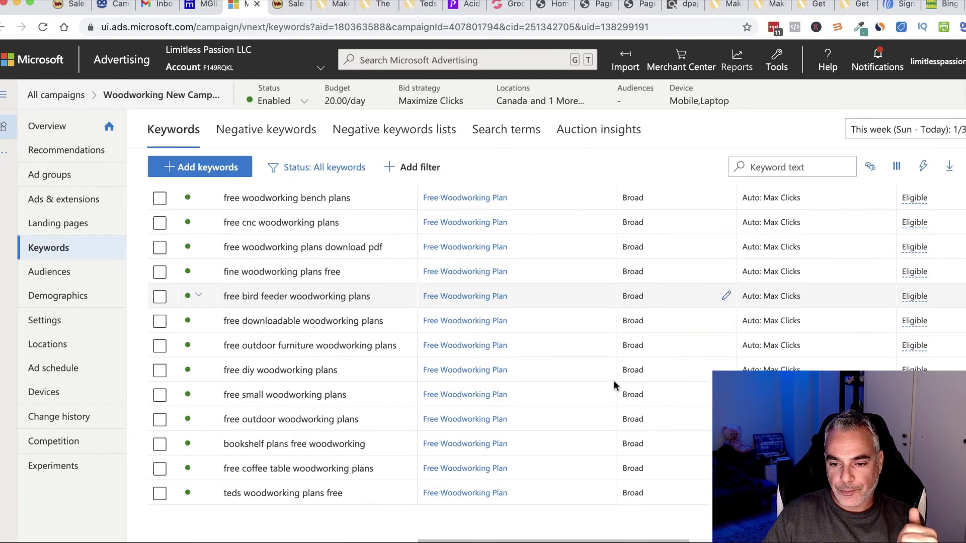
scroll(615, 382, "down", 10)
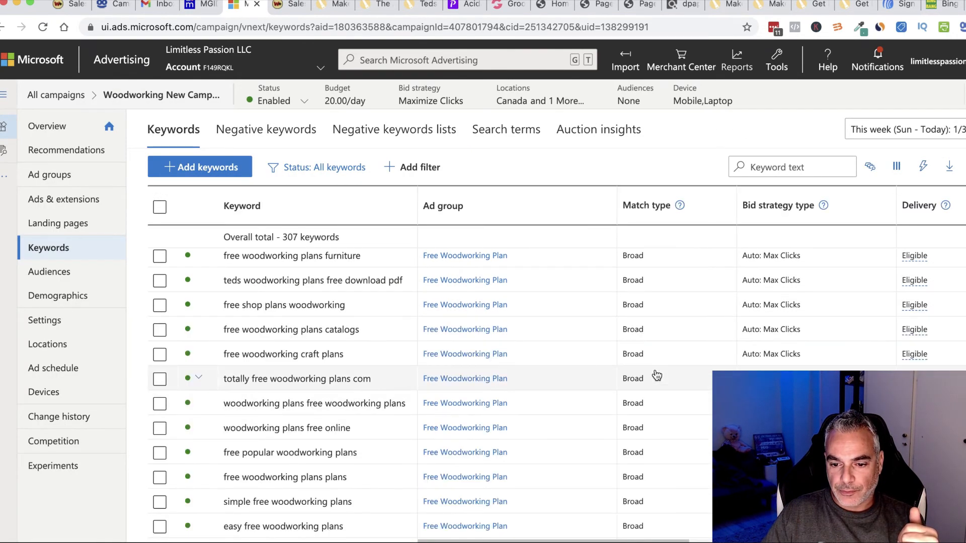
scroll(657, 379, "down", 5)
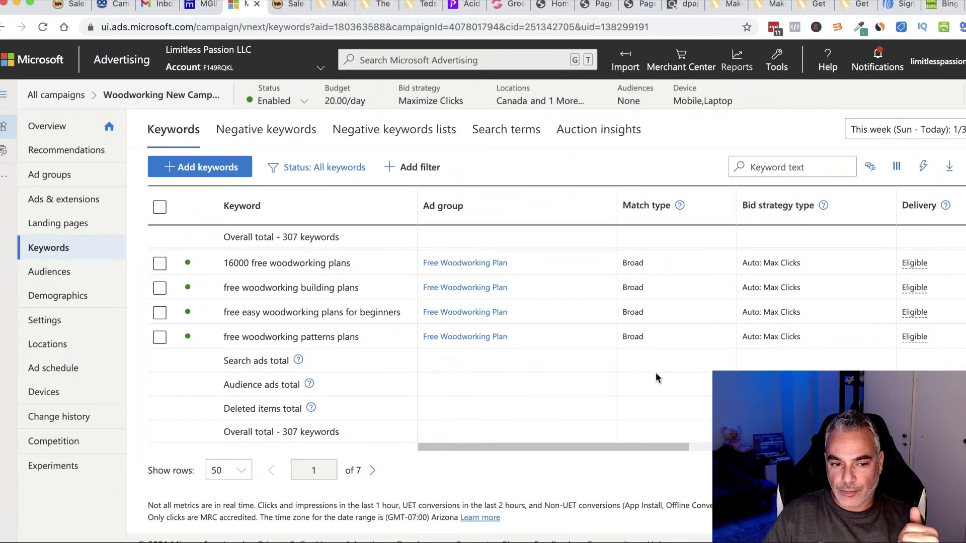
scroll(656, 379, "up", 20)
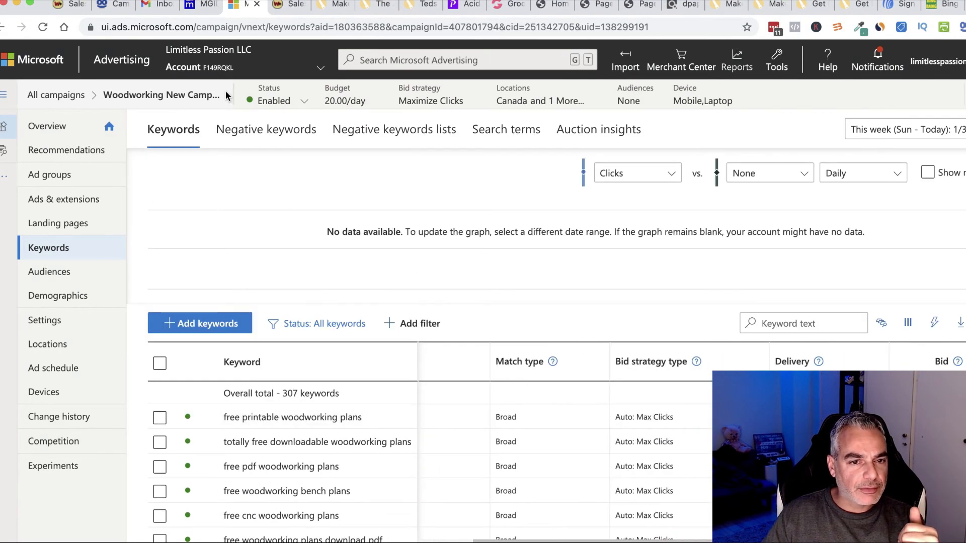
left_click(202, 98)
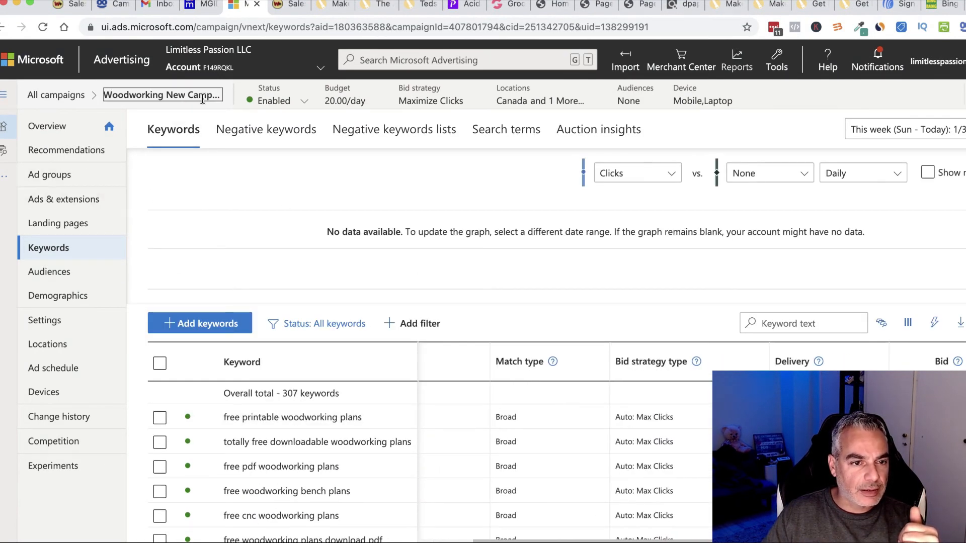
left_click(78, 98)
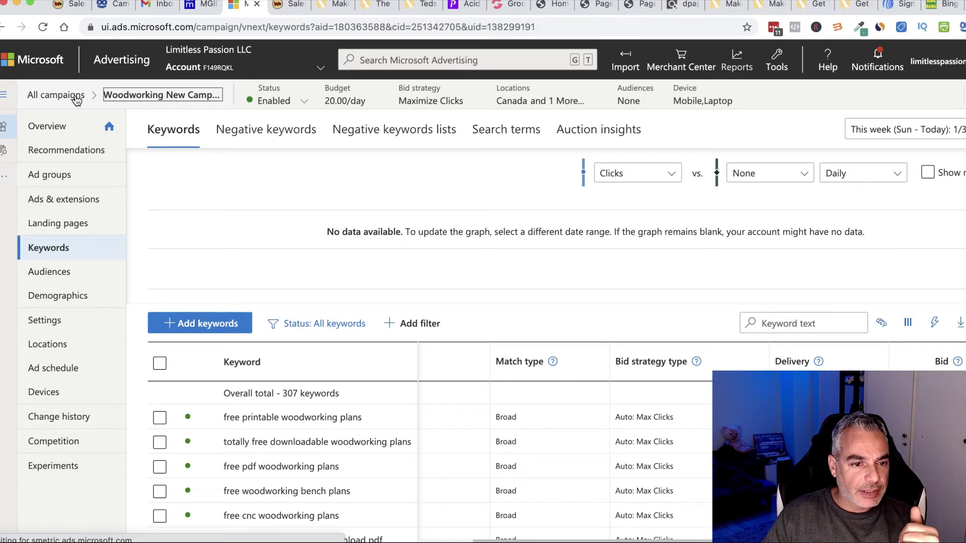
Step: Open the Free Woodworking Plan ad group keywords in Woodworking New Campaign
left_click(67, 201)
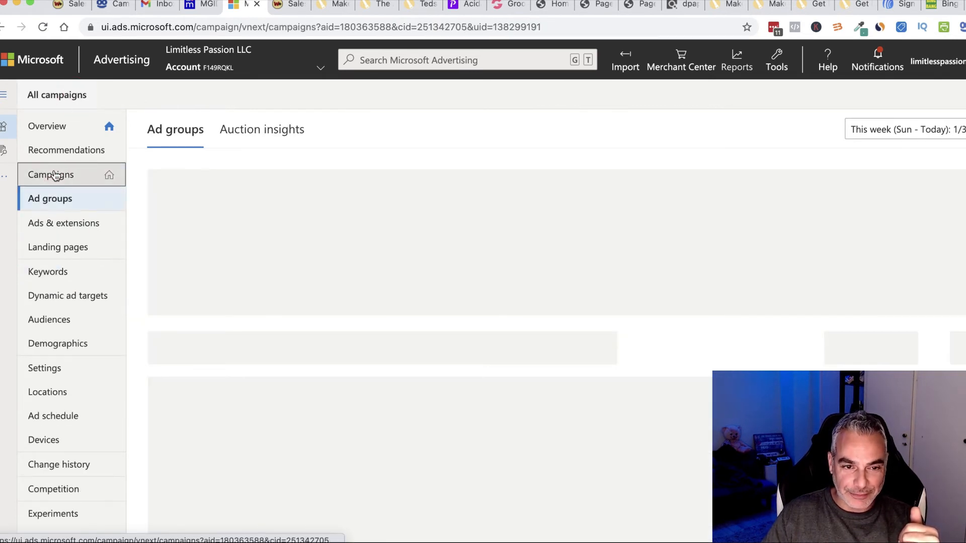
left_click(55, 175)
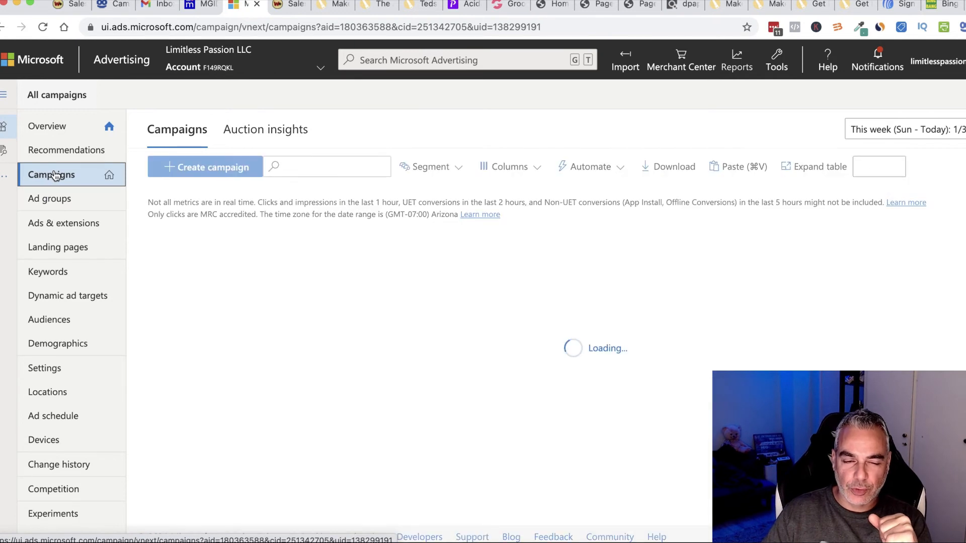
scroll(221, 322, "down", 3)
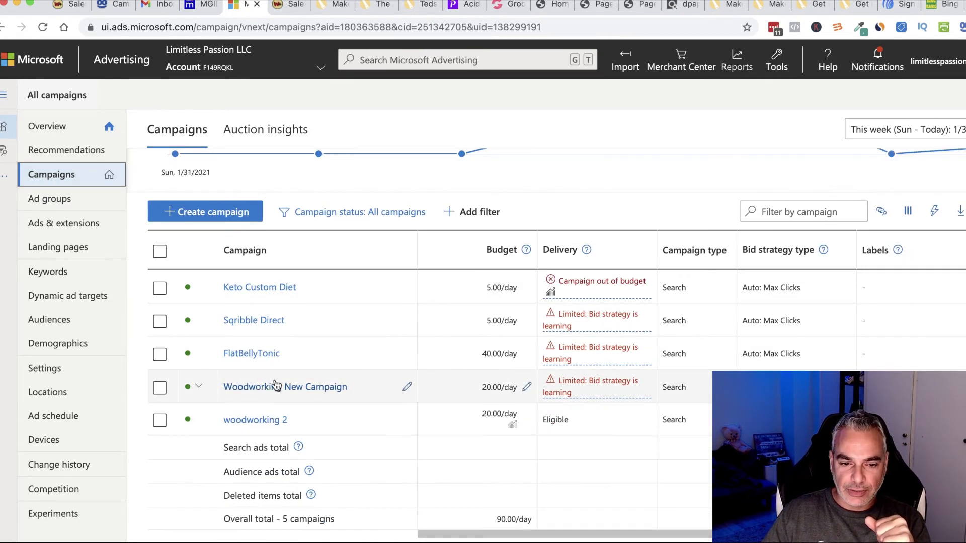
left_click(275, 388)
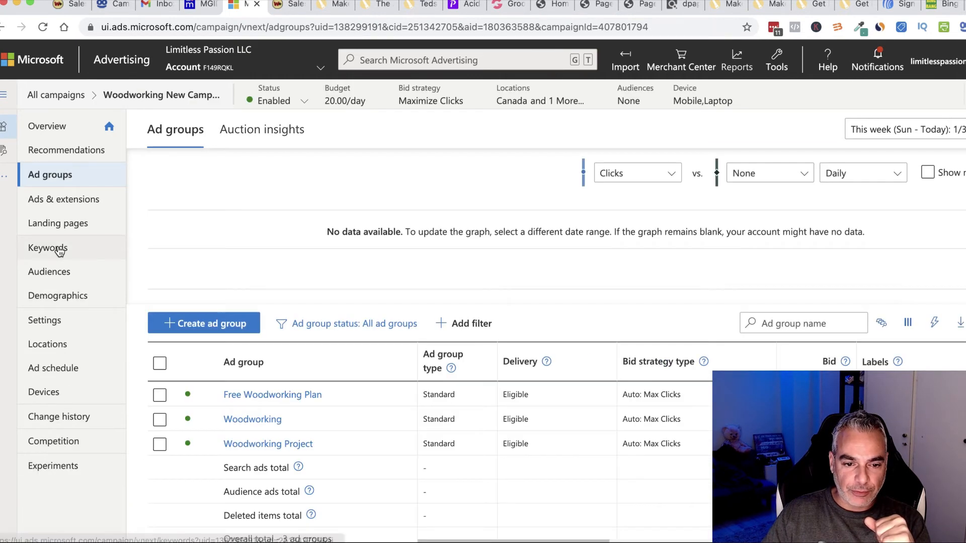
left_click(160, 395)
left_click(261, 398)
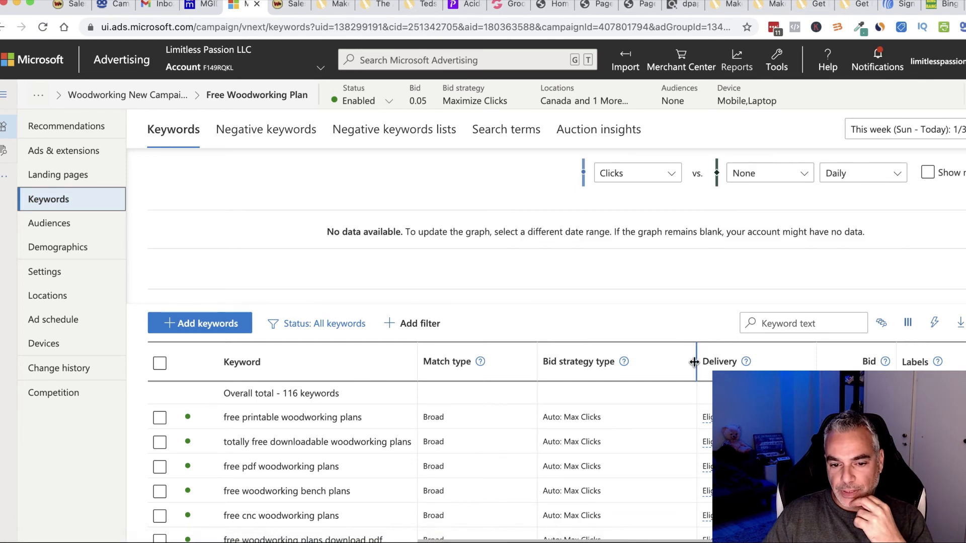
Step: Scroll through the first page of the ad group's keywords
scroll(504, 421, "down", 3)
scroll(503, 422, "down", 20)
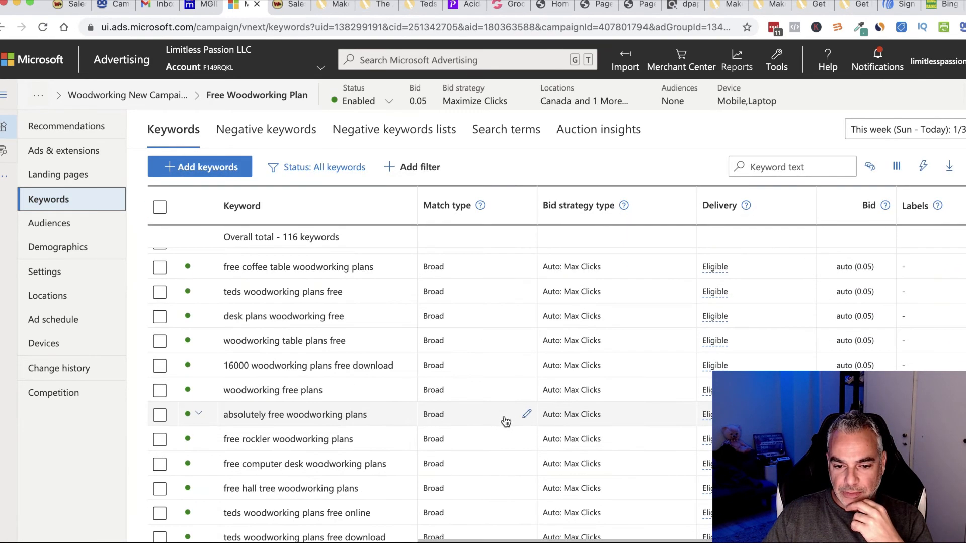
scroll(503, 415, "up", 4)
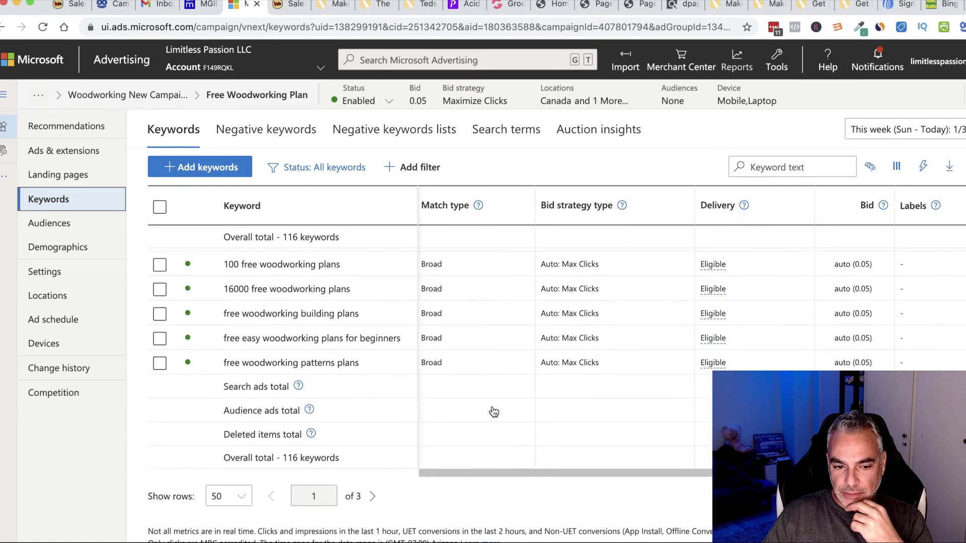
scroll(492, 410, "right", 1)
scroll(492, 412, "up", 15)
scroll(492, 412, "left", 1)
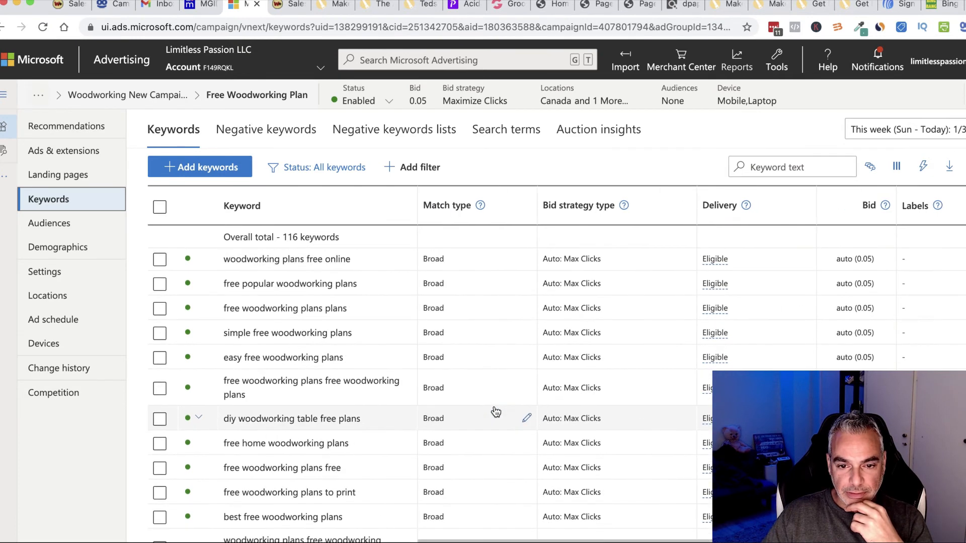
scroll(495, 412, "down", 3)
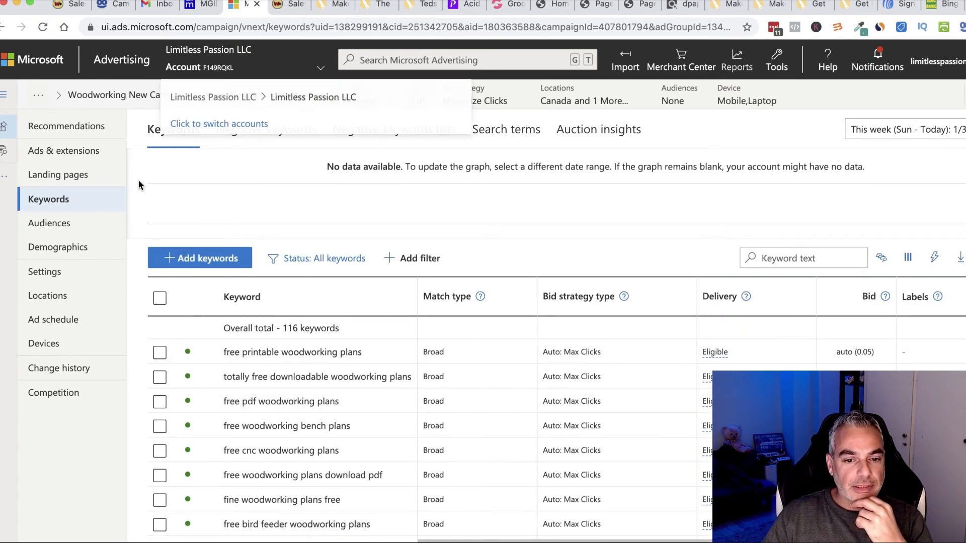
scroll(376, 329, "down", 5)
scroll(381, 334, "down", 10)
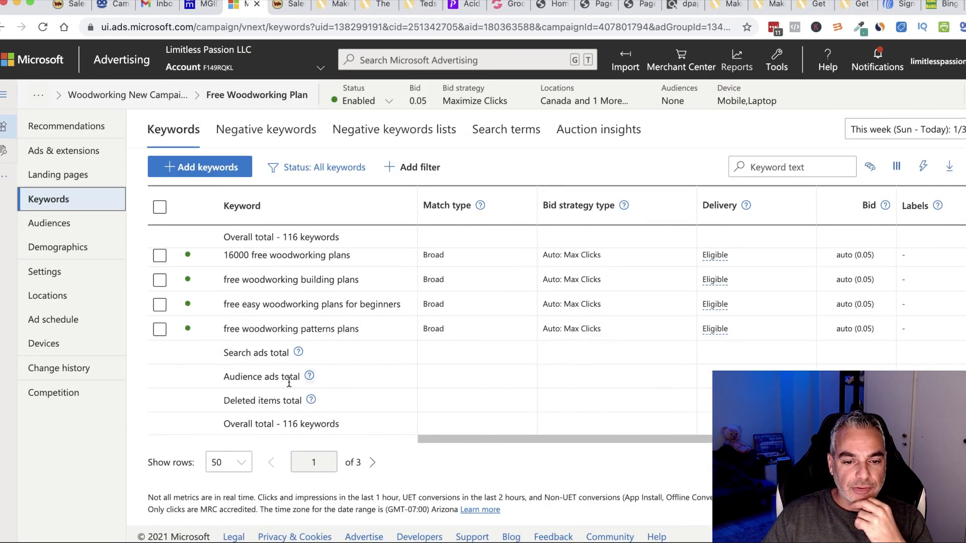
Step: Check the second keyword page (116 keywords, exact at 1.00), then return to Bing Bang Profits
left_click(373, 462)
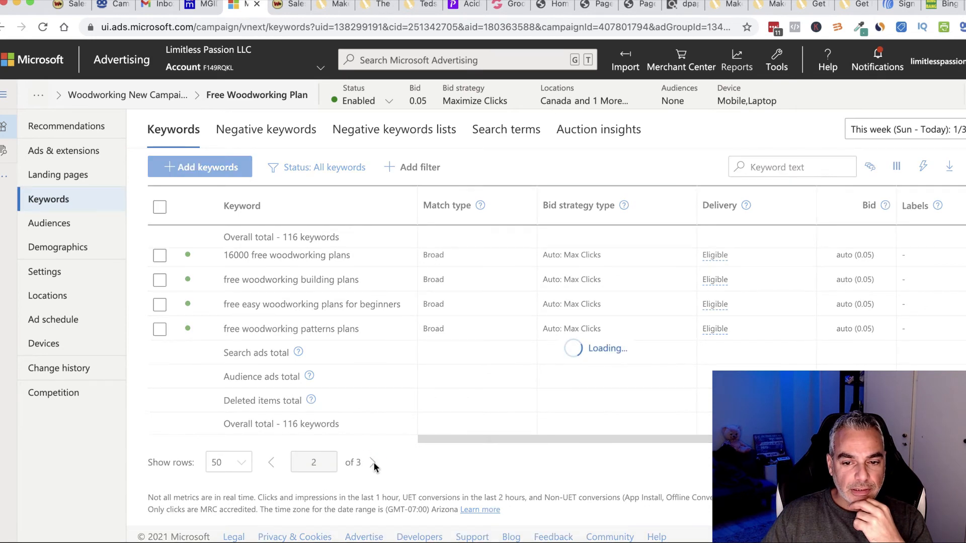
scroll(506, 442, "down", 3)
scroll(506, 441, "down", 10)
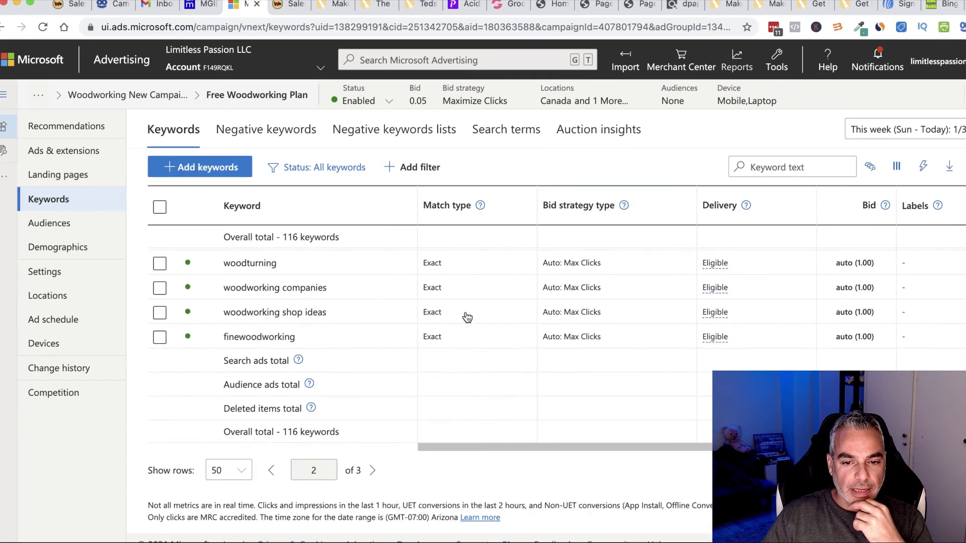
scroll(487, 330, "up", 3)
scroll(514, 350, "right", 2)
scroll(514, 346, "left", 2)
scroll(503, 372, "up", 8)
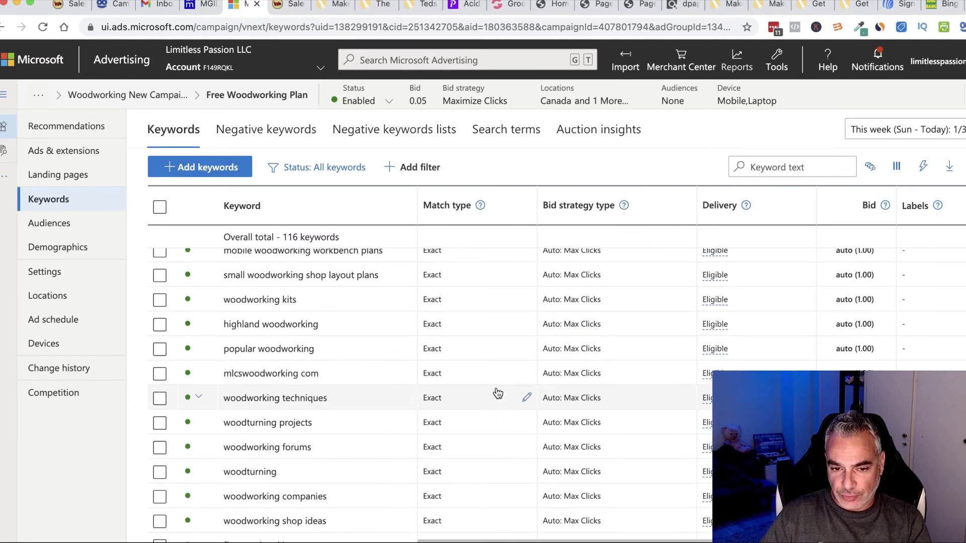
scroll(498, 394, "up", 10)
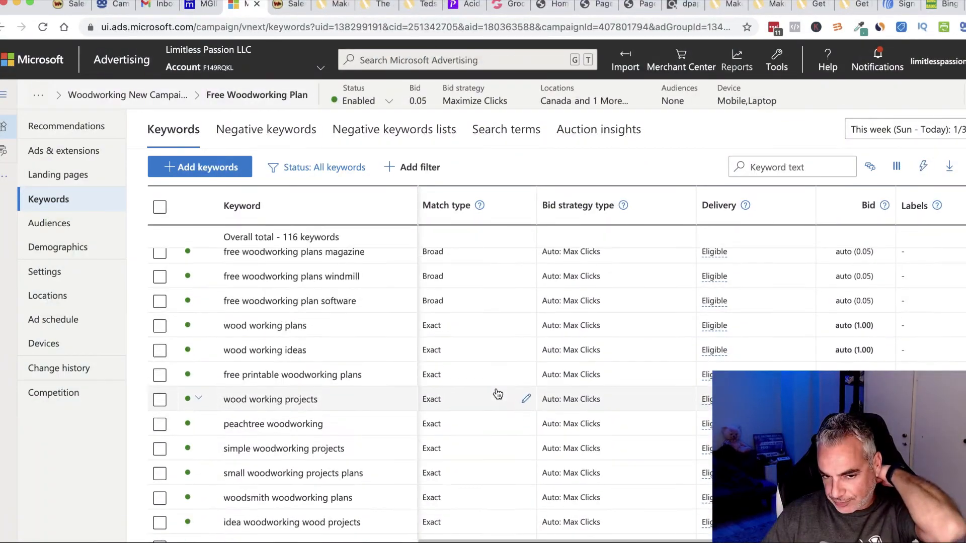
scroll(498, 394, "right", 1)
scroll(498, 394, "up", 8)
scroll(505, 327, "right", 1)
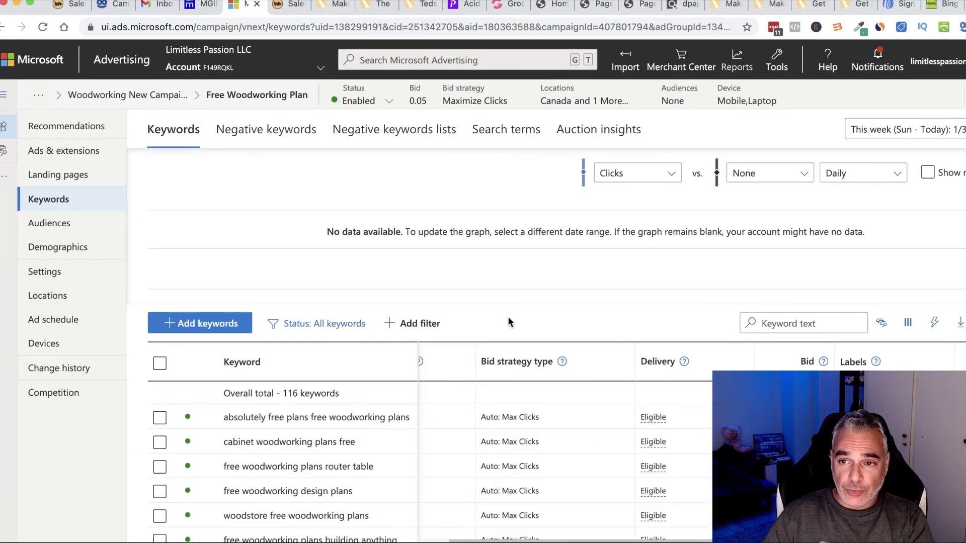
left_click(945, 7)
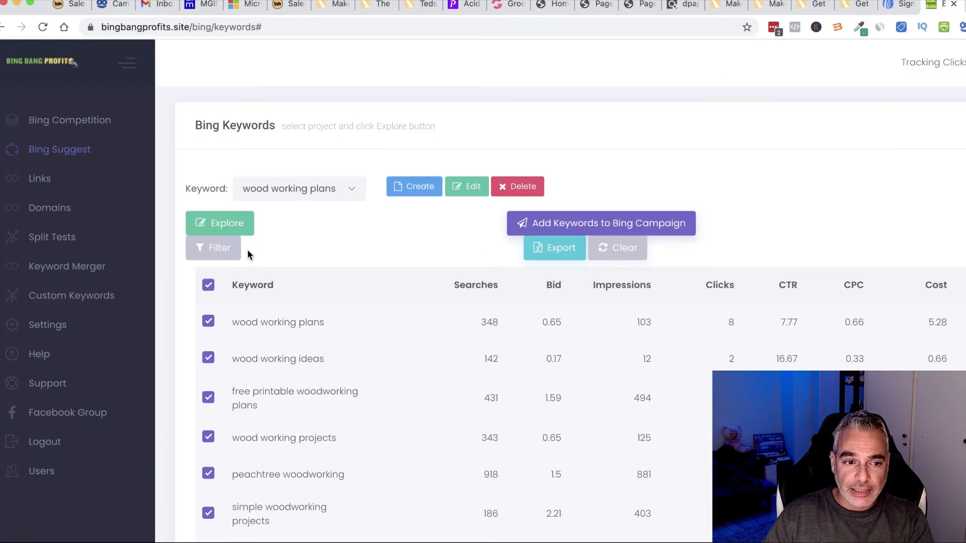
Step: Open the Woodworking Lander link from page 6 of the Links list for editing
left_click(47, 181)
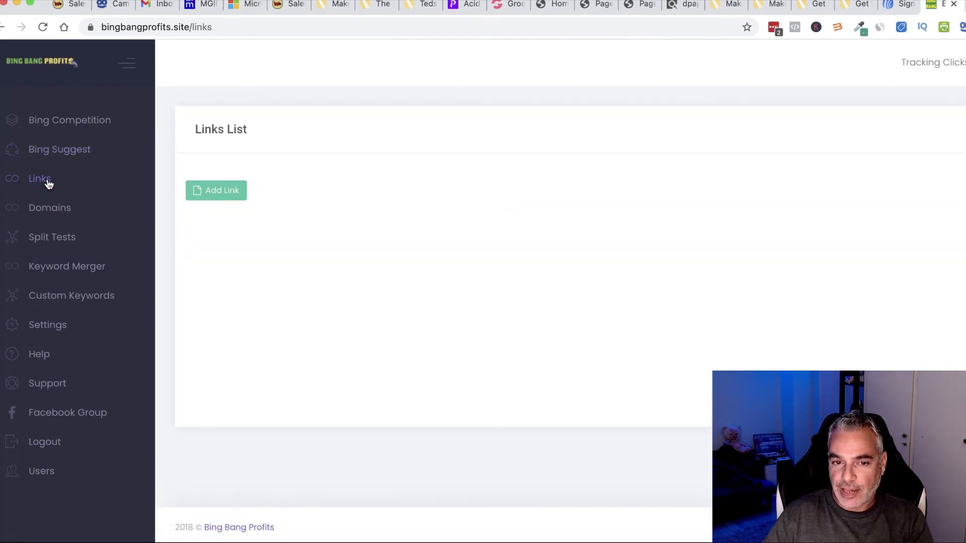
scroll(608, 337, "down", 10)
scroll(609, 341, "down", 5)
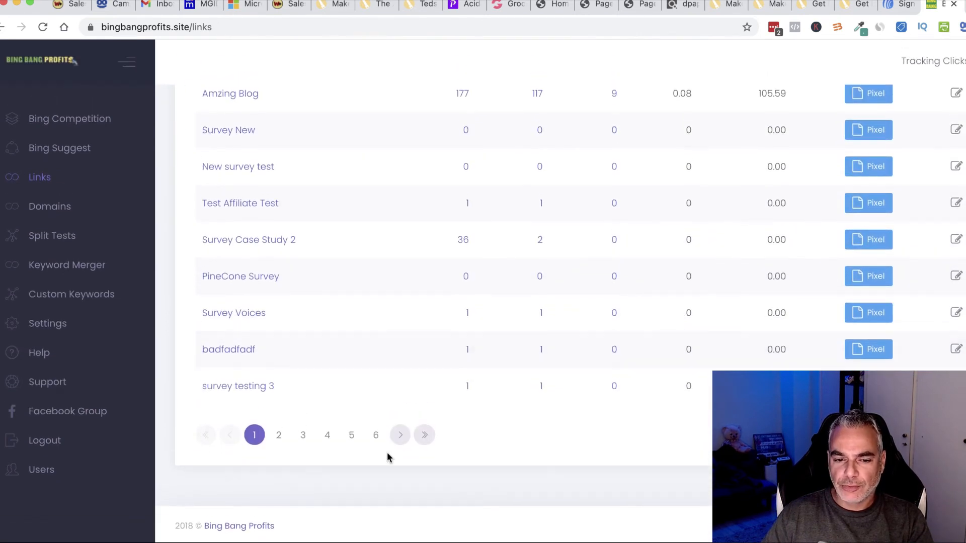
left_click(378, 442)
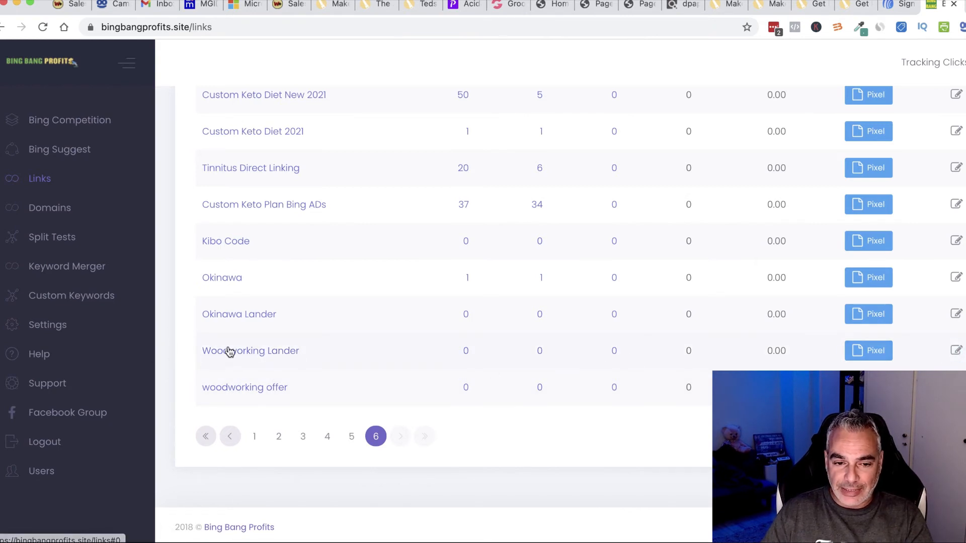
left_click(956, 351)
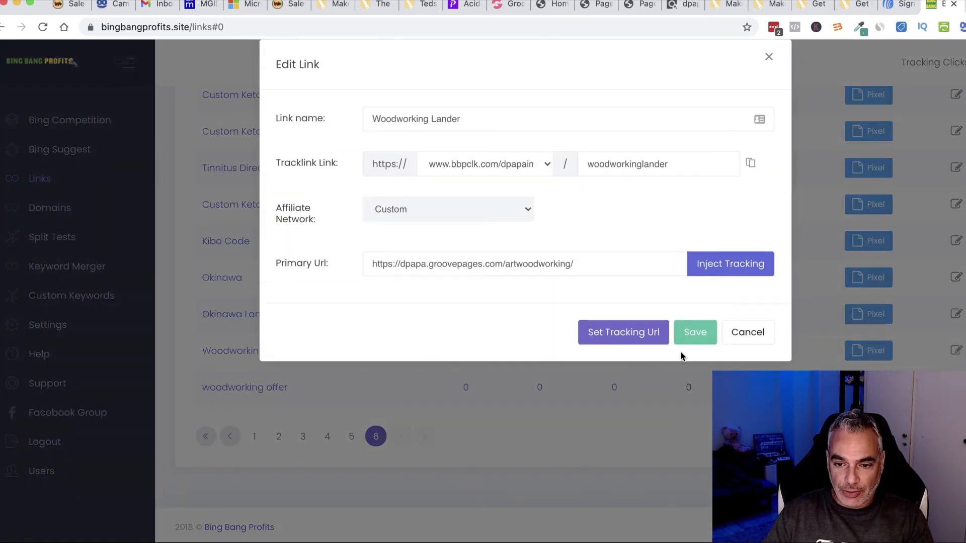
Step: Set its tracking URL on Woodworking New Campaign's Free Woodworking Plan ad group
left_click(610, 334)
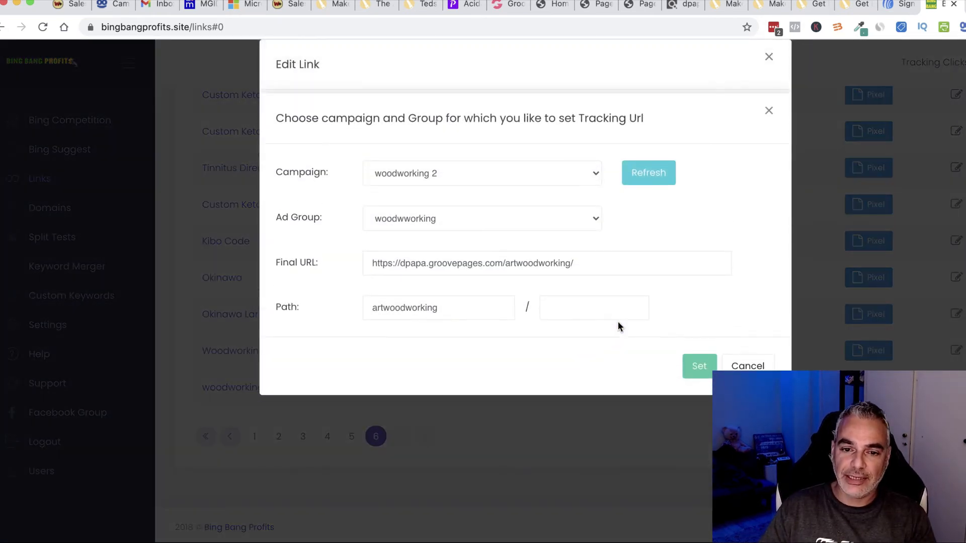
left_click(579, 220)
left_click(574, 219)
left_click(502, 180)
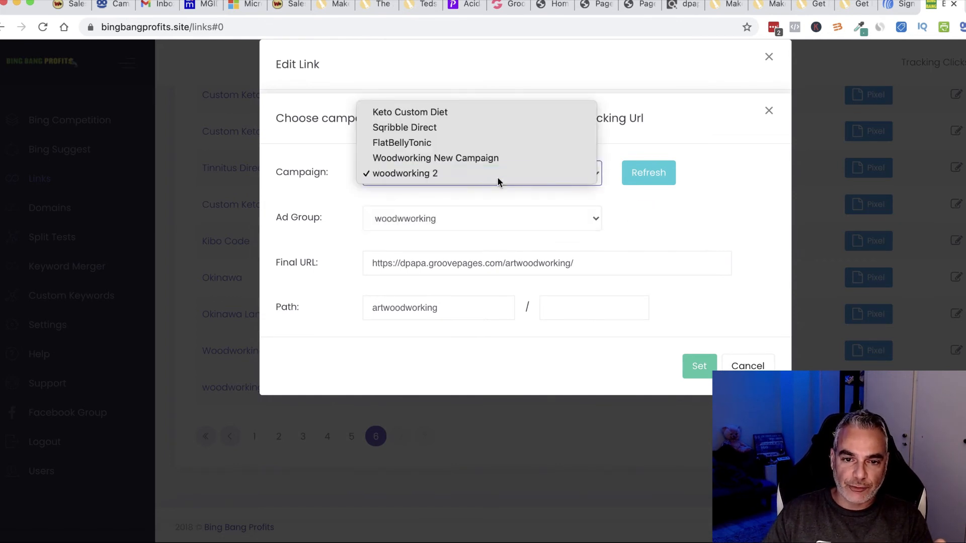
left_click(525, 198)
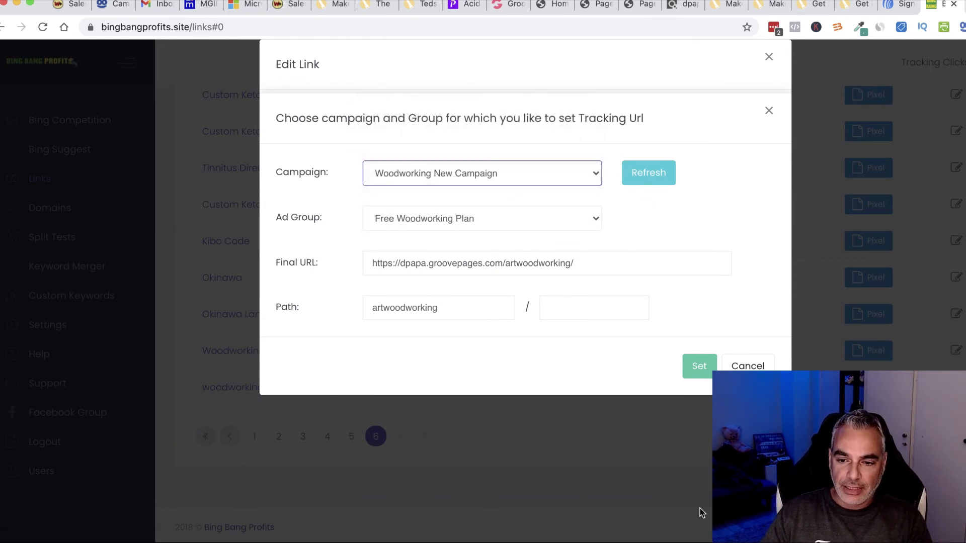
left_click(700, 366)
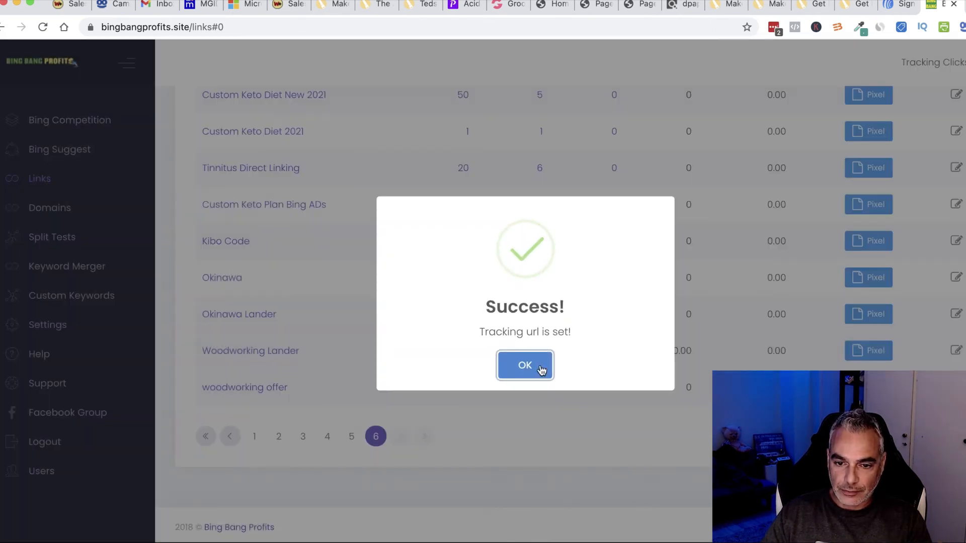
left_click(539, 366)
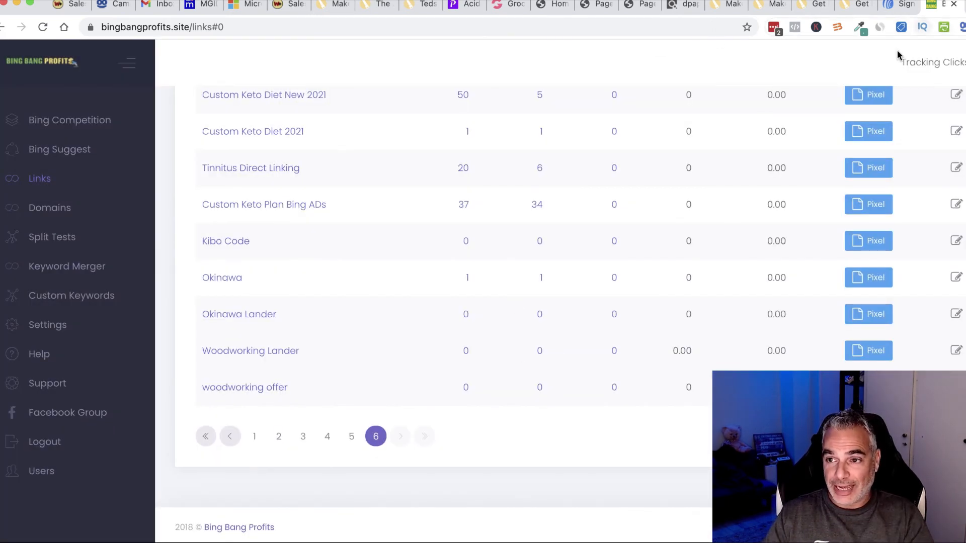
left_click(241, 8)
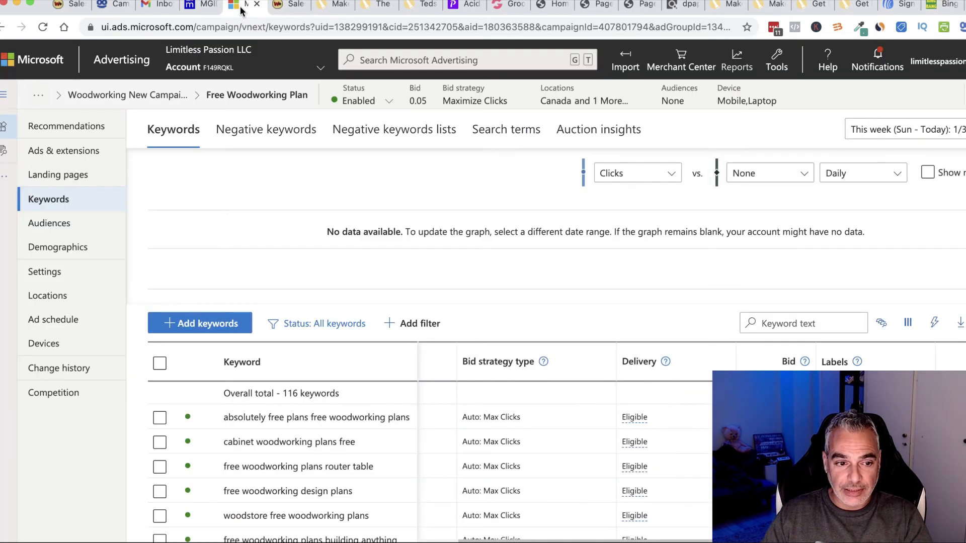
Step: Open the first woodworking ad in the Free Woodworking Plan ad group for editing
left_click(83, 153)
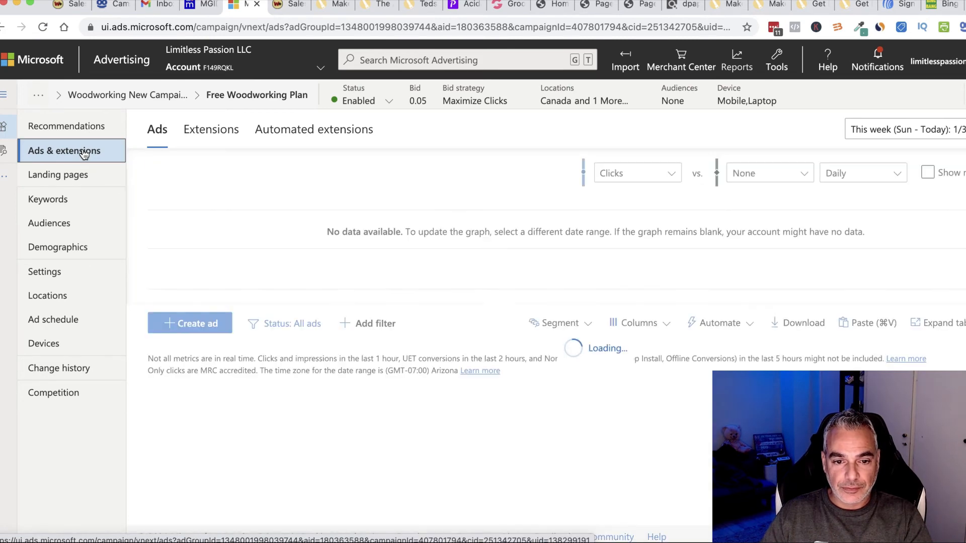
scroll(447, 432, "down", 2)
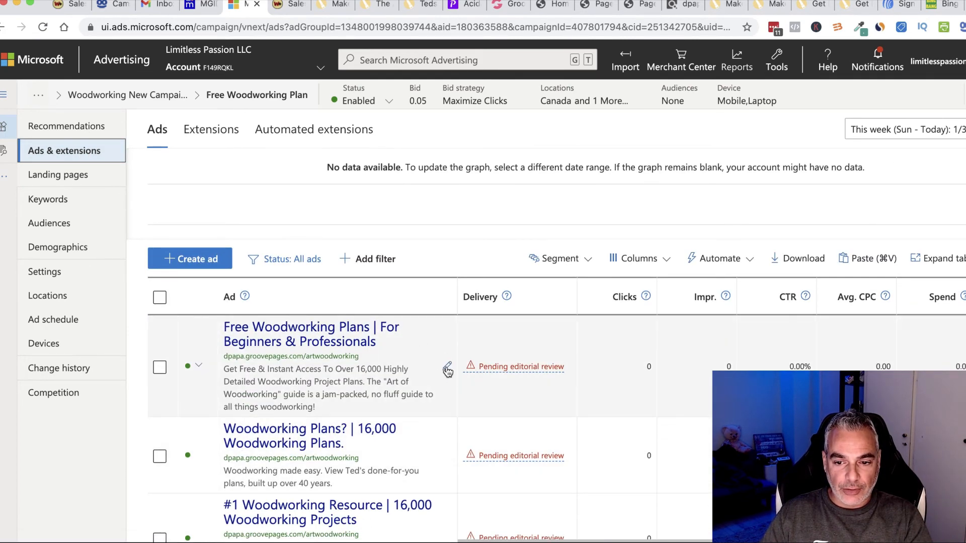
left_click(447, 368)
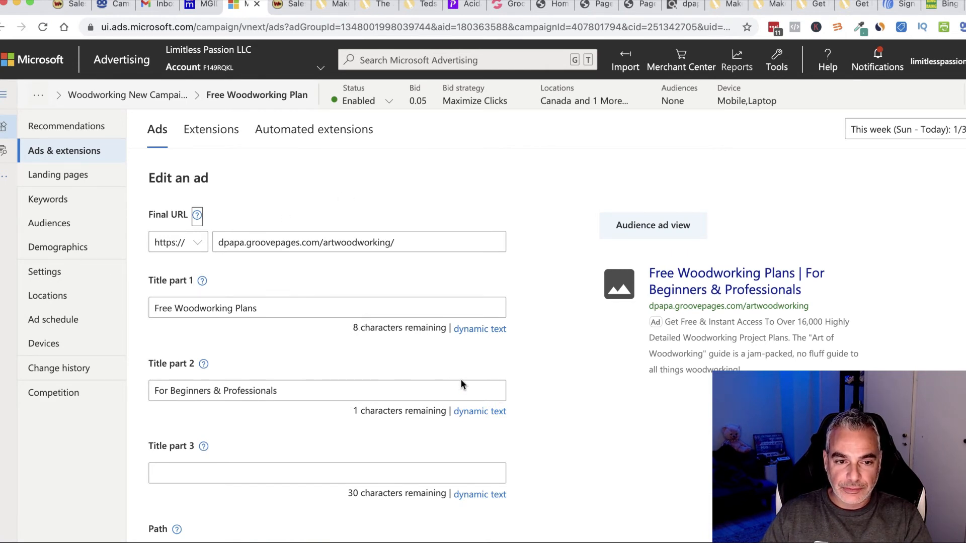
scroll(439, 370, "down", 5)
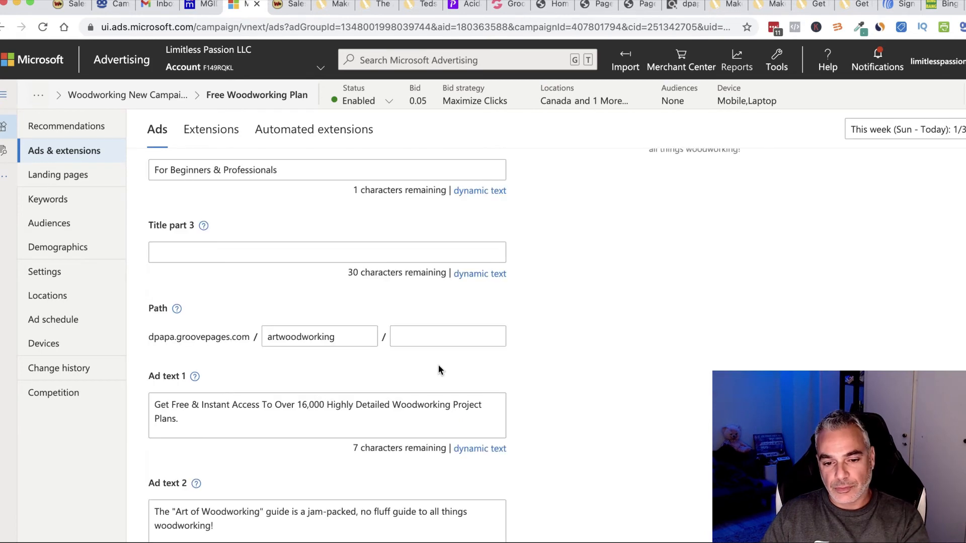
scroll(662, 378, "down", 2)
scroll(428, 377, "down", 5)
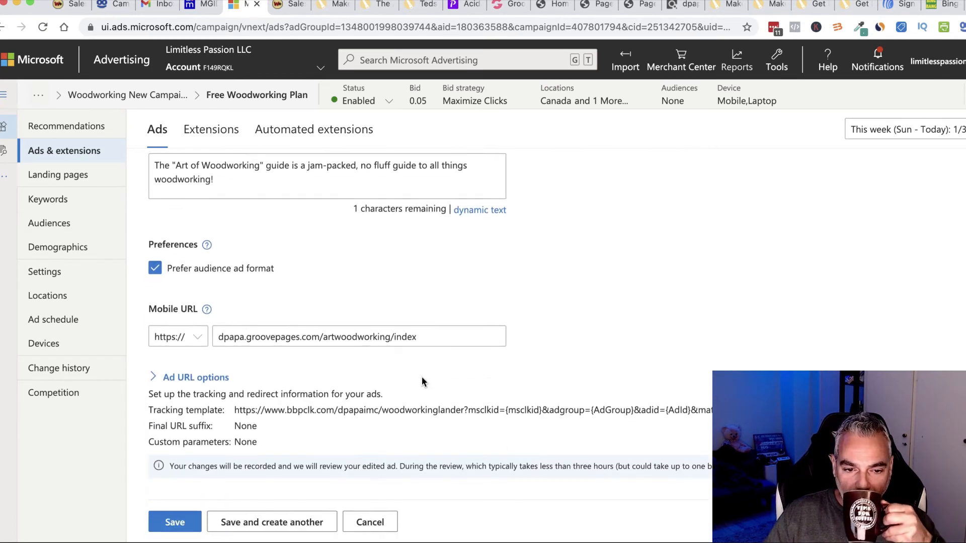
Step: Select the ad's bbpclk tracking template URL, then return to the Bing Bang Profits links
left_click_drag(236, 395, 619, 397)
mouse_move(725, 403)
left_mouse_down()
mouse_move(417, 404)
mouse_move(240, 384)
mouse_move(720, 400)
left_mouse_up()
left_click(235, 388)
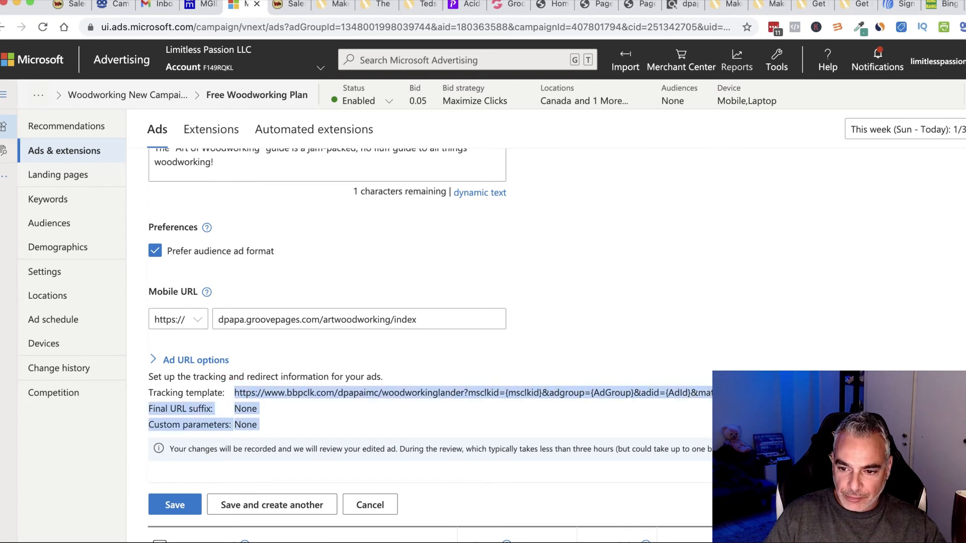
left_click(725, 403)
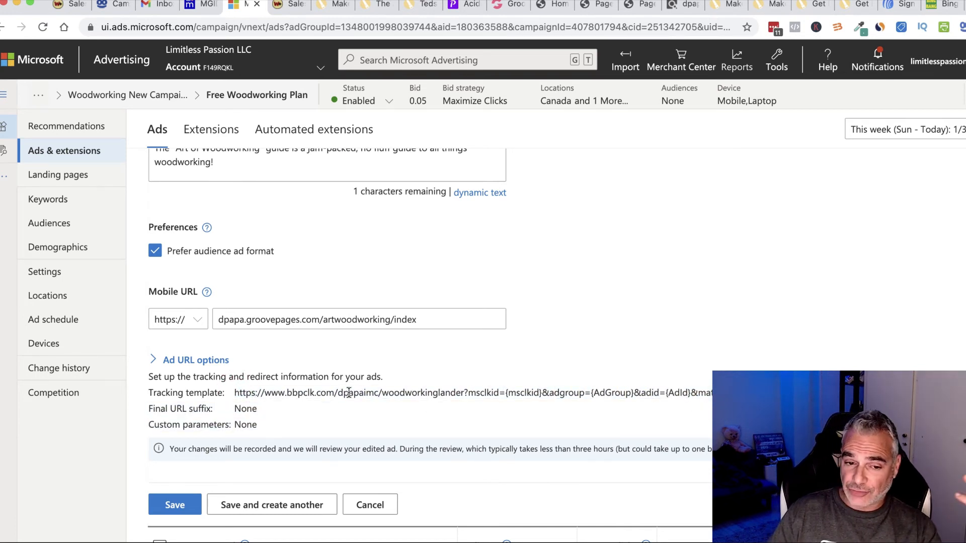
left_click_drag(240, 393, 257, 426)
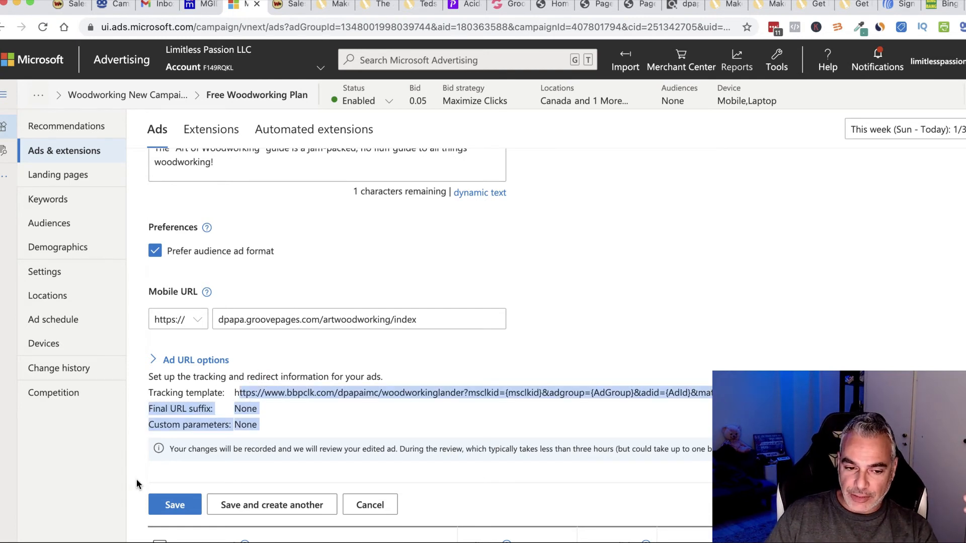
scroll(276, 431, "down", 2)
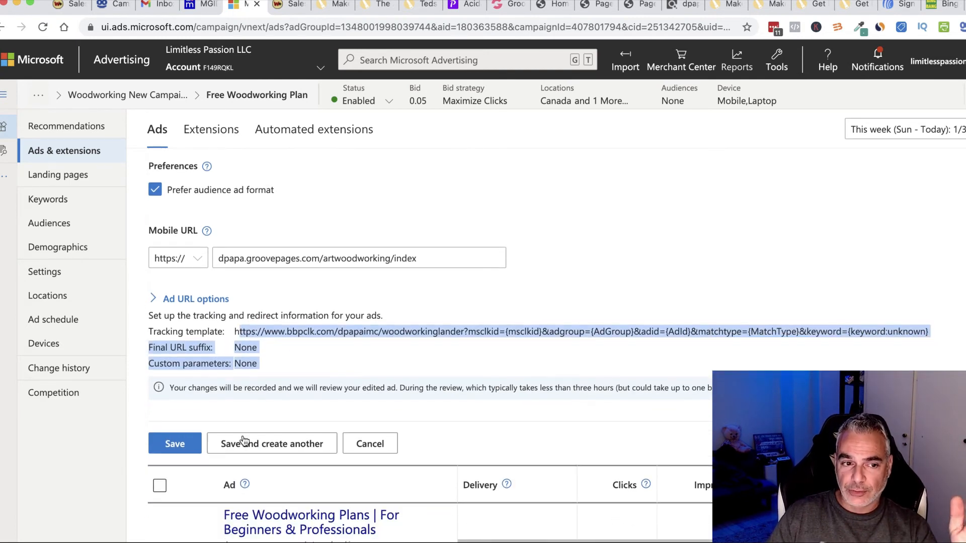
left_click(944, 5)
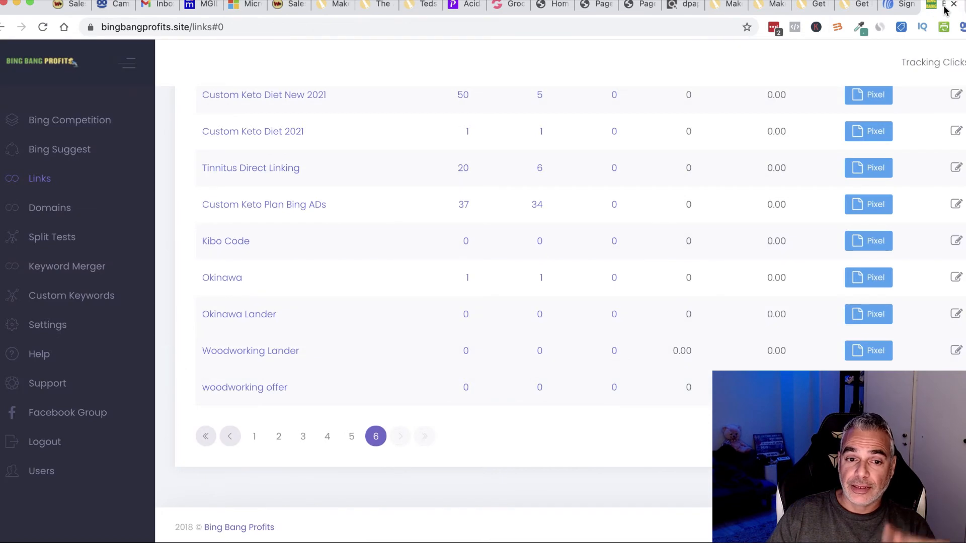
Step: Apply the Woodworking Lander tracking URL to the Woodworking ad group, trimming the path
left_click(955, 353)
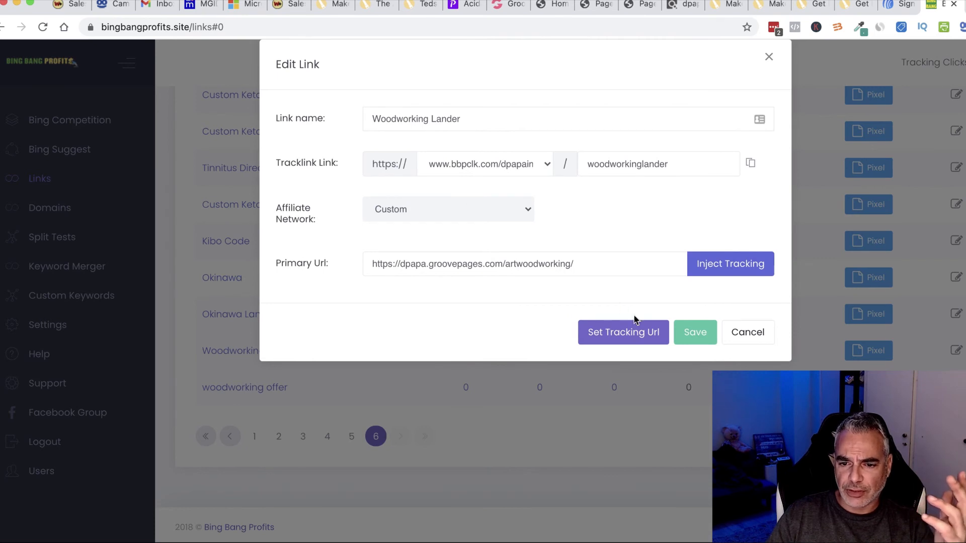
left_click(599, 333)
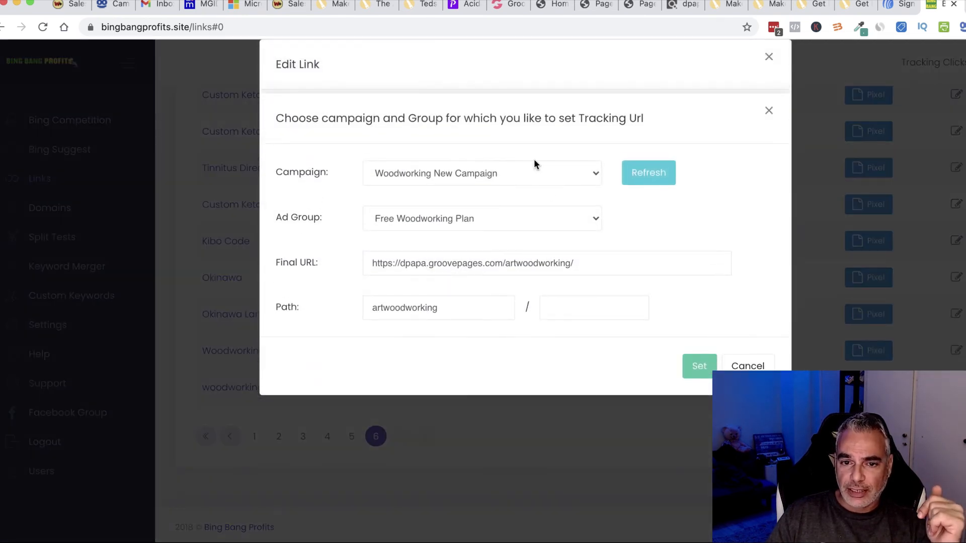
left_click(491, 223)
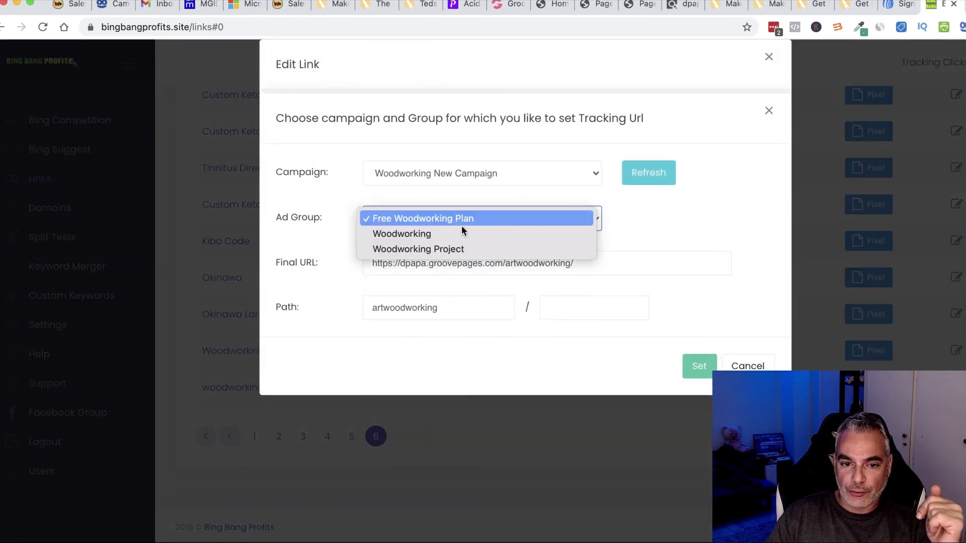
left_click(453, 233)
left_click_drag(439, 308, 395, 308)
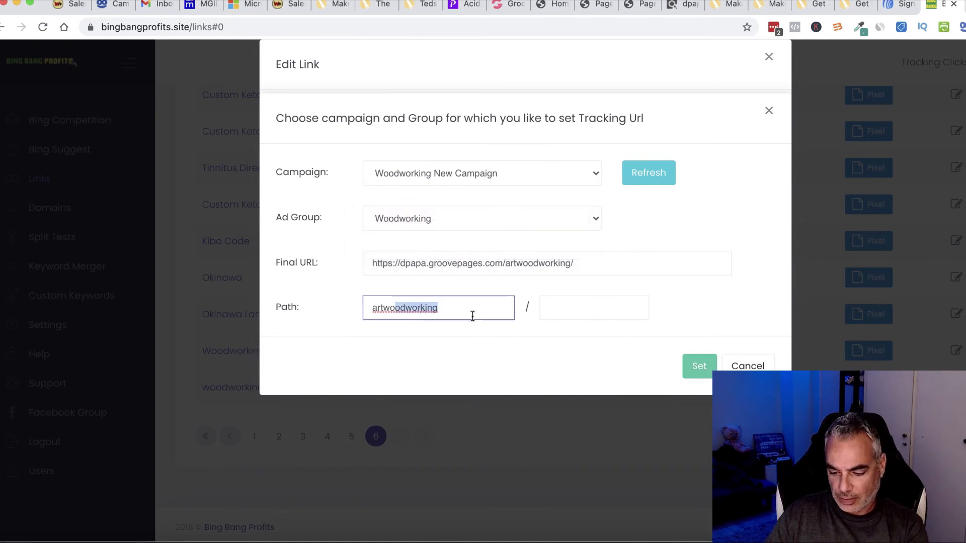
key("BackSpace")
key("BackSpace")
key("BackSpace")
left_click(699, 366)
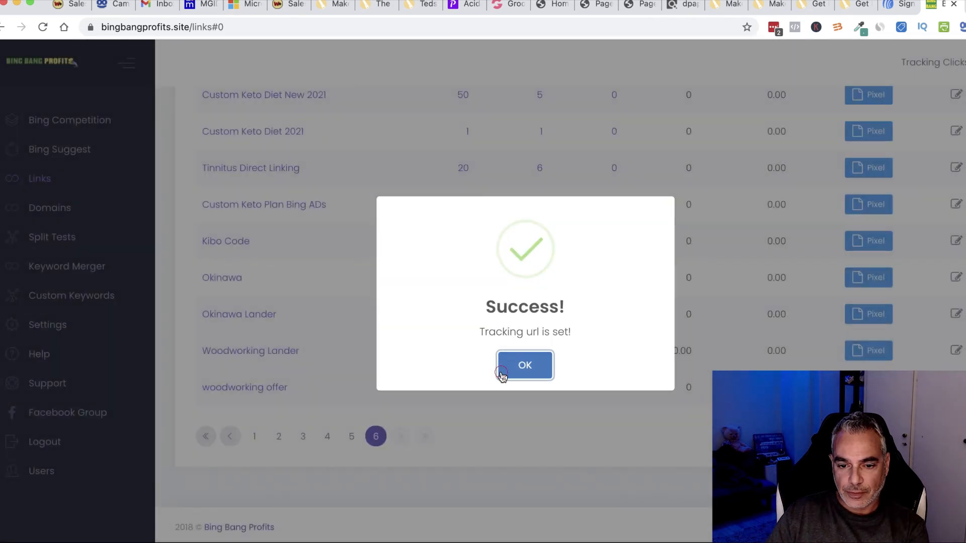
left_click(504, 369)
Step: Apply the Woodworking Lander tracking URL to the Woodworking Project ad group
left_click(957, 387)
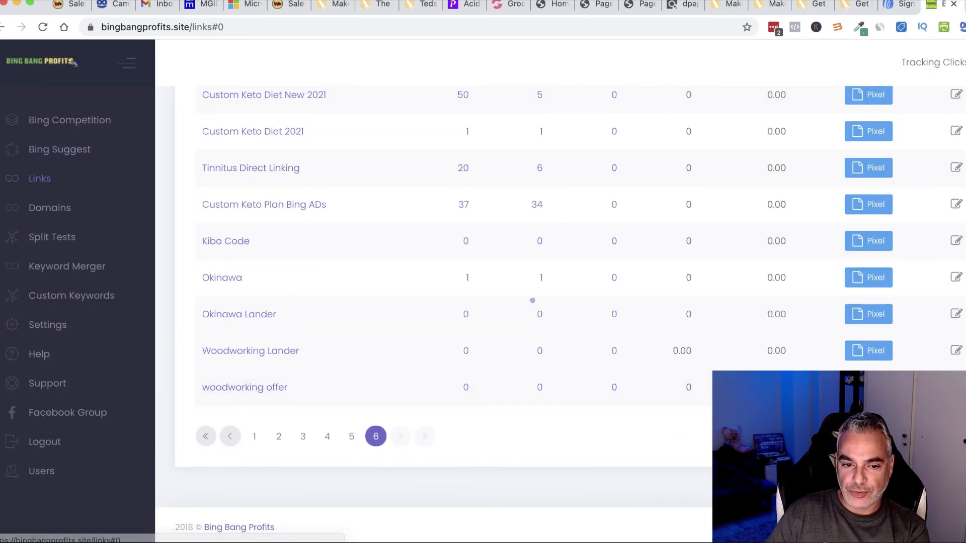
left_click(748, 446)
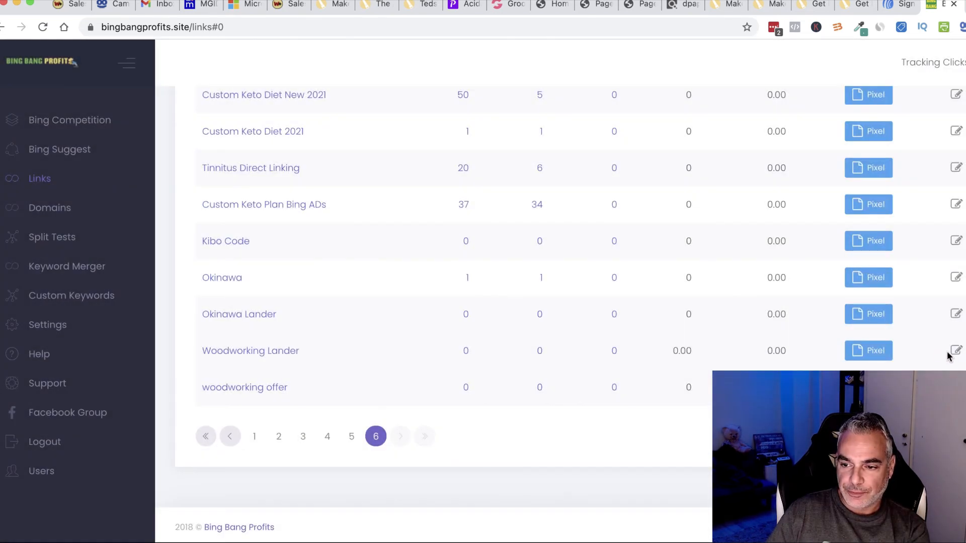
left_click(956, 351)
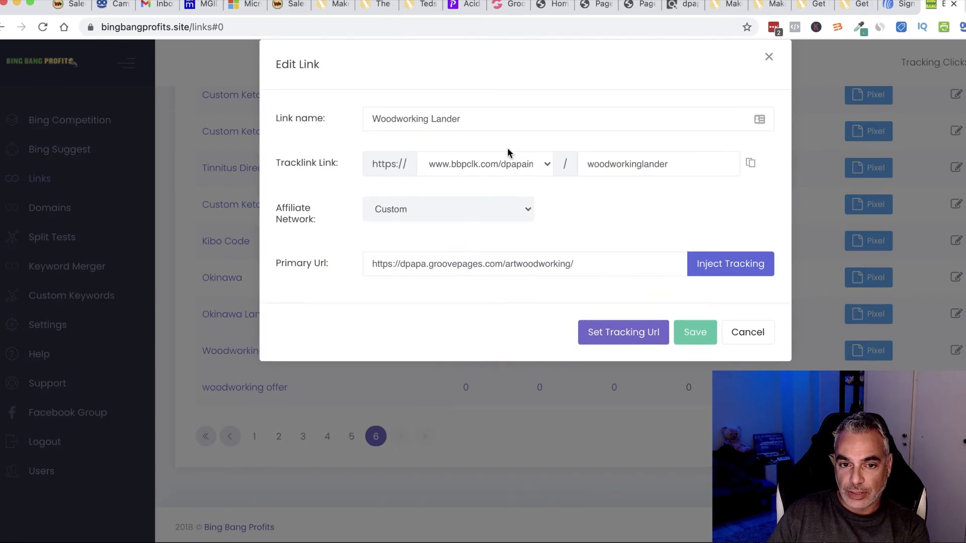
left_click(624, 337)
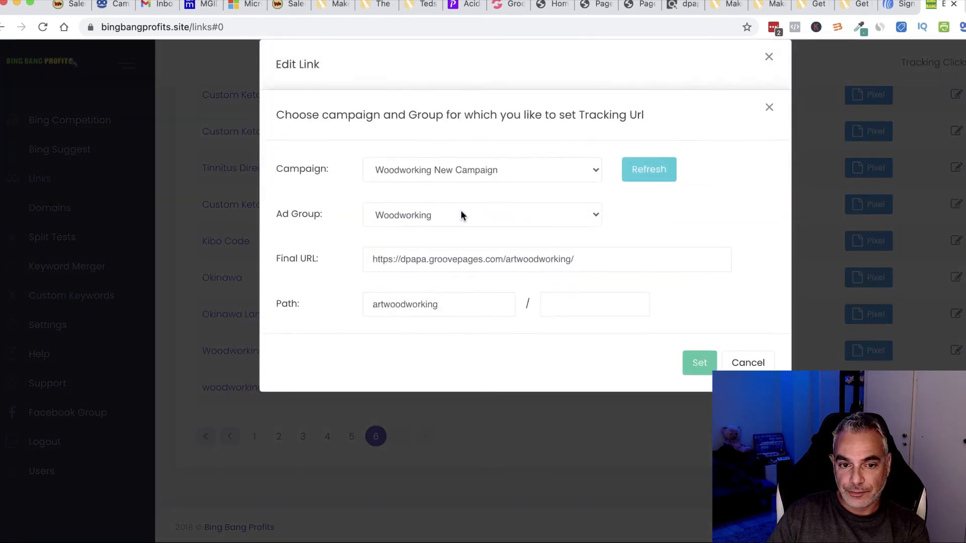
left_click(457, 228)
left_click(452, 233)
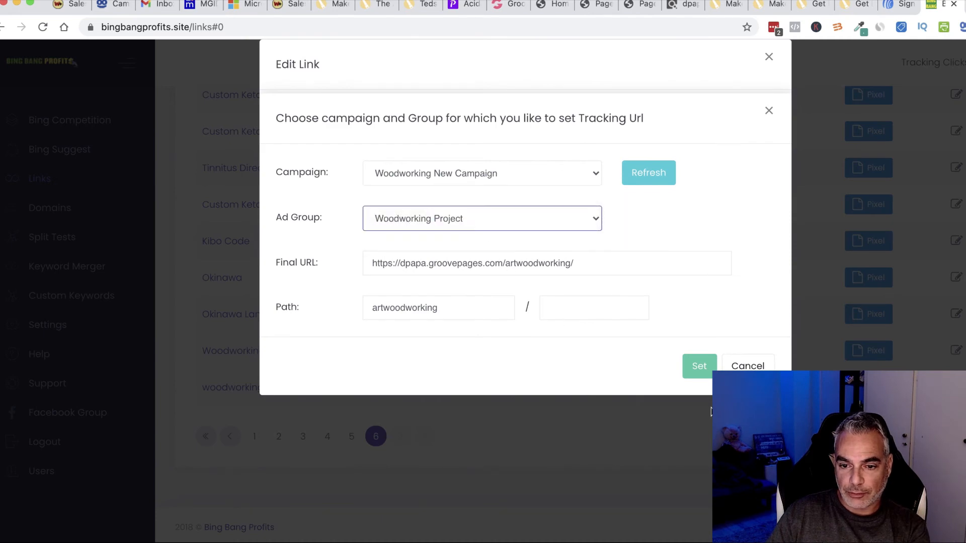
left_click(700, 367)
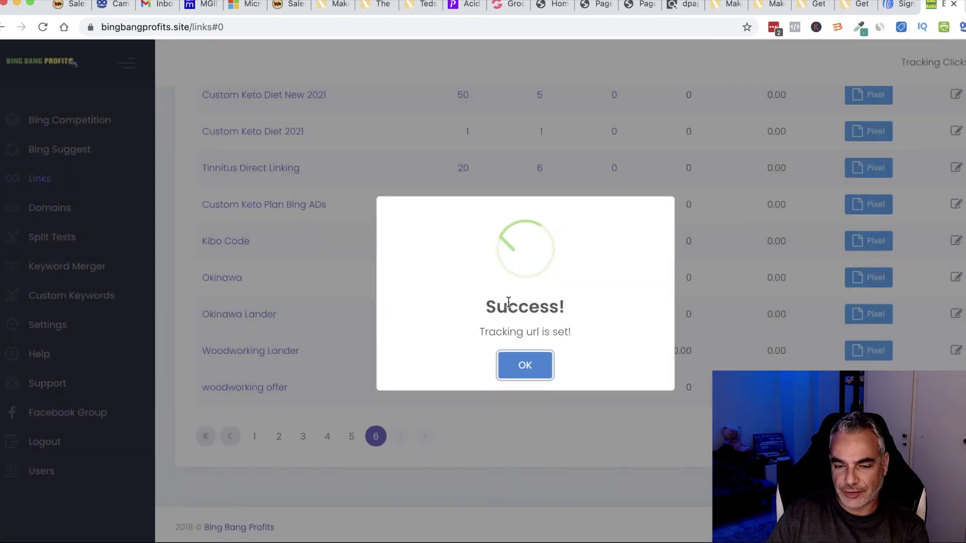
left_click(529, 367)
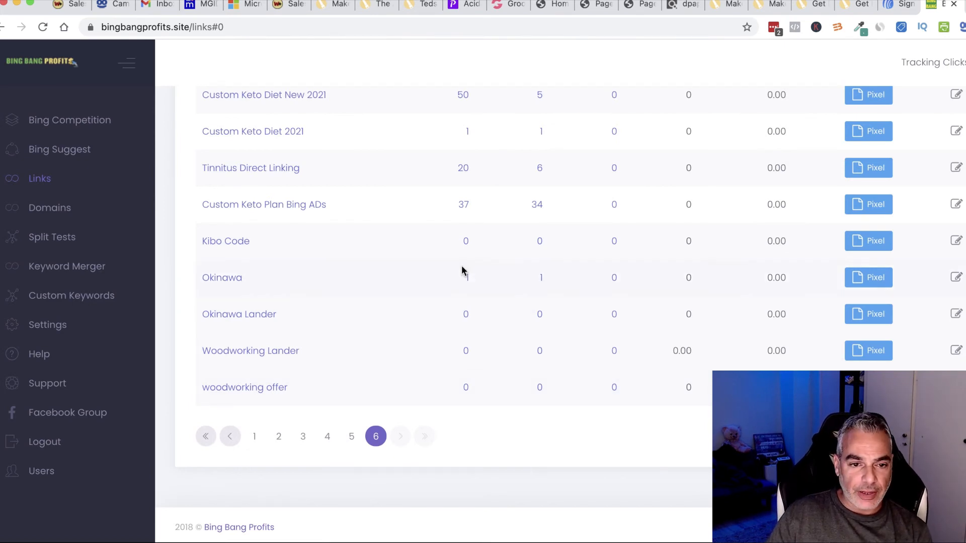
scroll(462, 271, "up", 2)
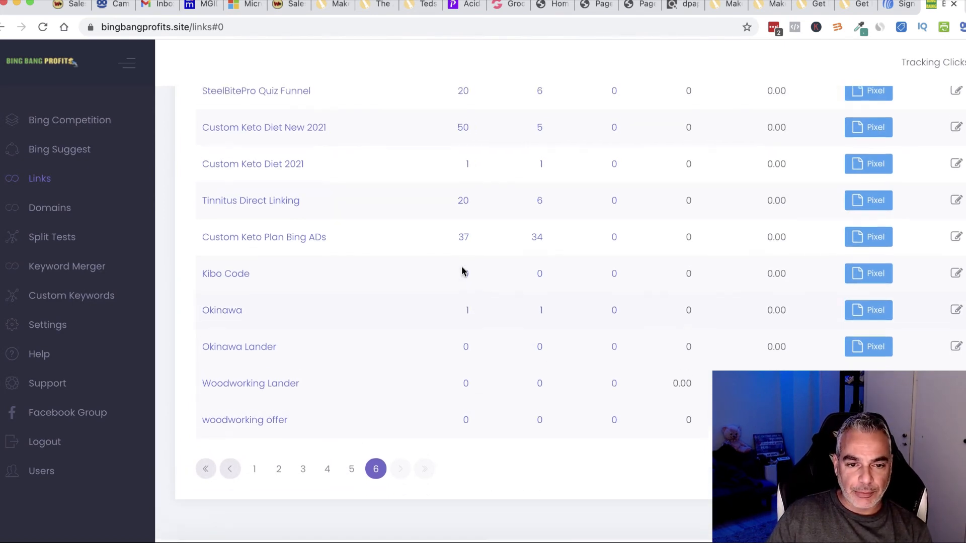
Step: Inspect the click list for Custom Keto Plan Bing ADs, including keyword 'keto diet meal plan'
left_click(536, 241)
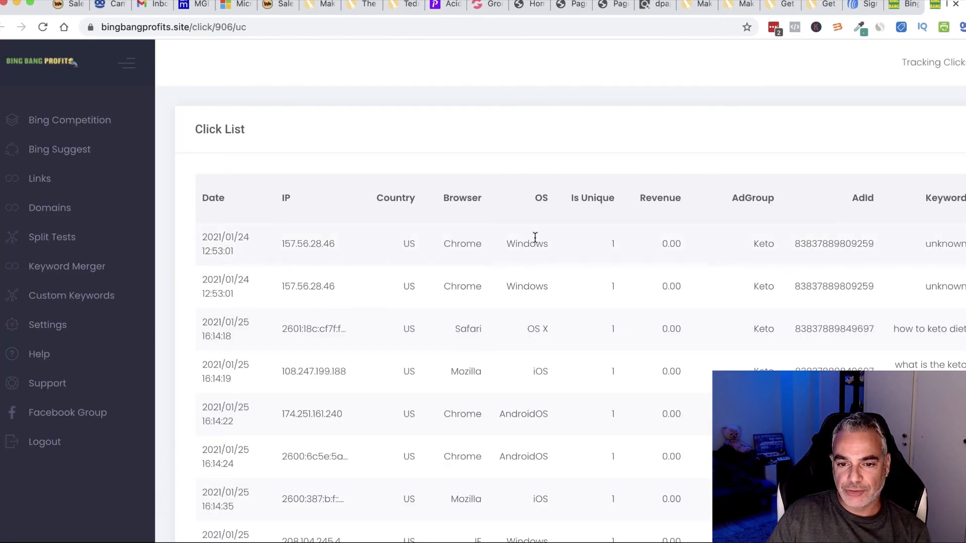
scroll(903, 245, "right", 1)
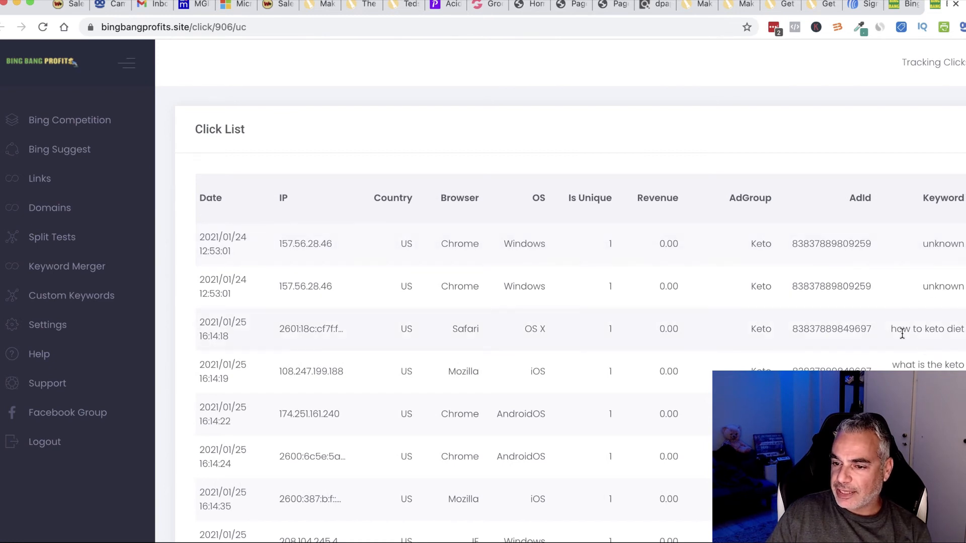
left_click_drag(899, 329, 955, 341)
scroll(936, 366, "down", 3)
scroll(889, 247, "down", 2)
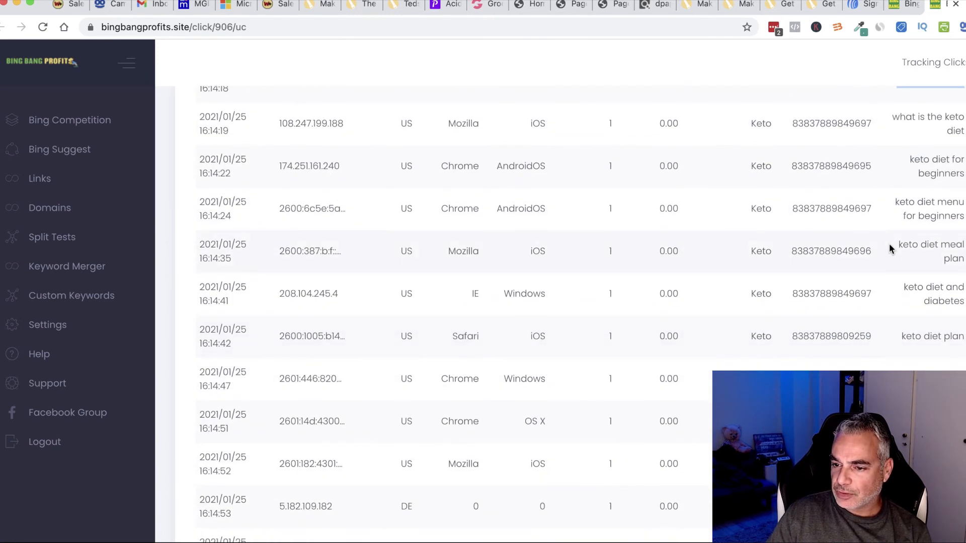
left_click_drag(896, 244, 964, 245)
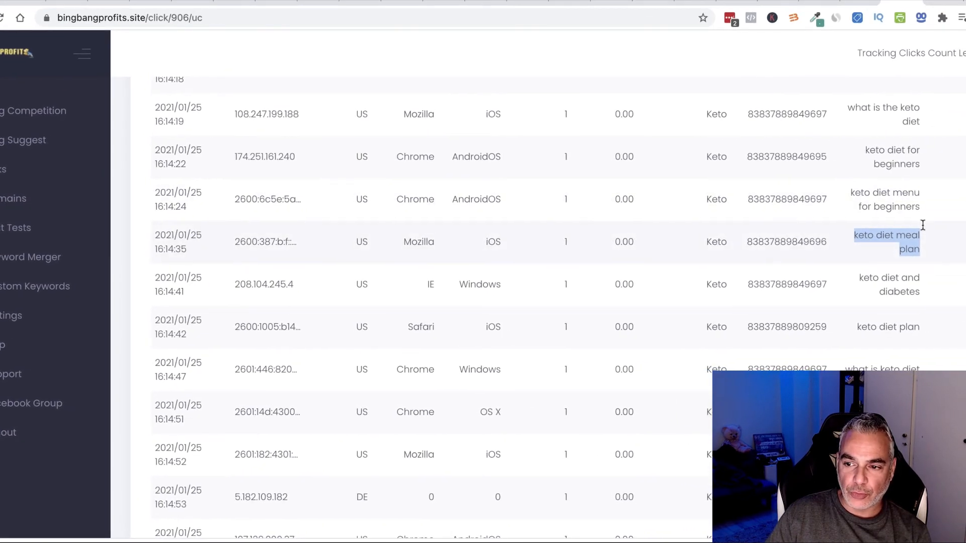
left_click(962, 245)
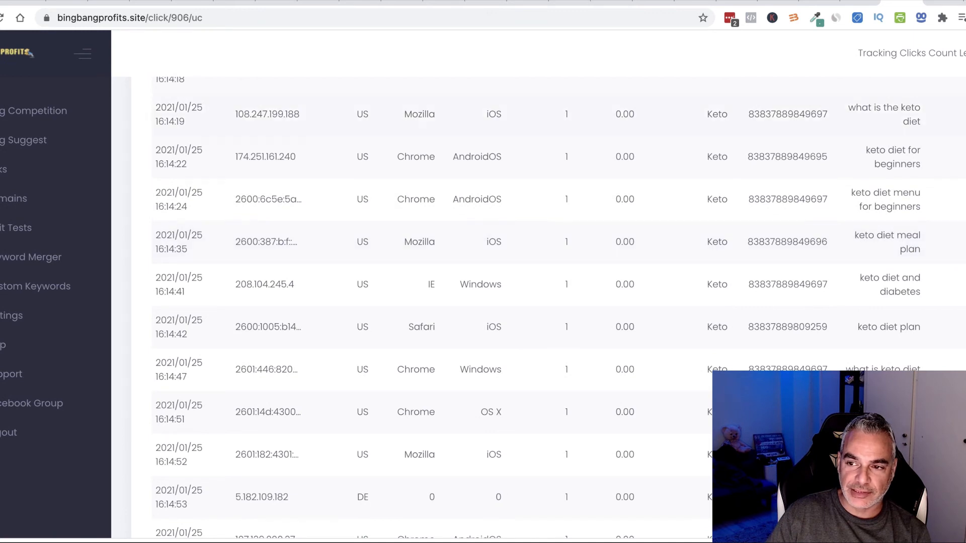
scroll(869, 313, "up", 3)
scroll(868, 312, "up", 3)
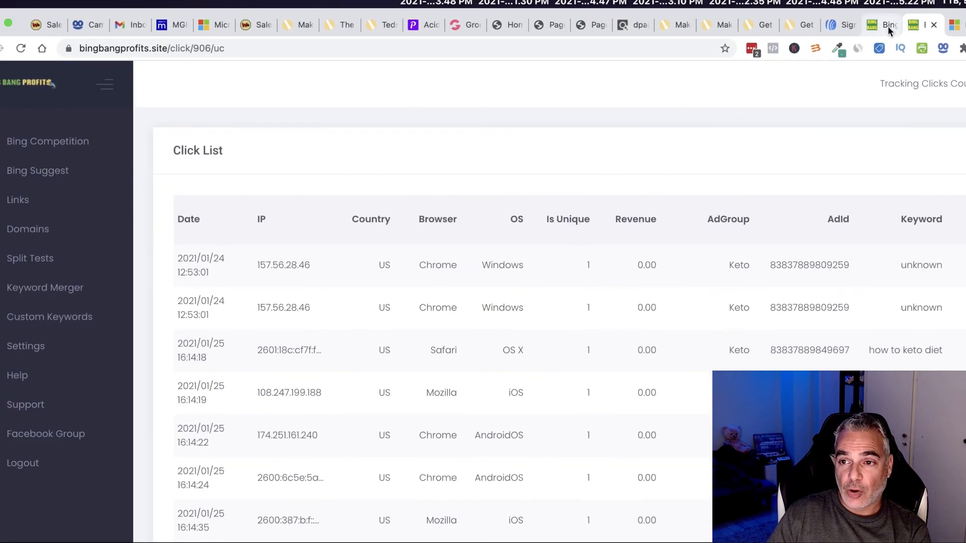
Step: Scroll back through the Links list, then return to the ClickBank Tedswoodworking results
left_click(882, 27)
scroll(526, 223, "up", 10)
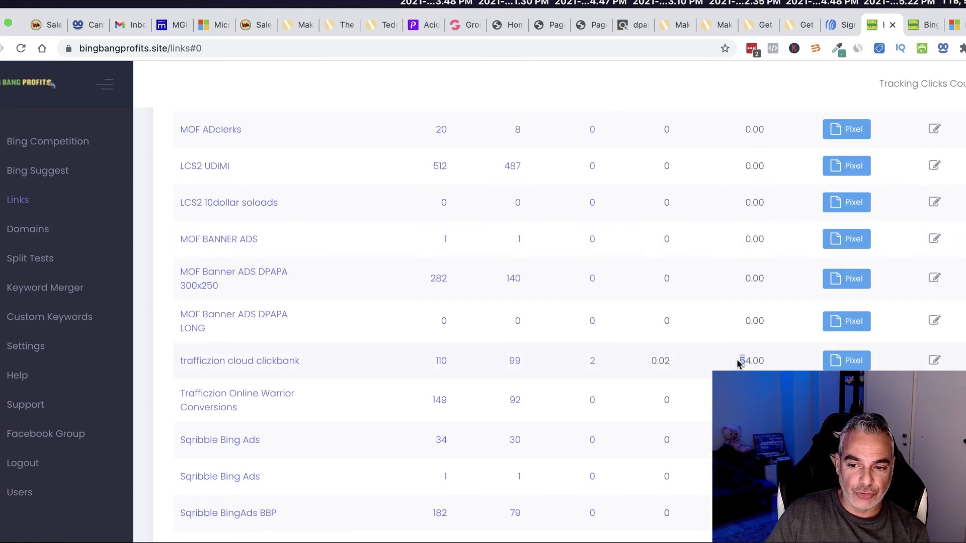
scroll(607, 370, "up", 3)
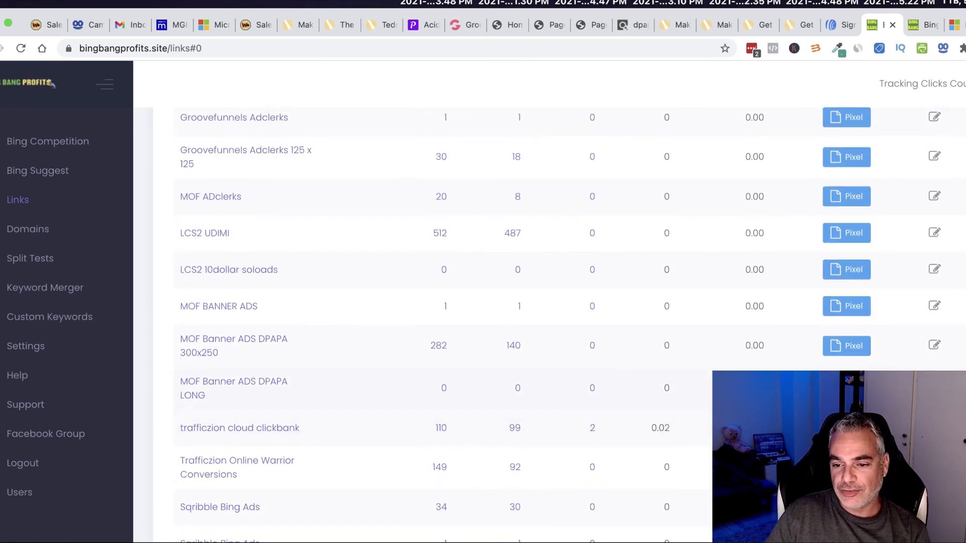
scroll(287, 422, "up", 7)
scroll(288, 423, "down", 20)
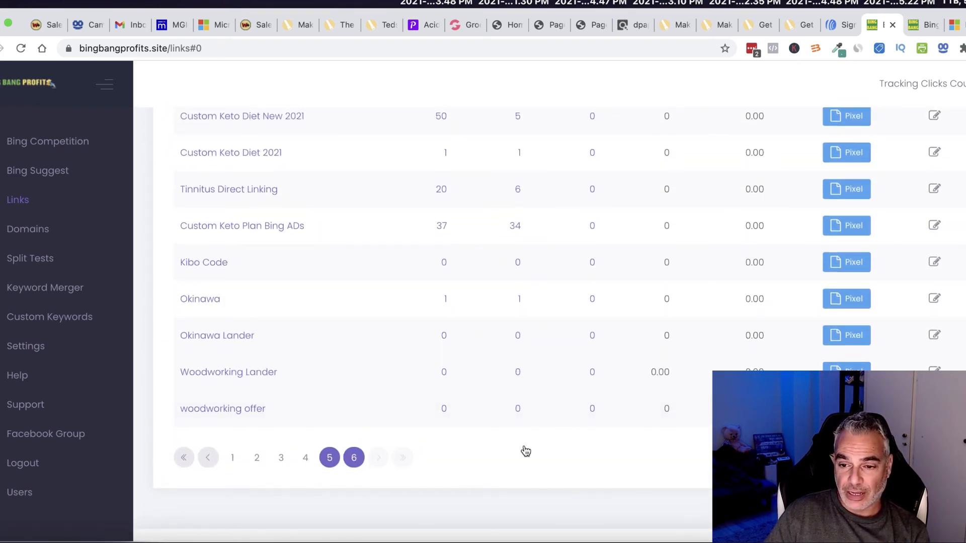
scroll(705, 346, "up", 2)
scroll(704, 346, "down", 3)
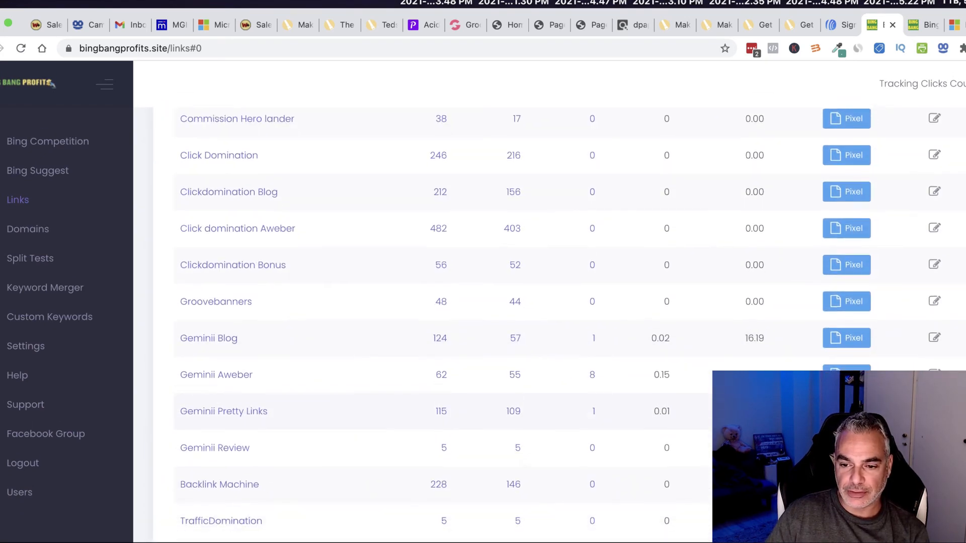
scroll(387, 231, "up", 2)
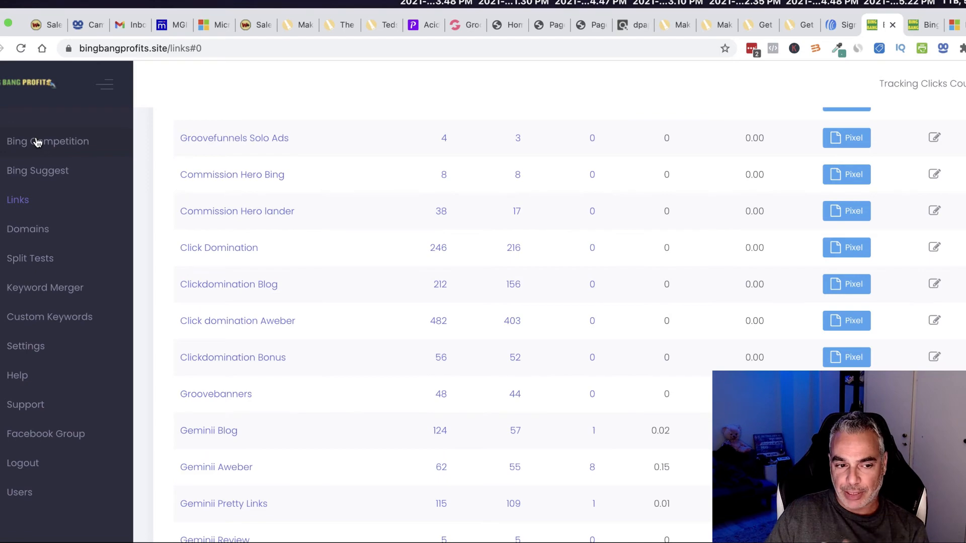
scroll(439, 246, "up", 10)
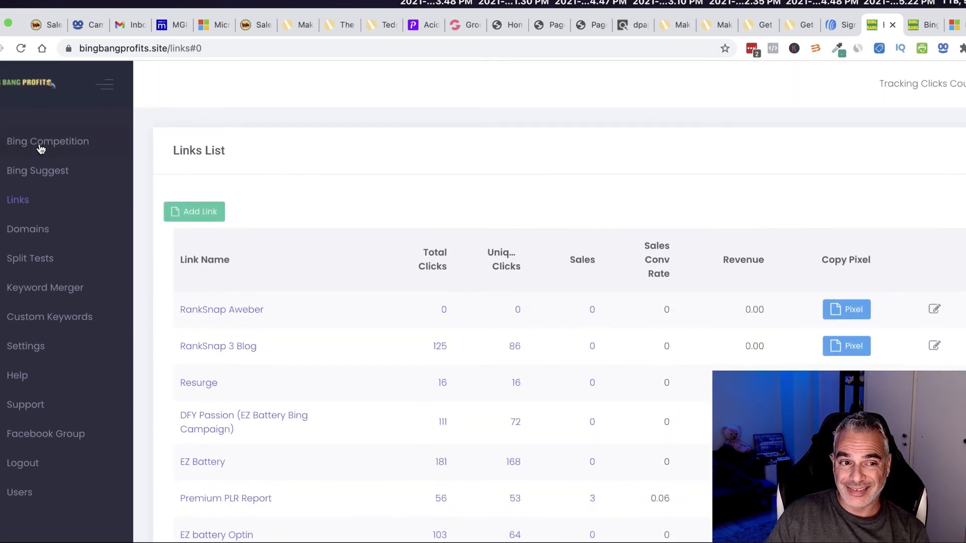
left_click(627, 24)
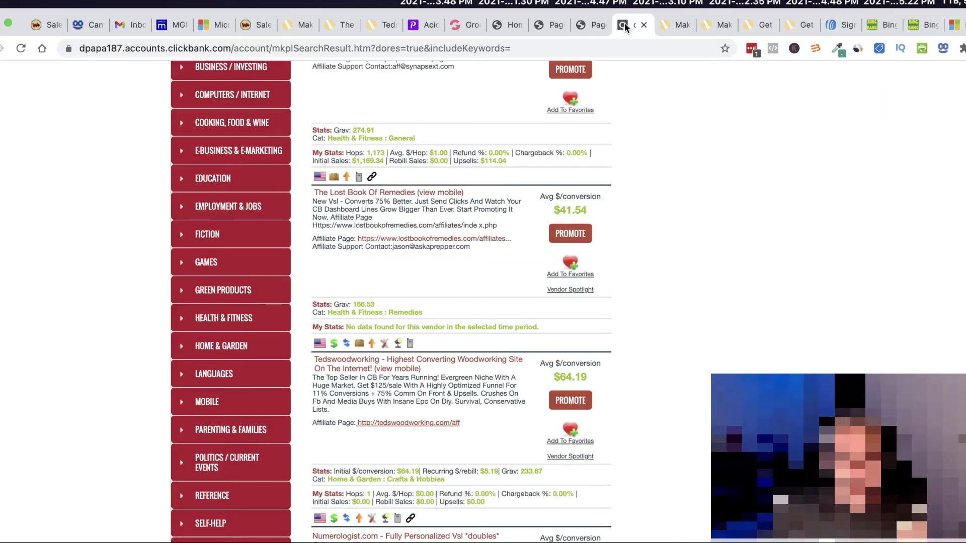
Step: Open the Tedswoodworking affiliates page from ClickBank and scroll through its hop links to the sign-up form
scroll(404, 448, "down", 3)
left_click(407, 367)
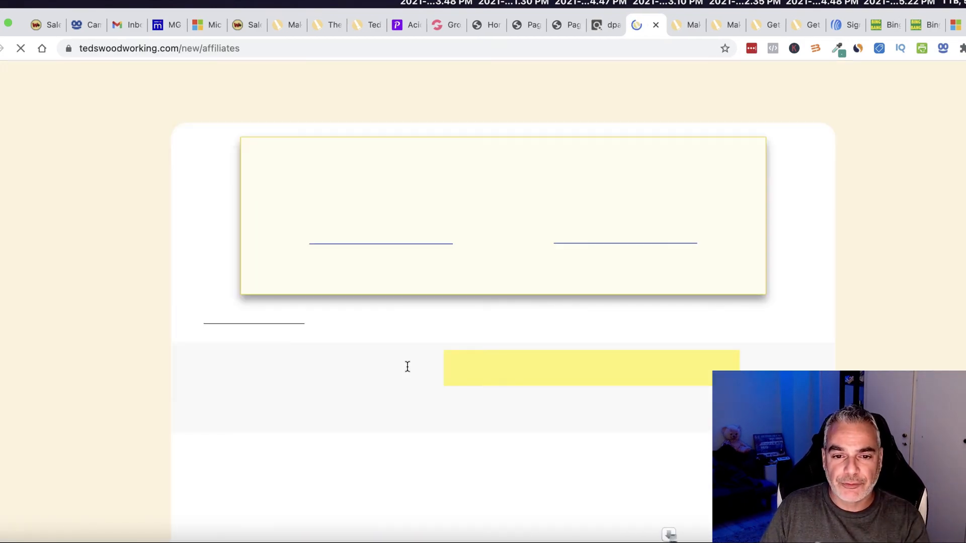
scroll(408, 367, "down", 8)
scroll(407, 366, "down", 20)
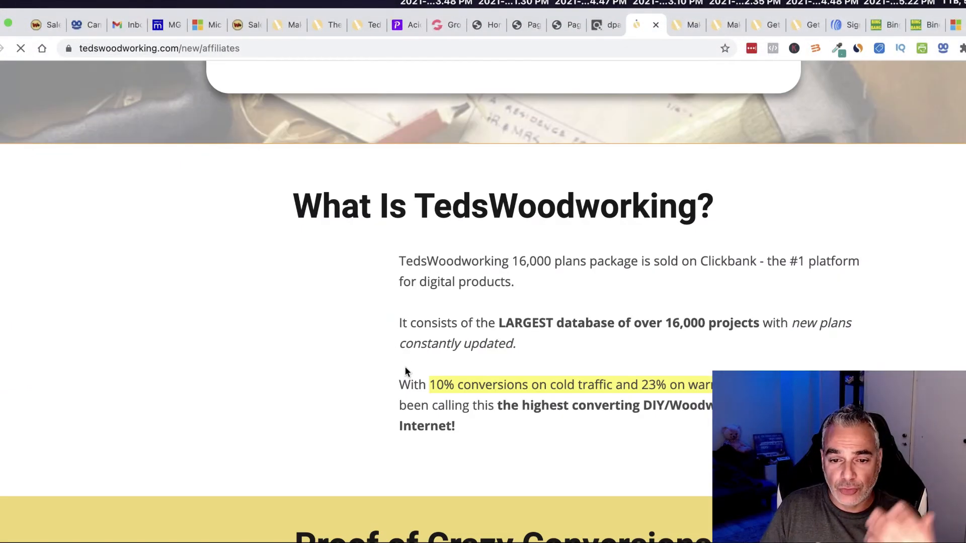
scroll(405, 373, "down", 20)
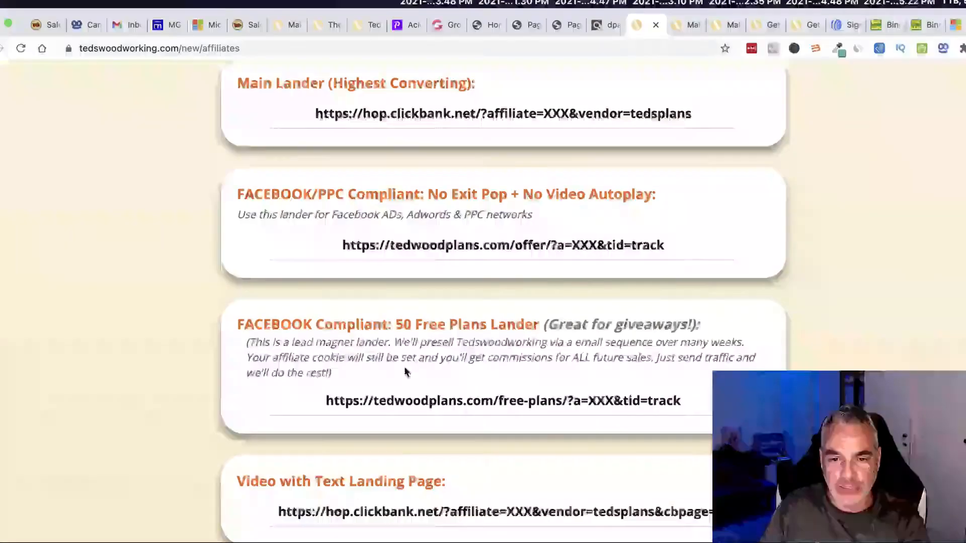
scroll(405, 369, "down", 10)
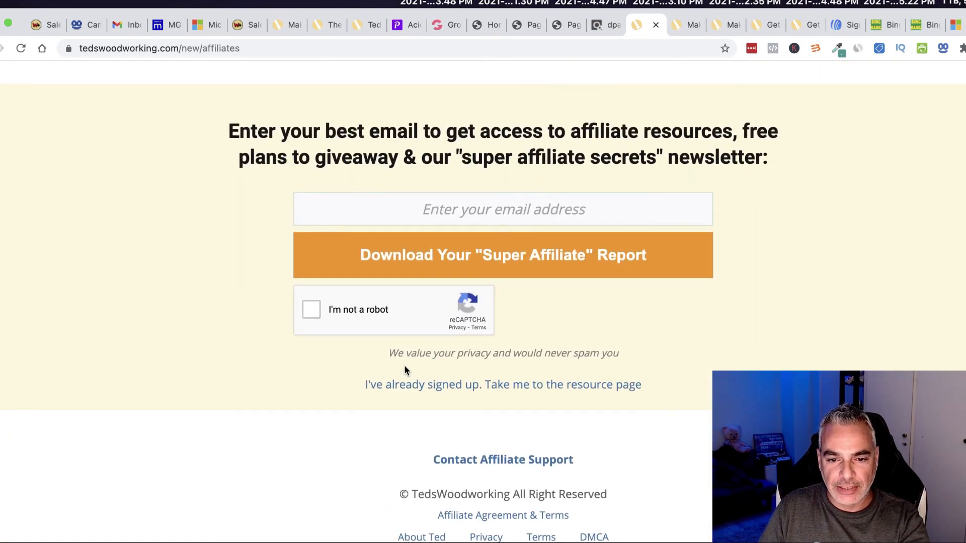
scroll(405, 370, "up", 4)
scroll(405, 371, "up", 20)
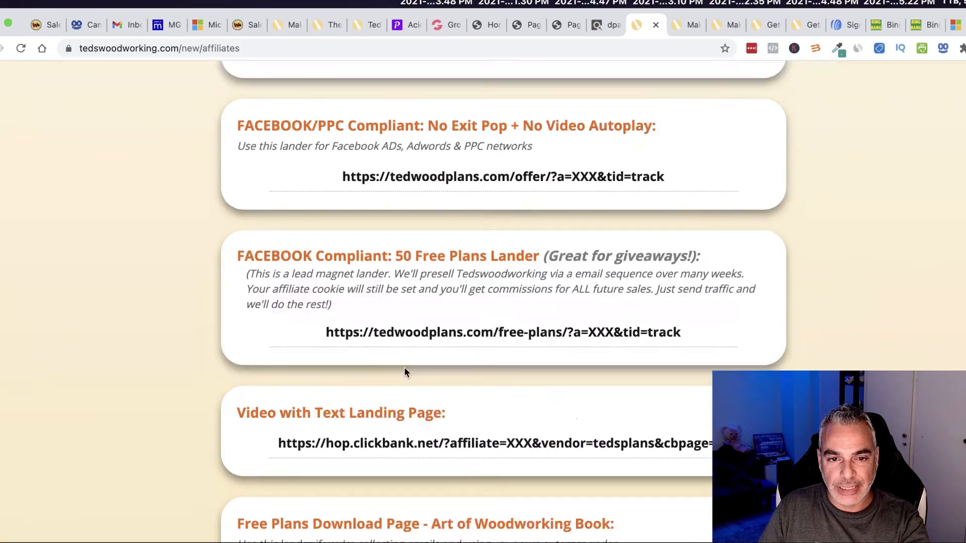
scroll(405, 371, "up", 8)
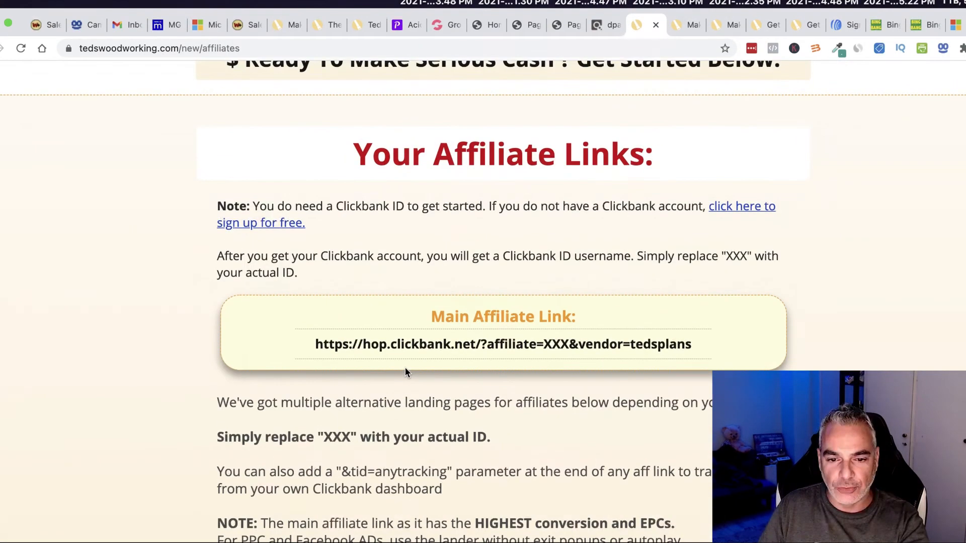
scroll(406, 367, "up", 20)
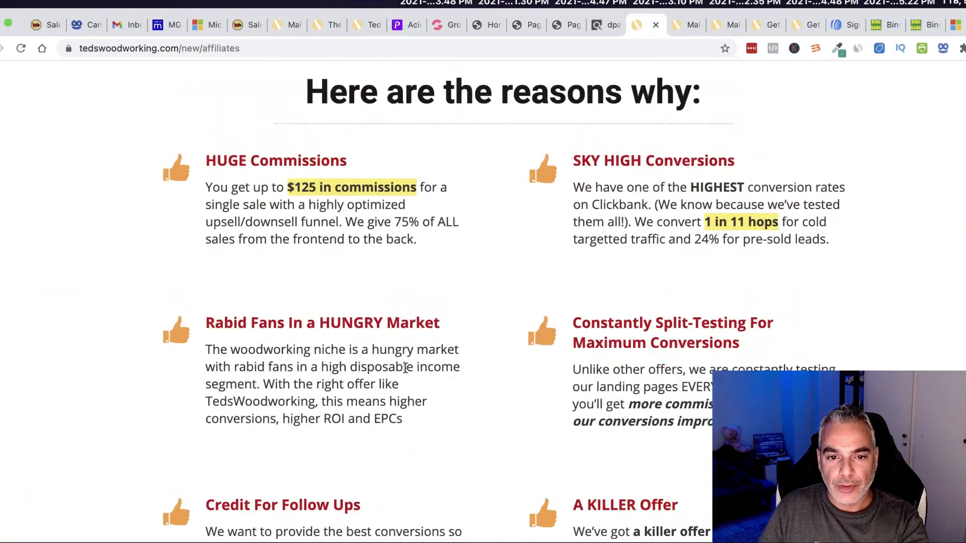
scroll(407, 373, "up", 20)
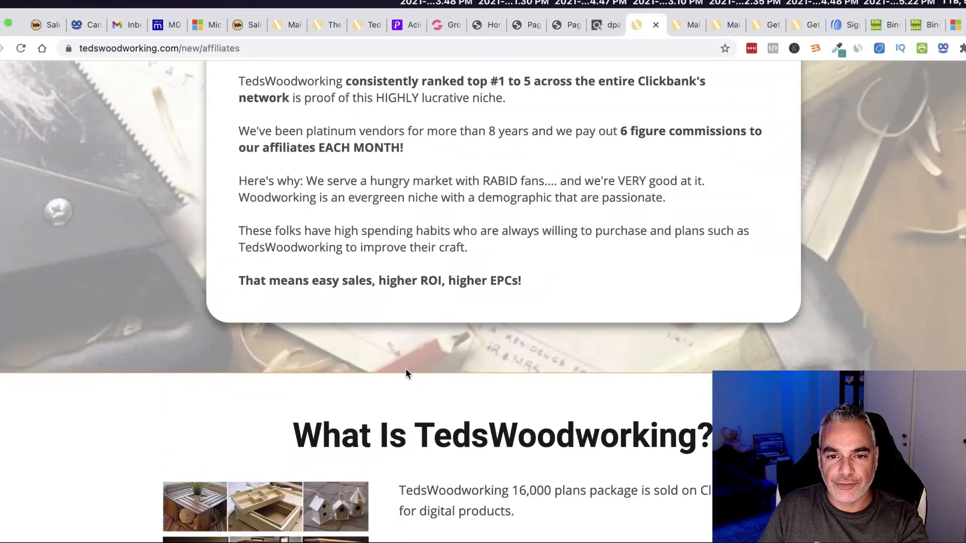
scroll(406, 370, "up", 3)
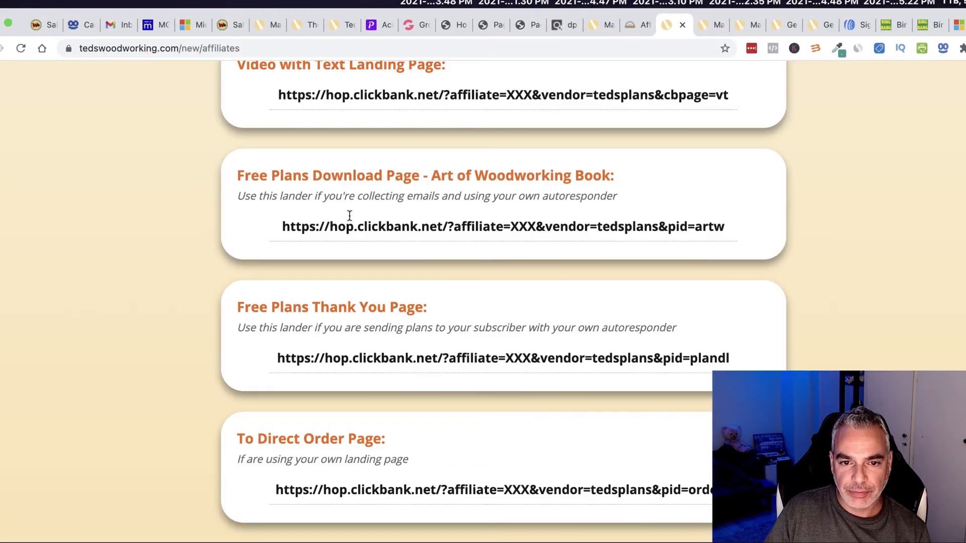
scroll(362, 256, "down", 20)
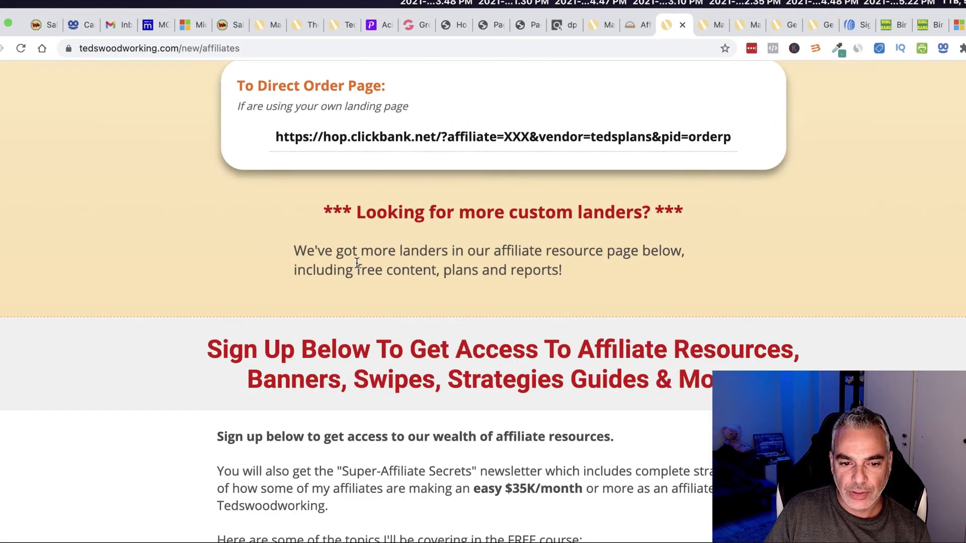
scroll(357, 263, "down", 6)
scroll(358, 261, "up", 4)
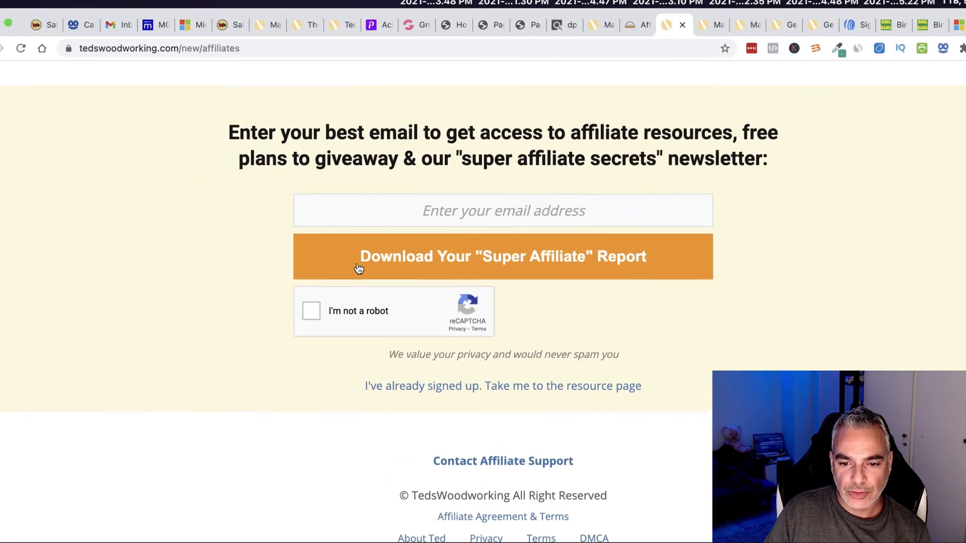
scroll(502, 426, "down", 4)
Step: Go to the affiliate resource page's Email Swipes and expand Email Template #1
left_click(531, 390)
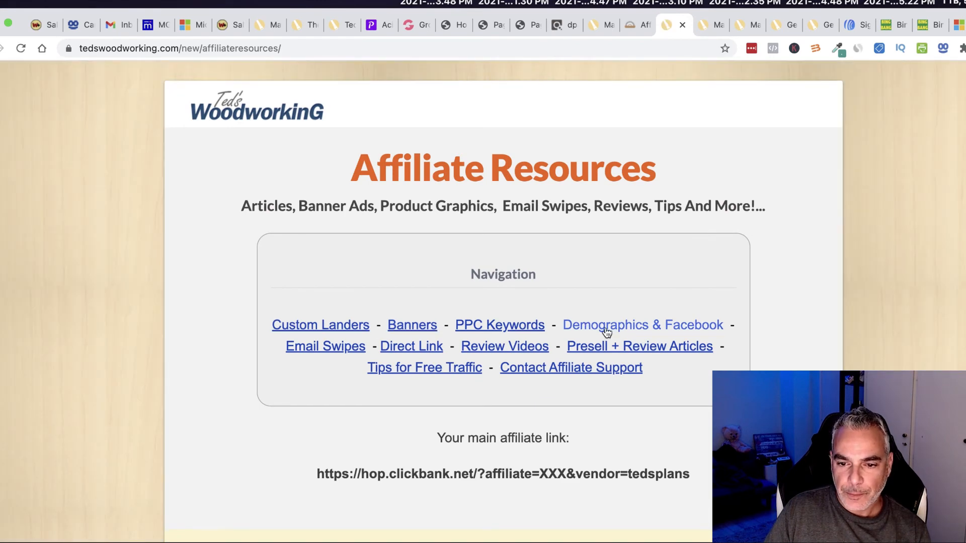
left_click(330, 346)
scroll(409, 384, "down", 5)
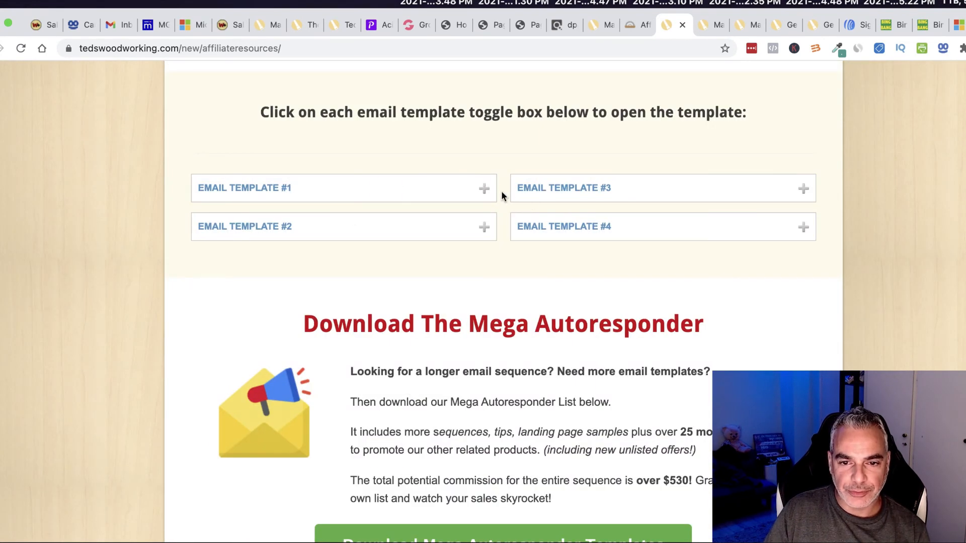
left_click(485, 190)
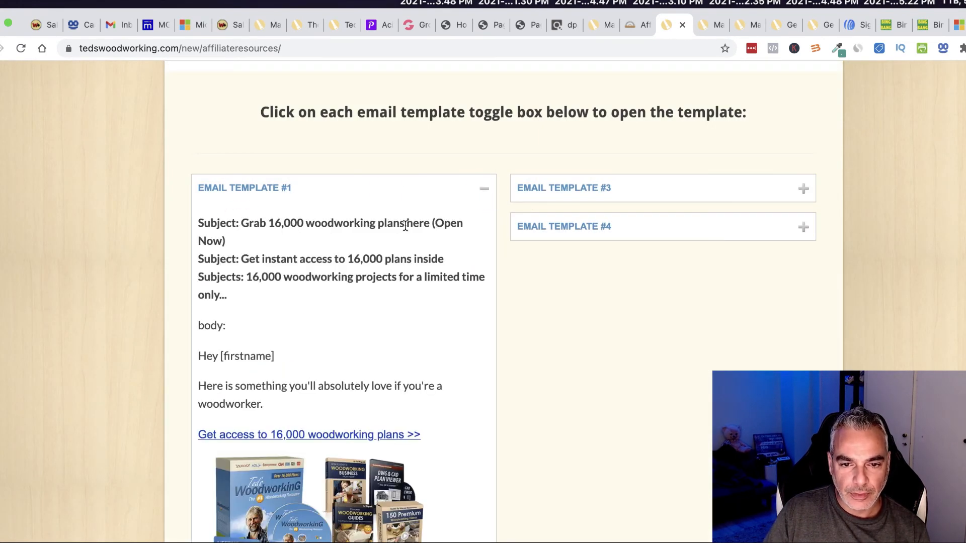
Step: Copy Email Template #1's text from 'Grab' through 'woodworker', then return to the AWeber tab
left_click_drag(242, 221, 449, 240)
right_click(369, 215)
left_click(309, 214)
left_click_drag(241, 223, 459, 541)
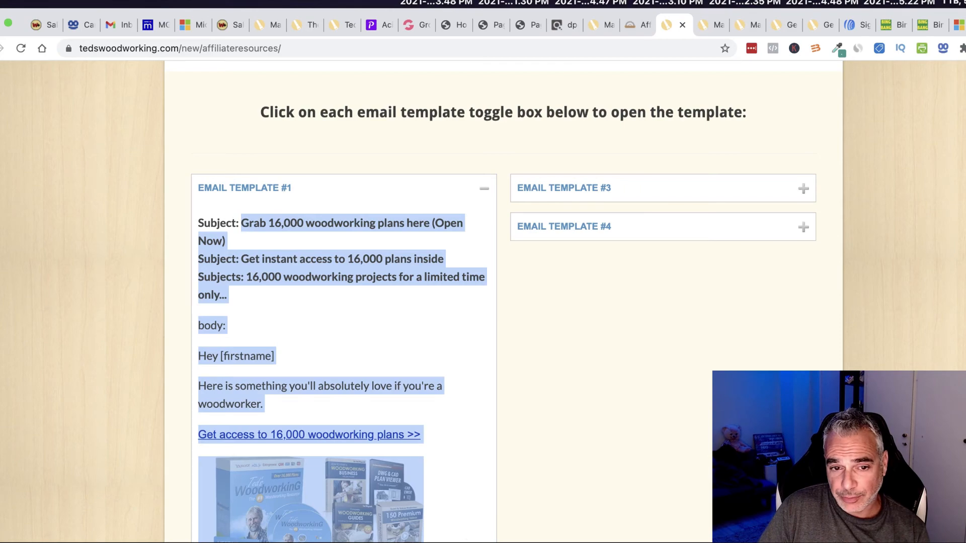
scroll(428, 453, "down", 15)
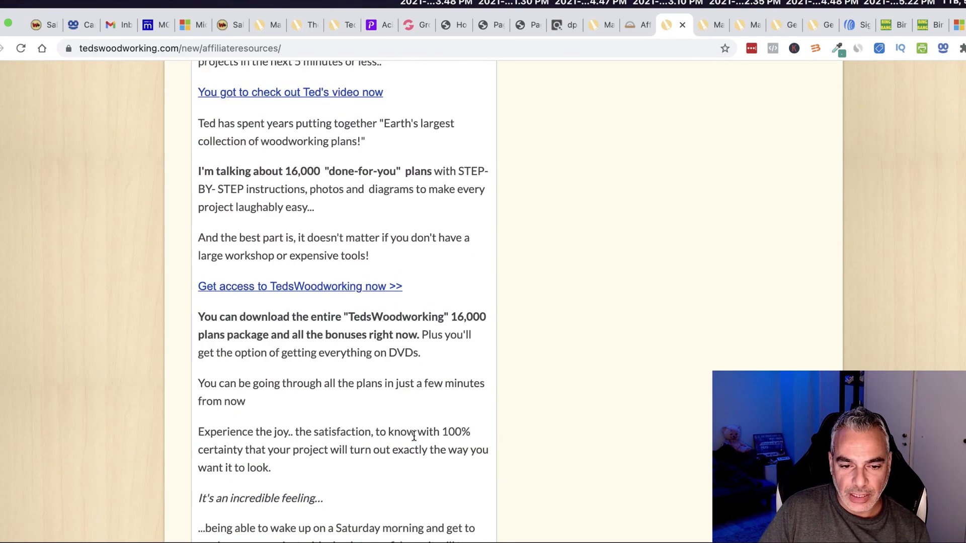
scroll(408, 431, "down", 7)
left_click_drag(283, 241, 230, 2)
left_click_drag(362, 542, 200, 423)
key("super+c")
scroll(356, 458, "down", 6)
scroll(349, 488, "down", 12)
scroll(348, 481, "down", 5)
scroll(198, 424, "up", 1)
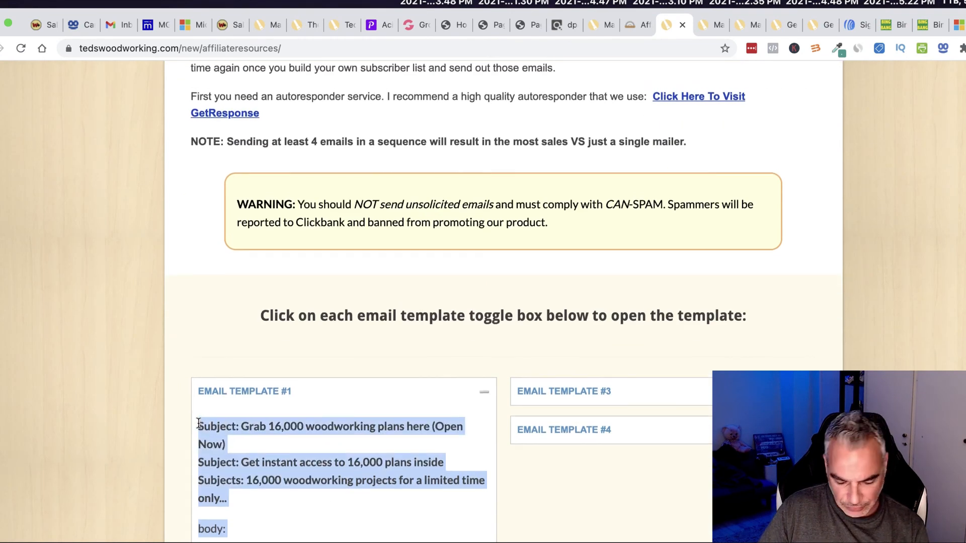
left_click(858, 24)
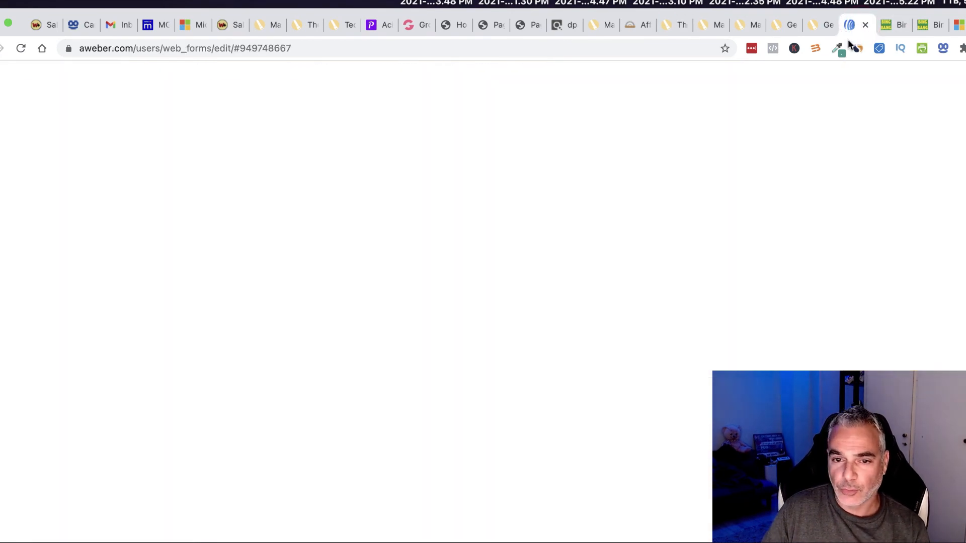
Step: Start a new Drag & Drop Email Builder message under Messages > Follow Up Series
scroll(316, 280, "up", 4)
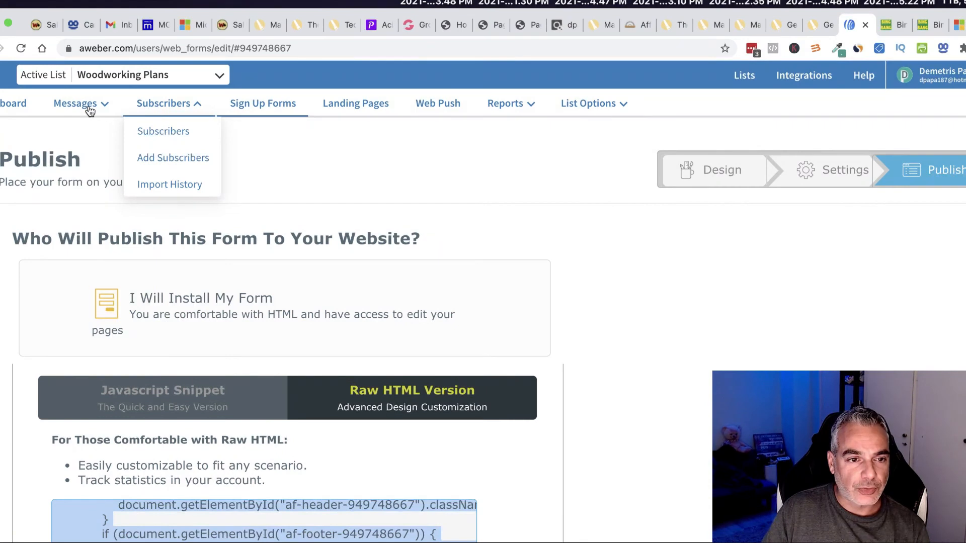
mouse_move(89, 111)
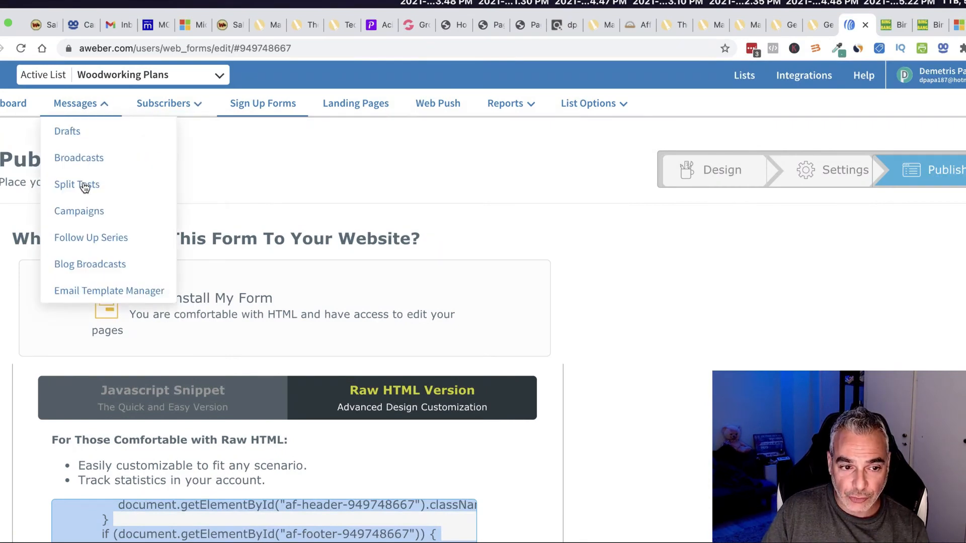
left_click(94, 238)
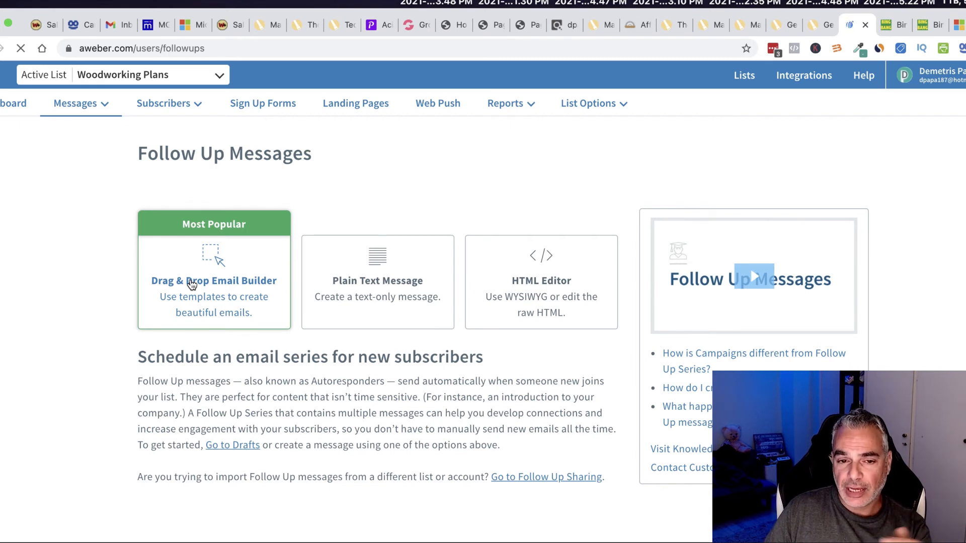
left_click(191, 285)
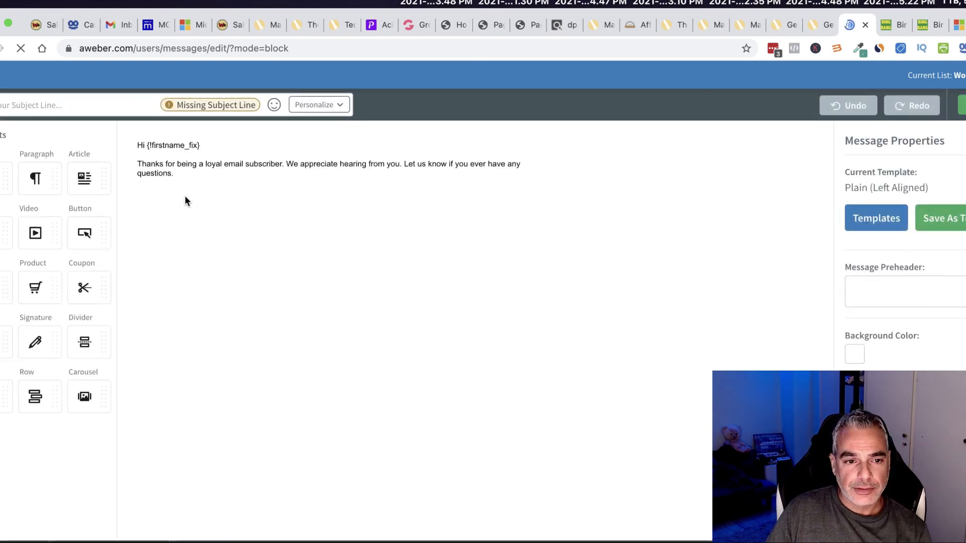
Step: Paste the woodworking swipe into the body, moving its first subject line into the email subject
left_click_drag(183, 176, 142, 167)
key("super+v")
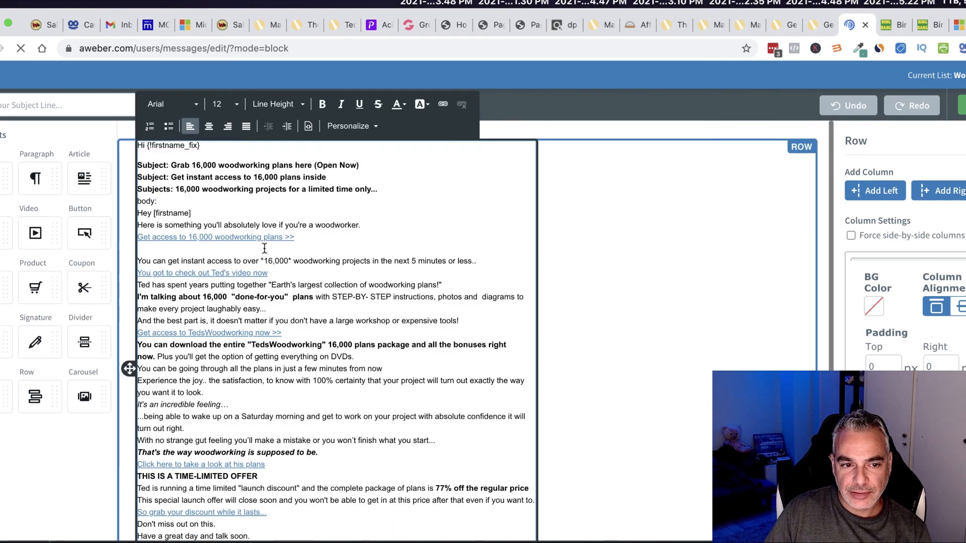
left_click_drag(363, 166, 184, 160)
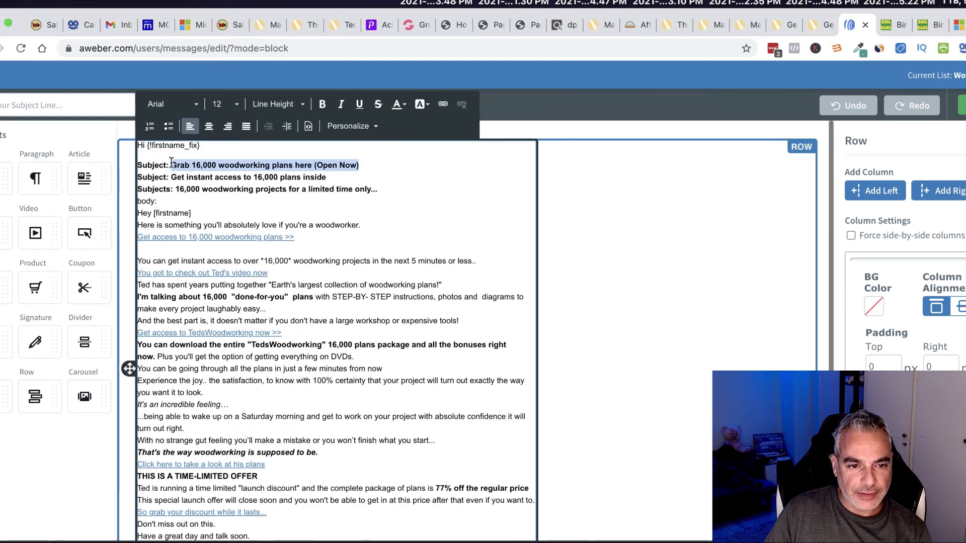
right_click(171, 162)
left_click(205, 231)
left_click(79, 111)
key("super+v")
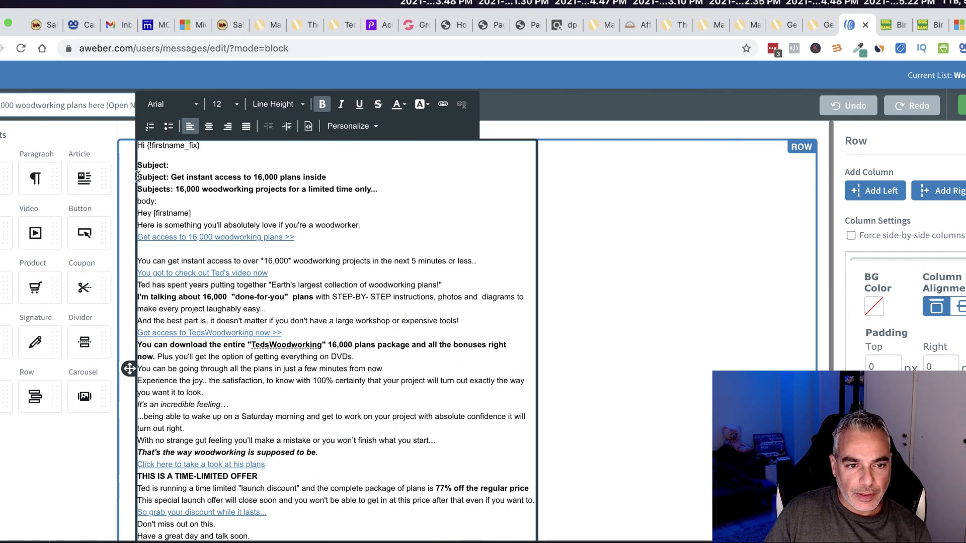
left_click_drag(139, 172, 191, 209)
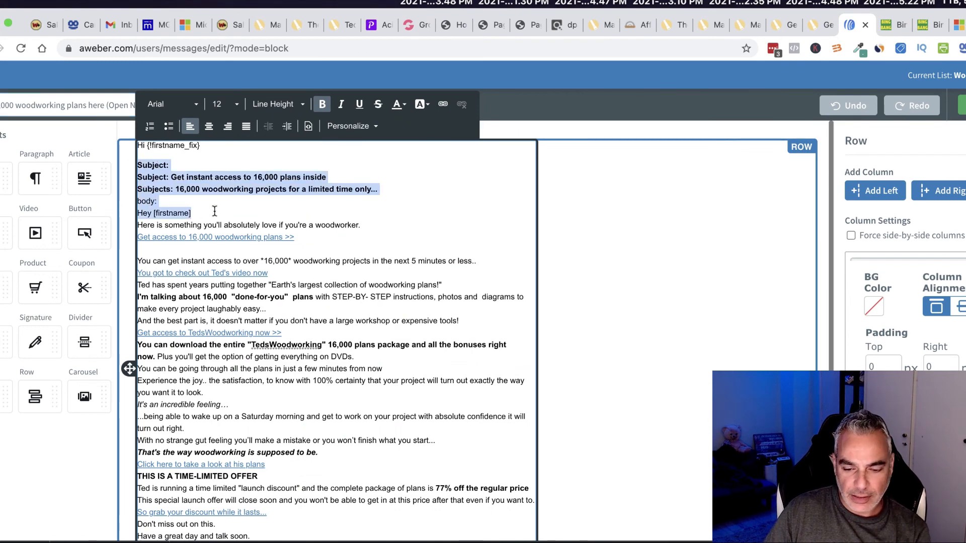
key("BackSpace")
key("BackSpace")
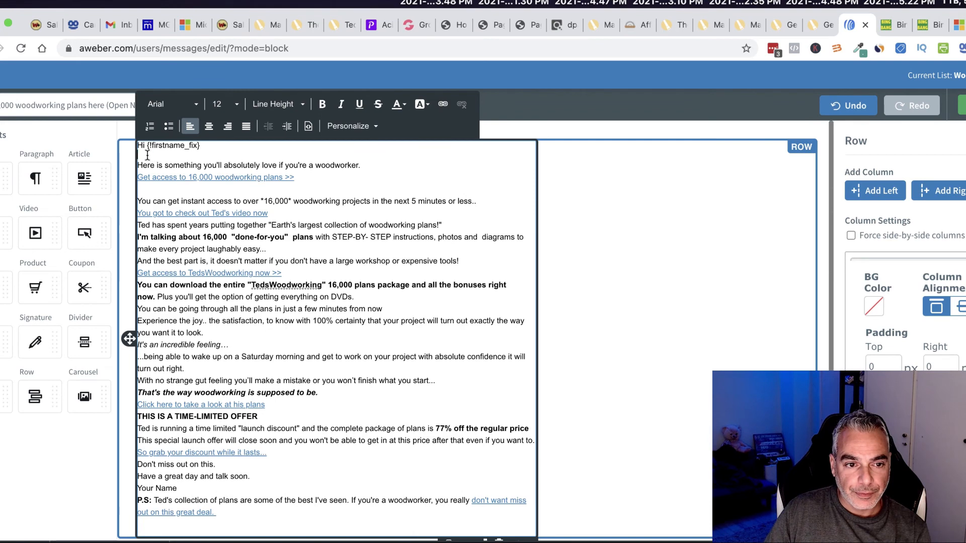
Step: Set the whole email body to font size 18
left_click_drag(137, 146, 341, 461)
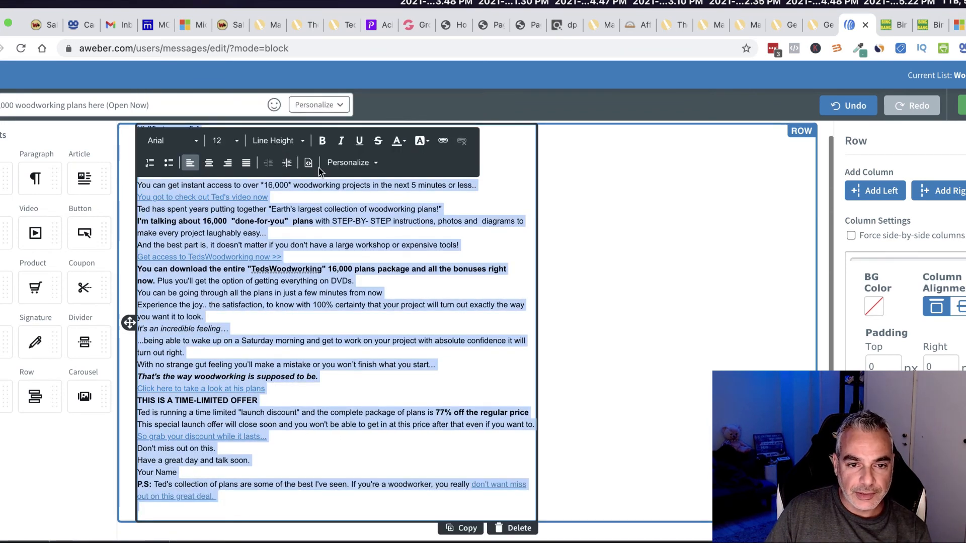
left_click(224, 140)
scroll(229, 234, "down", 2)
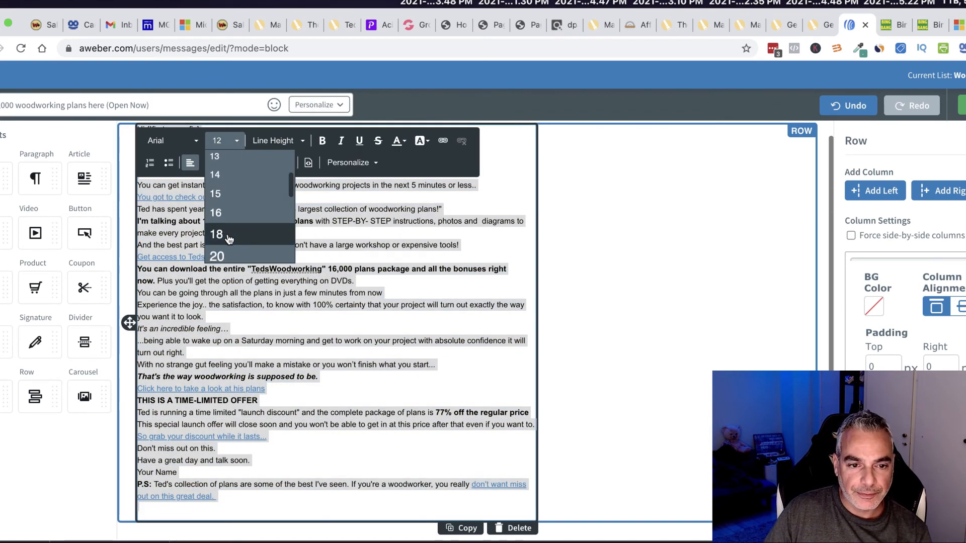
left_click(229, 234)
scroll(229, 234, "up", 1)
left_click_drag(229, 233, 138, 197)
left_click(351, 196)
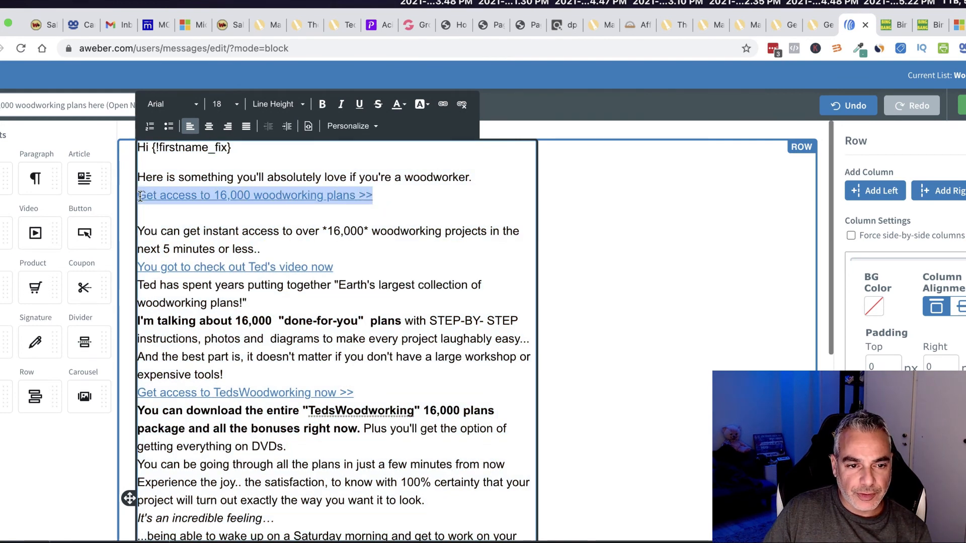
Step: Remove the link from the 16,000 woodworking plans line and add a blank line under the greeting
left_click(185, 196)
left_click(358, 195)
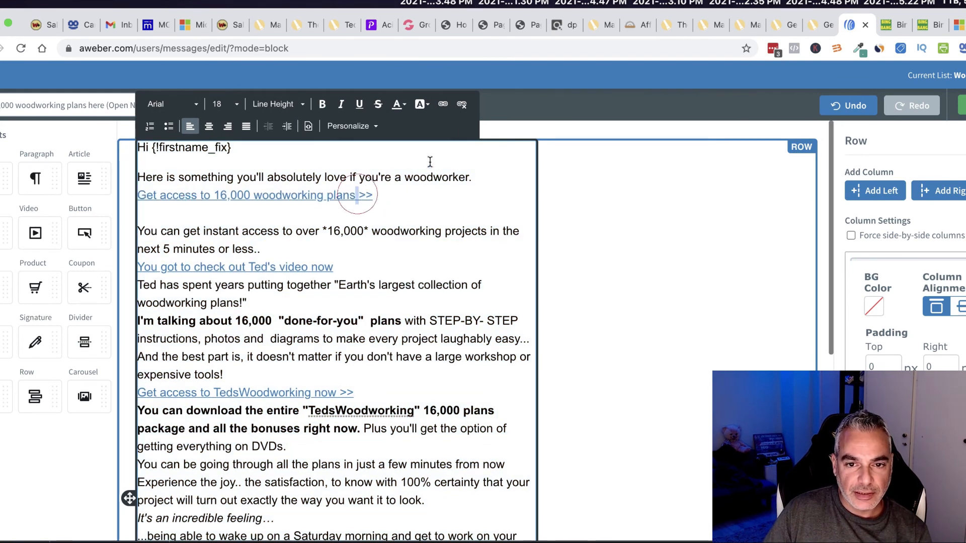
left_click_drag(395, 197, 137, 196)
left_click(462, 105)
left_click_drag(395, 198, 136, 199)
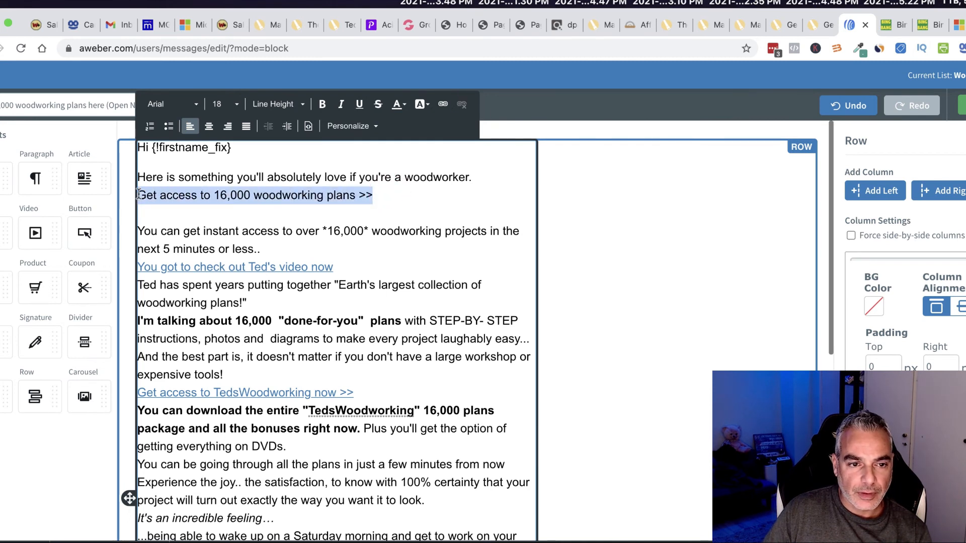
left_click(207, 152)
left_click(268, 160)
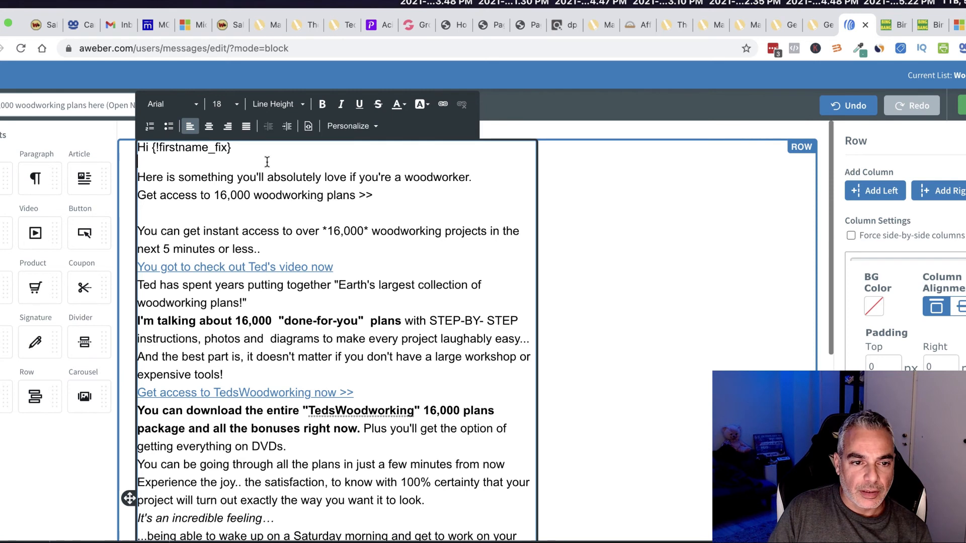
key("Return")
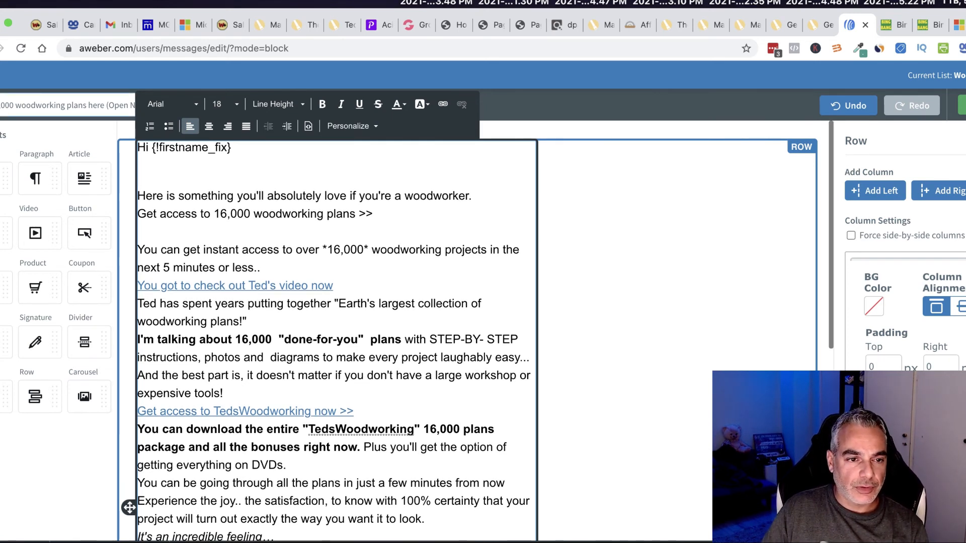
Step: Change the subject line to 'Free Woodworking Book Delivered!'
left_click_drag(0, 107, 104, 109)
key("XF86AudioRaiseVolume")
key("BackSpace")
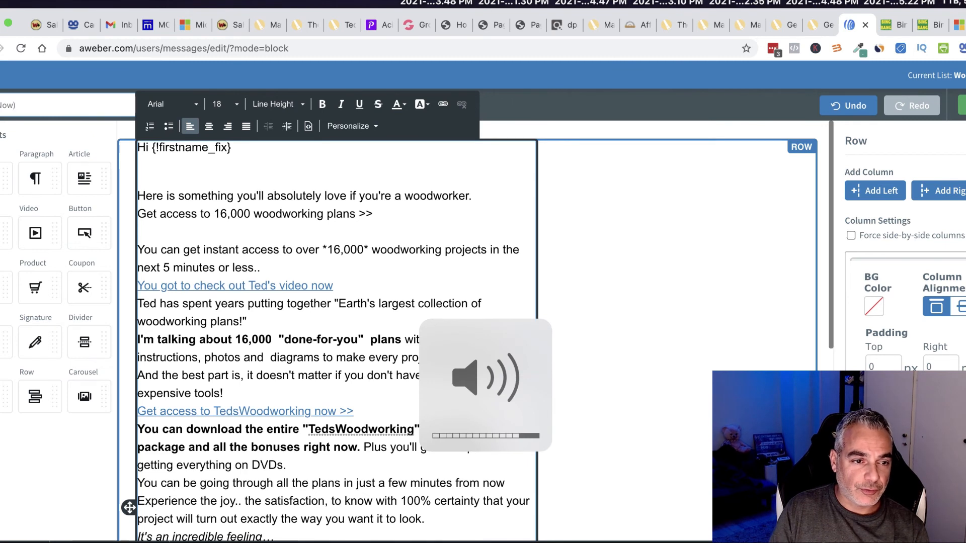
type("Free ")
type("Woodwo")
type("rkin ")
type("g Boo")
type("k Delive")
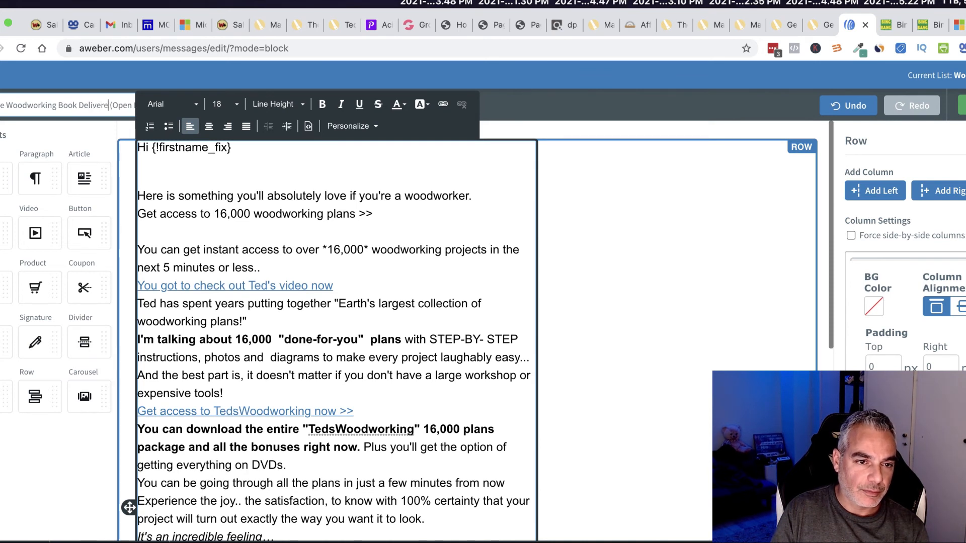
type("red!")
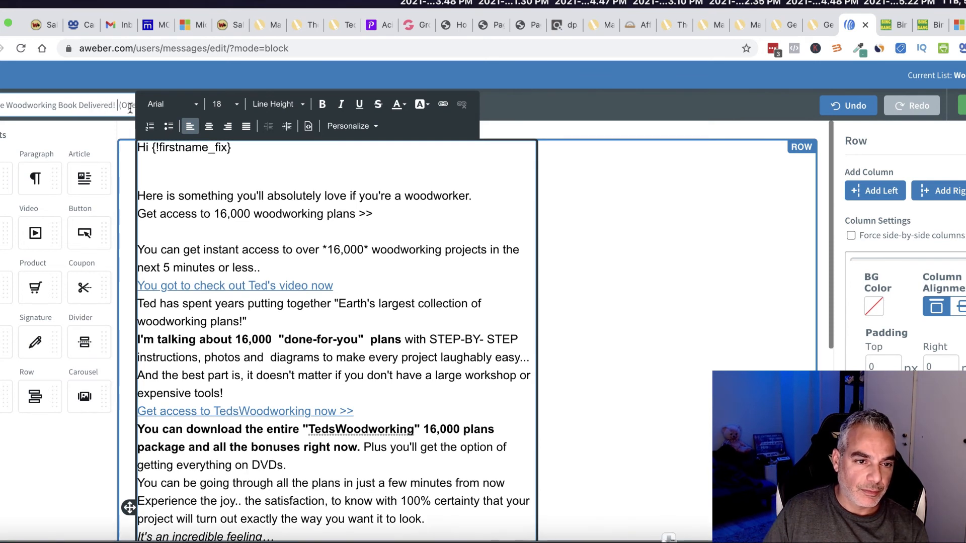
Step: Add the lines 'Here is your Book we promised!' and '>> Get Access to it Here' under the greeting
left_click(190, 176)
type("Here is your ")
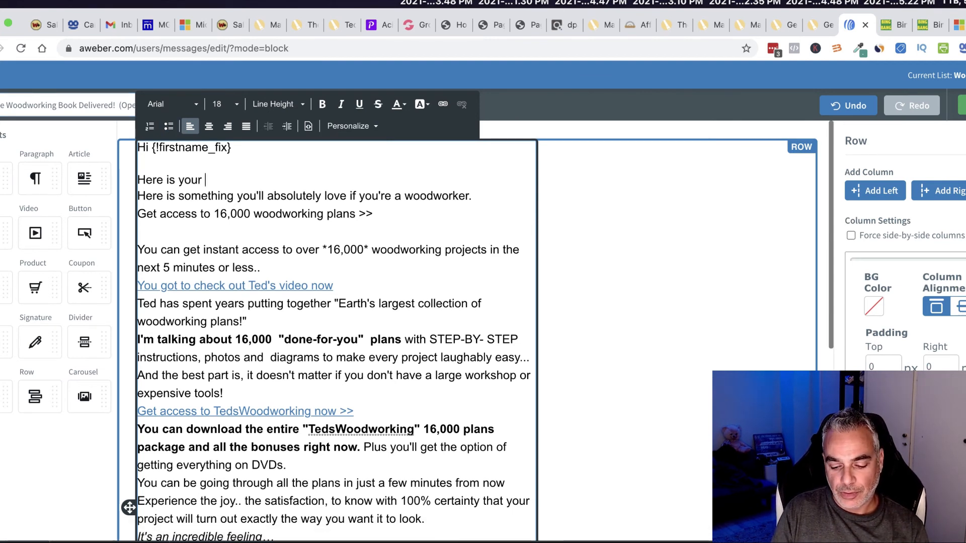
type("Book we promised!")
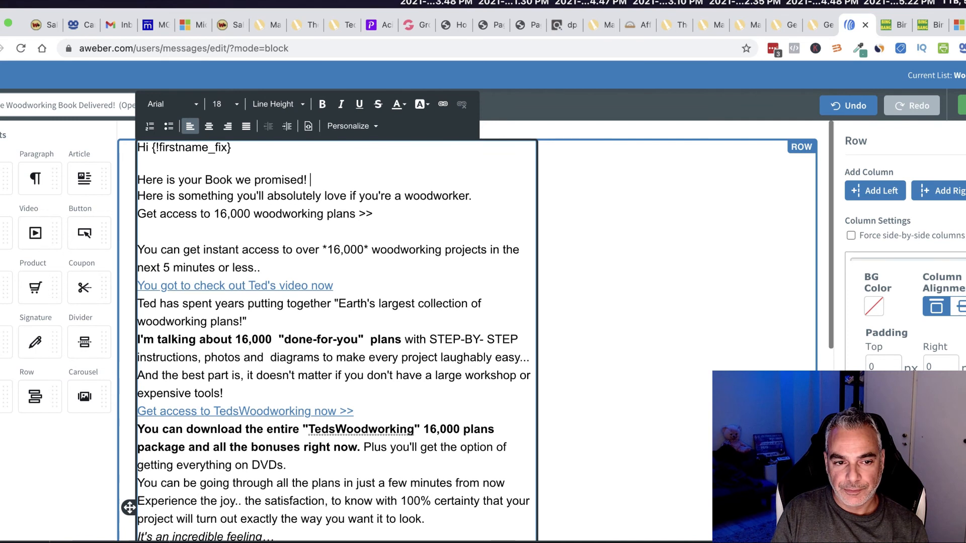
key("Return")
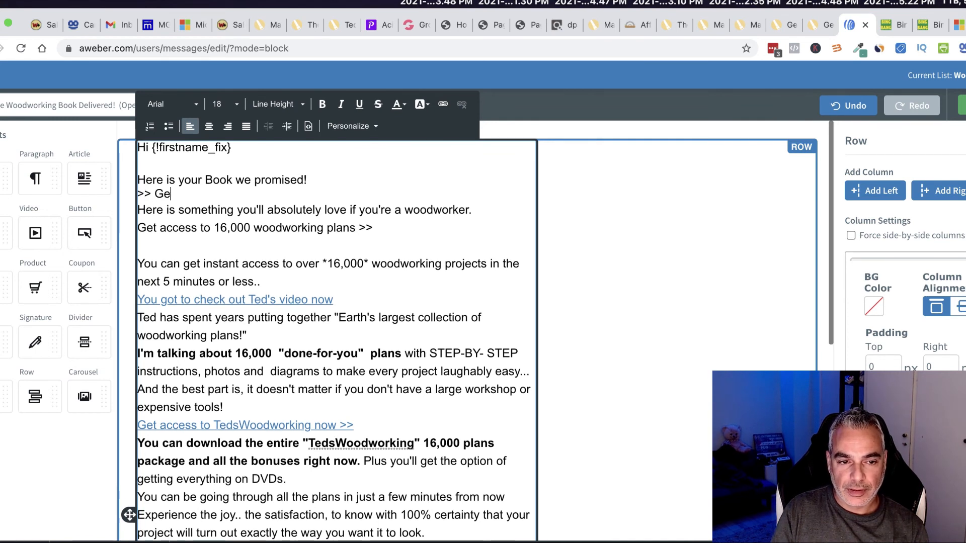
type(">> Get Access to it Here")
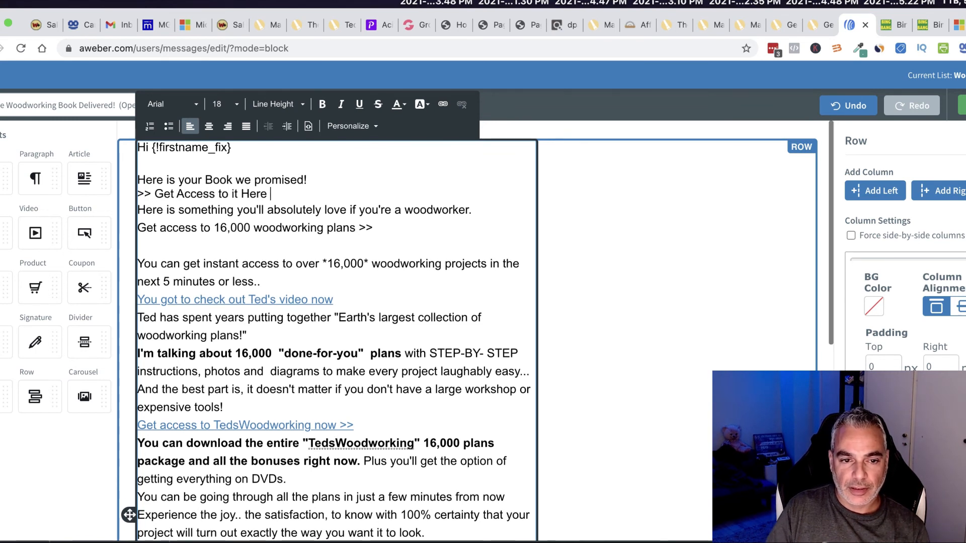
left_click_drag(281, 209, 150, 195)
left_click(286, 194)
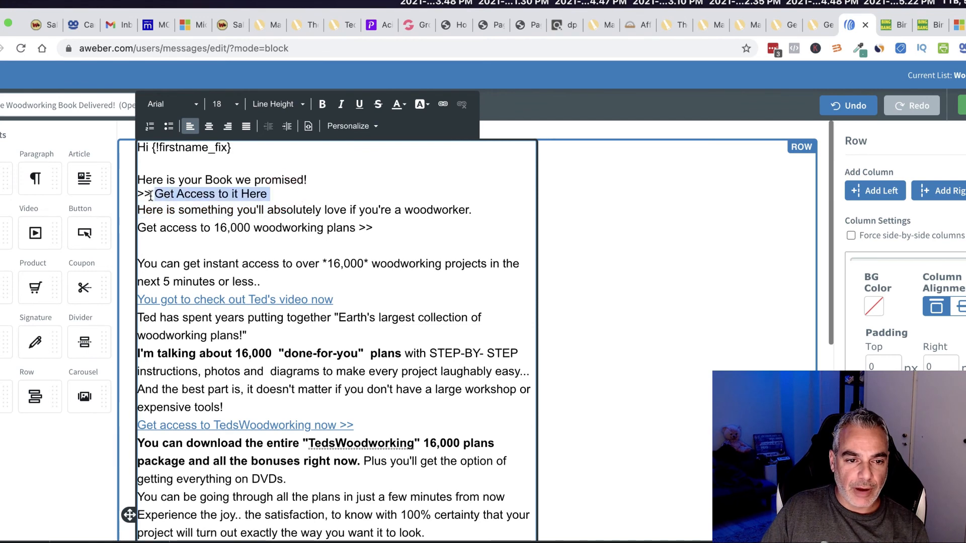
Step: Link the 'Get Access to it Here' line to the woodworking PDF's Dropbox share URL
left_click(443, 104)
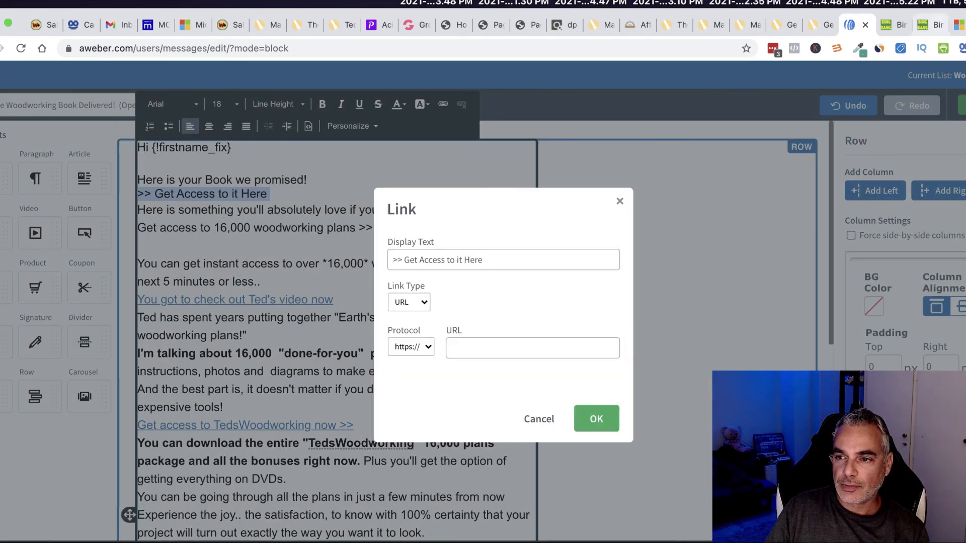
key("super+t")
type("drop")
key("Return")
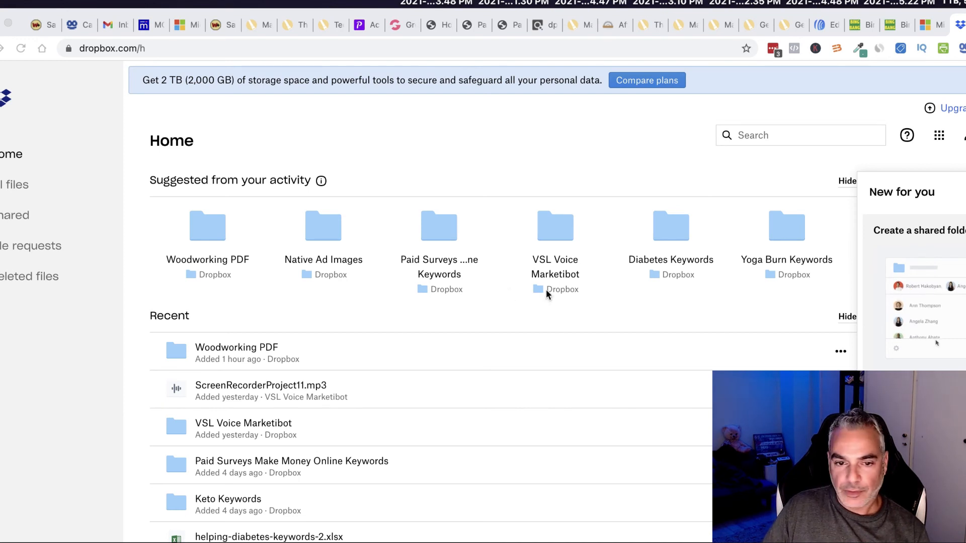
left_click(825, 29)
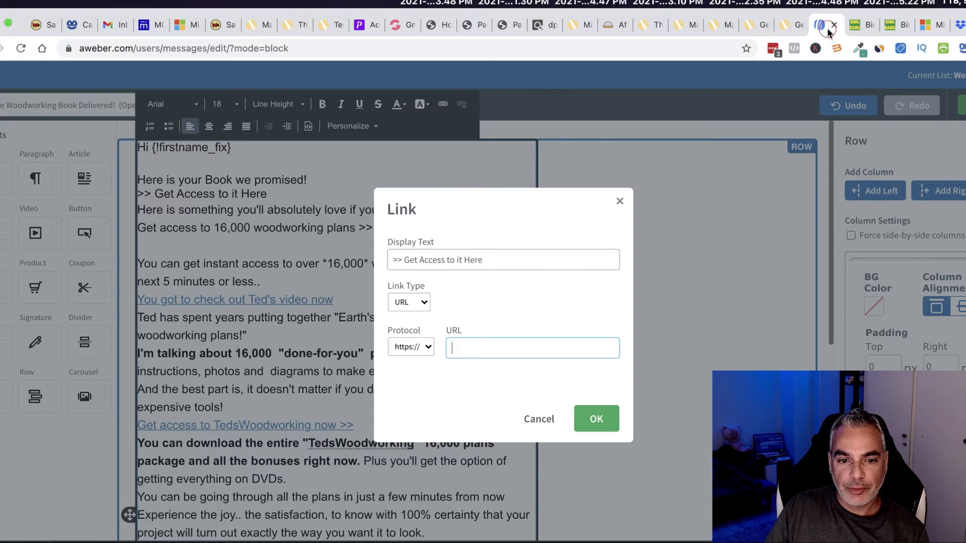
key("super+v")
left_click_drag(597, 348, 330, 332)
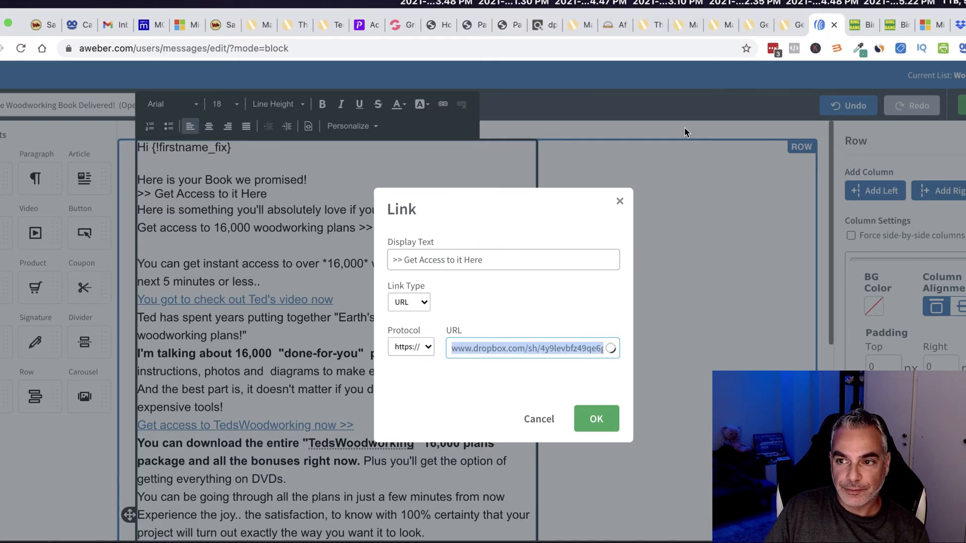
left_click(958, 30)
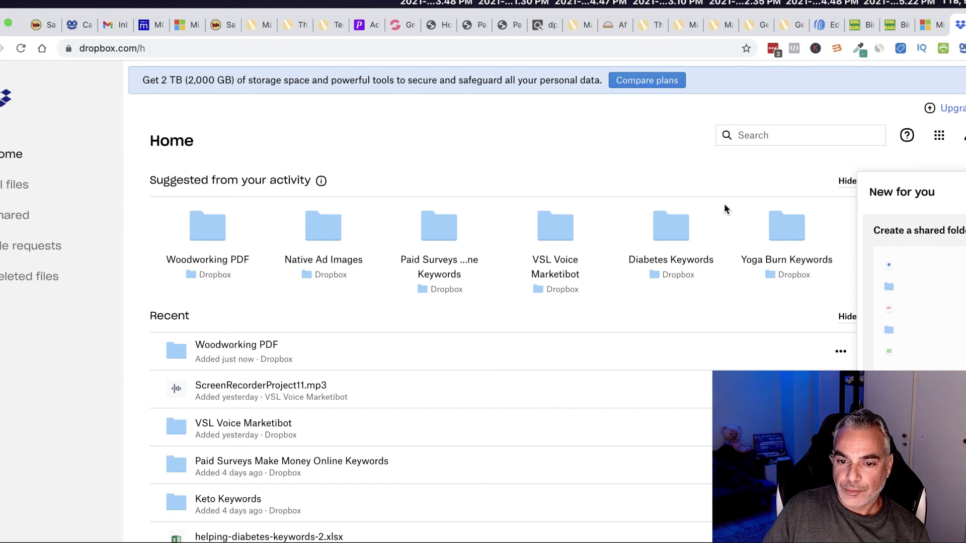
key("super+w")
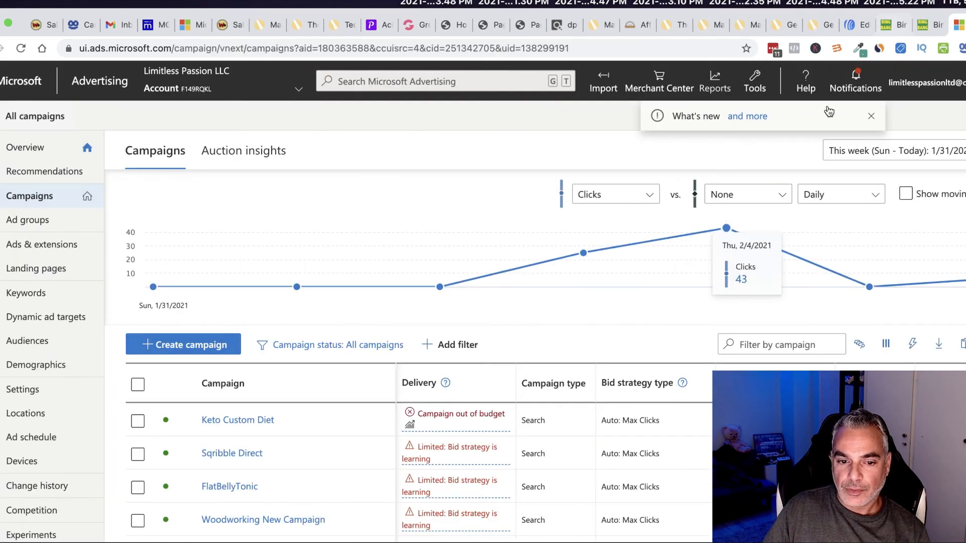
left_click(856, 29)
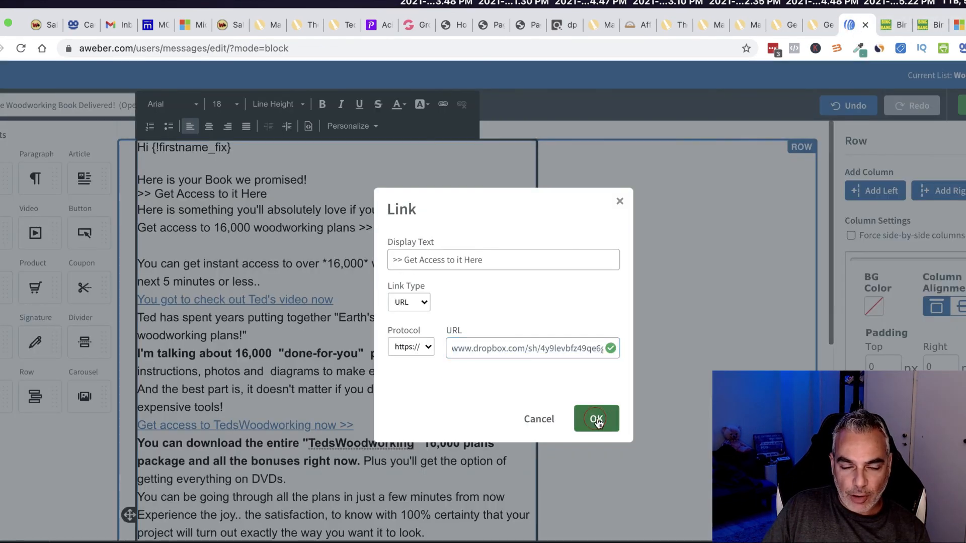
left_click(597, 419)
Step: Test the new link in a new tab, confirming it opens ArtofWoodworking_40_Projects (3).pdf in Dropbox
left_click(277, 193)
key("Return")
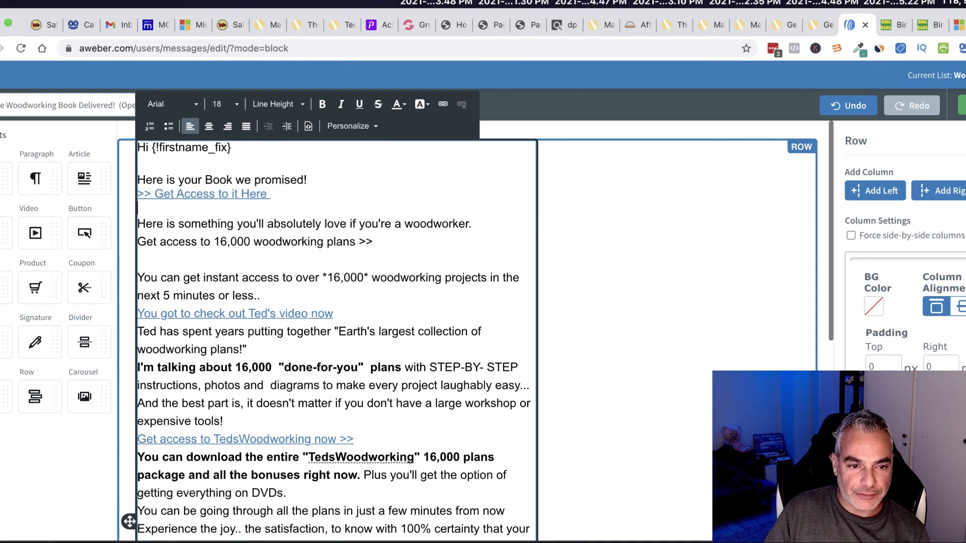
right_click(162, 194)
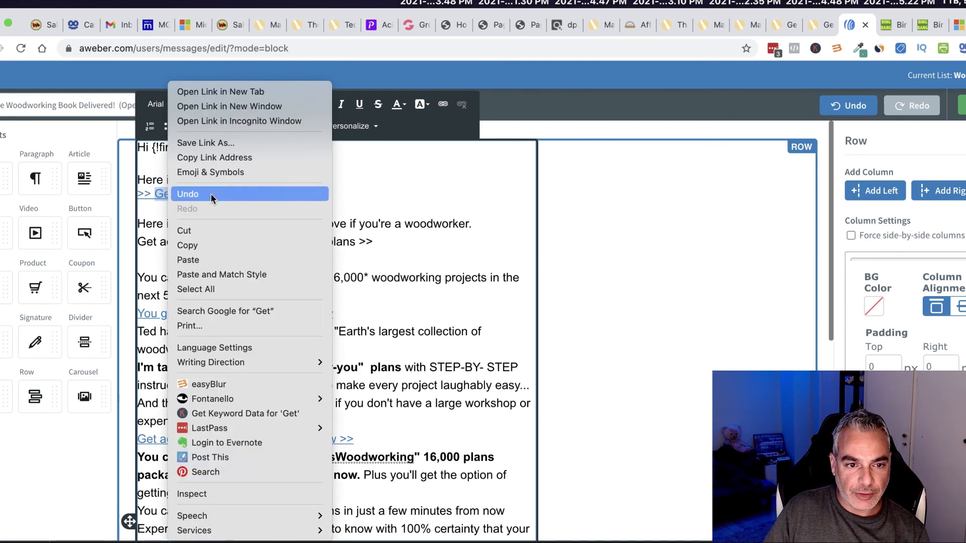
left_click(254, 161)
key("super+t")
key("super+v")
key("Return")
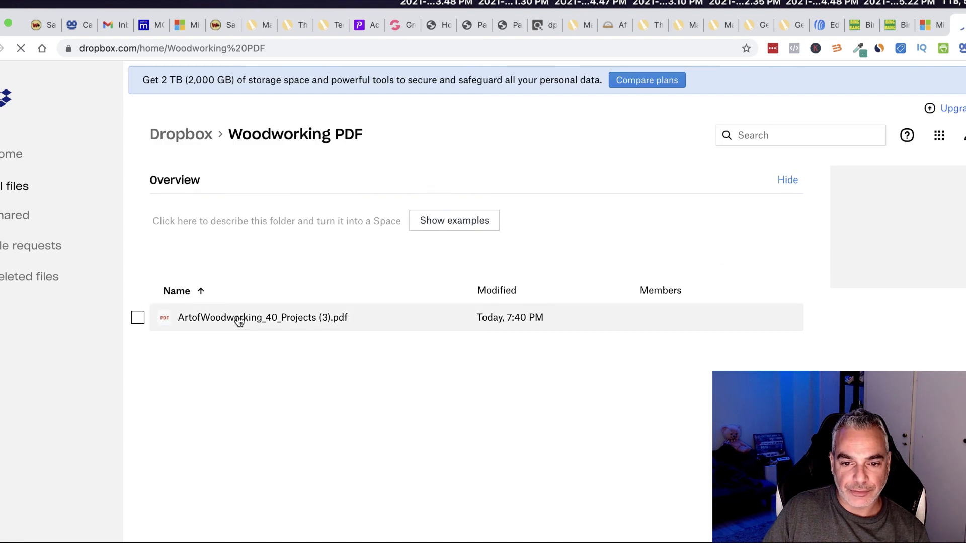
left_click(240, 320)
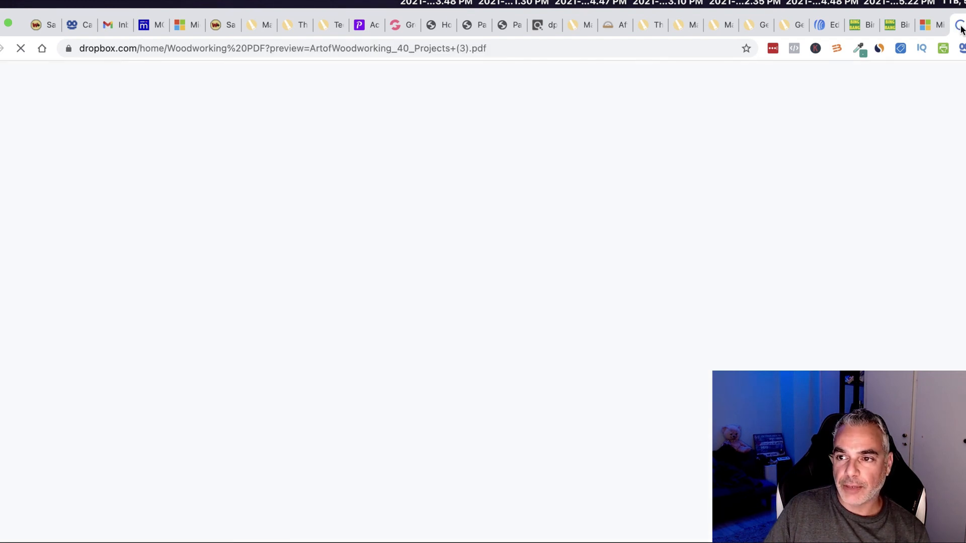
left_click(820, 26)
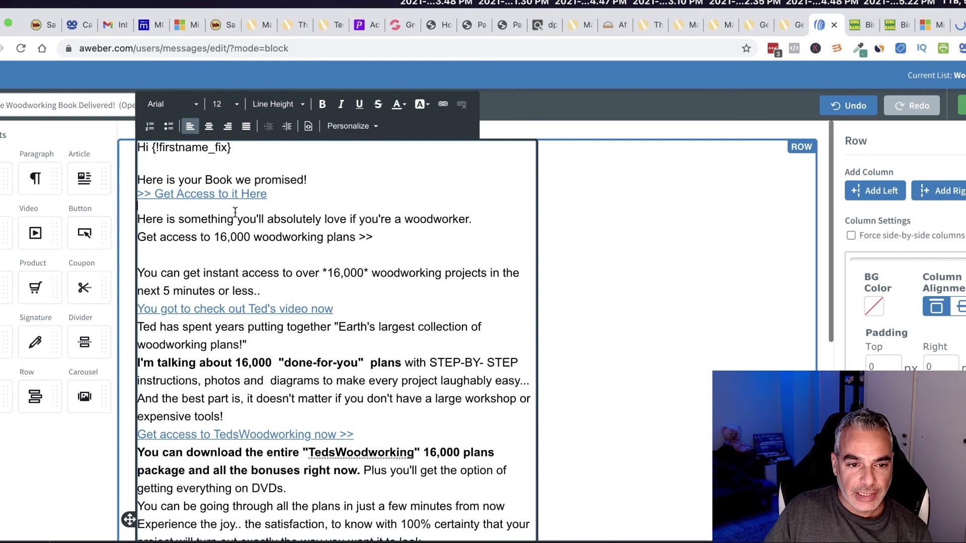
Step: Add 'Also, we would like to give you more!! How about' below the link, deleting the old sentence fragment
left_click(179, 207)
key("Return")
type("Aloso")
key("Up")
type("Also, we ")
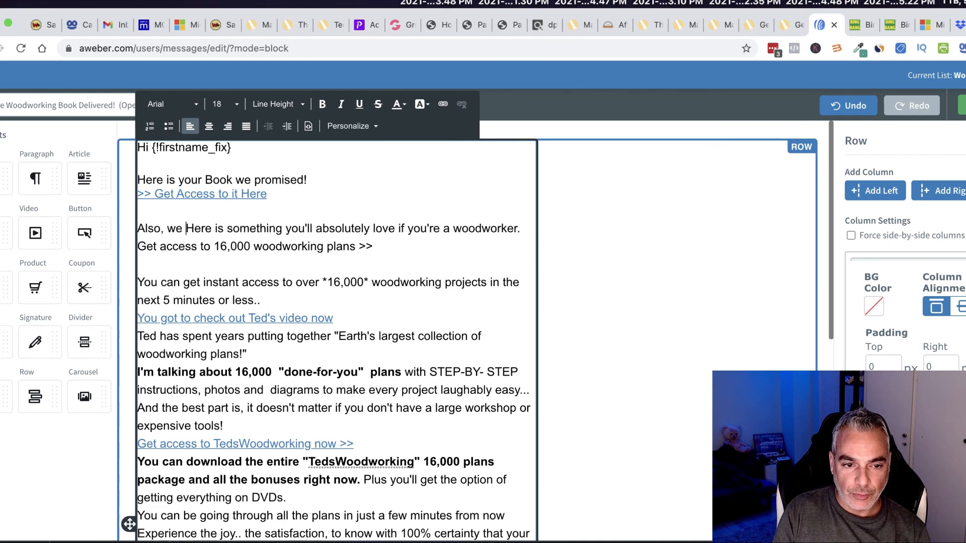
type("would like to ")
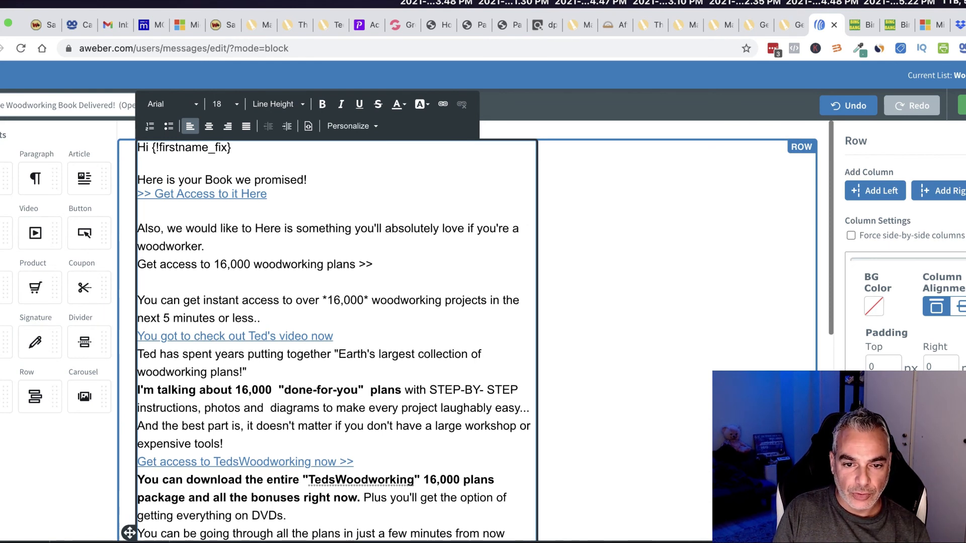
type("give you more!!")
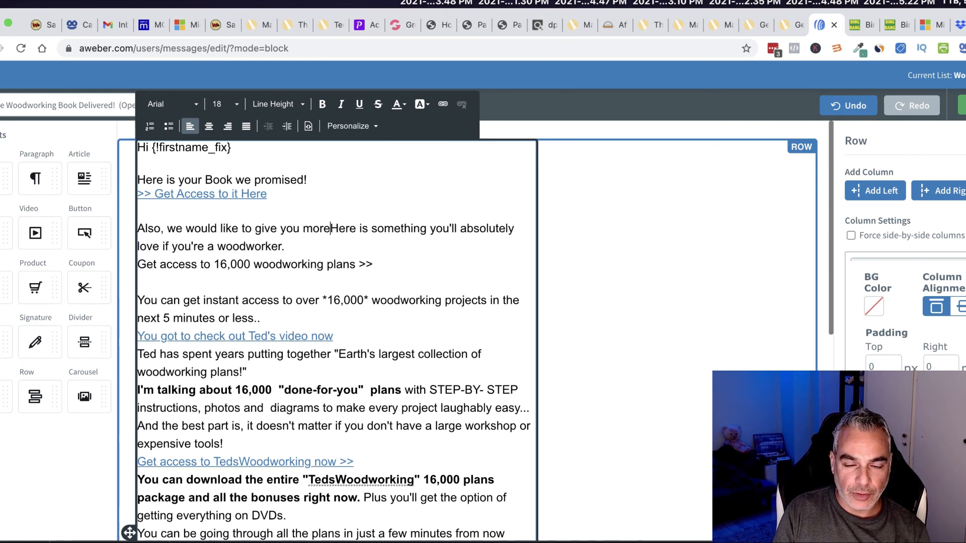
type(" How about")
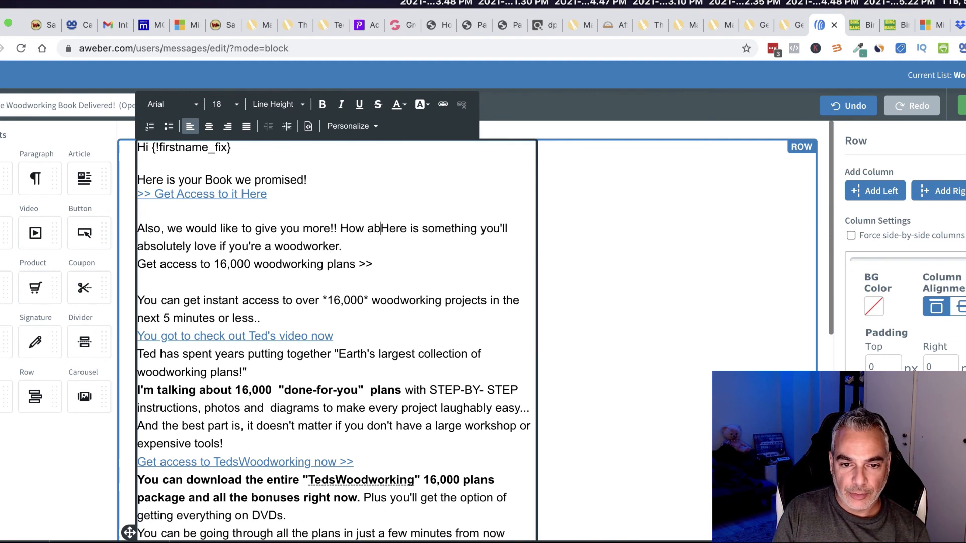
key("Delete")
key("Delete")
key("Delete")
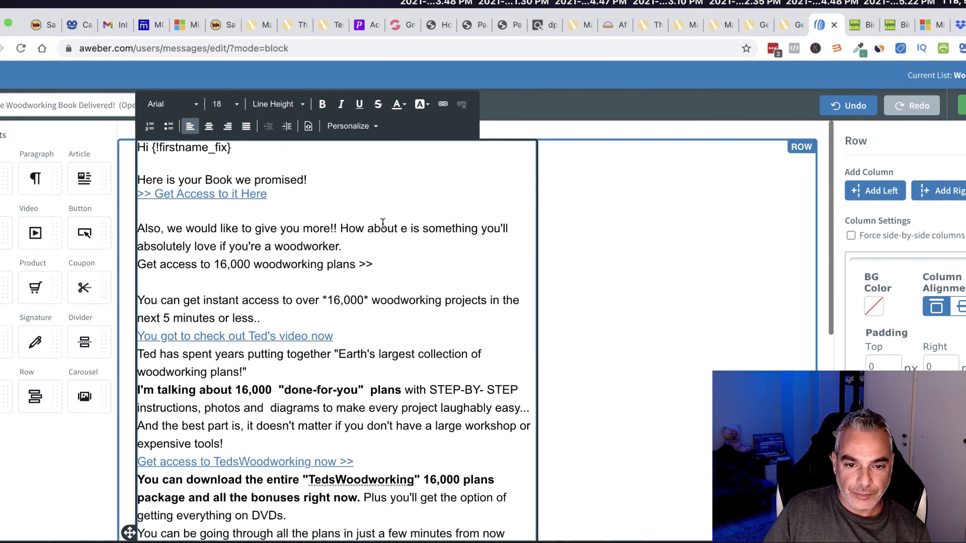
left_click_drag(403, 229, 343, 246)
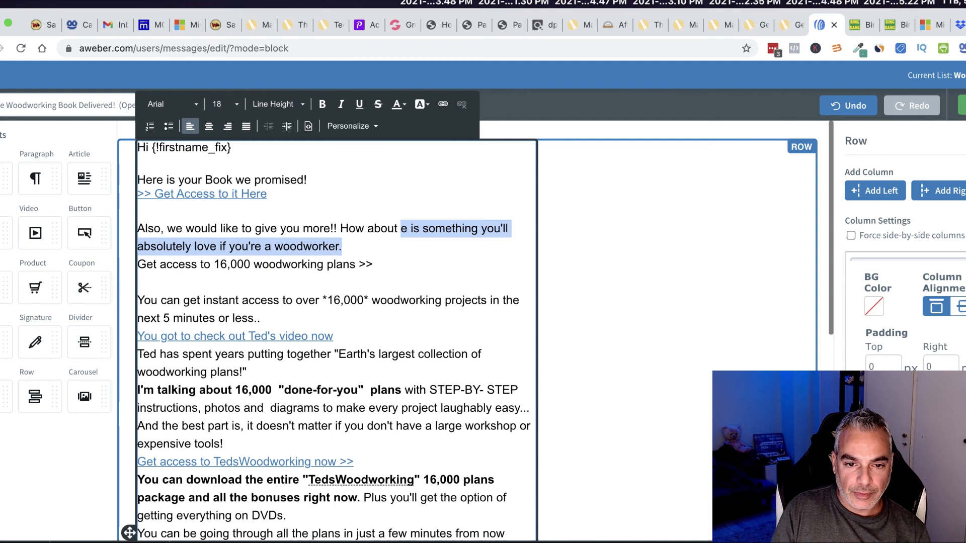
key("BackSpace")
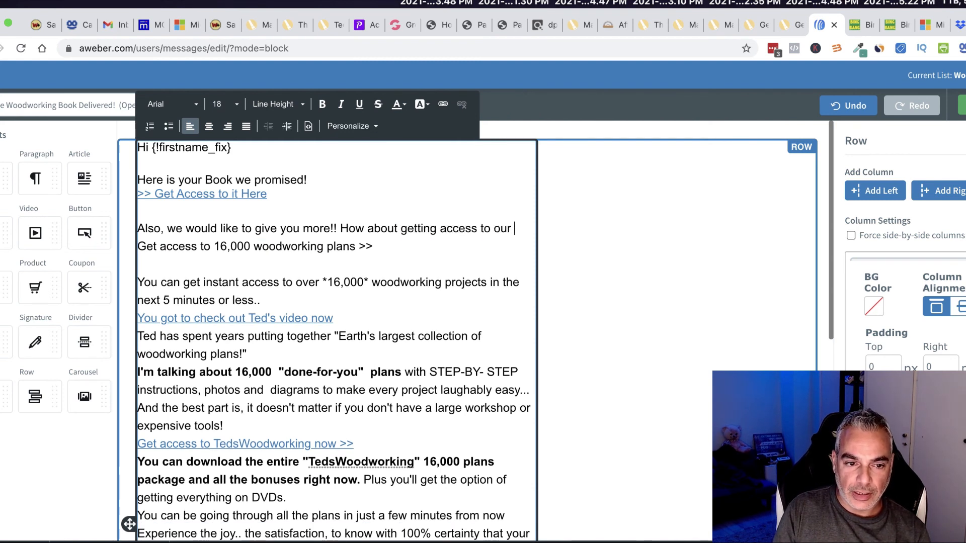
Step: Remove 'Get access to' and add the line 'To get access to these please click here' below the plans sentence
left_click_drag(212, 246, 138, 246)
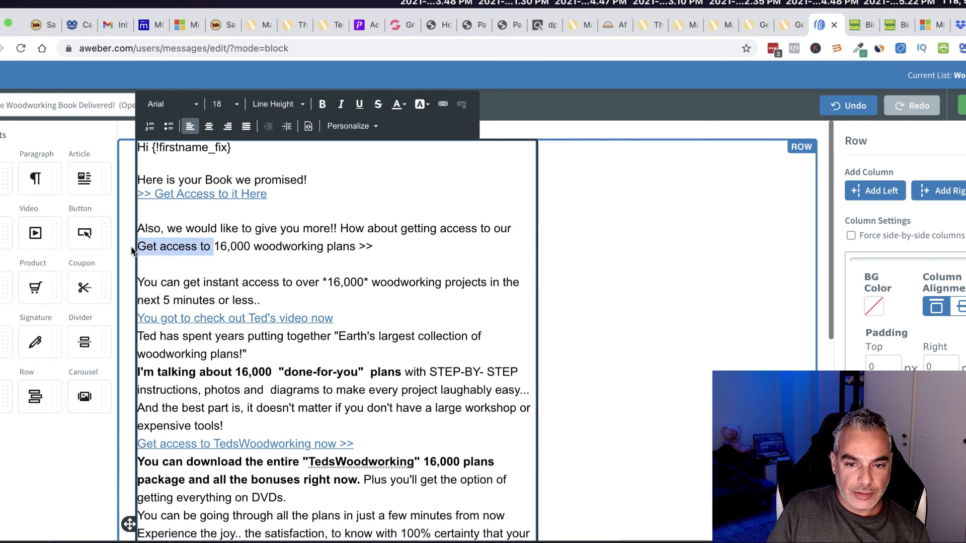
key("BackSpace")
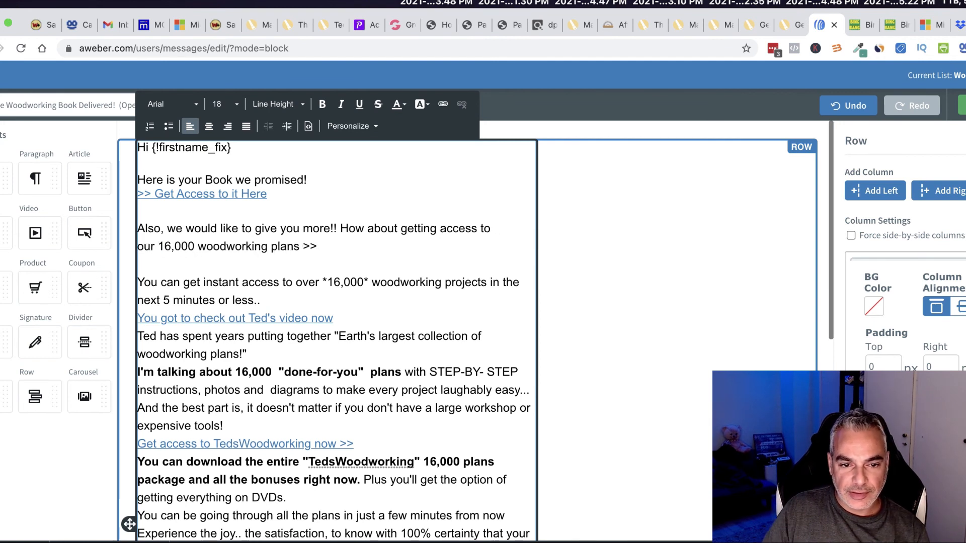
left_click(353, 243)
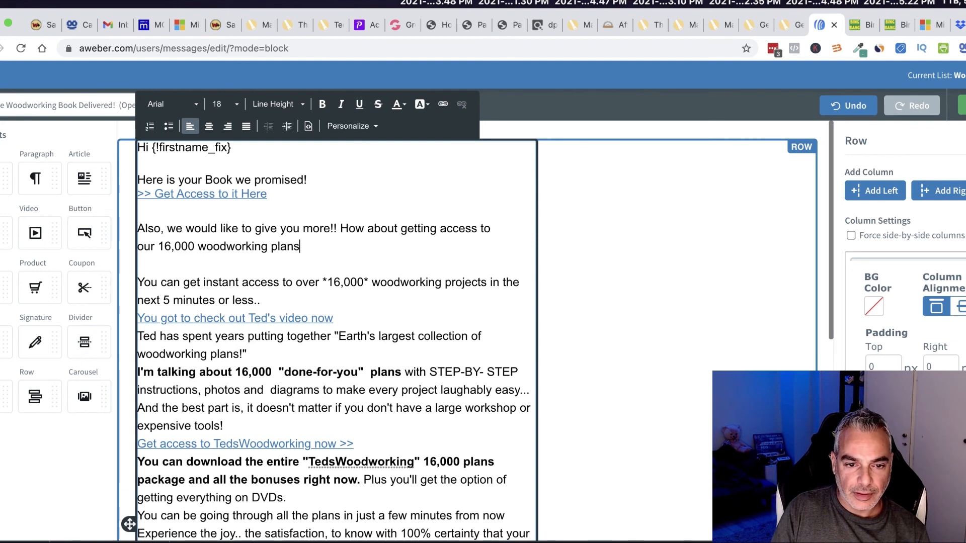
left_click_drag(350, 313, 267, 302)
left_click(311, 251)
key("Return")
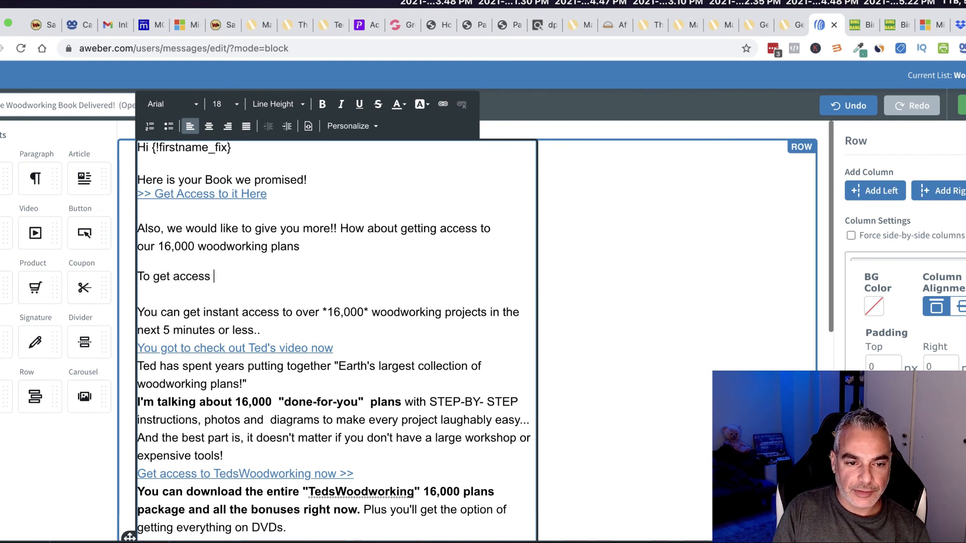
type("To get access to these please cl")
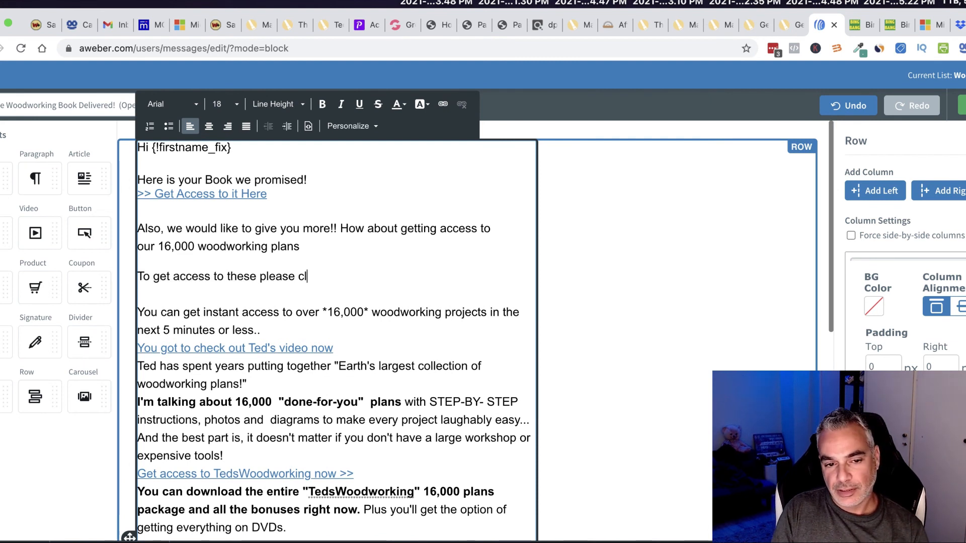
left_click_drag(362, 276, 257, 278)
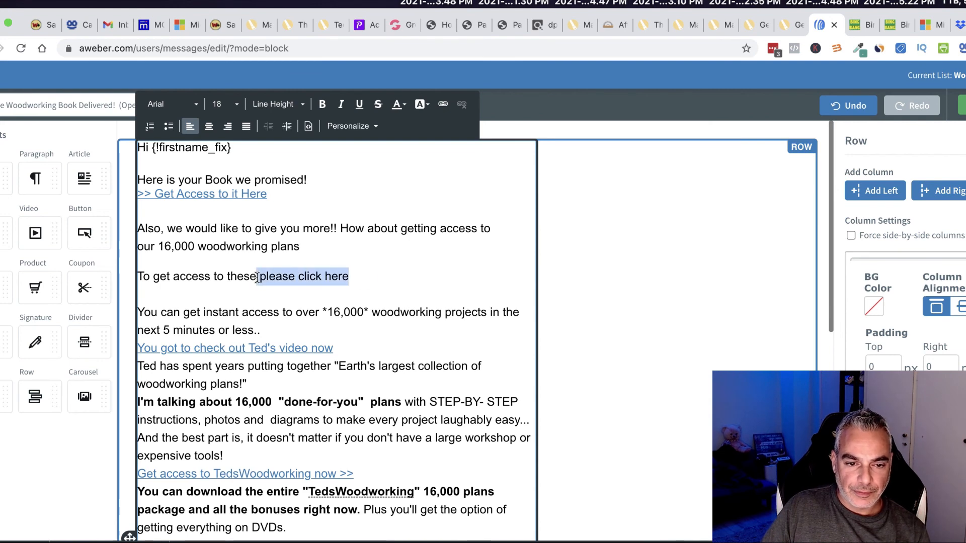
Step: Copy the woodworking offer's tracklink from the Bing Bang Profits tracked-links list
left_click(443, 104)
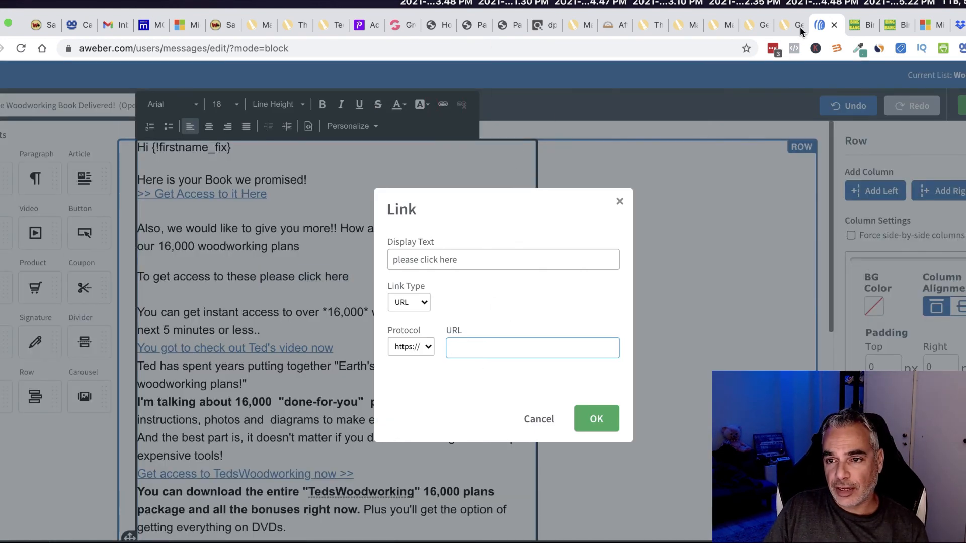
left_click(858, 25)
left_click(895, 26)
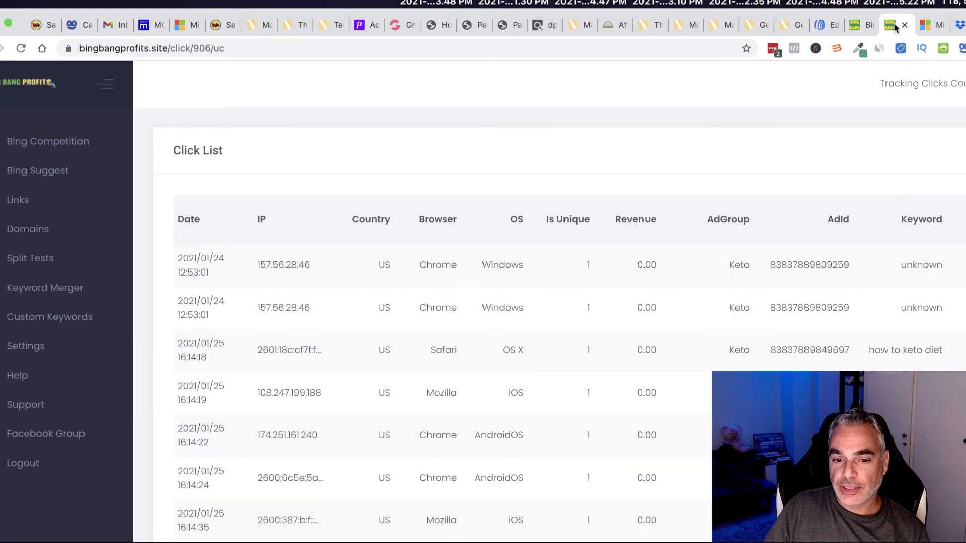
scroll(496, 322, "down", 10)
scroll(579, 252, "up", 10)
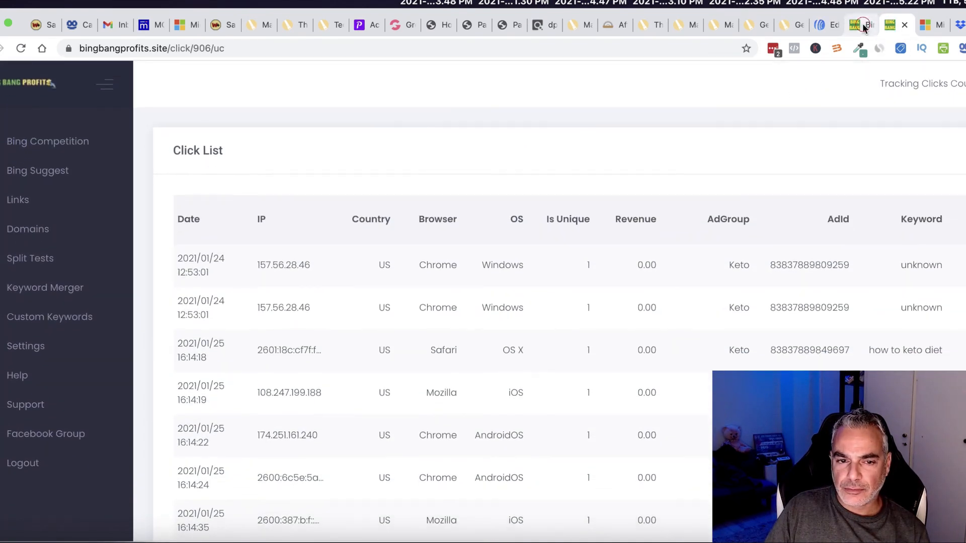
left_click(862, 23)
left_click(392, 164)
scroll(386, 259, "down", 5)
scroll(386, 258, "up", 5)
left_click(13, 204)
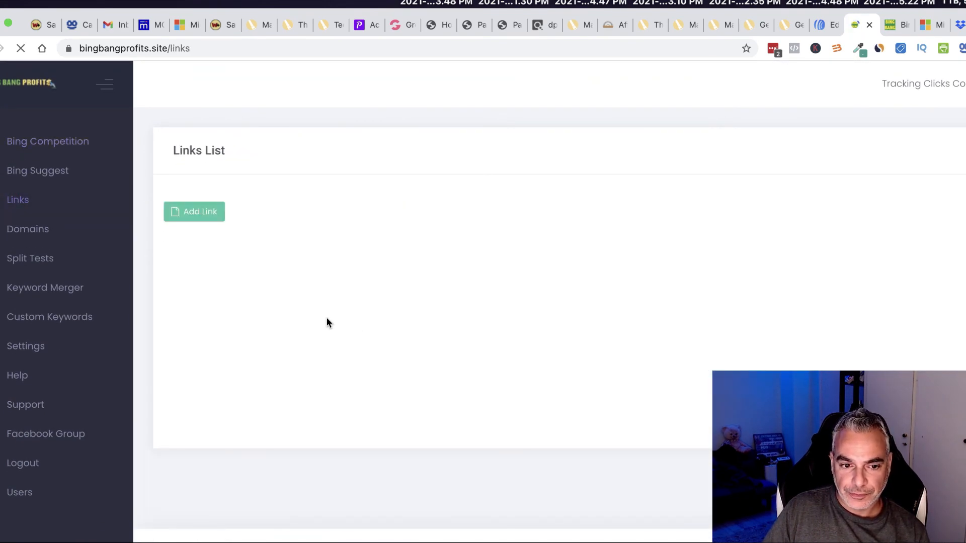
scroll(327, 322, "down", 10)
left_click(354, 456)
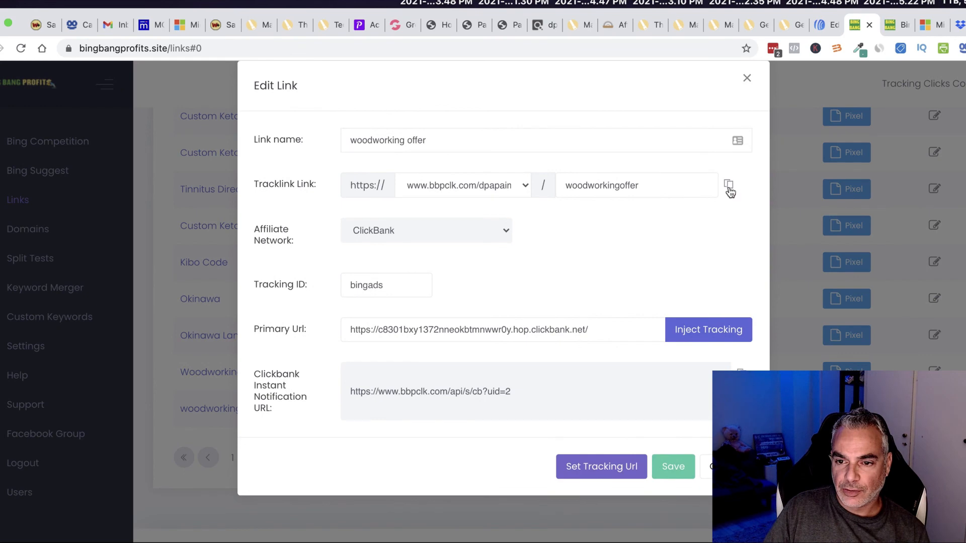
left_click(729, 189)
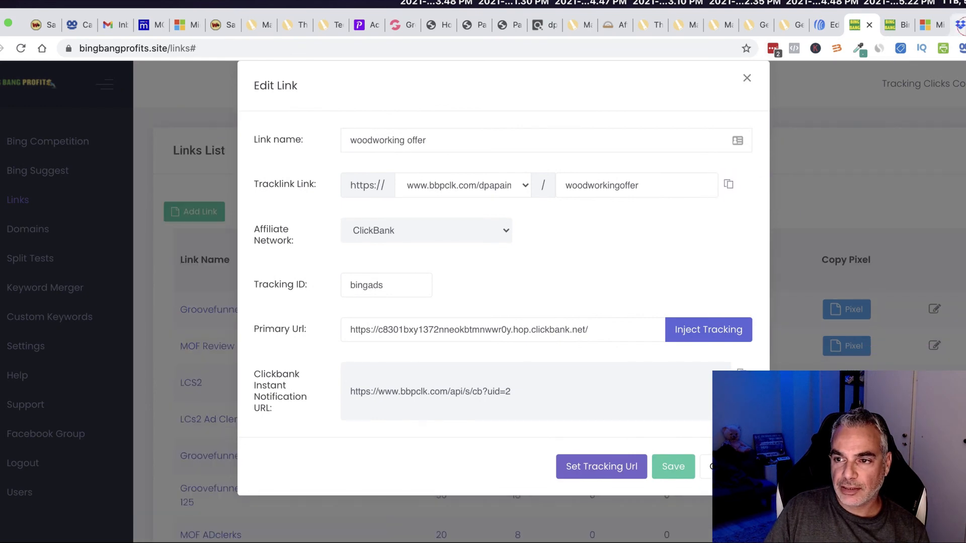
Step: Link 'please click here' to the copied woodworking tracking URL
left_click(952, 26)
left_click(825, 25)
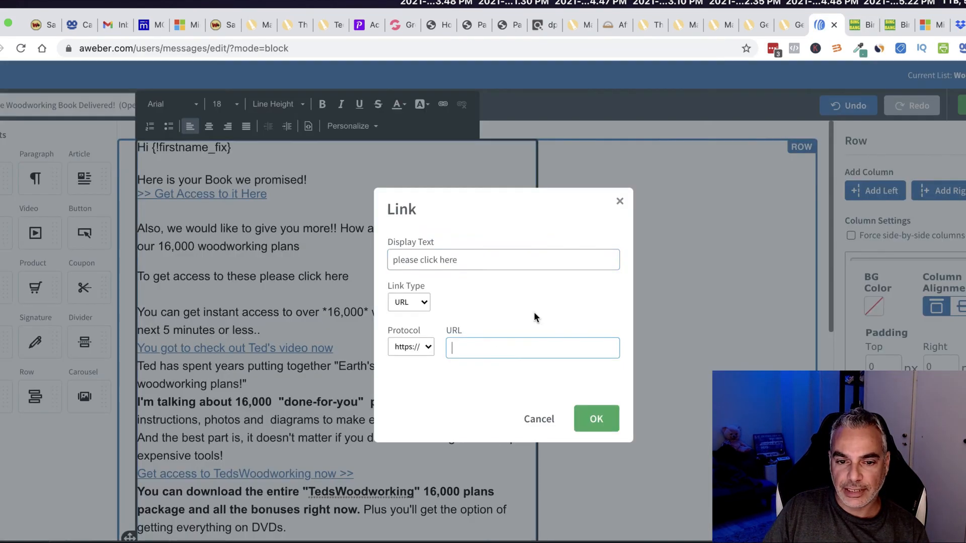
key("ctrl+v")
left_click(595, 418)
Step: Replace the Ted's video line's old link with the tracking URL
left_click(382, 289)
scroll(250, 302, "down", 1)
left_click_drag(346, 309, 143, 312)
left_click(185, 313)
left_click(463, 146)
left_click_drag(354, 311, 159, 311)
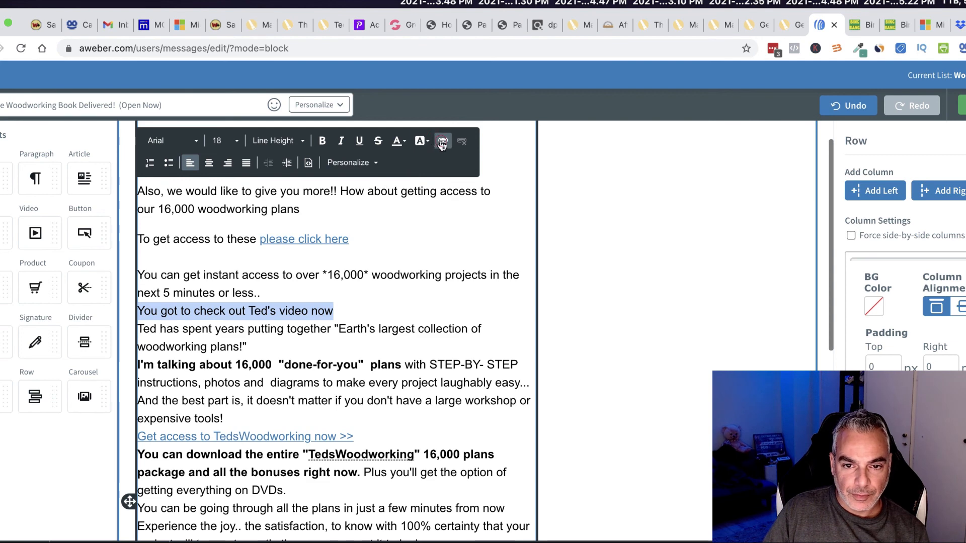
left_click(443, 145)
key("ctrl+v")
left_click(596, 418)
Step: Add blank lines after the video link and after 'woodworking plans!'
scroll(368, 233, "down", 2)
left_click(368, 245)
key("Return")
scroll(375, 258, "down", 1)
left_click(271, 276)
key("Return")
scroll(317, 347, "down", 1)
Step: Link 'Get access to TedsWoodworking now >>' to the tracking URL and space it below
left_click_drag(356, 354, 160, 351)
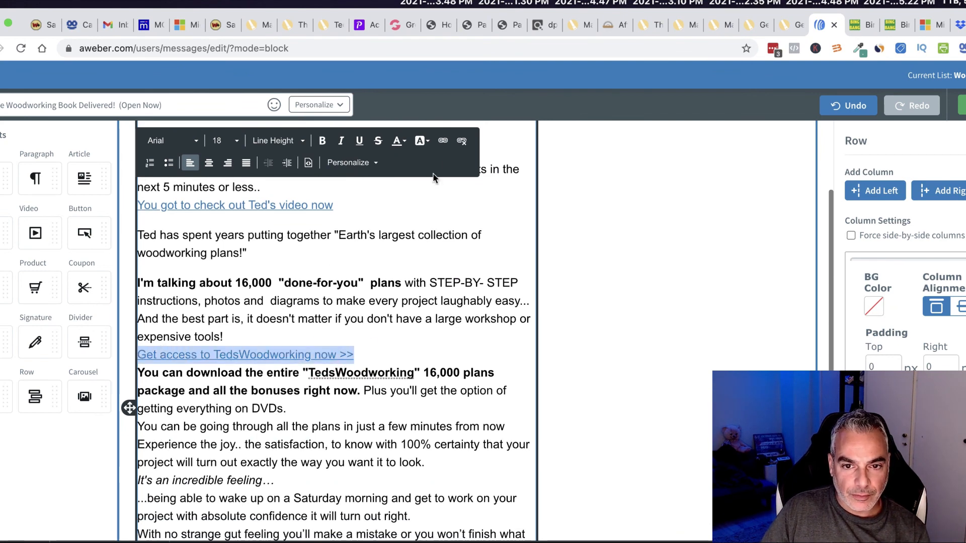
left_click(461, 142)
key("super+v")
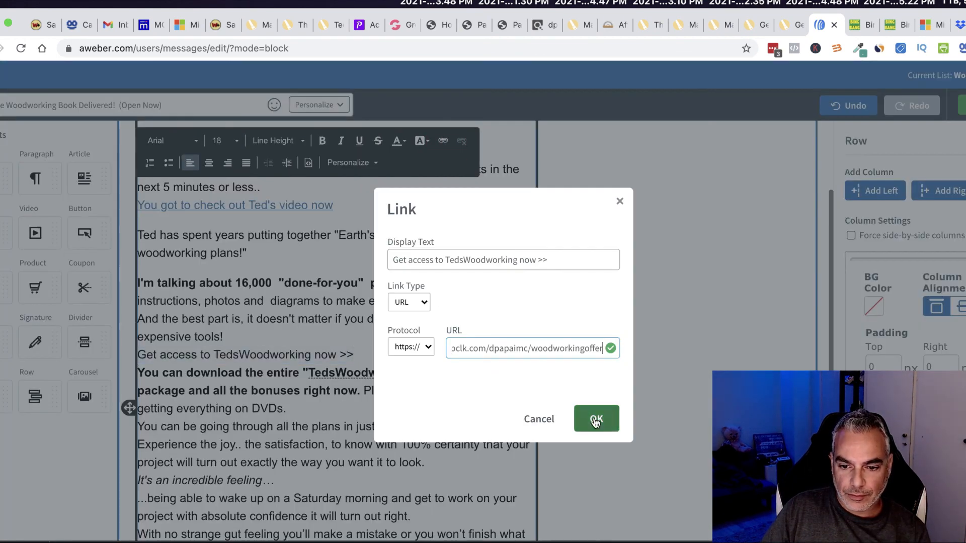
left_click(591, 416)
scroll(393, 312, "down", 2)
left_click(378, 297)
key("Return")
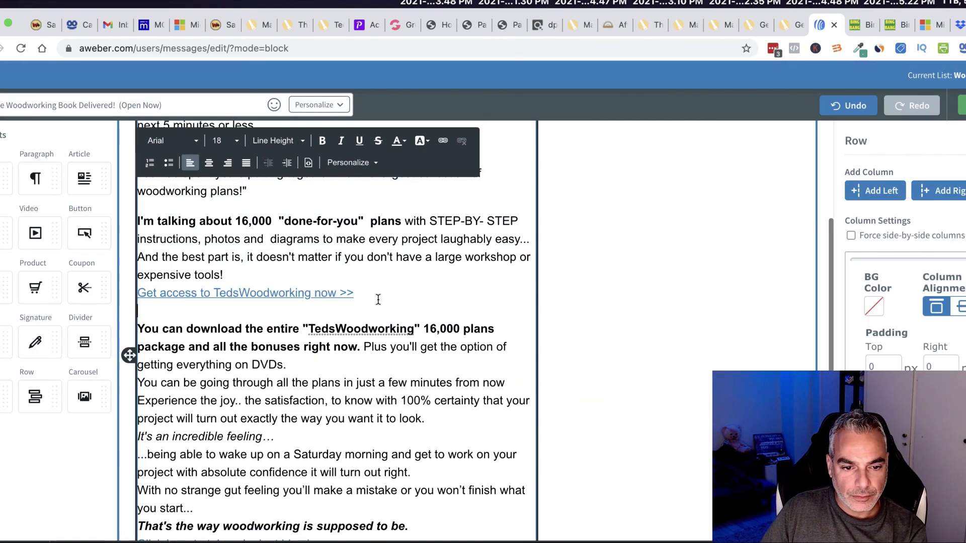
Step: Add blank lines after 'DVDs.', 'It's an incredible feeling…', 'turn out right.' and 'you start...'
scroll(378, 300, "down", 1)
left_click(337, 326)
key("Return")
scroll(348, 330, "down", 2)
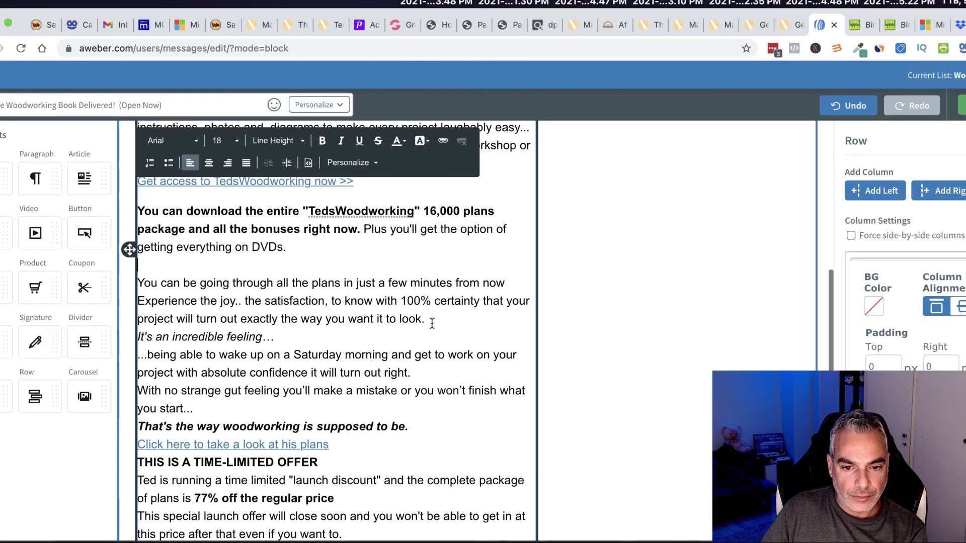
left_click(320, 345)
key("Return")
scroll(244, 376, "down", 1)
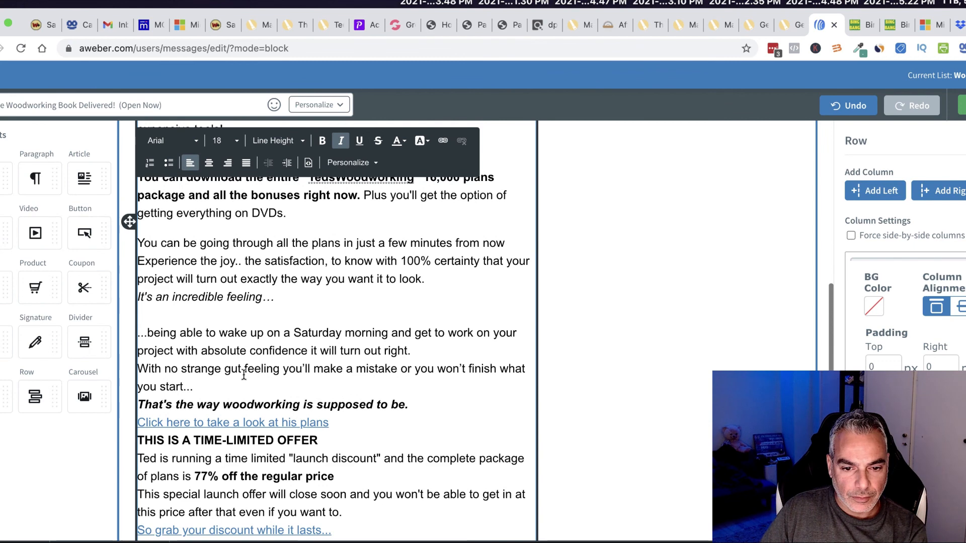
left_click(426, 351)
key("Return")
scroll(271, 371, "down", 1)
key("Return")
scroll(237, 362, "down", 2)
Step: Relink the 'his plans' line to the tracking URL and add a blank line below
left_click(310, 347)
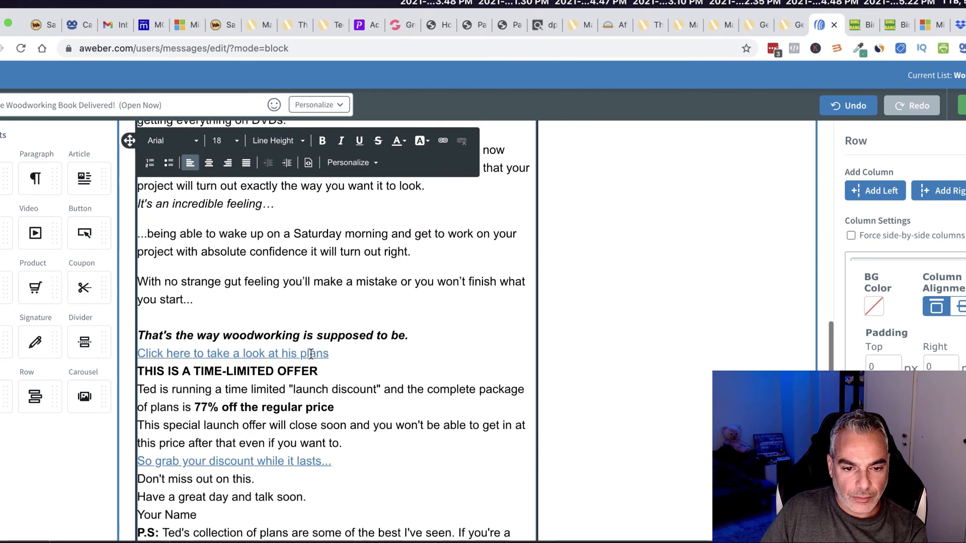
left_click(461, 145)
left_click_drag(345, 347, 129, 356)
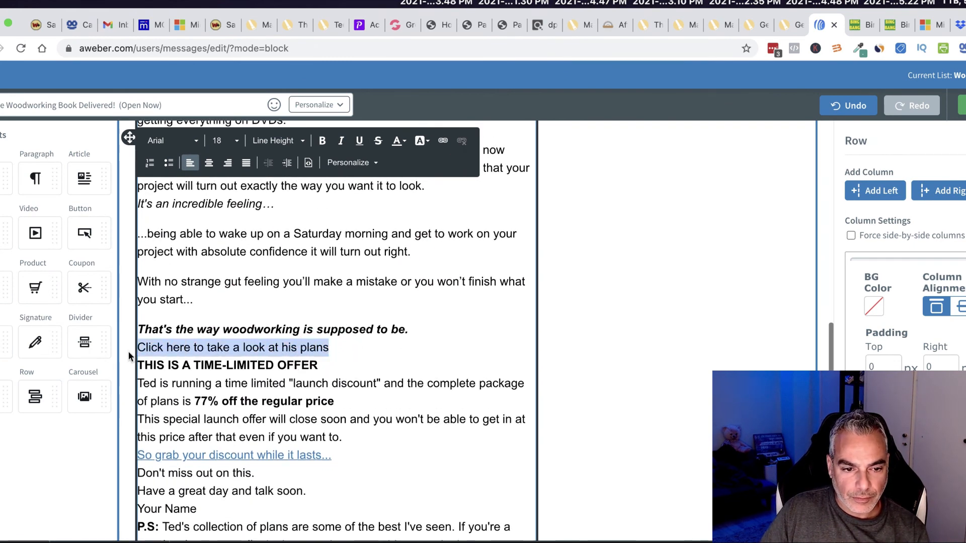
left_click(444, 149)
left_click(596, 416)
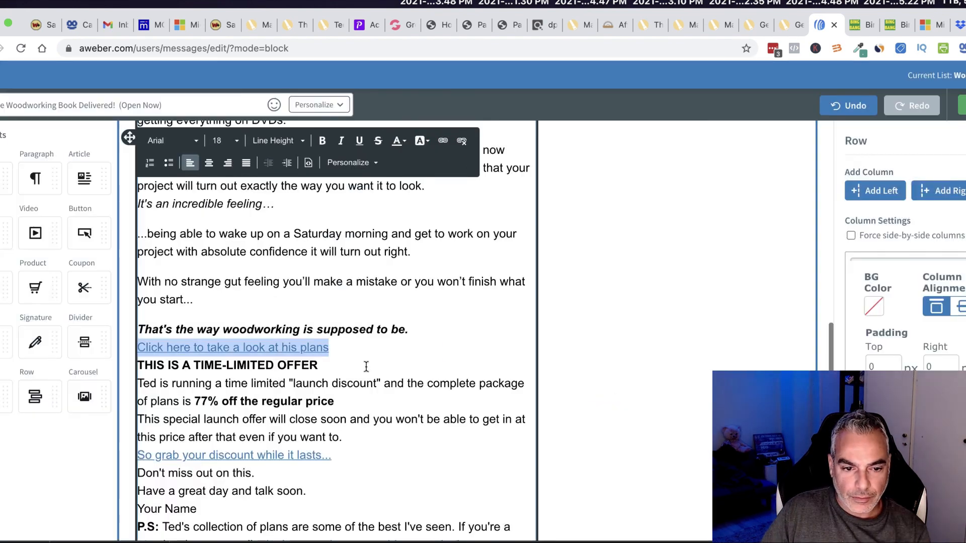
left_click(371, 354)
key("Return")
Step: Relink the discount line to the tracking URL, with blank lines before and after
scroll(362, 368, "down", 3)
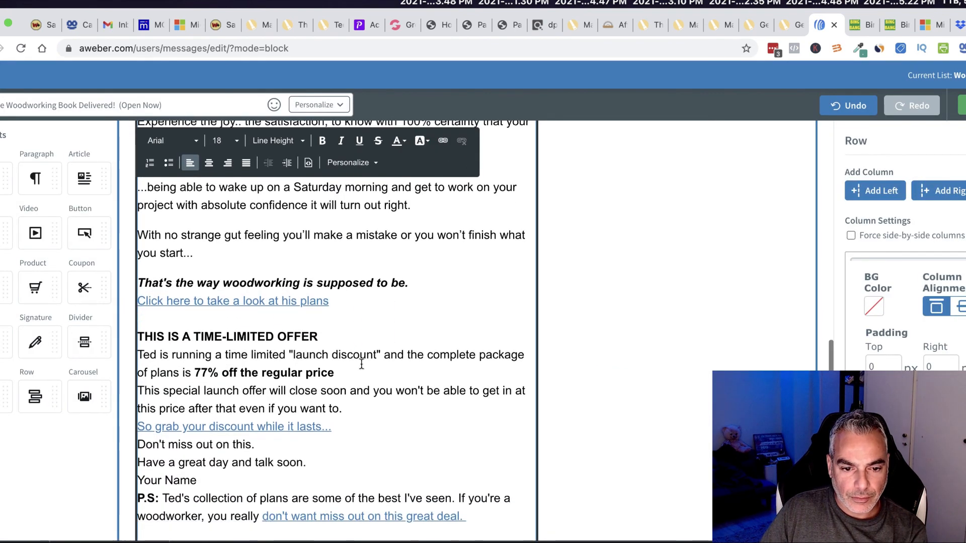
left_click(357, 378)
key("Return")
scroll(342, 392, "down", 1)
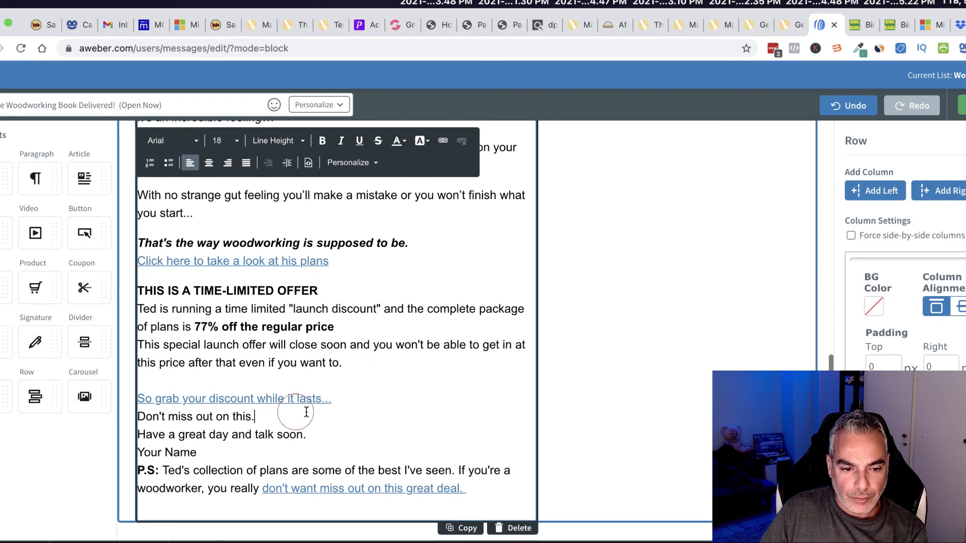
left_click(308, 398)
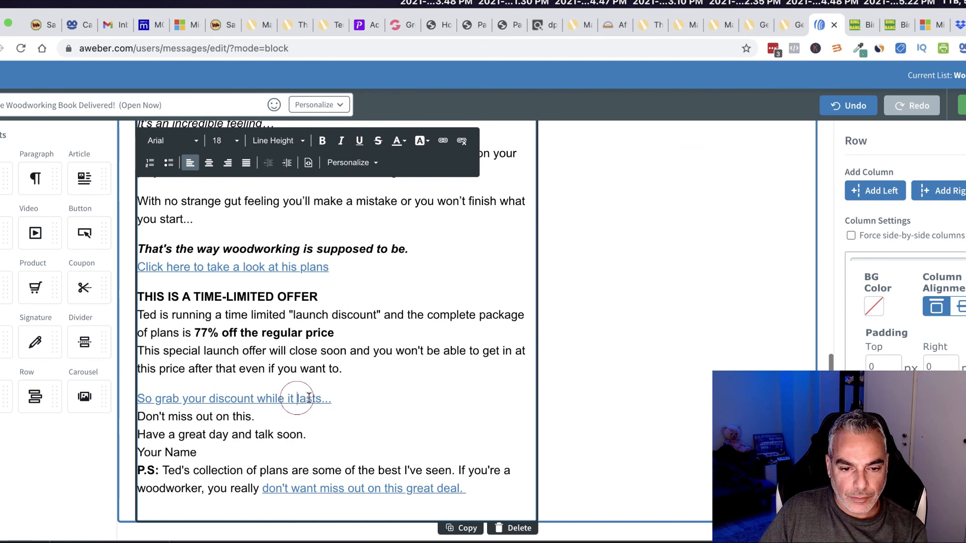
left_click(463, 147)
left_click_drag(331, 399, 141, 399)
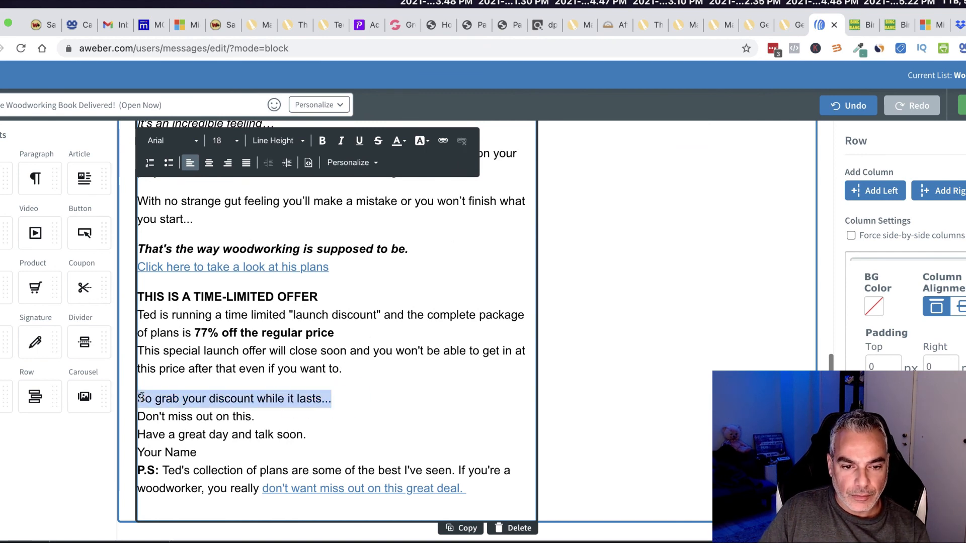
left_click(444, 142)
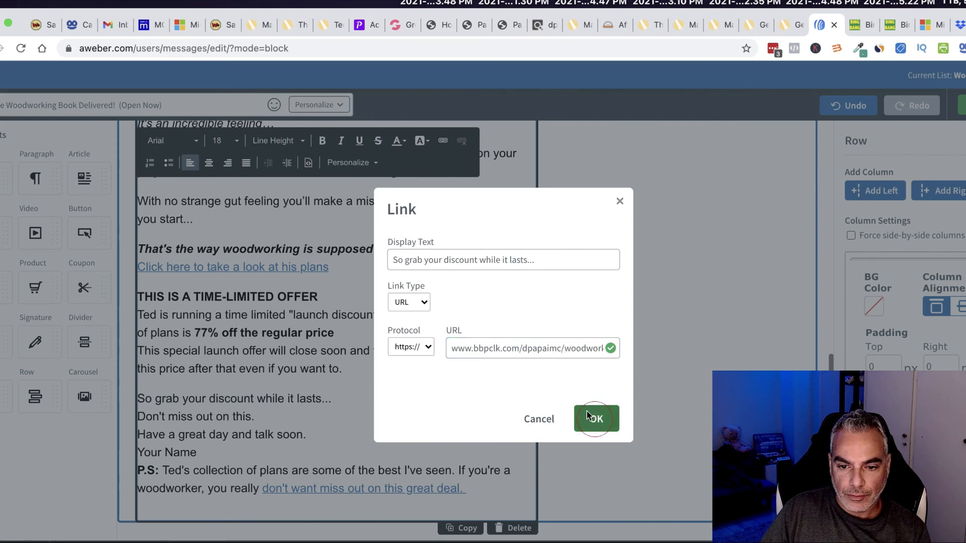
left_click(595, 418)
left_click(346, 401)
key("Return")
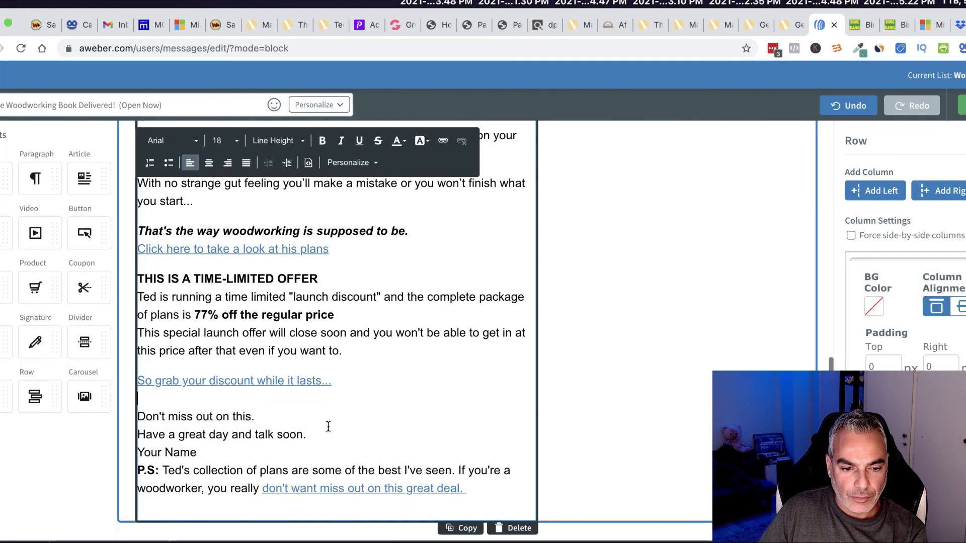
Step: Replace the 'Your Name' placeholder in the sign-off with Ted, spacing it from the P.S
left_click(273, 418)
key("Return")
left_click_drag(202, 453, 134, 448)
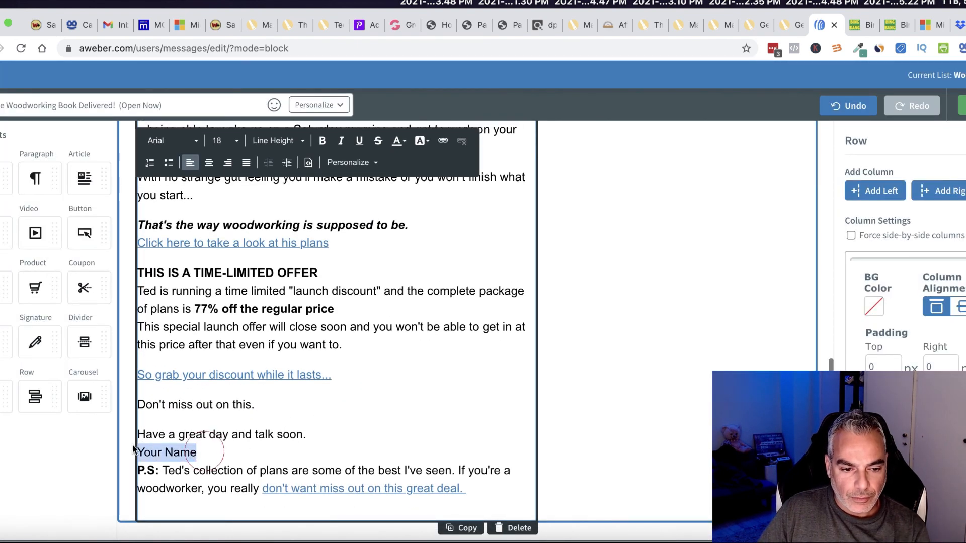
type("Deme")
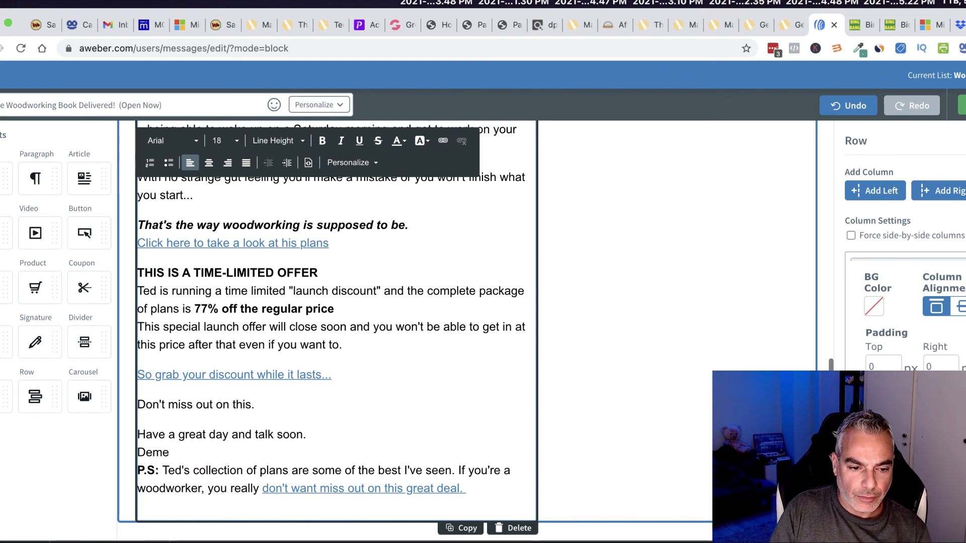
type("trisTed")
key("Return")
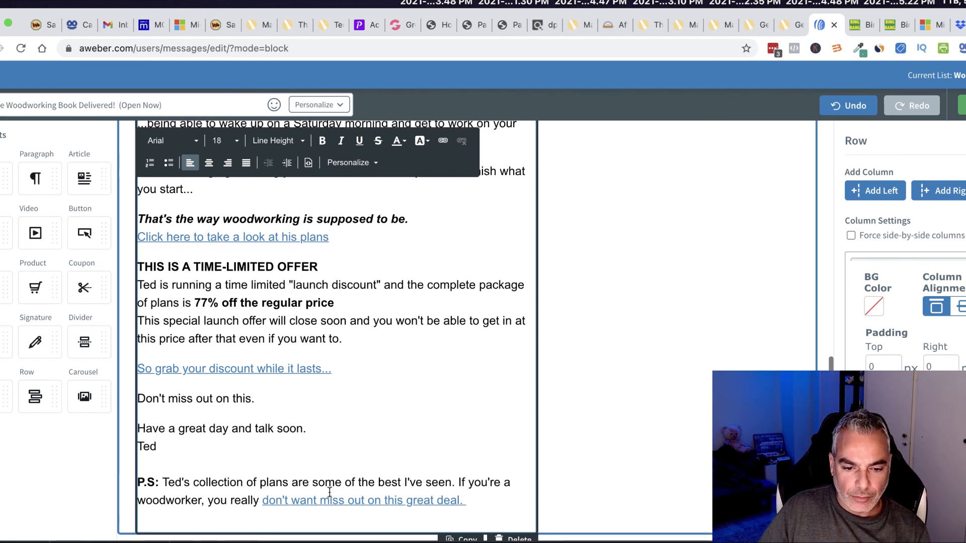
Step: Link the P.S. closing phrase to the tracked woodworking offer URL
left_click(462, 141)
left_click_drag(478, 495, 248, 495)
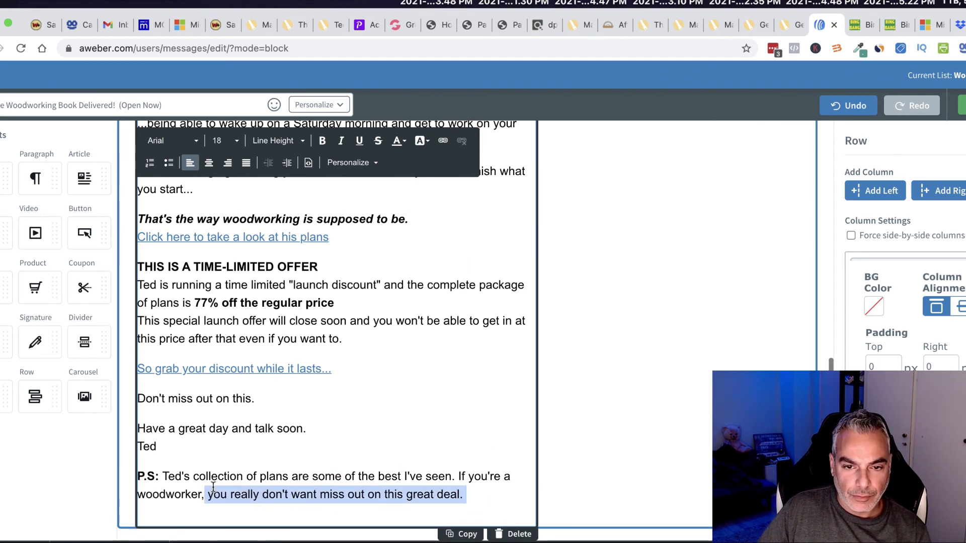
left_click(443, 142)
key("super+v")
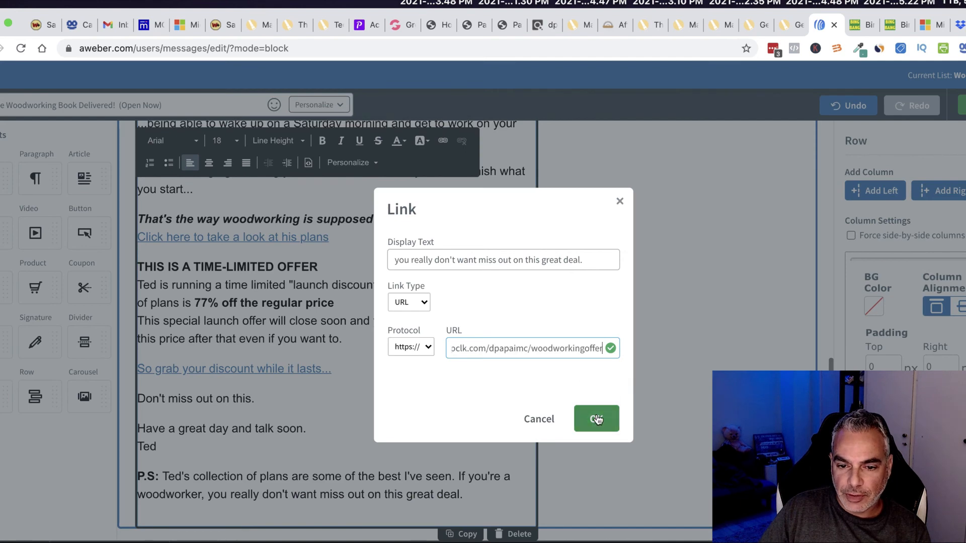
left_click(593, 415)
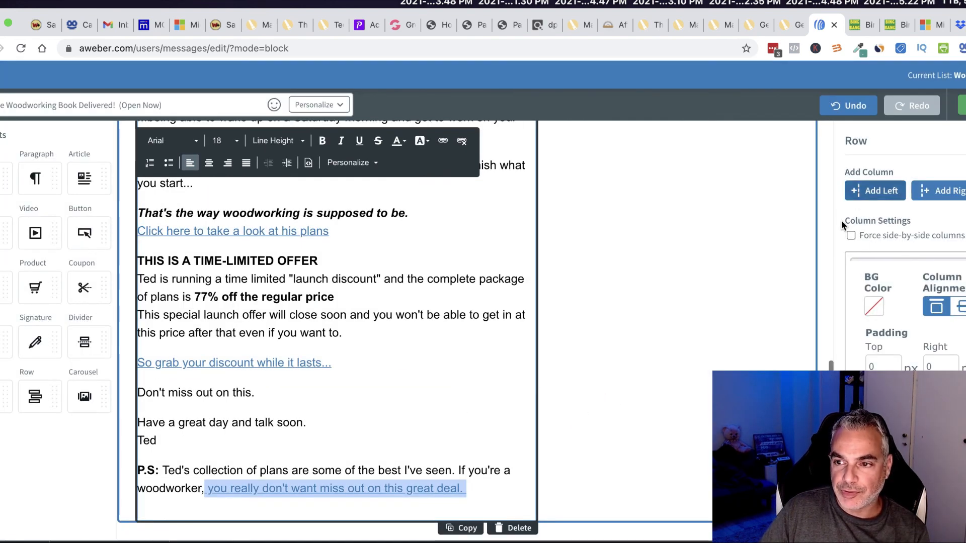
scroll(415, 259, "up", 15)
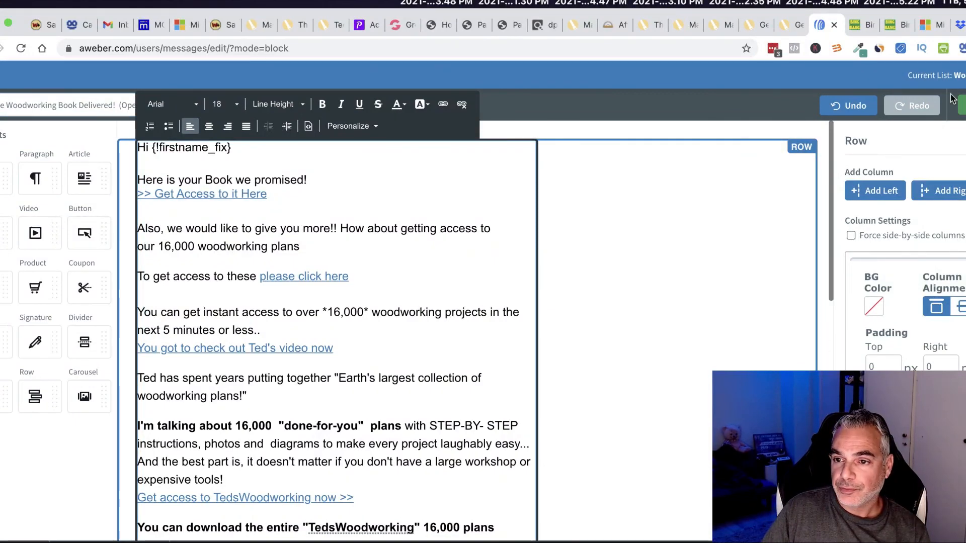
Step: Add the 'Your Free Woodworking Book Delivered!' draft to the Follow Up Series as message 1, tracking clicks
scroll(677, 356, "down", 15)
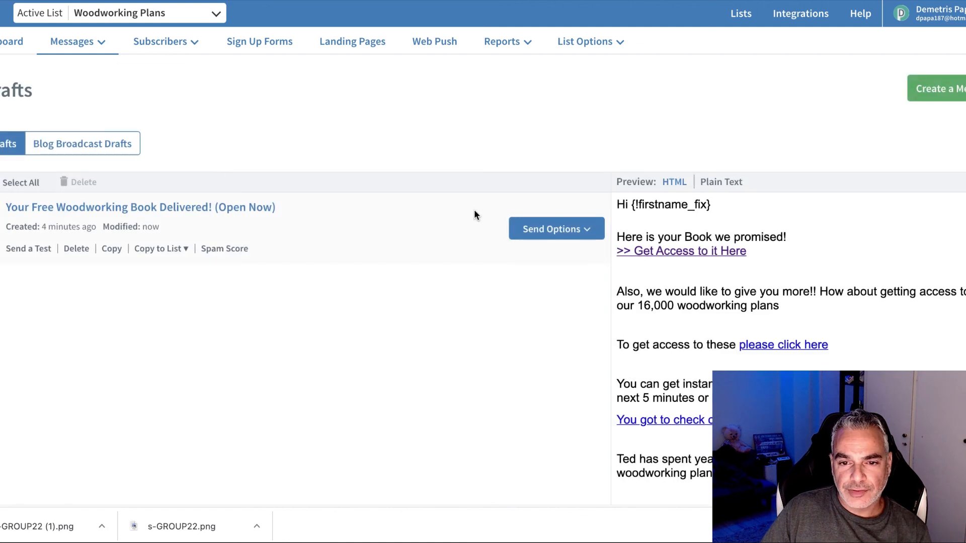
left_click(558, 228)
left_click(547, 274)
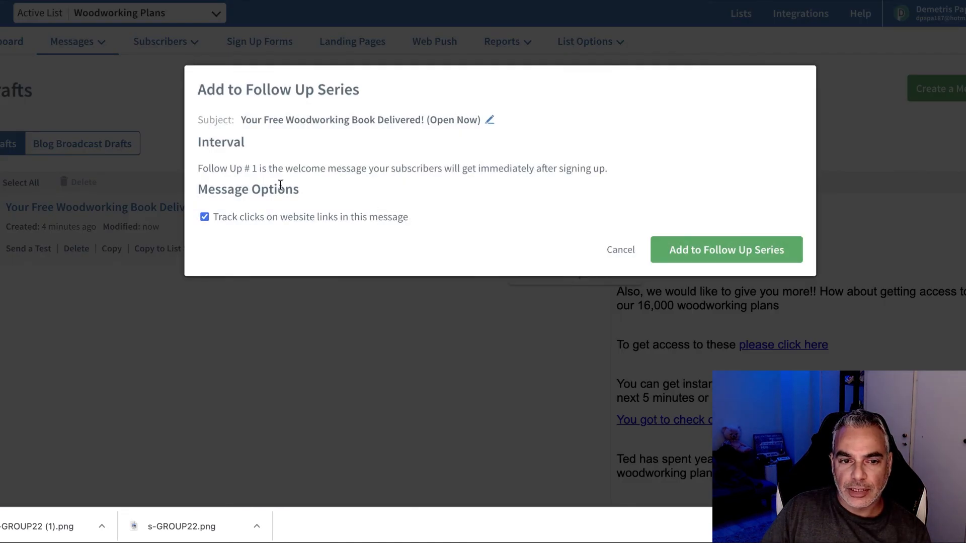
left_click(723, 250)
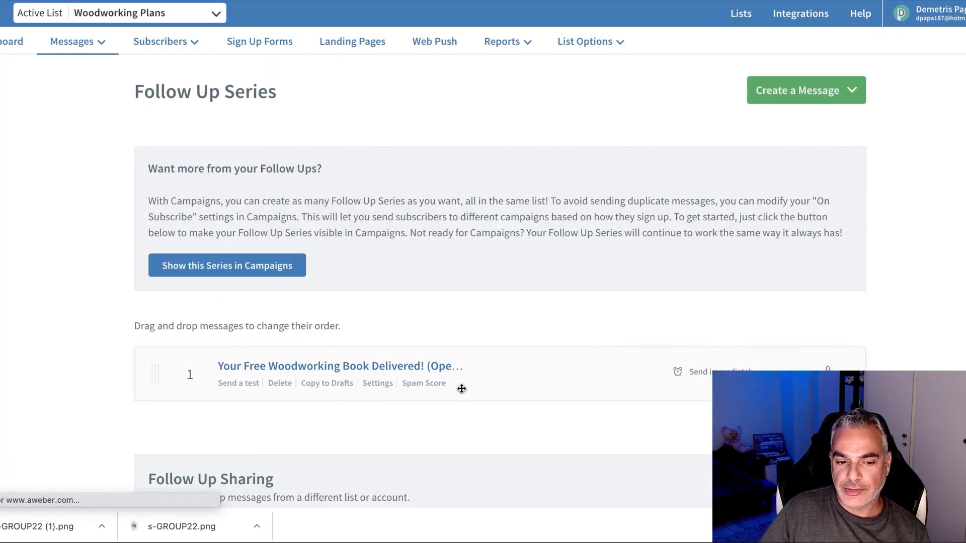
scroll(493, 362, "down", 3)
scroll(493, 363, "up", 4)
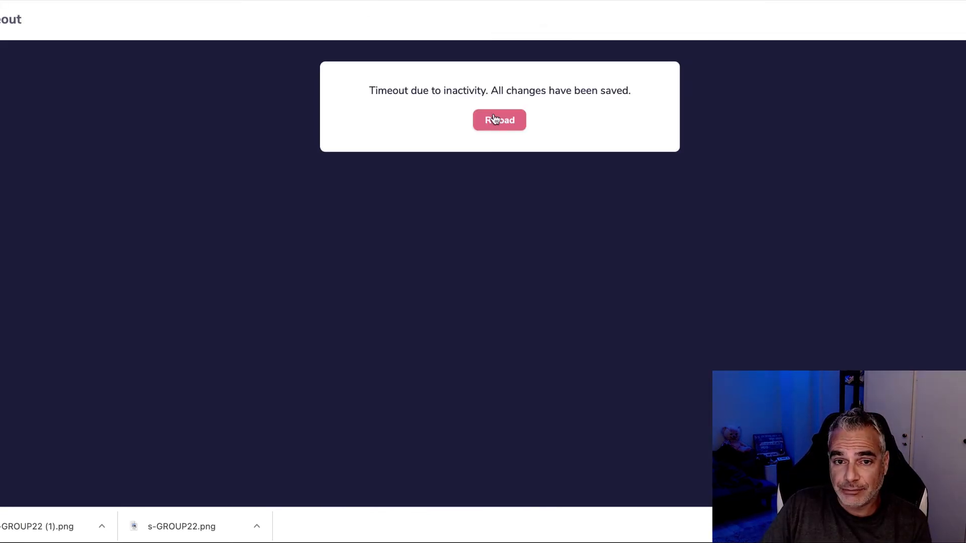
Step: Reload after the timeout, log back in, and open Manage Sites And Funnels
left_click(493, 119)
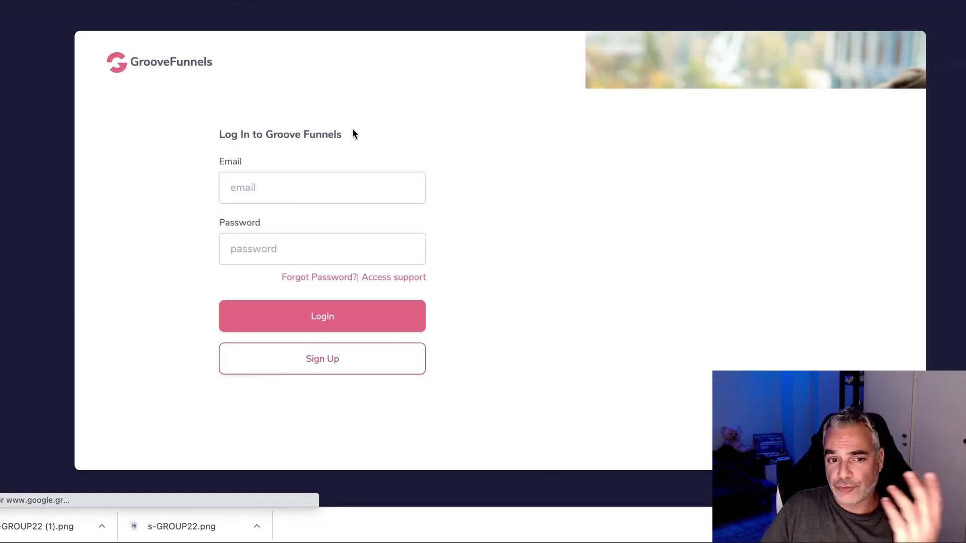
left_click(335, 321)
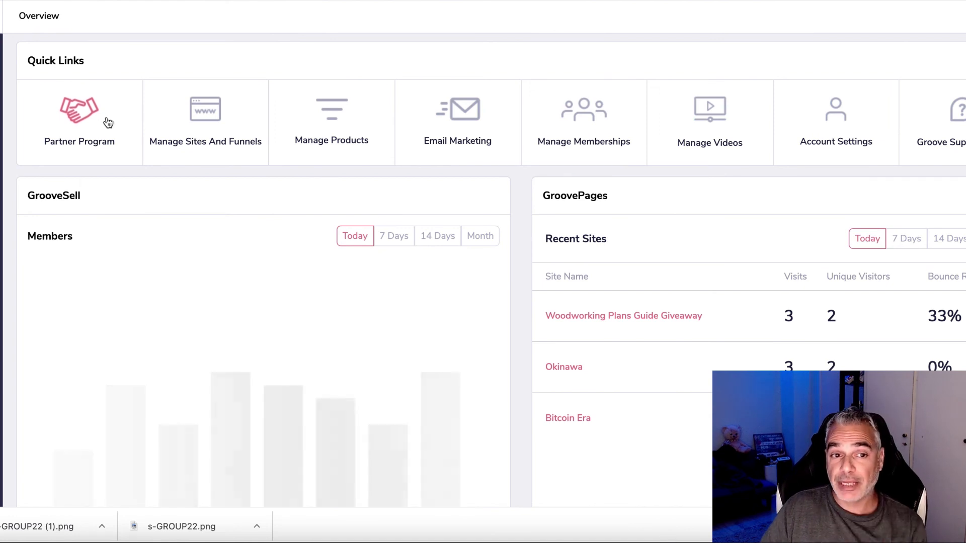
left_click(194, 125)
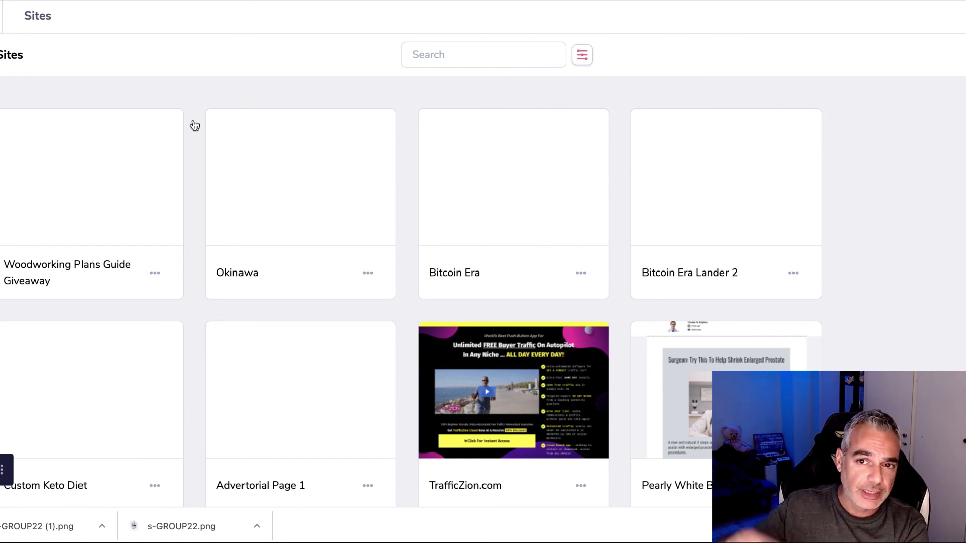
Step: Open Woodworking Plans Guide Giveaway in the editor and scroll through its opt-in forms
mouse_move(152, 196)
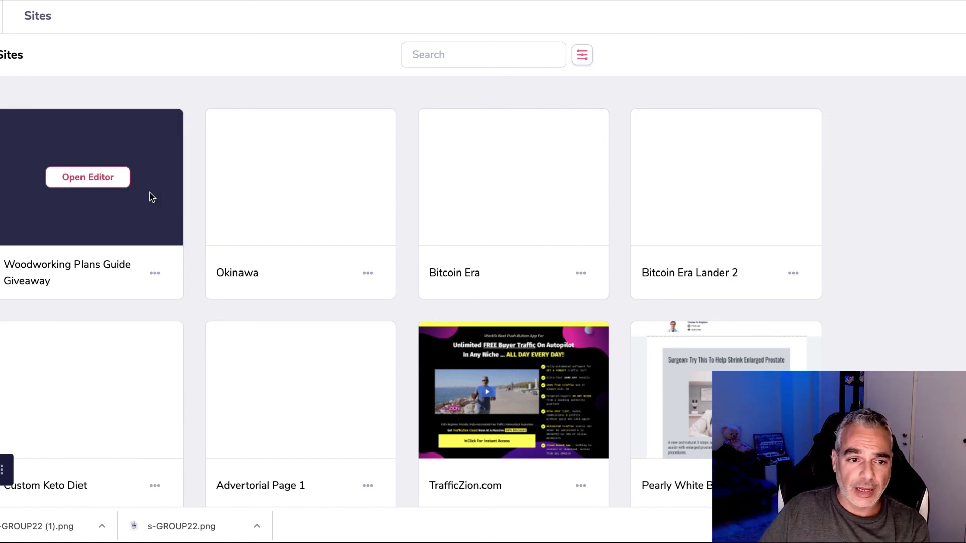
left_click(106, 181)
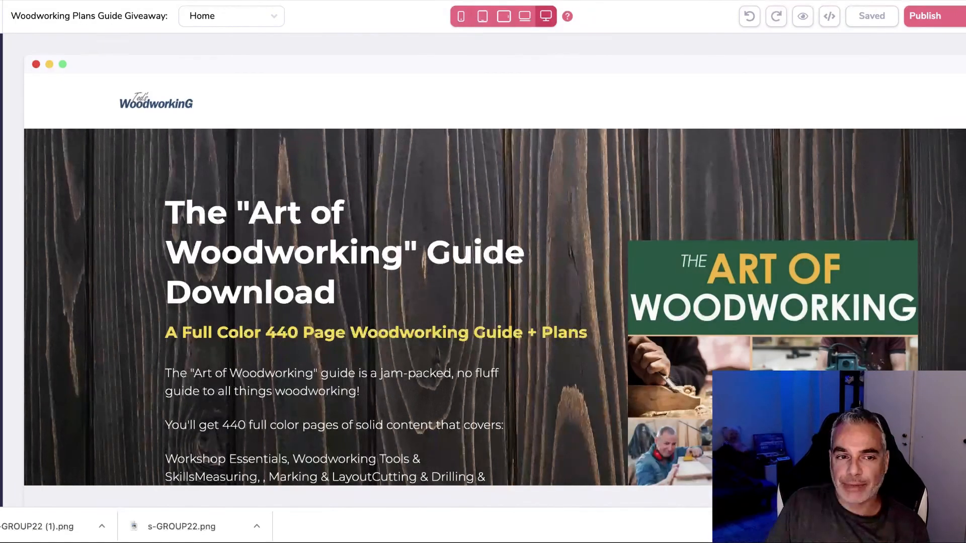
scroll(340, 107, "down", 20)
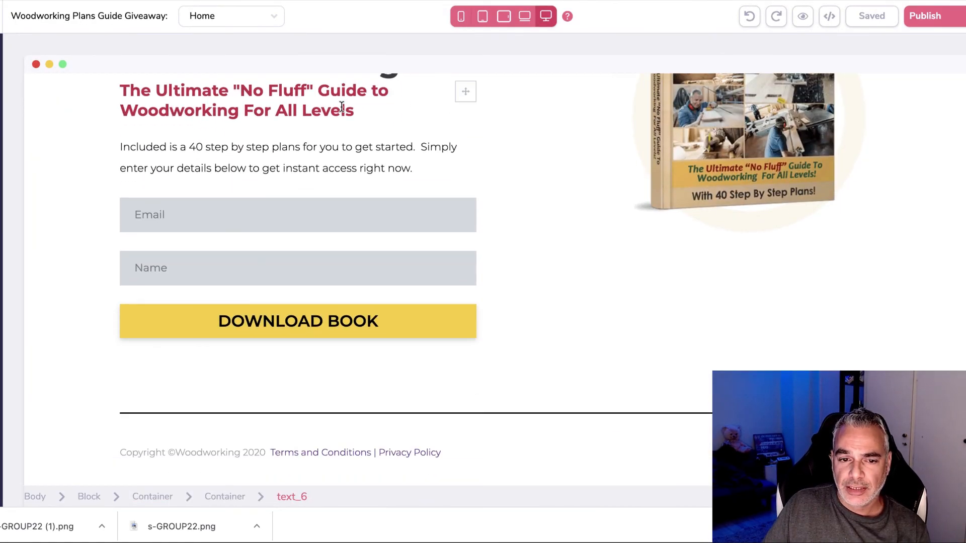
scroll(342, 107, "up", 20)
scroll(343, 105, "down", 20)
scroll(344, 106, "up", 20)
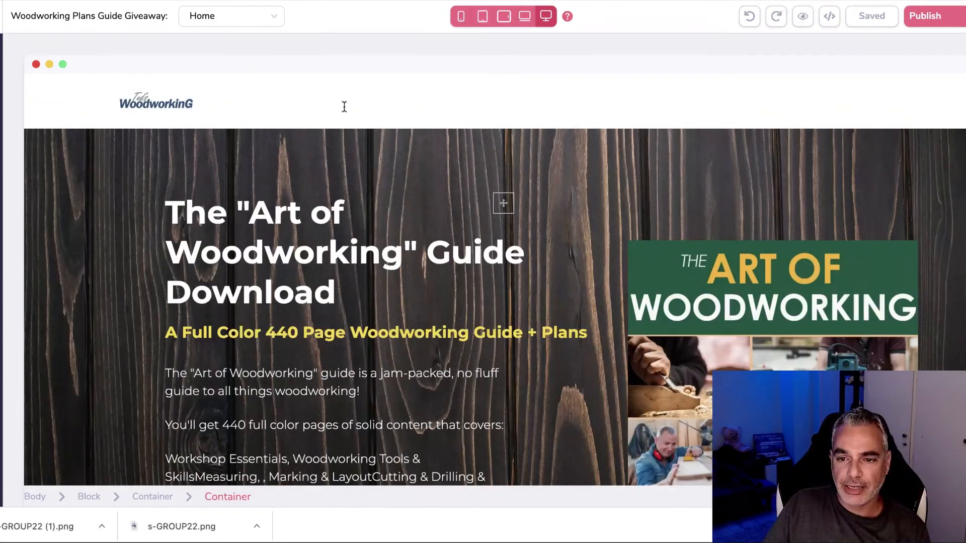
scroll(344, 107, "down", 10)
scroll(342, 106, "up", 3)
scroll(362, 121, "up", 5)
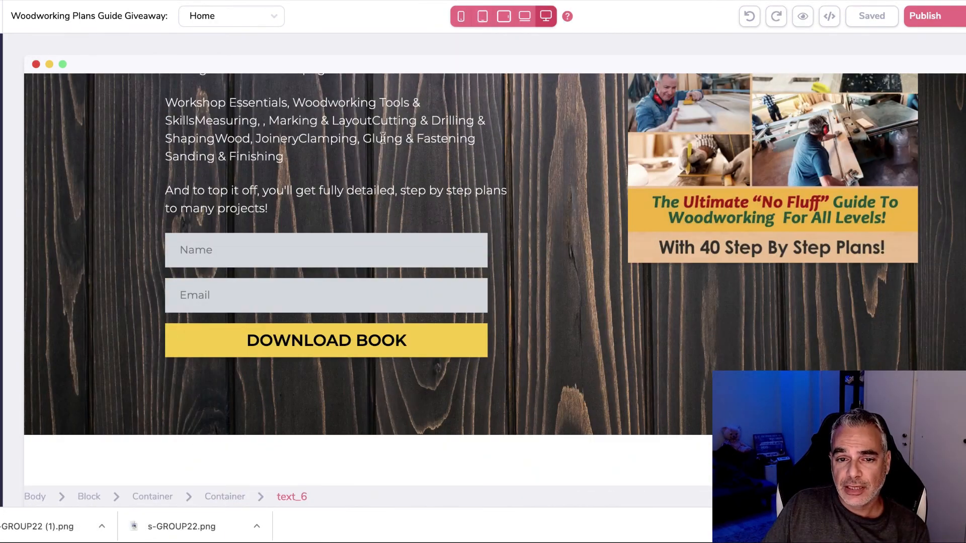
scroll(382, 138, "up", 5)
scroll(384, 141, "down", 3)
scroll(651, 194, "up", 5)
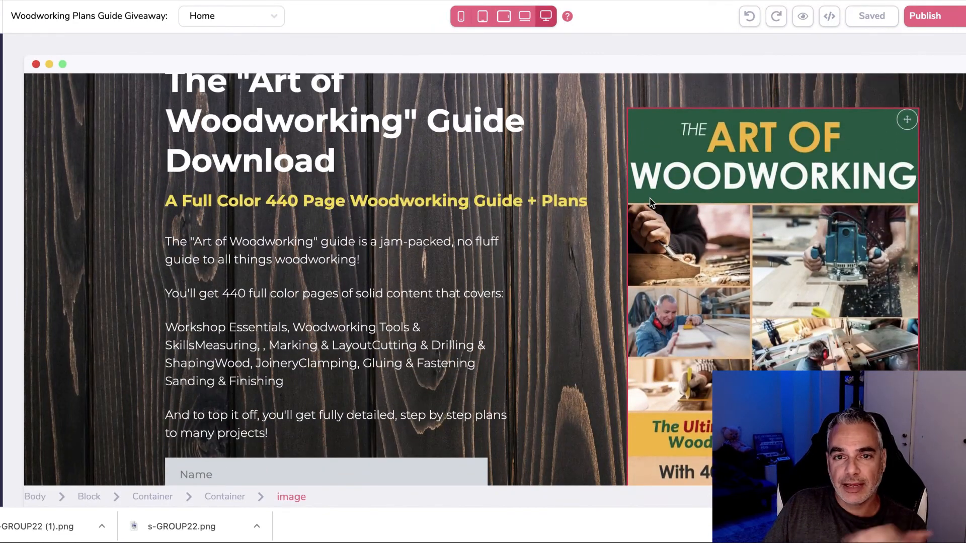
scroll(650, 202, "down", 2)
scroll(650, 202, "up", 1)
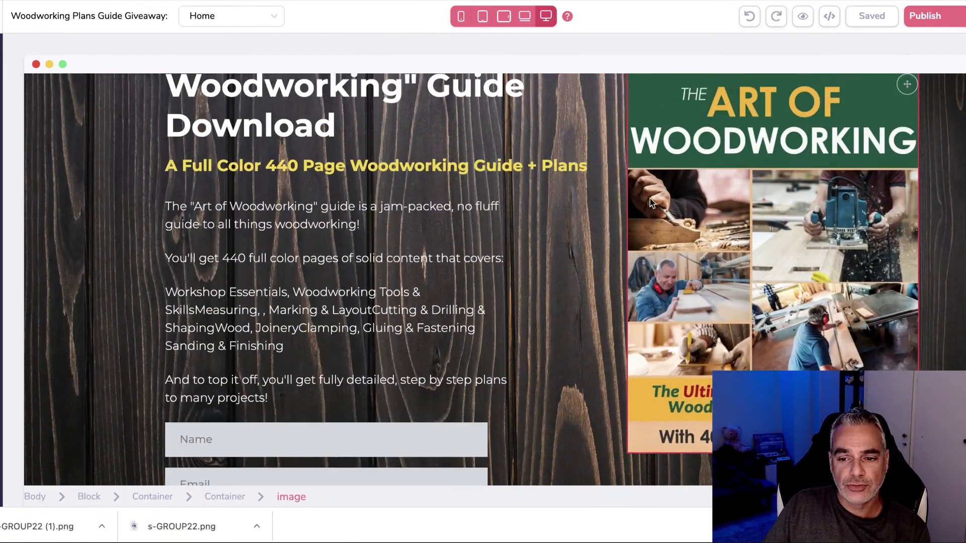
scroll(650, 202, "down", 10)
scroll(649, 198, "down", 3)
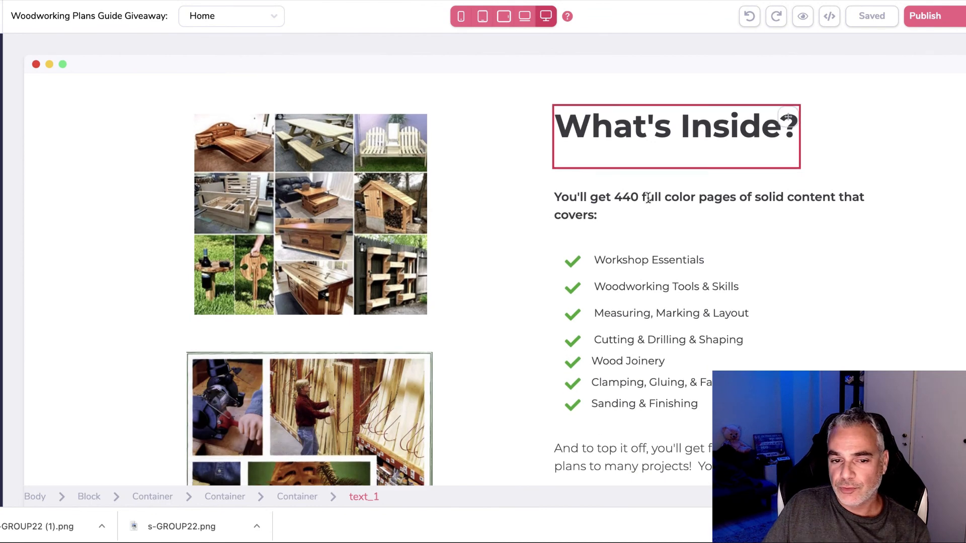
scroll(648, 199, "down", 5)
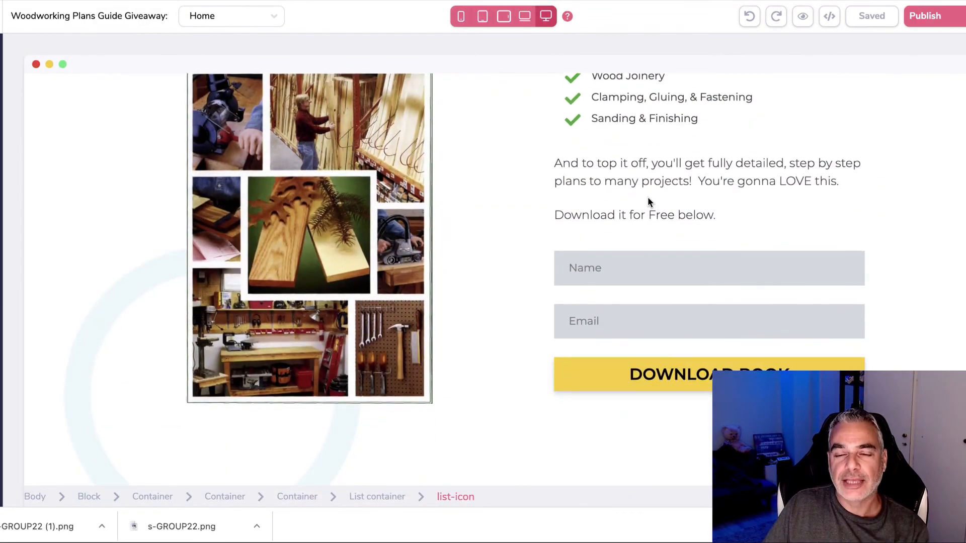
scroll(647, 198, "up", 1)
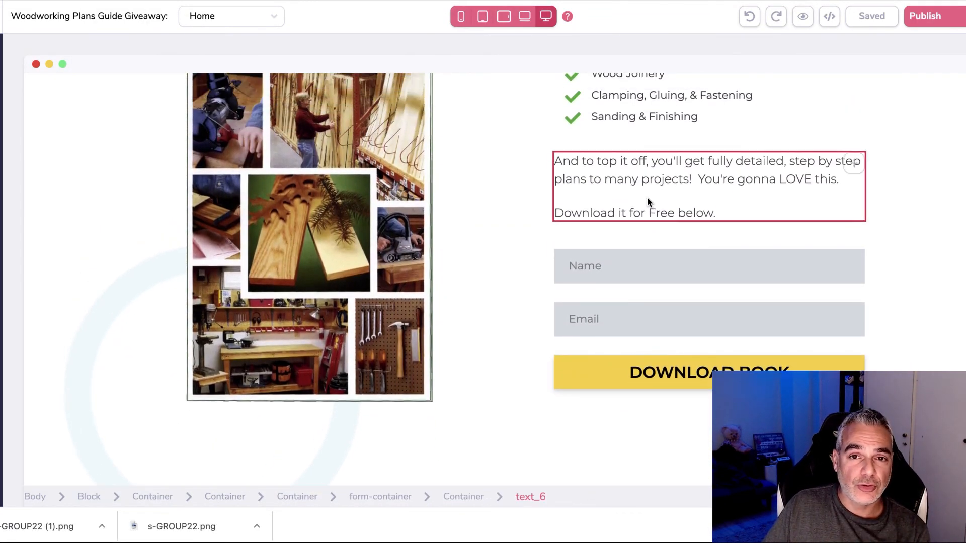
Step: Select the signup-form container, publish the page, and open the live site in a new tab
left_click(511, 204)
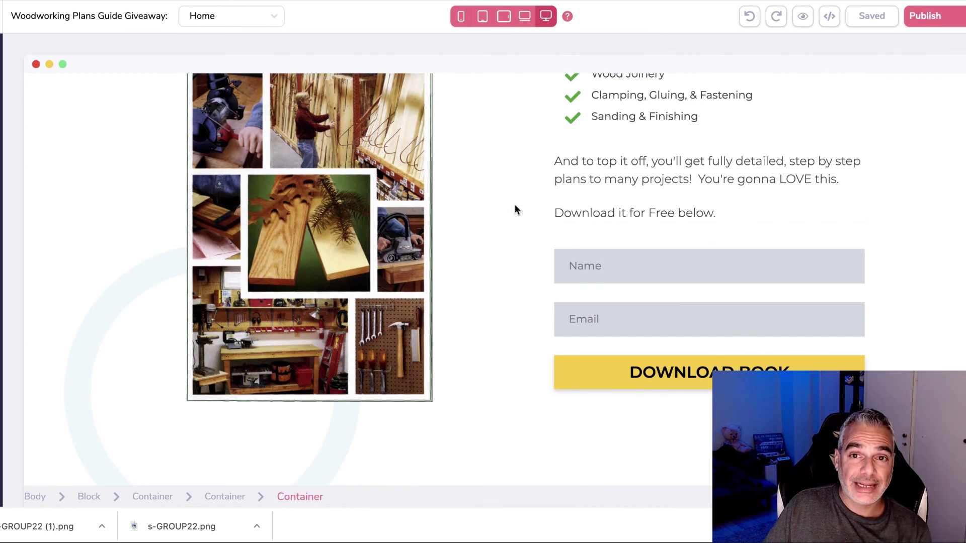
scroll(515, 205, "up", 12)
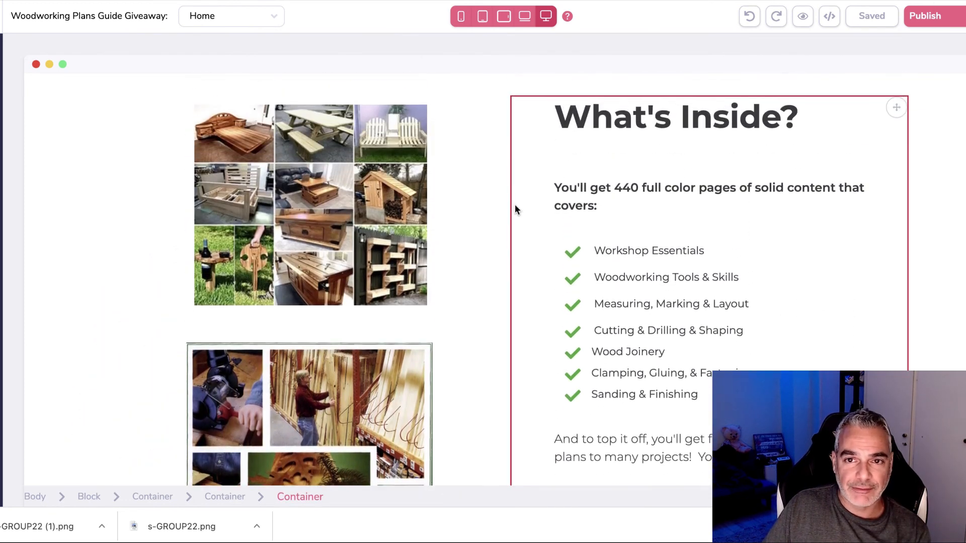
scroll(514, 204, "up", 5)
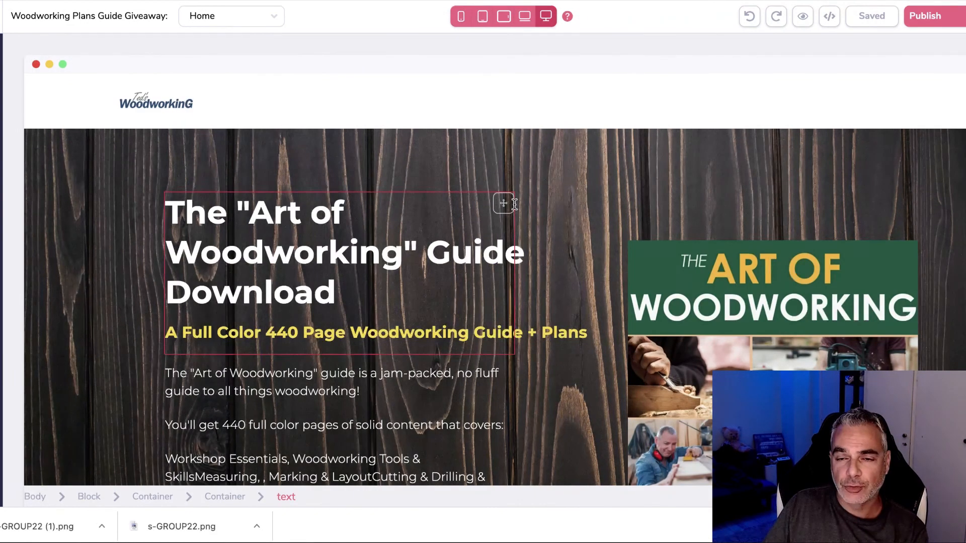
scroll(514, 204, "down", 5)
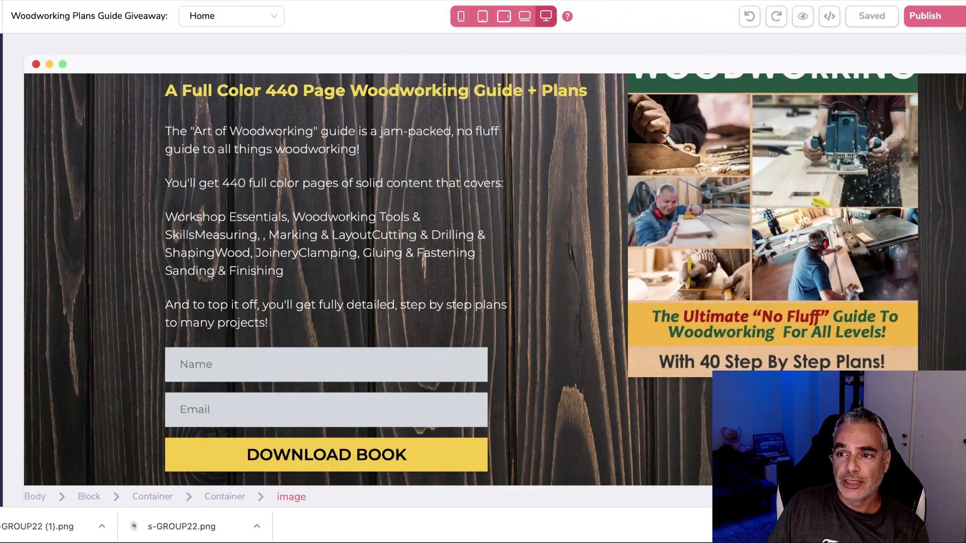
left_click(925, 15)
left_click(960, 255)
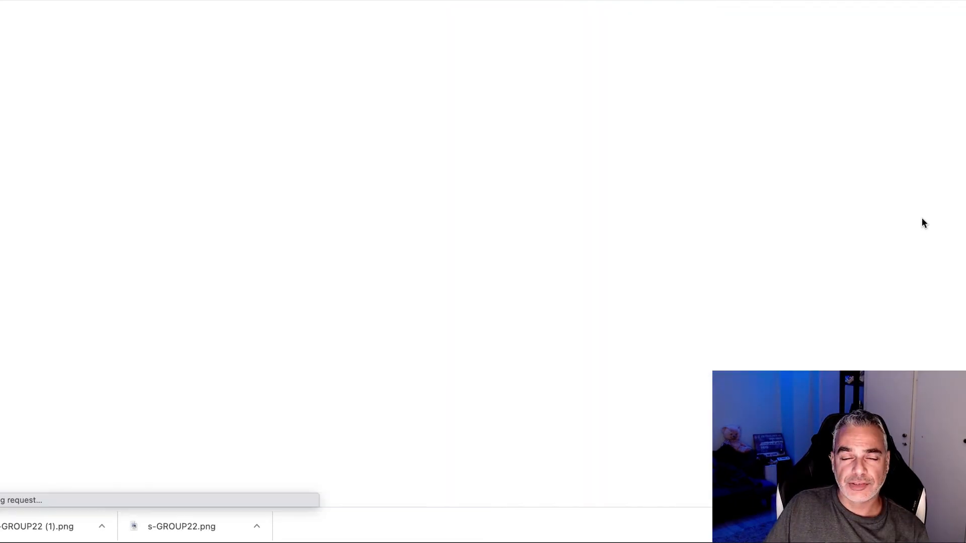